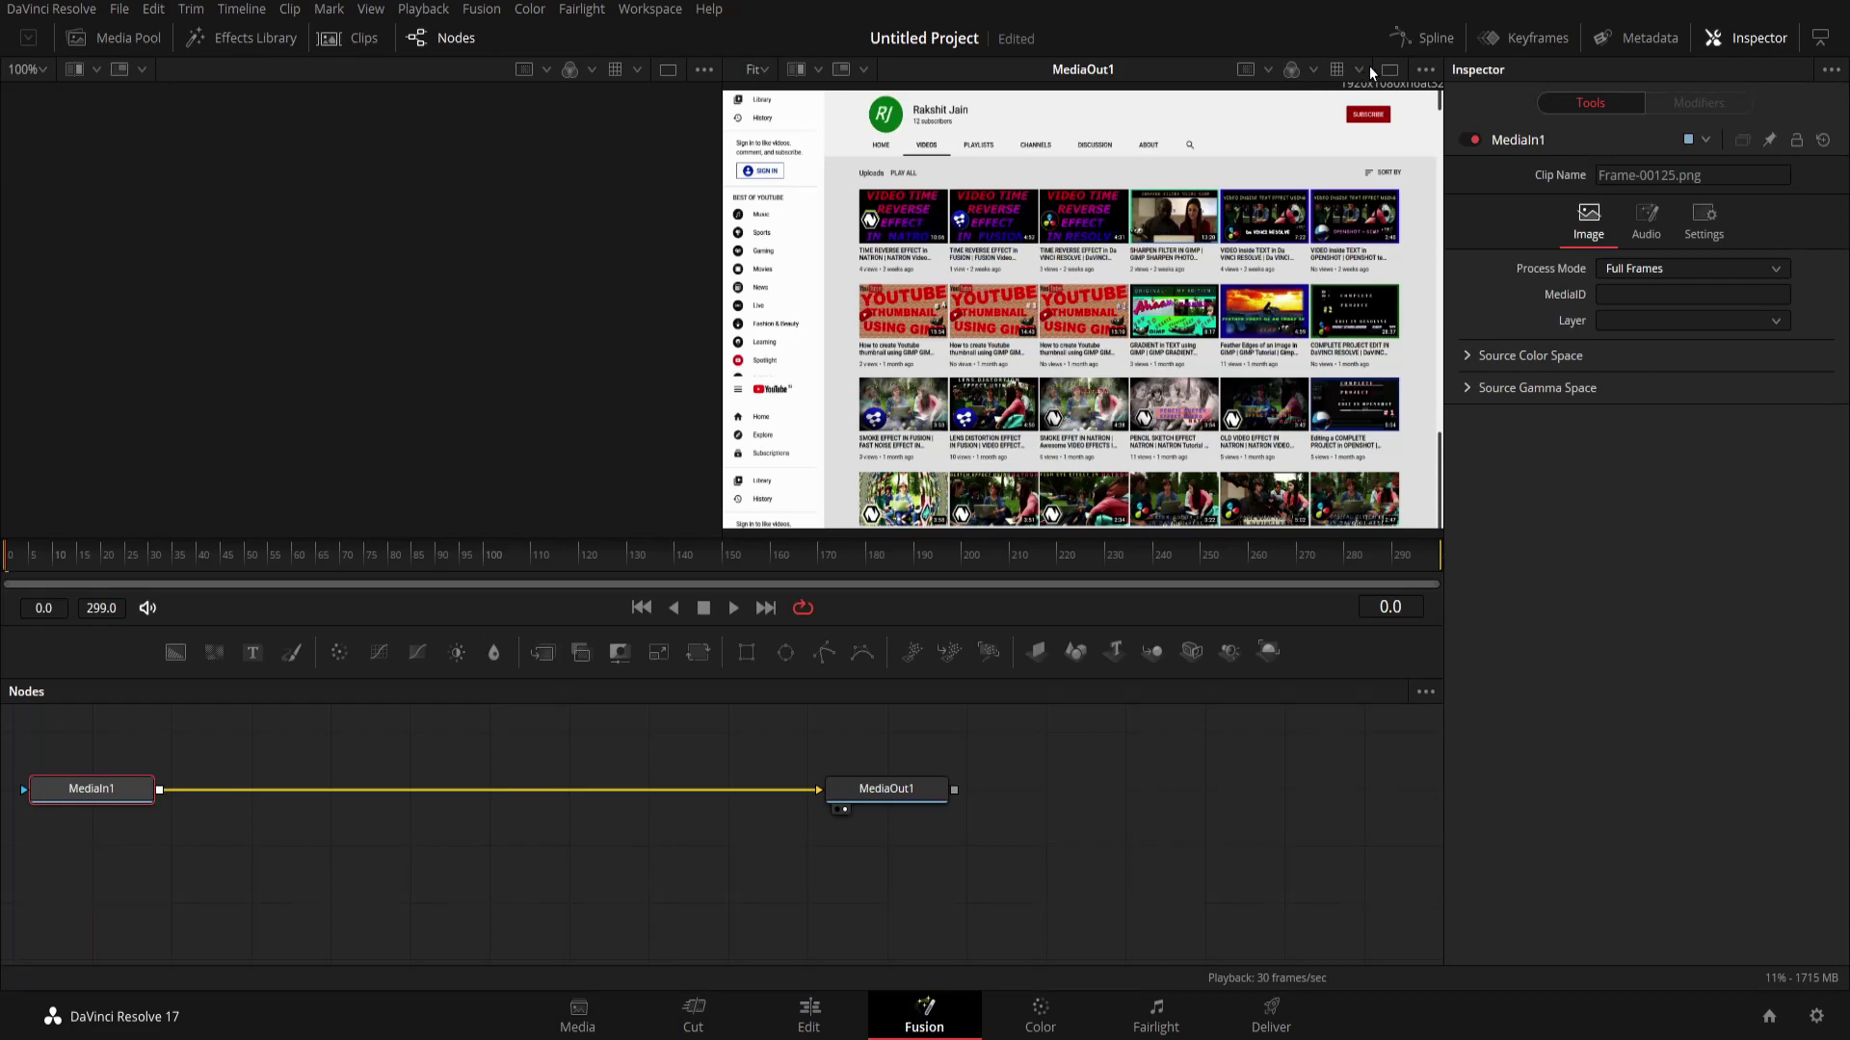
Switch to a single viewer and enlarge it by shrinking the node area.
{"action": "left_click", "coordinate": [1385, 71]}
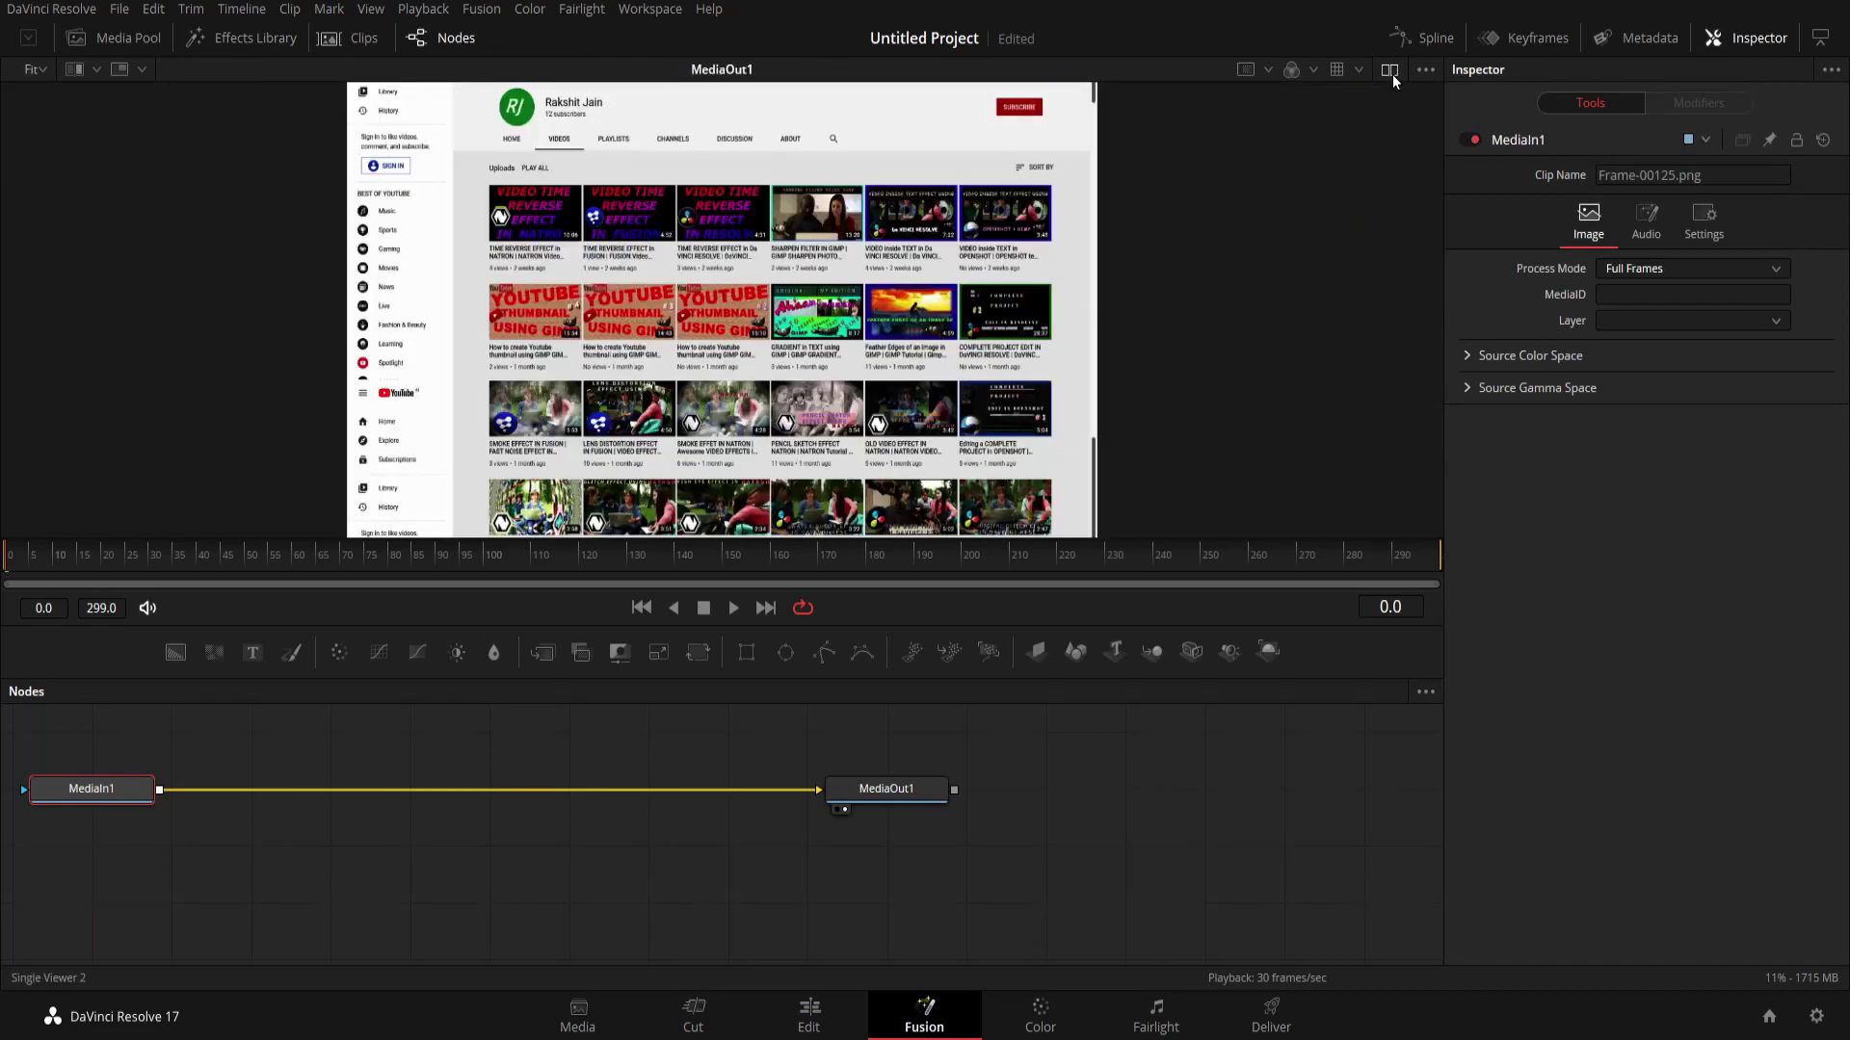
{"action": "left_click_drag", "start_coordinate": [1315, 621], "coordinate": [1333, 754]}
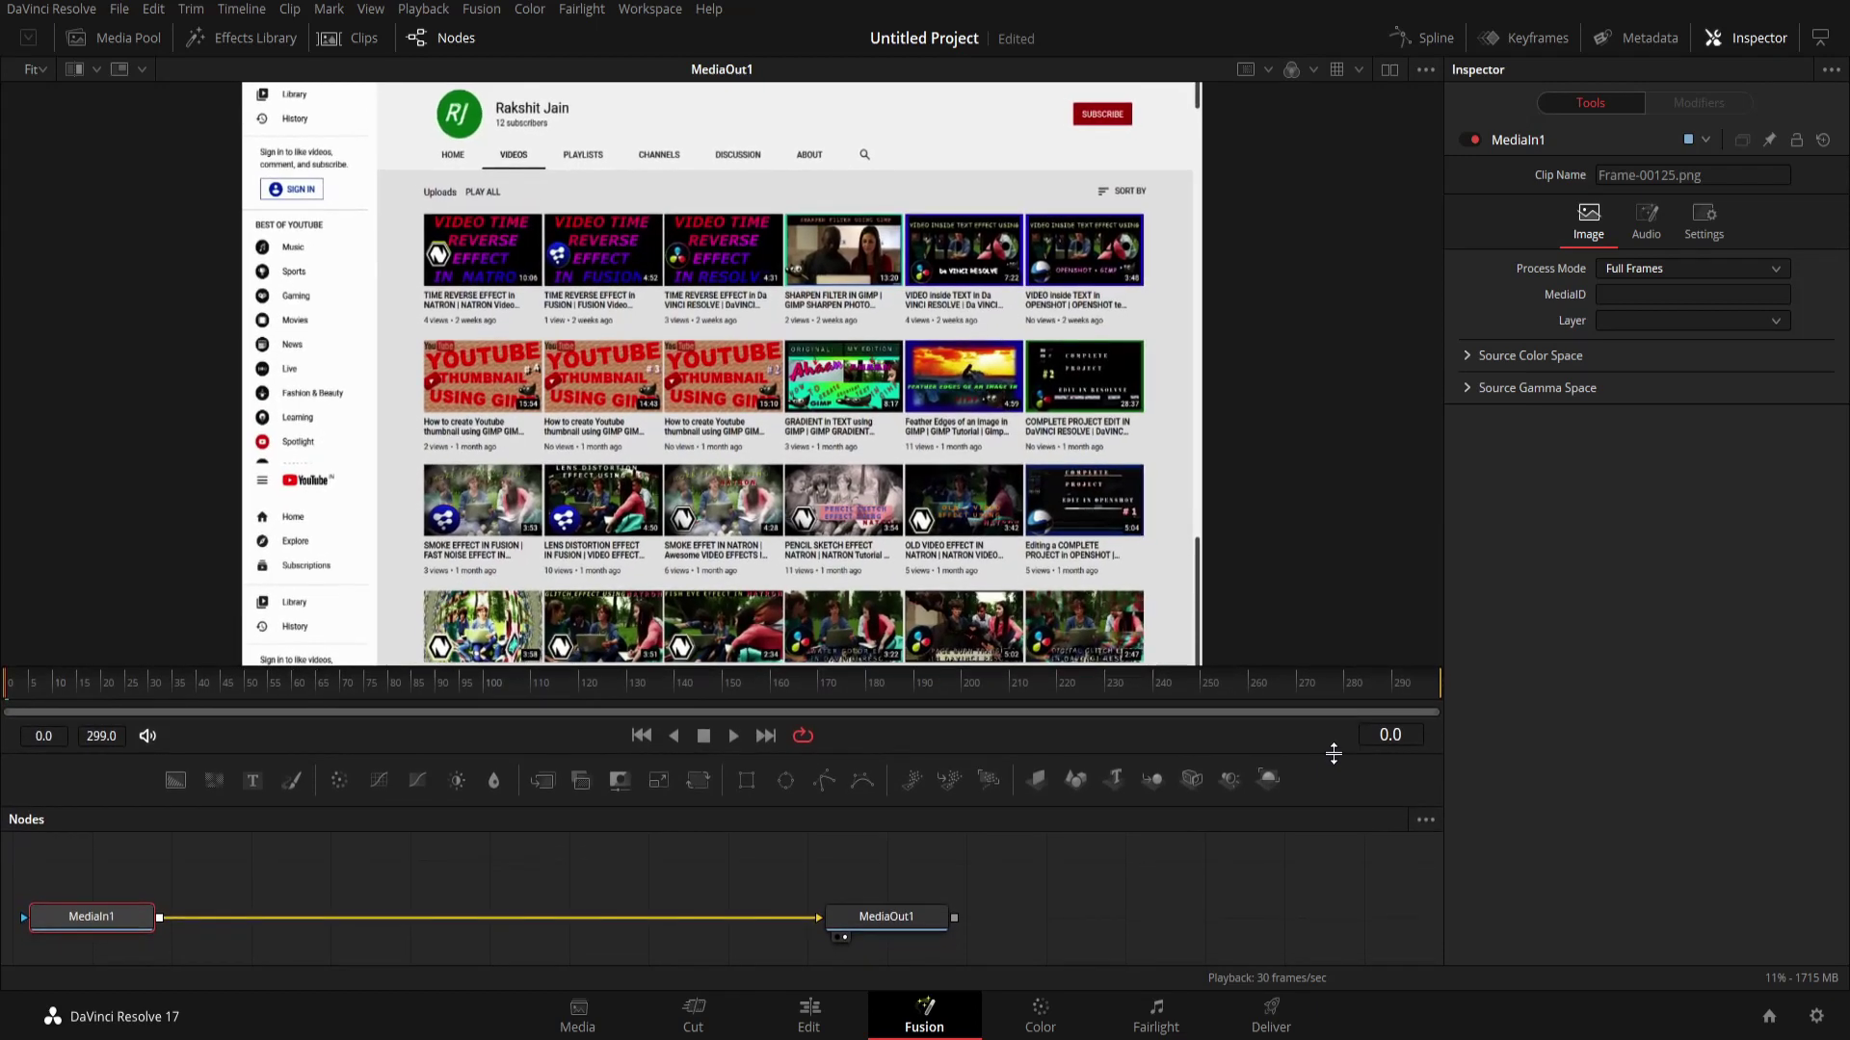
Add a Merge node after MediaIn1, between it and MediaOut1.
{"action": "key", "text": "shift+space"}
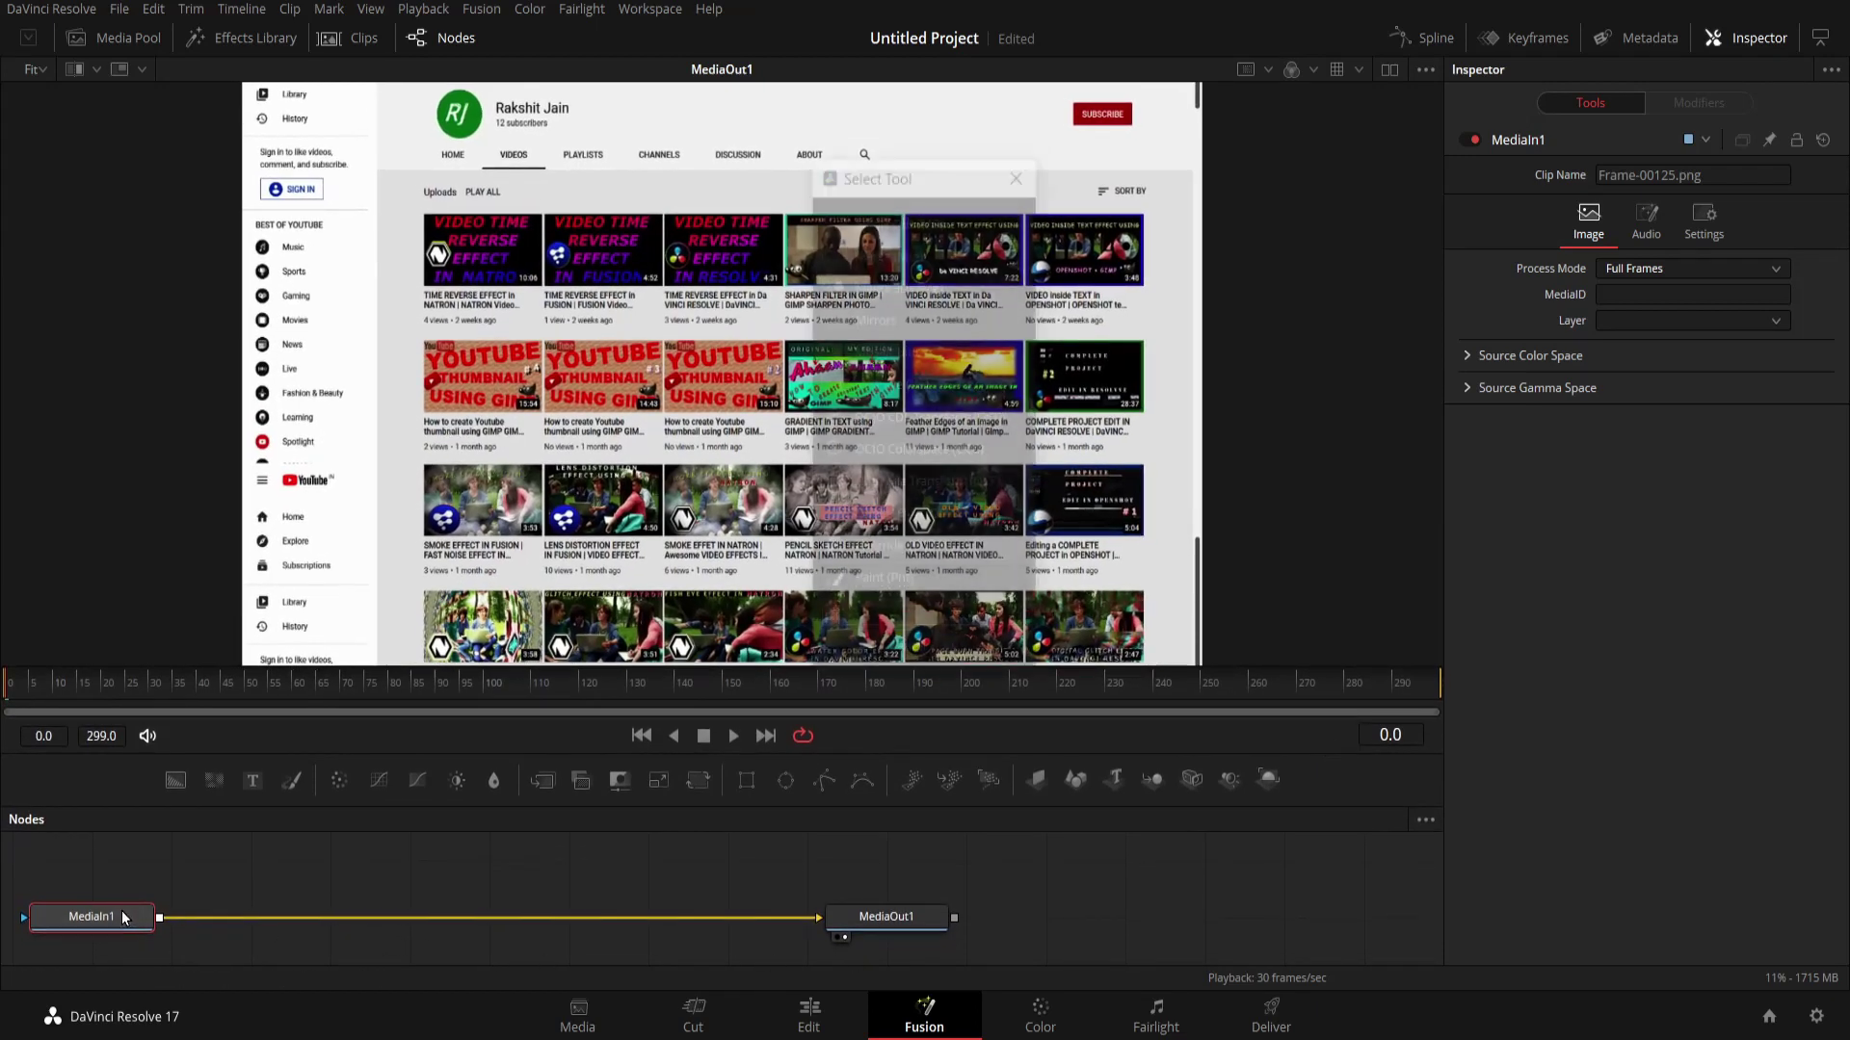
{"action": "type", "text": "mer"}
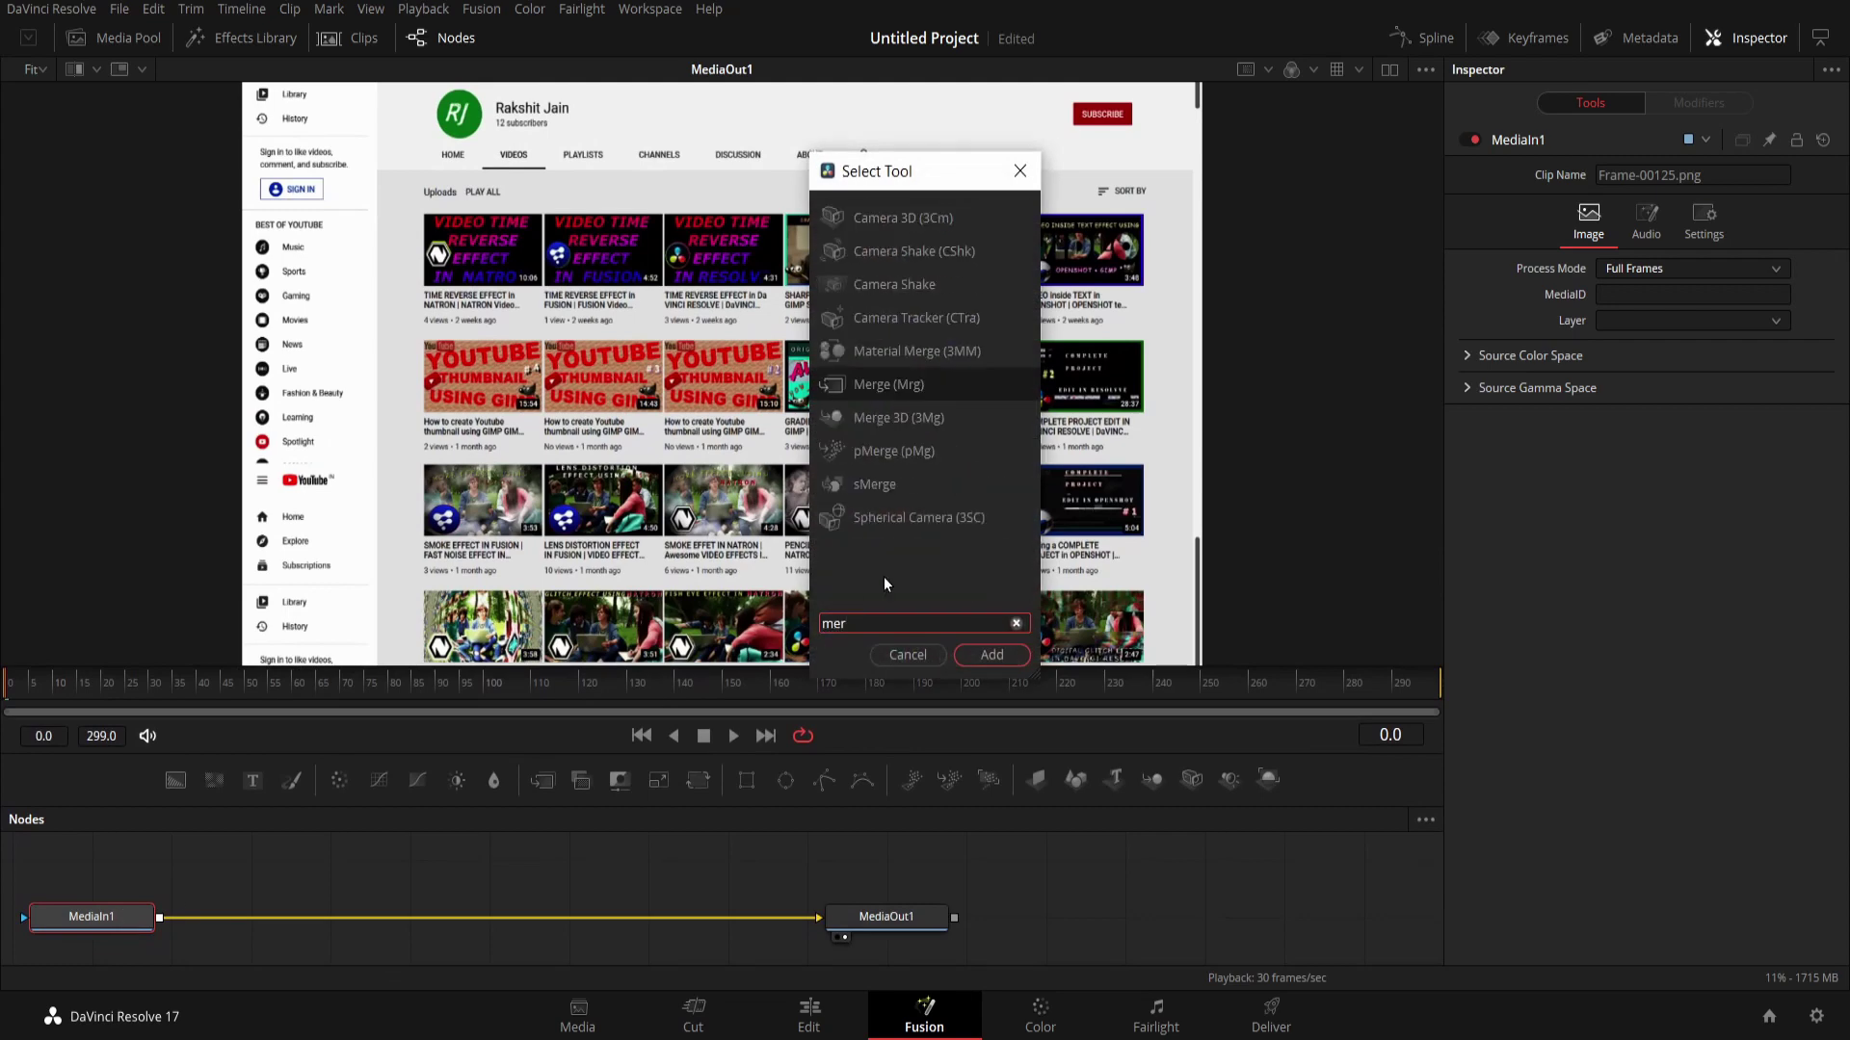
{"action": "key", "text": "BackSpace"}
{"action": "key", "text": "BackSpace"}
{"action": "key", "text": "BackSpace"}
{"action": "type", "text": "Merge"}
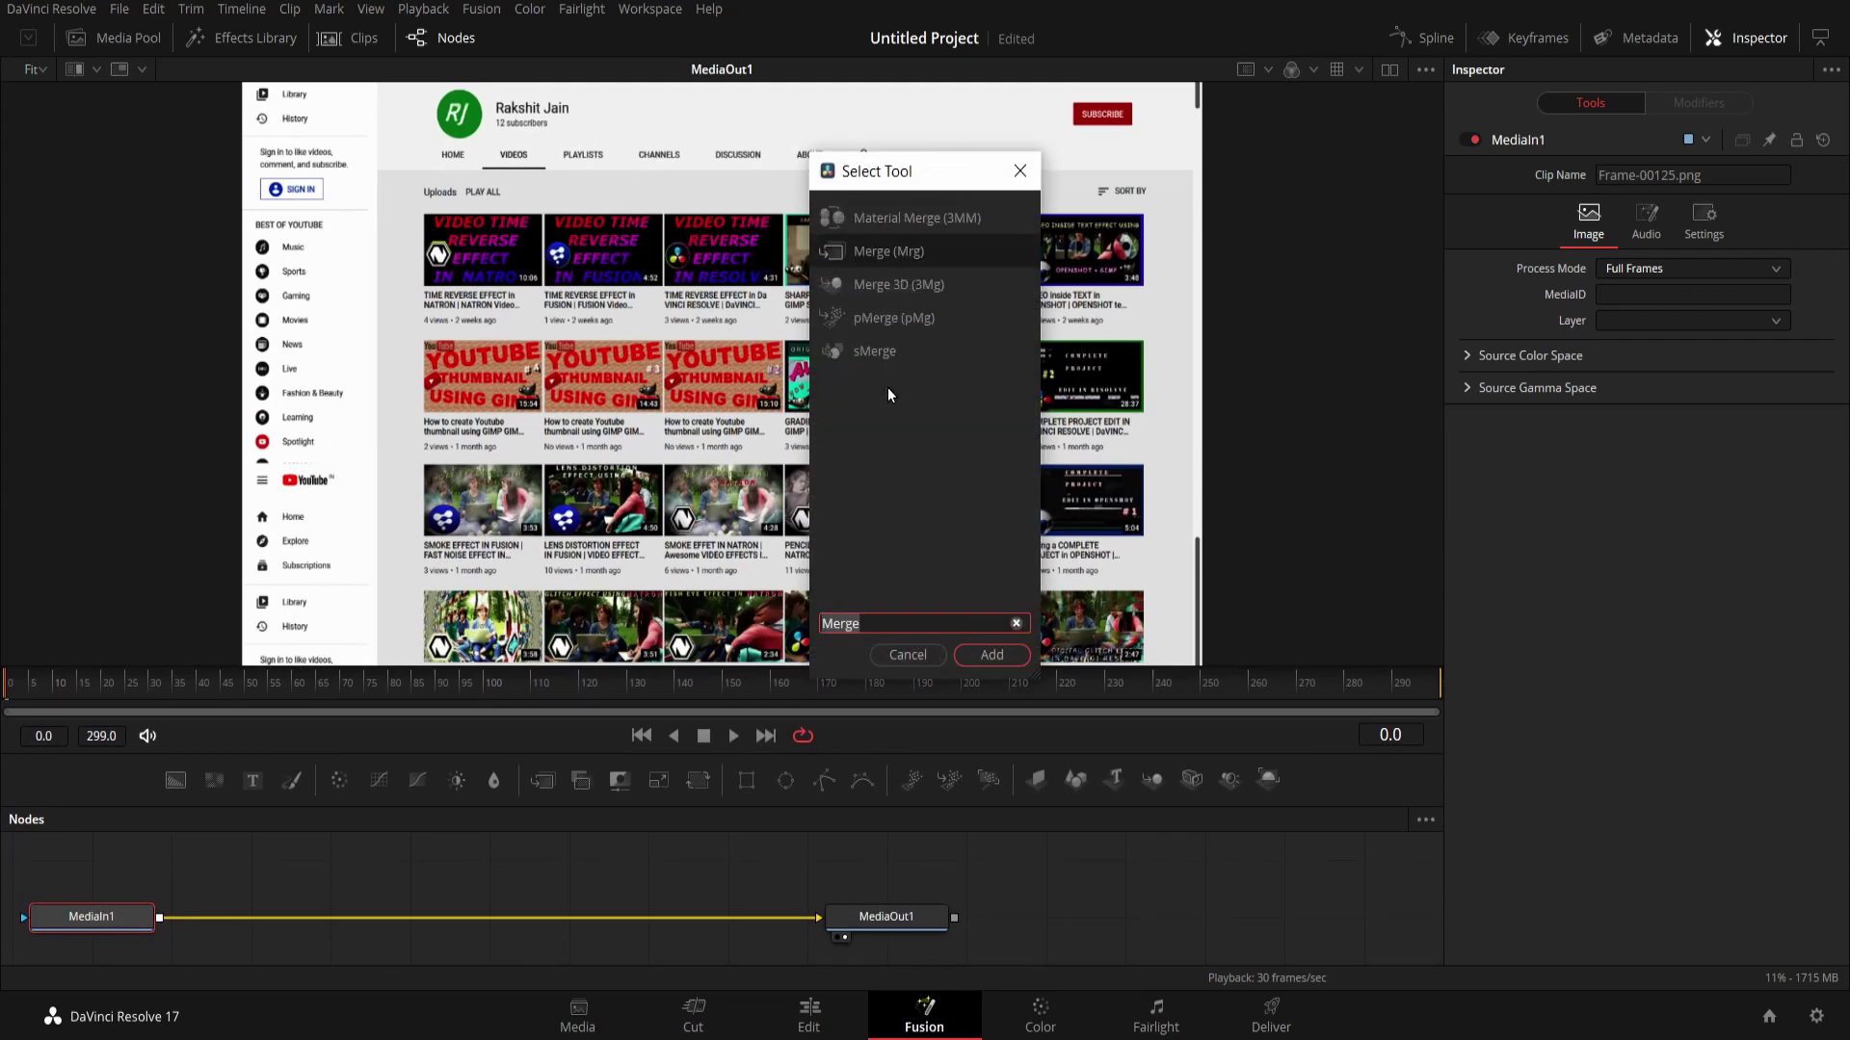
{"action": "key", "text": "Return"}
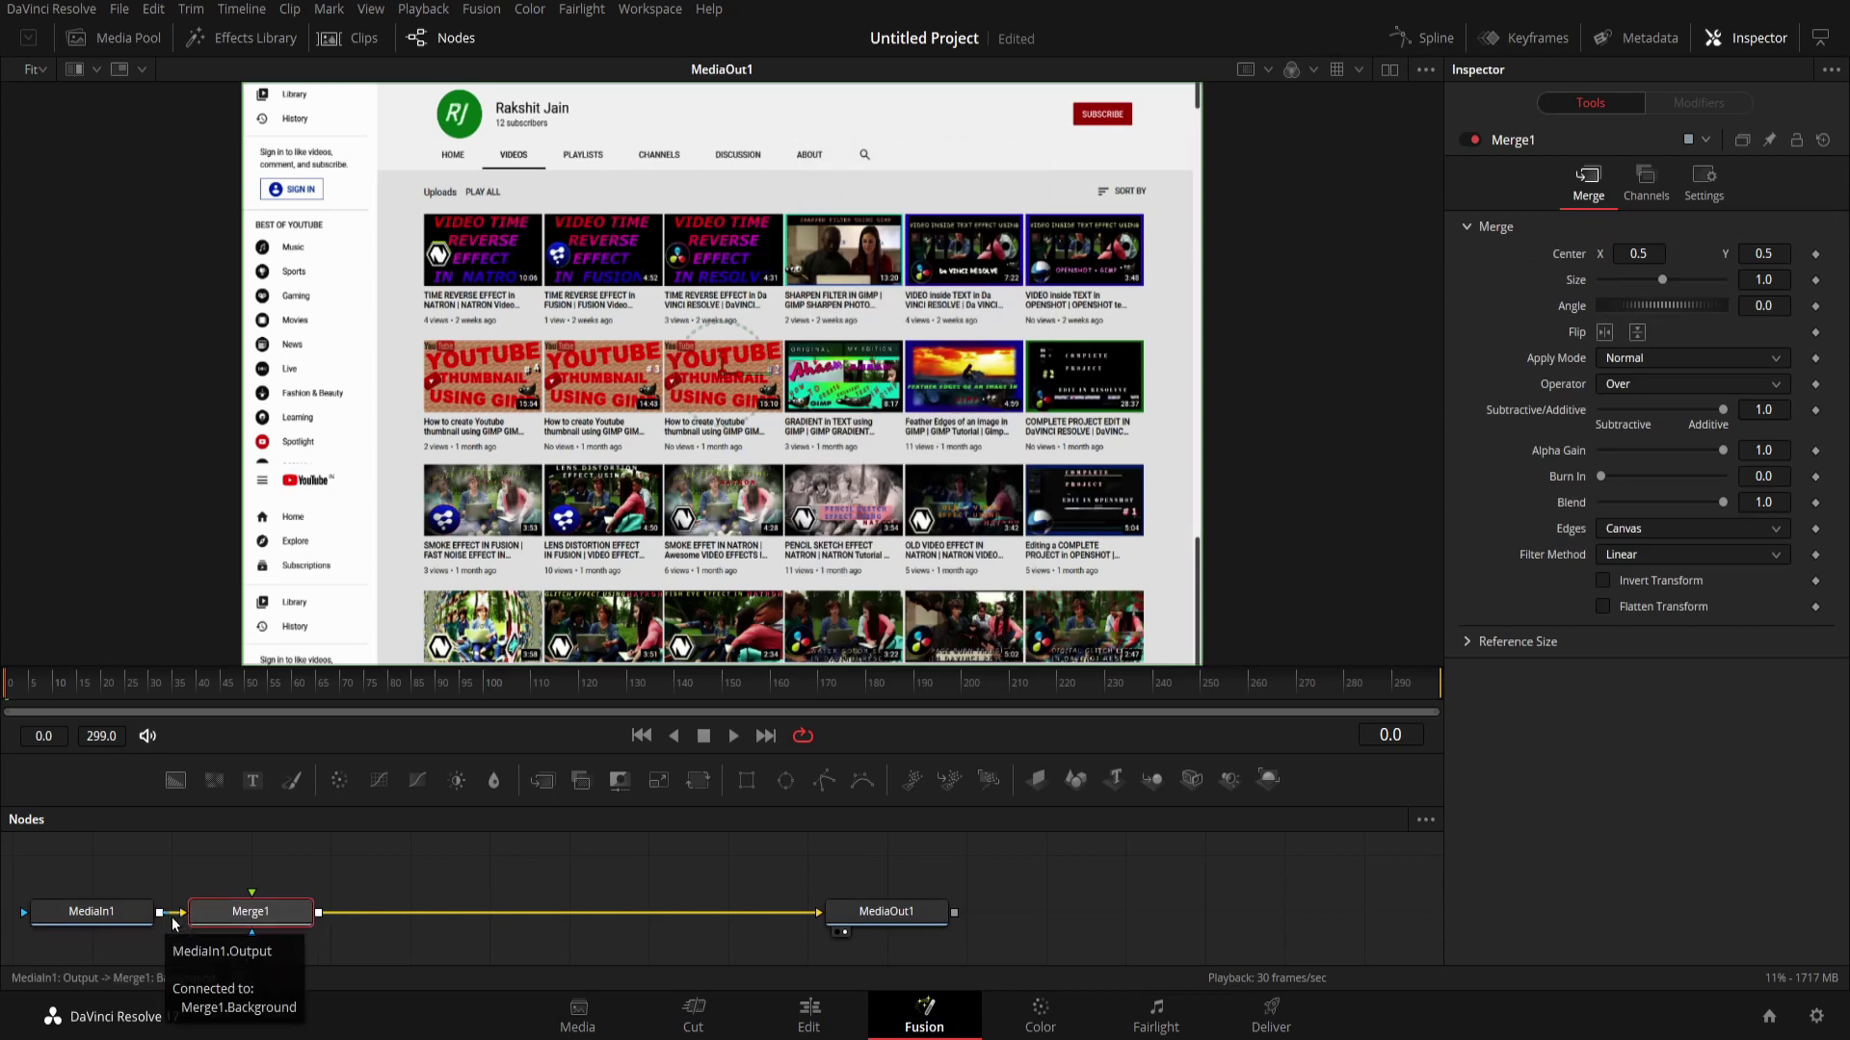
Set the Merge1 node's apply mode to Multiply and move the node slightly below MediaIn1.
{"action": "left_click", "coordinate": [1718, 361]}
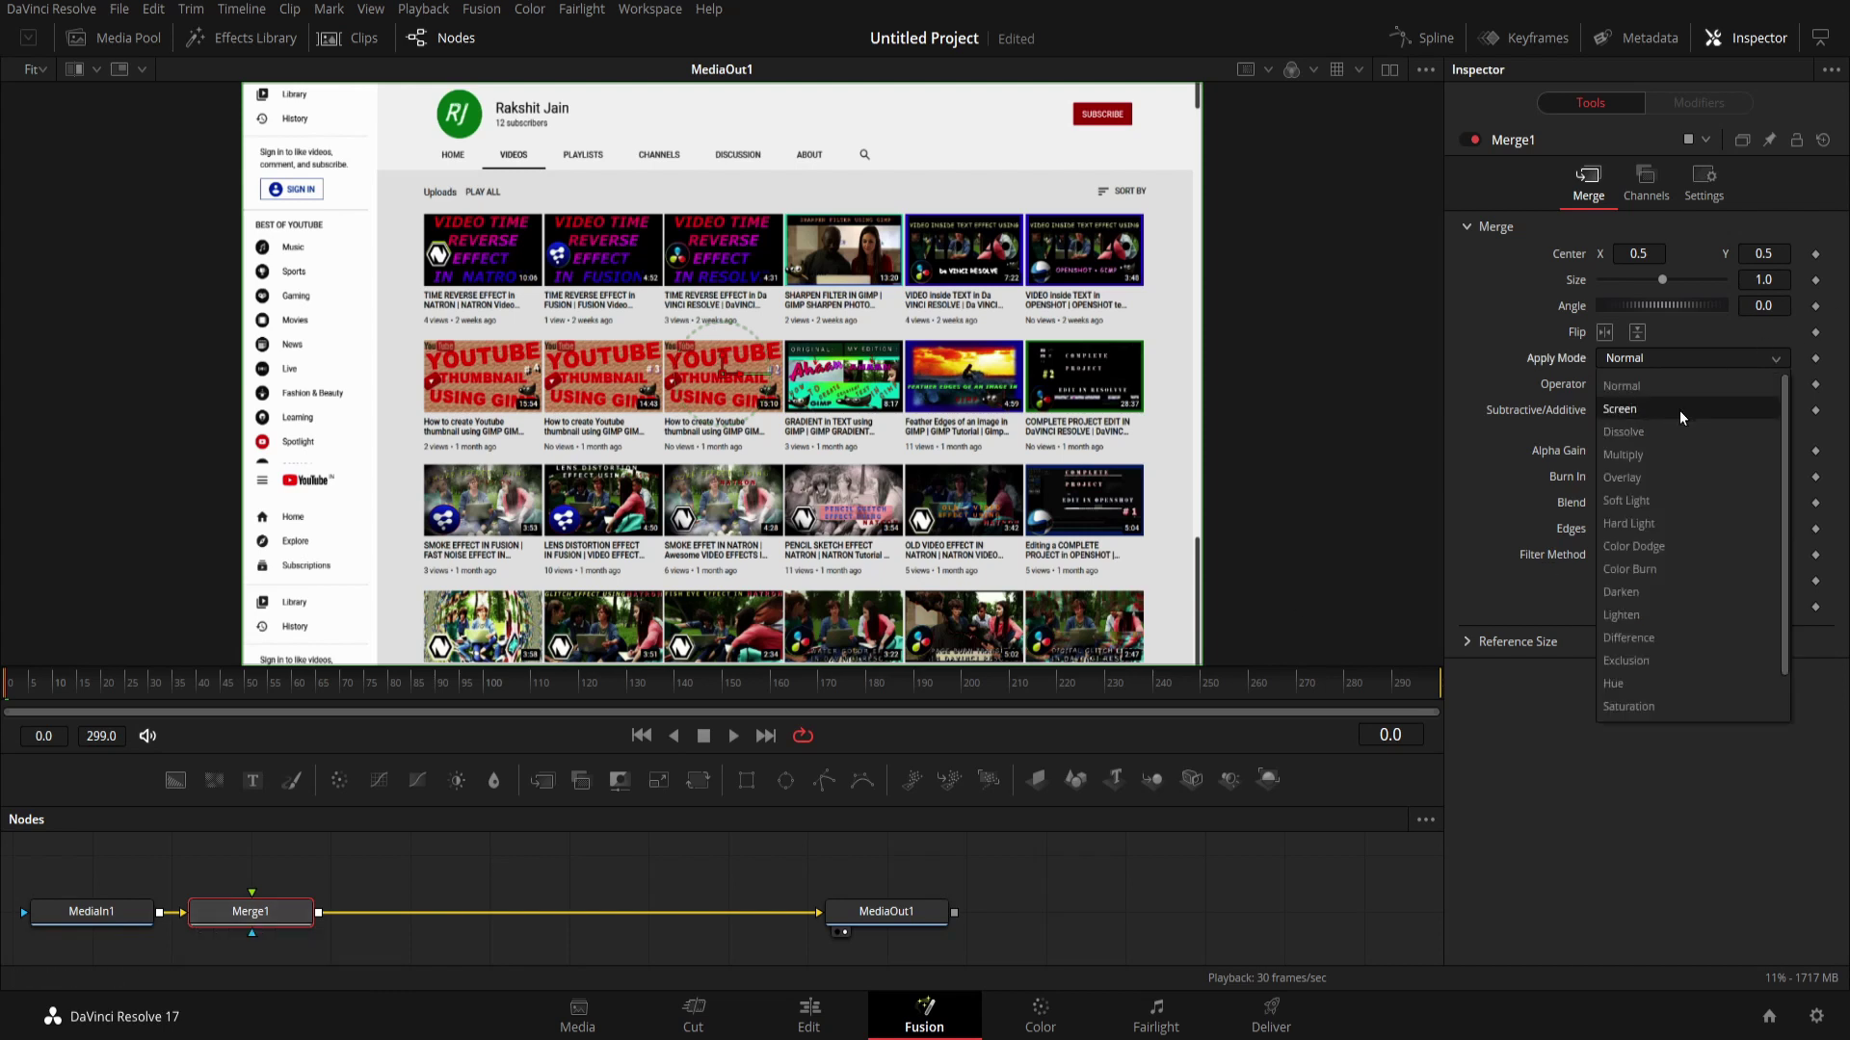
{"action": "left_click", "coordinate": [1657, 455]}
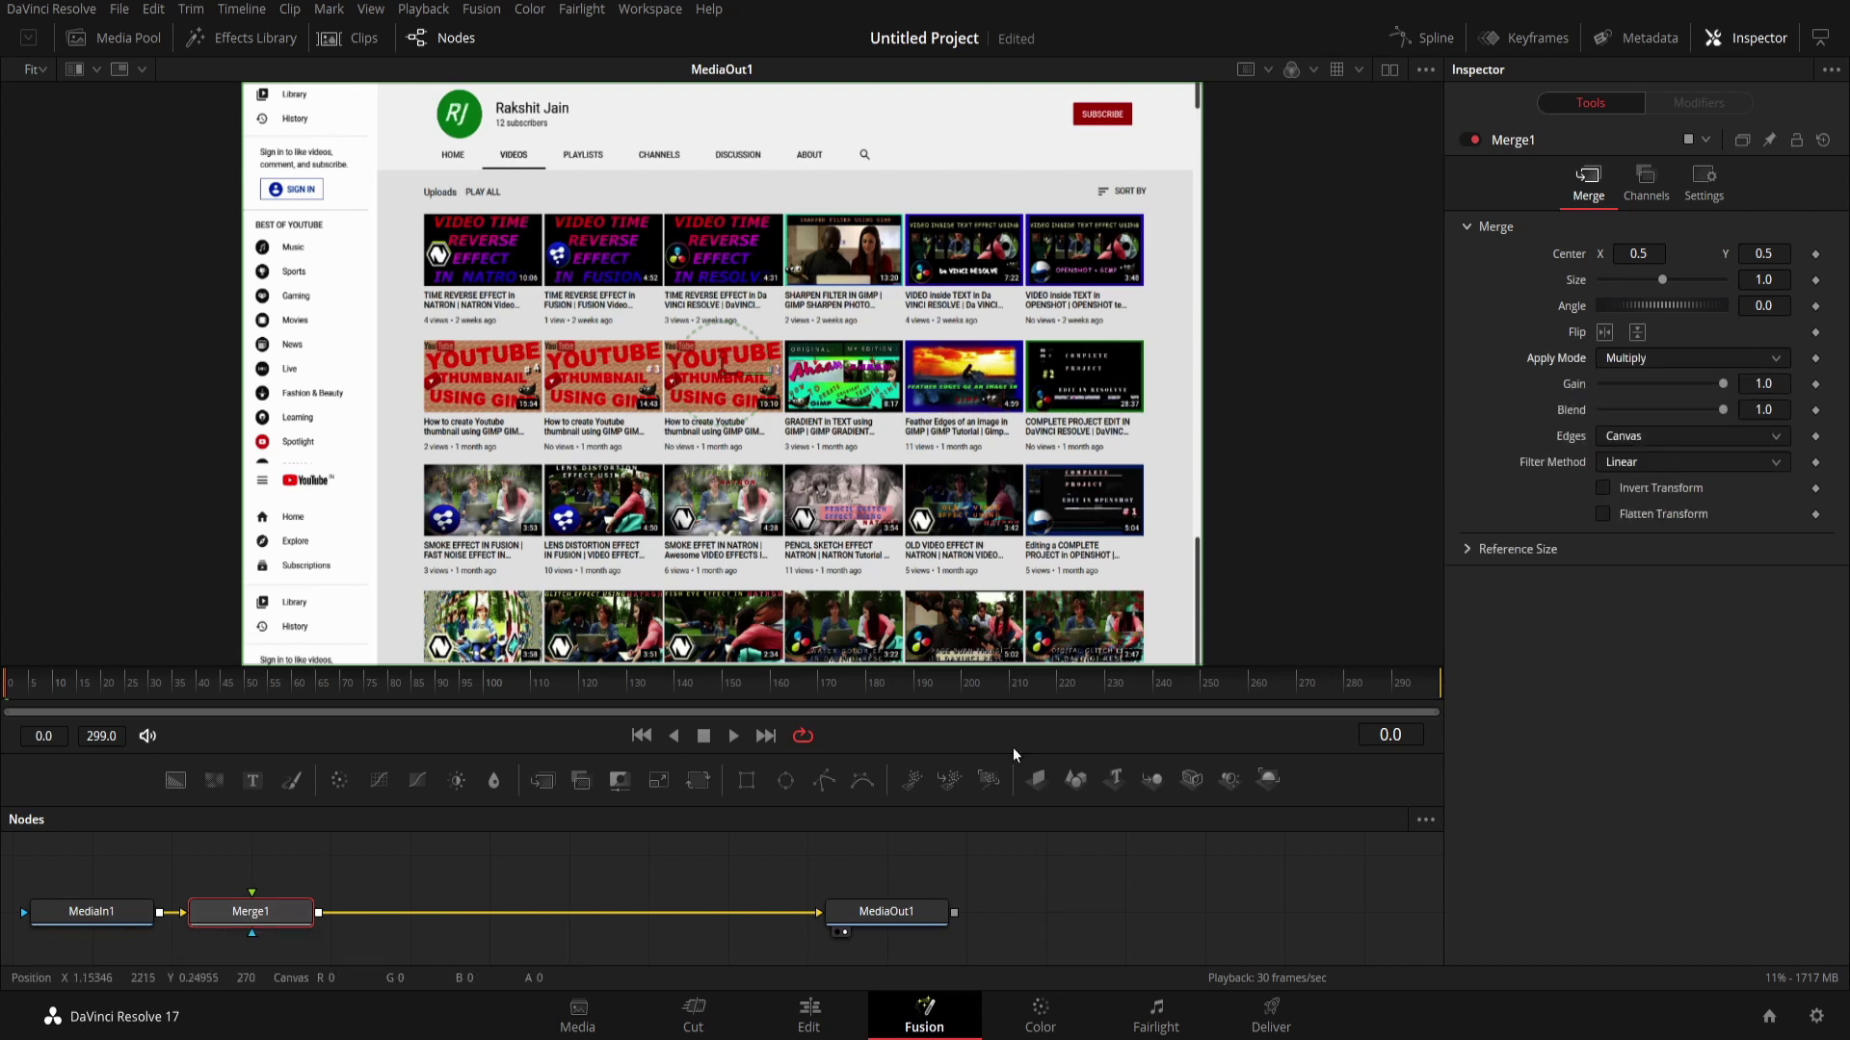
{"action": "left_click_drag", "start_coordinate": [292, 921], "coordinate": [307, 950]}
Add a Paint node above Merge1 and connect its output to Merge1's foreground input.
{"action": "left_click", "coordinate": [407, 879]}
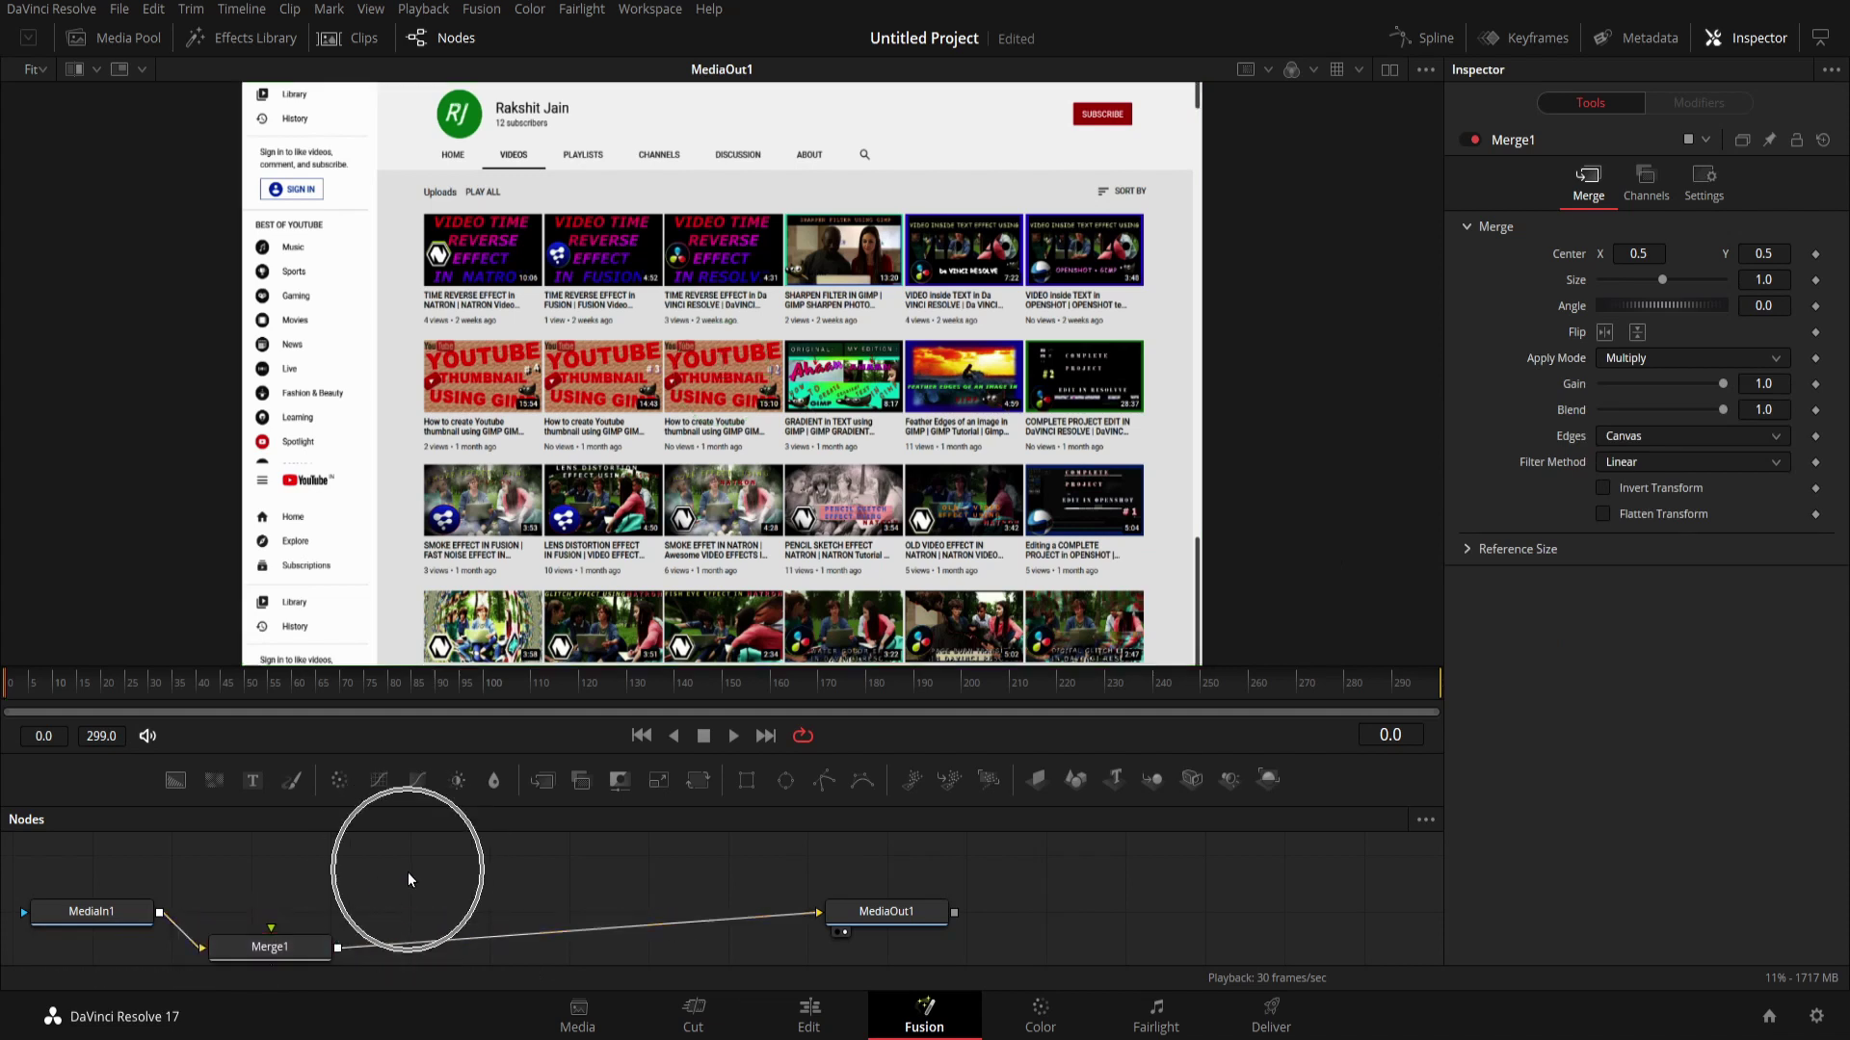
{"action": "key", "text": "shift+space"}
{"action": "type", "text": "Merge"}
{"action": "key", "text": "BackSpace"}
{"action": "key", "text": "BackSpace"}
{"action": "key", "text": "BackSpace"}
{"action": "key", "text": "BackSpace"}
{"action": "key", "text": "BackSpace"}
{"action": "type", "text": "pain"}
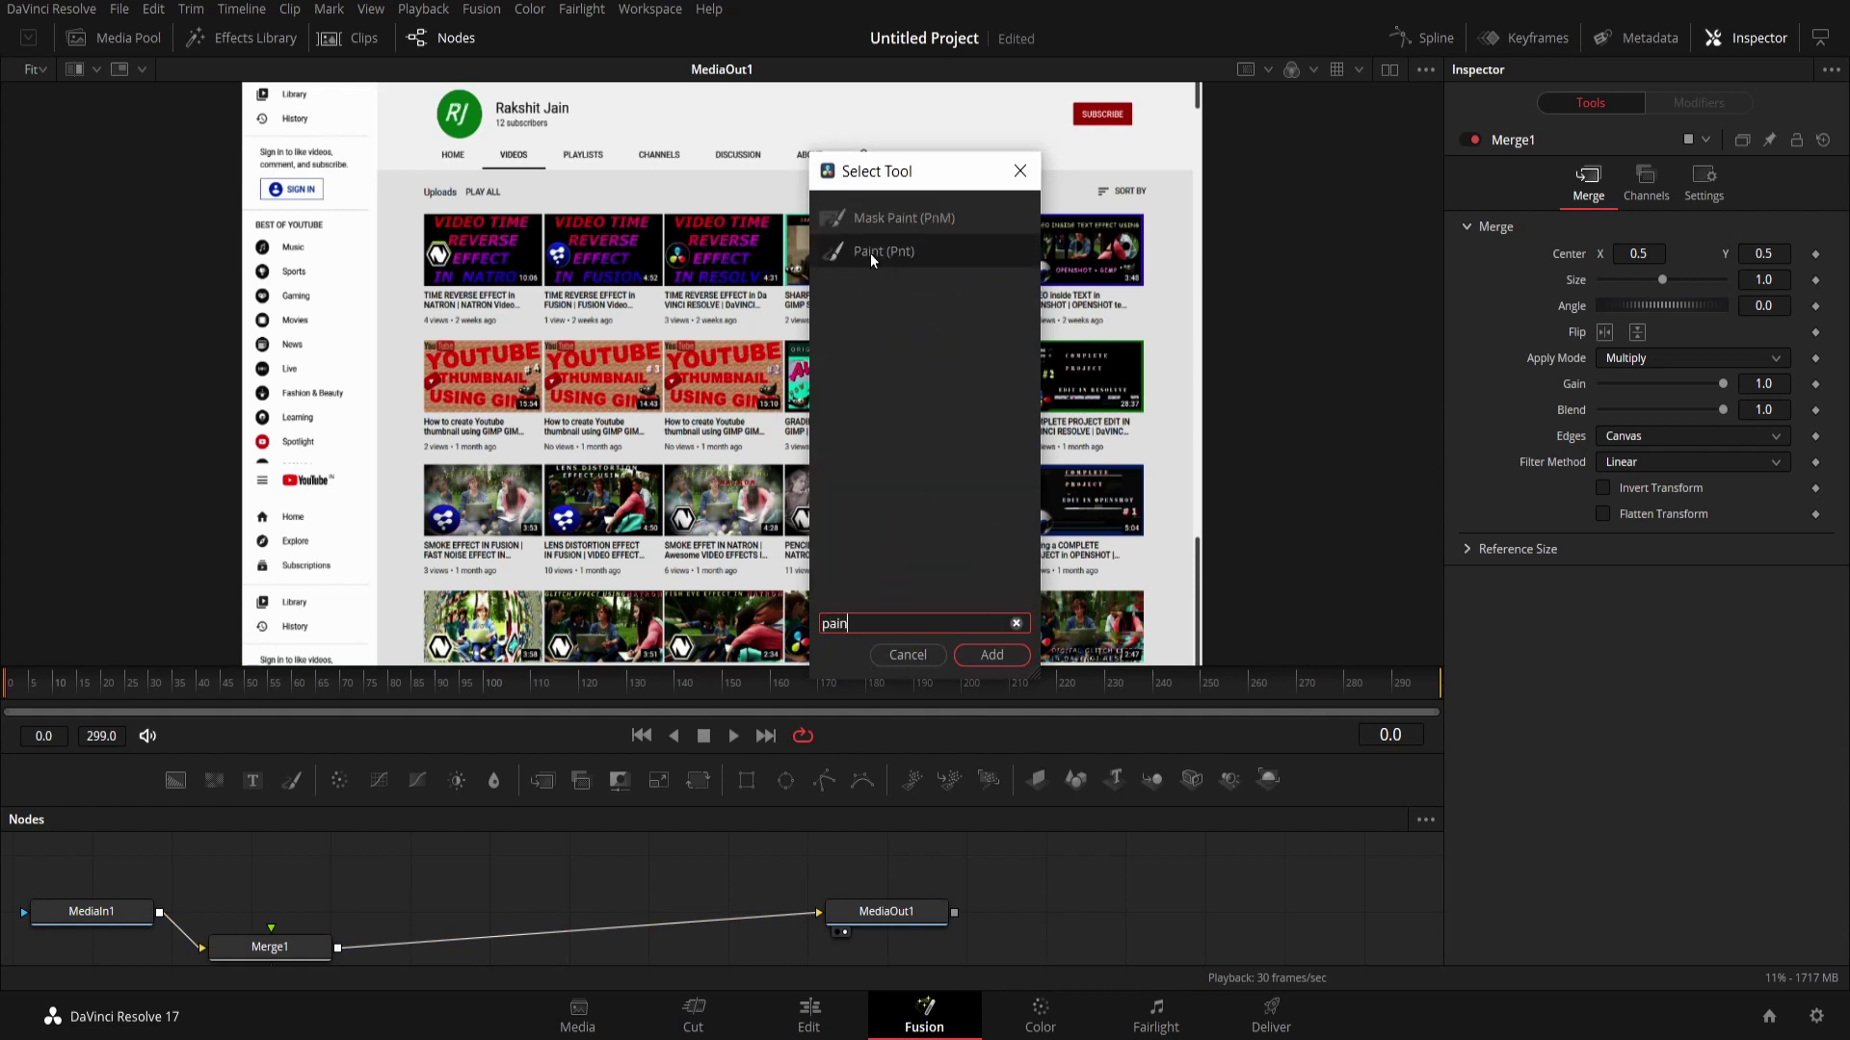
{"action": "double_click", "coordinate": [870, 253]}
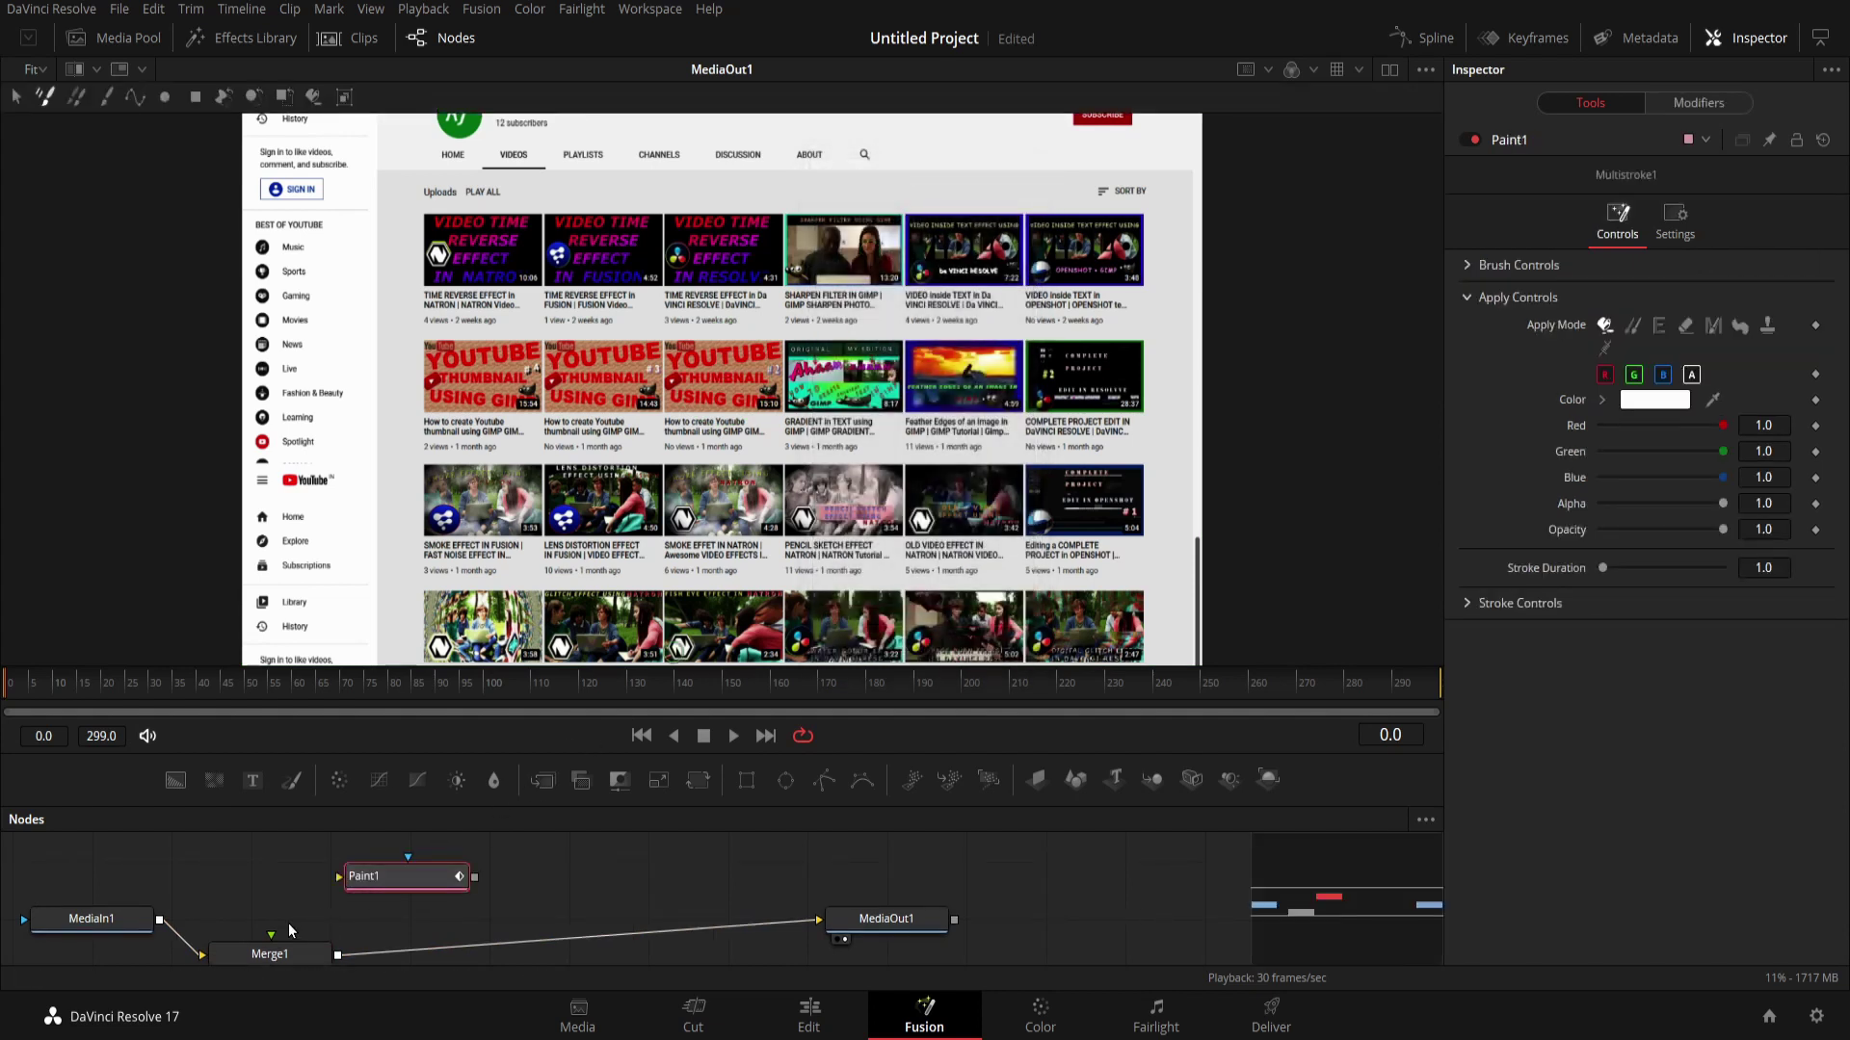
{"action": "left_click_drag", "start_coordinate": [272, 933], "coordinate": [402, 886]}
Add a Background node feeding Paint1's input and set the background's alpha to 0.
{"action": "left_click_drag", "start_coordinate": [177, 782], "coordinate": [604, 881]}
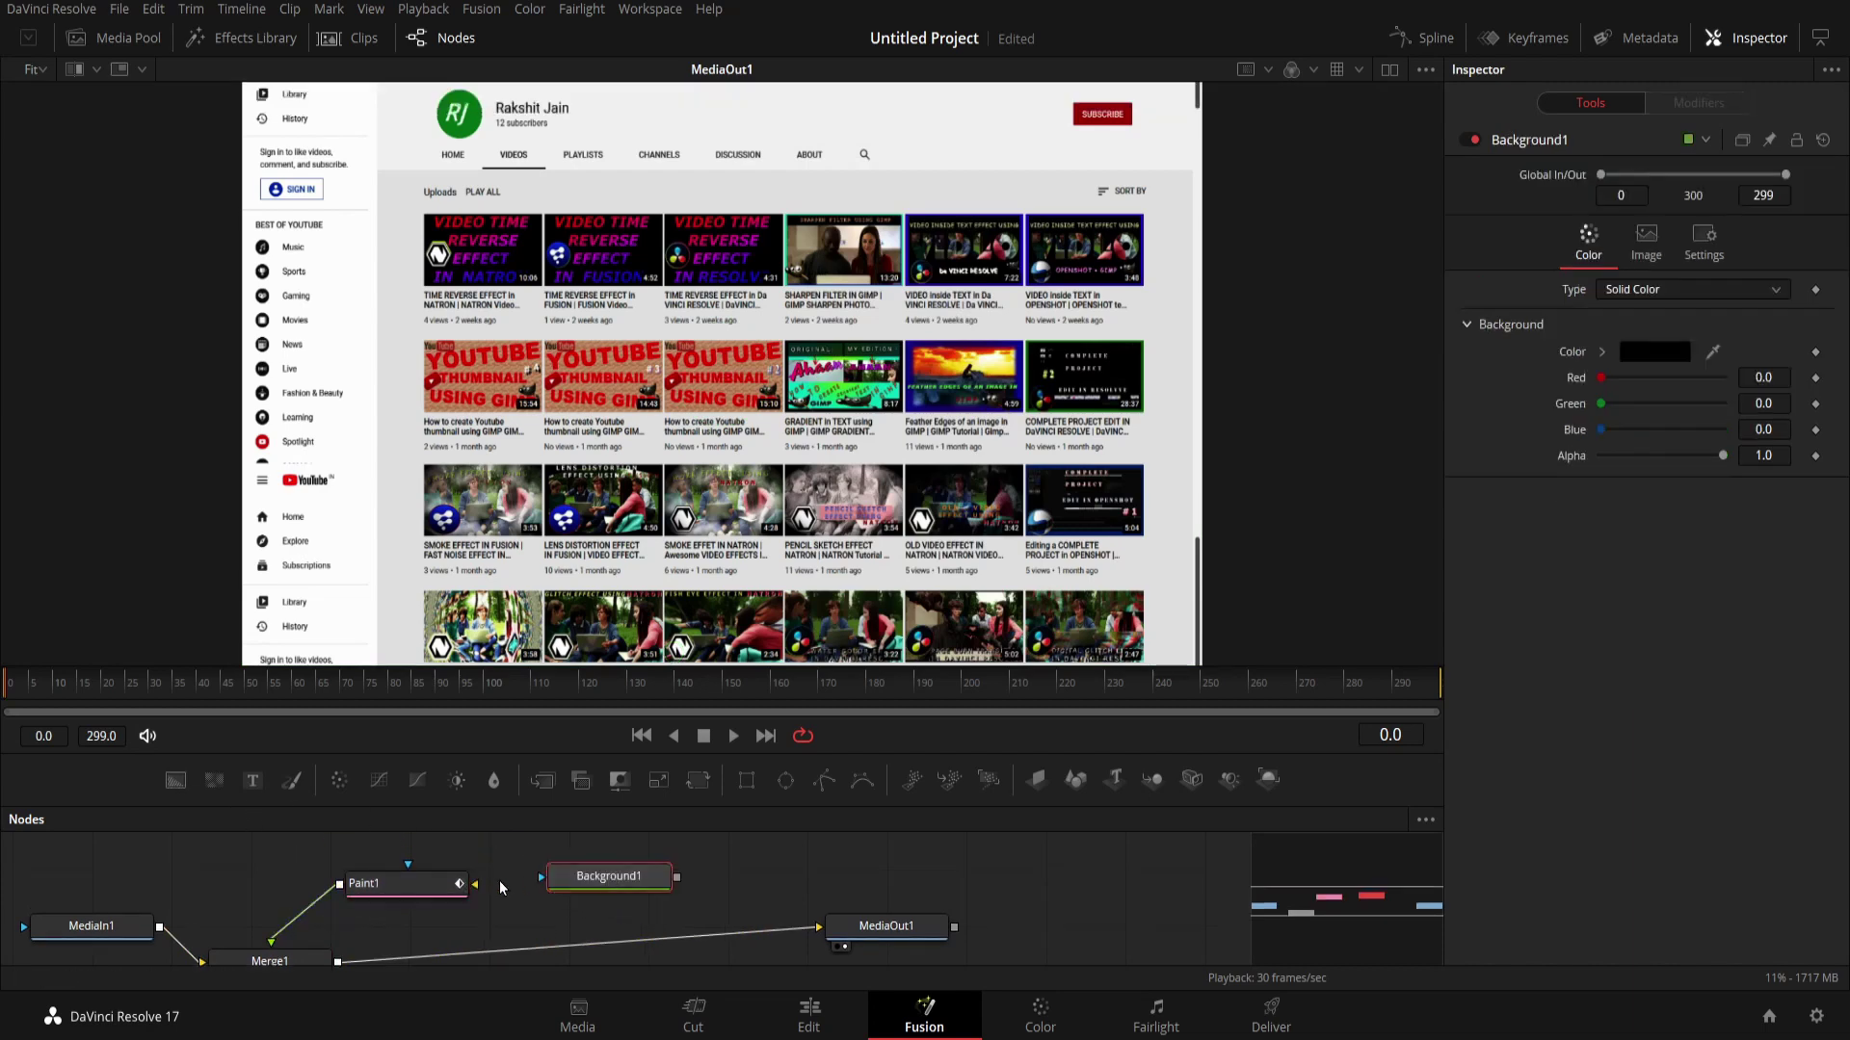
{"action": "left_click_drag", "start_coordinate": [474, 883], "coordinate": [591, 879]}
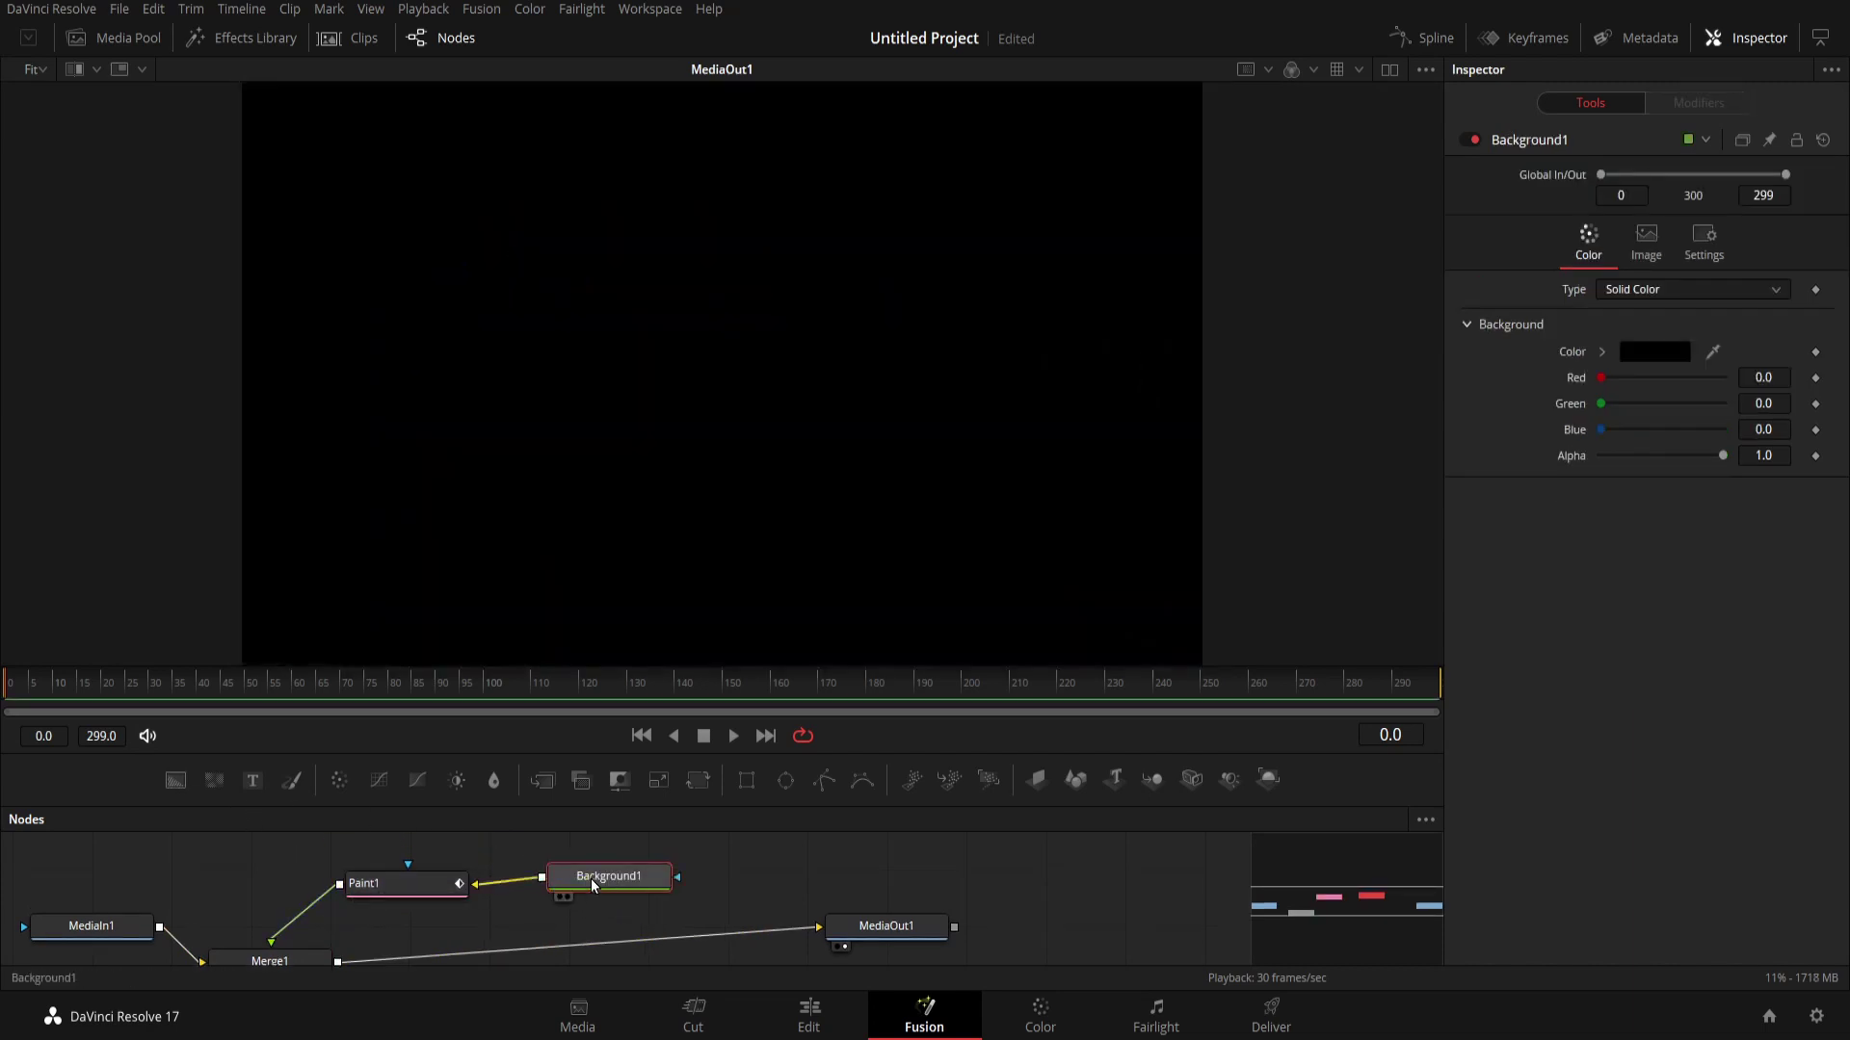
{"action": "left_click_drag", "start_coordinate": [1713, 457], "coordinate": [1606, 460]}
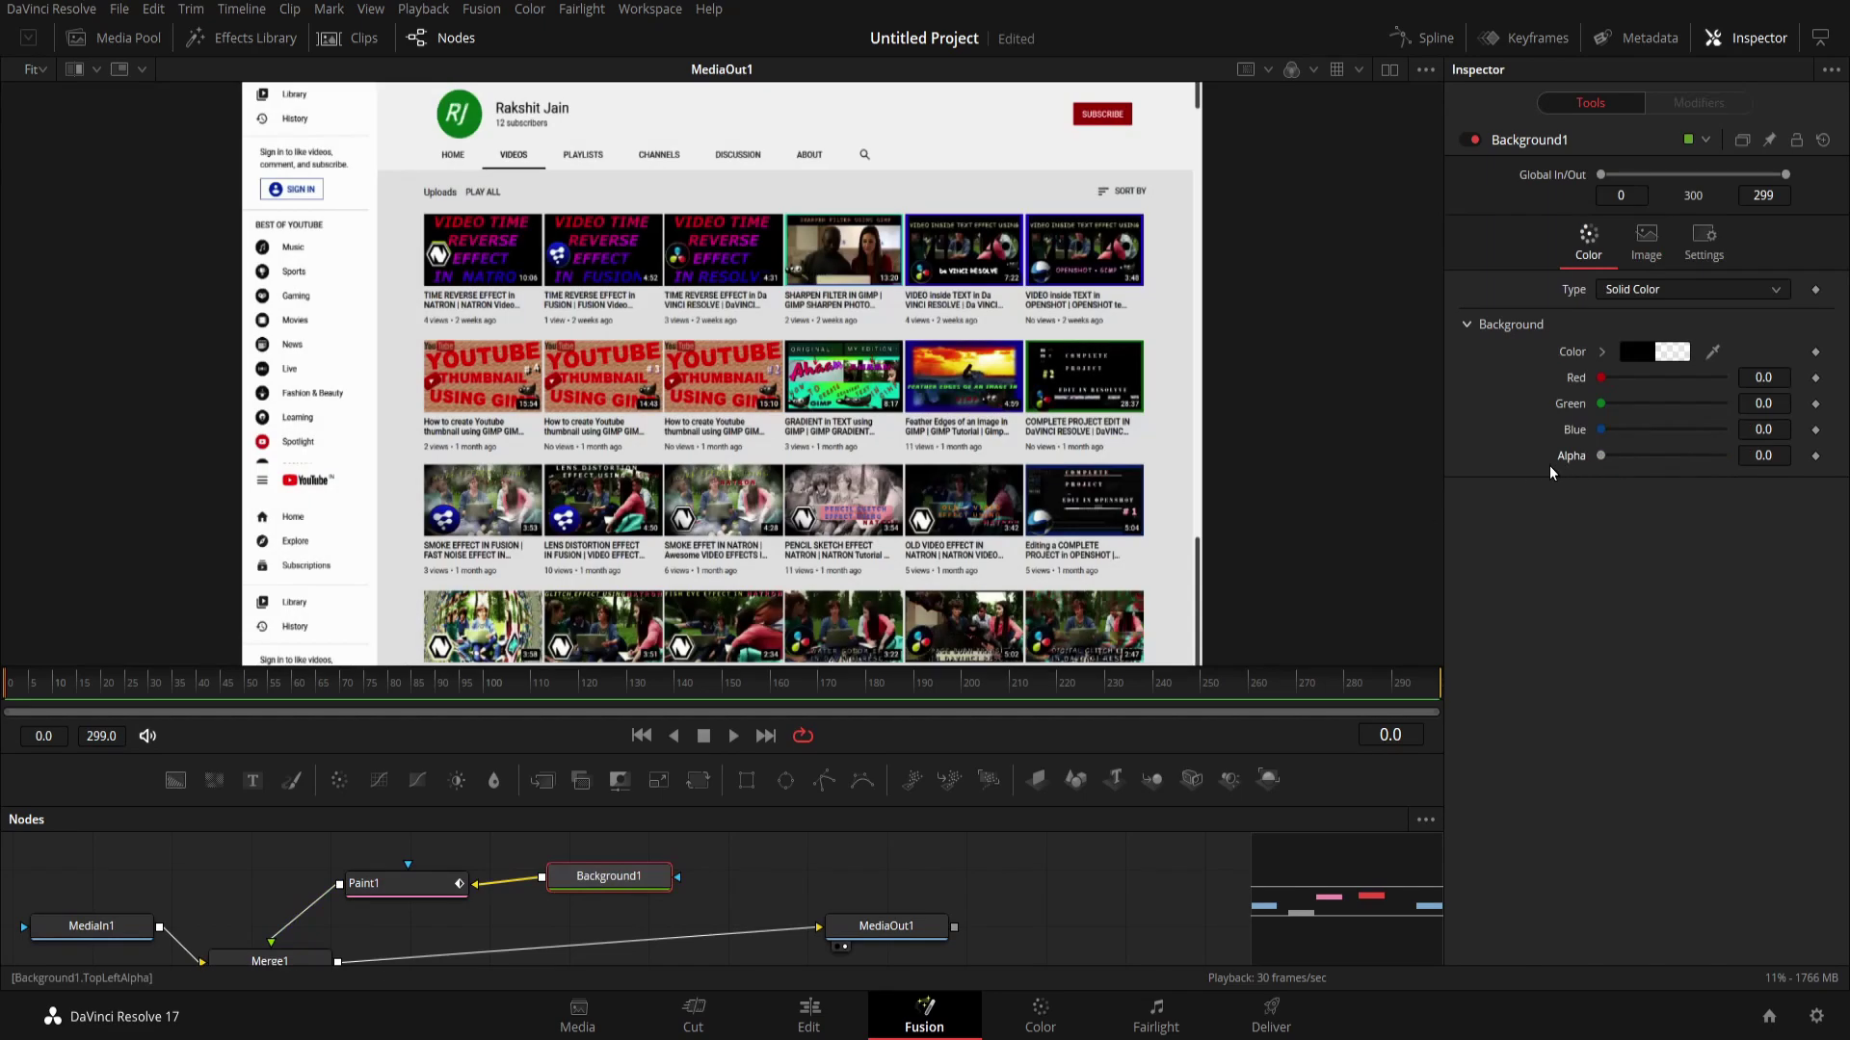
Choose the Stroke tool for Paint1 and set its color to yellow (#ffff00).
{"action": "left_click", "coordinate": [385, 898]}
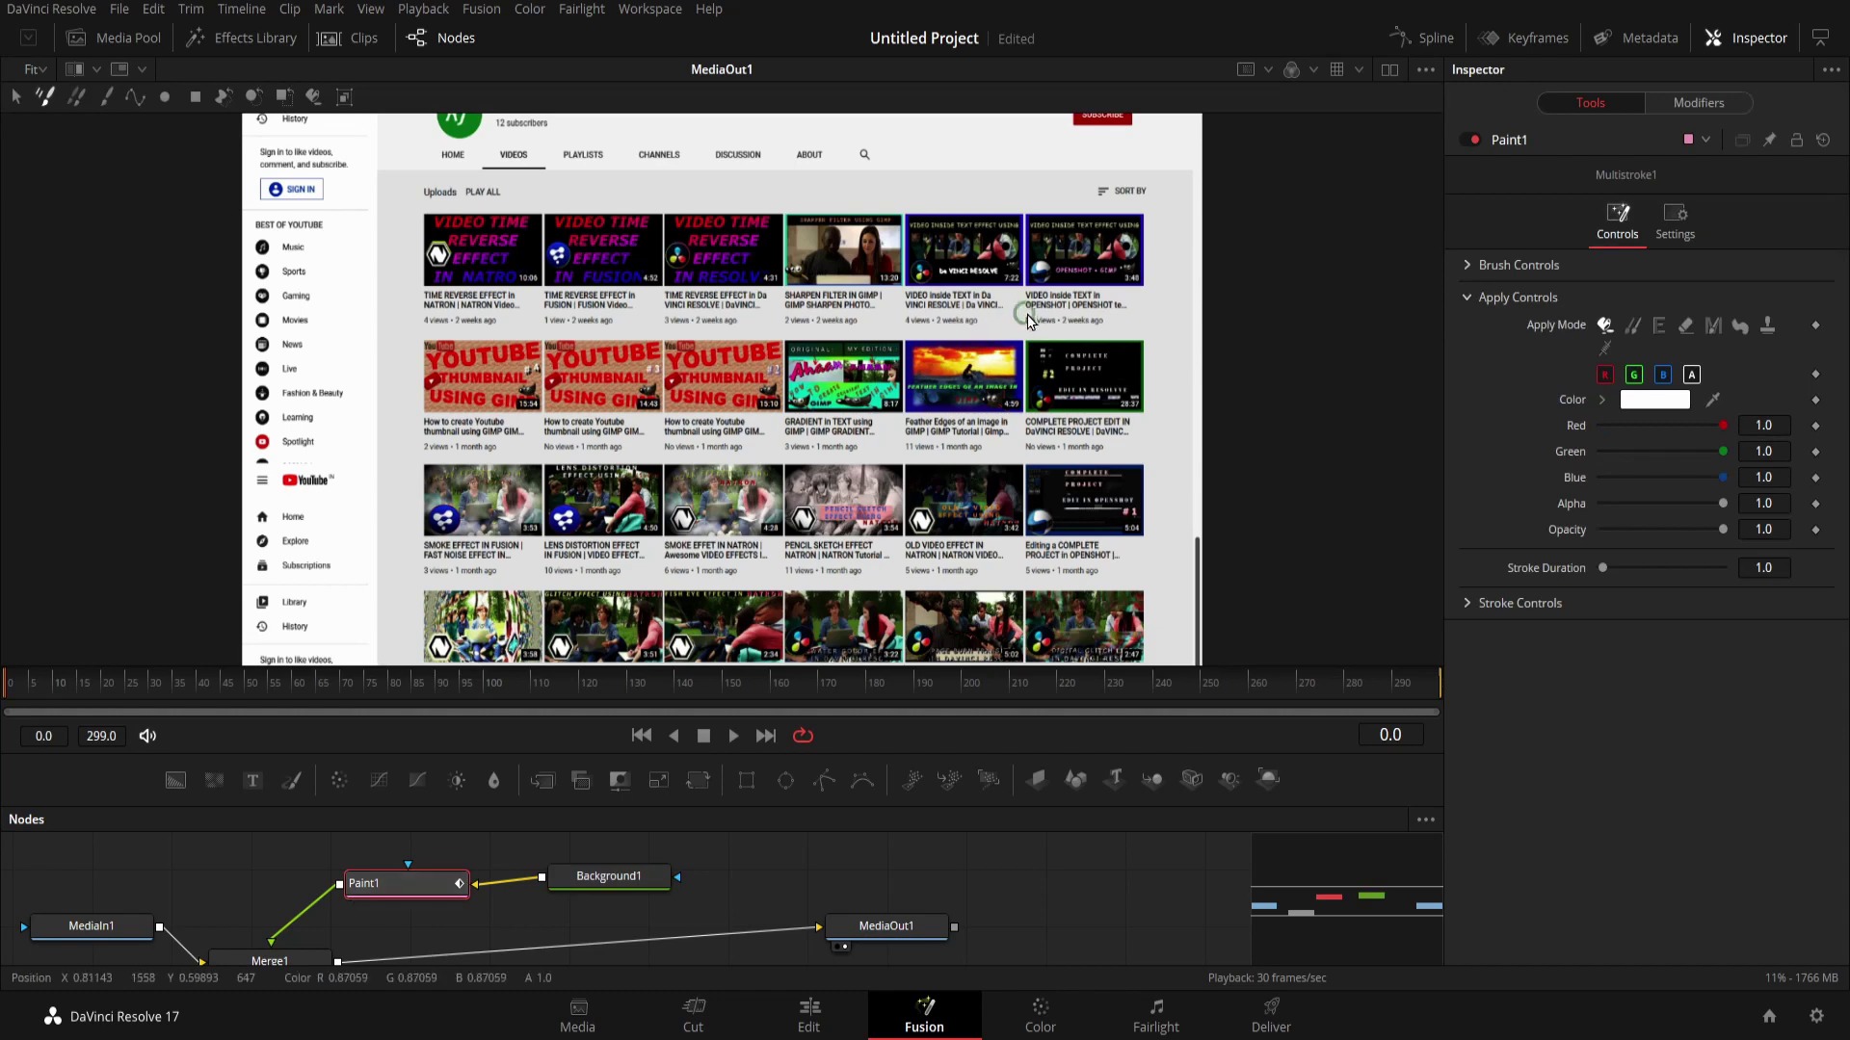
{"action": "scroll", "coordinate": [1027, 314], "scroll_direction": "up", "scroll_amount": 5}
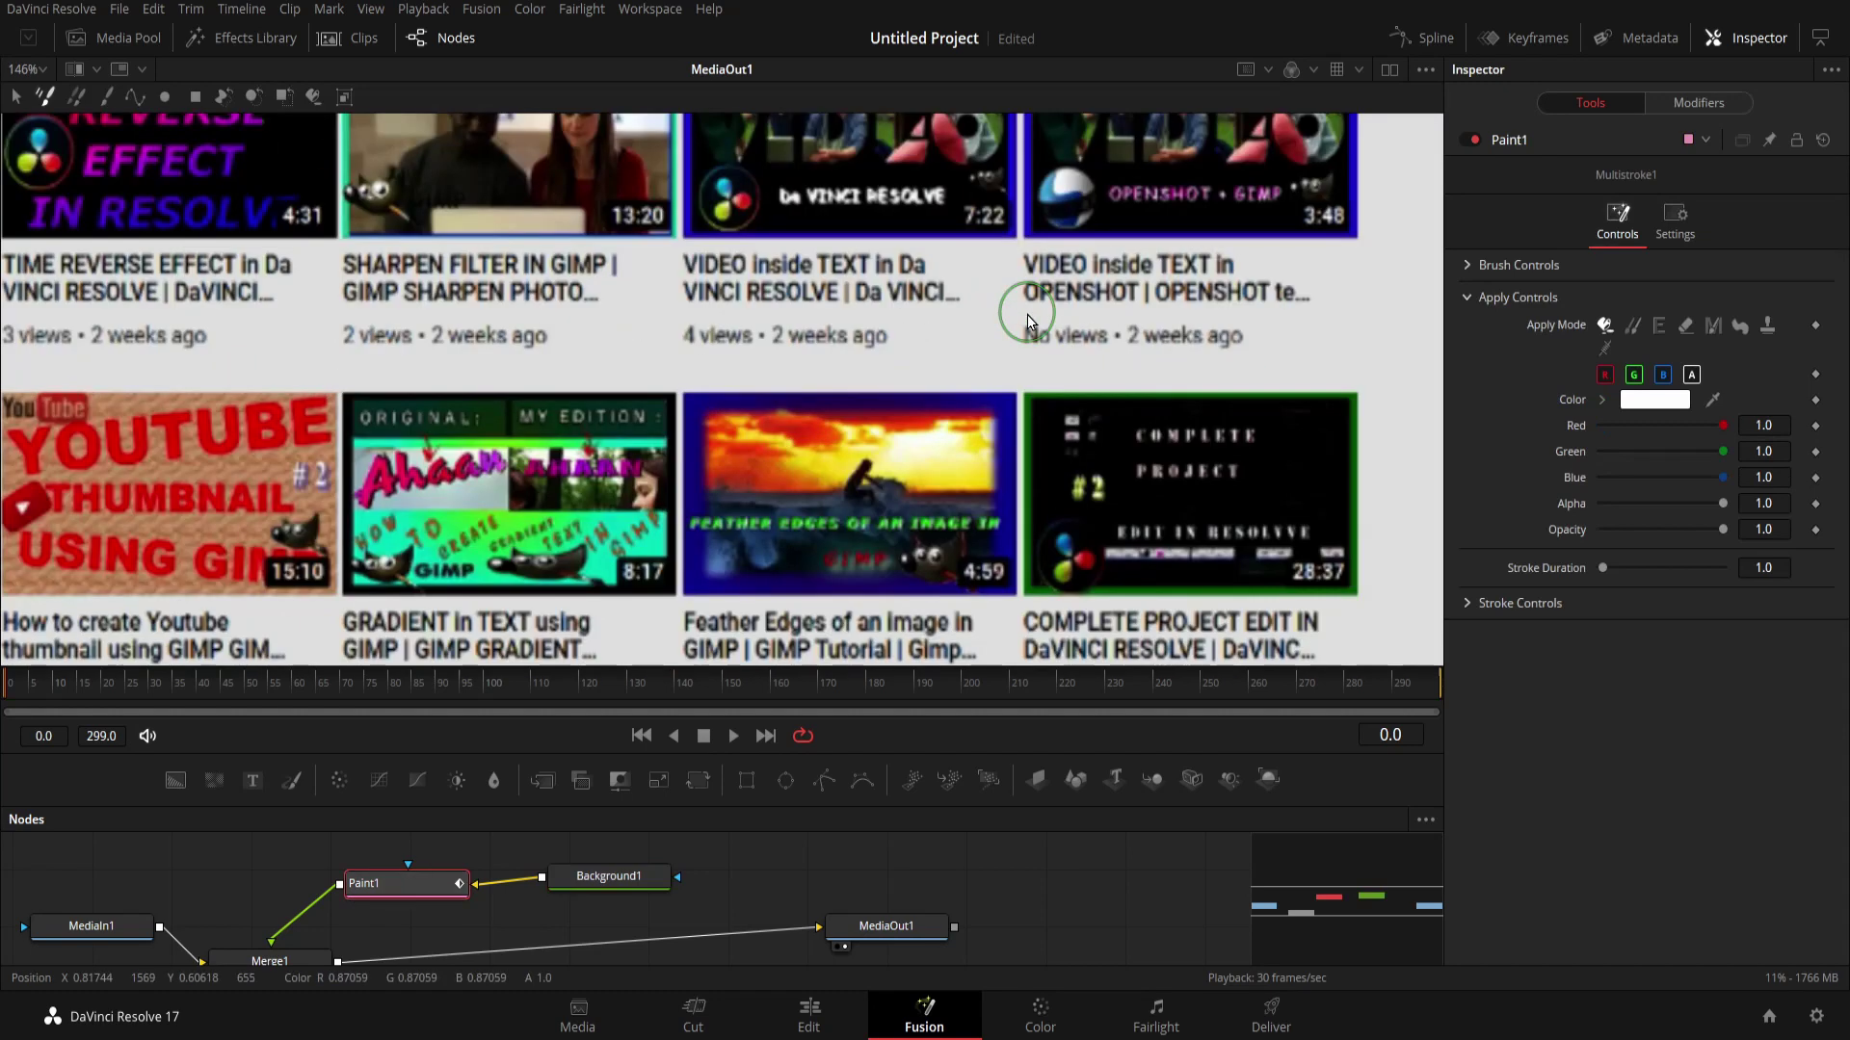
{"action": "scroll", "coordinate": [576, 170], "scroll_direction": "down", "scroll_amount": 3}
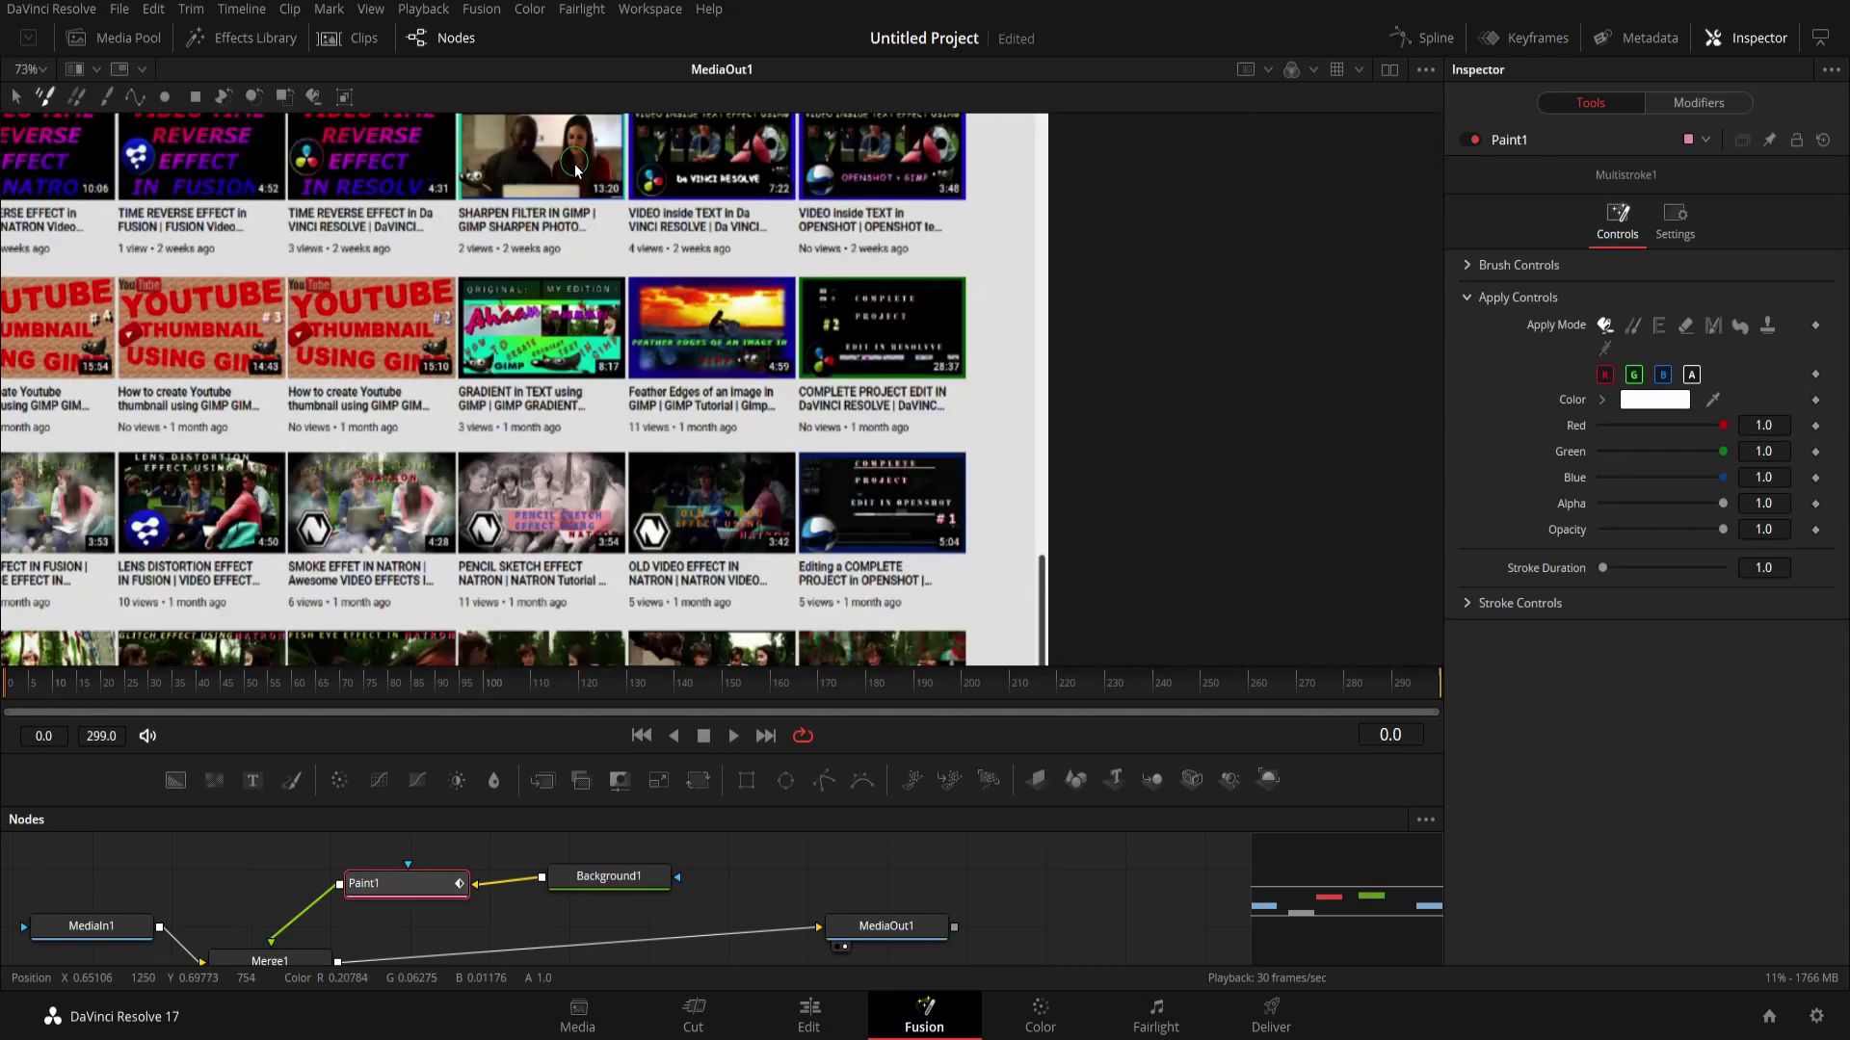
{"action": "scroll", "coordinate": [576, 171], "scroll_direction": "down", "scroll_amount": 2}
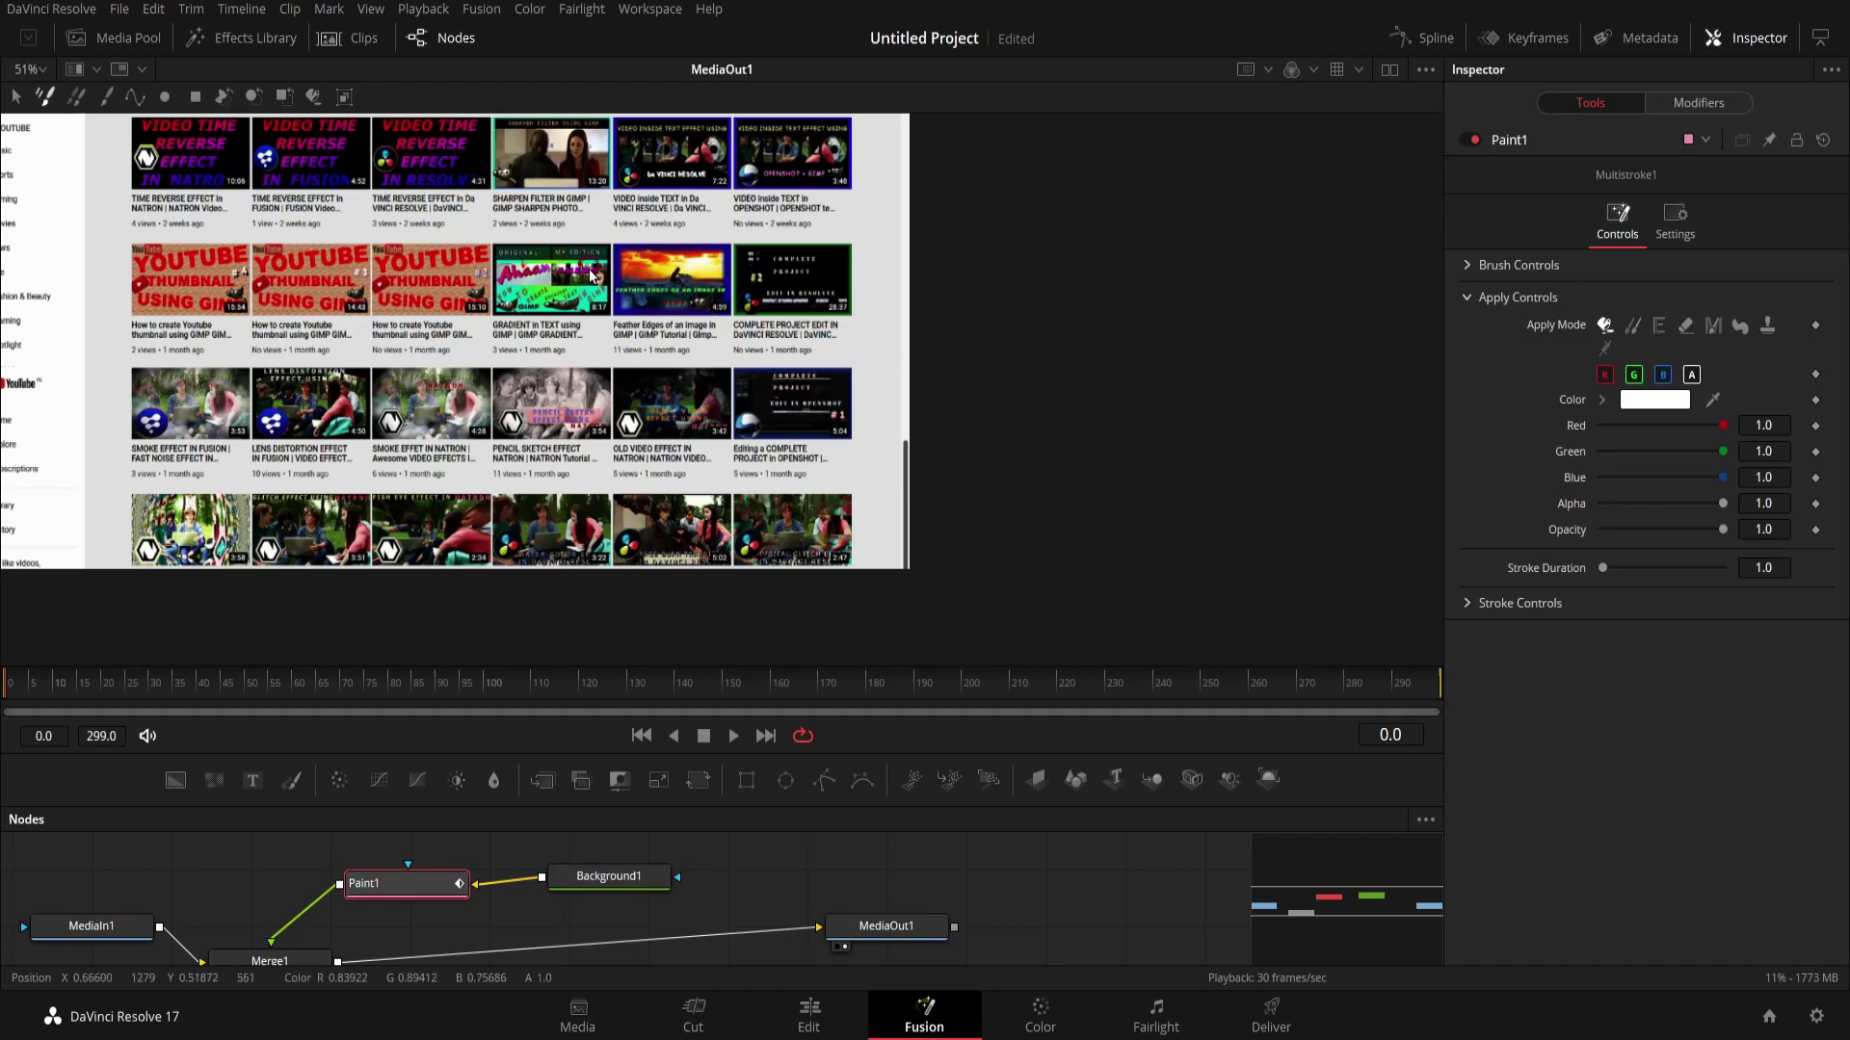
{"action": "scroll", "coordinate": [589, 274], "scroll_direction": "down", "scroll_amount": 2}
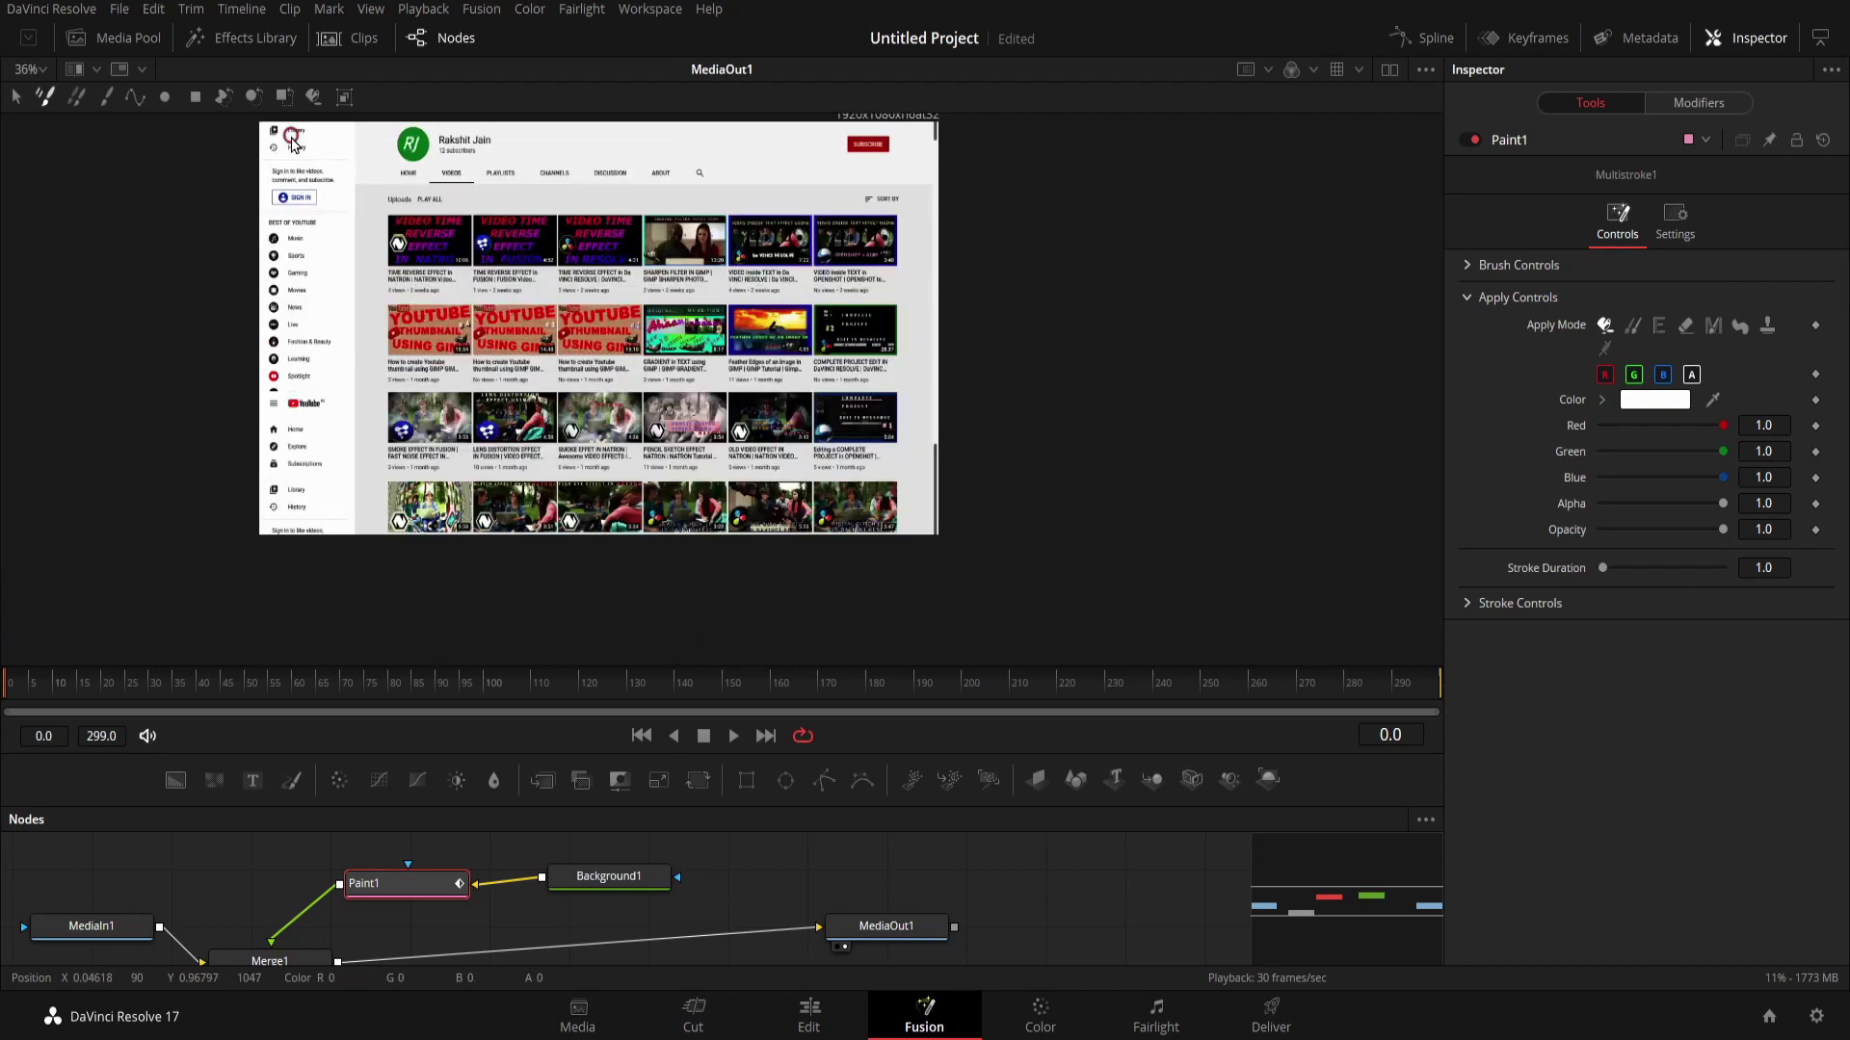
{"action": "scroll", "coordinate": [291, 142], "scroll_direction": "up", "scroll_amount": 3}
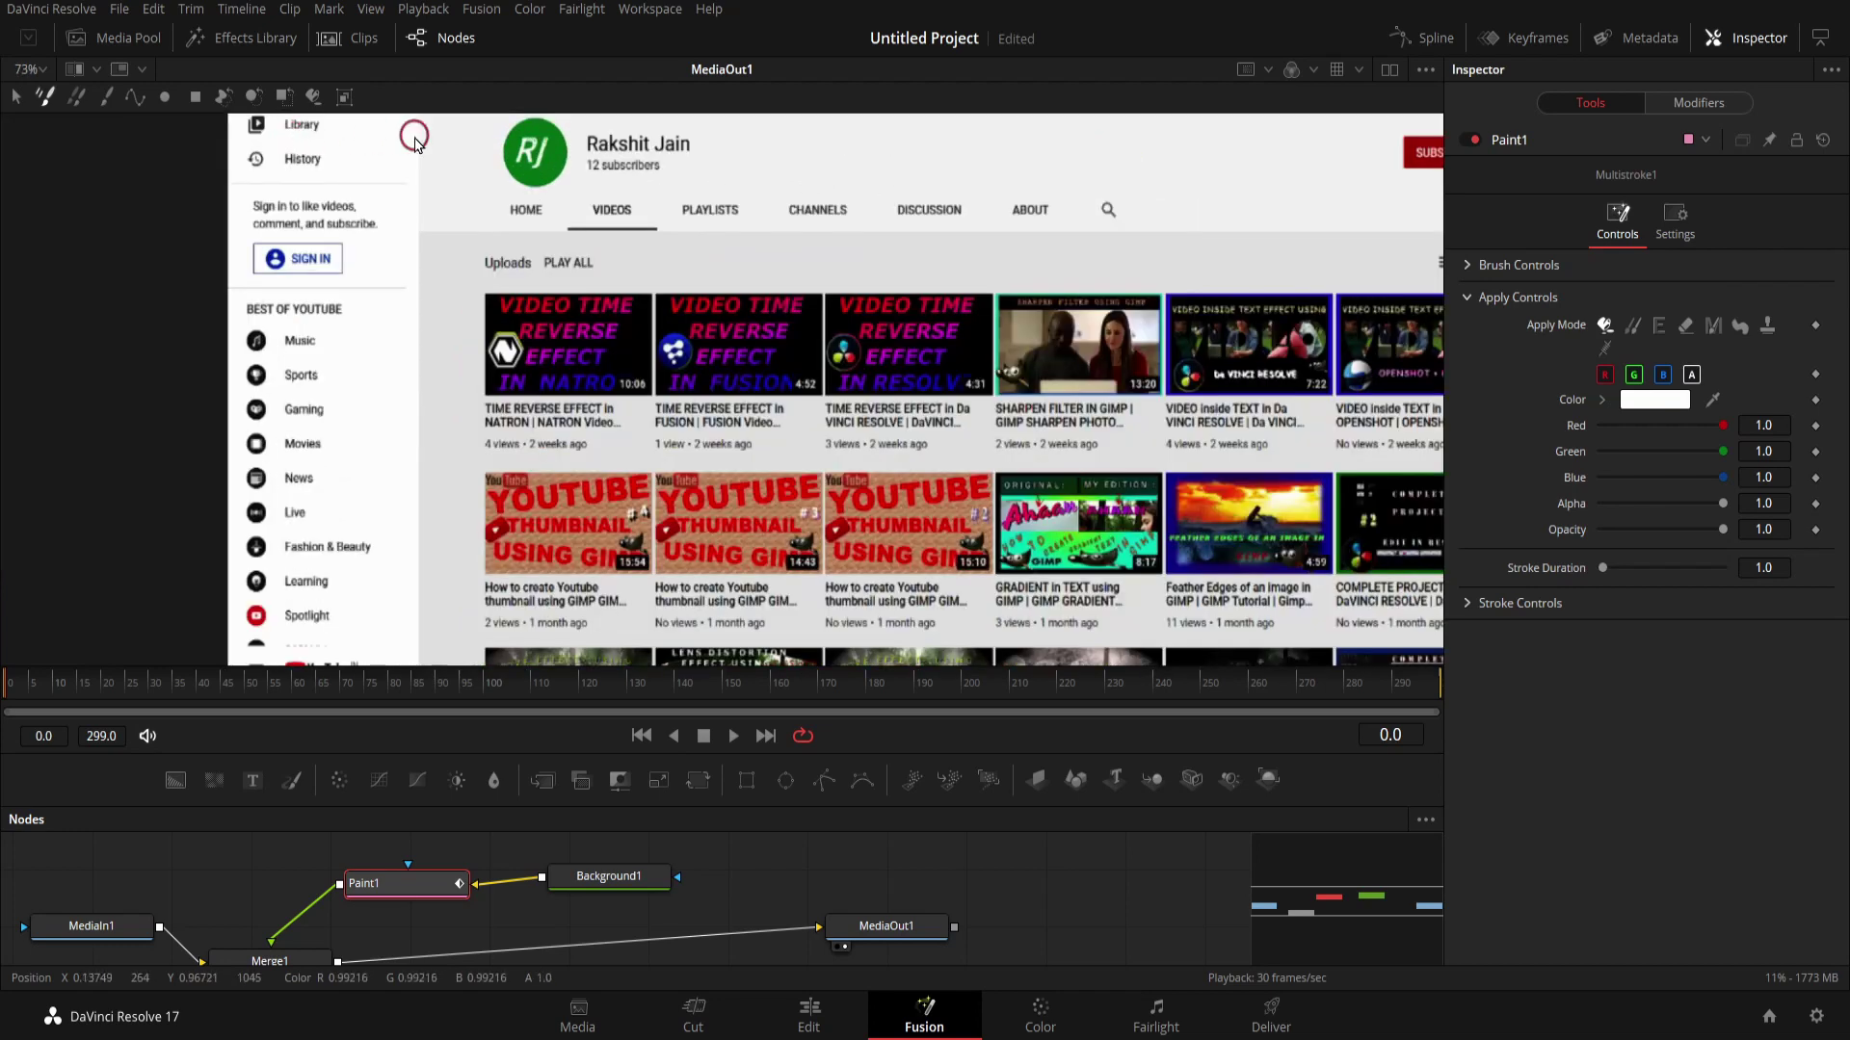
{"action": "scroll", "coordinate": [414, 143], "scroll_direction": "up", "scroll_amount": 1}
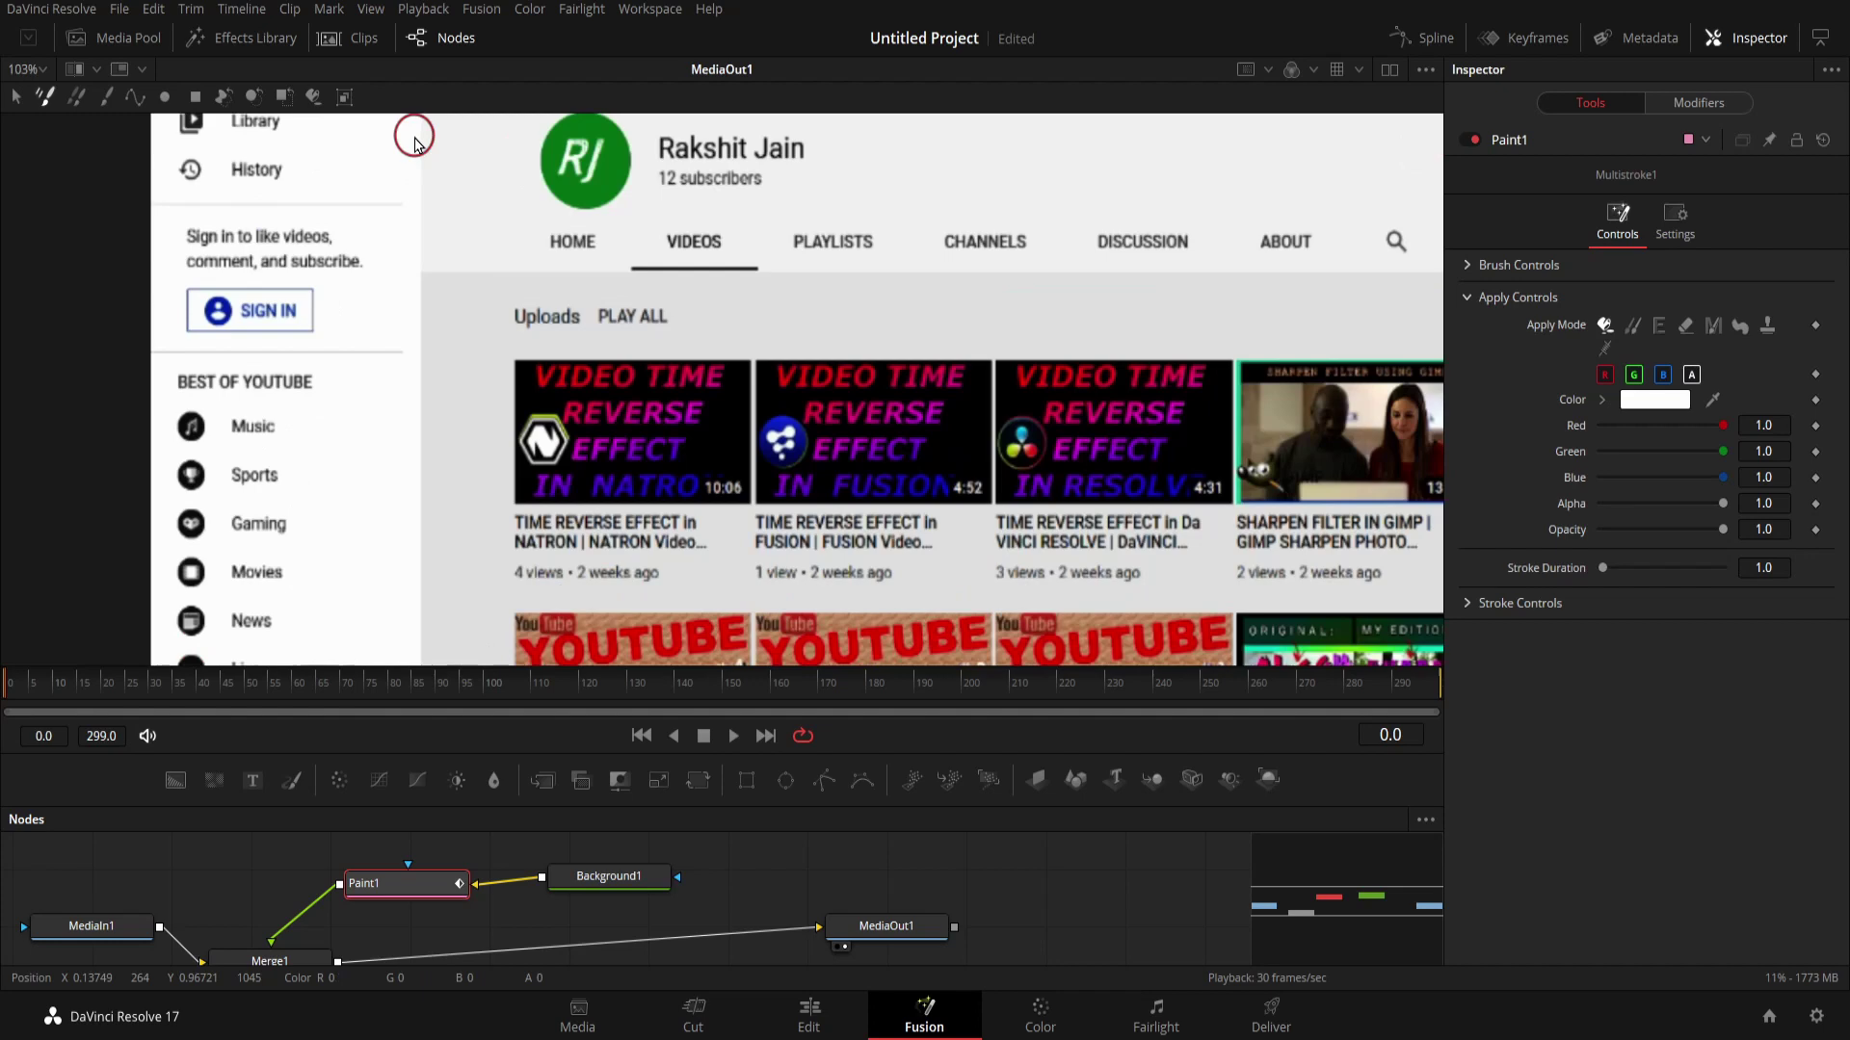
{"action": "scroll", "coordinate": [414, 143], "scroll_direction": "down", "scroll_amount": 1}
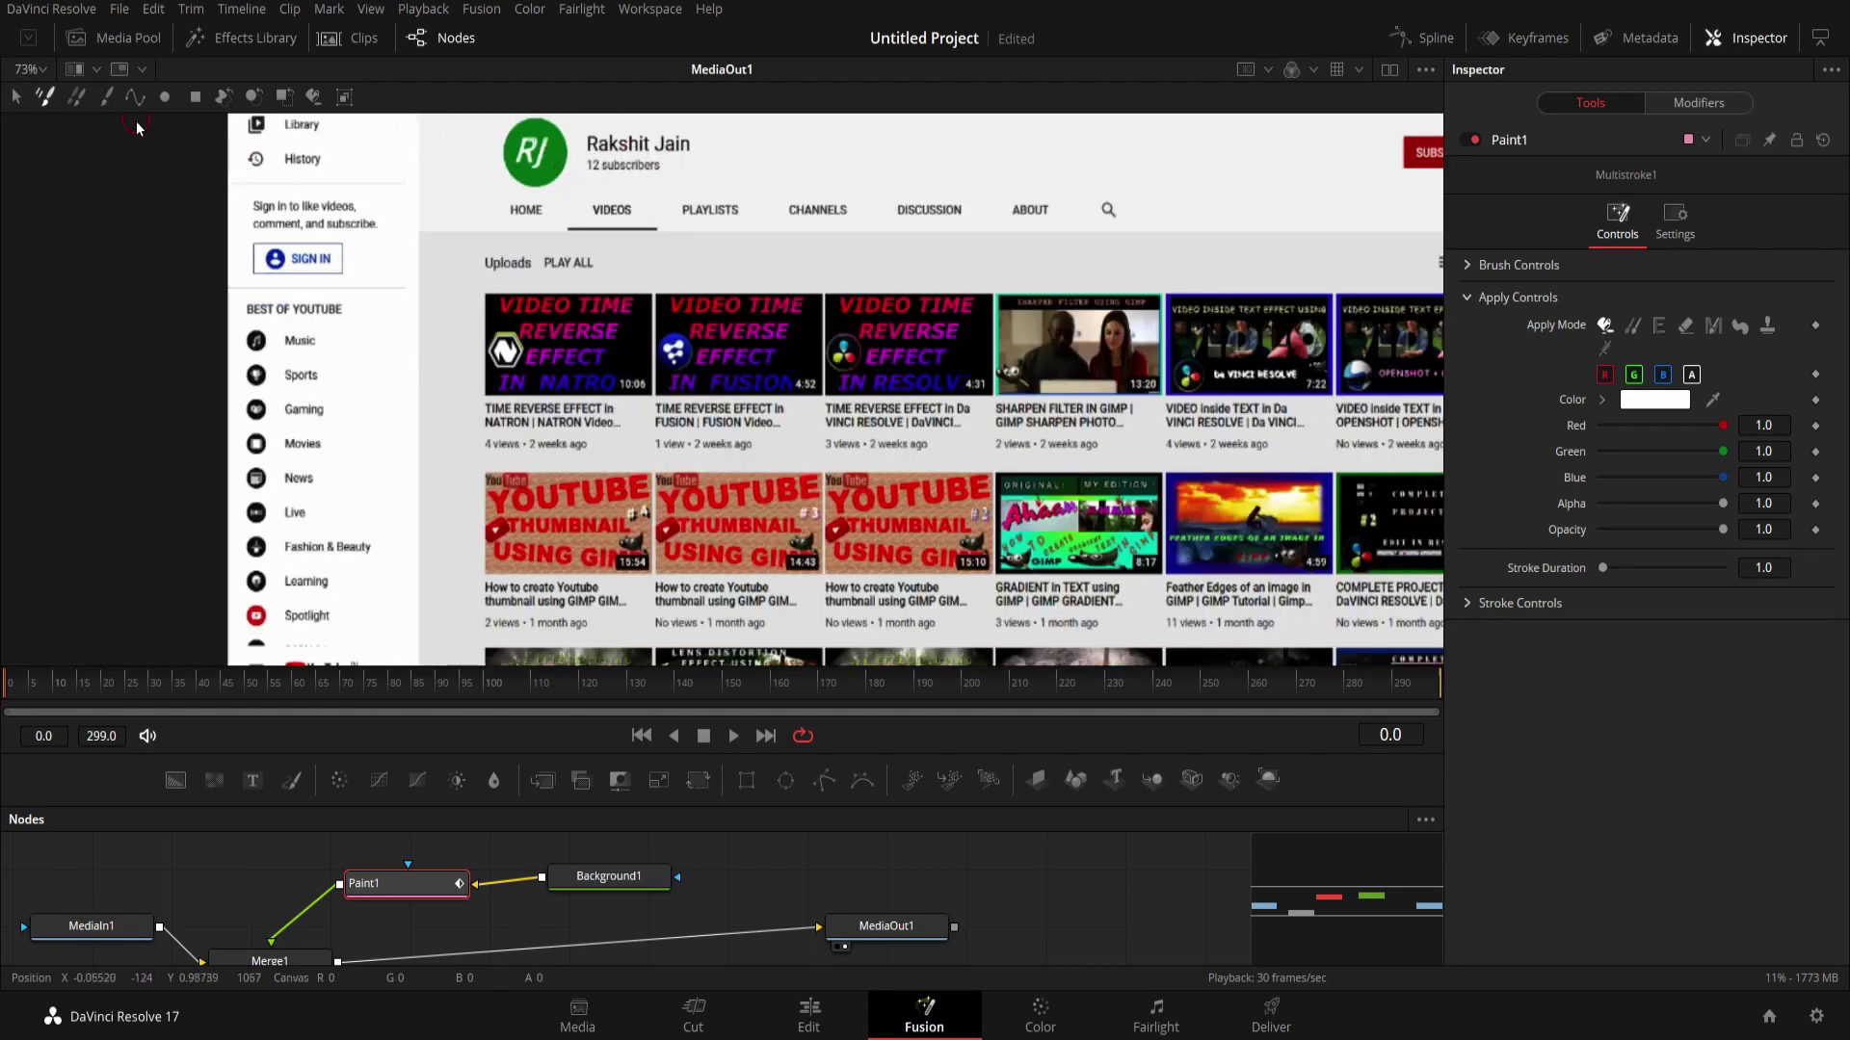
{"action": "left_click", "coordinate": [106, 96]}
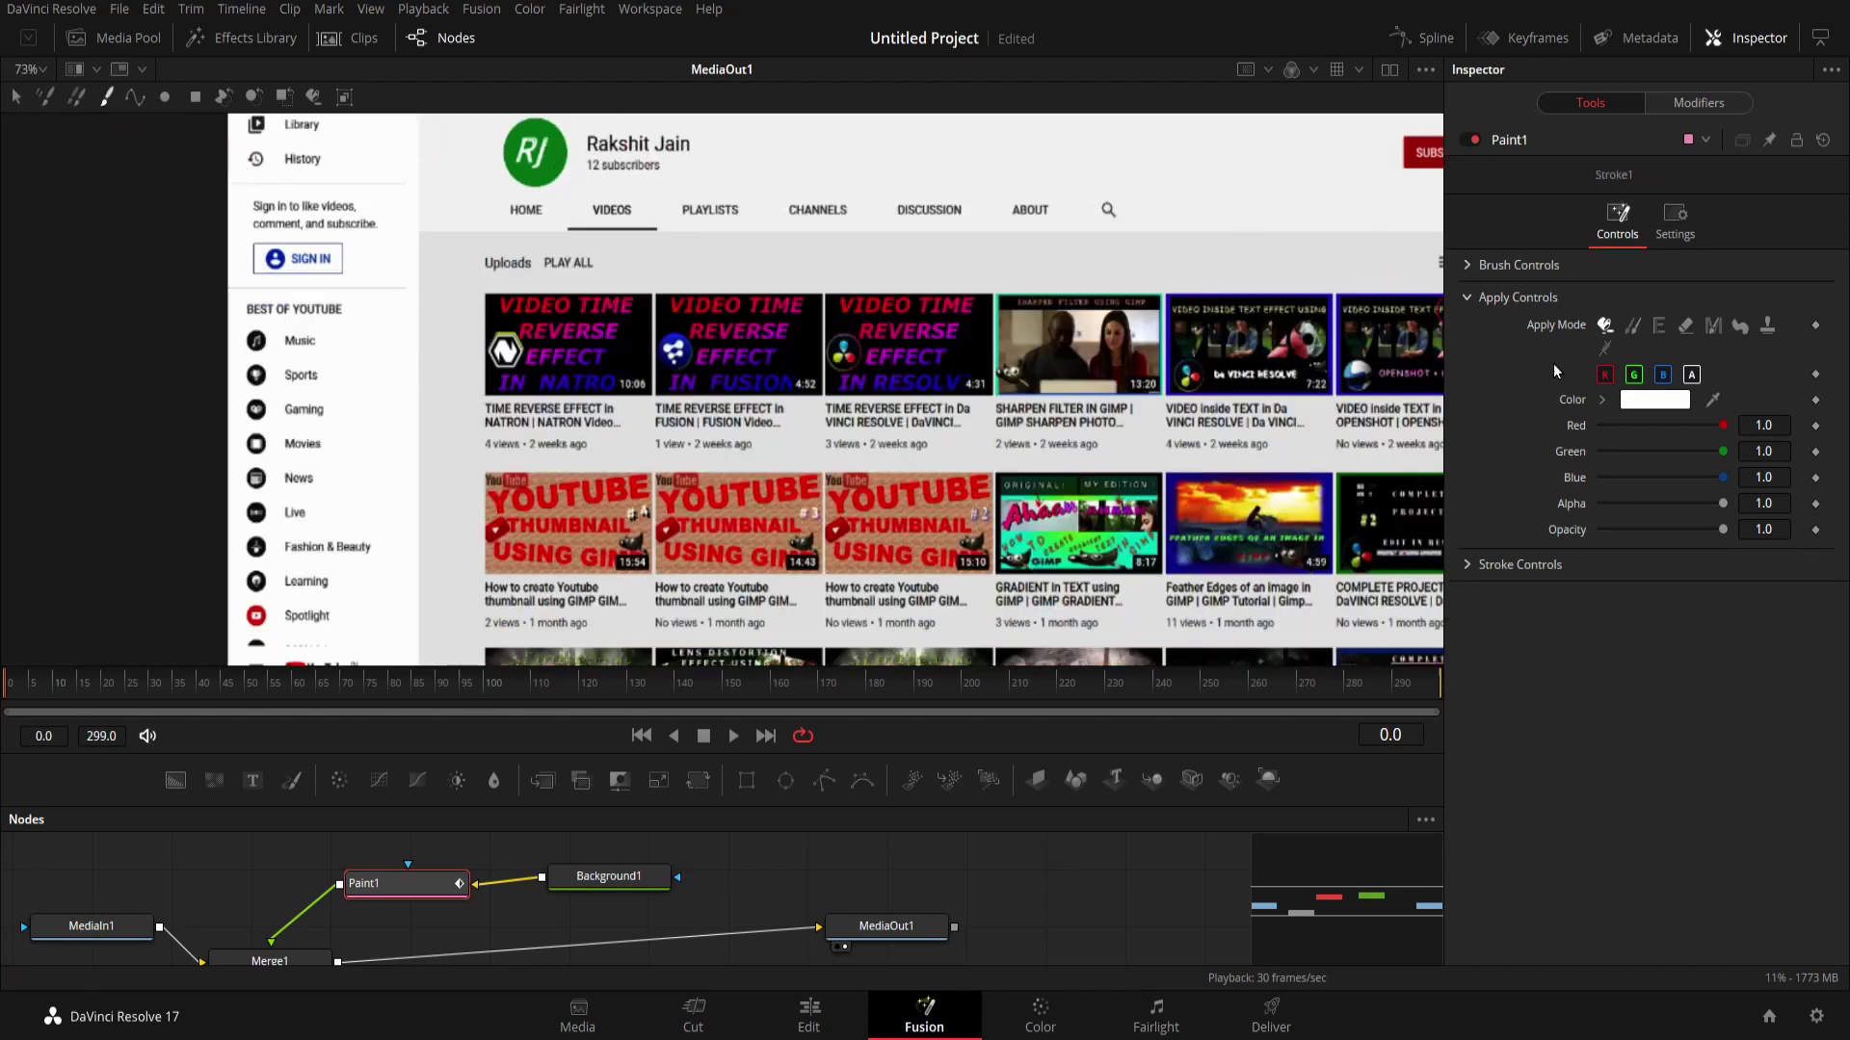
{"action": "left_click", "coordinate": [1656, 403]}
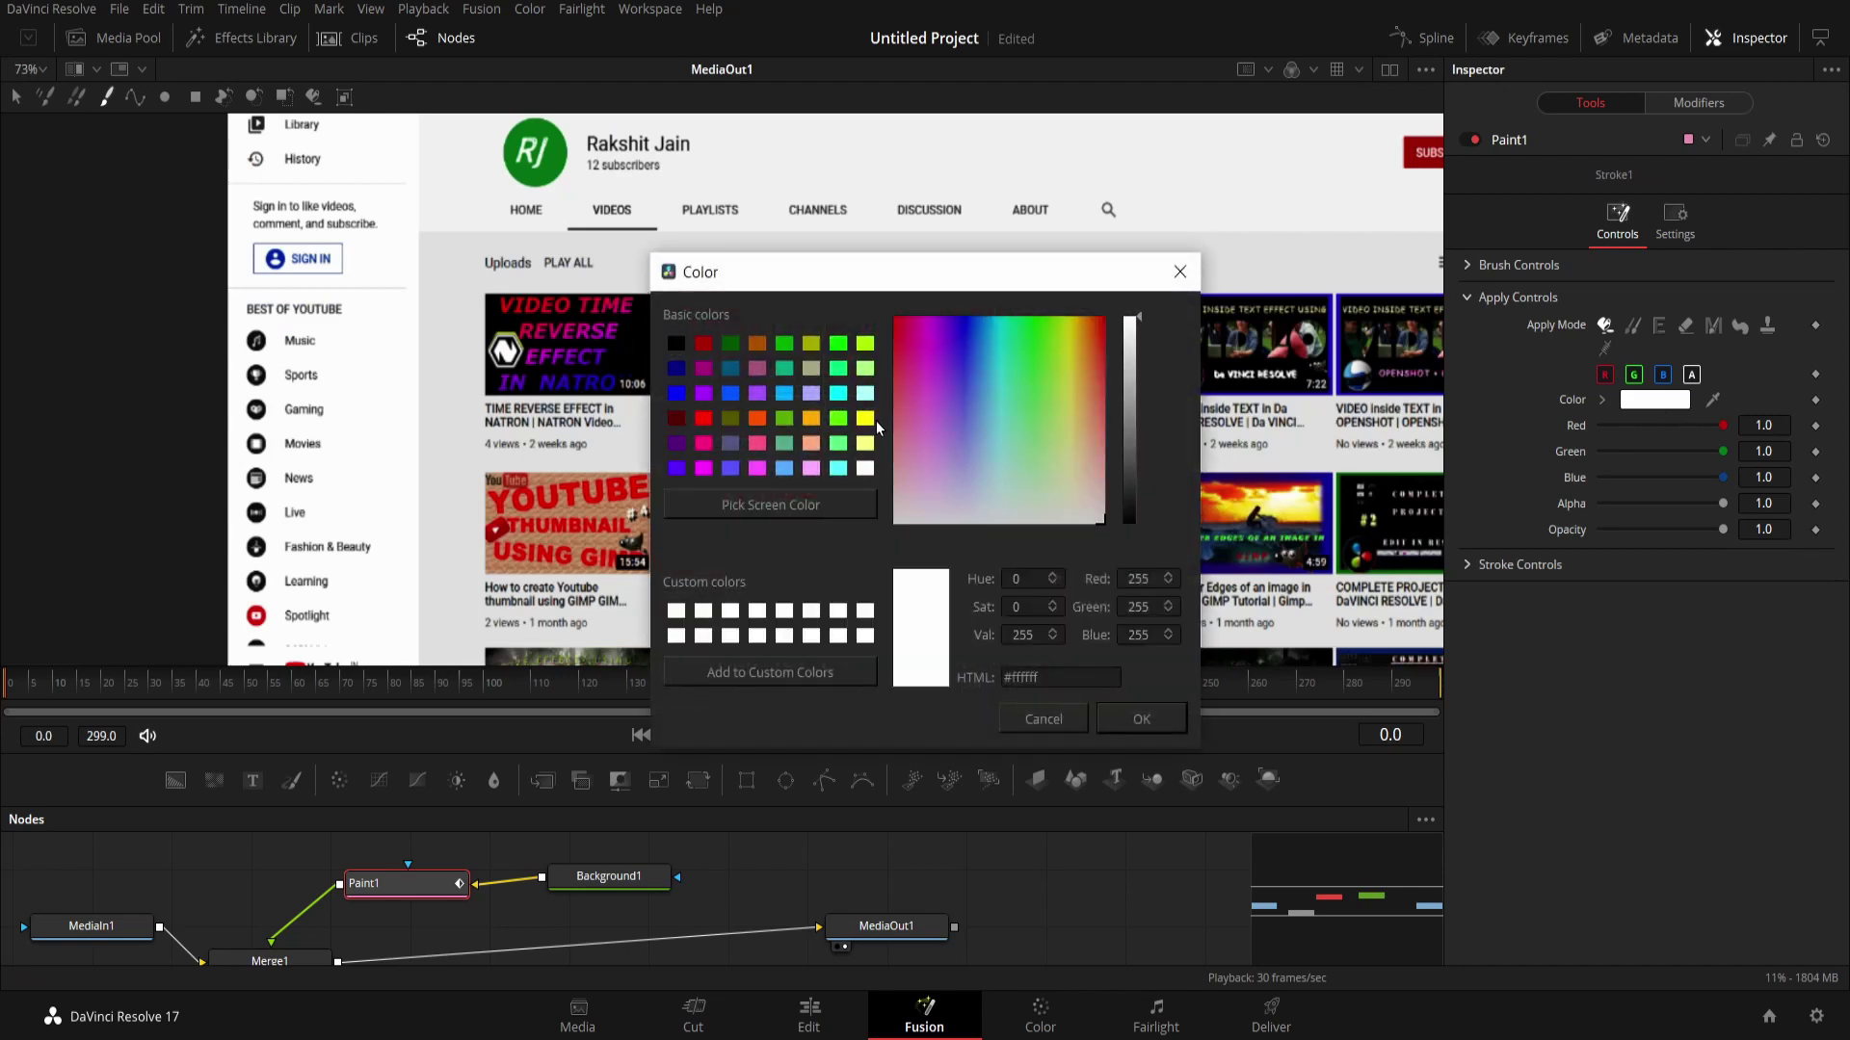
{"action": "left_click", "coordinate": [869, 418]}
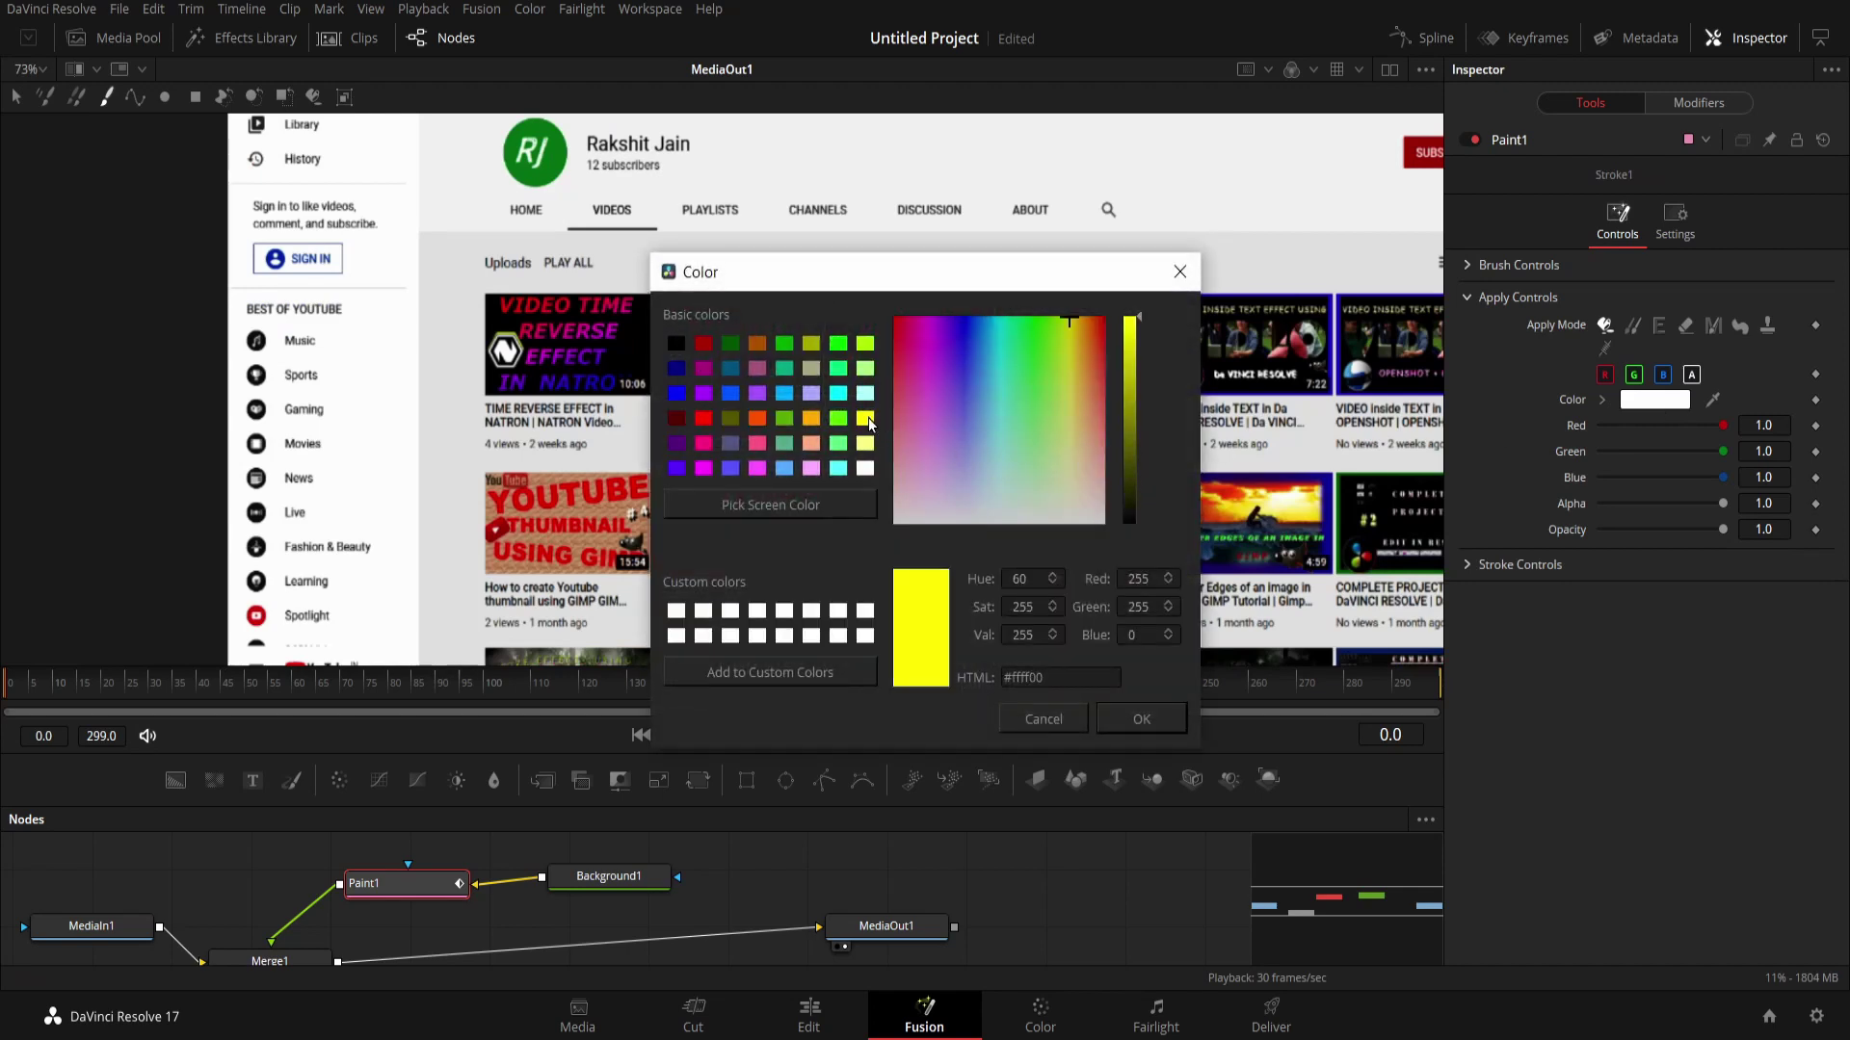
{"action": "left_click", "coordinate": [1137, 721]}
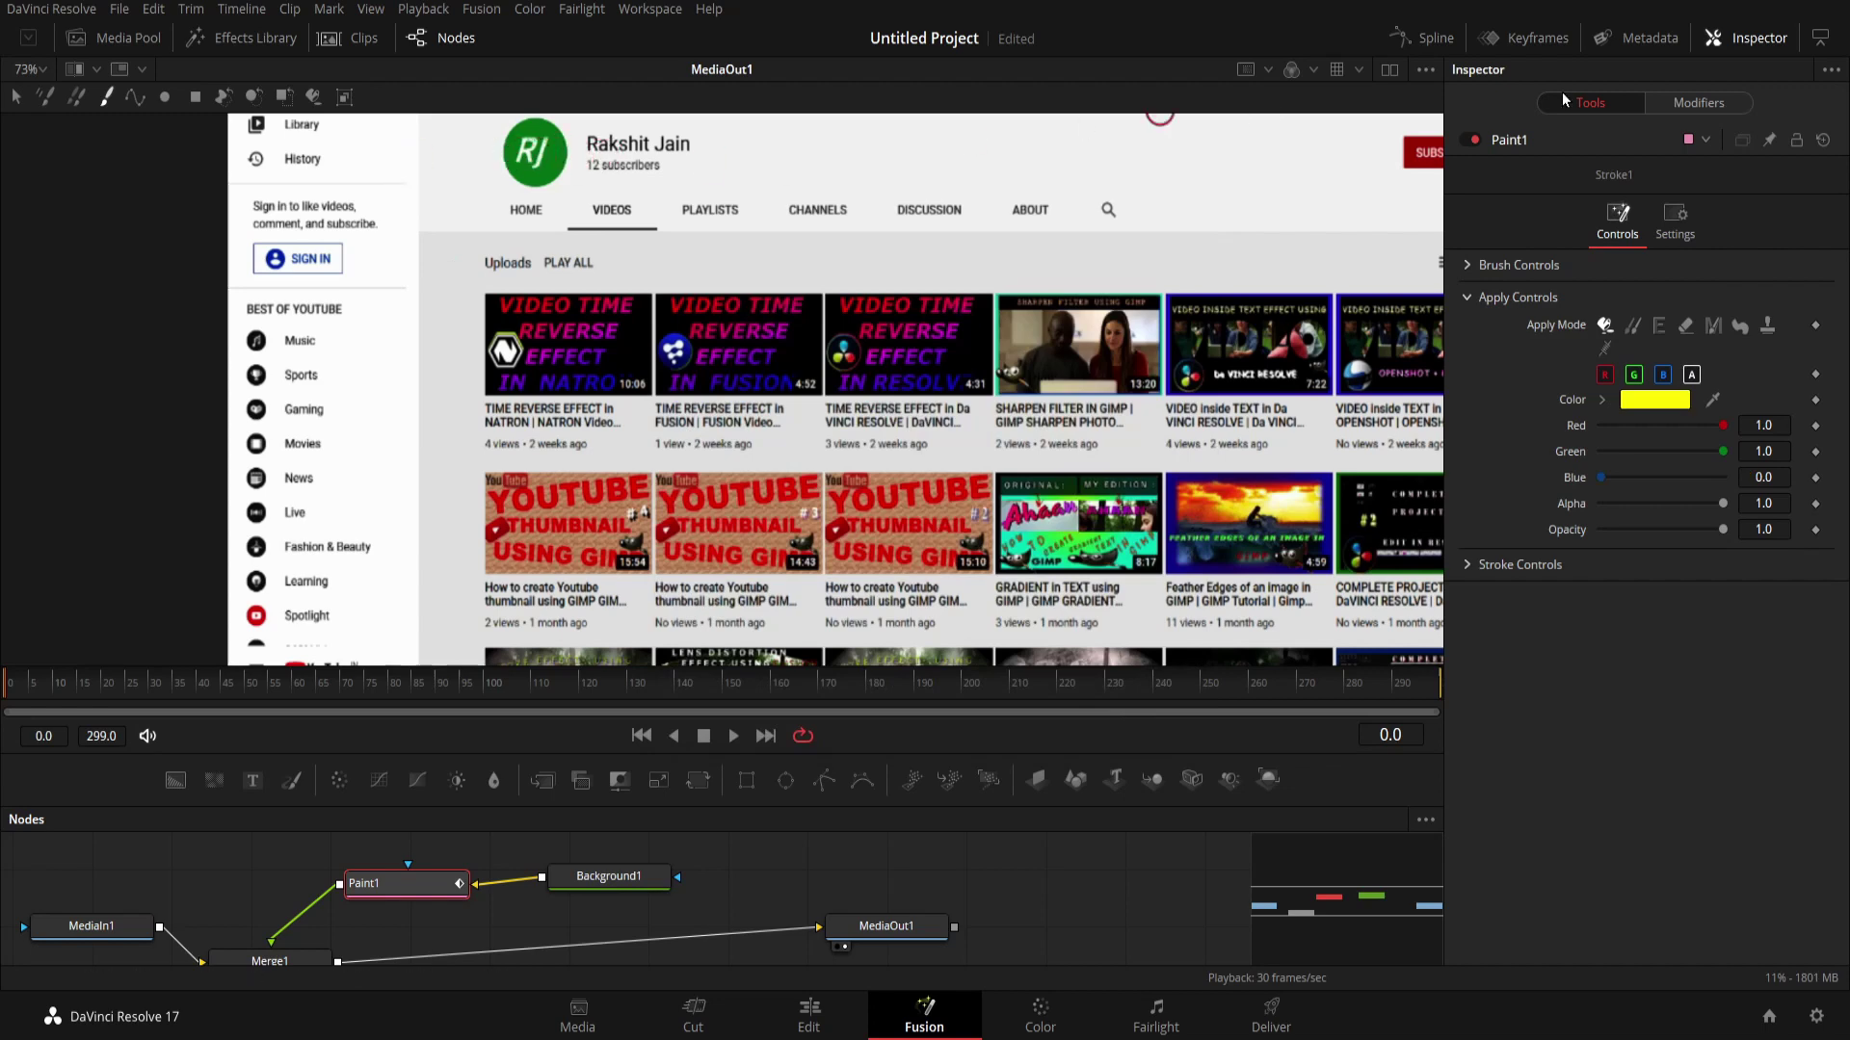
Delete the Multistroke1 modifier from Paint1.
{"action": "left_click", "coordinate": [1698, 102]}
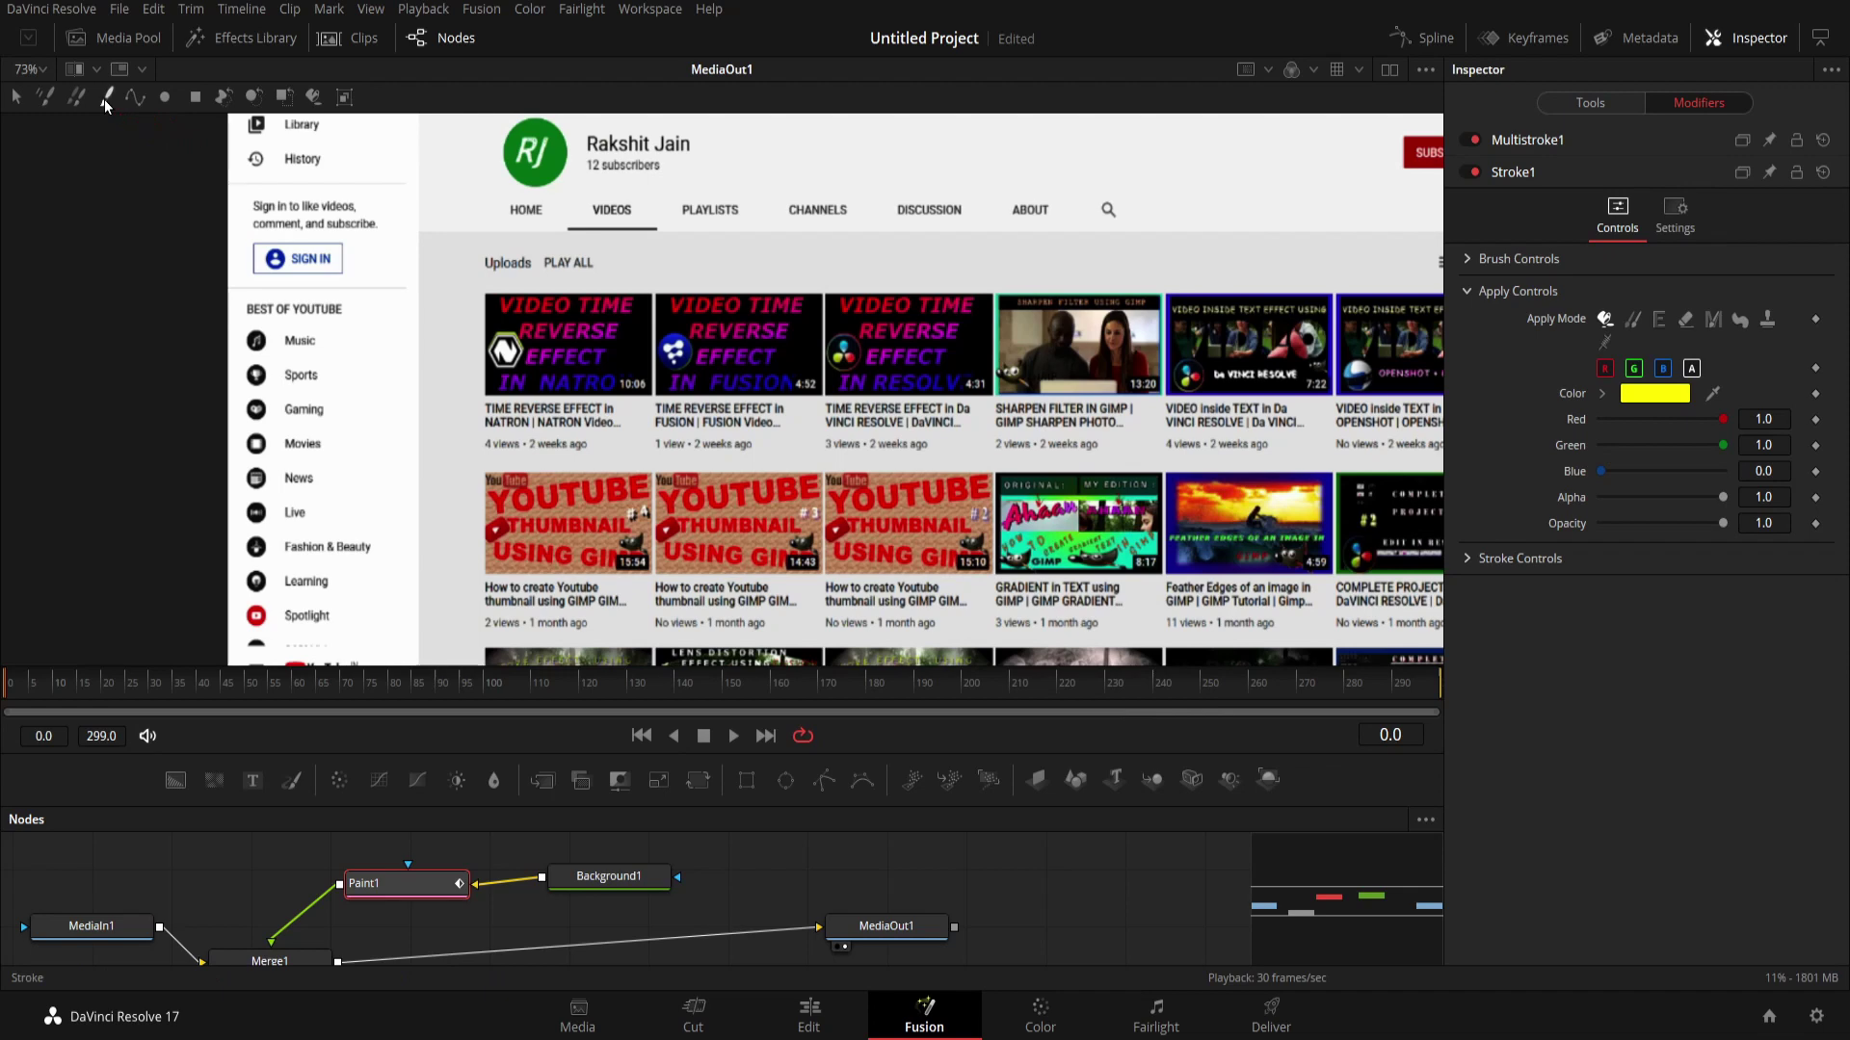
{"action": "right_click", "coordinate": [1525, 145]}
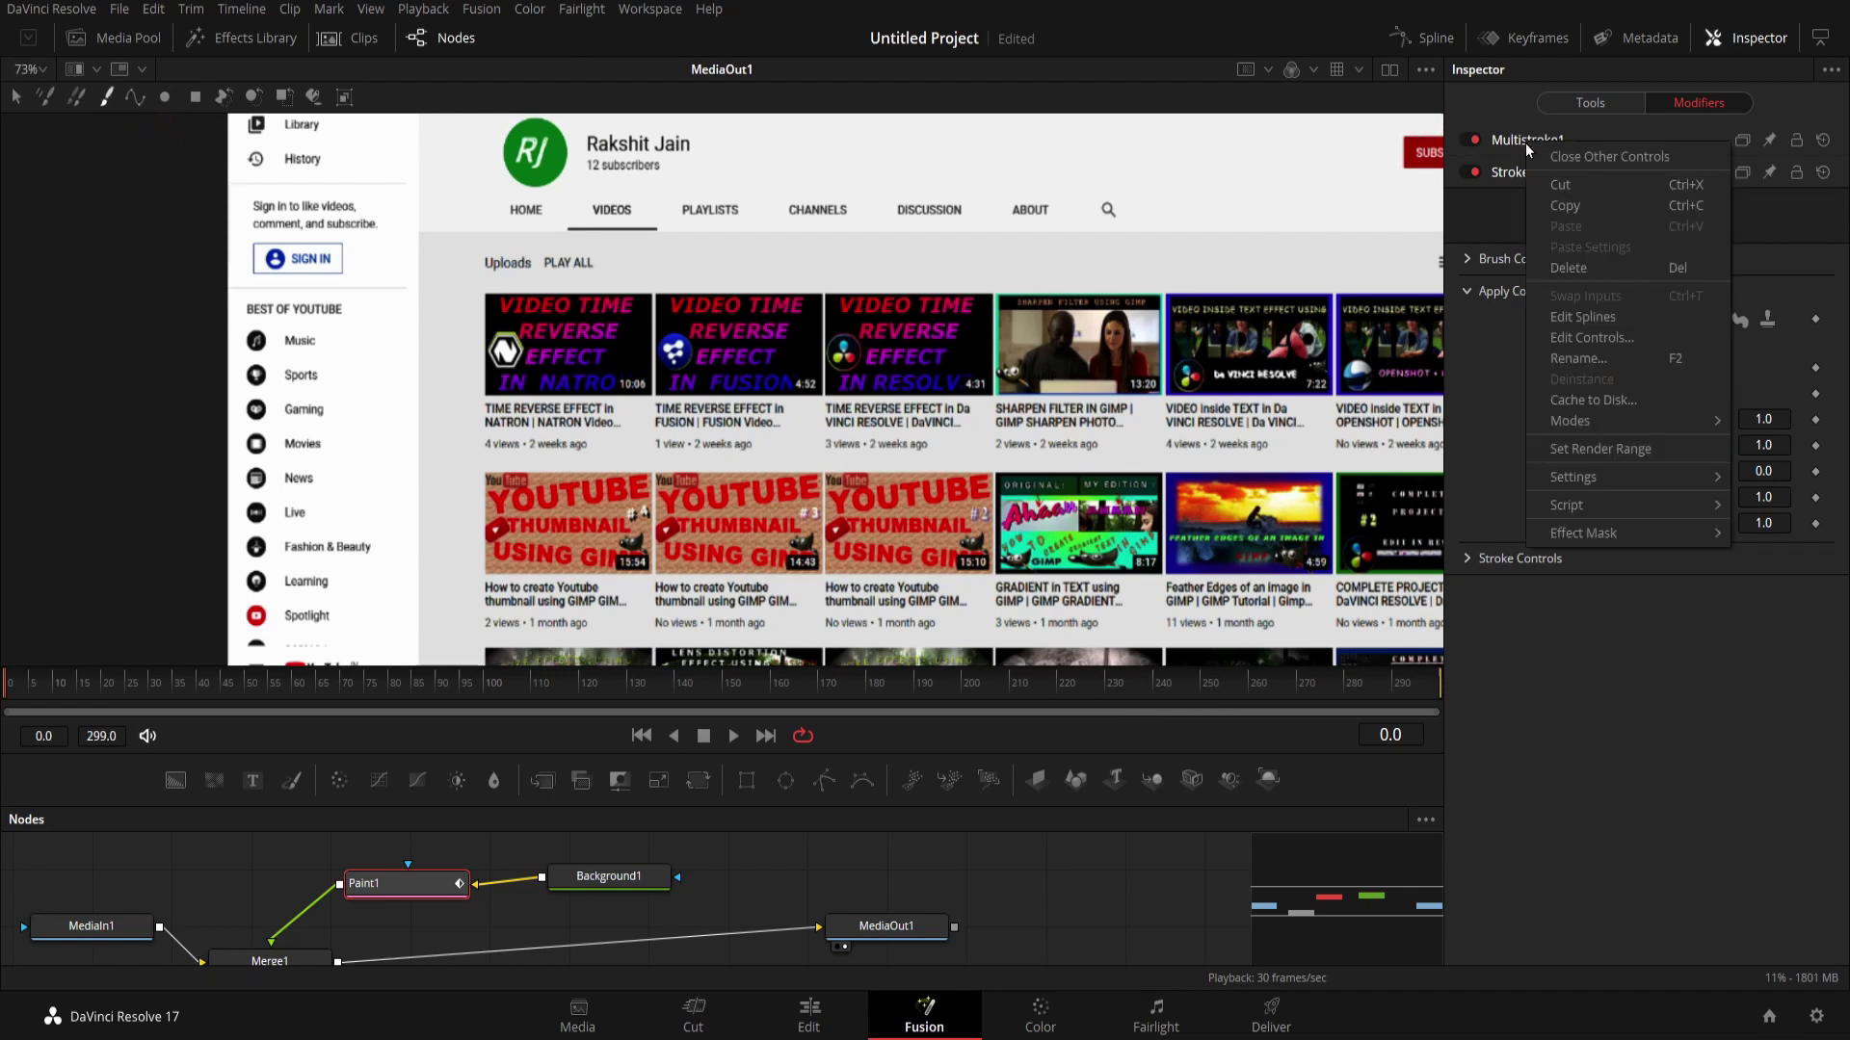
{"action": "left_click", "coordinate": [1614, 270]}
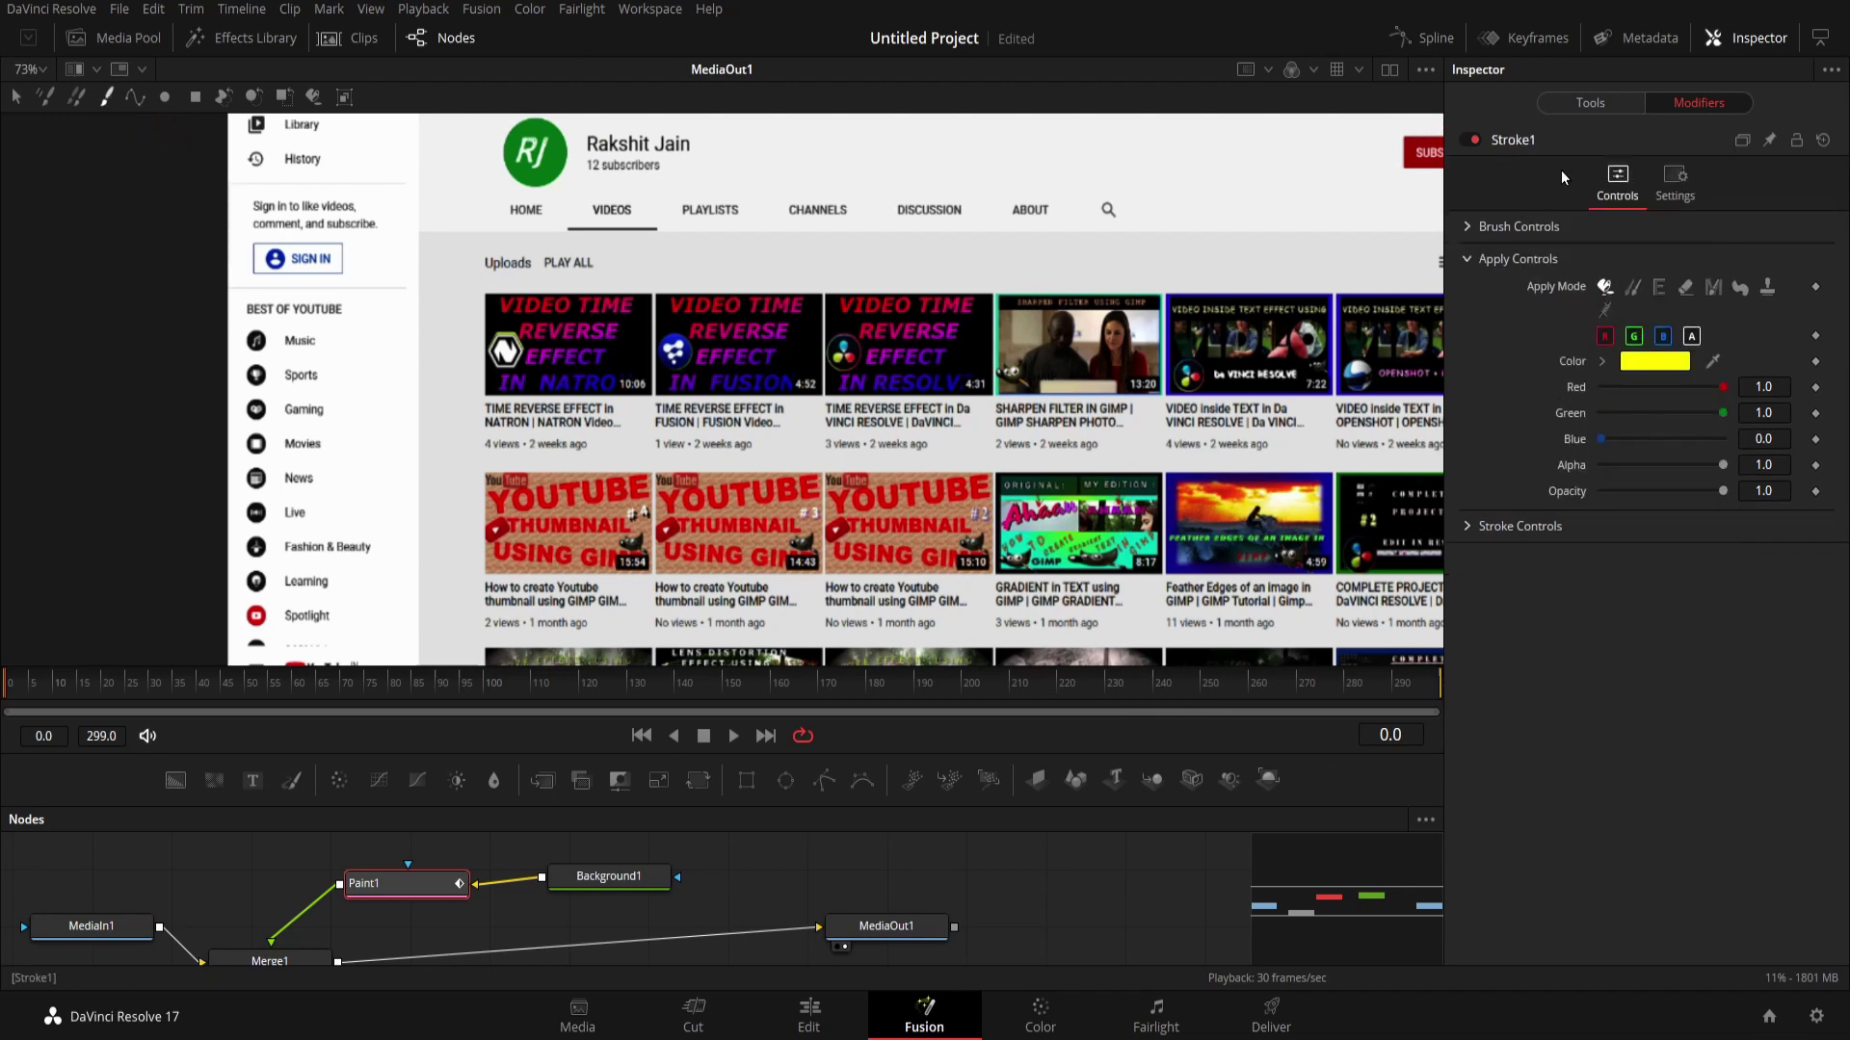
Change Stroke1's brush shape to the solid circle and set its size to about 0.0465.
{"action": "left_click", "coordinate": [1466, 229]}
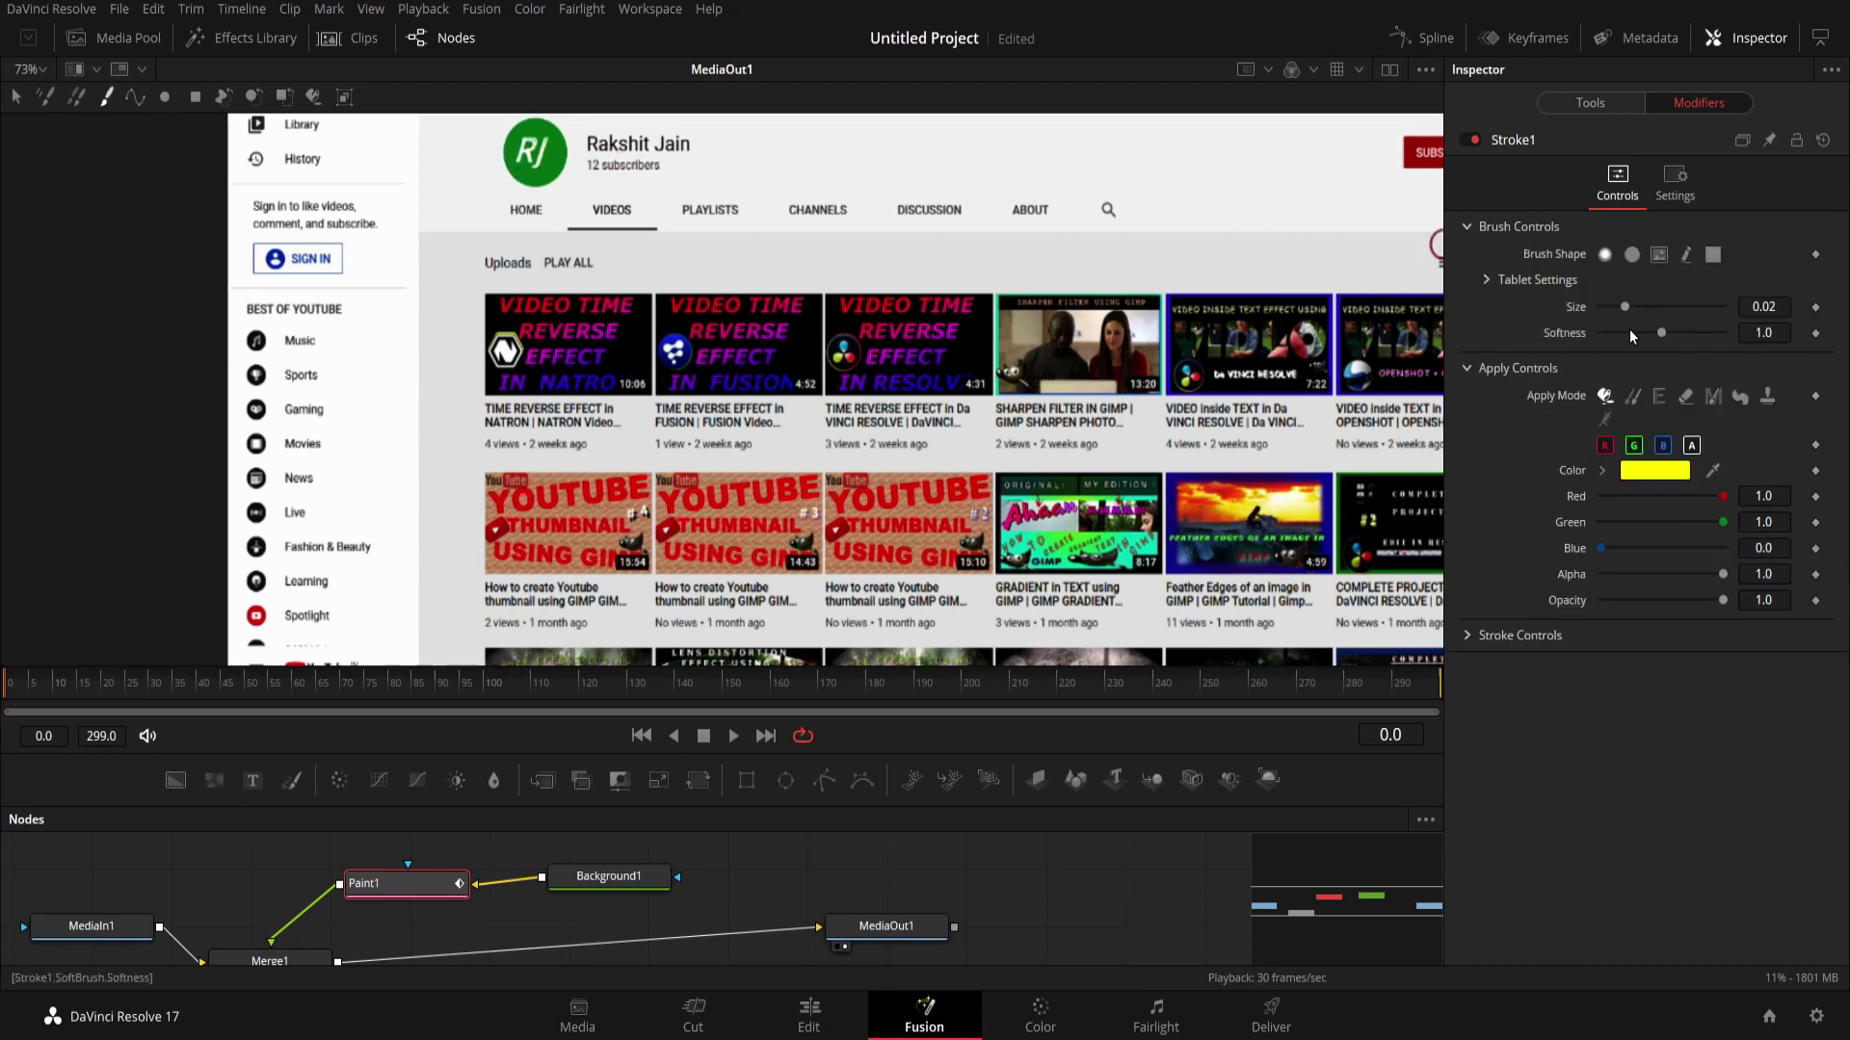
{"action": "left_click", "coordinate": [1626, 258]}
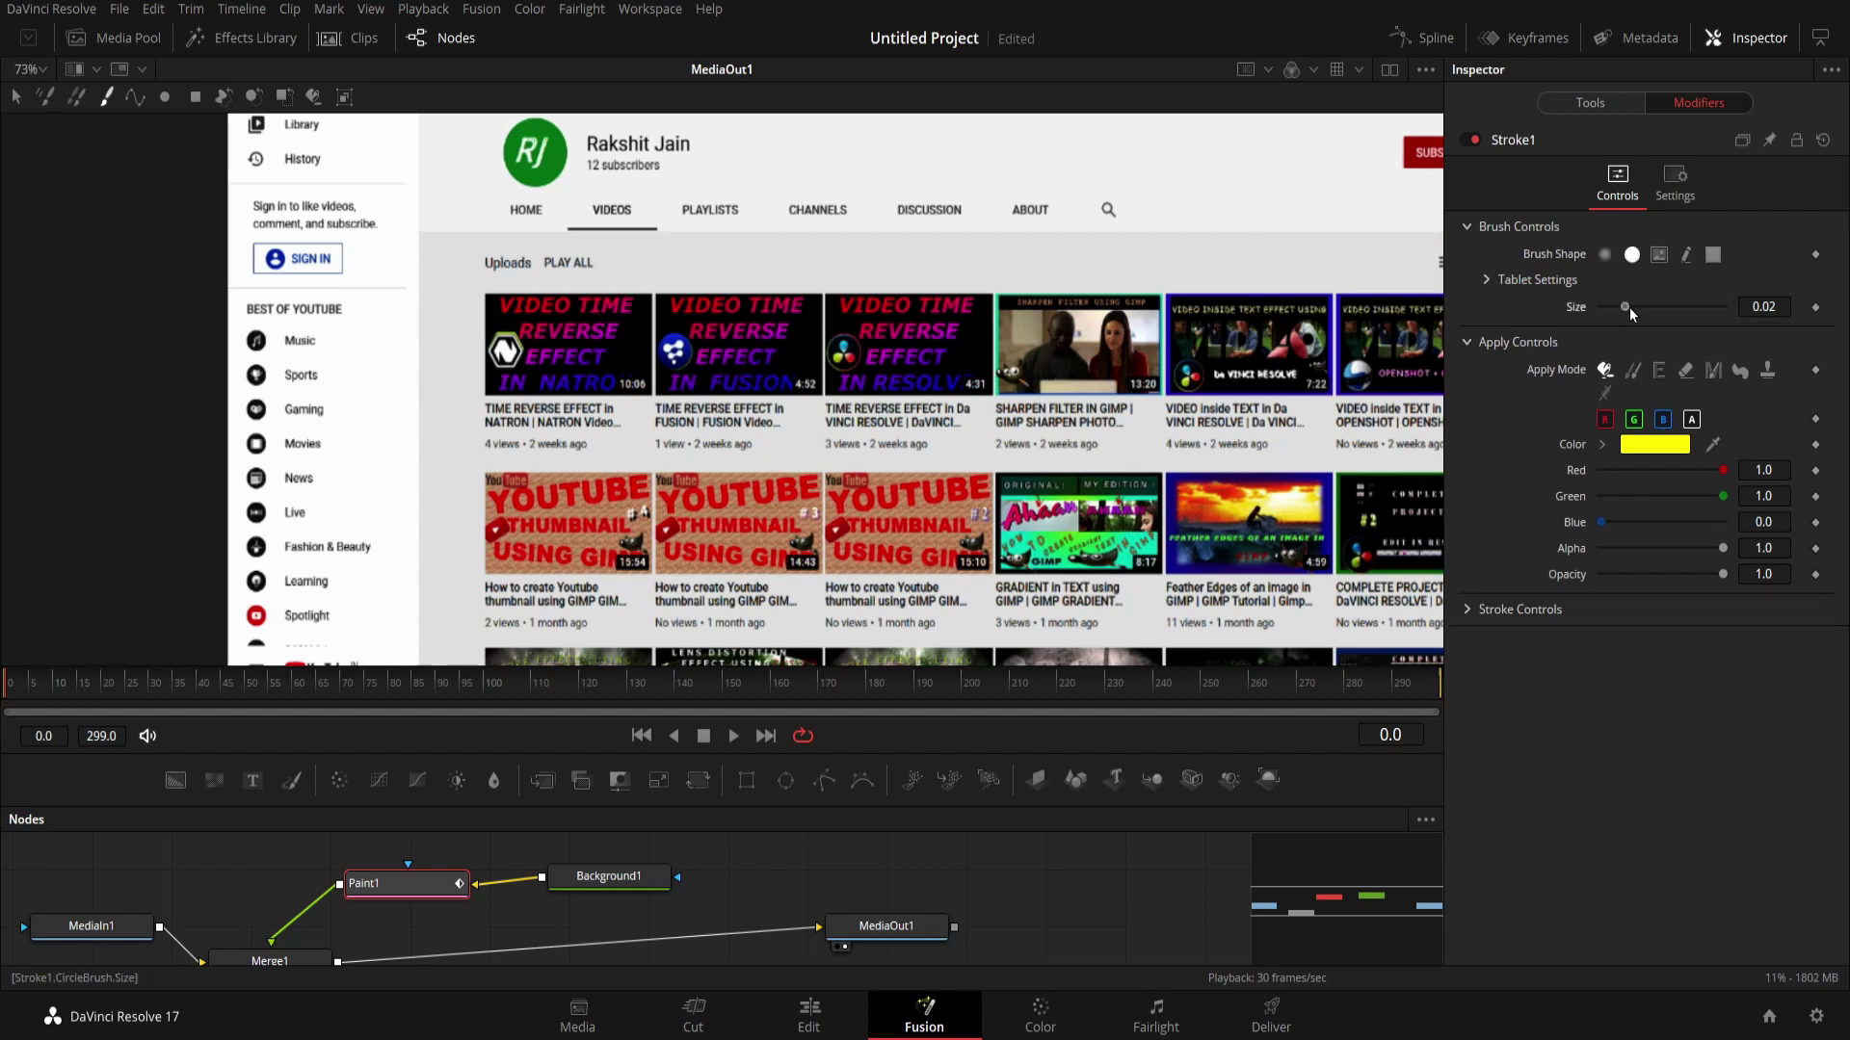
{"action": "left_click_drag", "start_coordinate": [1627, 308], "coordinate": [1672, 308]}
{"action": "left_click_drag", "start_coordinate": [1662, 314], "coordinate": [1647, 314]}
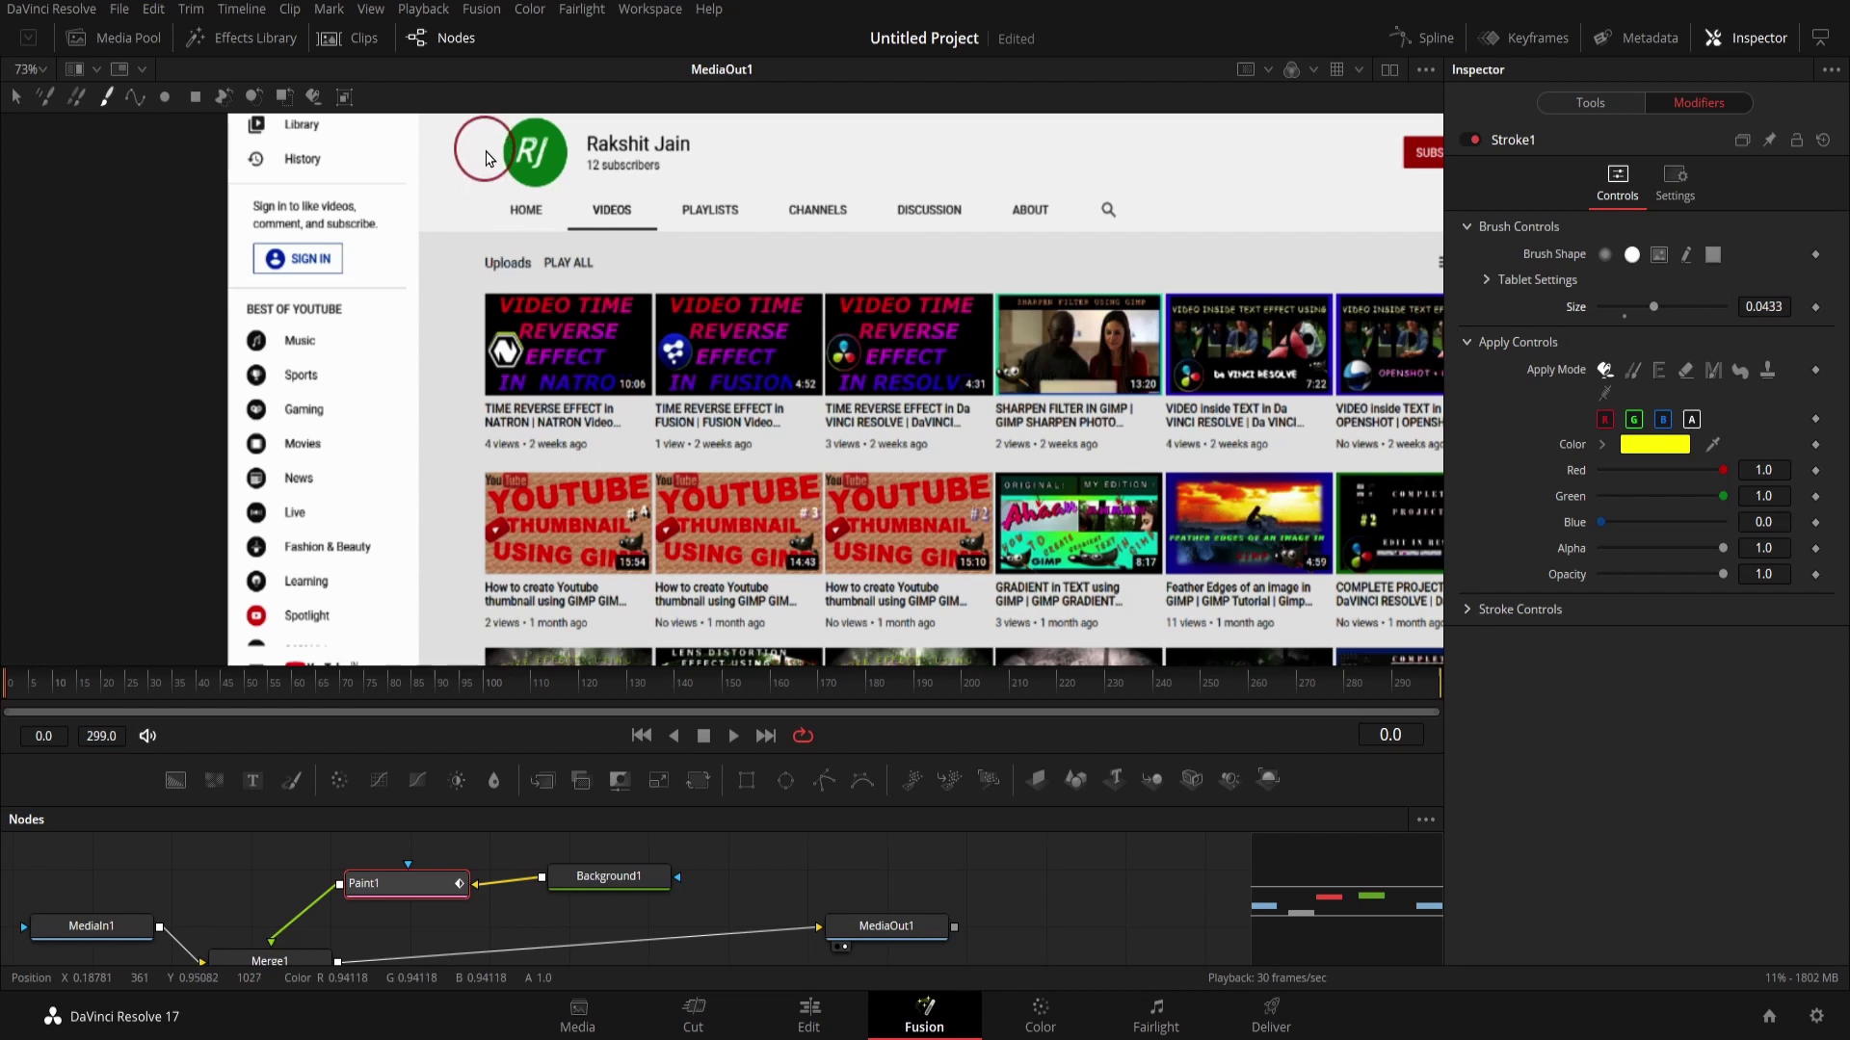
{"action": "left_click_drag", "start_coordinate": [1651, 307], "coordinate": [1657, 309]}
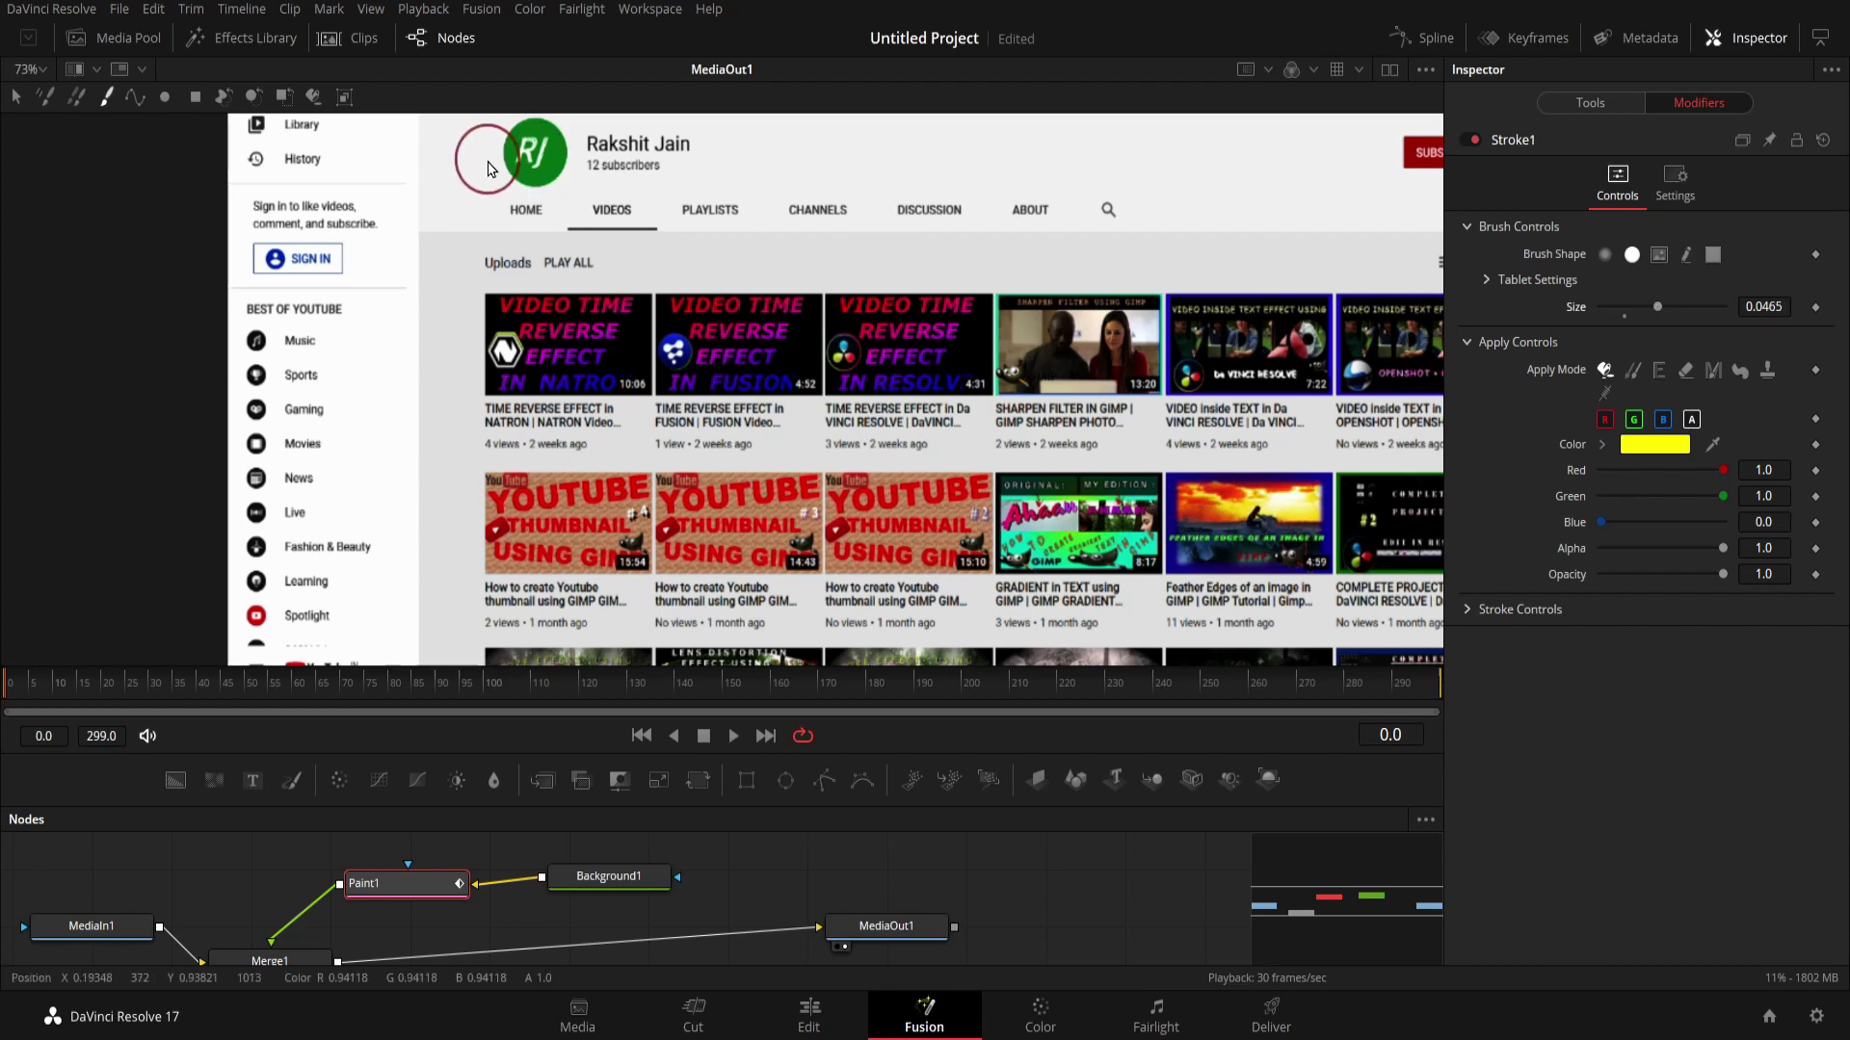
Paint a horizontal yellow stroke across the channel's icon and name in the page header, then show Stroke1's controls.
{"action": "left_click_drag", "start_coordinate": [476, 160], "coordinate": [690, 148]}
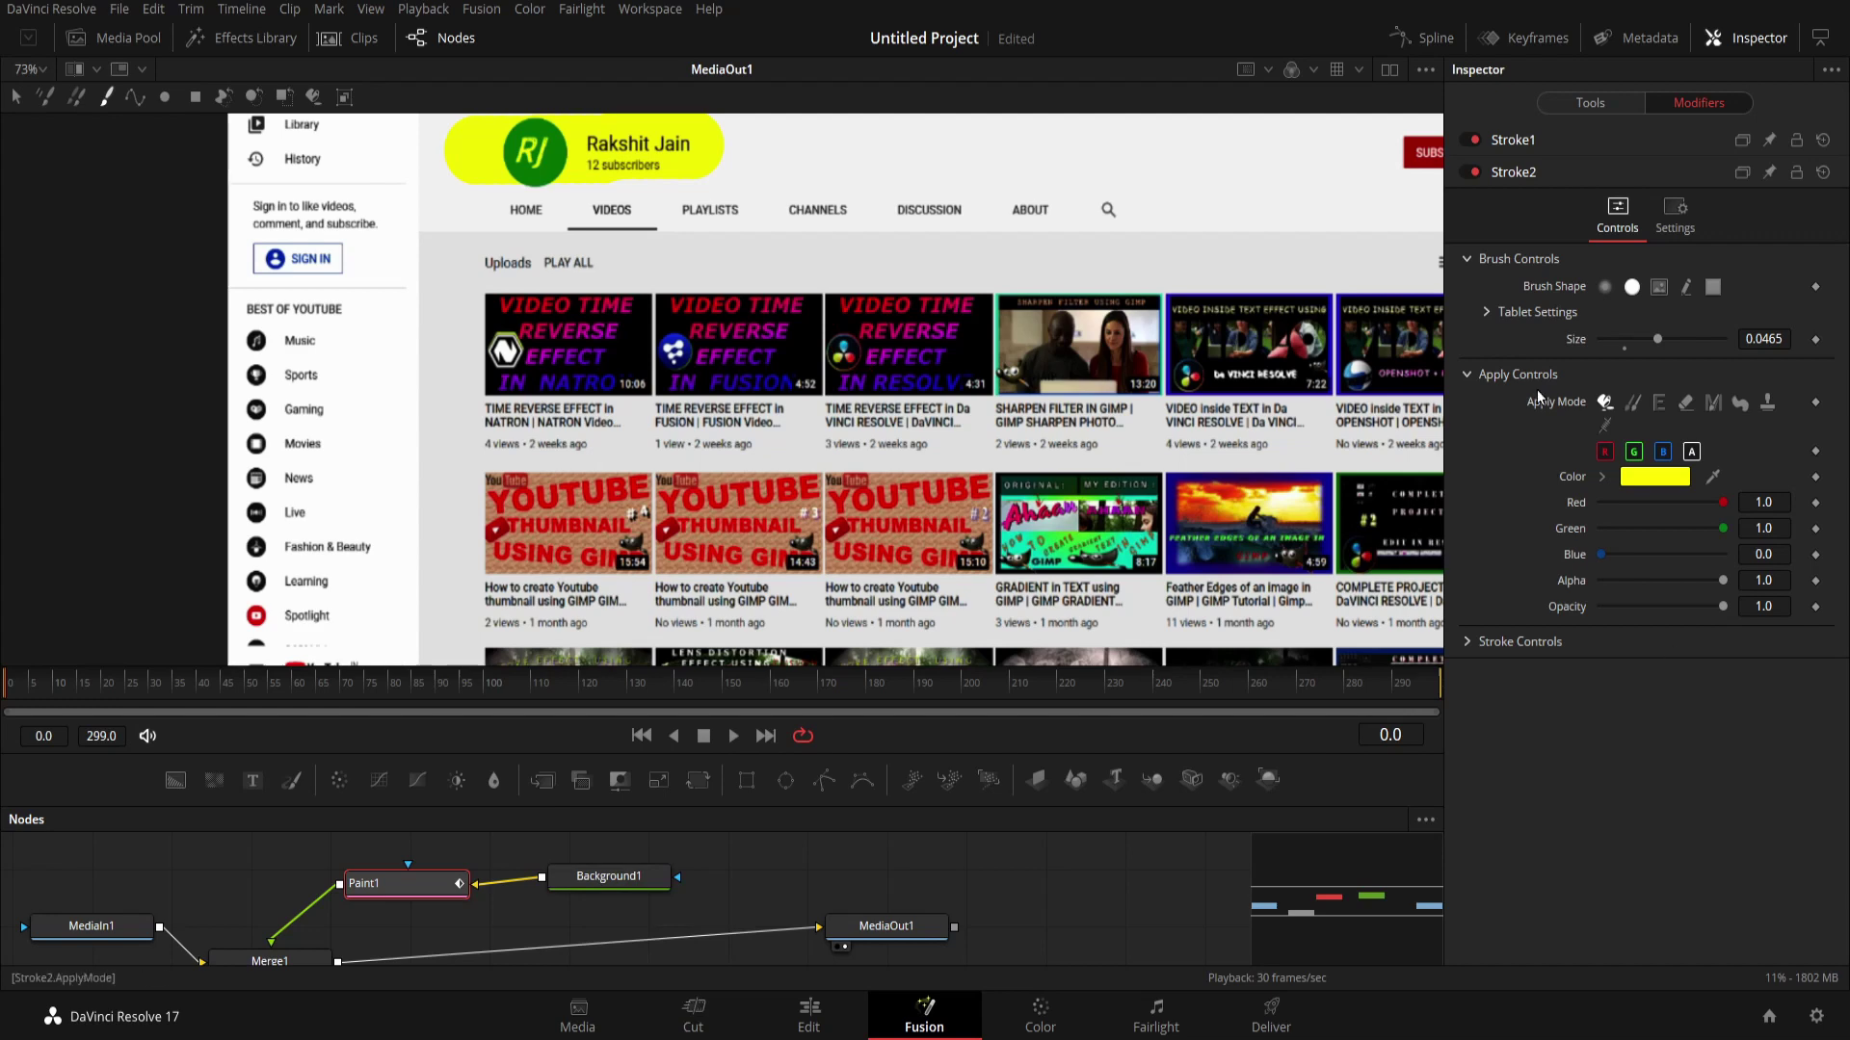
{"action": "left_click", "coordinate": [1506, 139]}
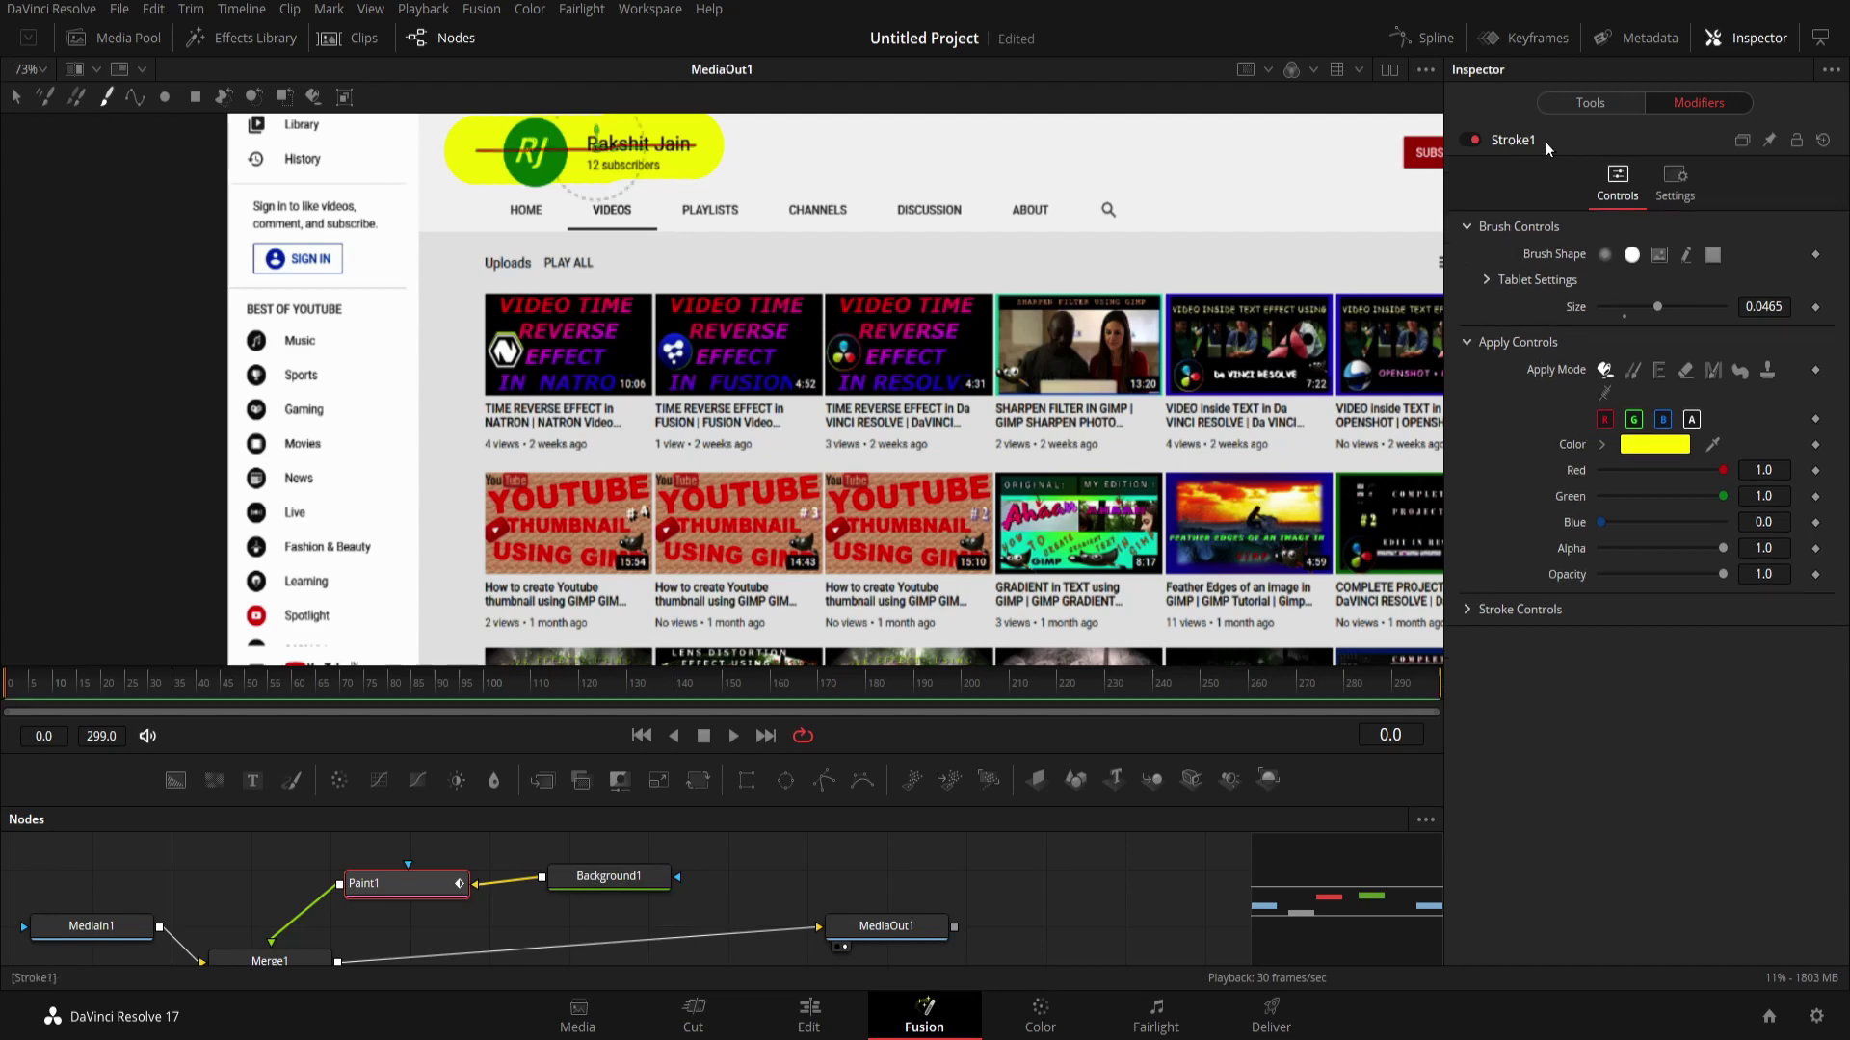
Keyframe Stroke1's Write On at frame 0 with its End value set to 0.0.
{"action": "left_click", "coordinate": [1465, 610]}
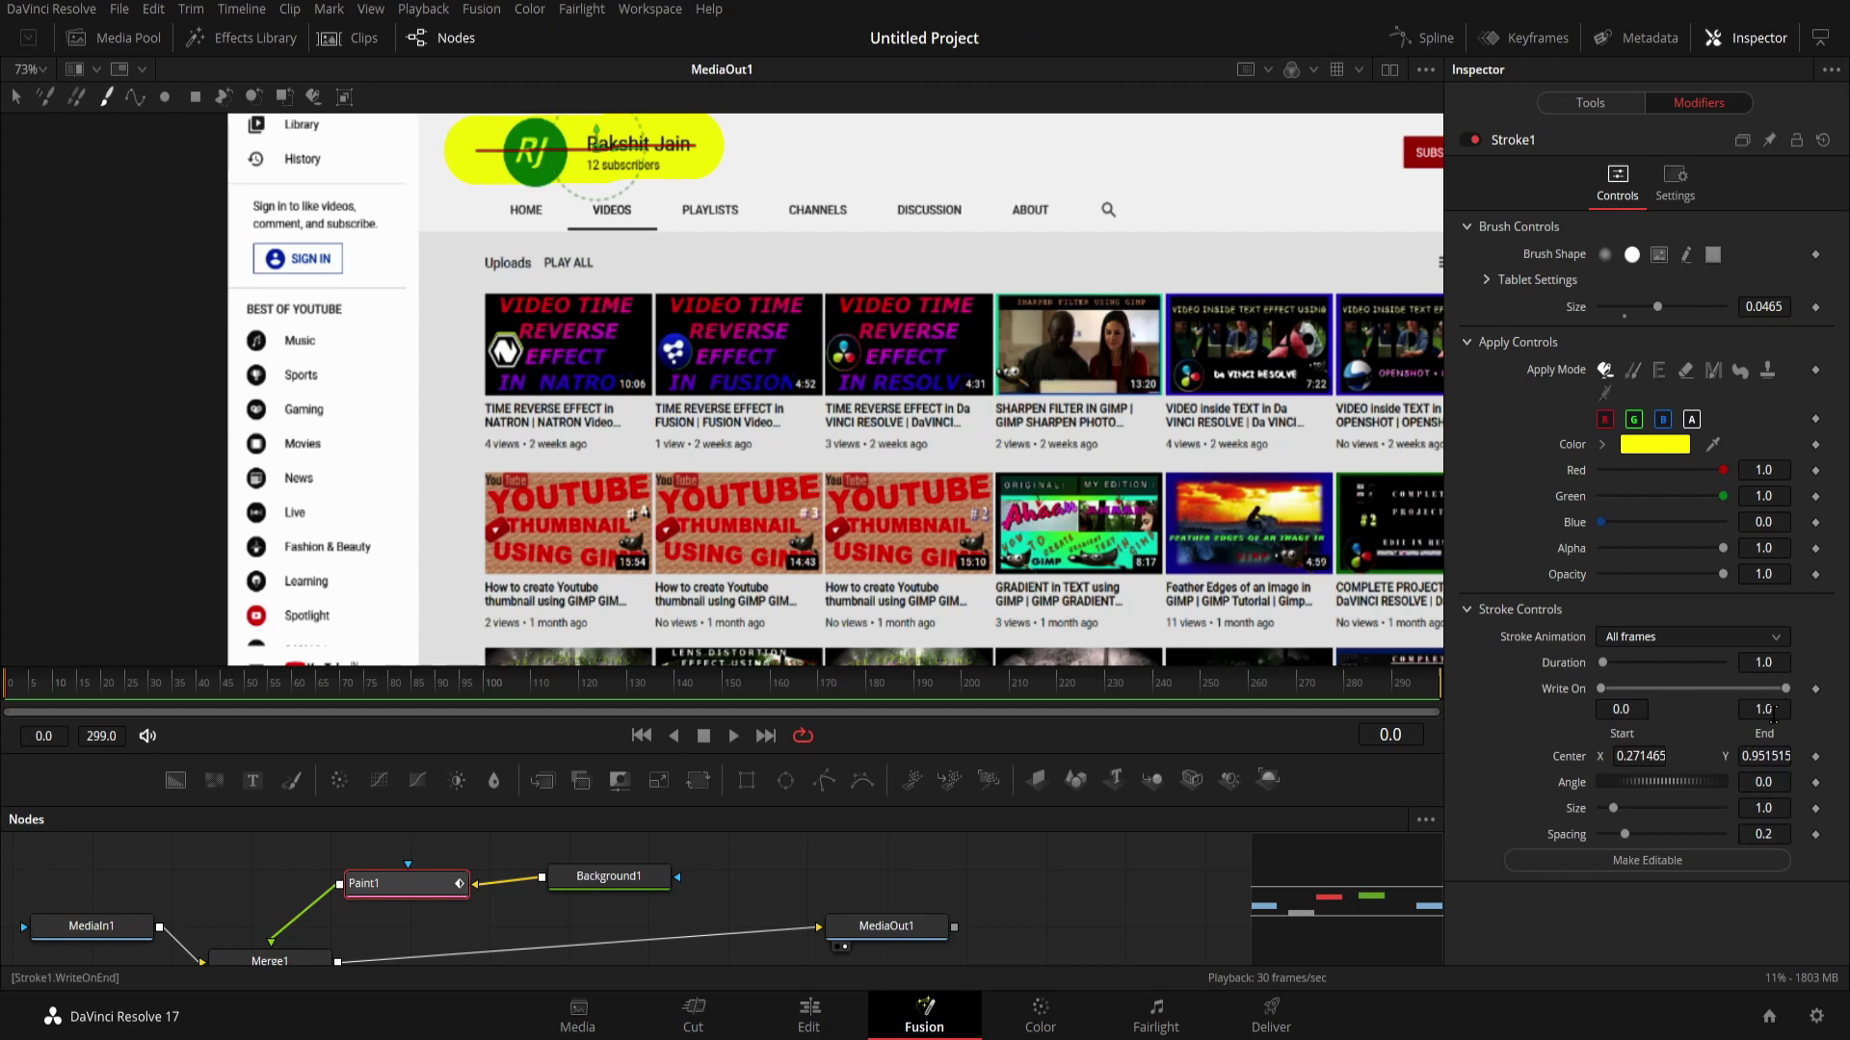
{"action": "left_click", "coordinate": [1816, 690]}
{"action": "double_click", "coordinate": [1763, 709]}
{"action": "type", "text": "0."}
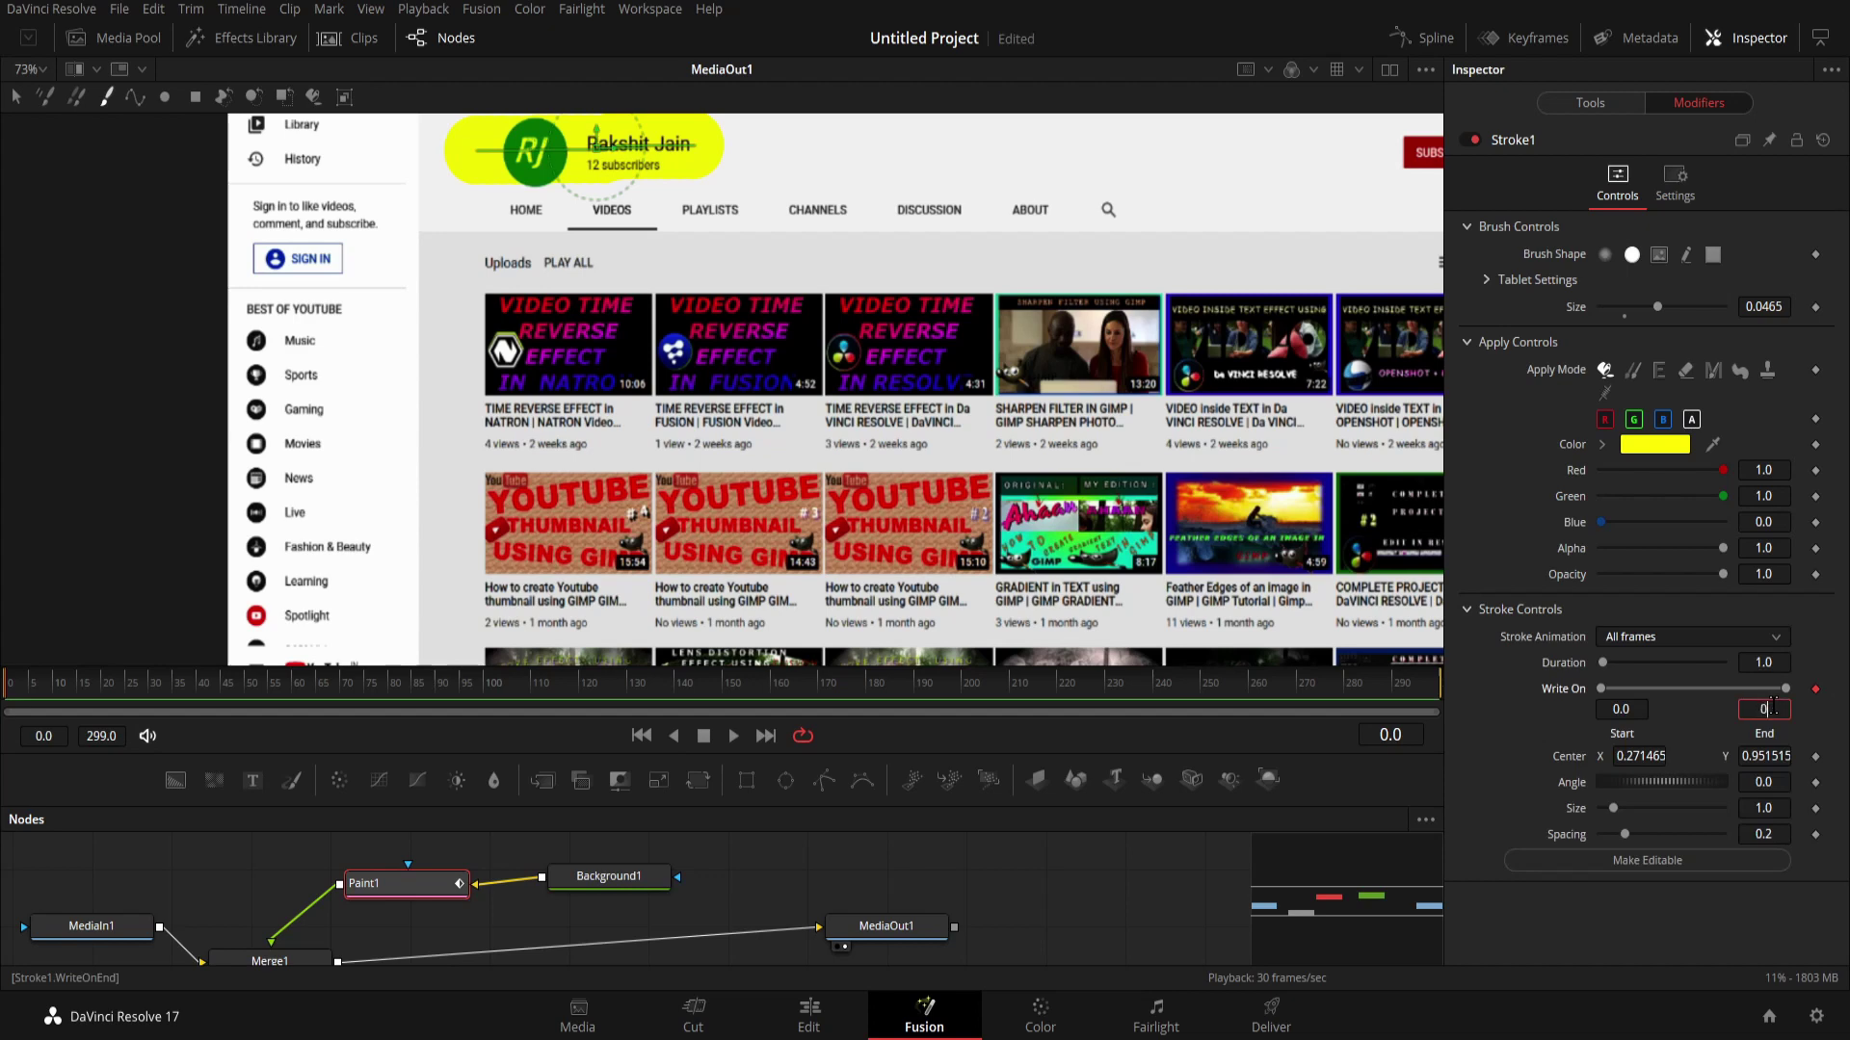
{"action": "key", "text": "Tab"}
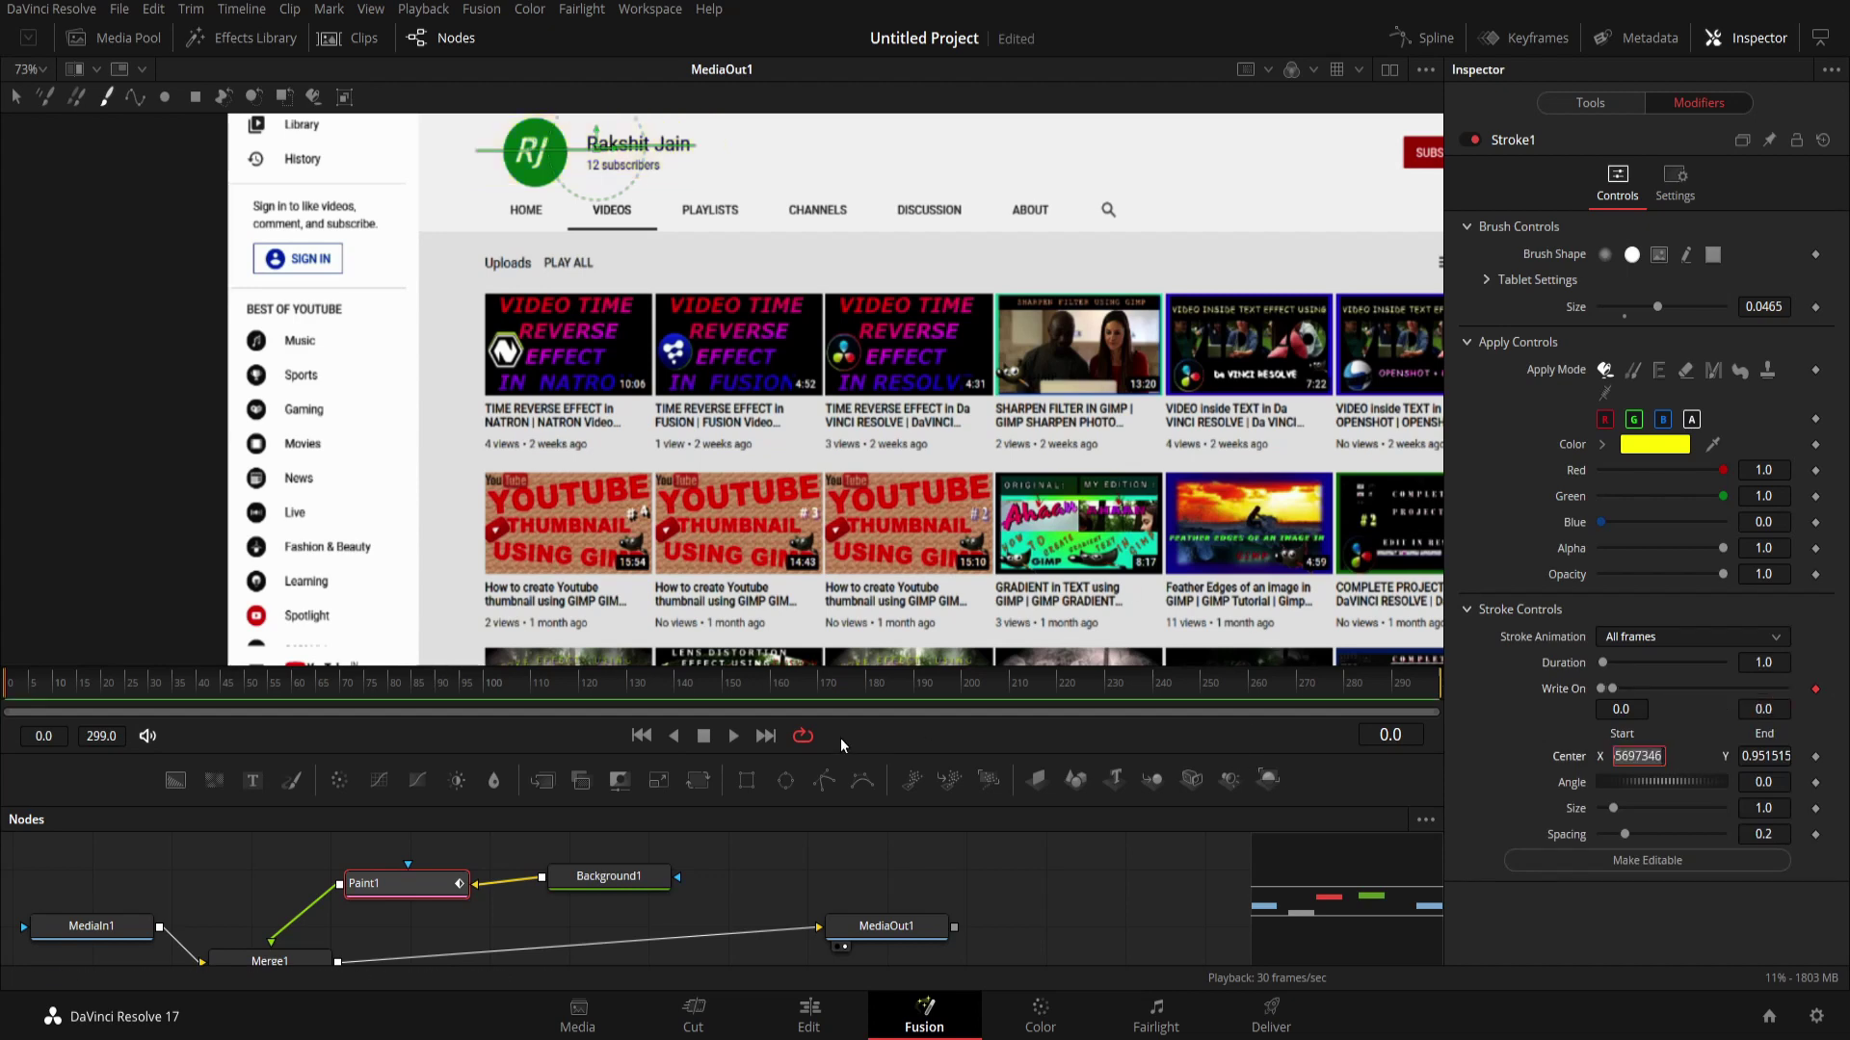
Add a Write On keyframe for Stroke1 at frame 30, and set its End value to 1.0 at frame 60.
{"action": "left_click", "coordinate": [1379, 734]}
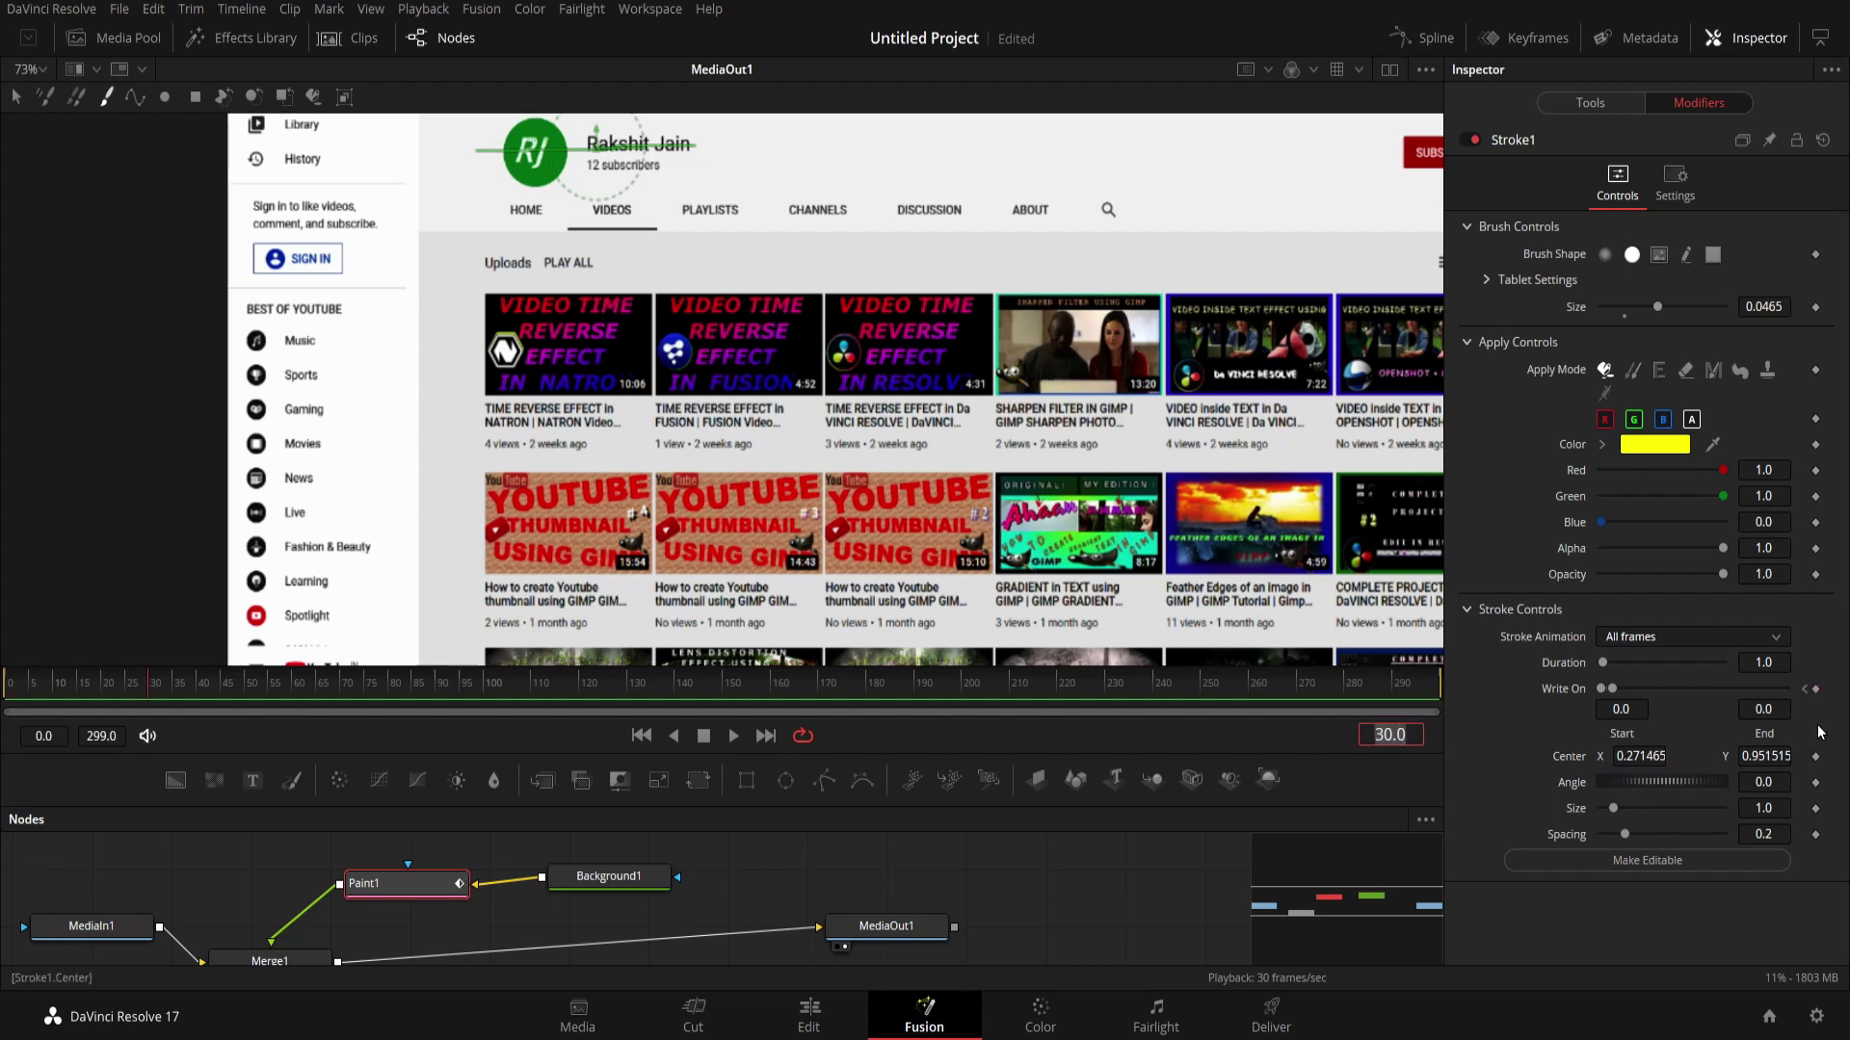
{"action": "left_click", "coordinate": [1816, 690]}
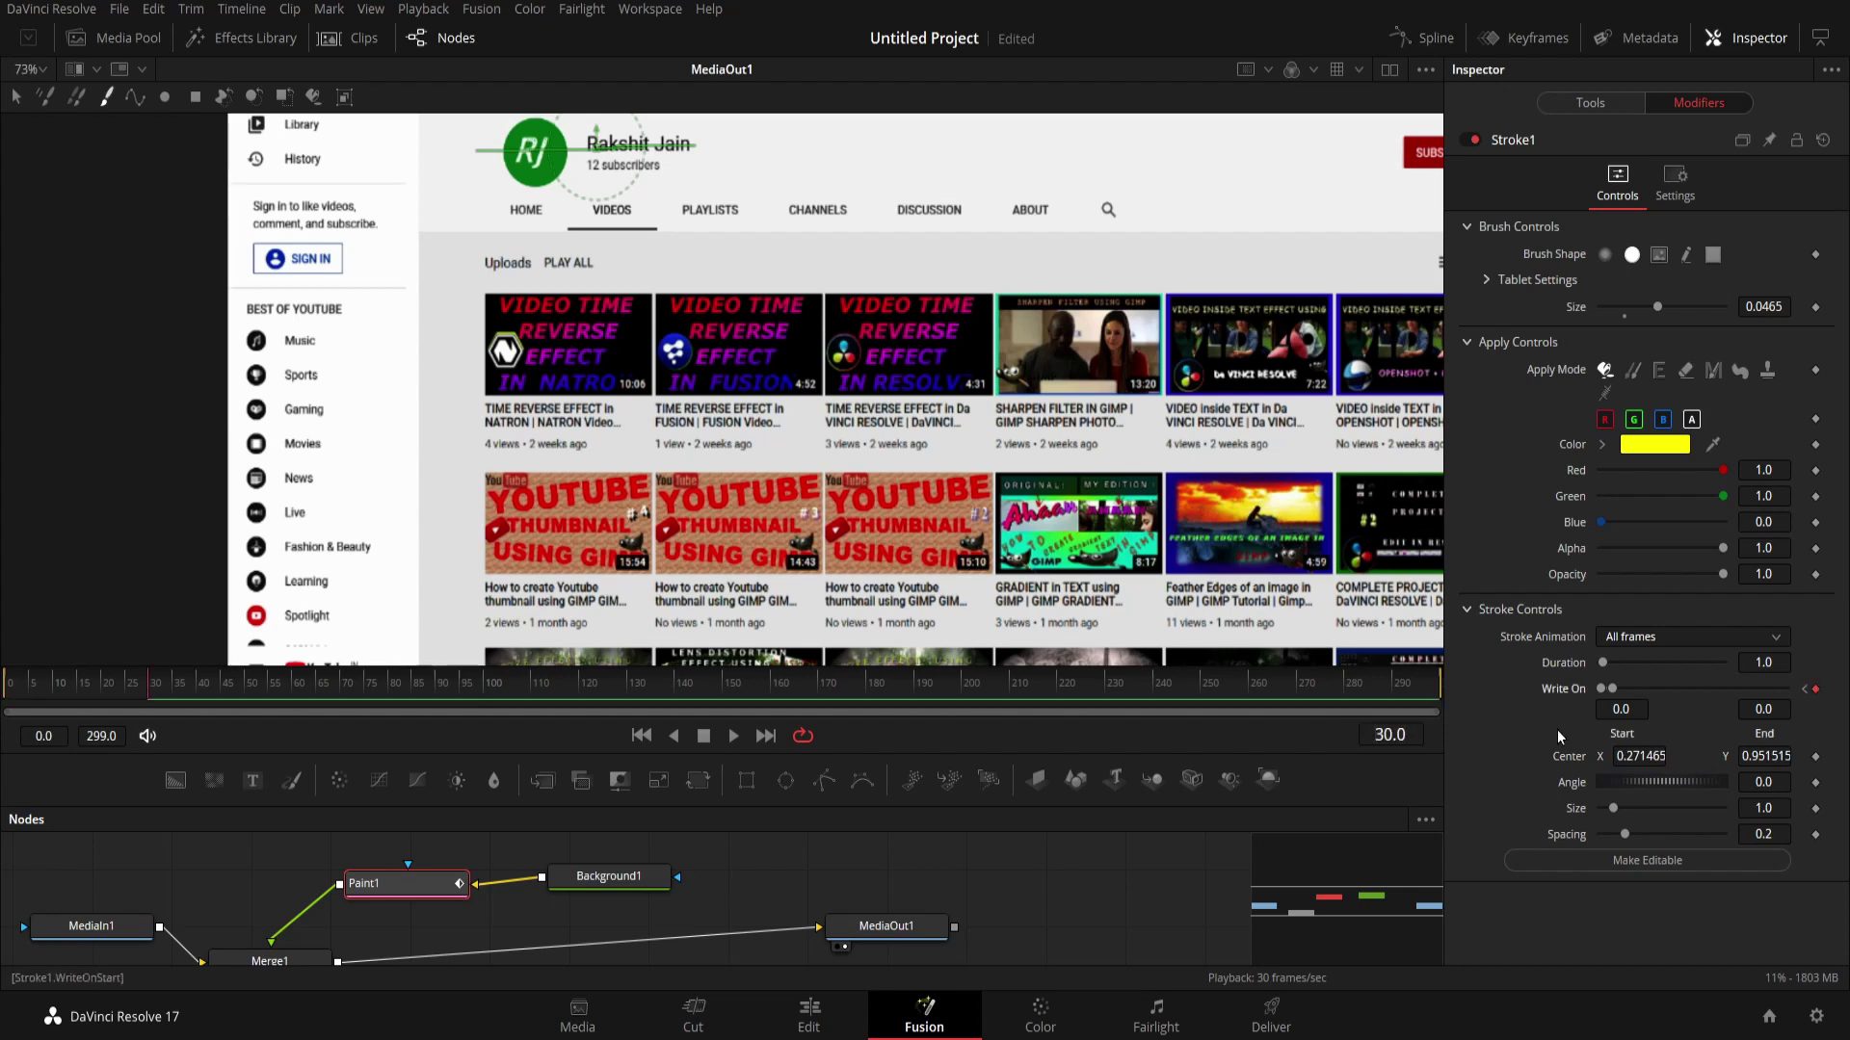
{"action": "left_click", "coordinate": [1412, 729]}
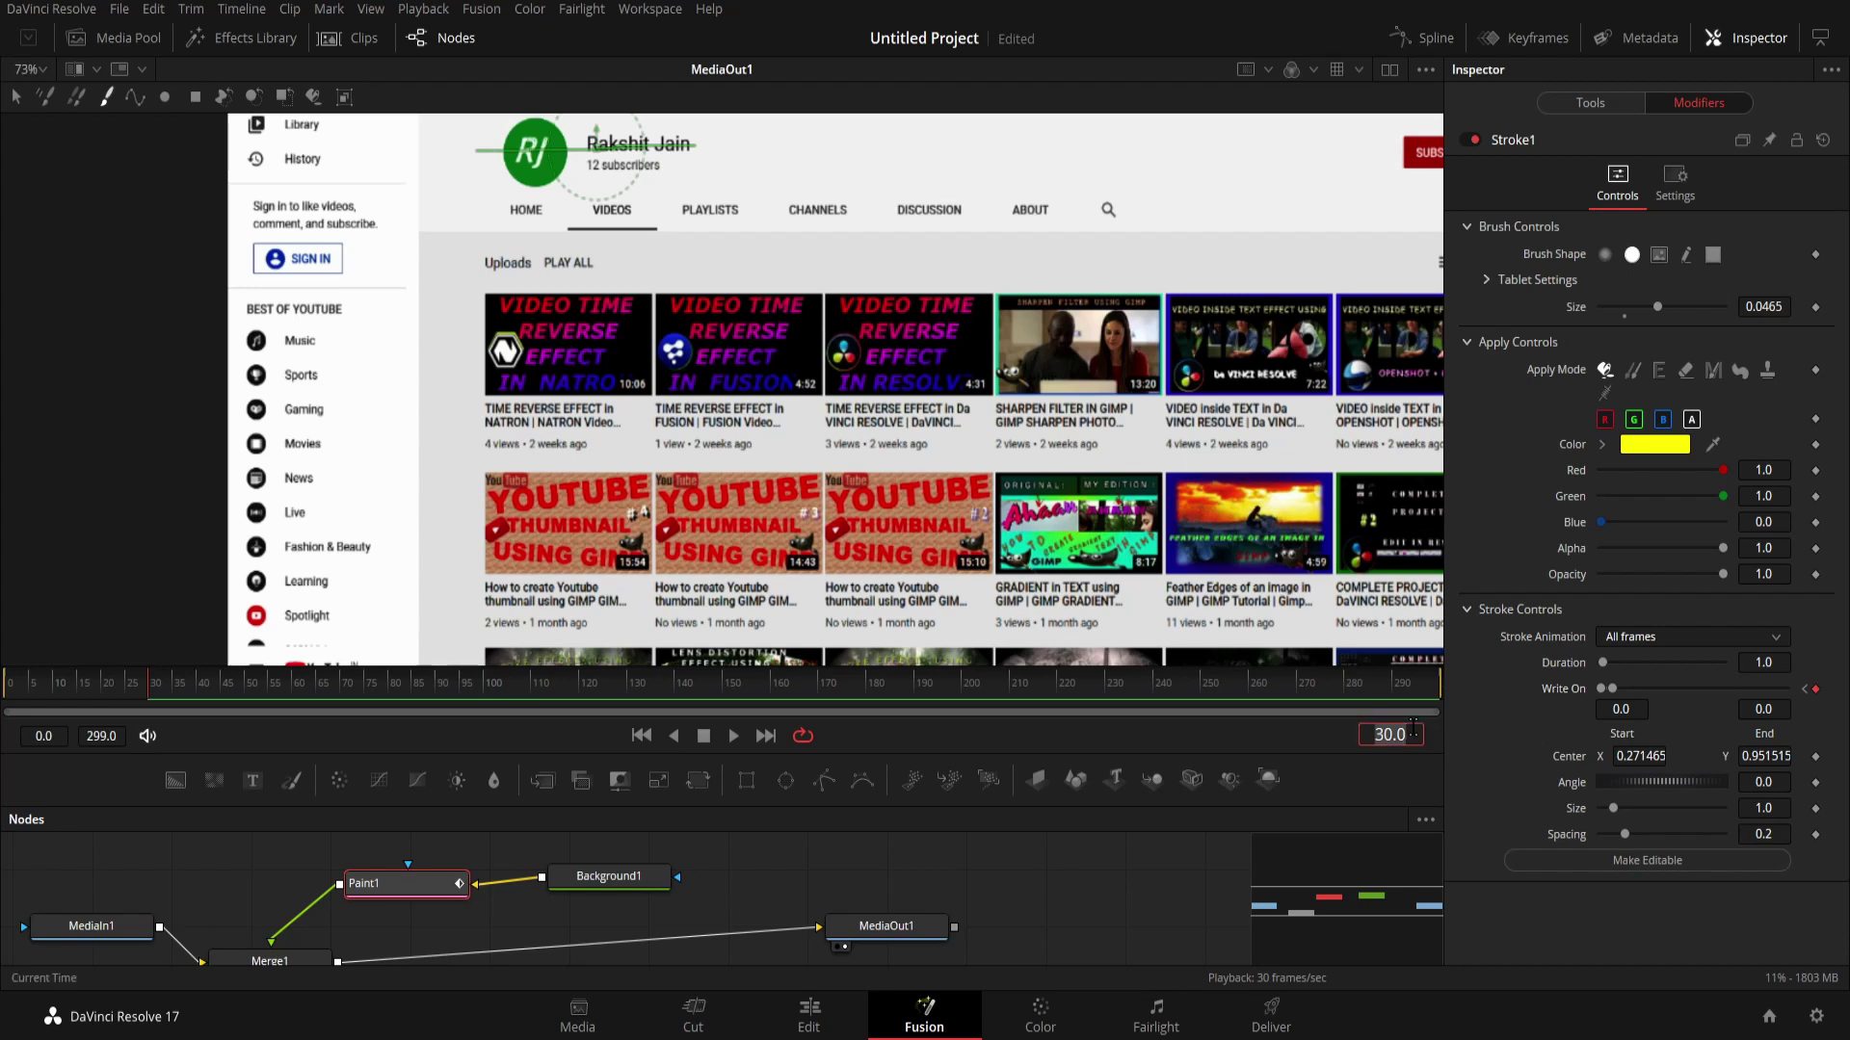
{"action": "type", "text": "60.0"}
{"action": "left_click", "coordinate": [1782, 710]}
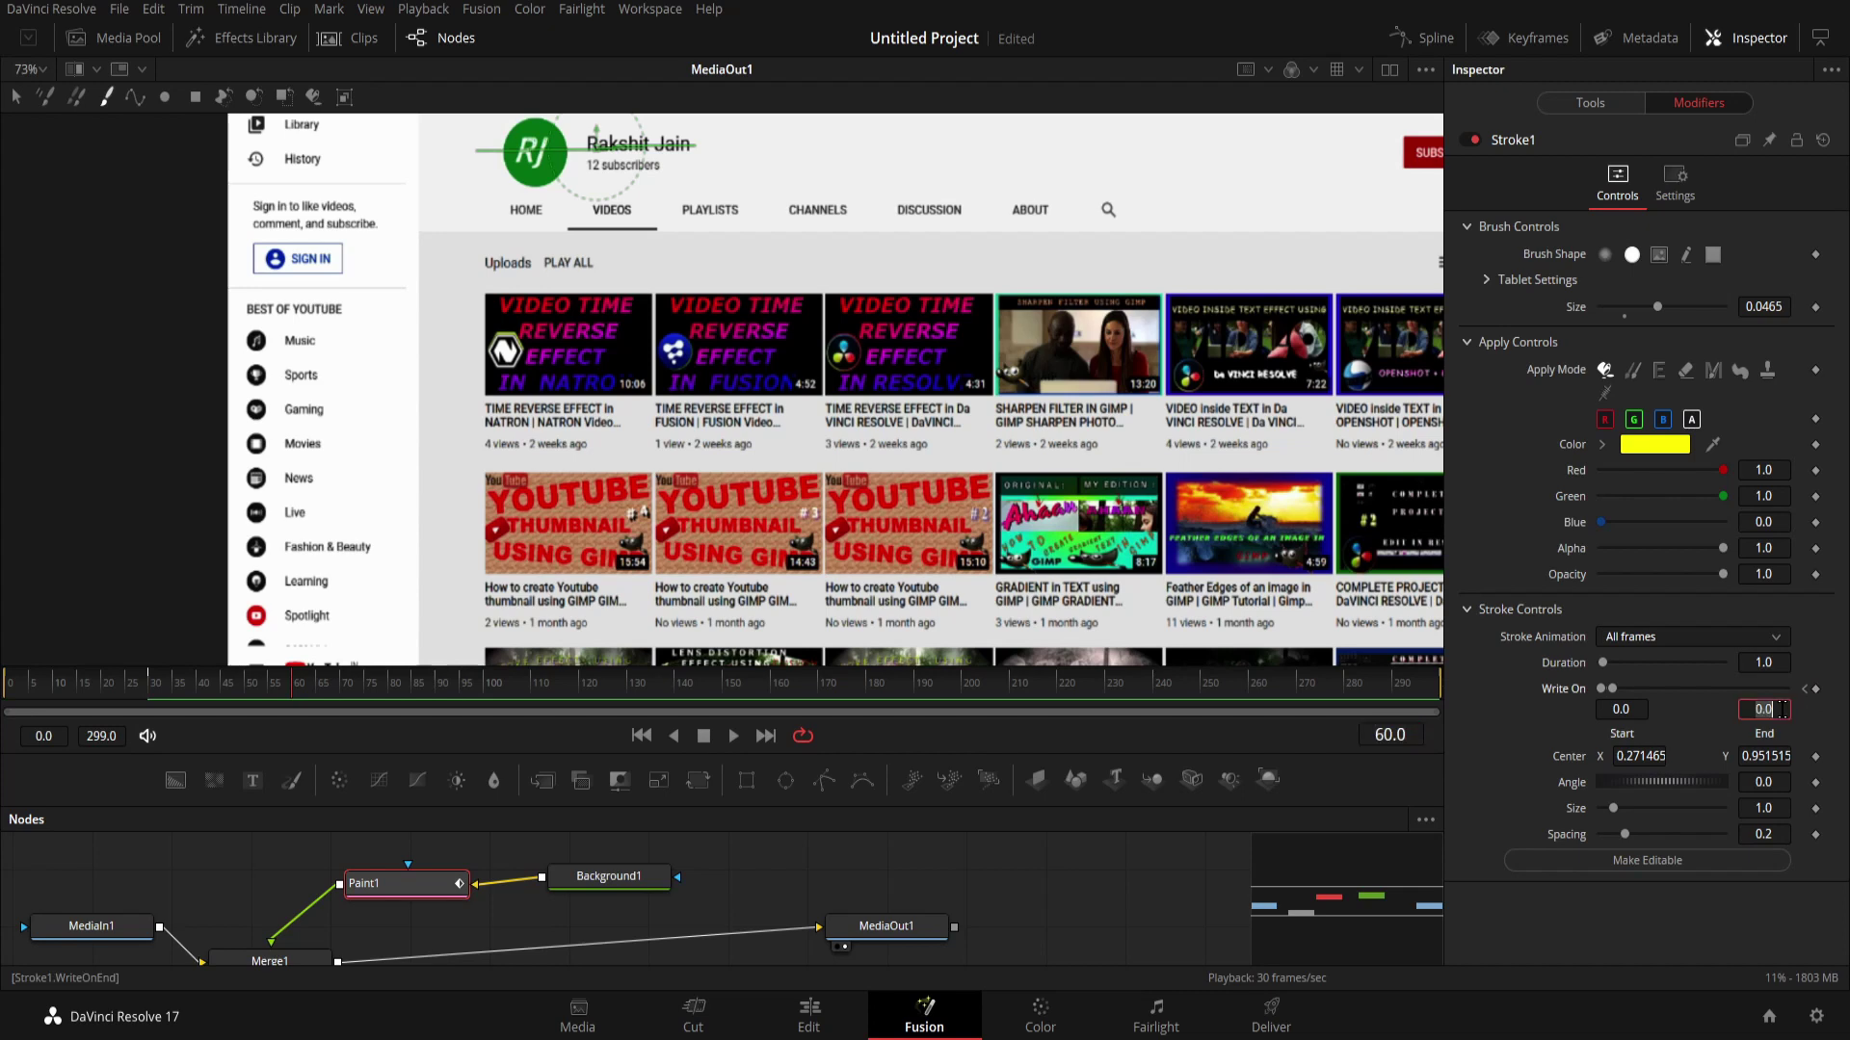
{"action": "type", "text": "1"}
{"action": "key", "text": "Tab"}
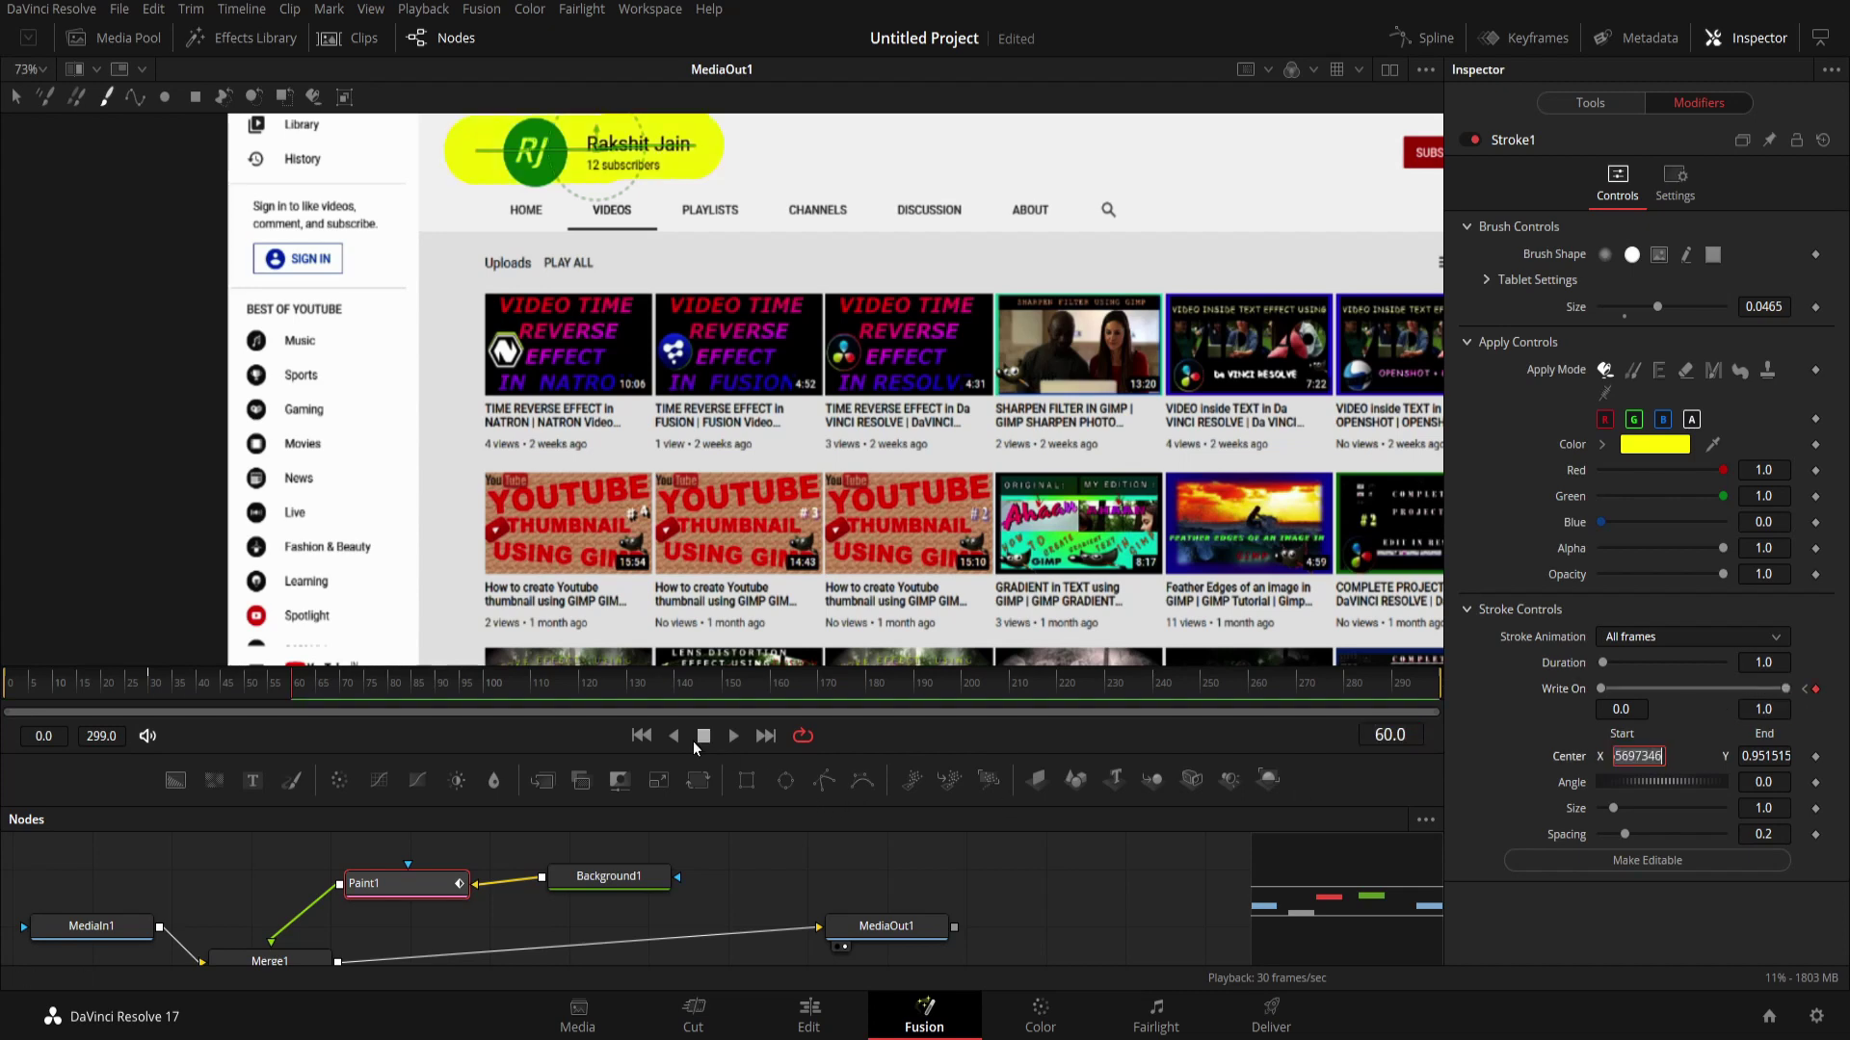
Play the stroke's write-on animation from the first frame and stop playback after the stroke is fully drawn.
{"action": "left_click", "coordinate": [636, 735]}
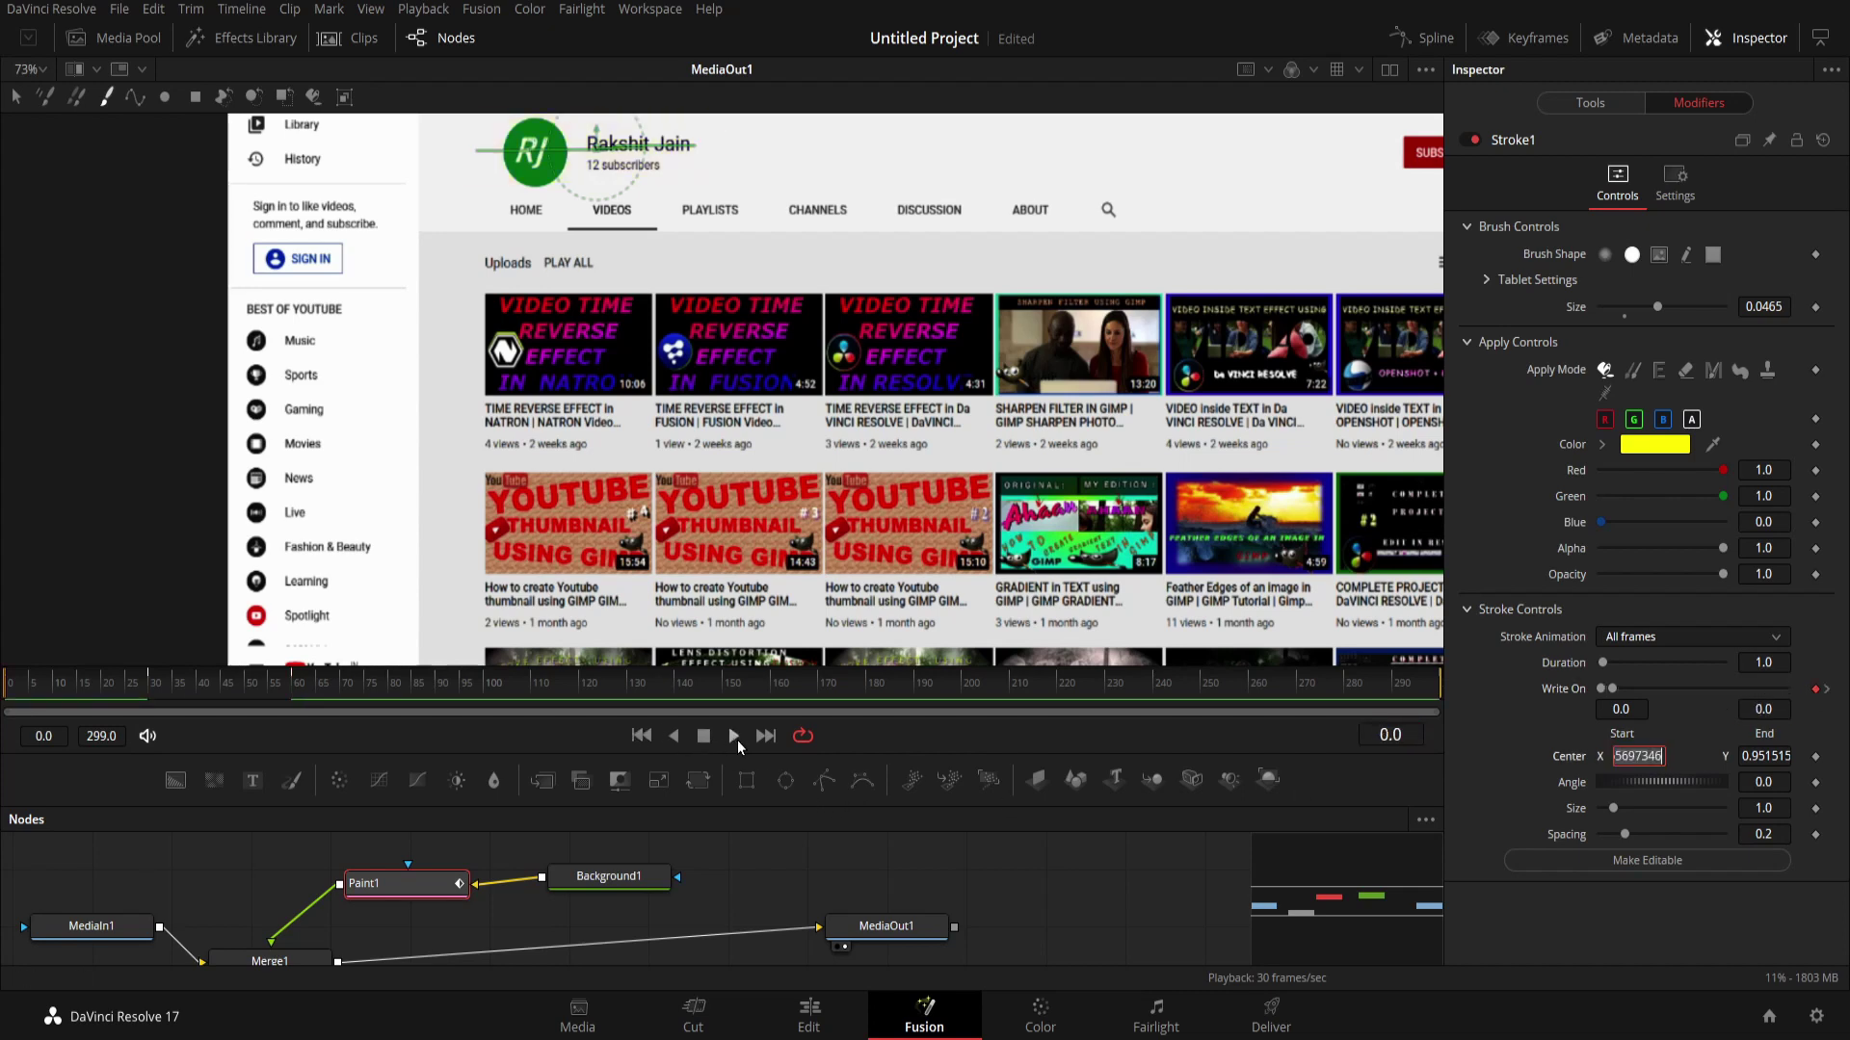
{"action": "left_click", "coordinate": [738, 740]}
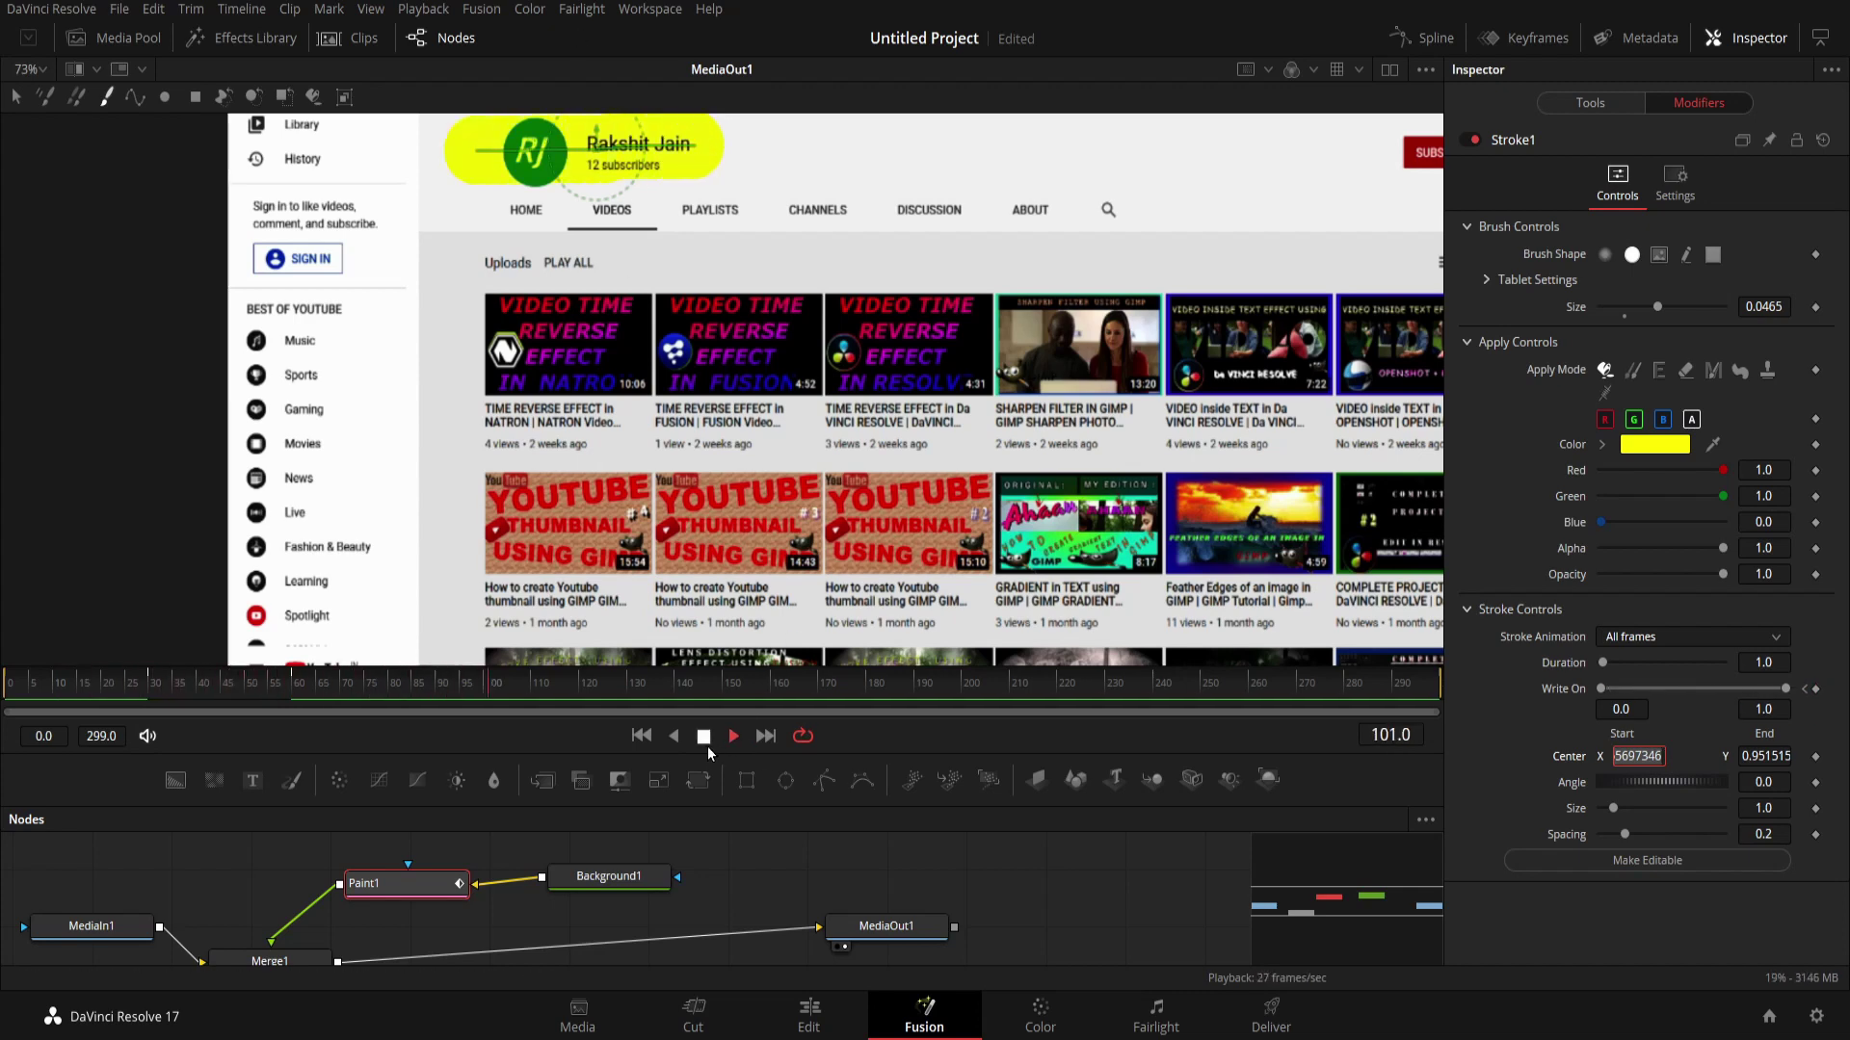
{"action": "left_click", "coordinate": [707, 744]}
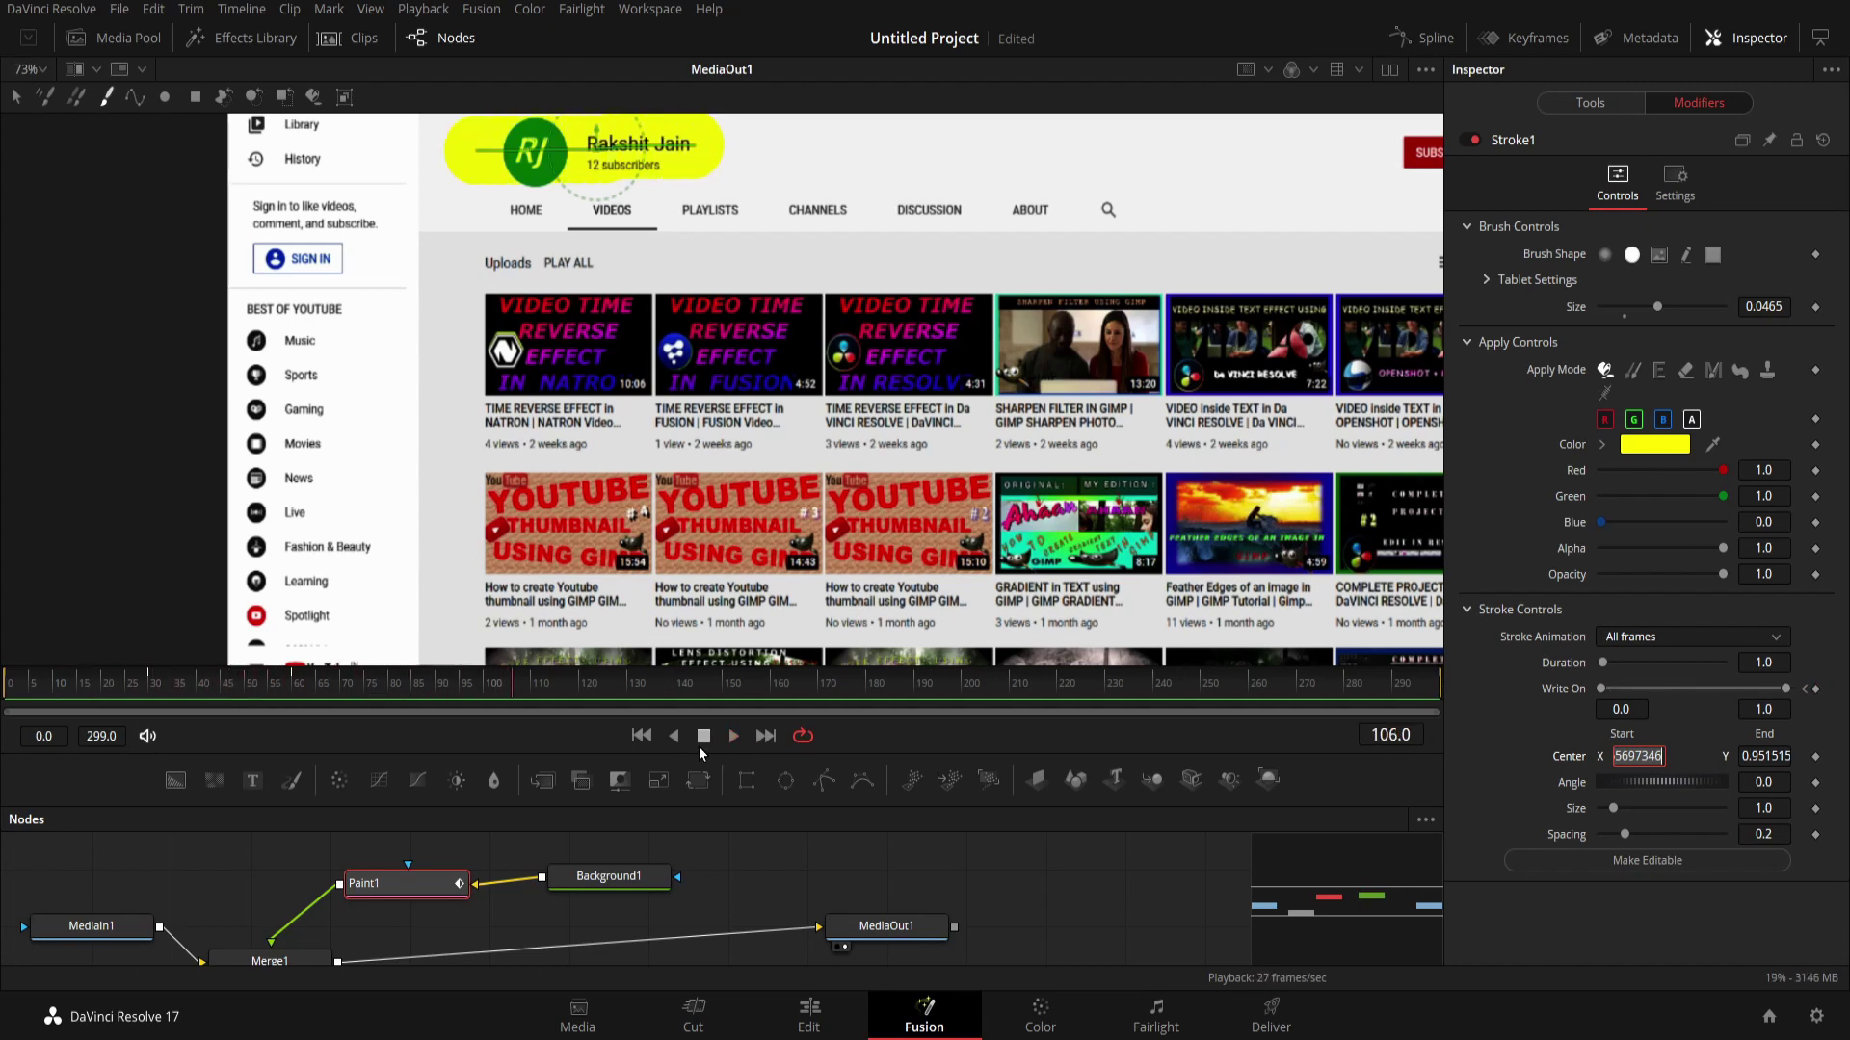
Go to the previous Write On keyframe and look through its keyframe options without applying any.
{"action": "left_click", "coordinate": [1804, 690]}
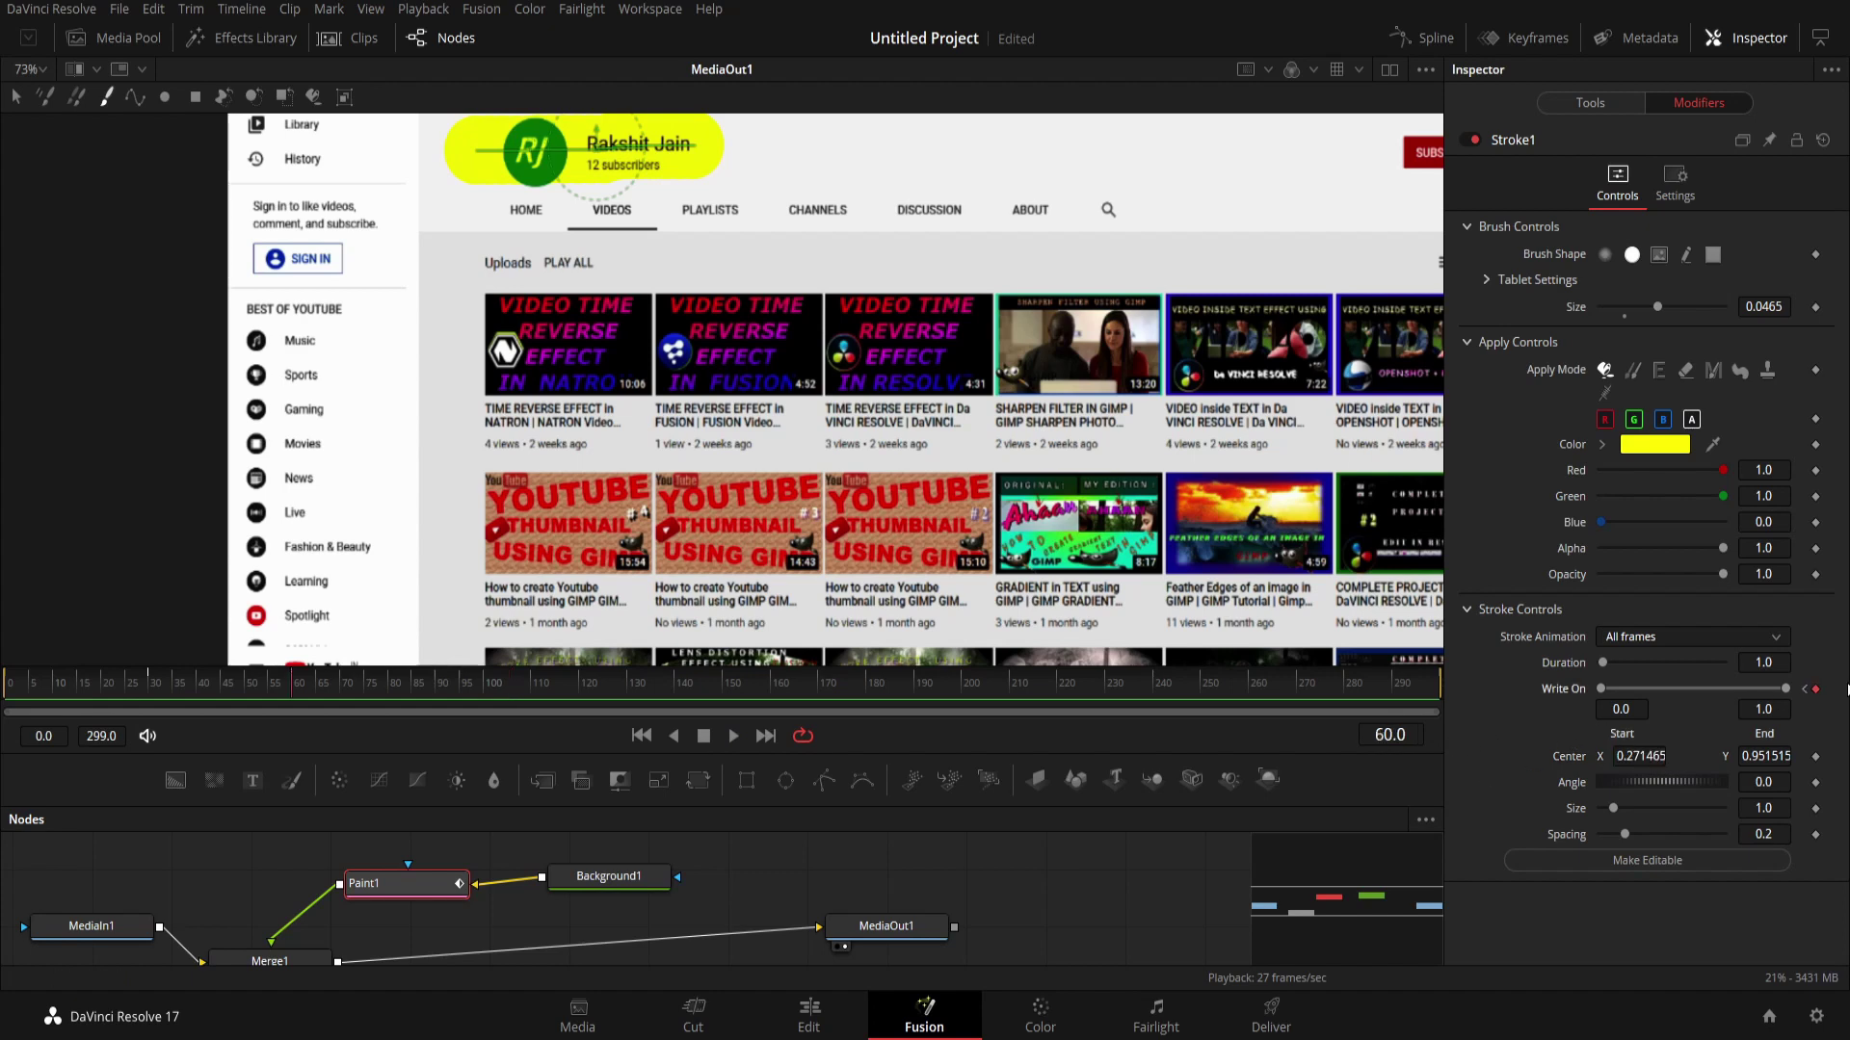
{"action": "right_click", "coordinate": [1816, 689]}
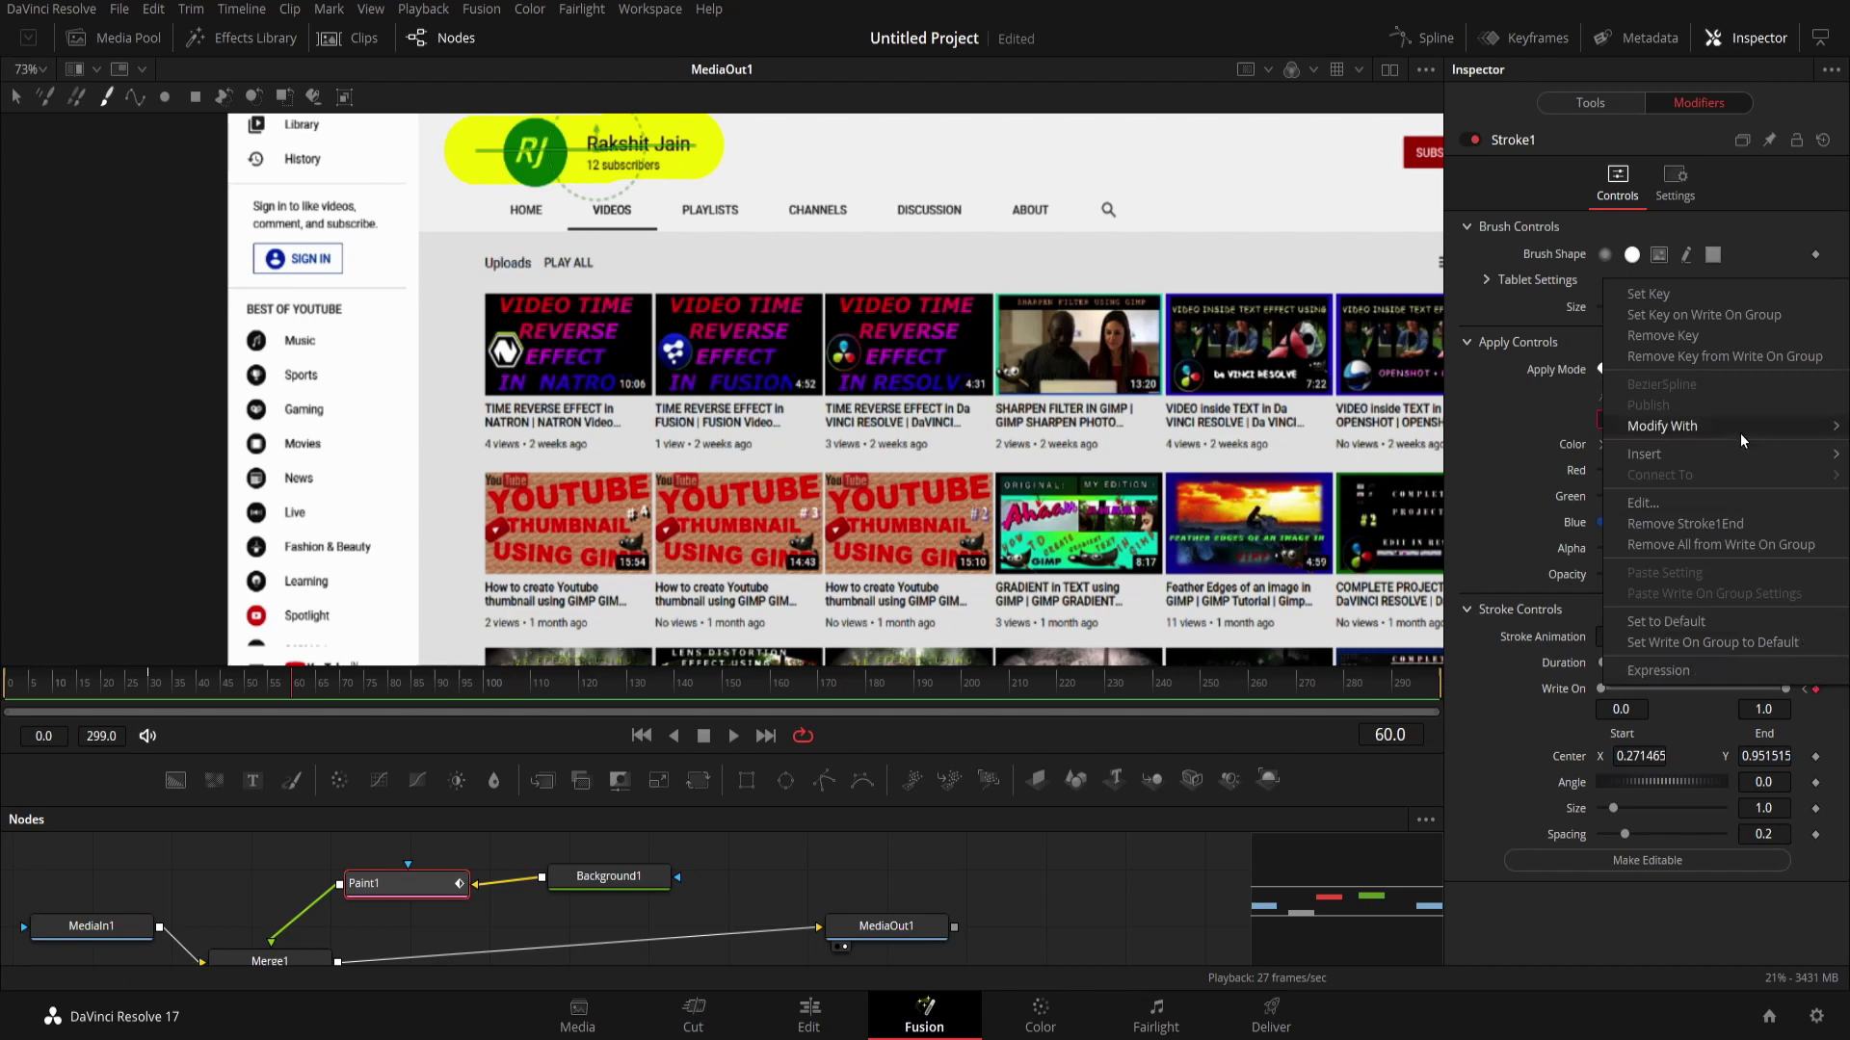
{"action": "mouse_move", "coordinate": [1736, 451]}
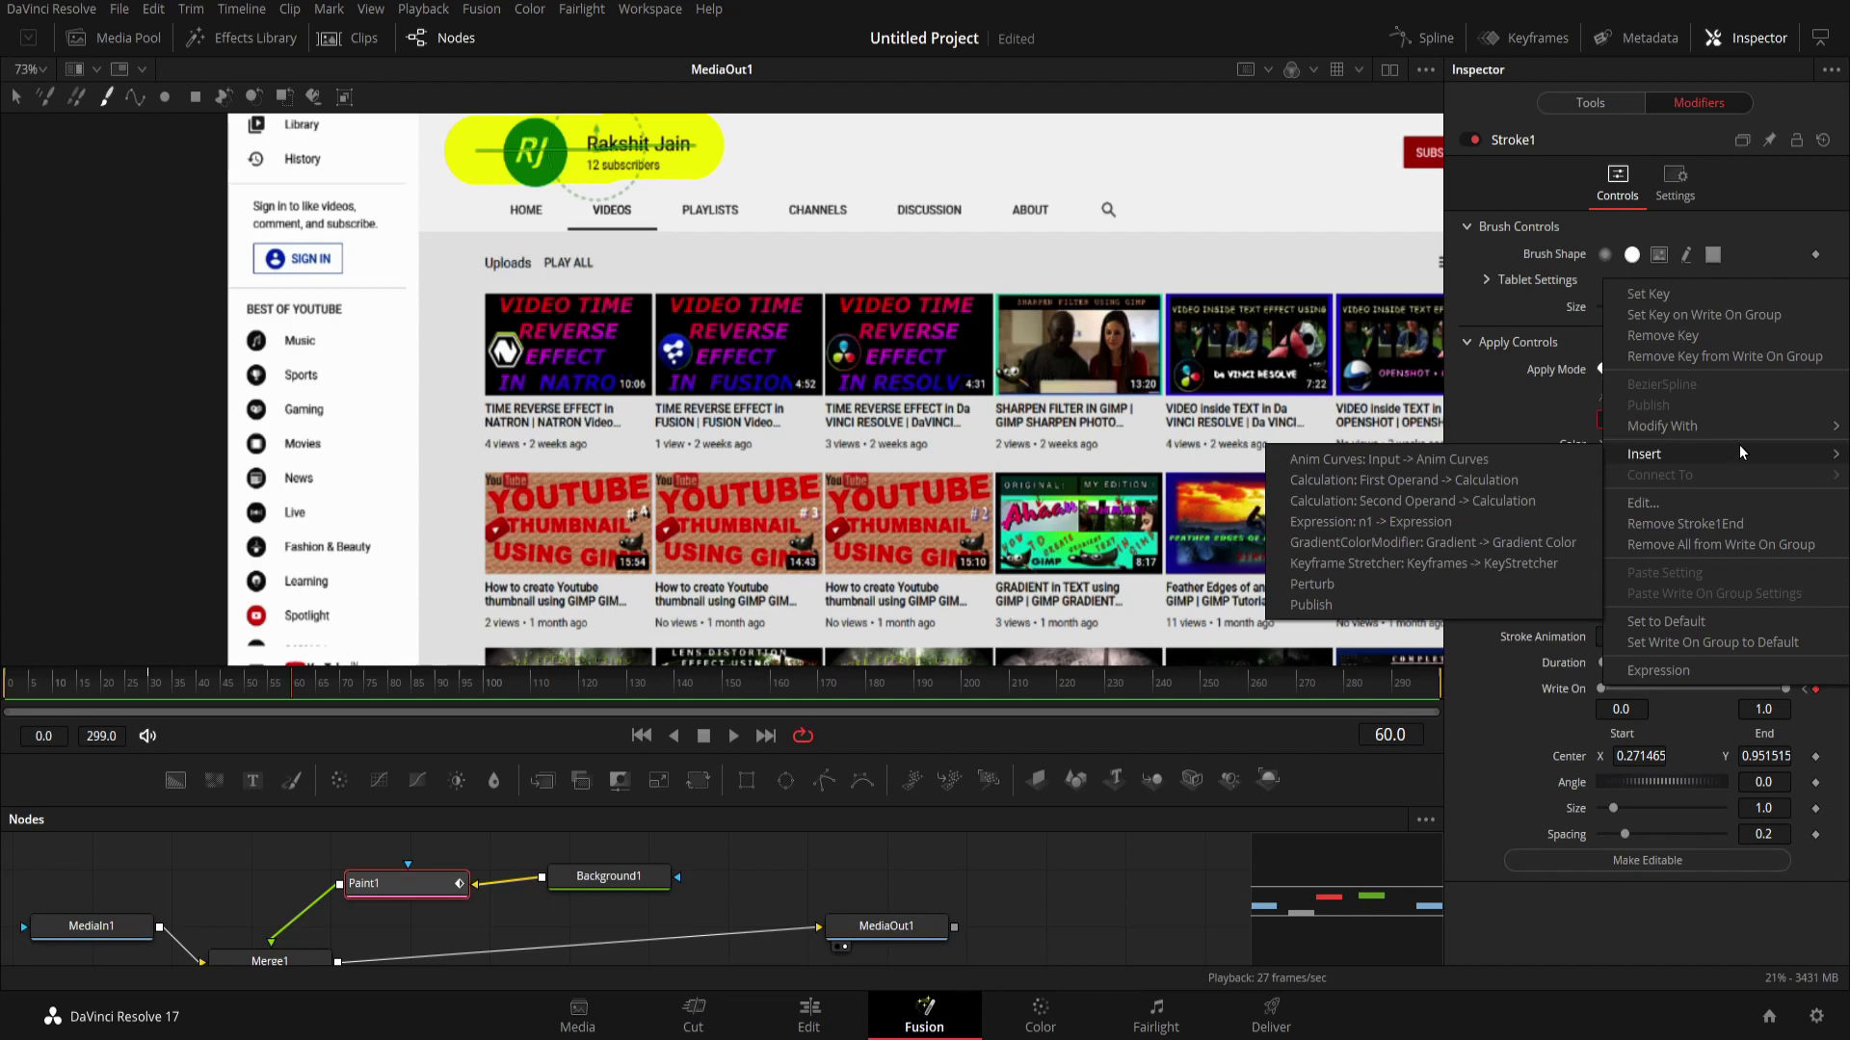
{"action": "left_click", "coordinate": [1826, 706]}
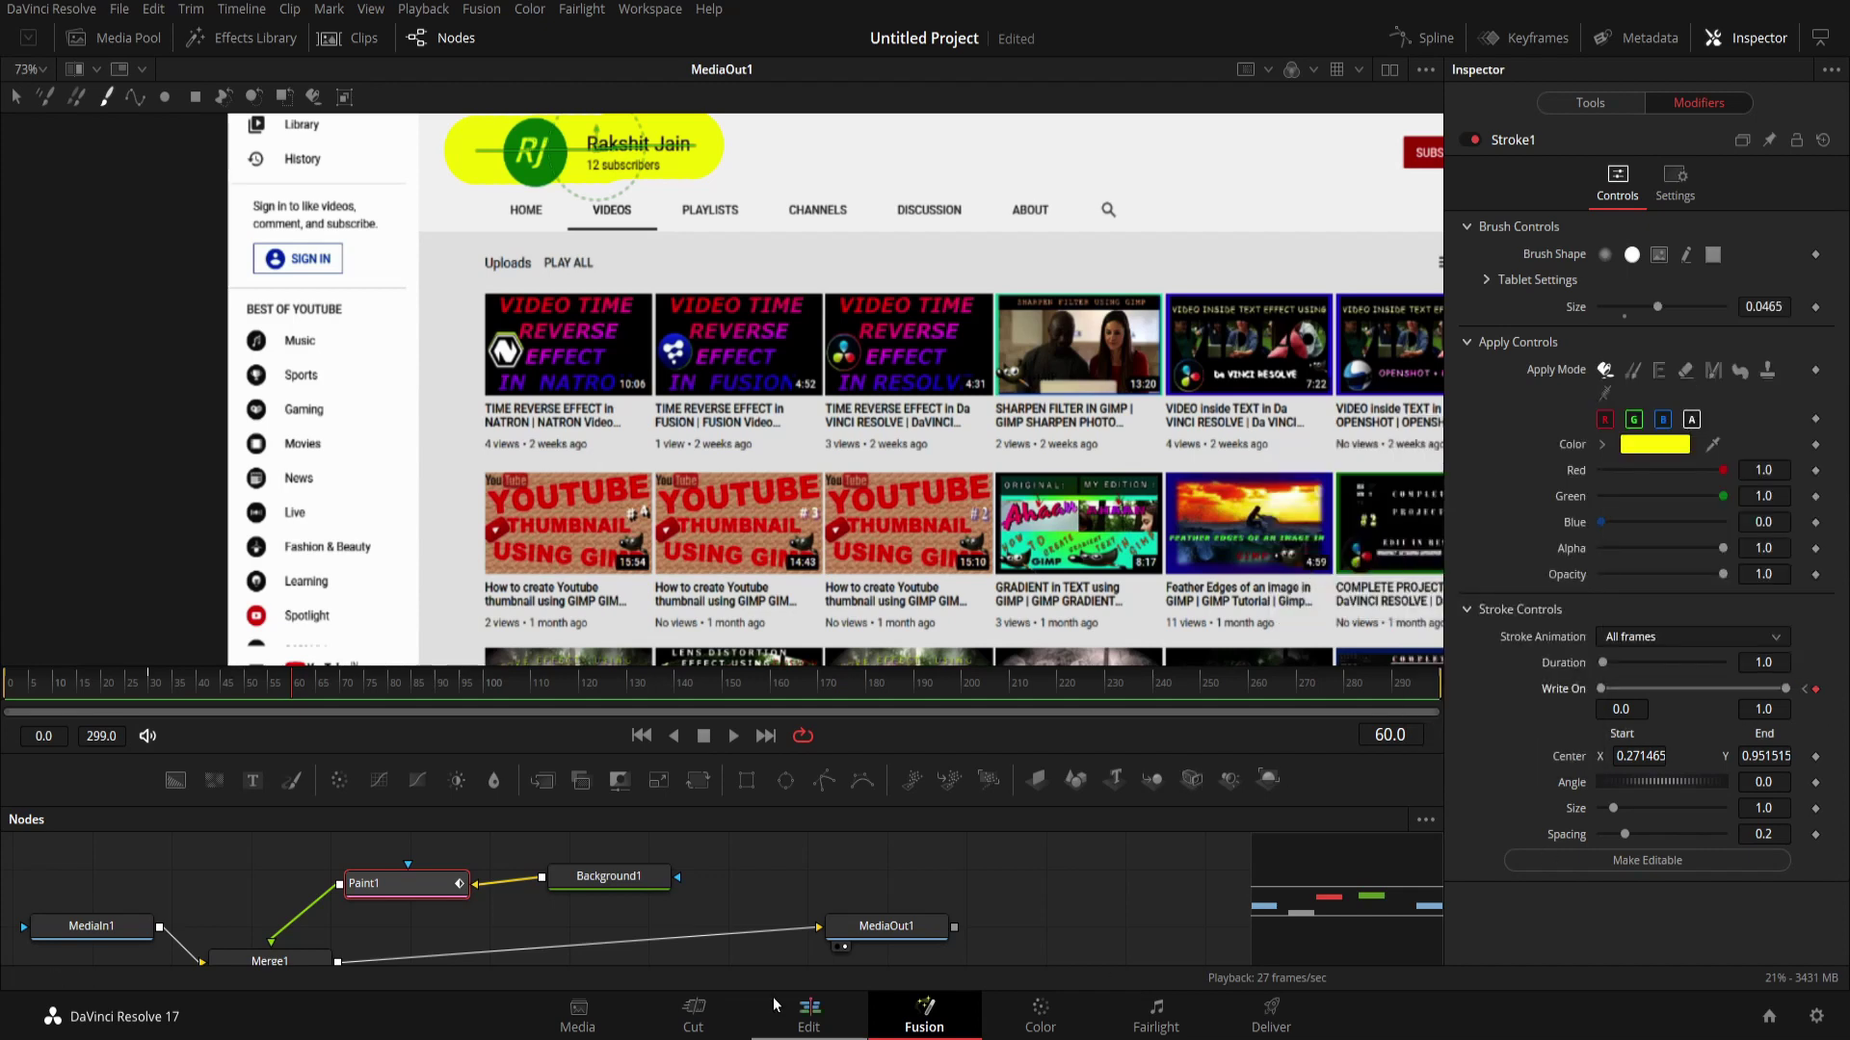
Return to frame 0 with the video grid in view and choose the Stroke tool for another Paint1 stroke.
{"action": "left_click", "coordinate": [42, 69]}
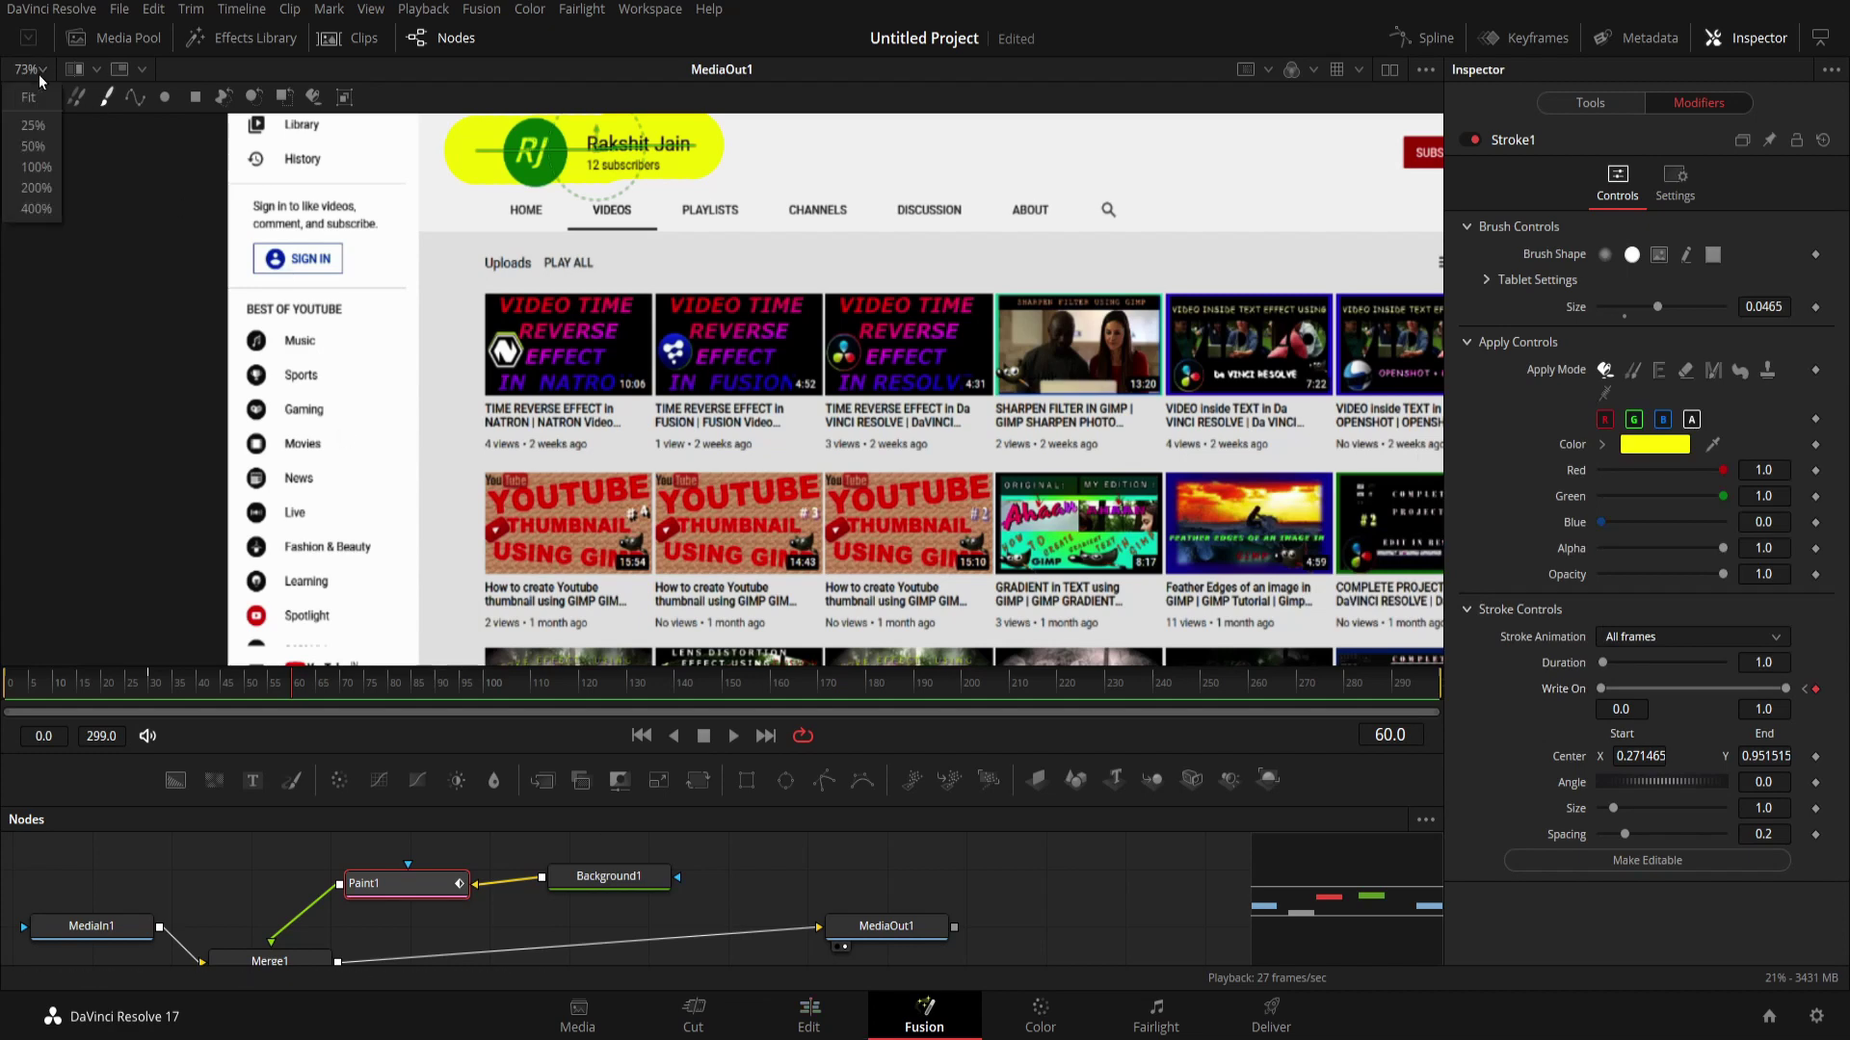
{"action": "left_click", "coordinate": [39, 99]}
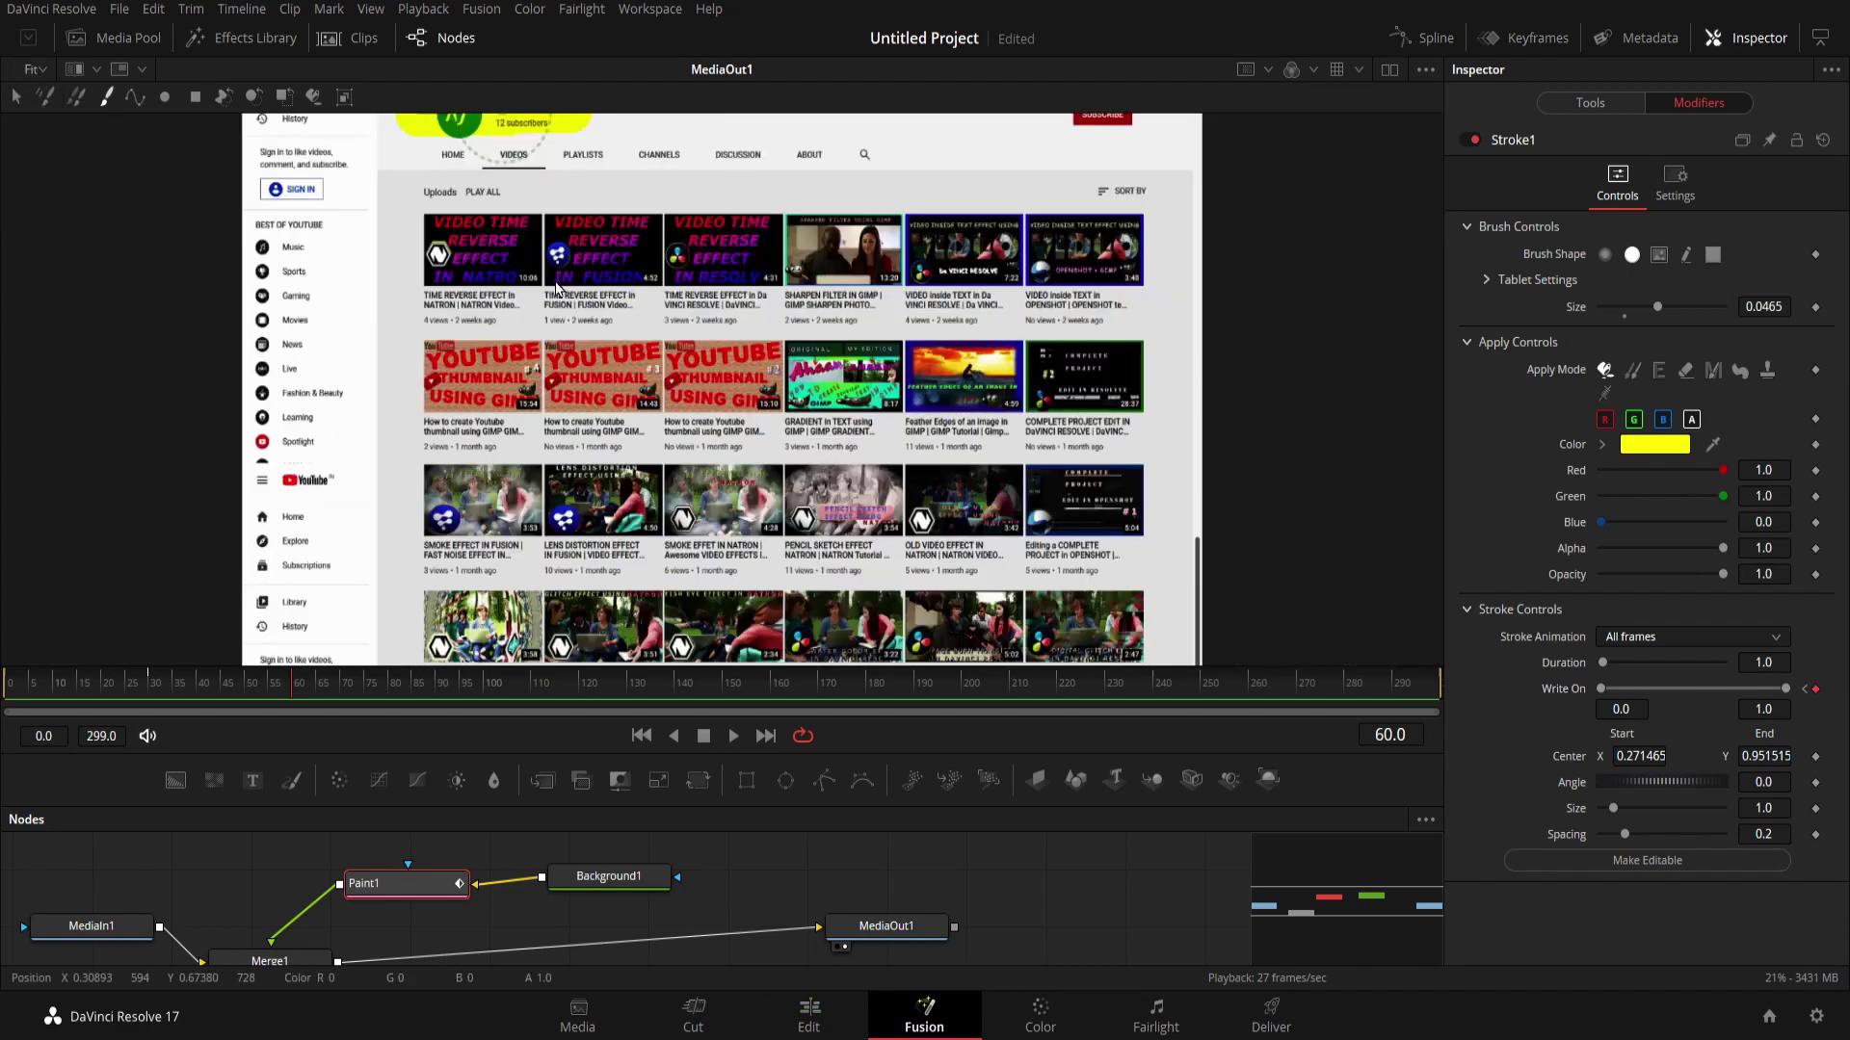
{"action": "scroll", "coordinate": [556, 291], "scroll_direction": "up", "scroll_amount": 3}
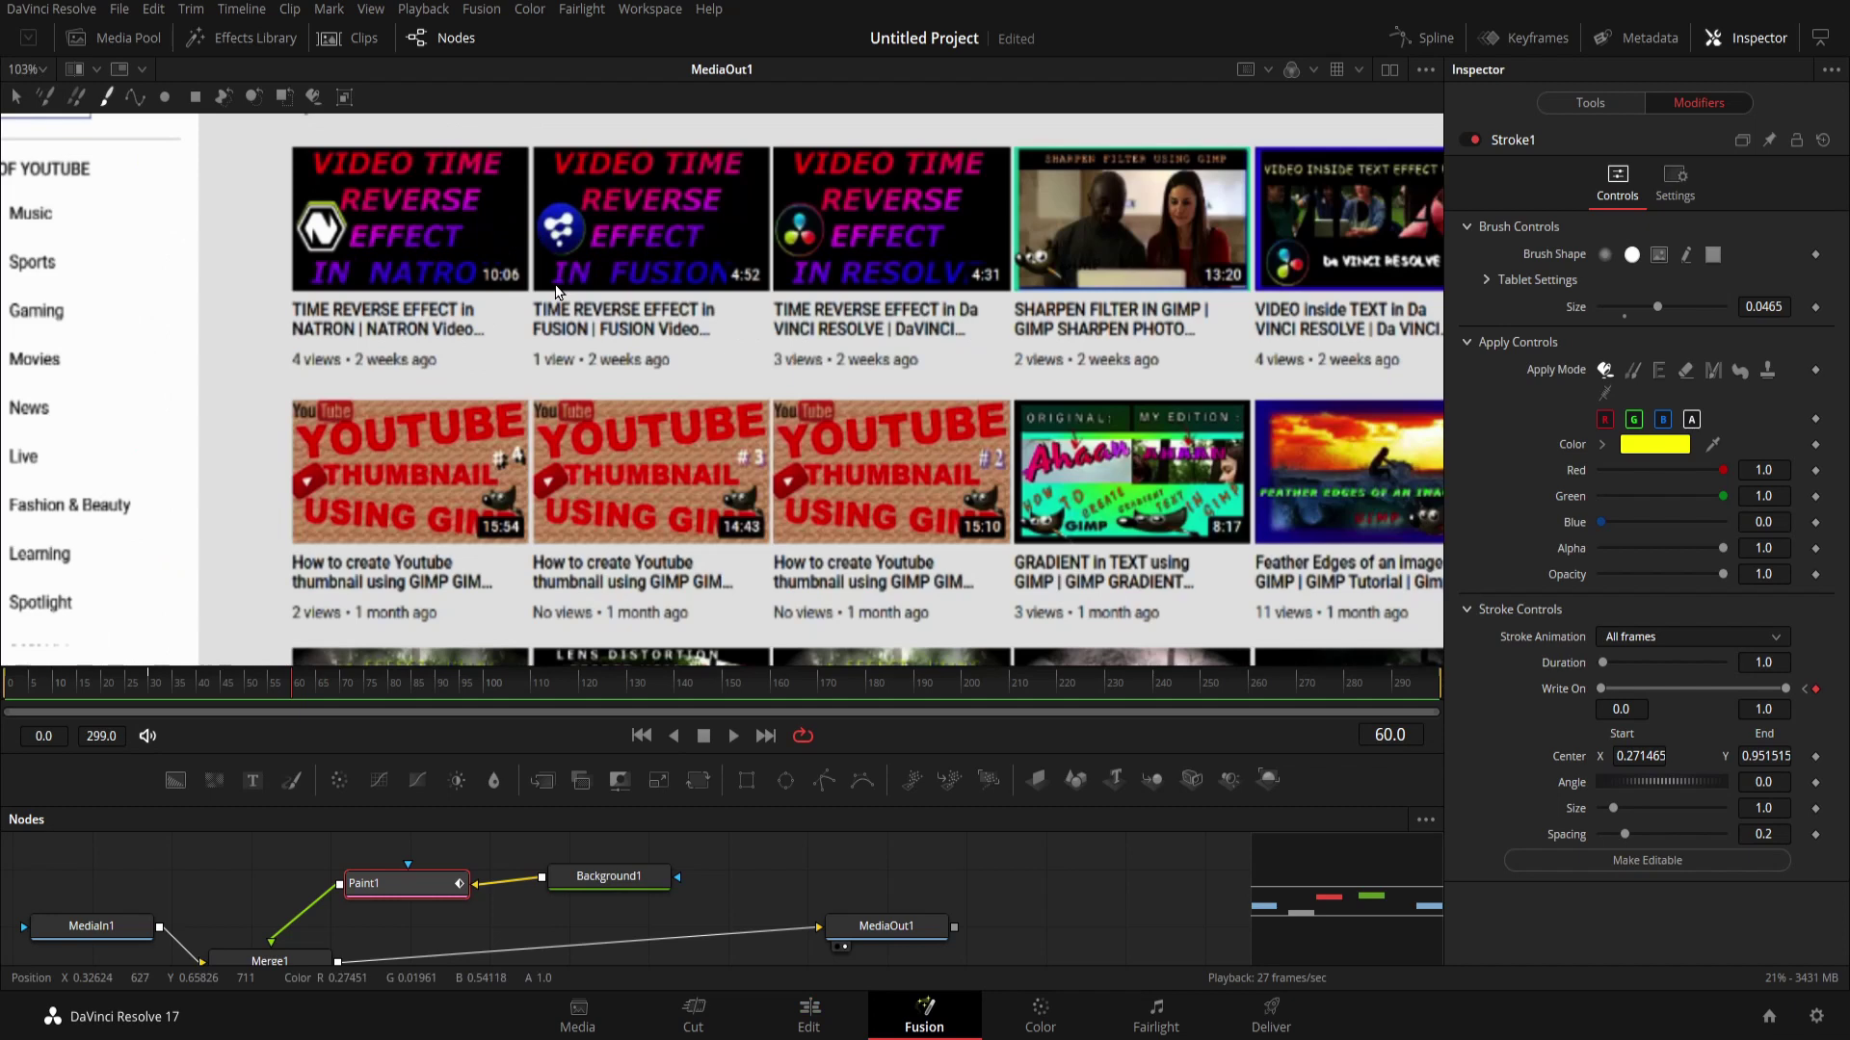
{"action": "left_click", "coordinate": [643, 736]}
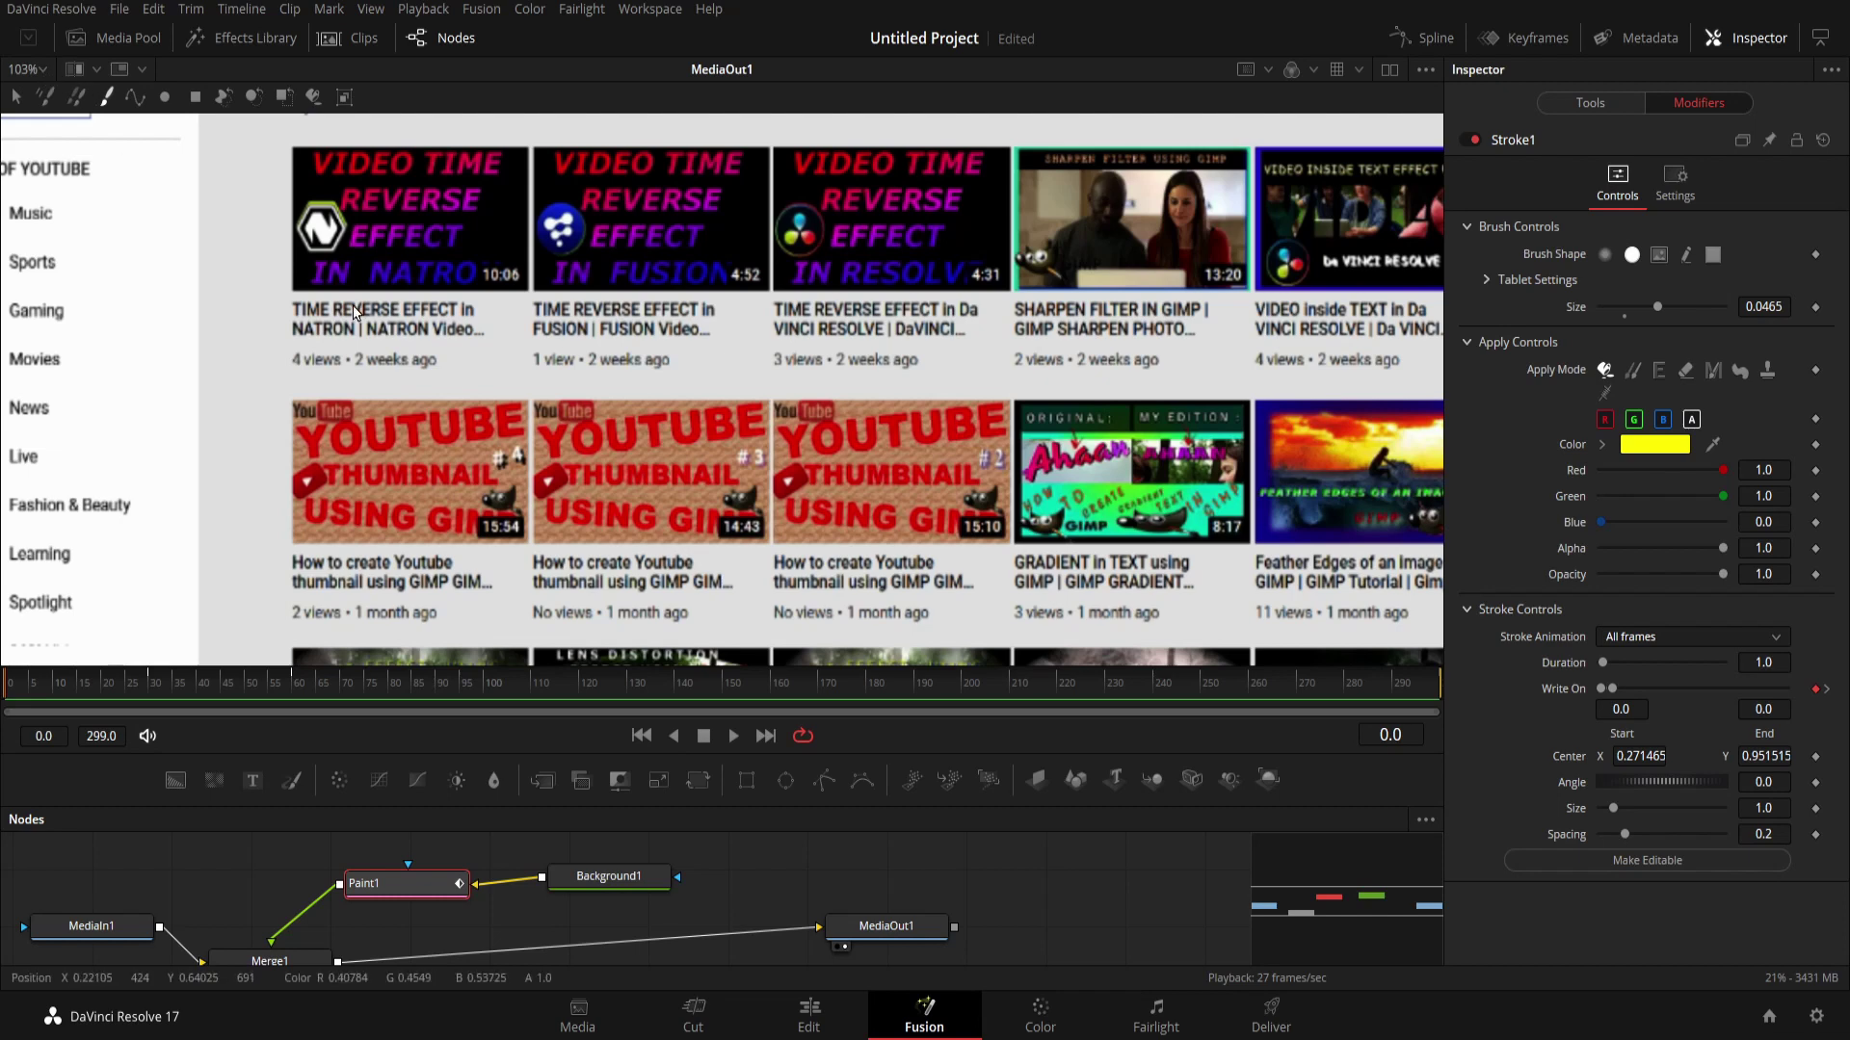
{"action": "scroll", "coordinate": [355, 311], "scroll_direction": "down", "scroll_amount": 3}
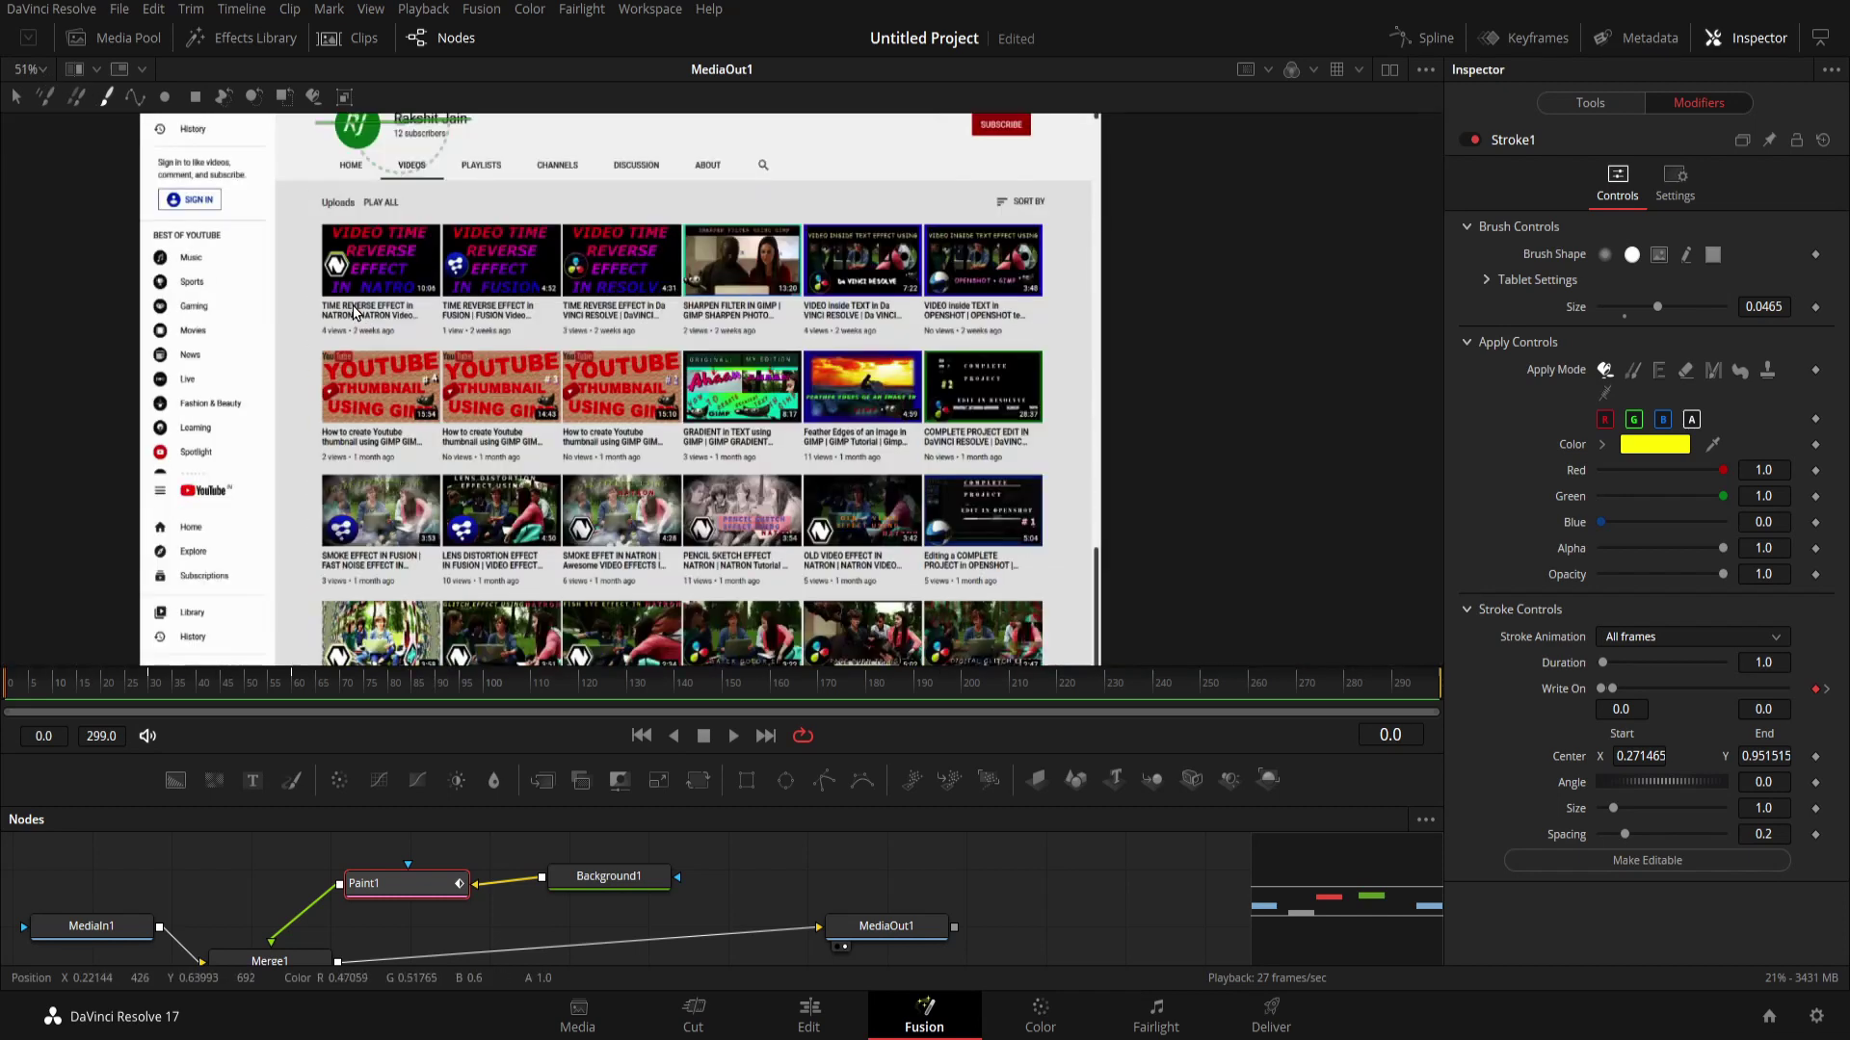
{"action": "scroll", "coordinate": [354, 311], "scroll_direction": "up", "scroll_amount": 3}
{"action": "scroll", "coordinate": [355, 311], "scroll_direction": "down", "scroll_amount": 1}
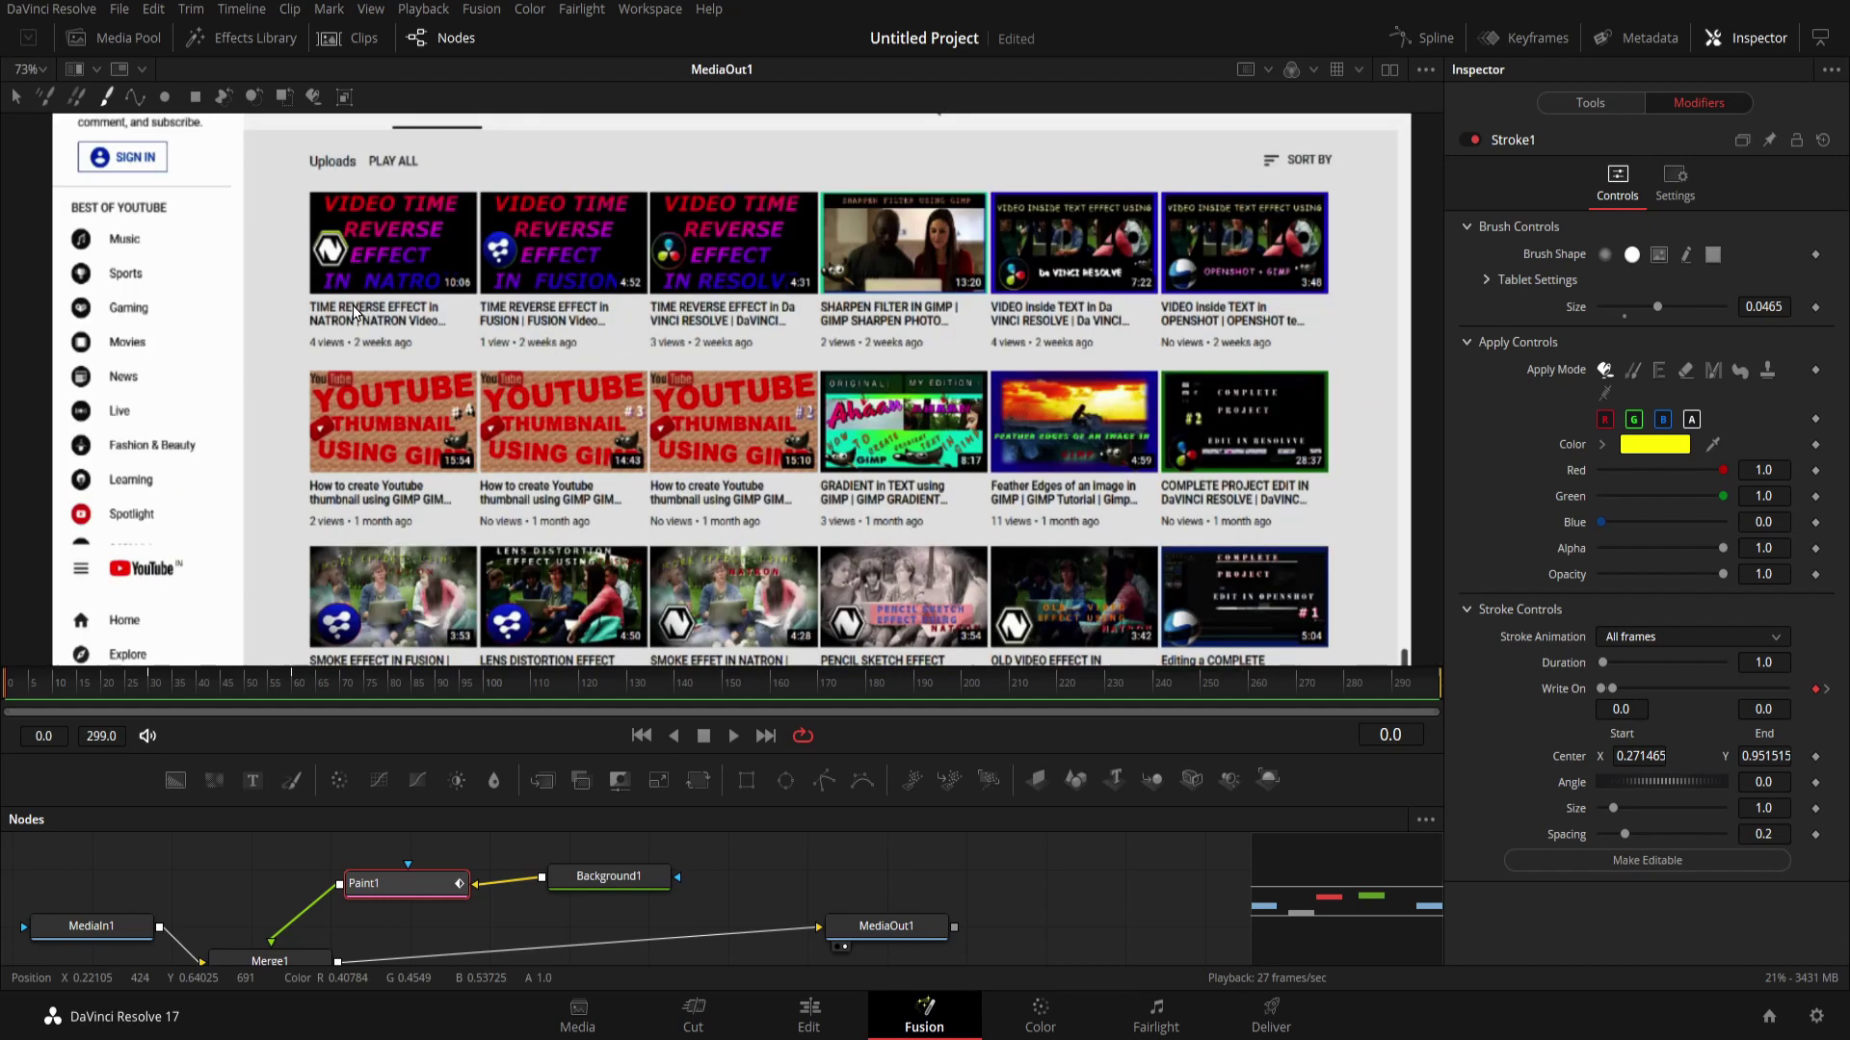
{"action": "scroll", "coordinate": [464, 311], "scroll_direction": "down", "scroll_amount": 1}
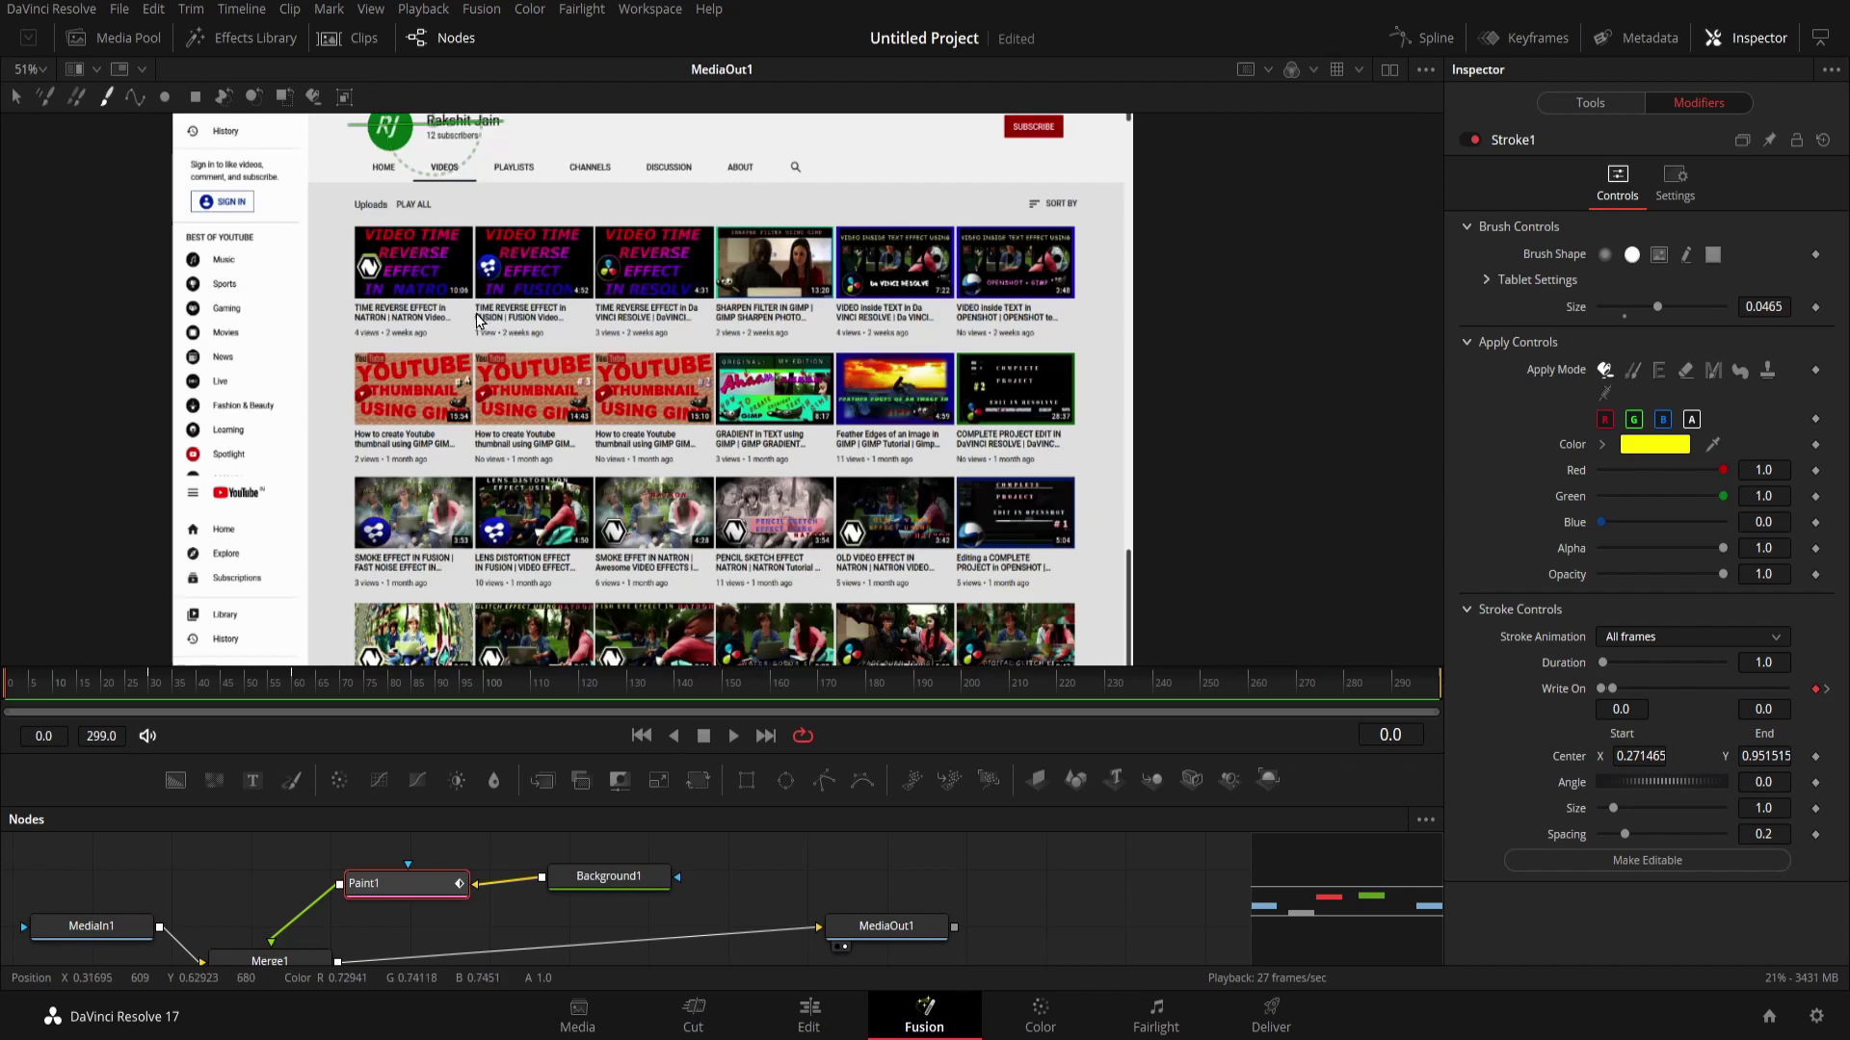
{"action": "left_click", "coordinate": [108, 97]}
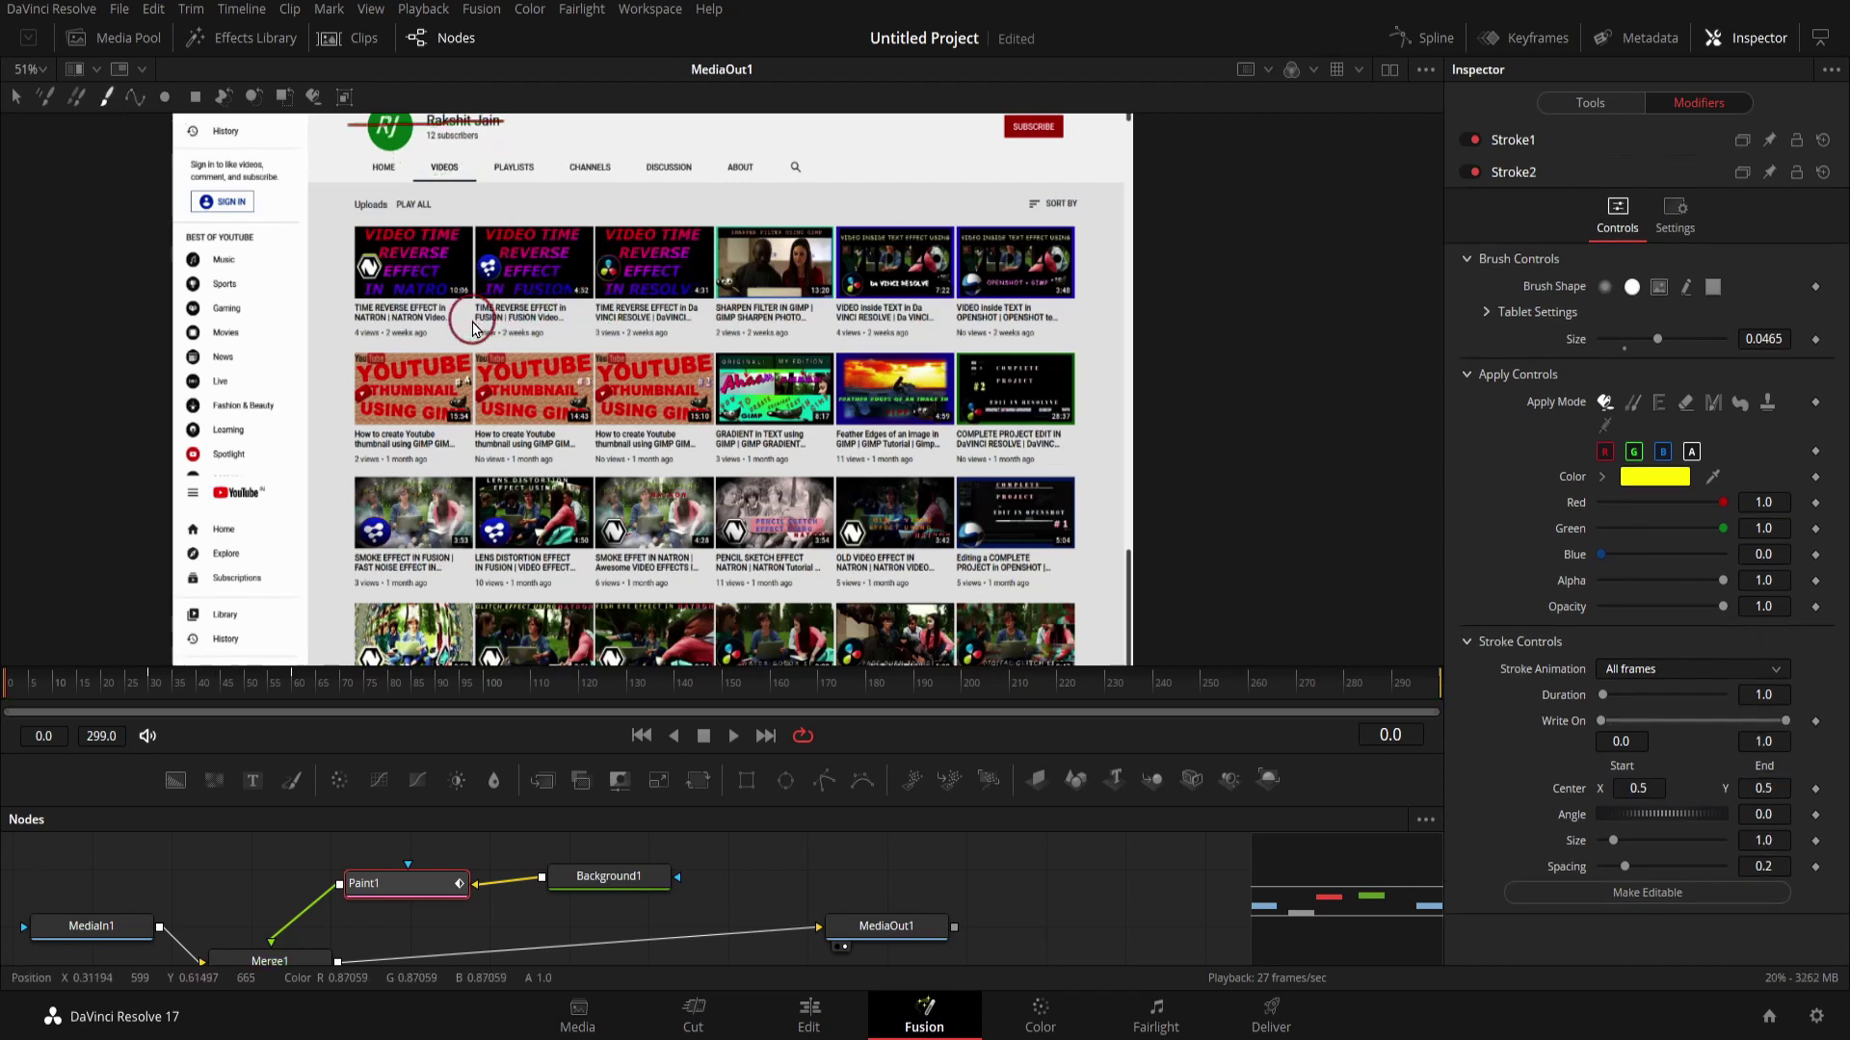
Resize the brush for Stroke2 to about 0.0327 to suit the height of the video titles.
{"action": "scroll", "coordinate": [472, 329], "scroll_direction": "up", "scroll_amount": 3}
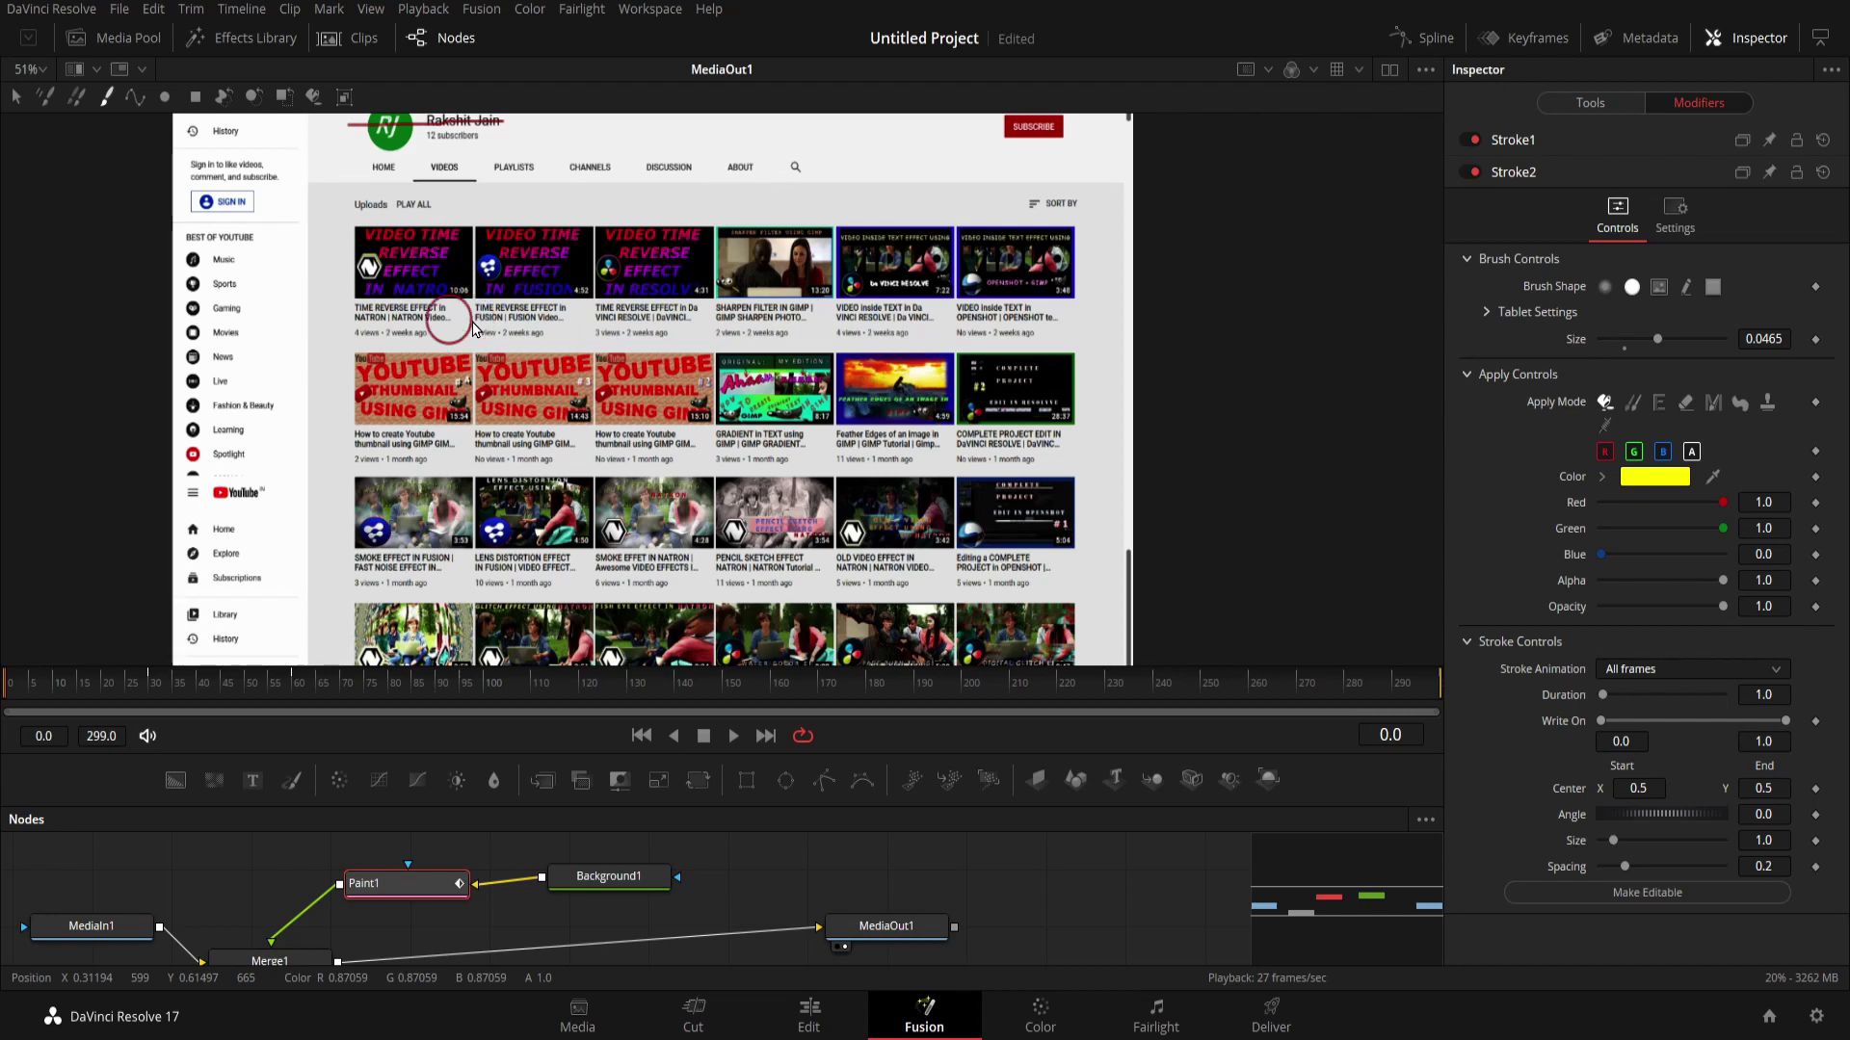
{"action": "left_click", "coordinate": [332, 37]}
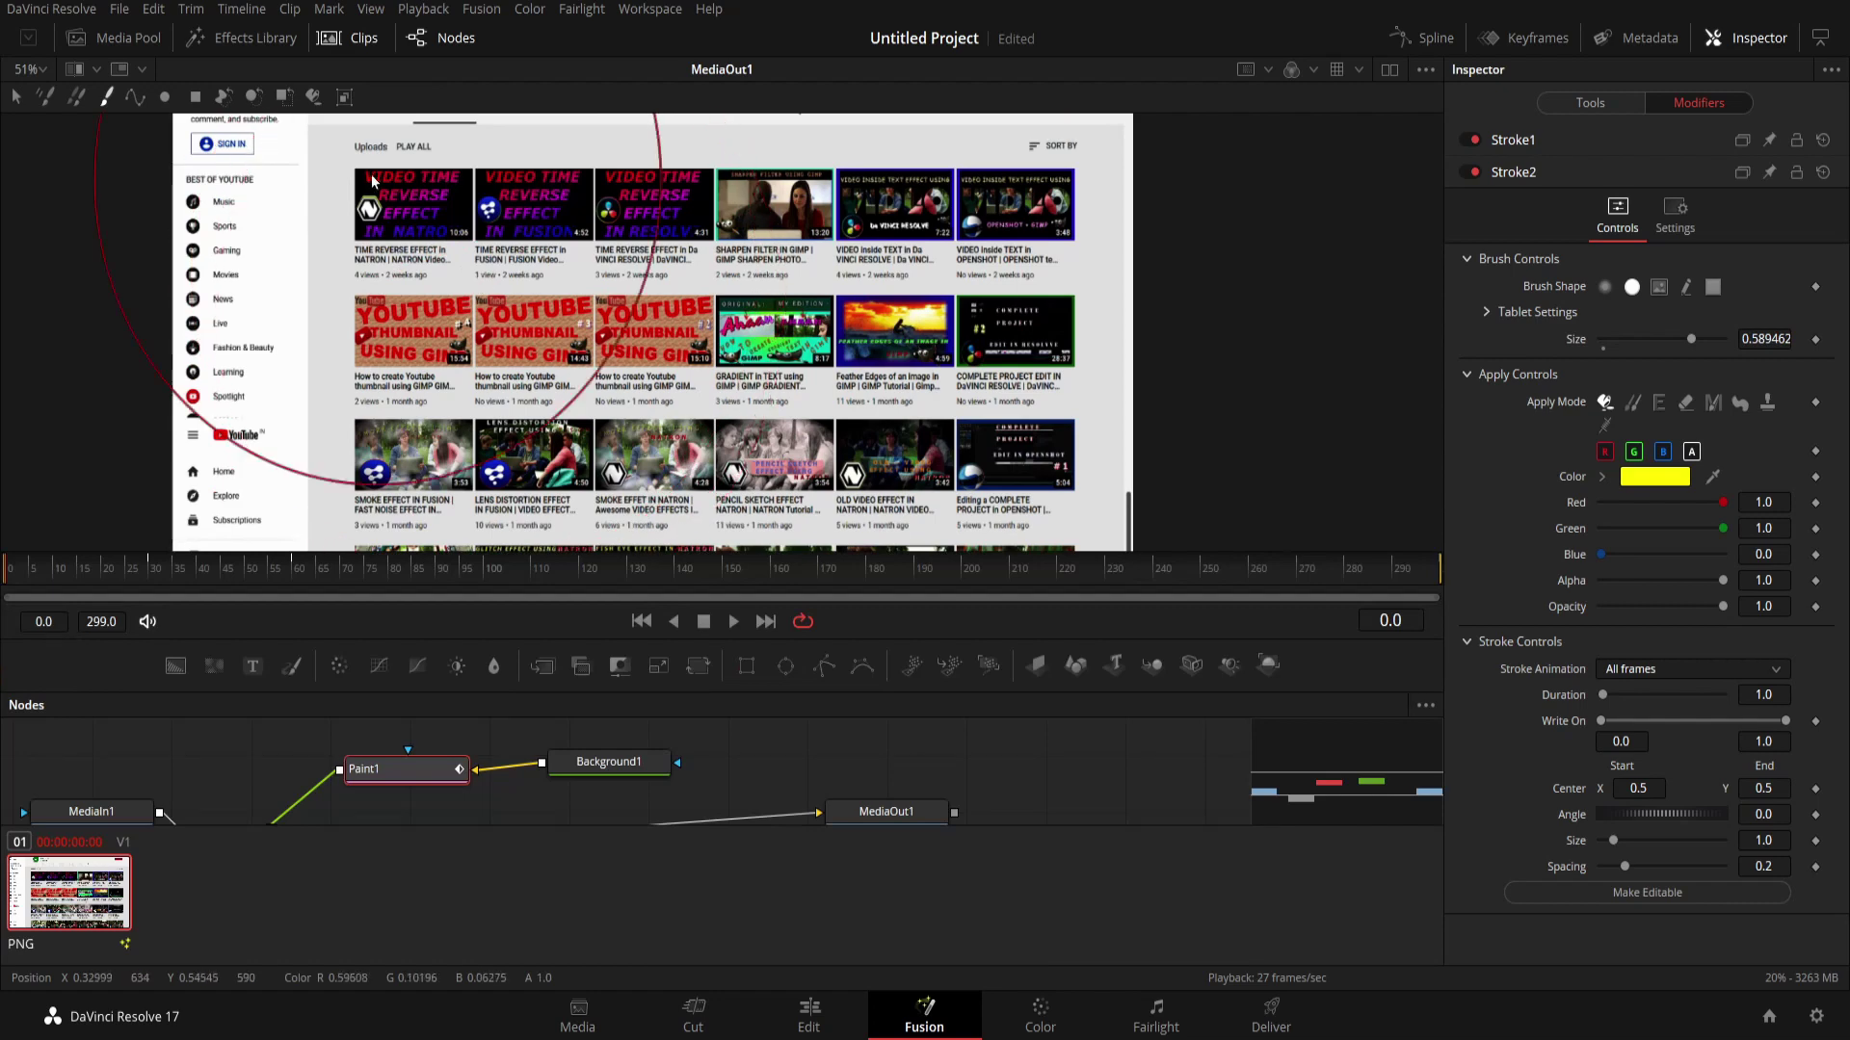
{"action": "left_click", "coordinate": [345, 39]}
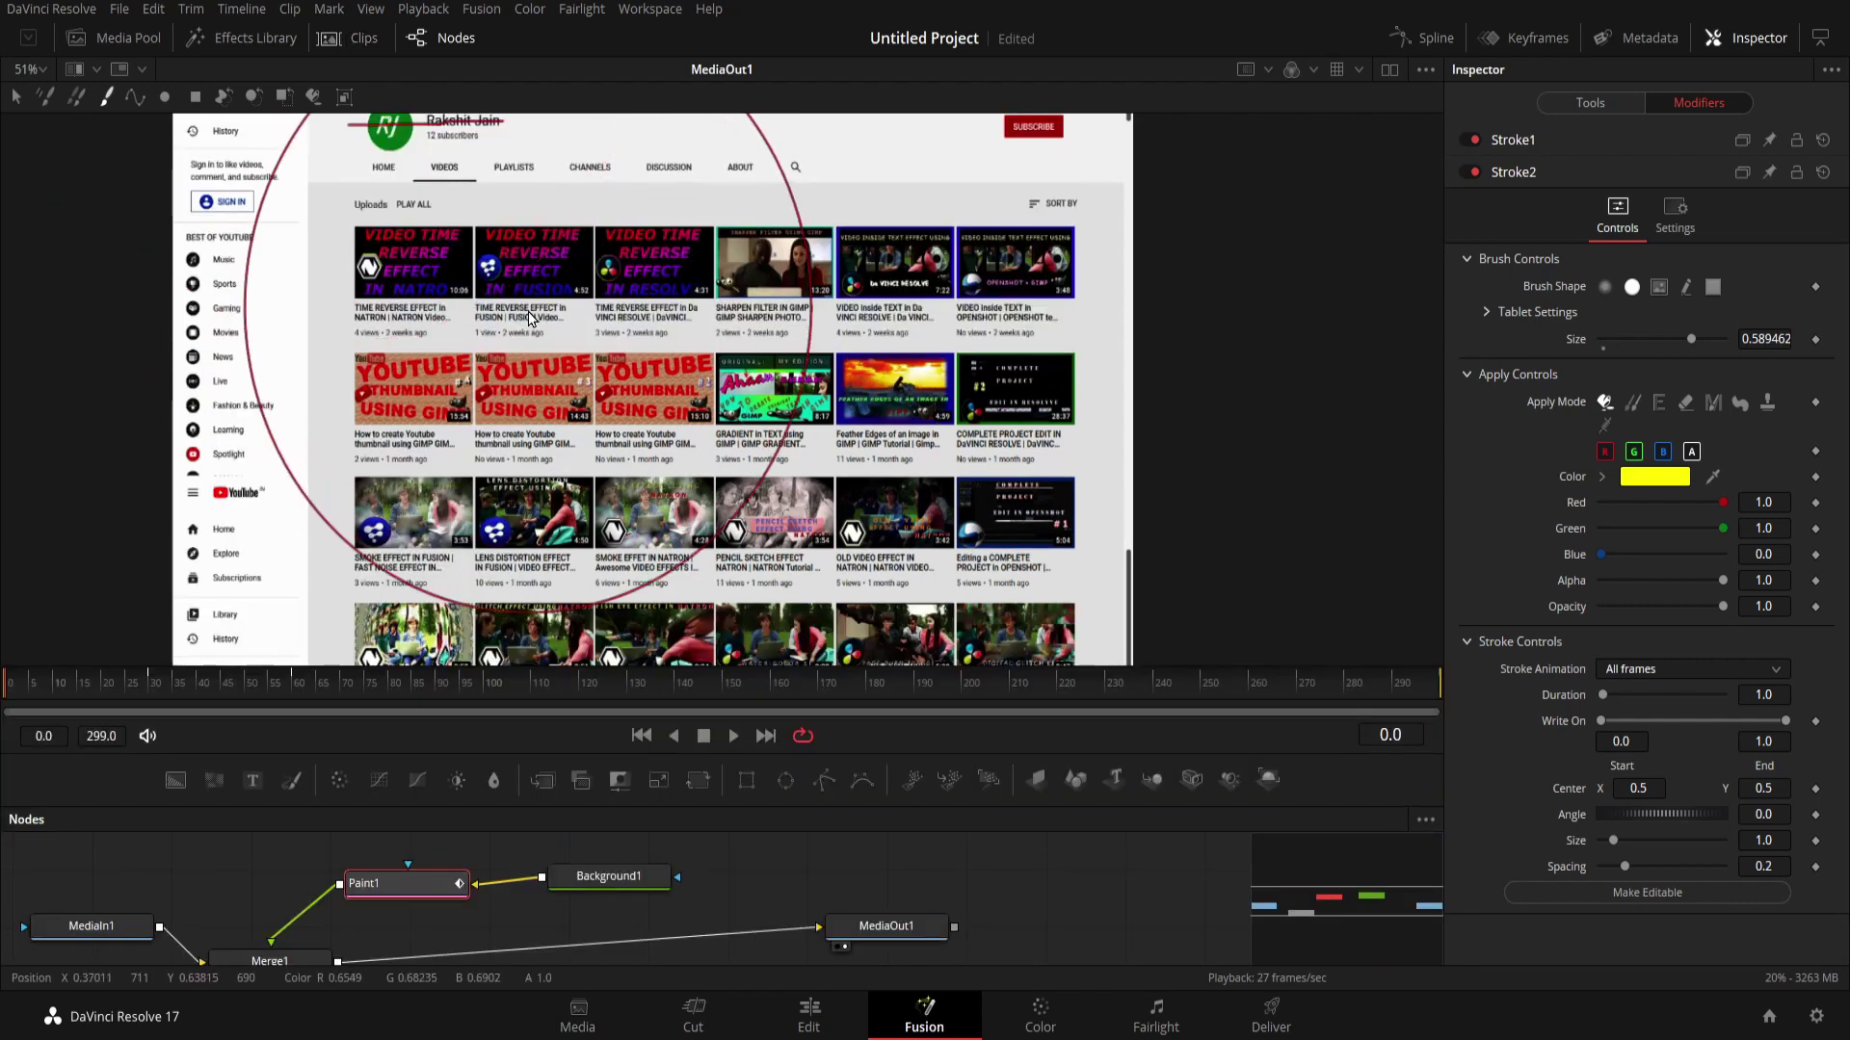
{"action": "mouse_move", "coordinate": [528, 320]}
{"action": "left_mouse_down"}
{"action": "mouse_move", "coordinate": [277, 268]}
{"action": "mouse_move", "coordinate": [247, 295]}
{"action": "left_mouse_up"}
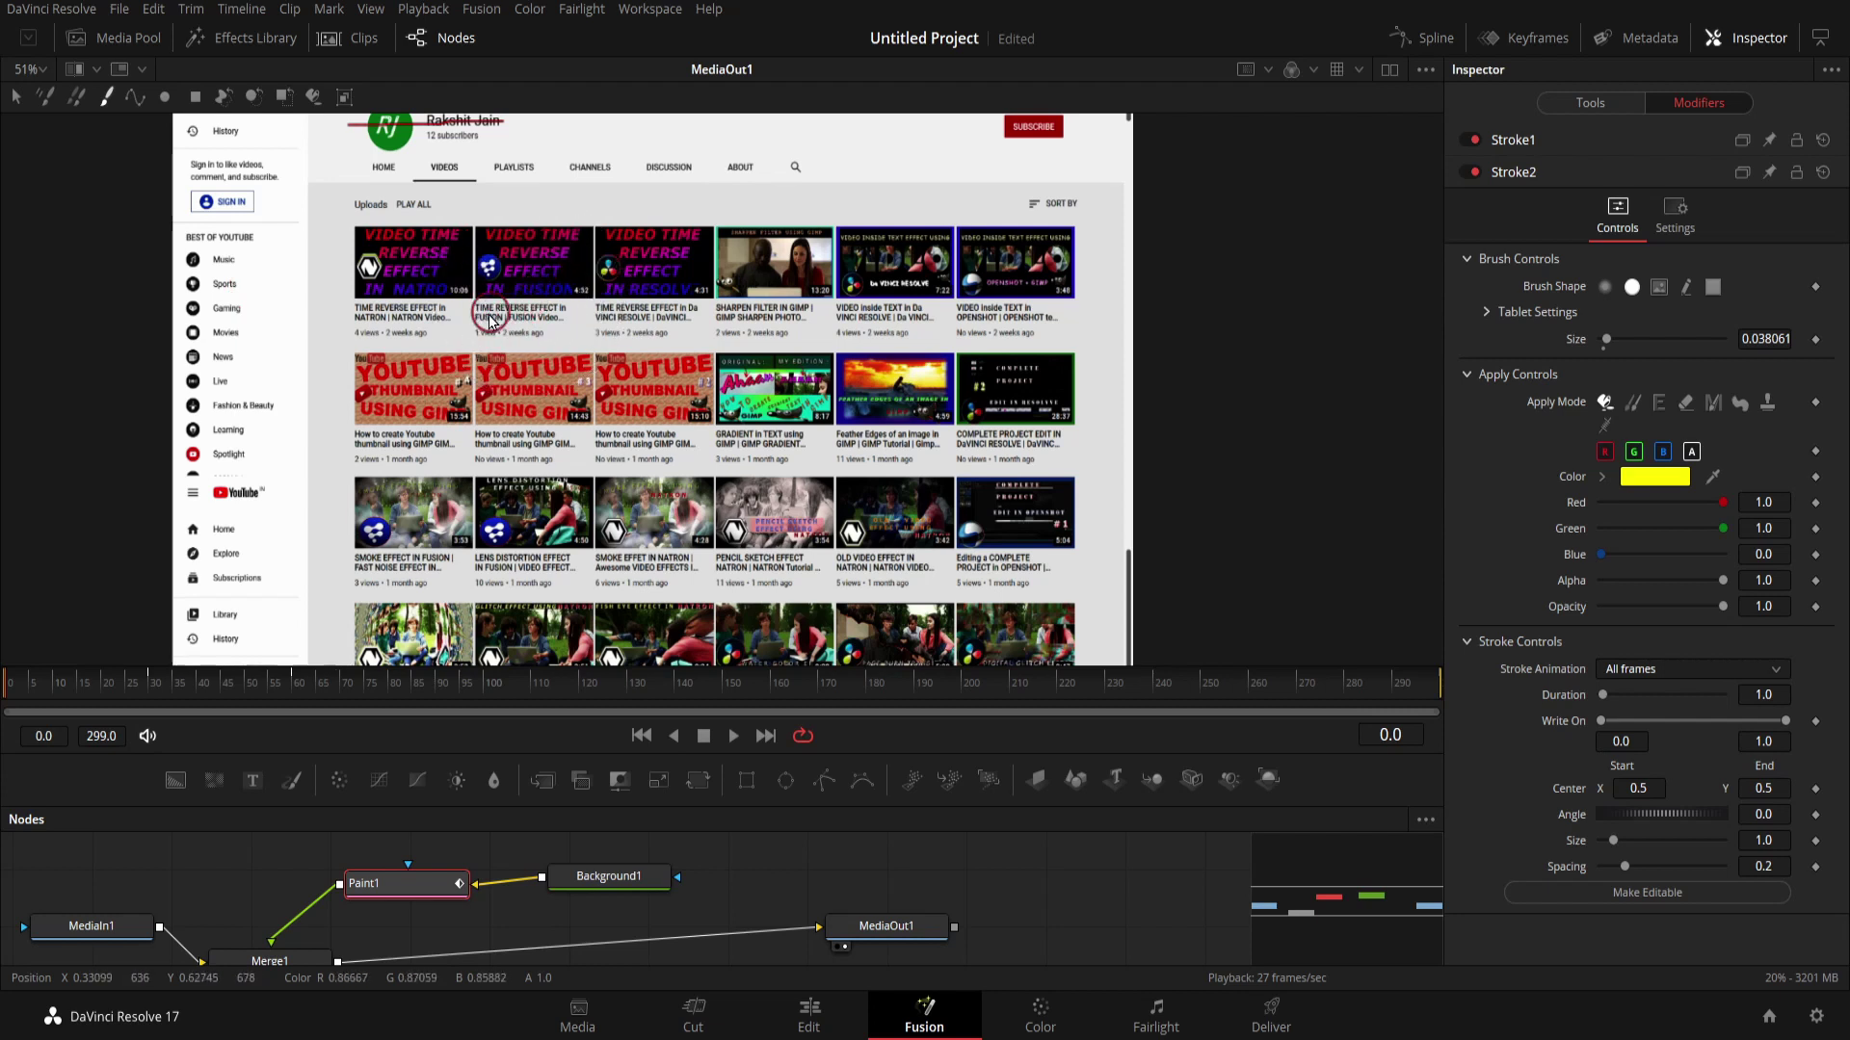
{"action": "left_click_drag", "start_coordinate": [487, 321], "coordinate": [480, 325]}
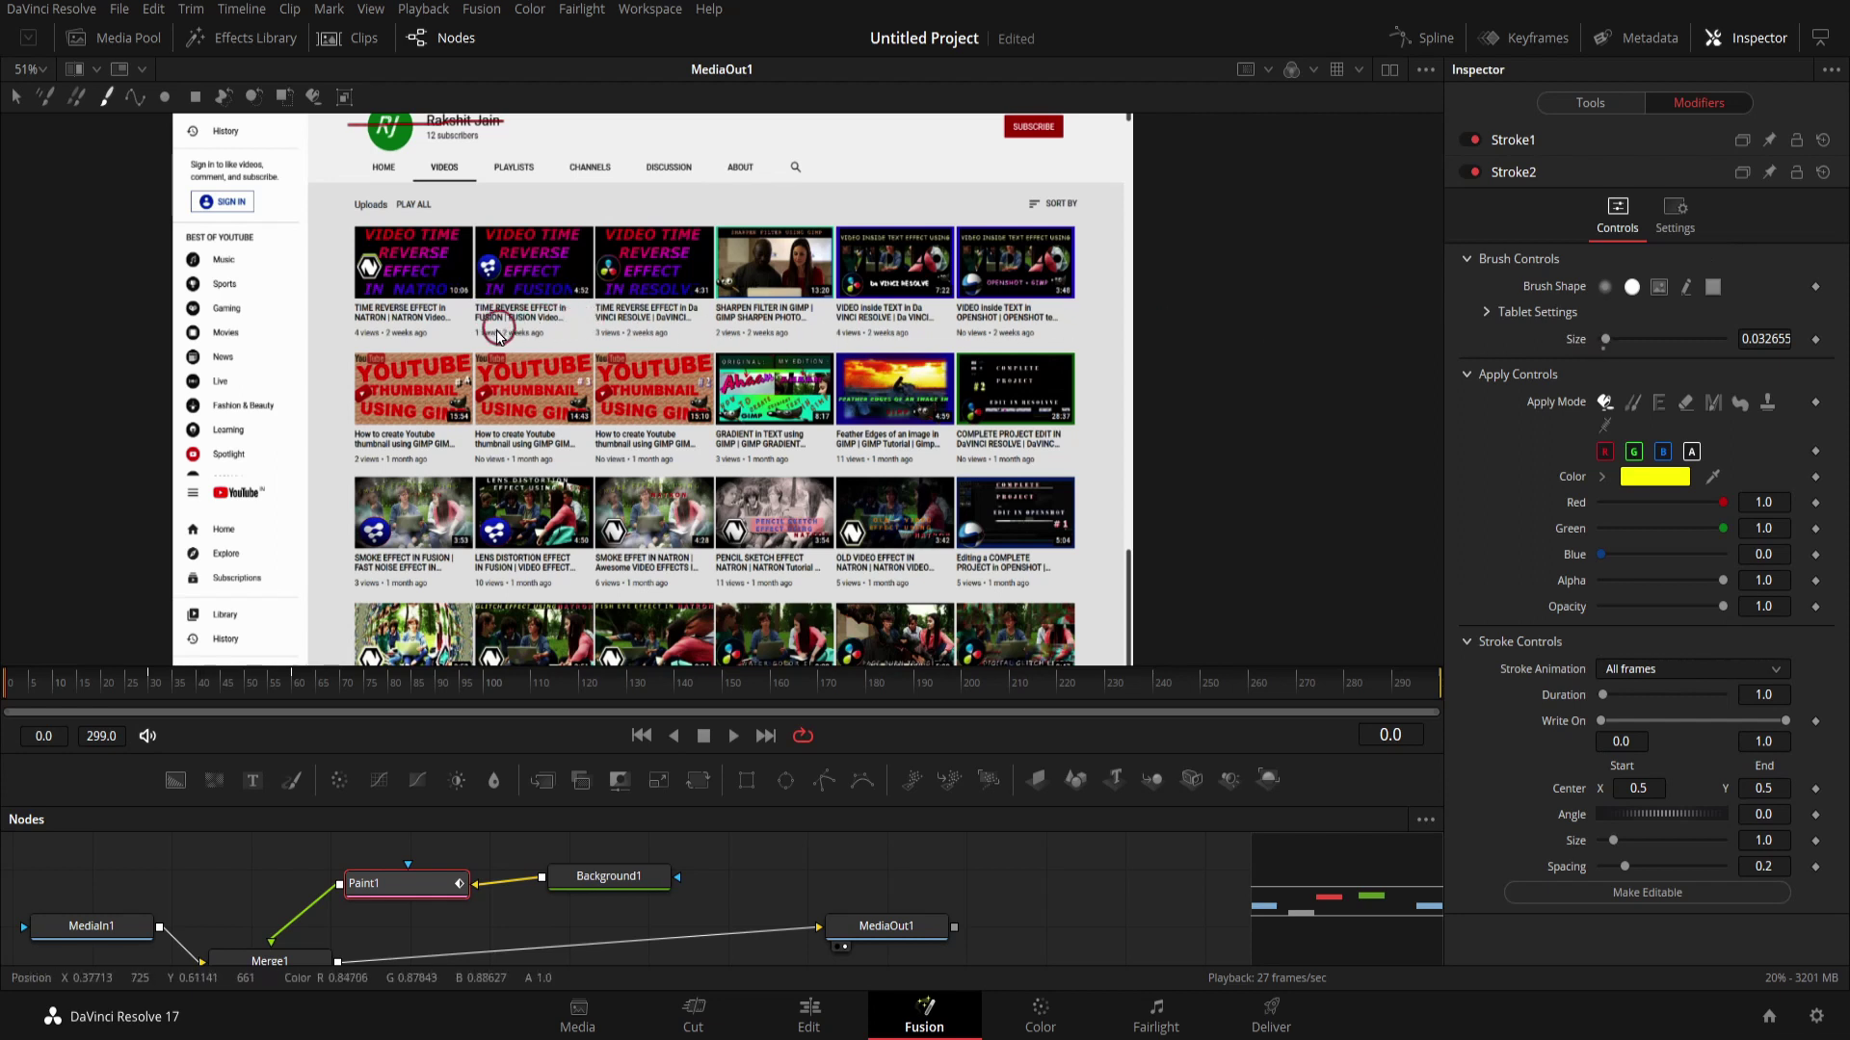
Paint yellow strokes over six video titles: second and fifth in row one, third and sixth in row two, second and fifth in row three.
{"action": "left_click_drag", "start_coordinate": [472, 323], "coordinate": [580, 326]}
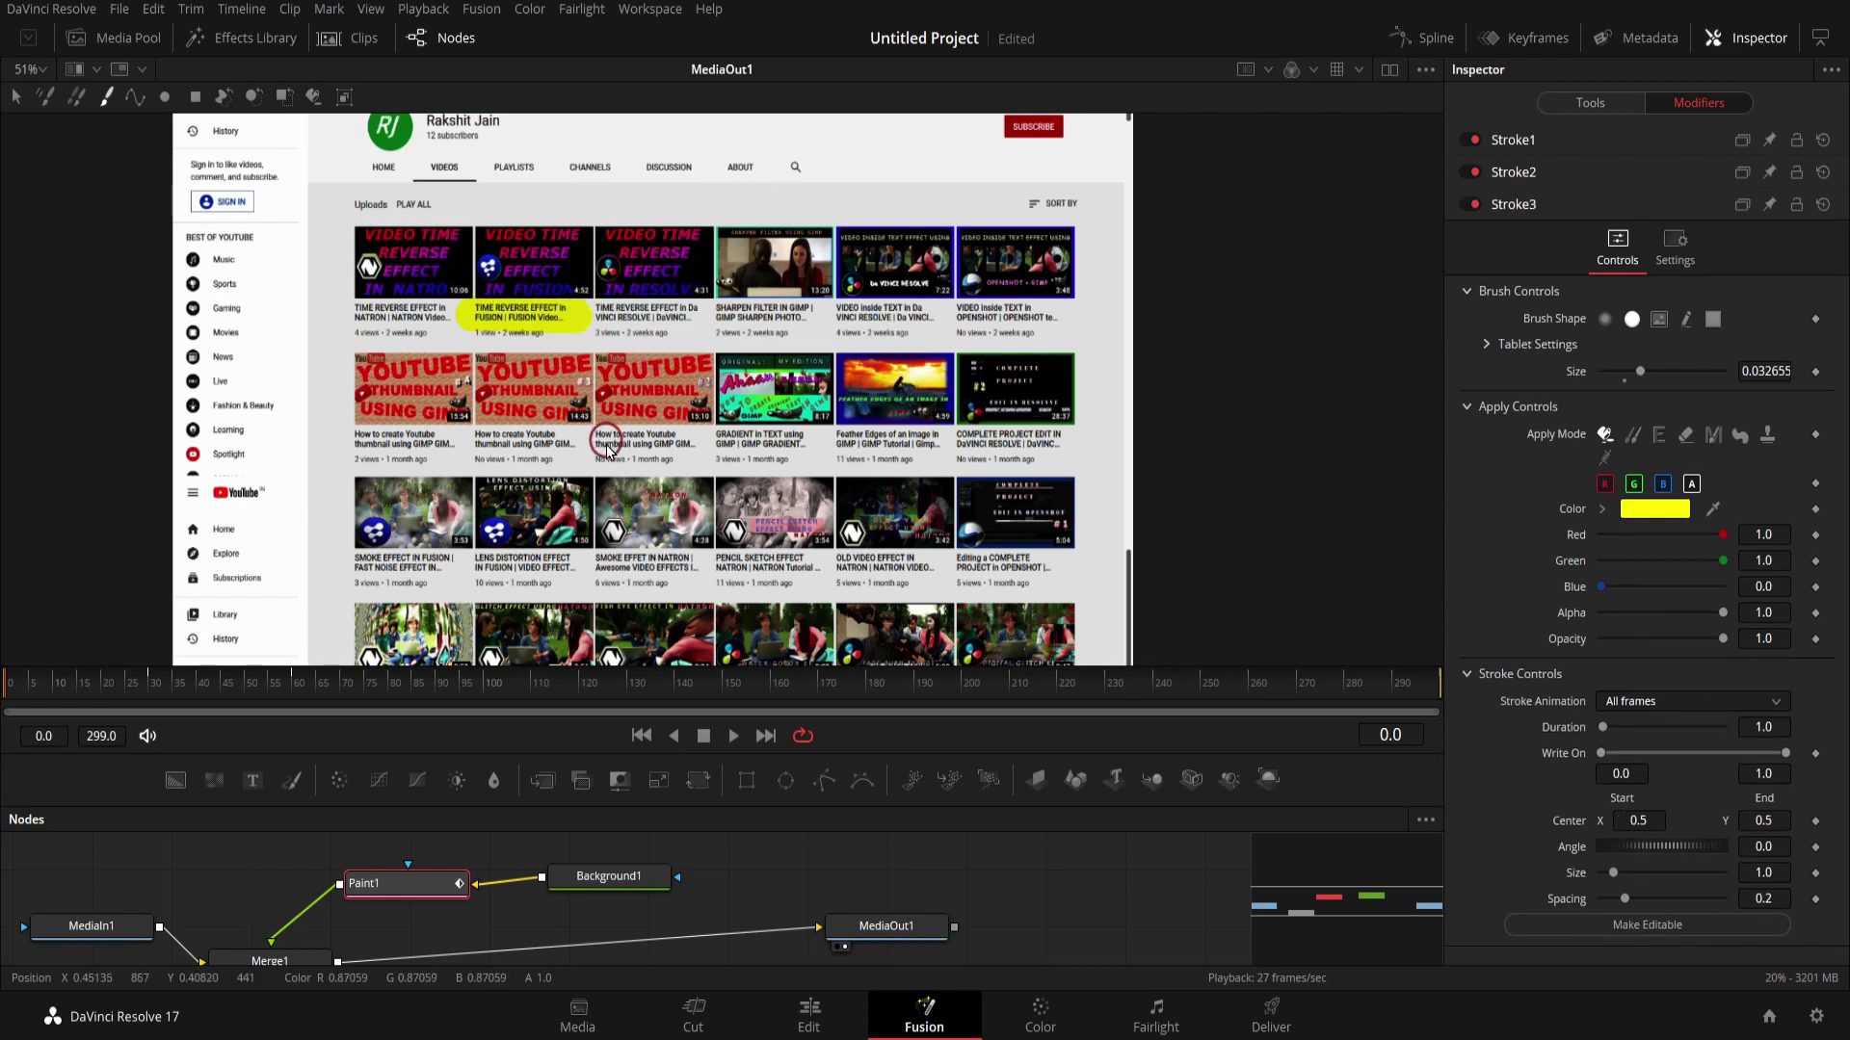
{"action": "left_click_drag", "start_coordinate": [598, 448], "coordinate": [715, 445]}
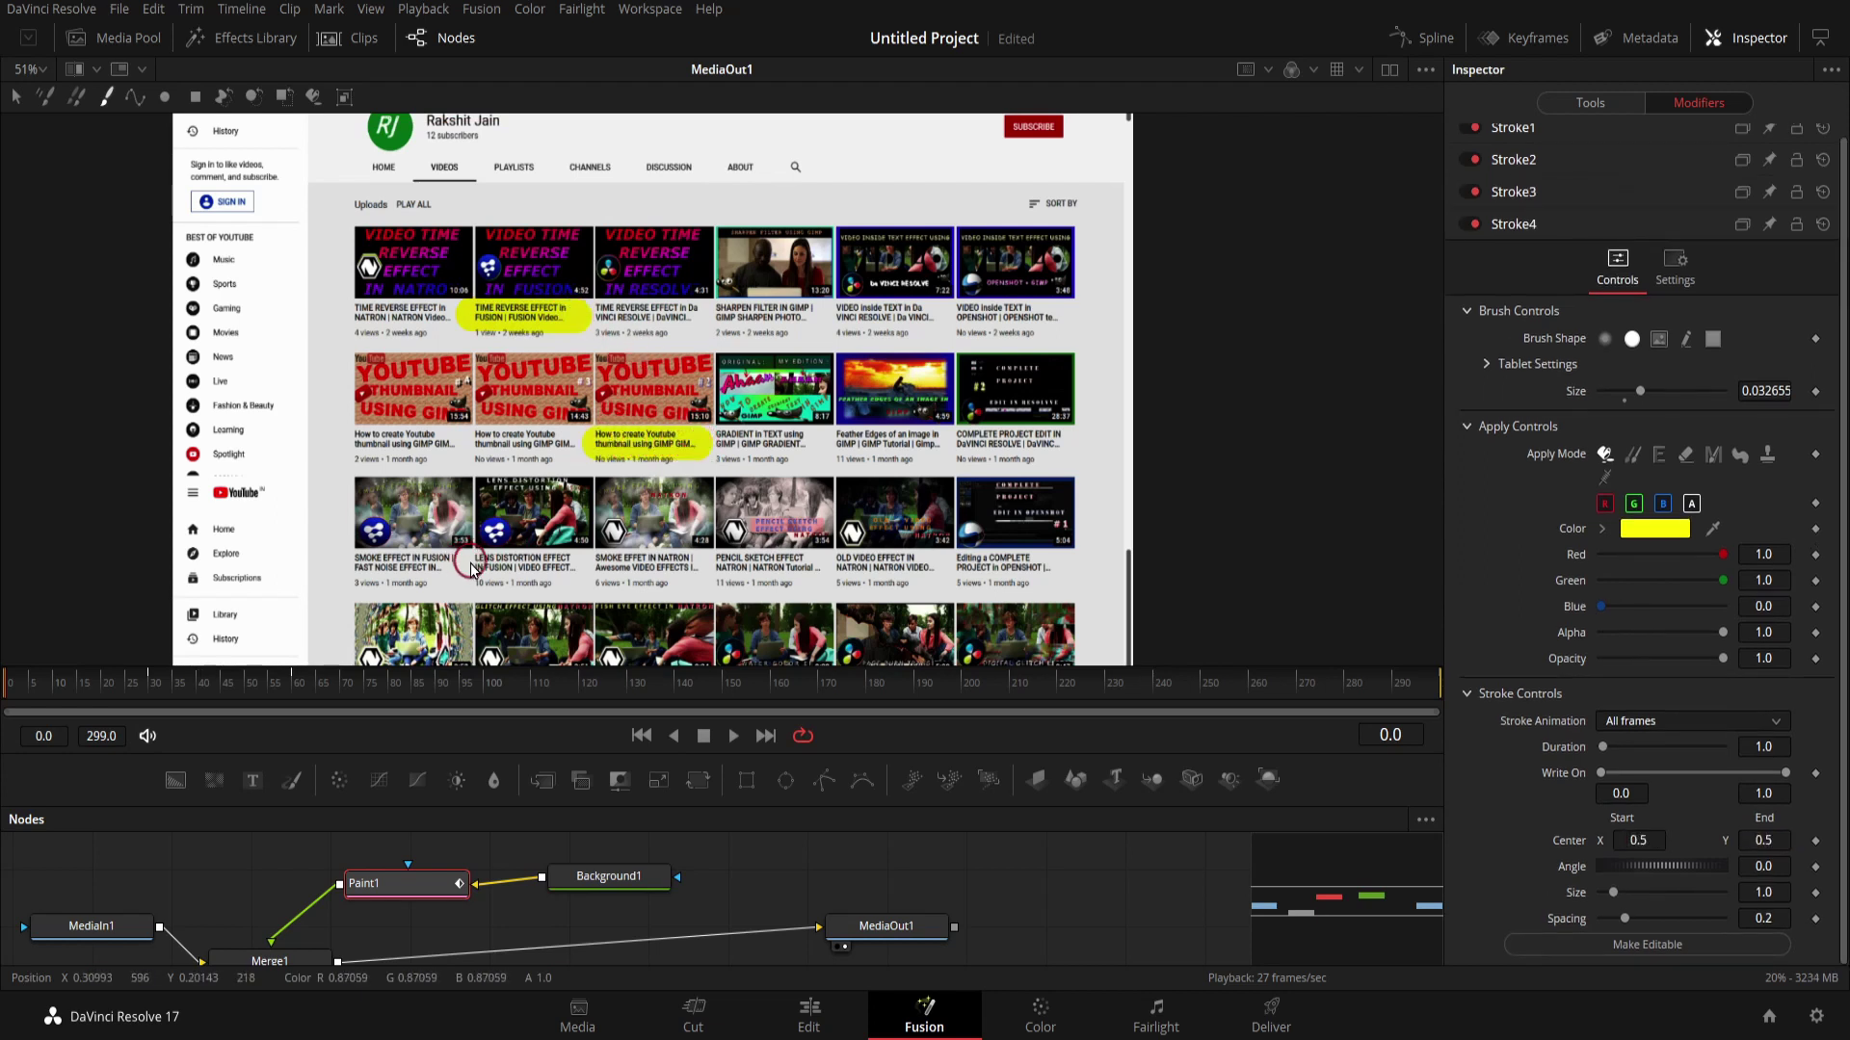
{"action": "left_click_drag", "start_coordinate": [482, 574], "coordinate": [582, 570]}
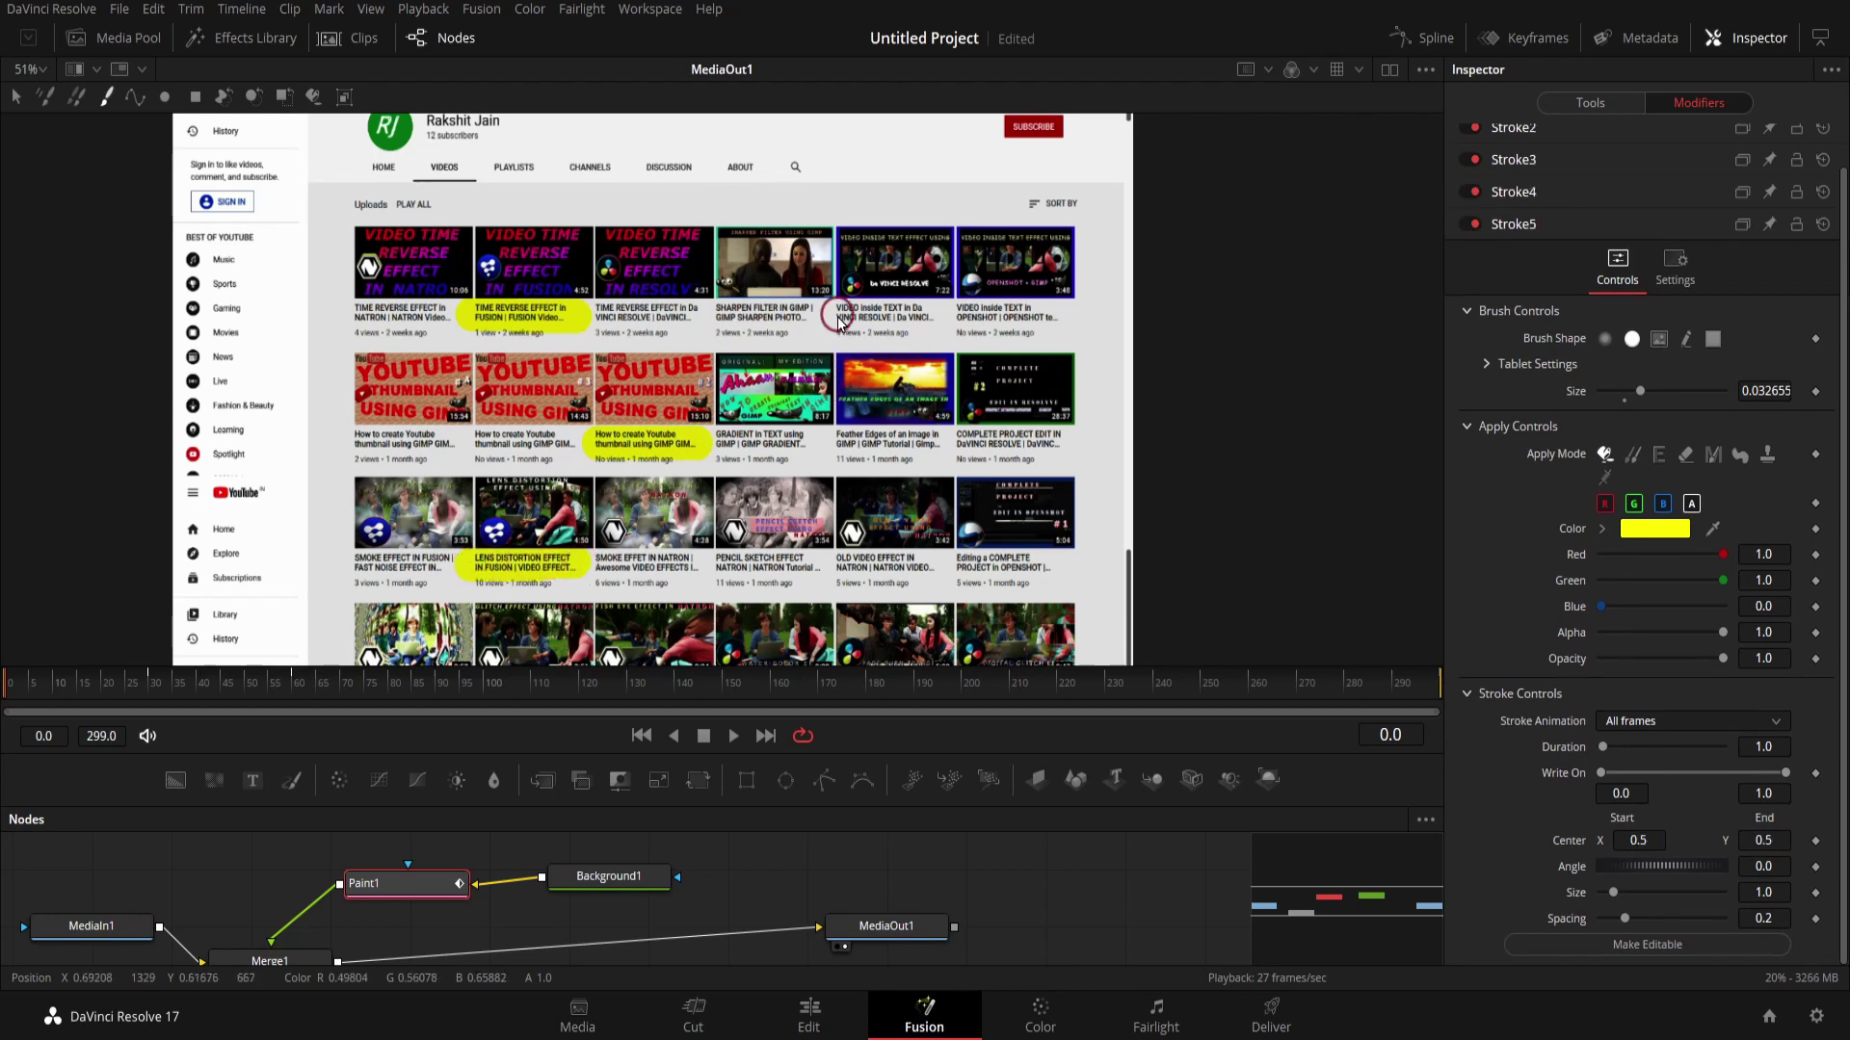
{"action": "left_click_drag", "start_coordinate": [834, 316], "coordinate": [953, 318]}
{"action": "left_click_drag", "start_coordinate": [961, 438], "coordinate": [1067, 449]}
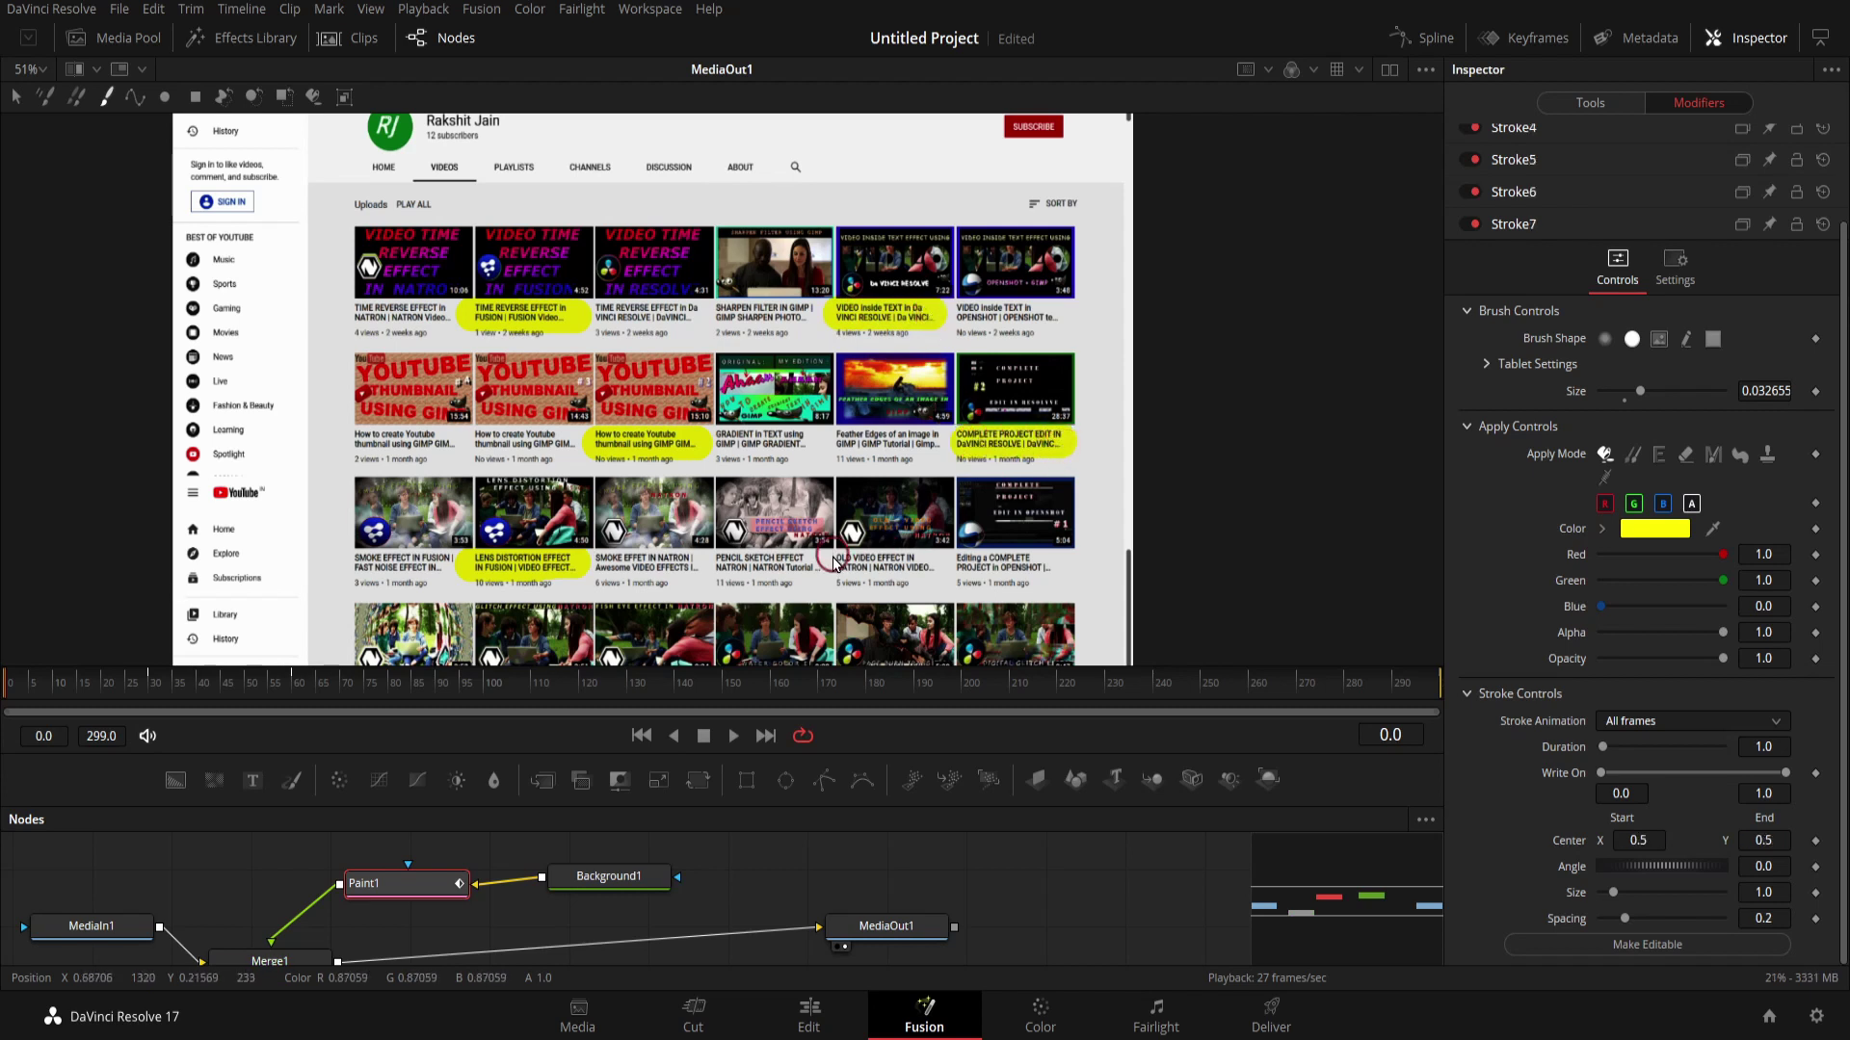
{"action": "left_click_drag", "start_coordinate": [836, 571], "coordinate": [940, 569]}
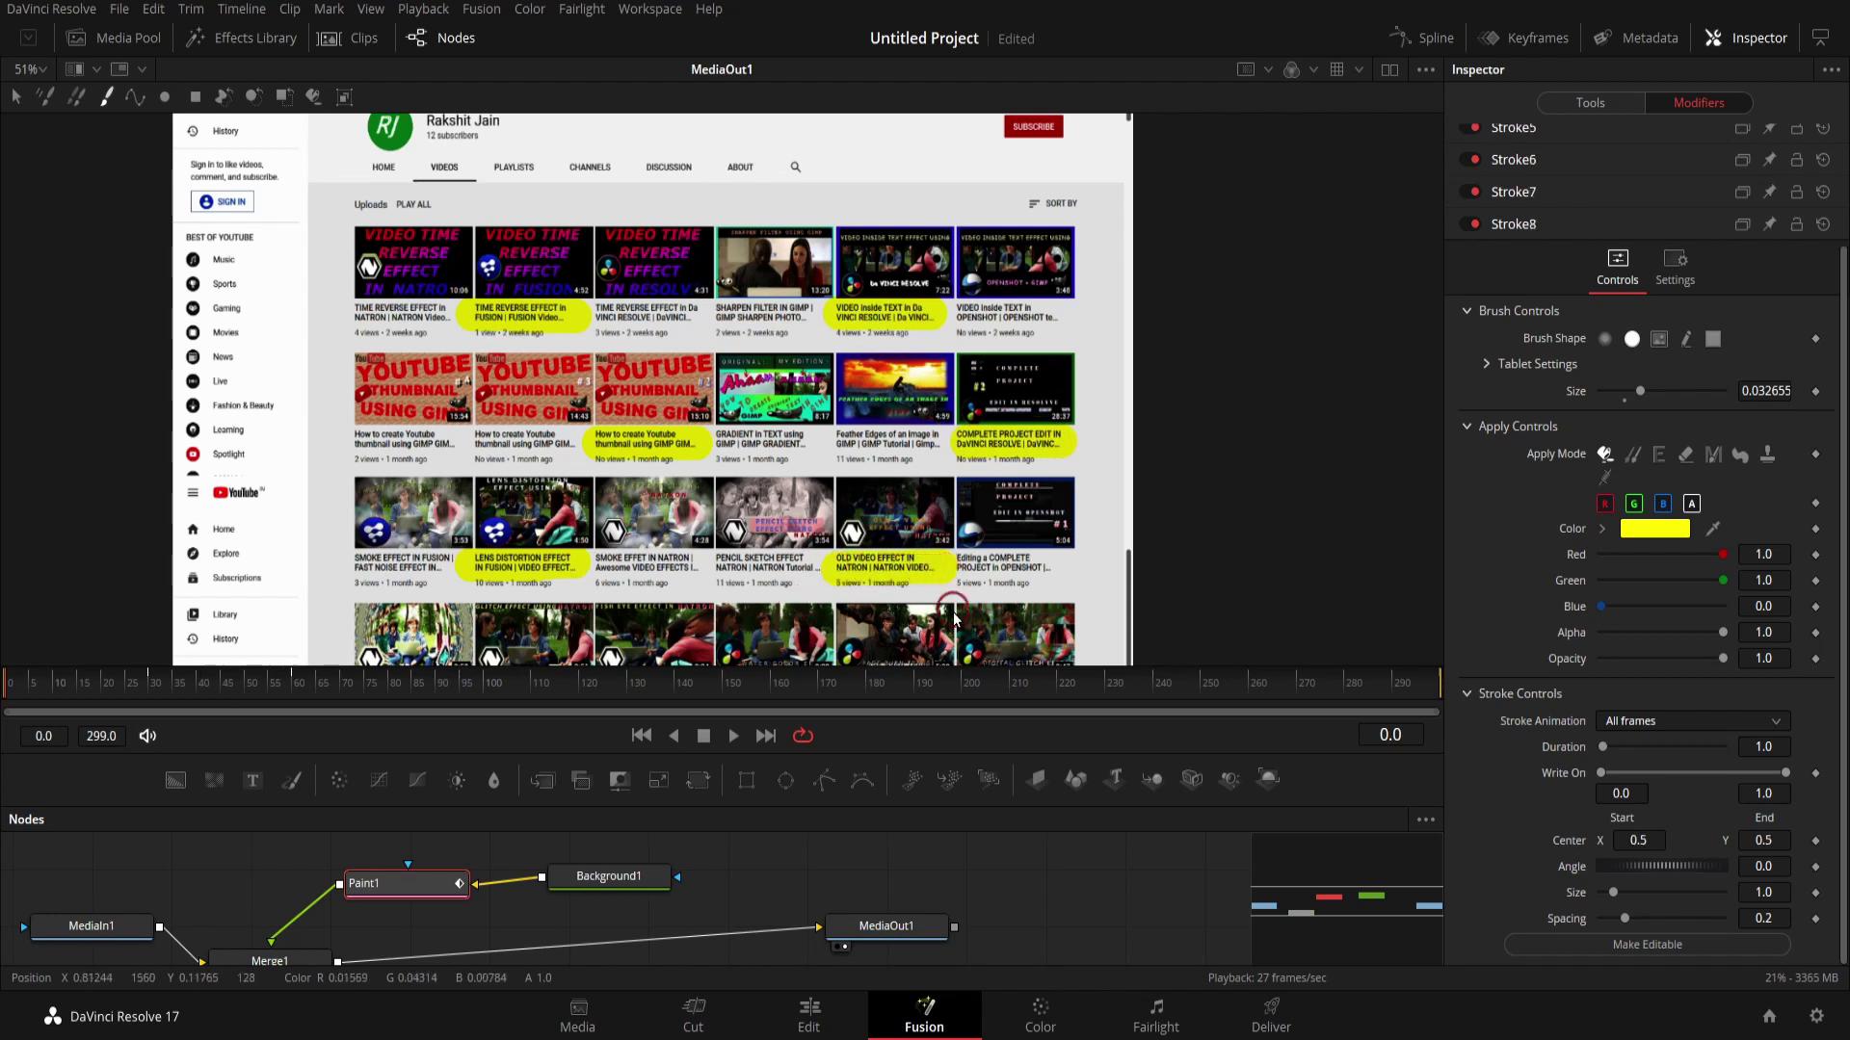
Keyframe Stroke7's Write On at frame 0 with its end value set to 0.
{"action": "left_click", "coordinate": [1529, 192]}
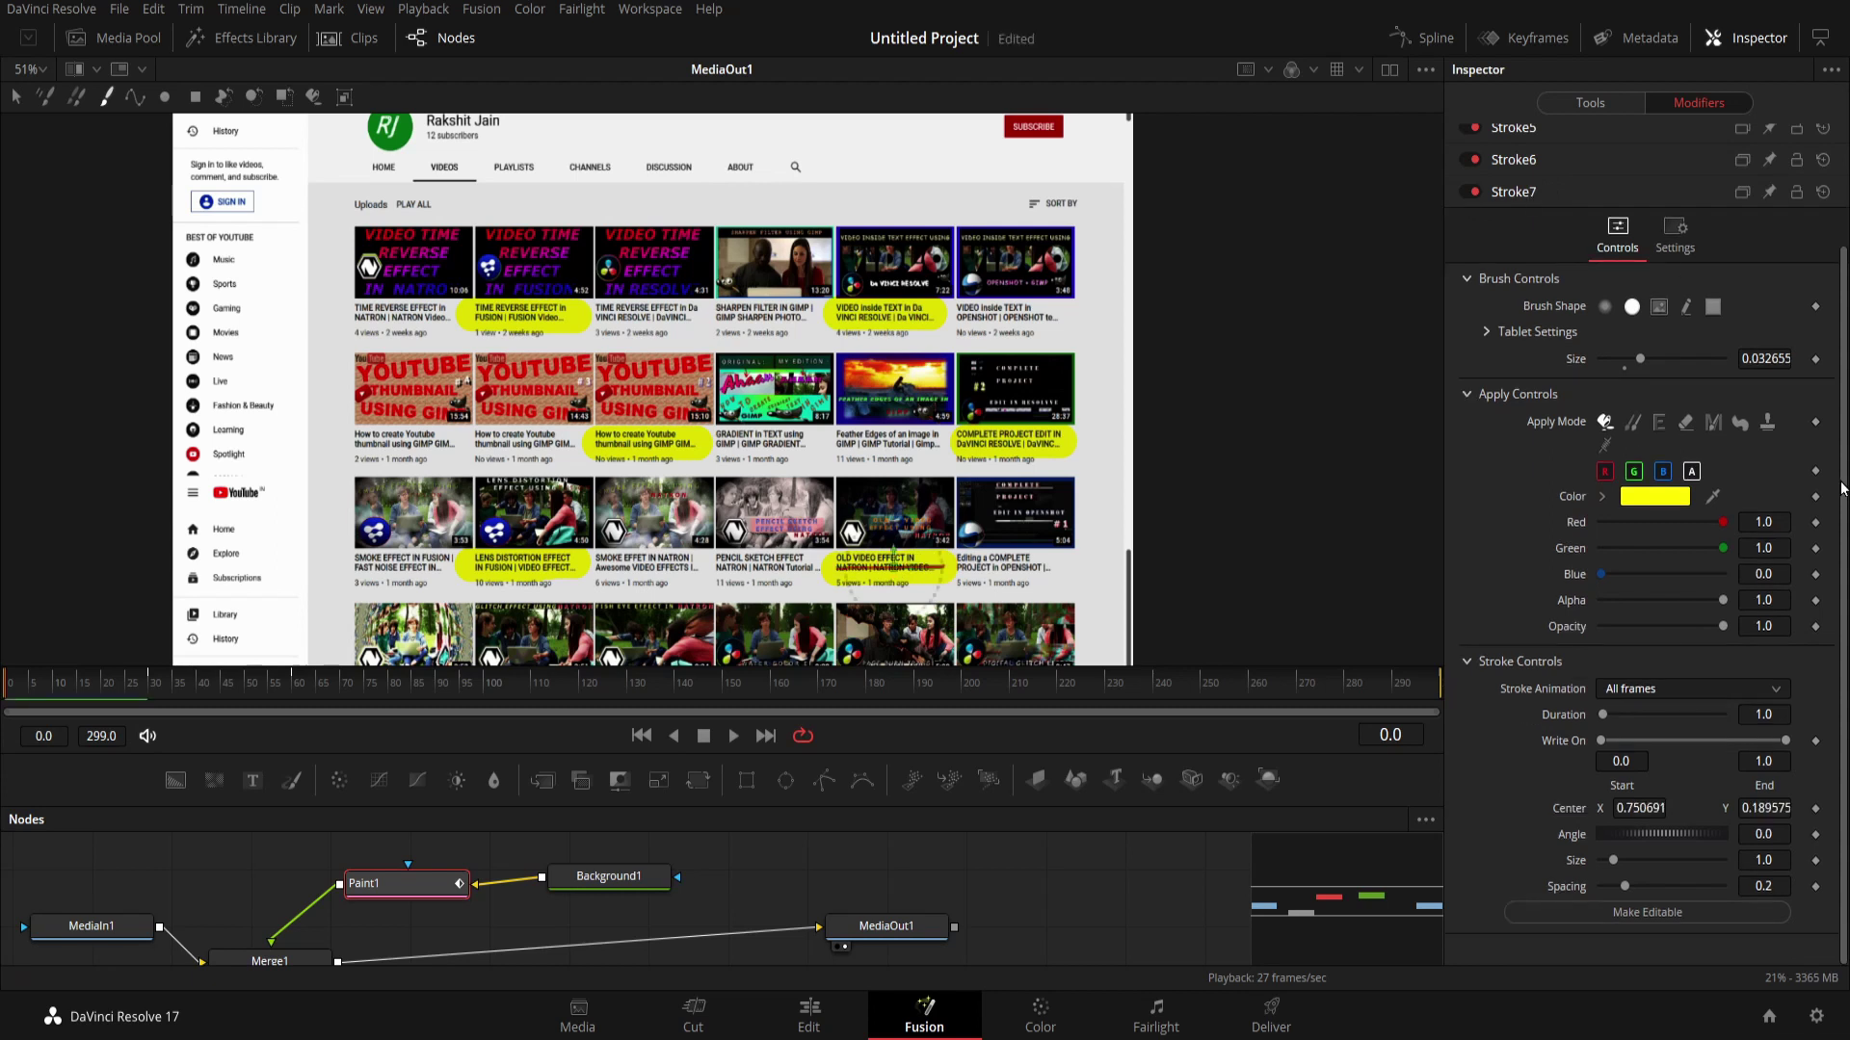
{"action": "left_click_drag", "start_coordinate": [1840, 487], "coordinate": [1836, 348]}
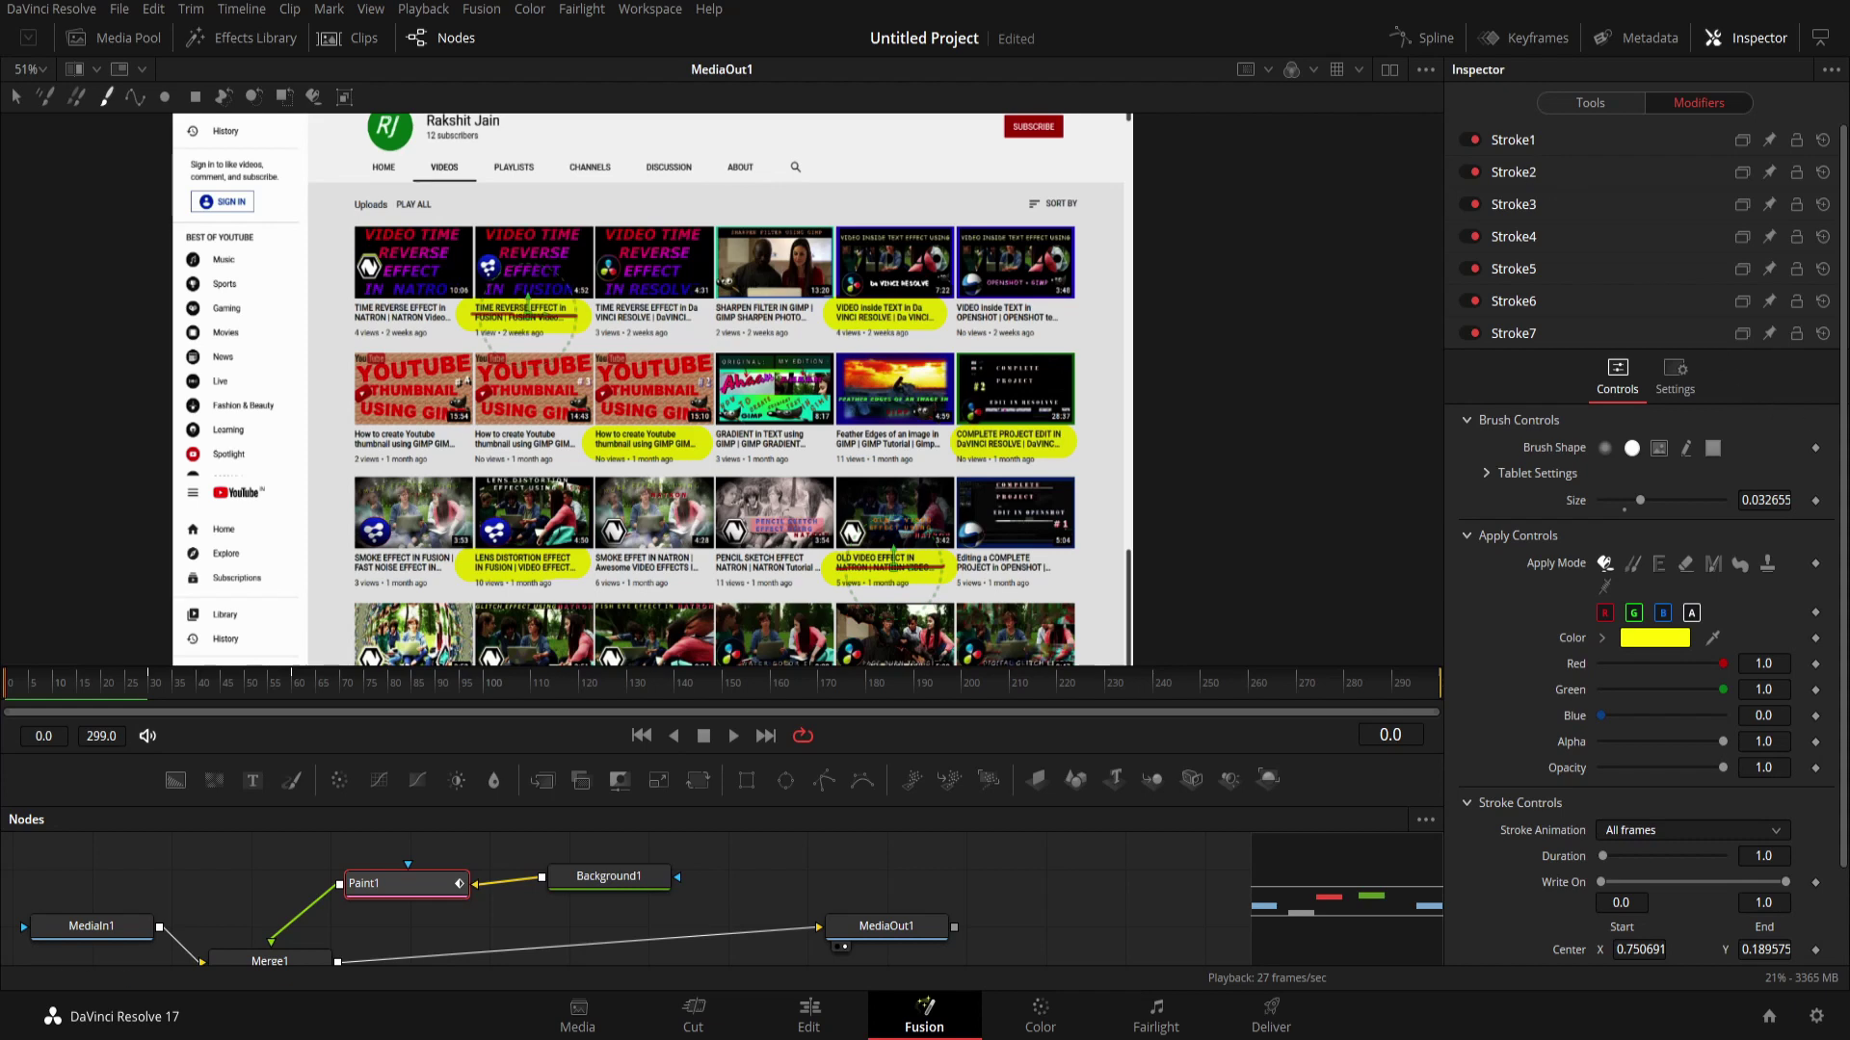
{"action": "scroll", "coordinate": [1847, 535], "scroll_direction": "down", "scroll_amount": 2}
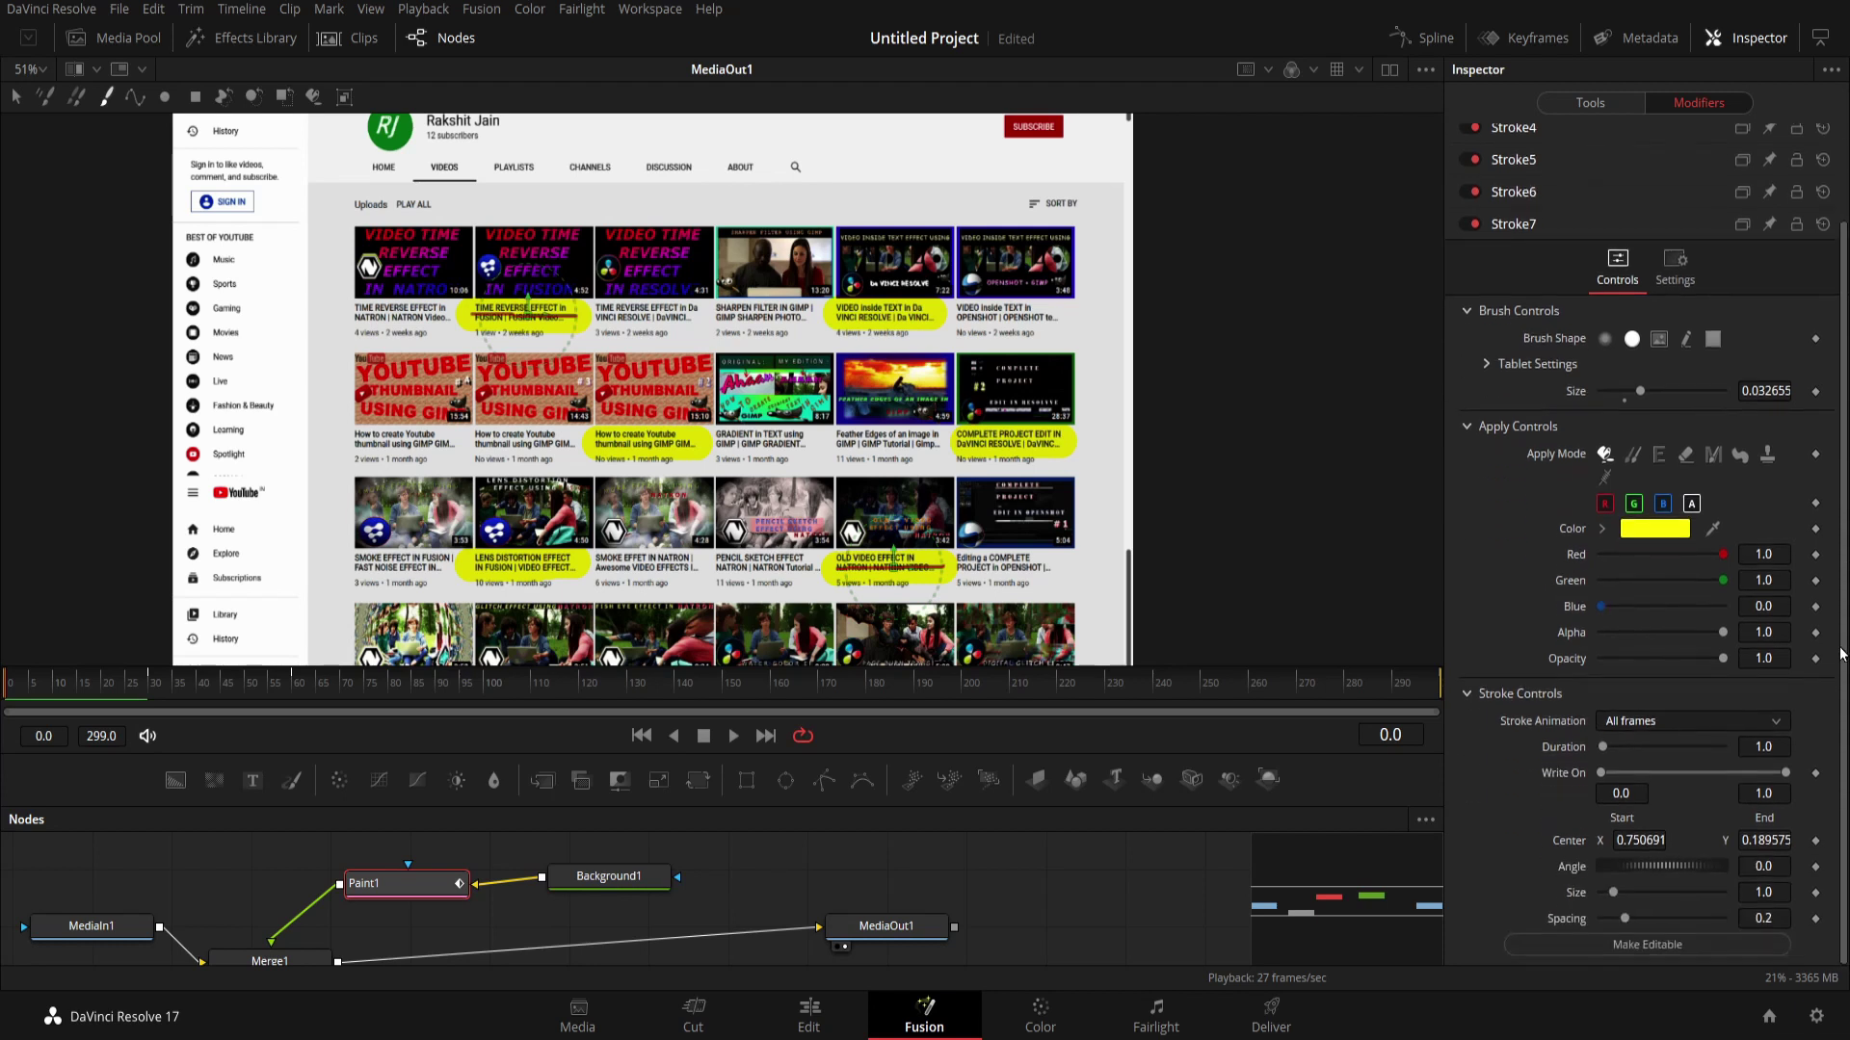
{"action": "left_click", "coordinate": [1815, 773]}
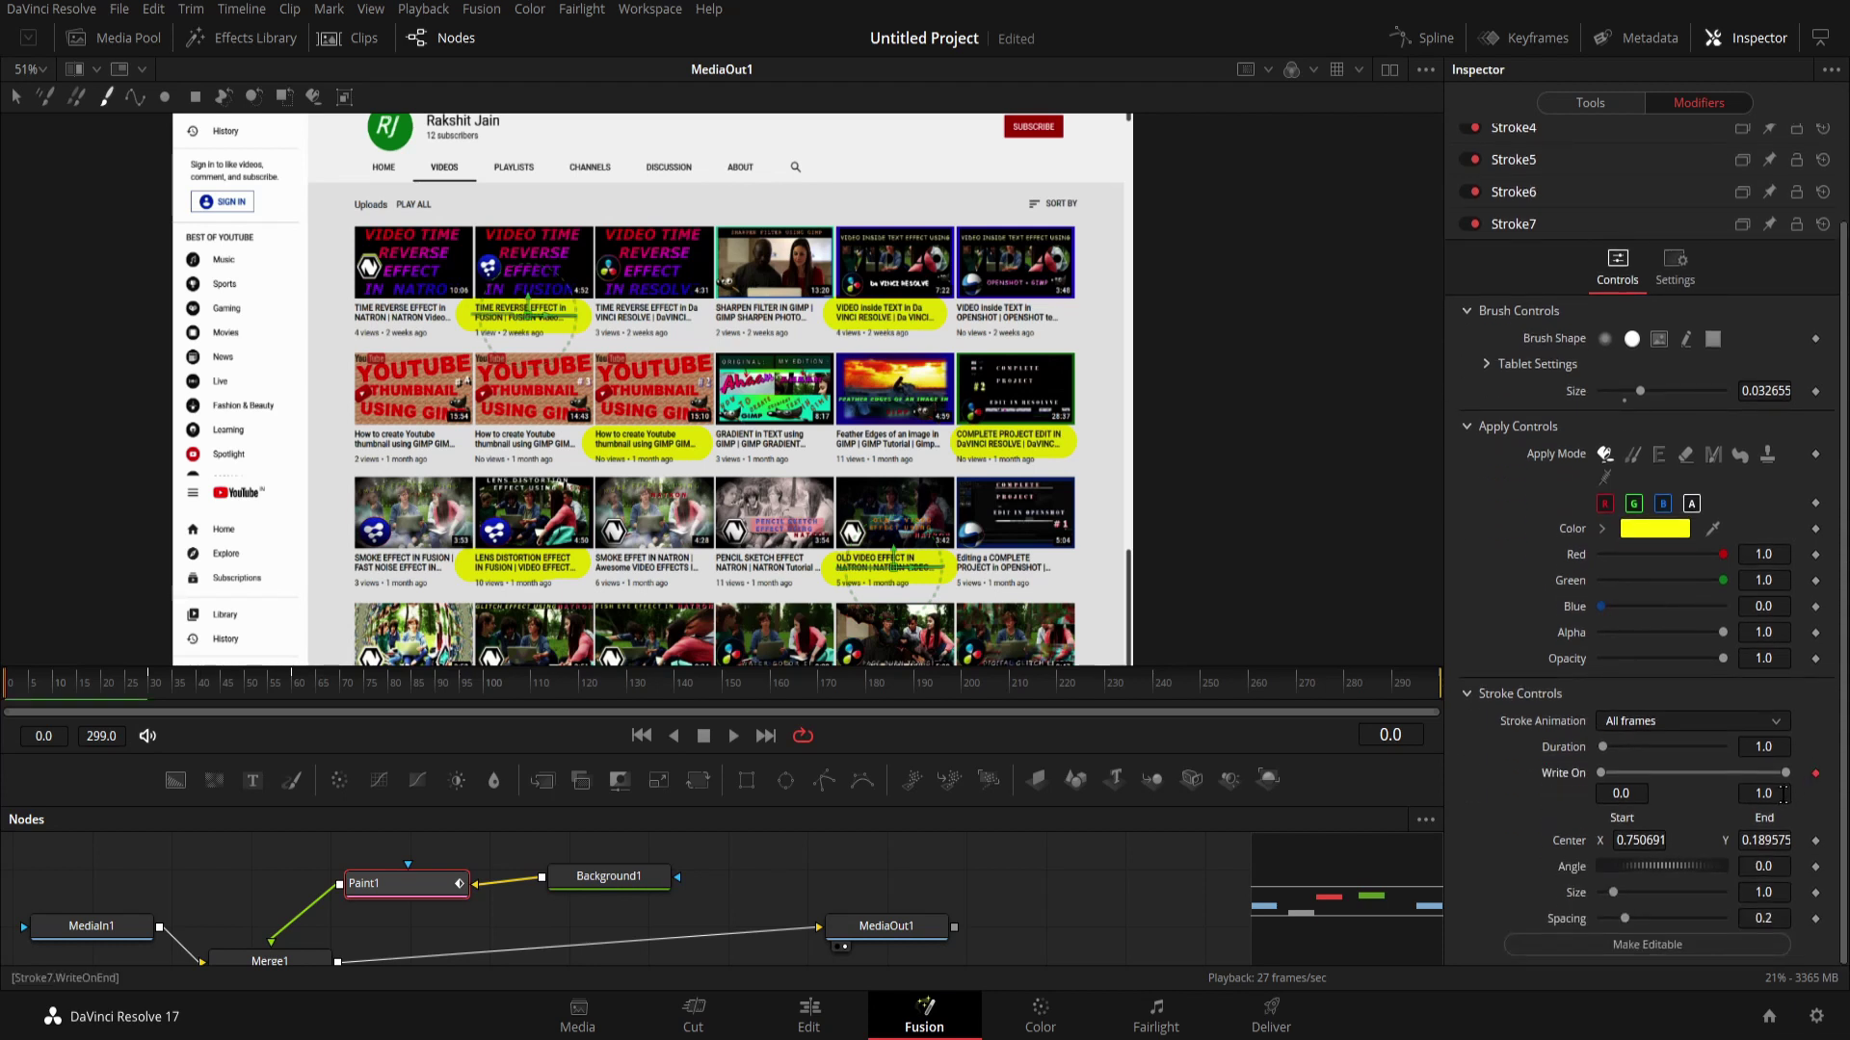
{"action": "left_click", "coordinate": [1780, 793]}
{"action": "type", "text": "0"}
{"action": "key", "text": "Tab"}
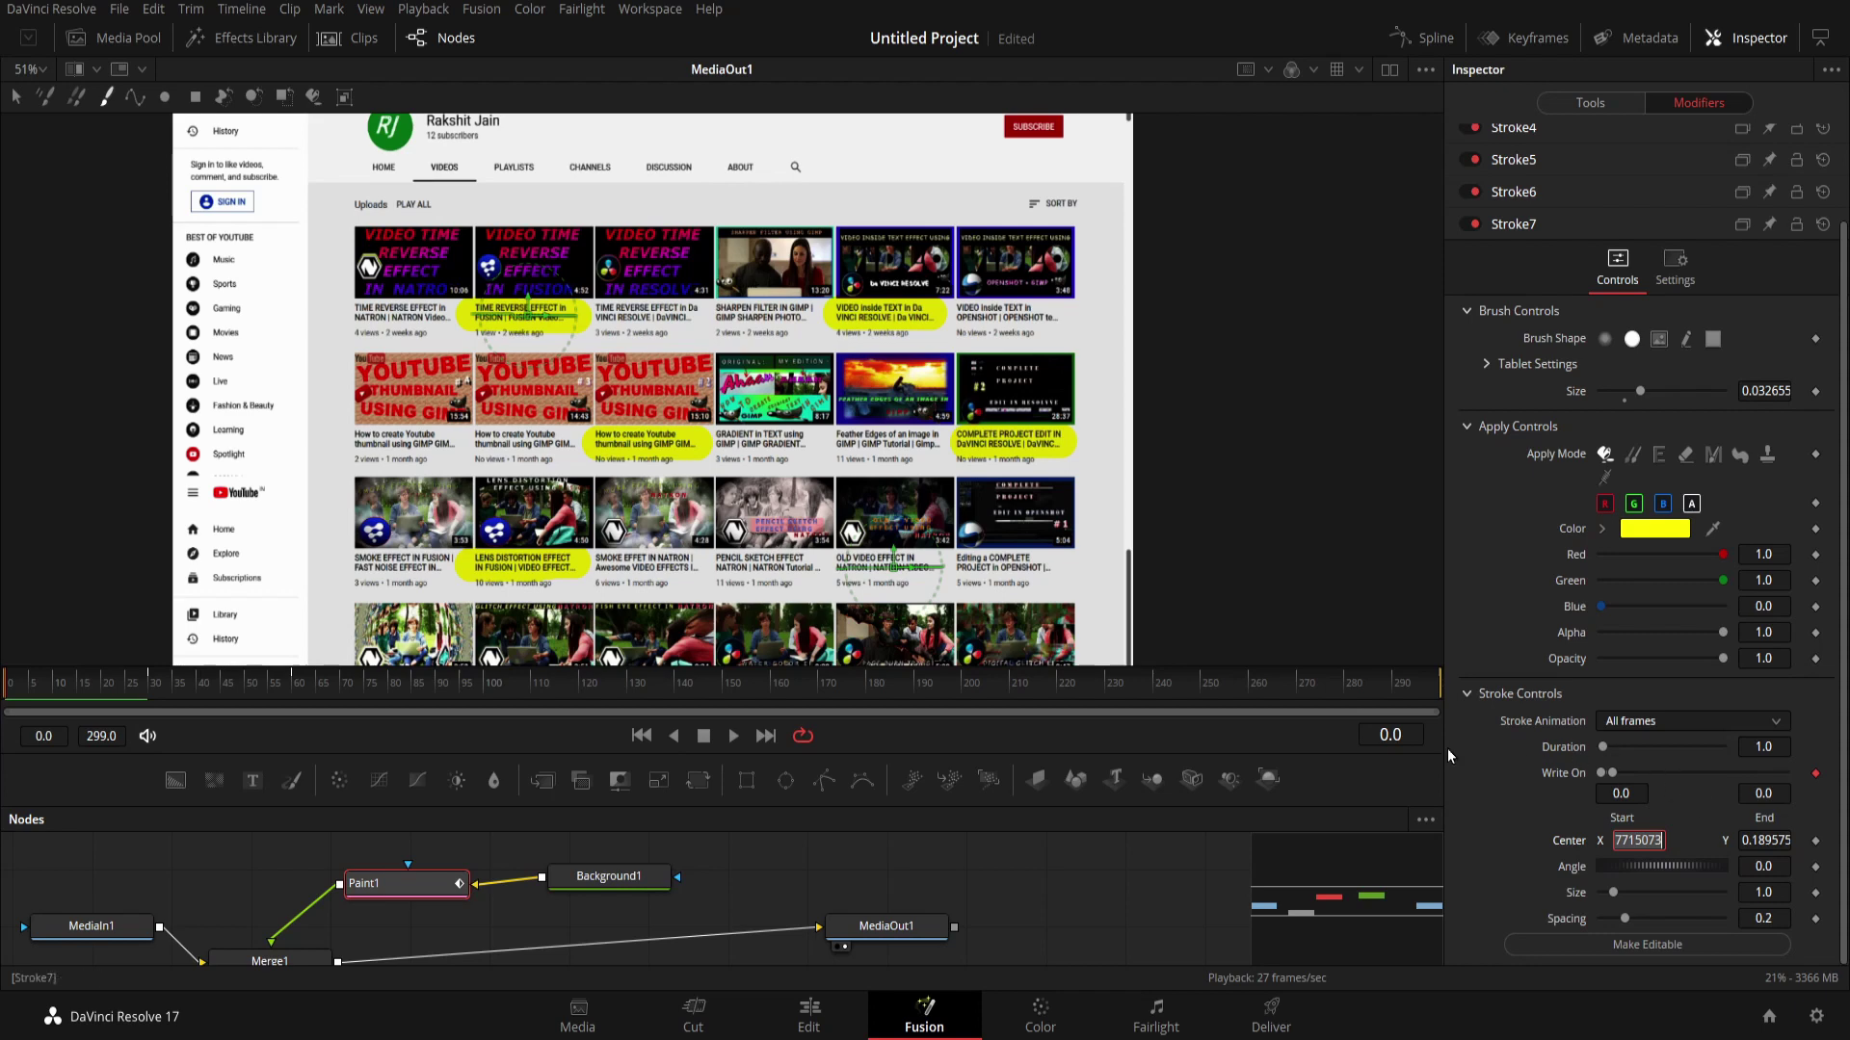
Go to frame 55 and add a Write On keyframe for Stroke7, keeping the end value at 0.
{"action": "left_click", "coordinate": [1409, 734]}
{"action": "type", "text": "55"}
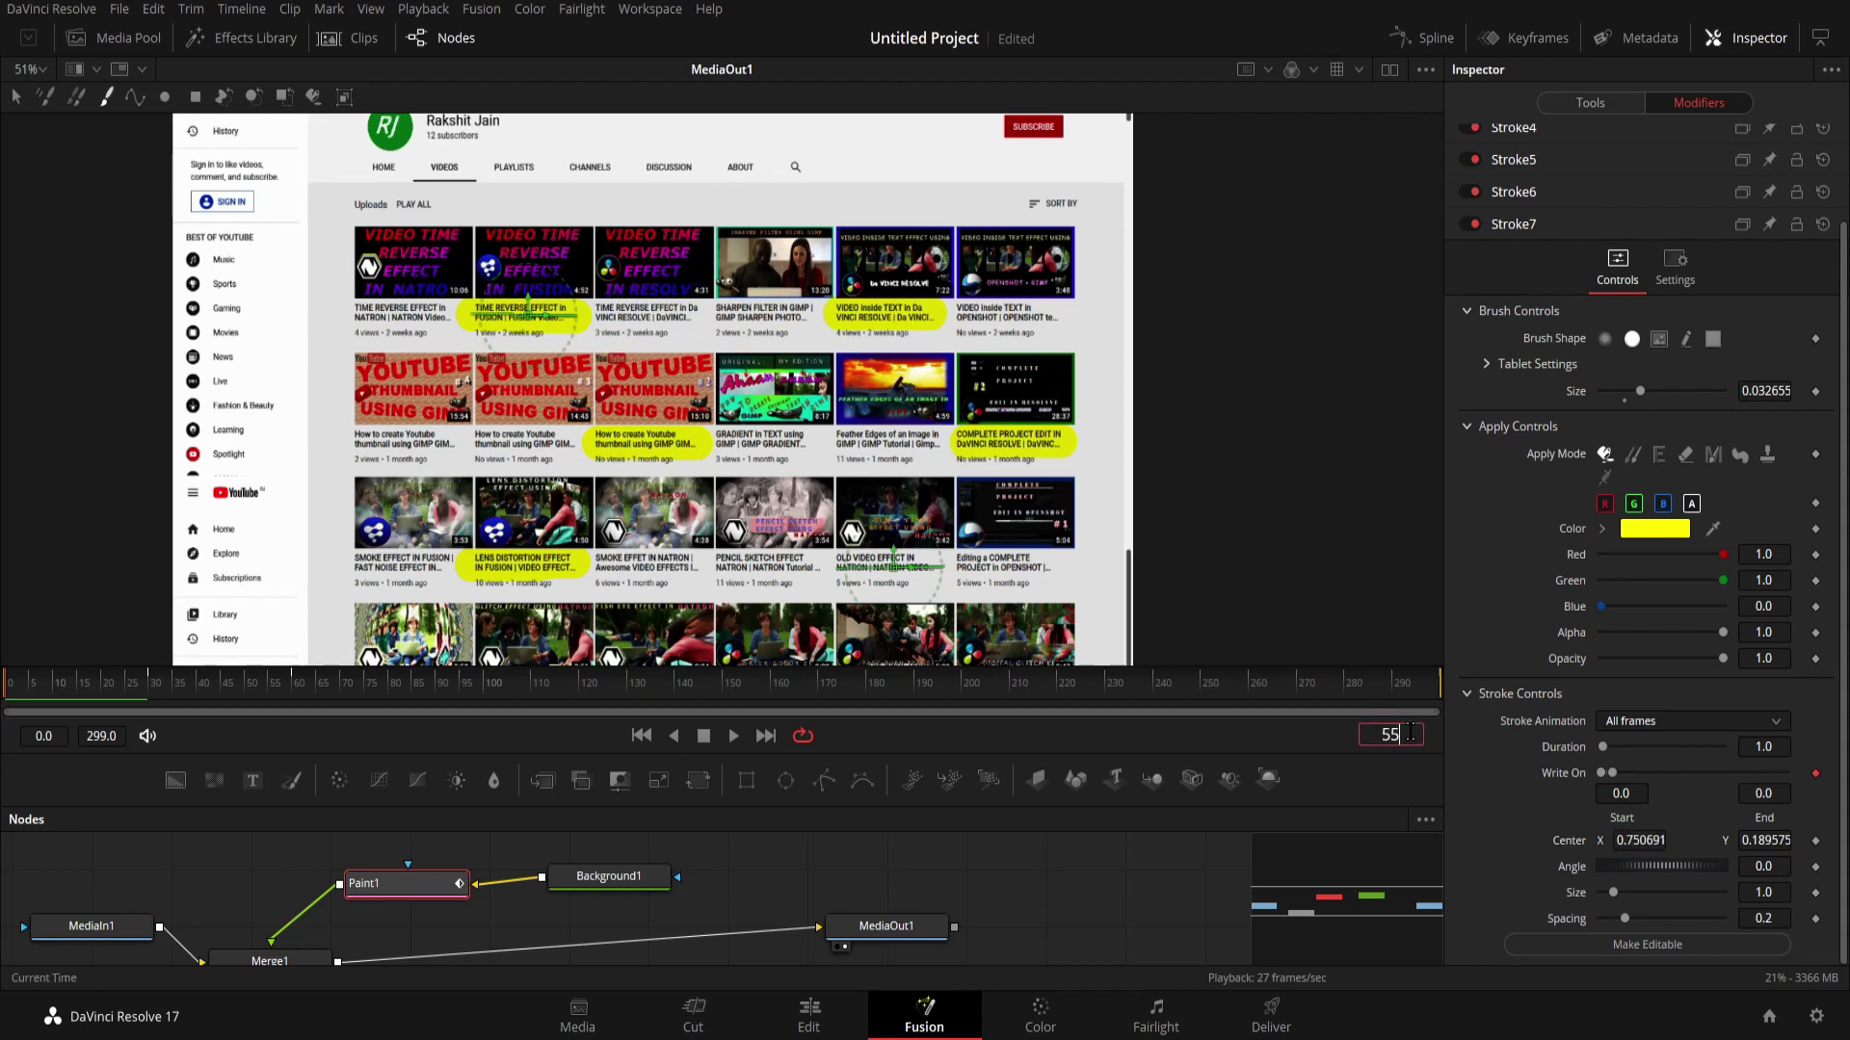
{"action": "key", "text": "Return"}
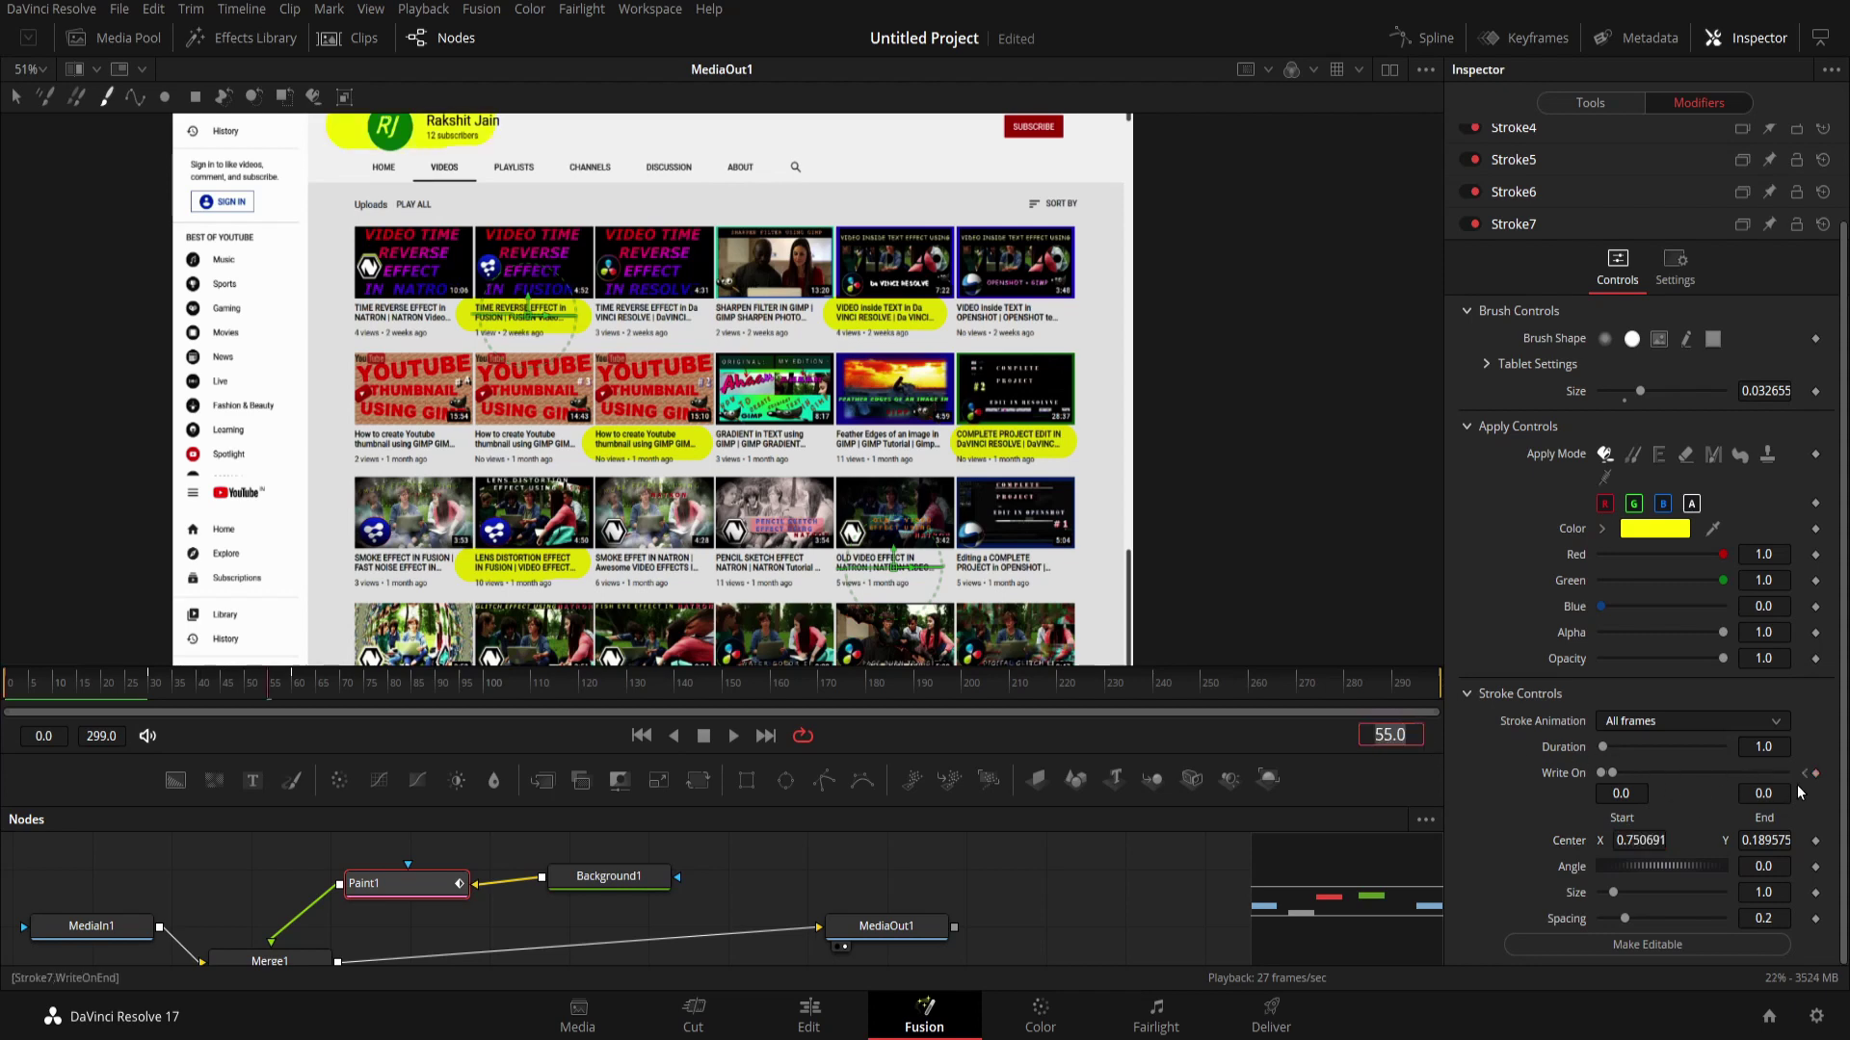
{"action": "left_click", "coordinate": [1576, 788]}
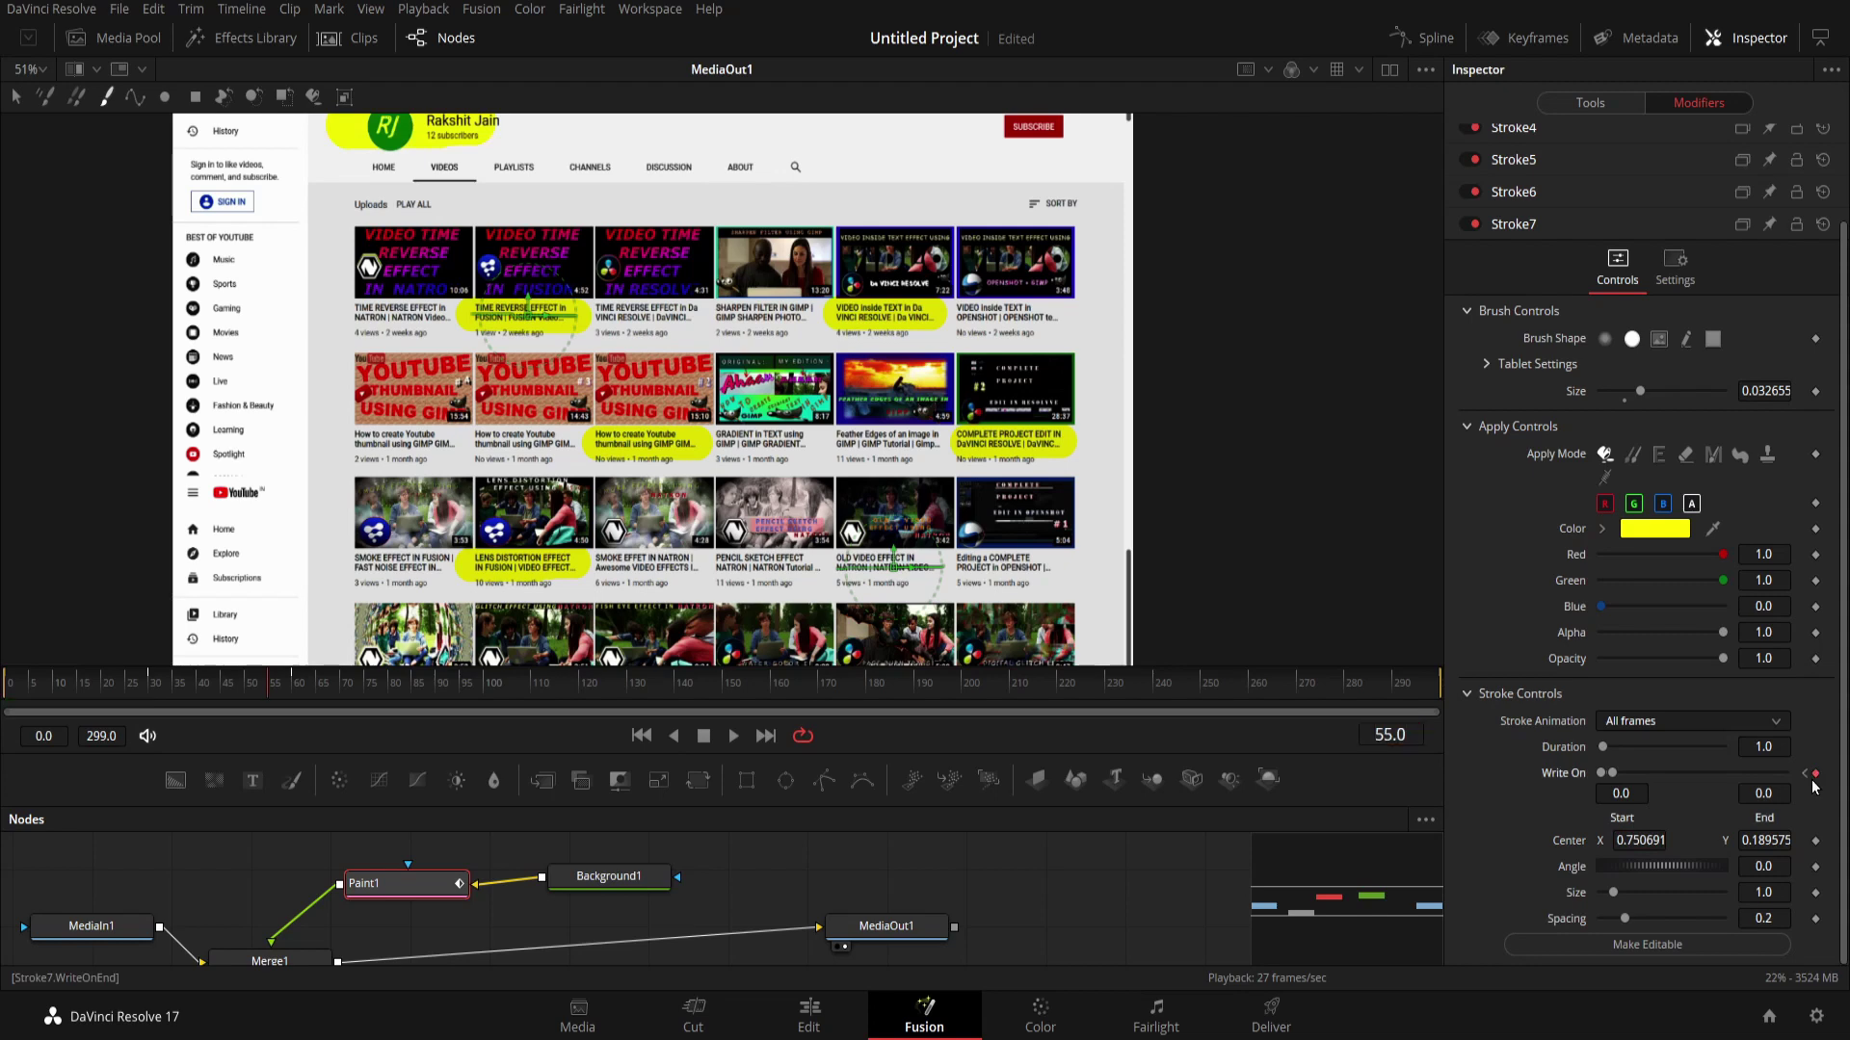
Go to frame 90 and set Stroke7's Write On end to 1.
{"action": "left_click", "coordinate": [1416, 733]}
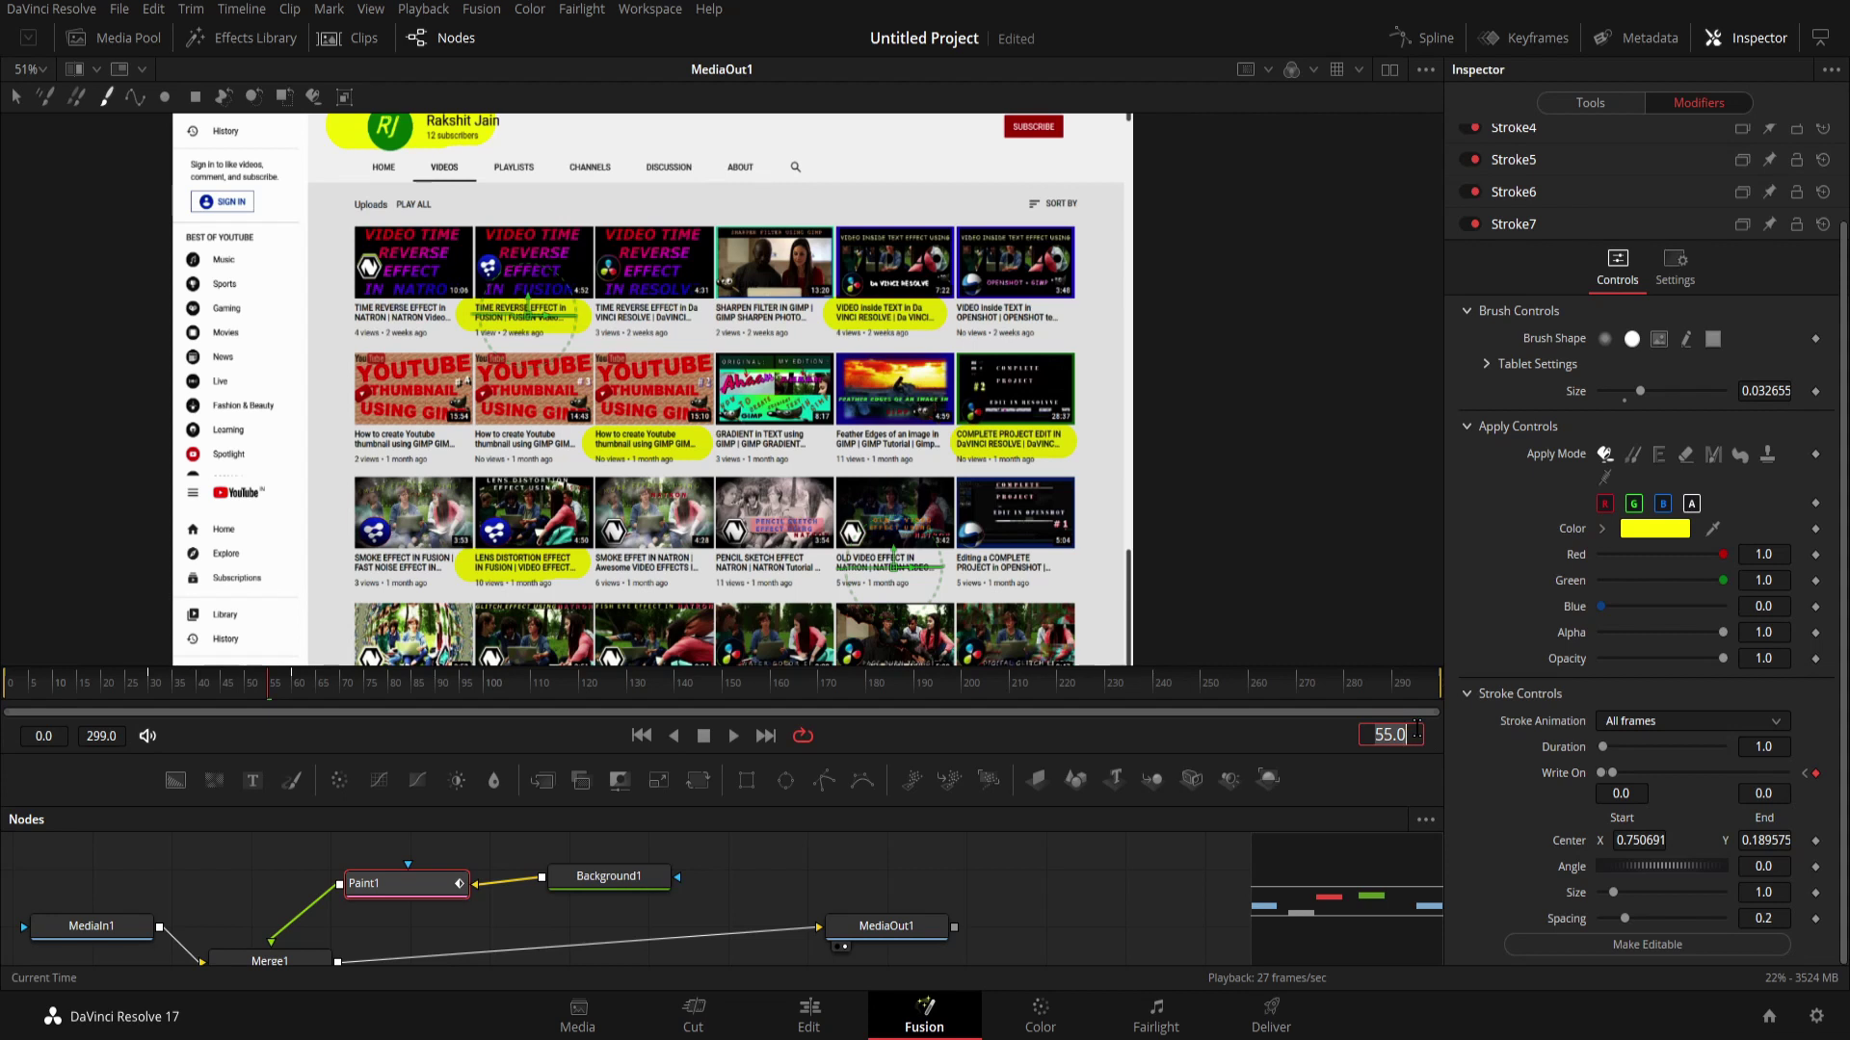
{"action": "type", "text": "90"}
{"action": "key", "text": "Return"}
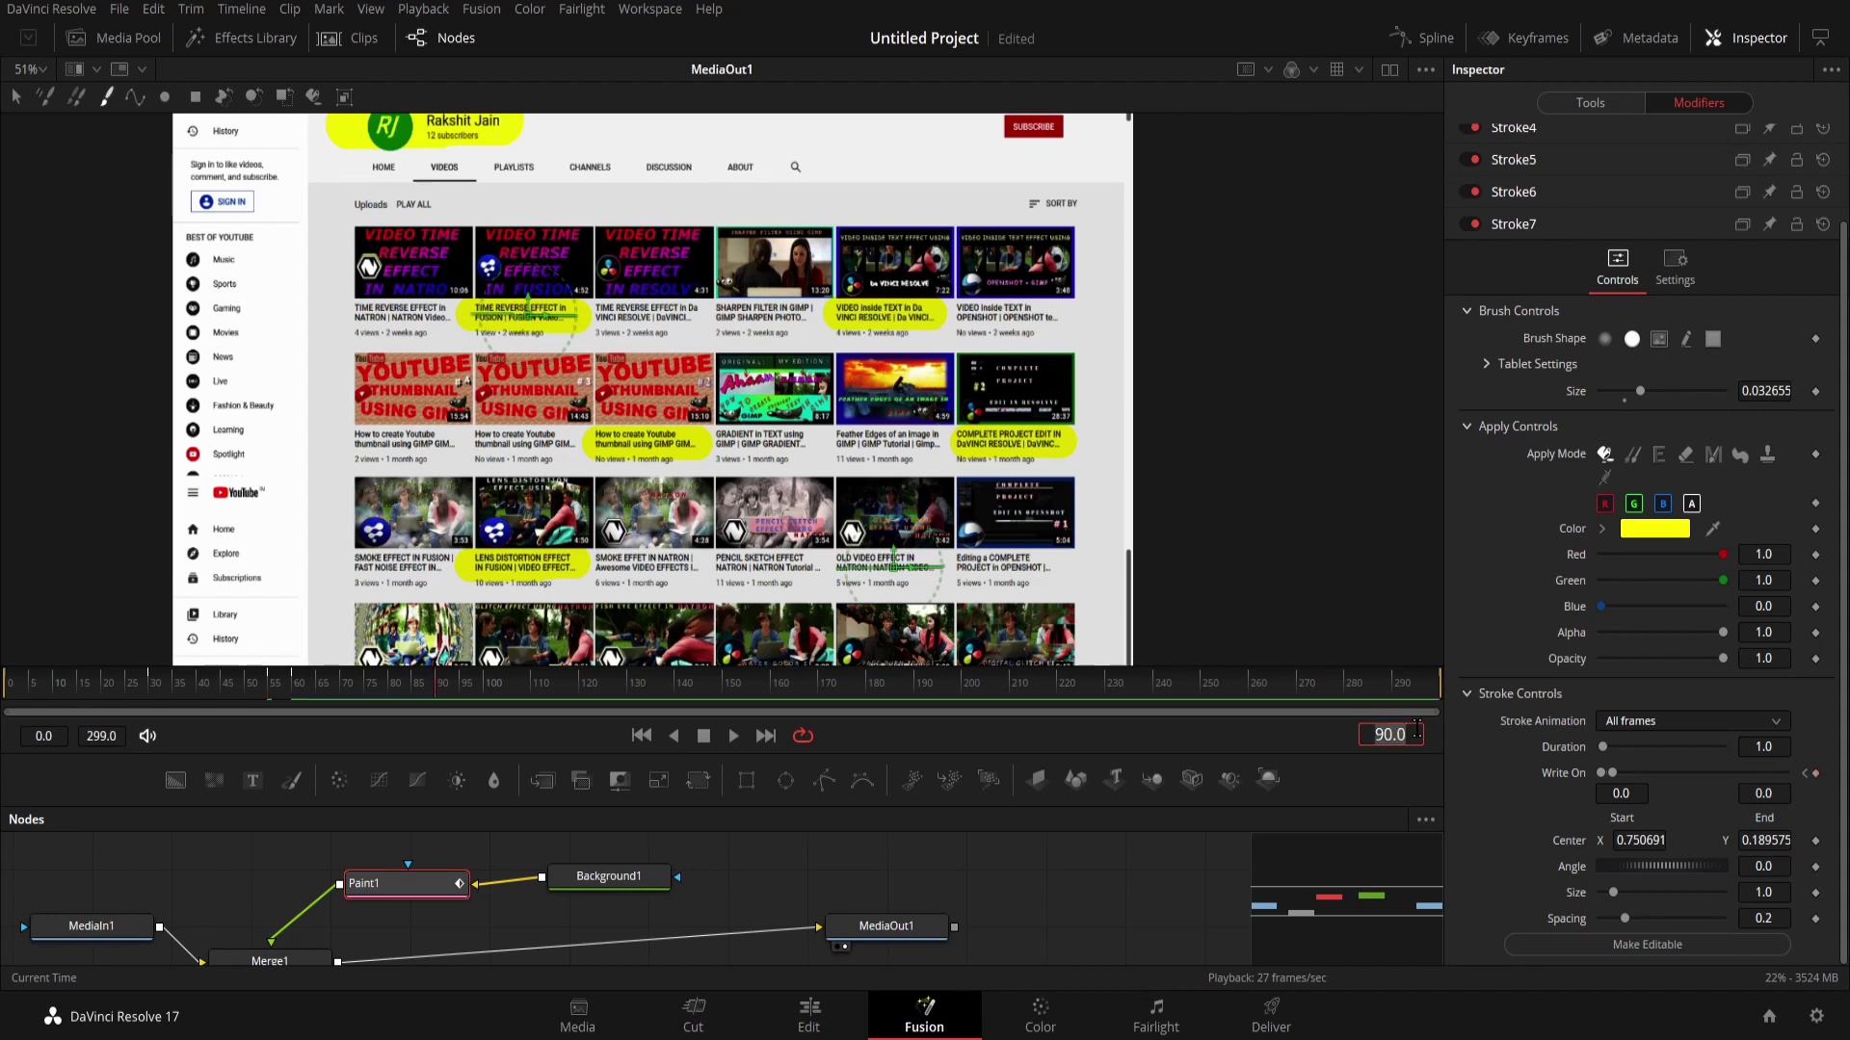
{"action": "left_click", "coordinate": [1756, 795]}
{"action": "type", "text": "1"}
{"action": "key", "text": "Tab"}
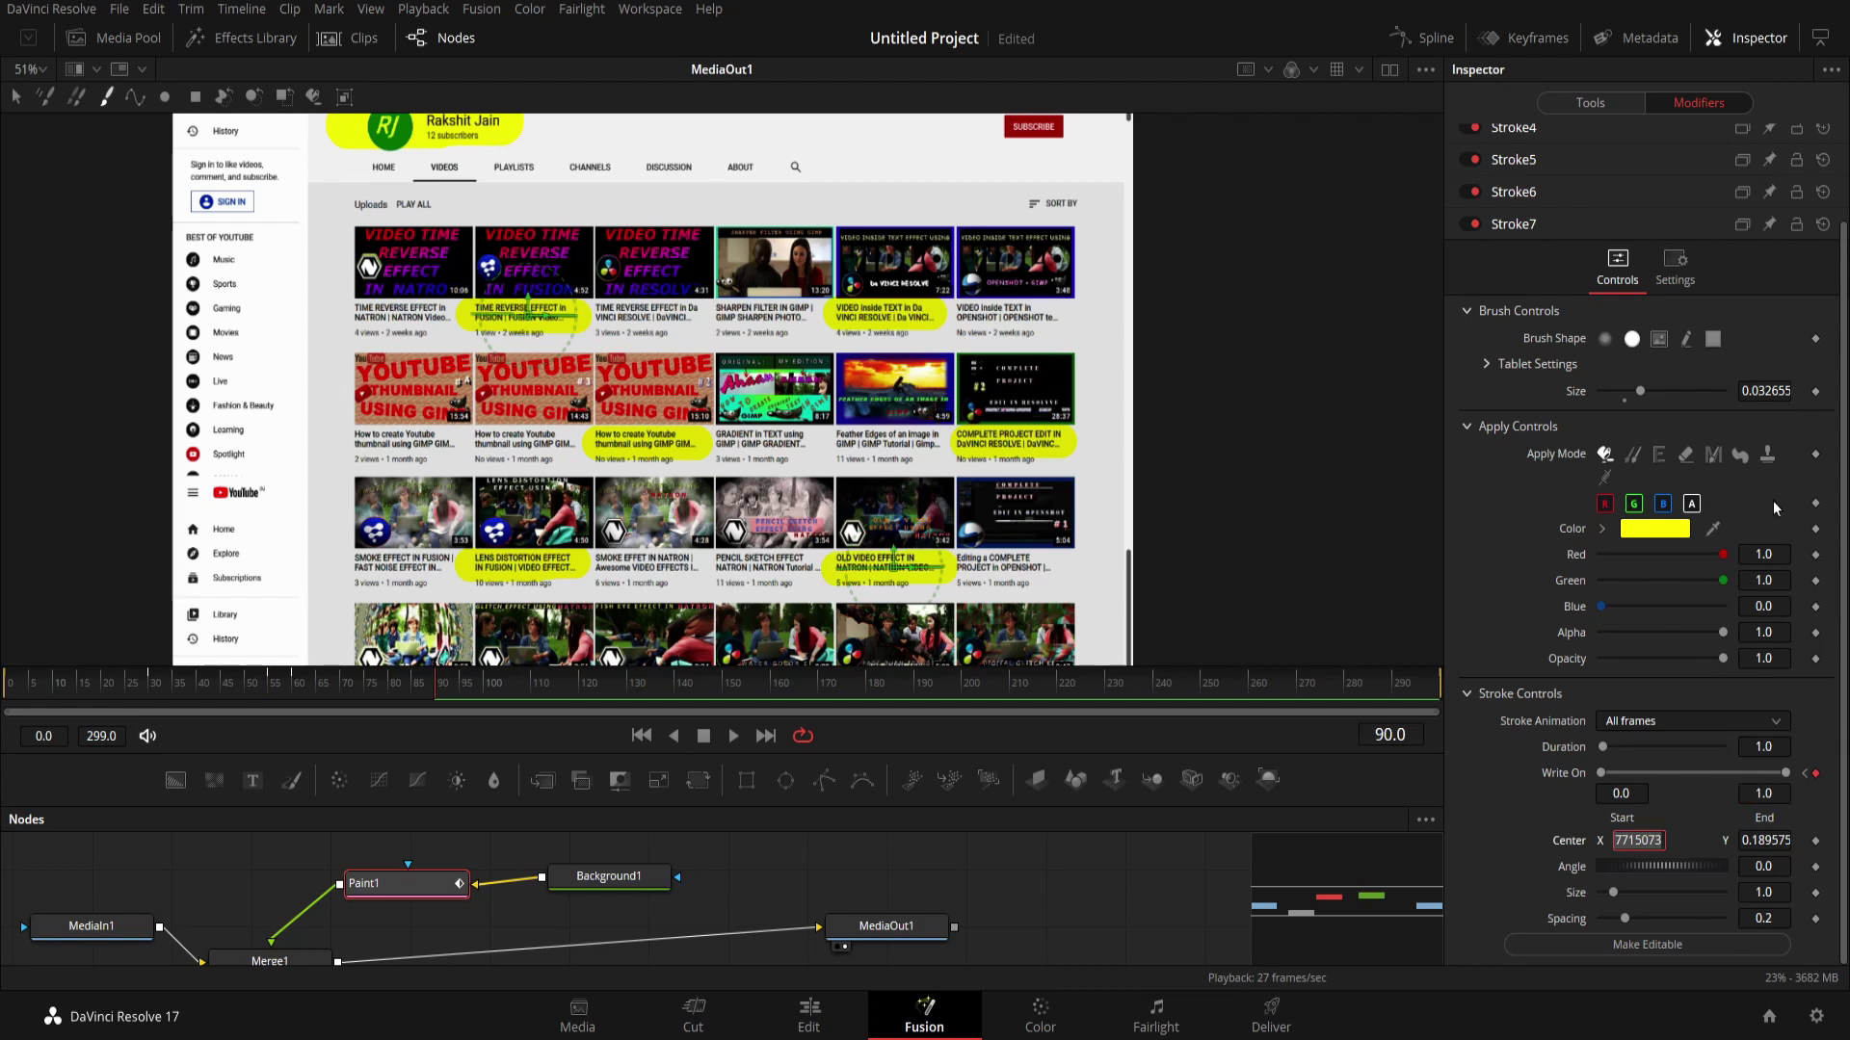
{"action": "left_click_drag", "start_coordinate": [1842, 321], "coordinate": [1809, 171]}
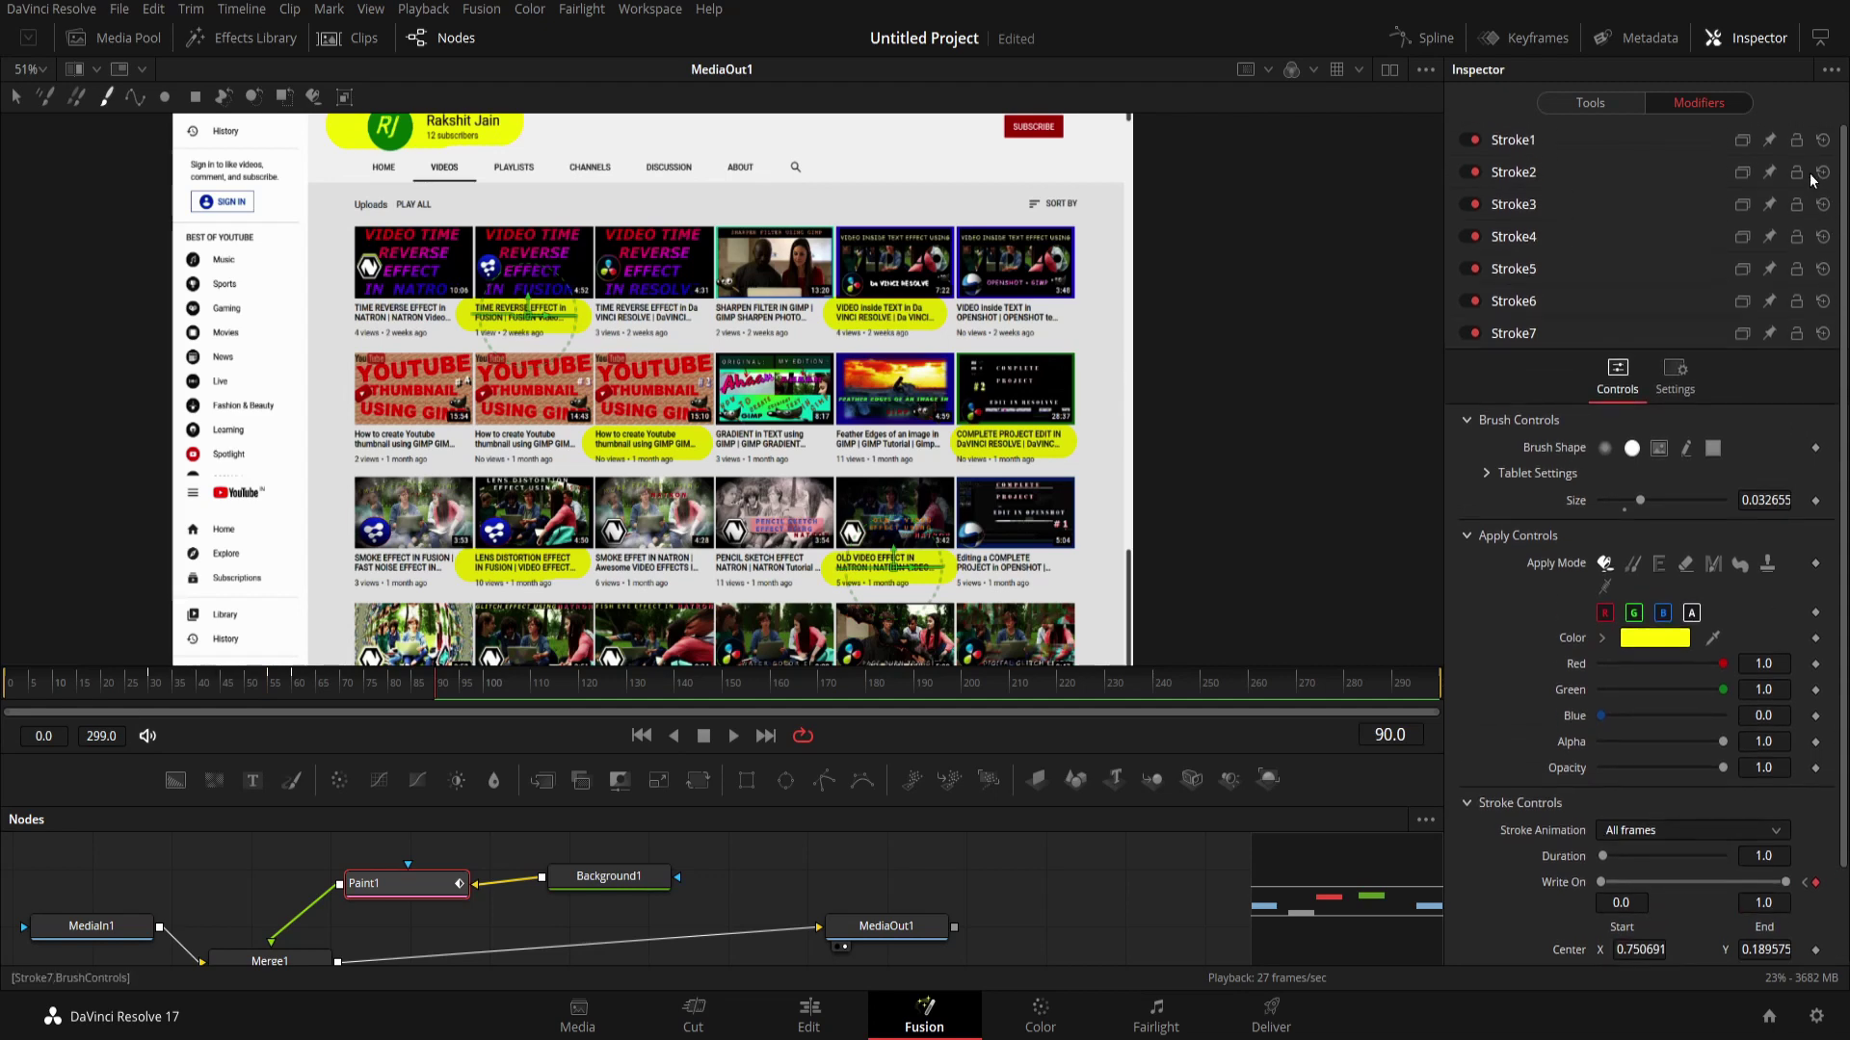
{"action": "left_click", "coordinate": [1528, 205]}
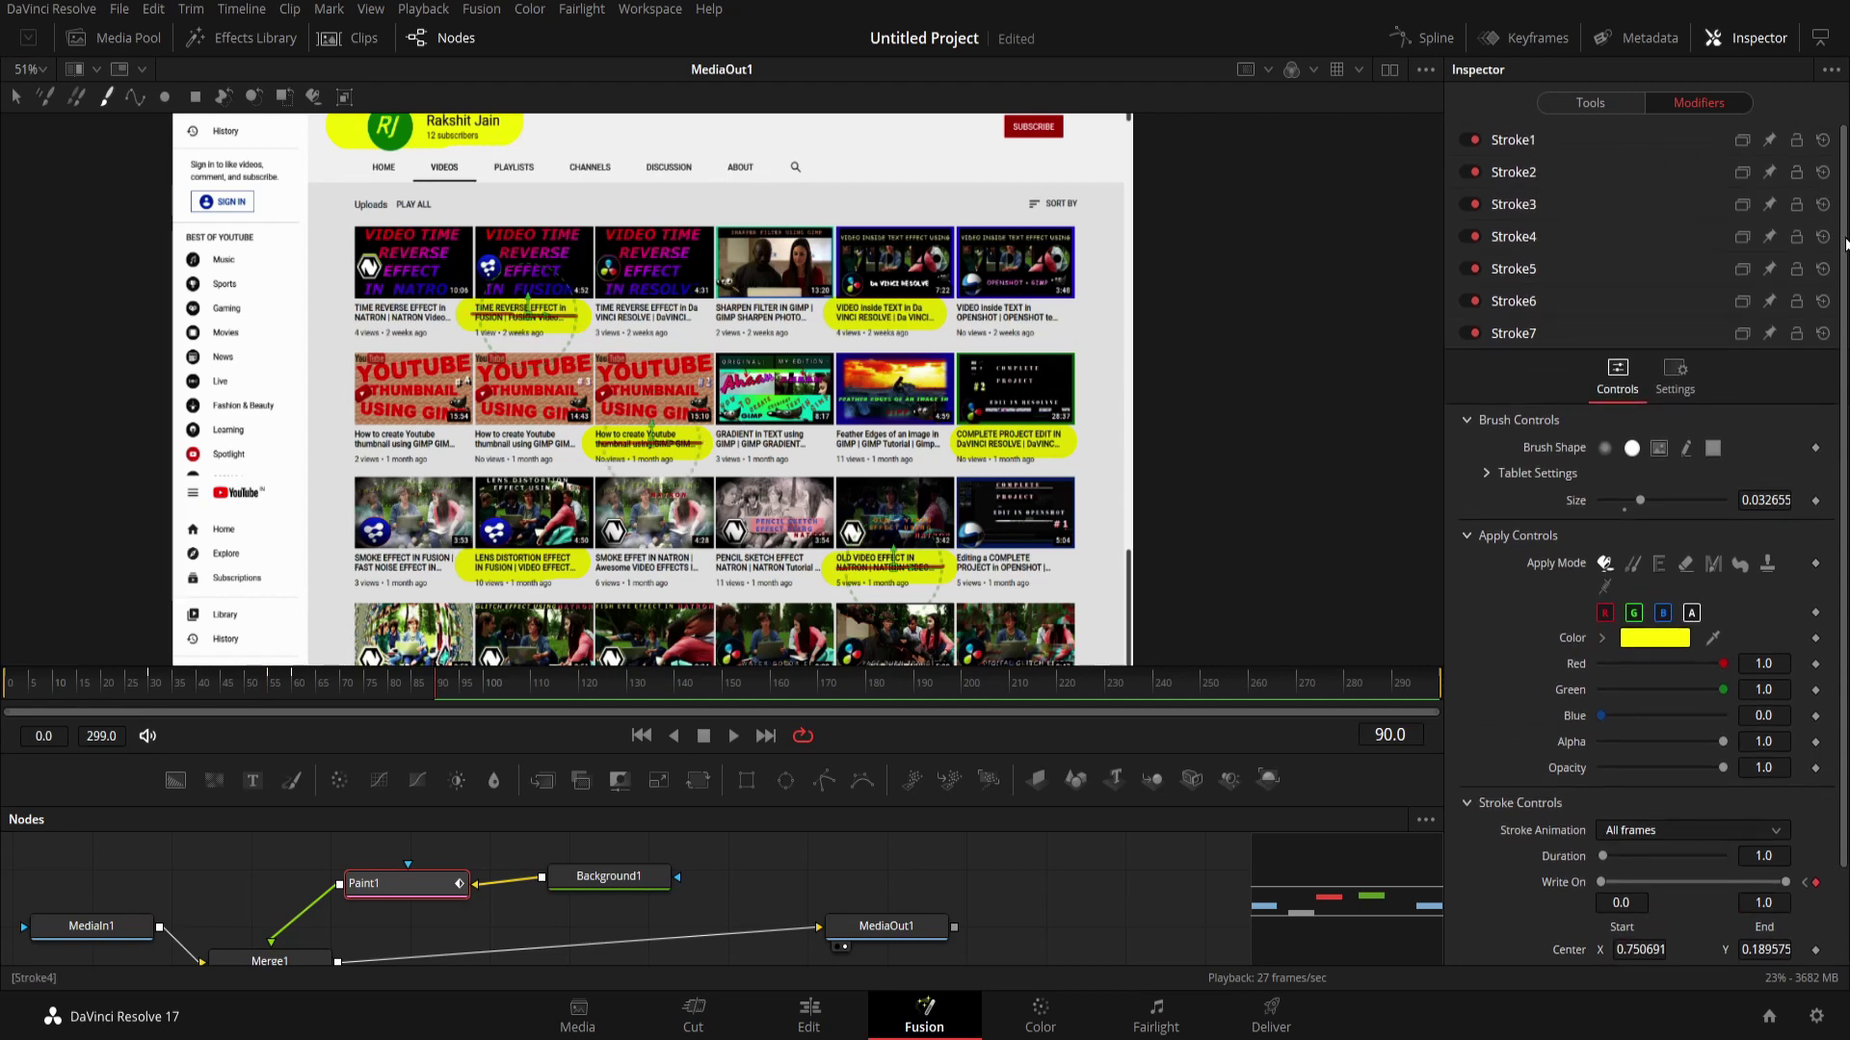
{"action": "scroll", "coordinate": [1844, 244], "scroll_direction": "down", "scroll_amount": 2}
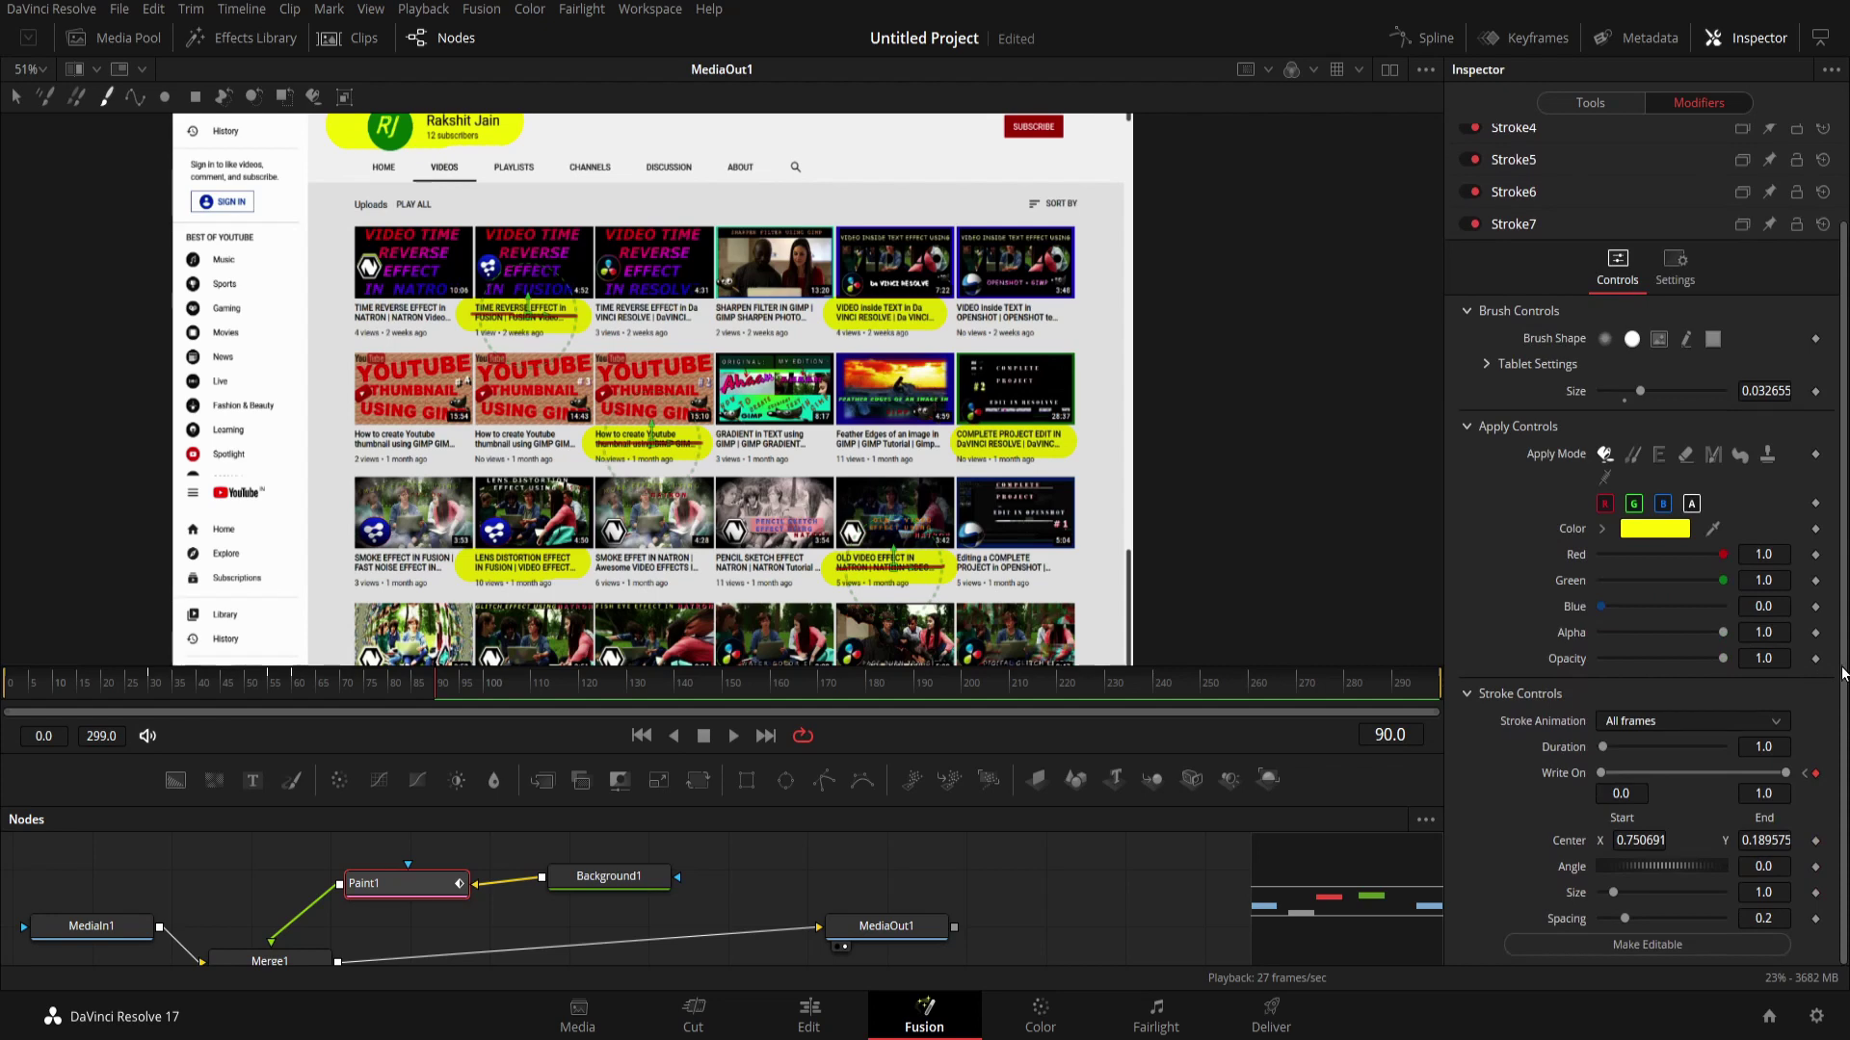
{"action": "scroll", "coordinate": [1843, 671], "scroll_direction": "up", "scroll_amount": 2}
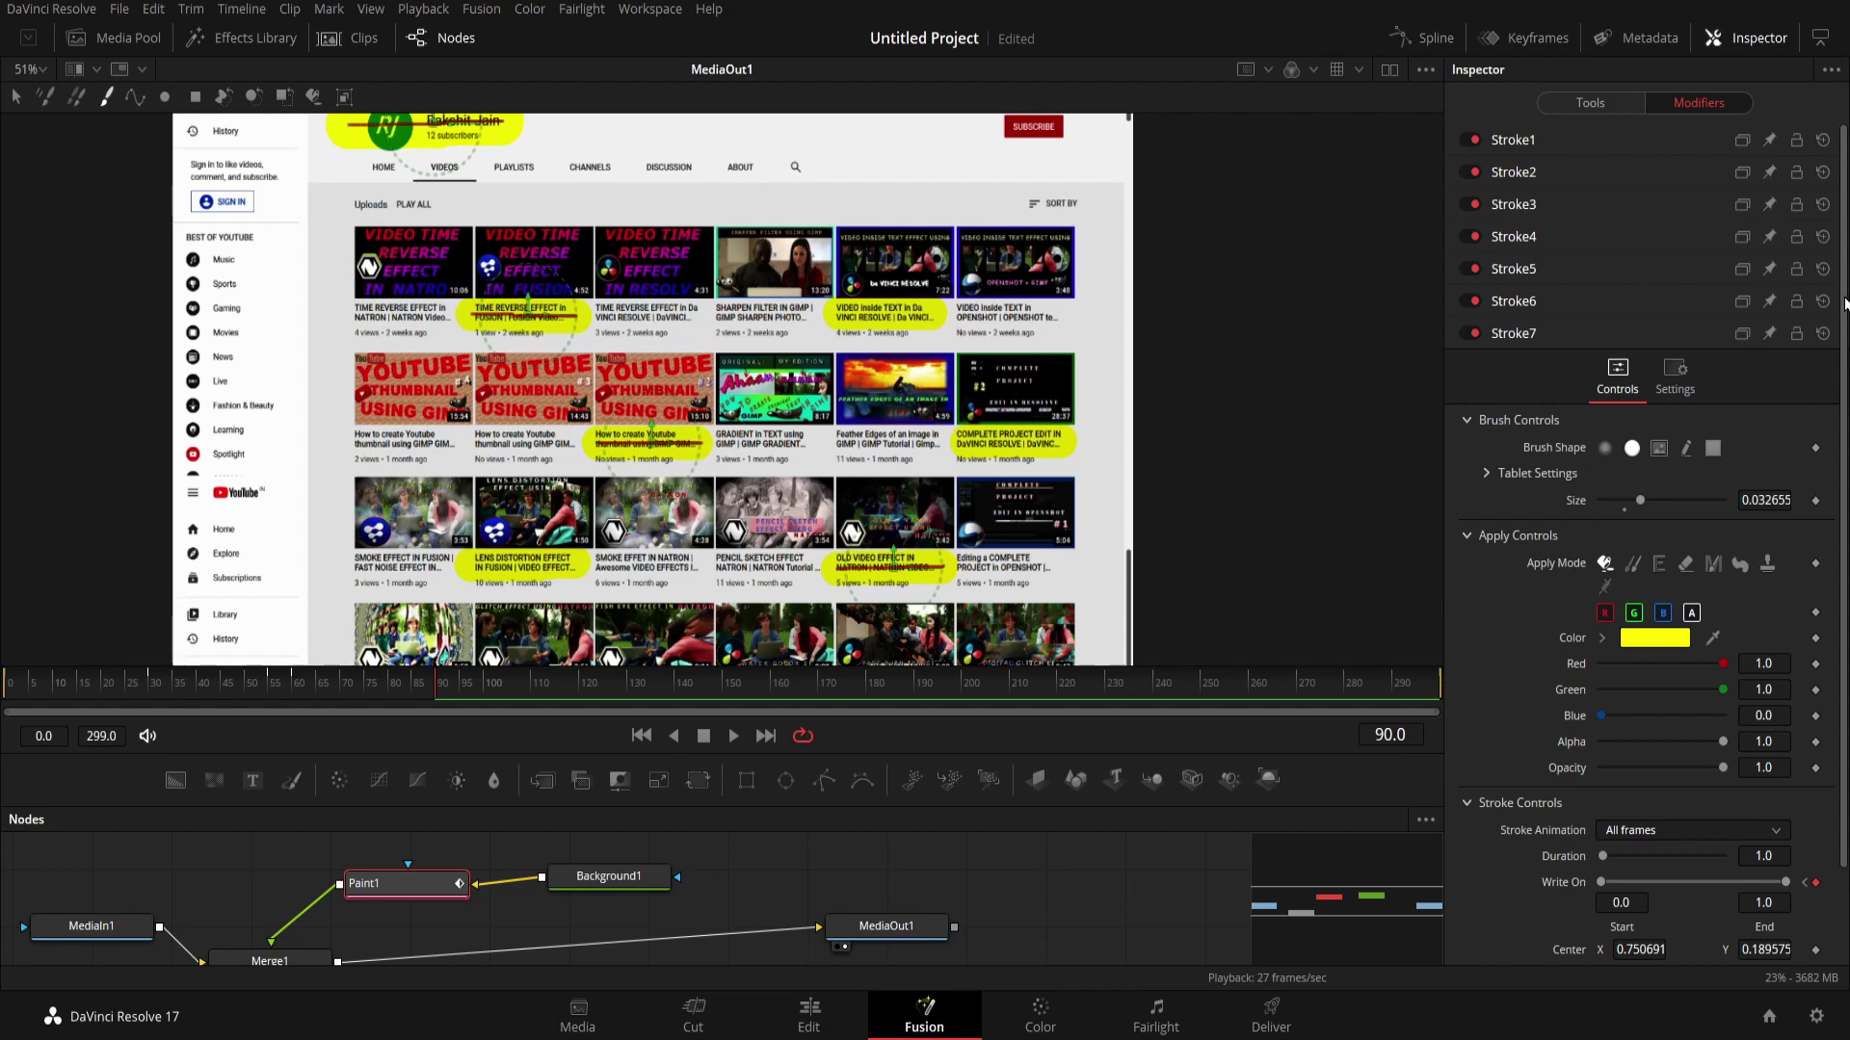
{"action": "scroll", "coordinate": [1845, 305], "scroll_direction": "down", "scroll_amount": 2}
{"action": "scroll", "coordinate": [1841, 295], "scroll_direction": "up", "scroll_amount": 2}
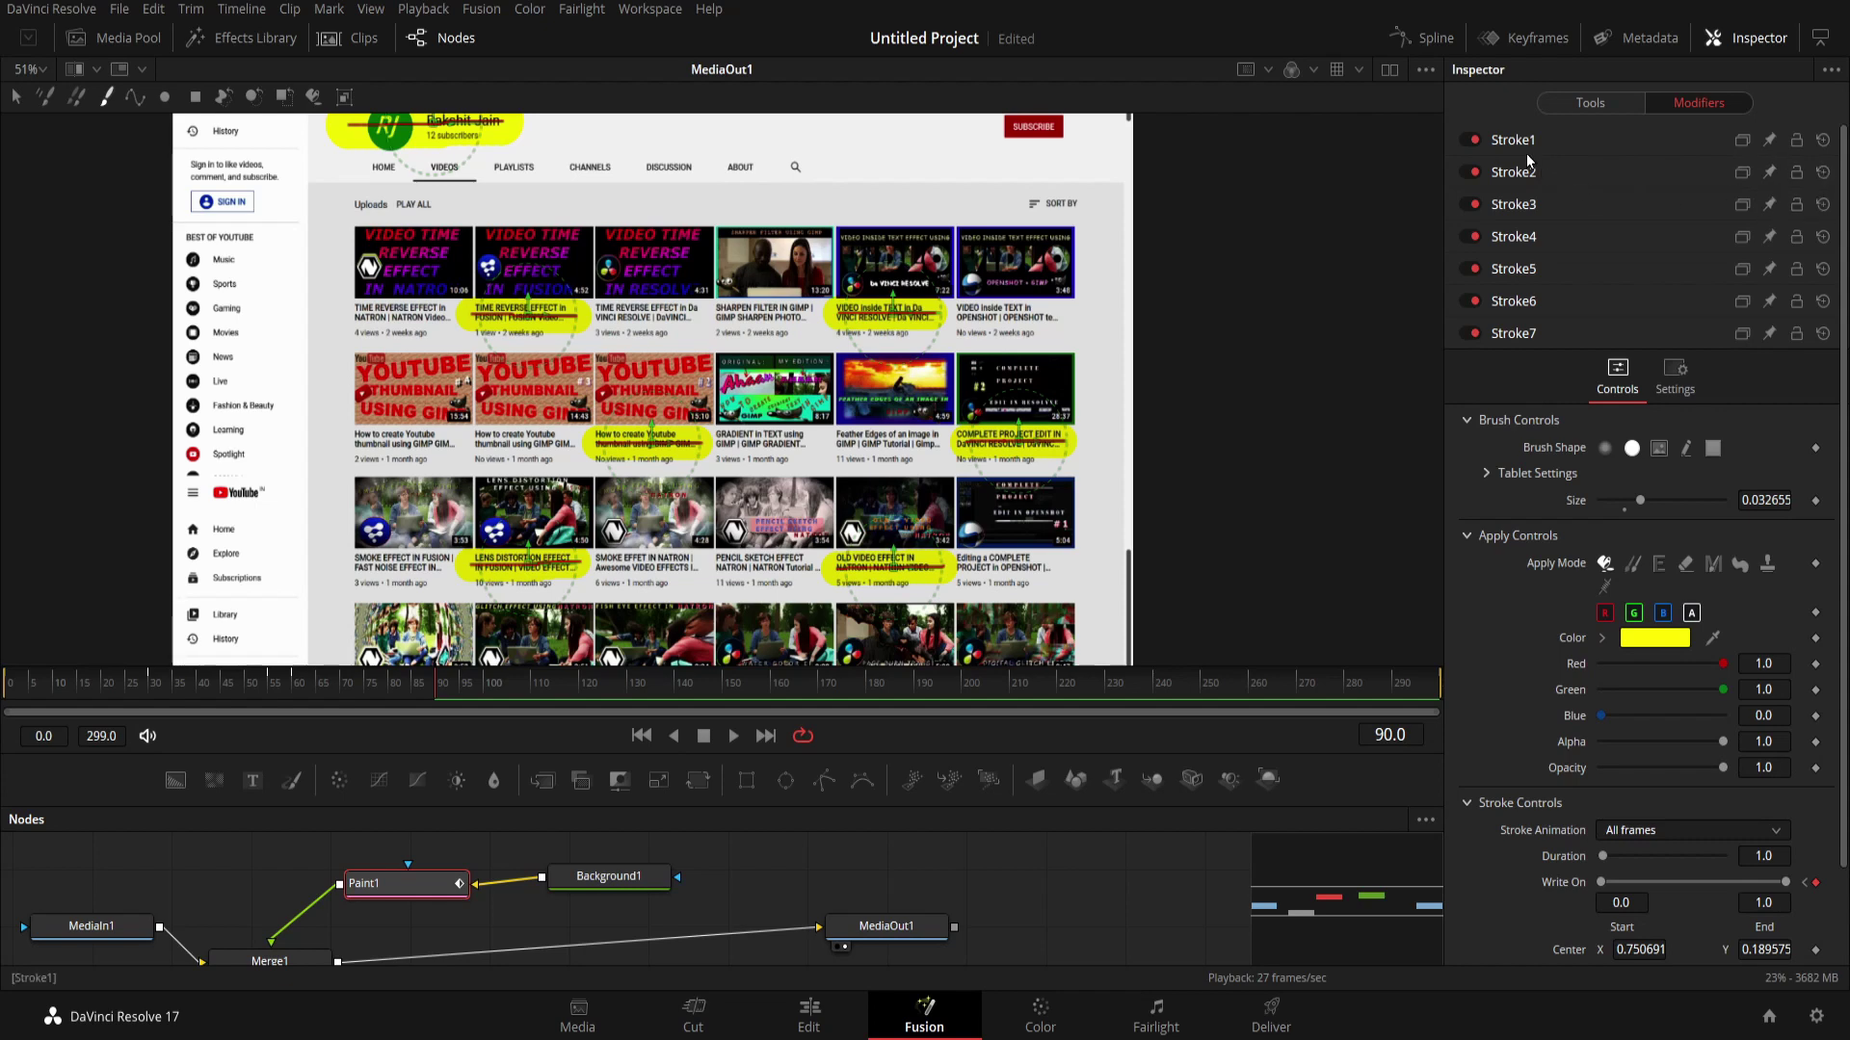
Play the highlighter animation from frame 0 and stop playback once the Stroke7 highlight has been drawn.
{"action": "left_click", "coordinate": [636, 737]}
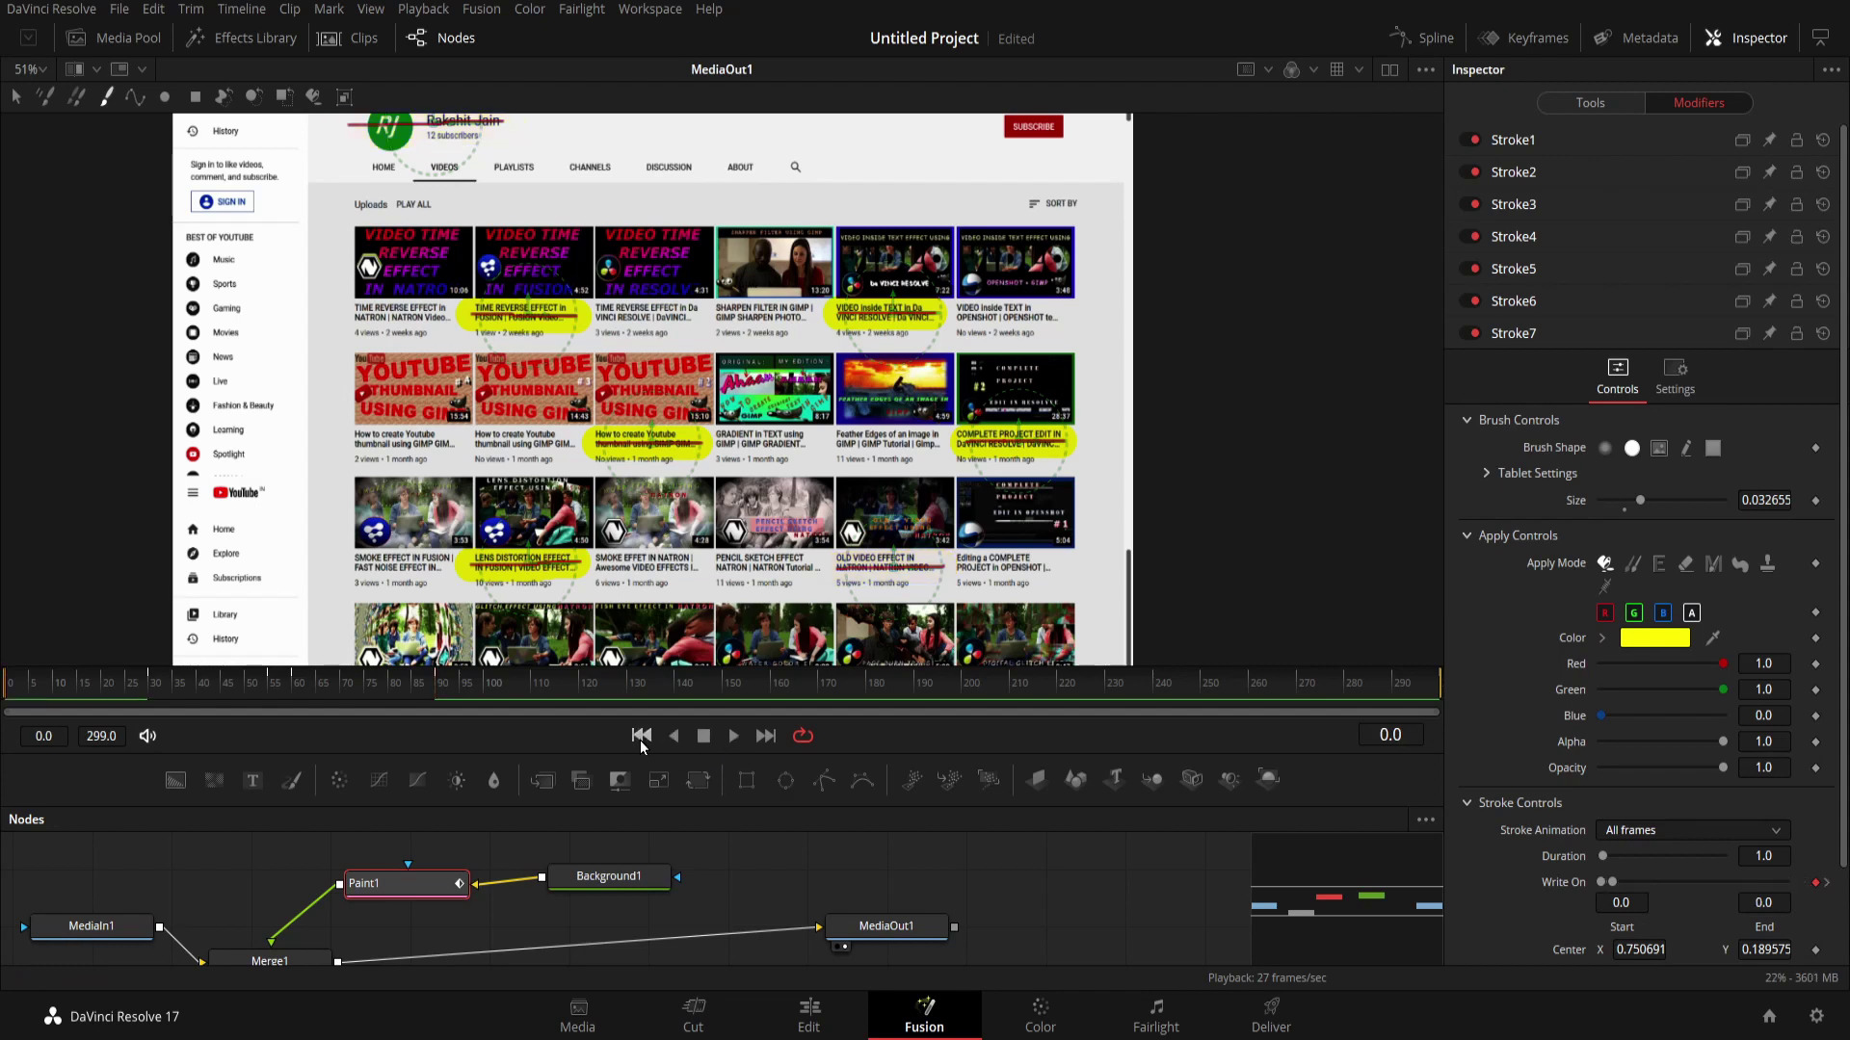
{"action": "left_click", "coordinate": [735, 740]}
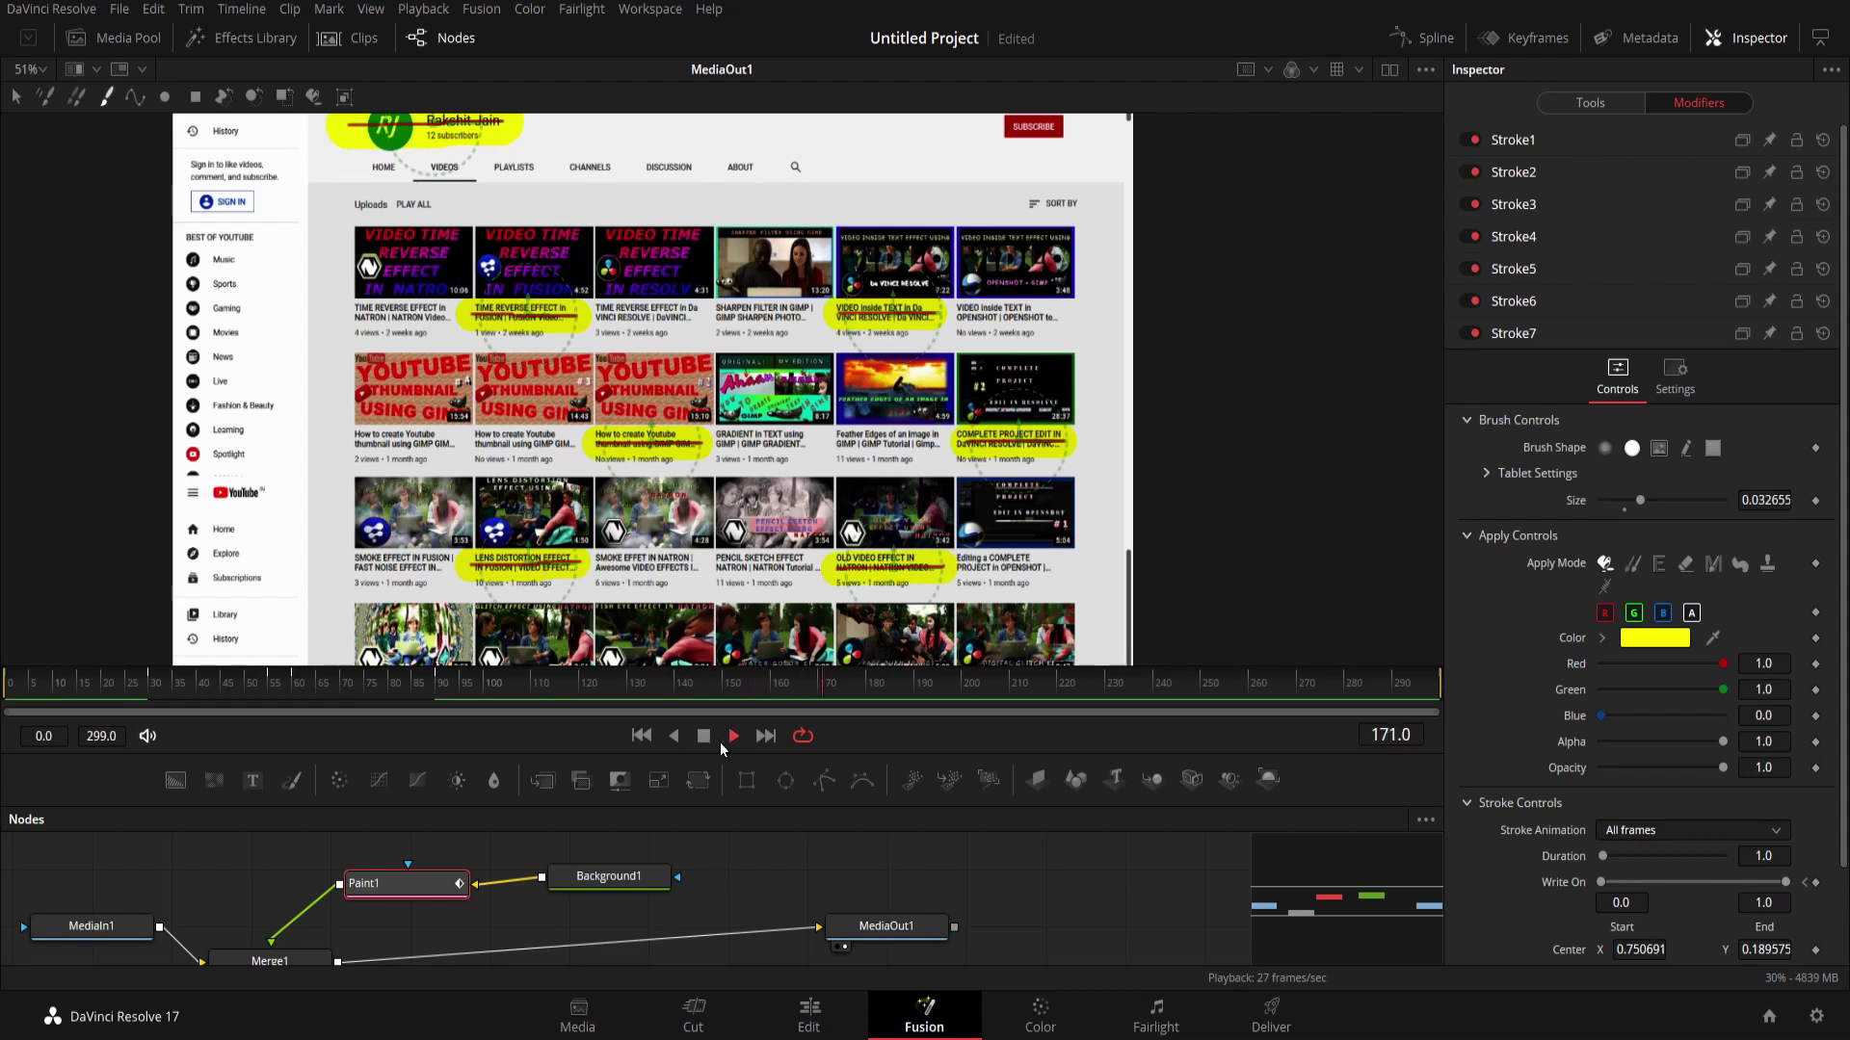
{"action": "left_click", "coordinate": [703, 737]}
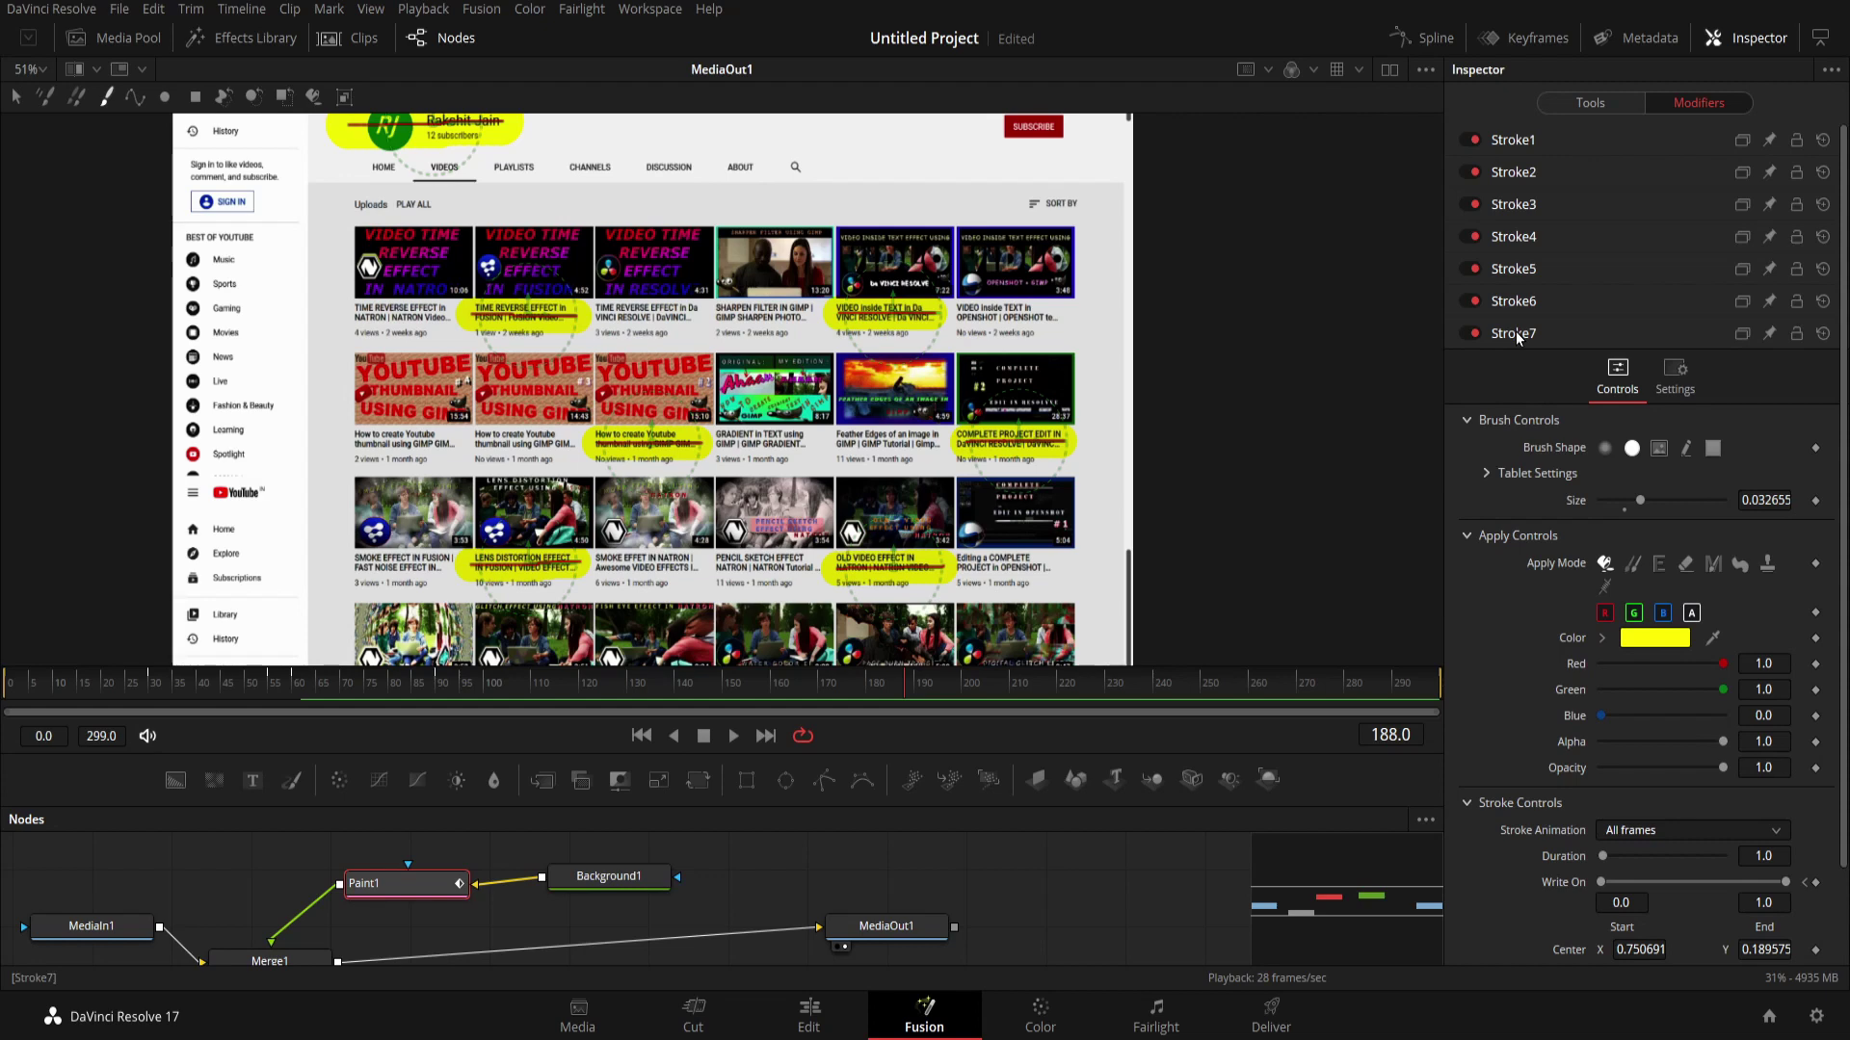
Return to frame 0 and step forward through Stroke7's Write On keyframes at frames 55 and 90.
{"action": "left_click", "coordinate": [649, 737]}
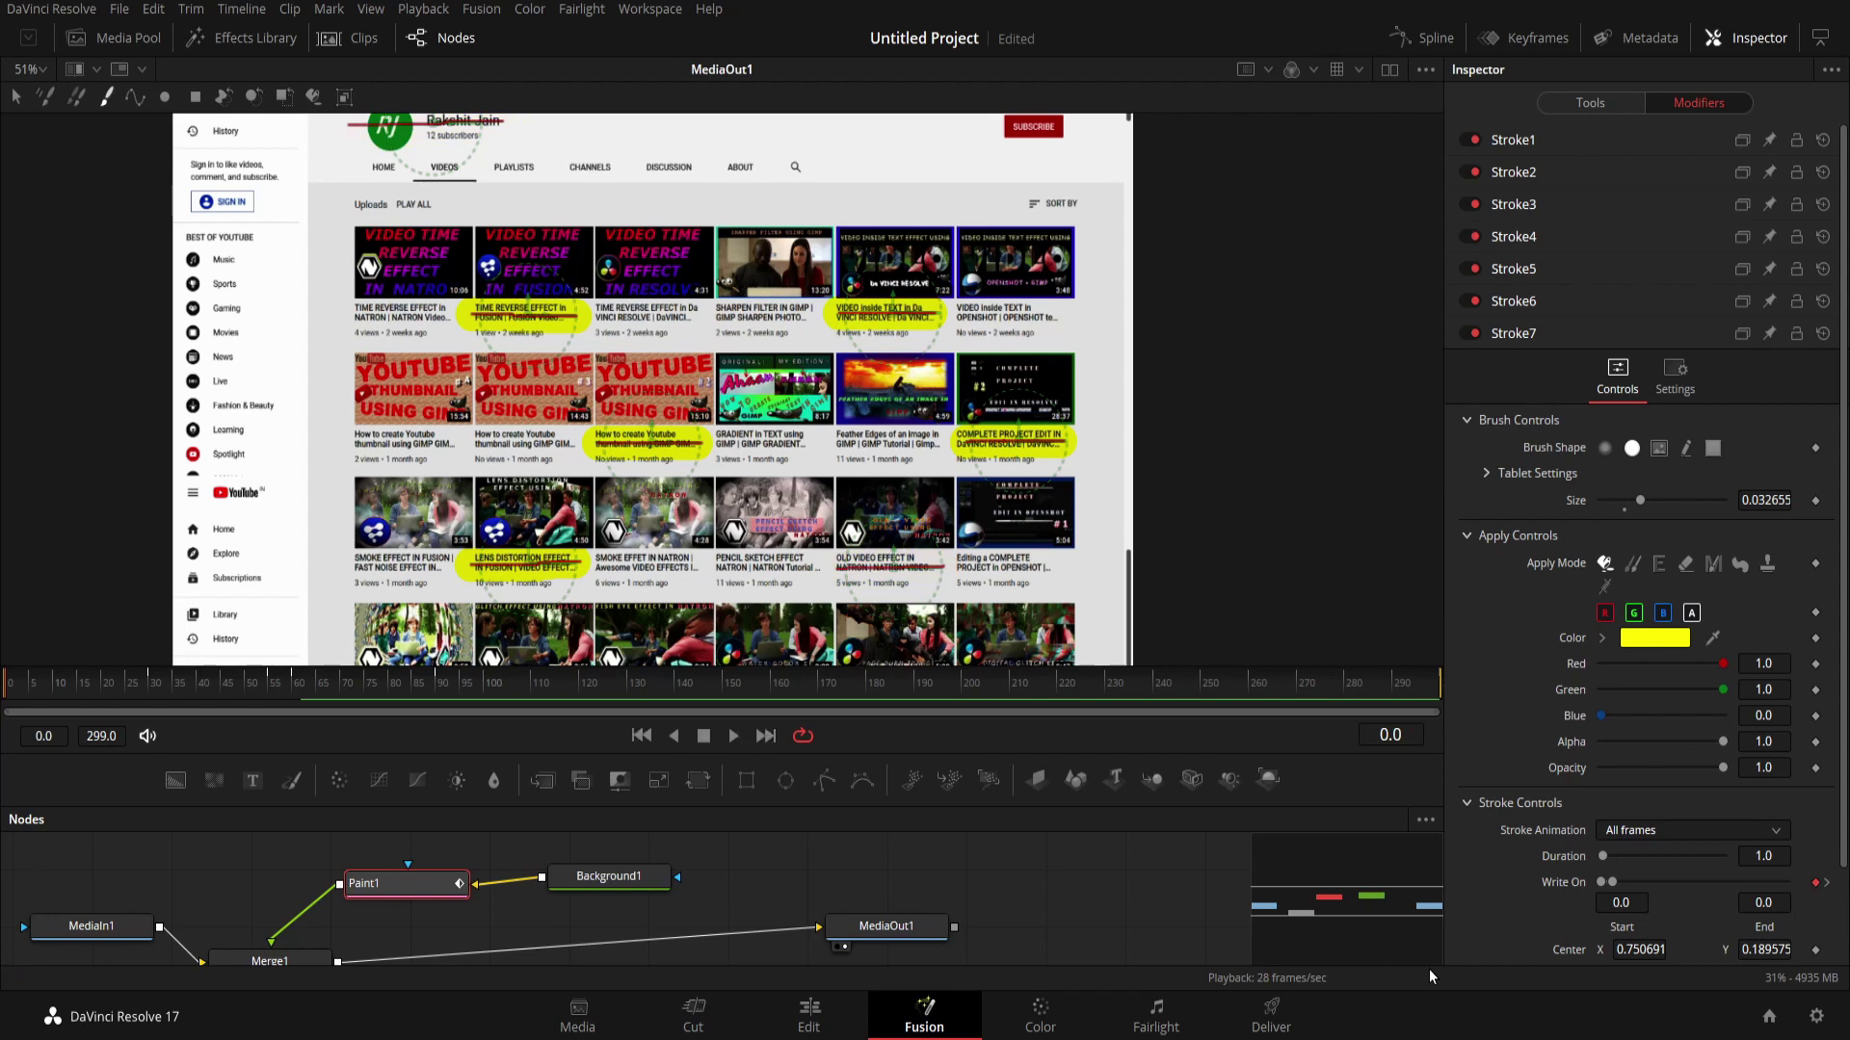
{"action": "left_click", "coordinate": [1826, 883]}
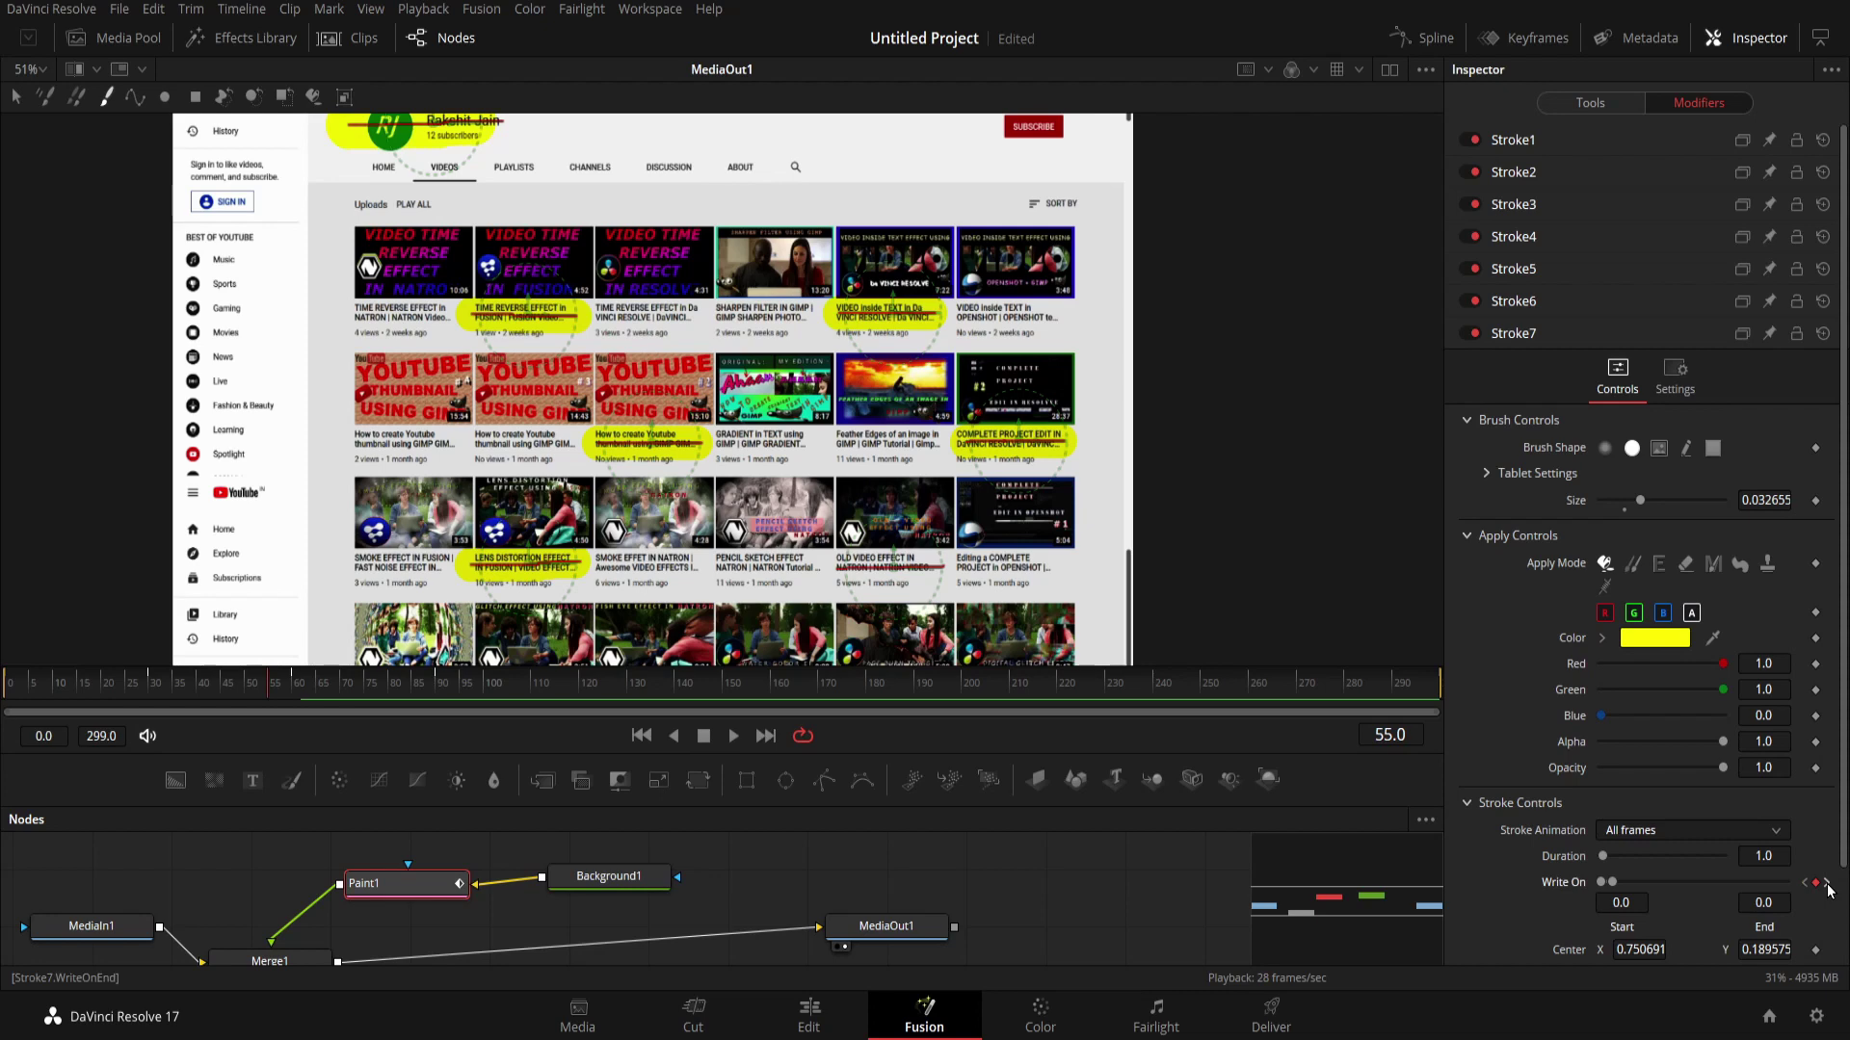
{"action": "left_click", "coordinate": [1827, 884]}
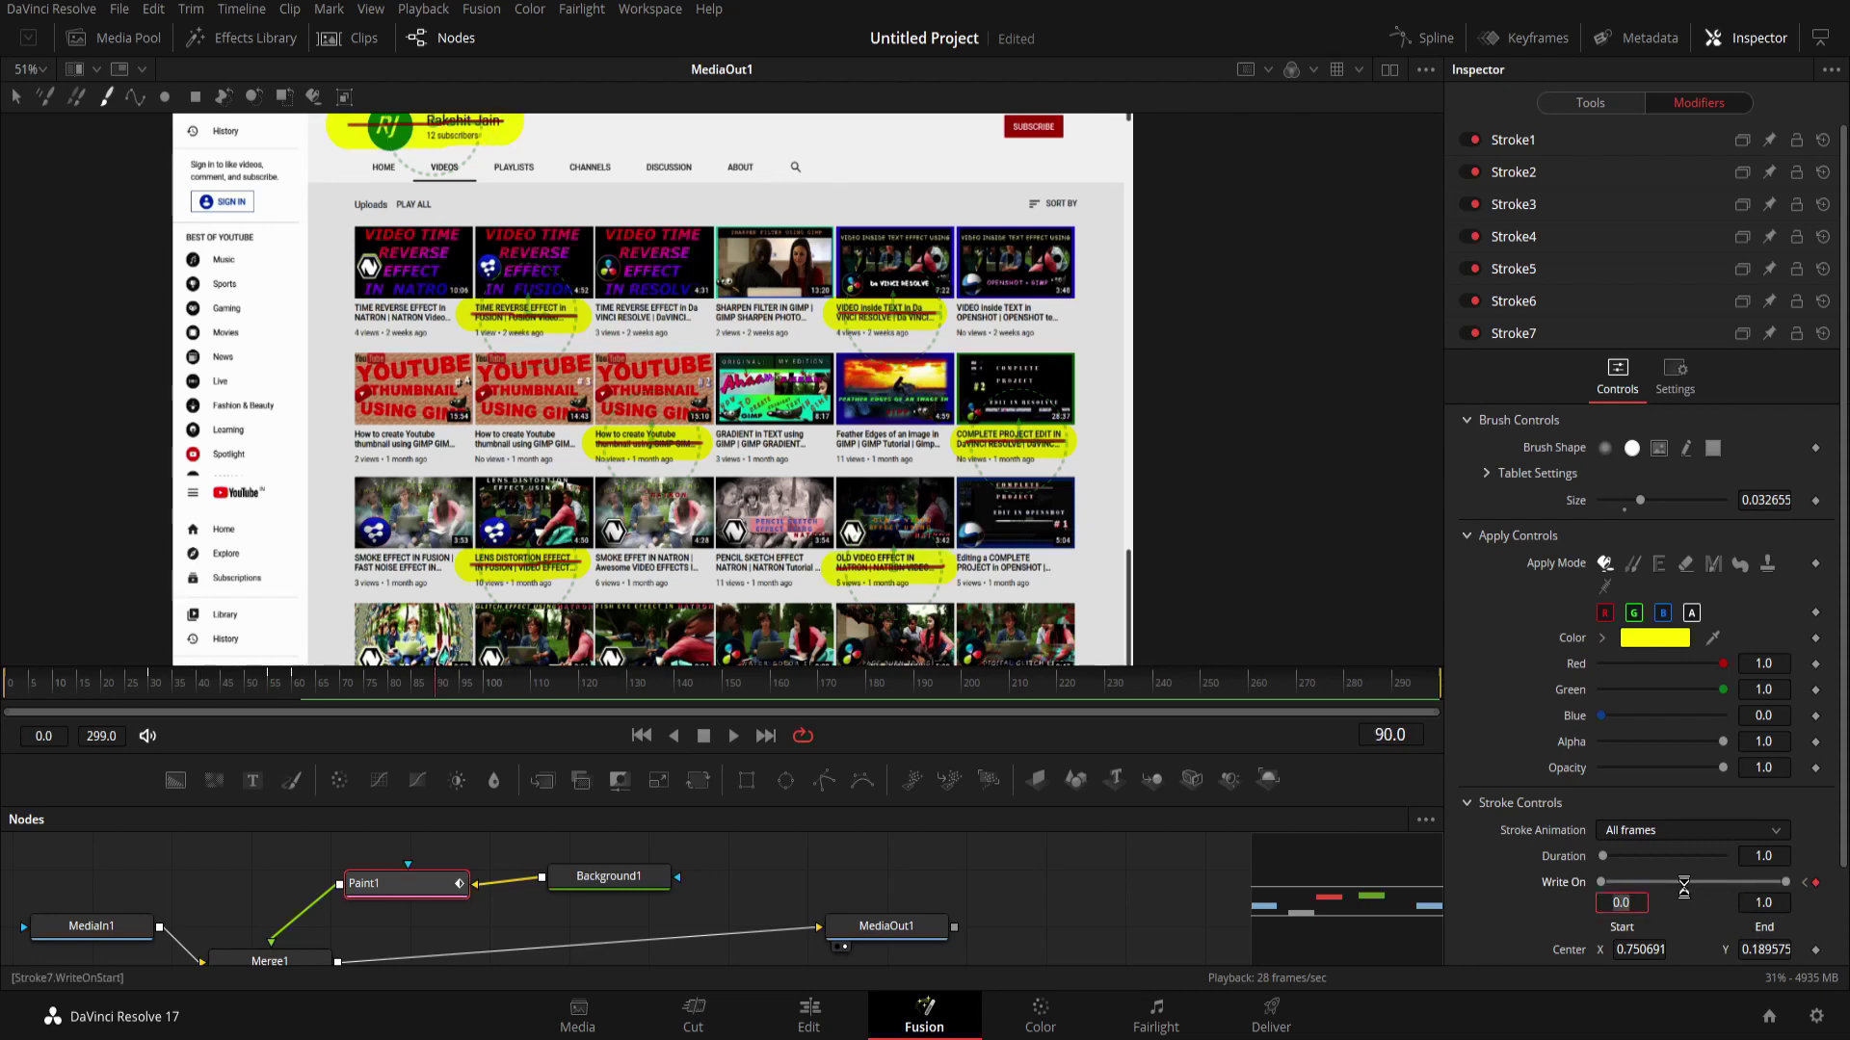
{"action": "key", "text": "Return"}
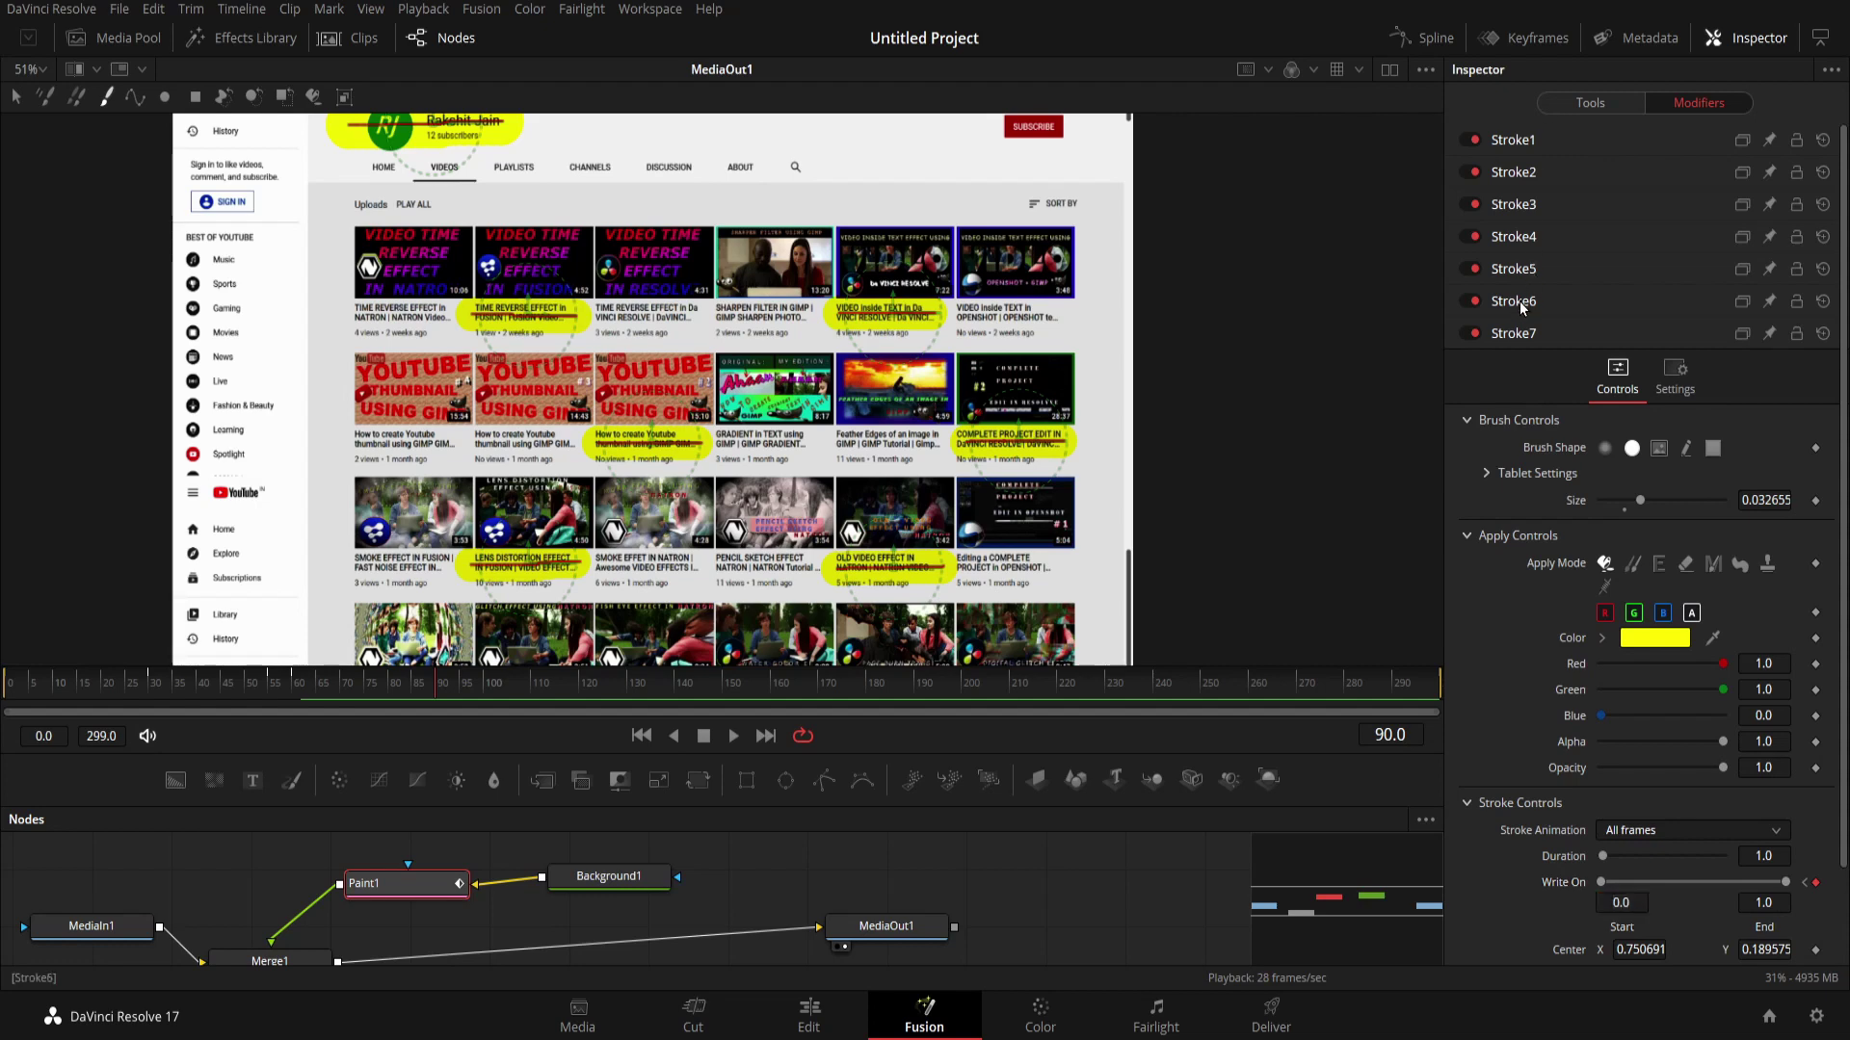
Inspect Stroke6's and Stroke7's modifier controls and compare them with the stroke settings shown for the Paint1 tool.
{"action": "left_click", "coordinate": [1519, 301]}
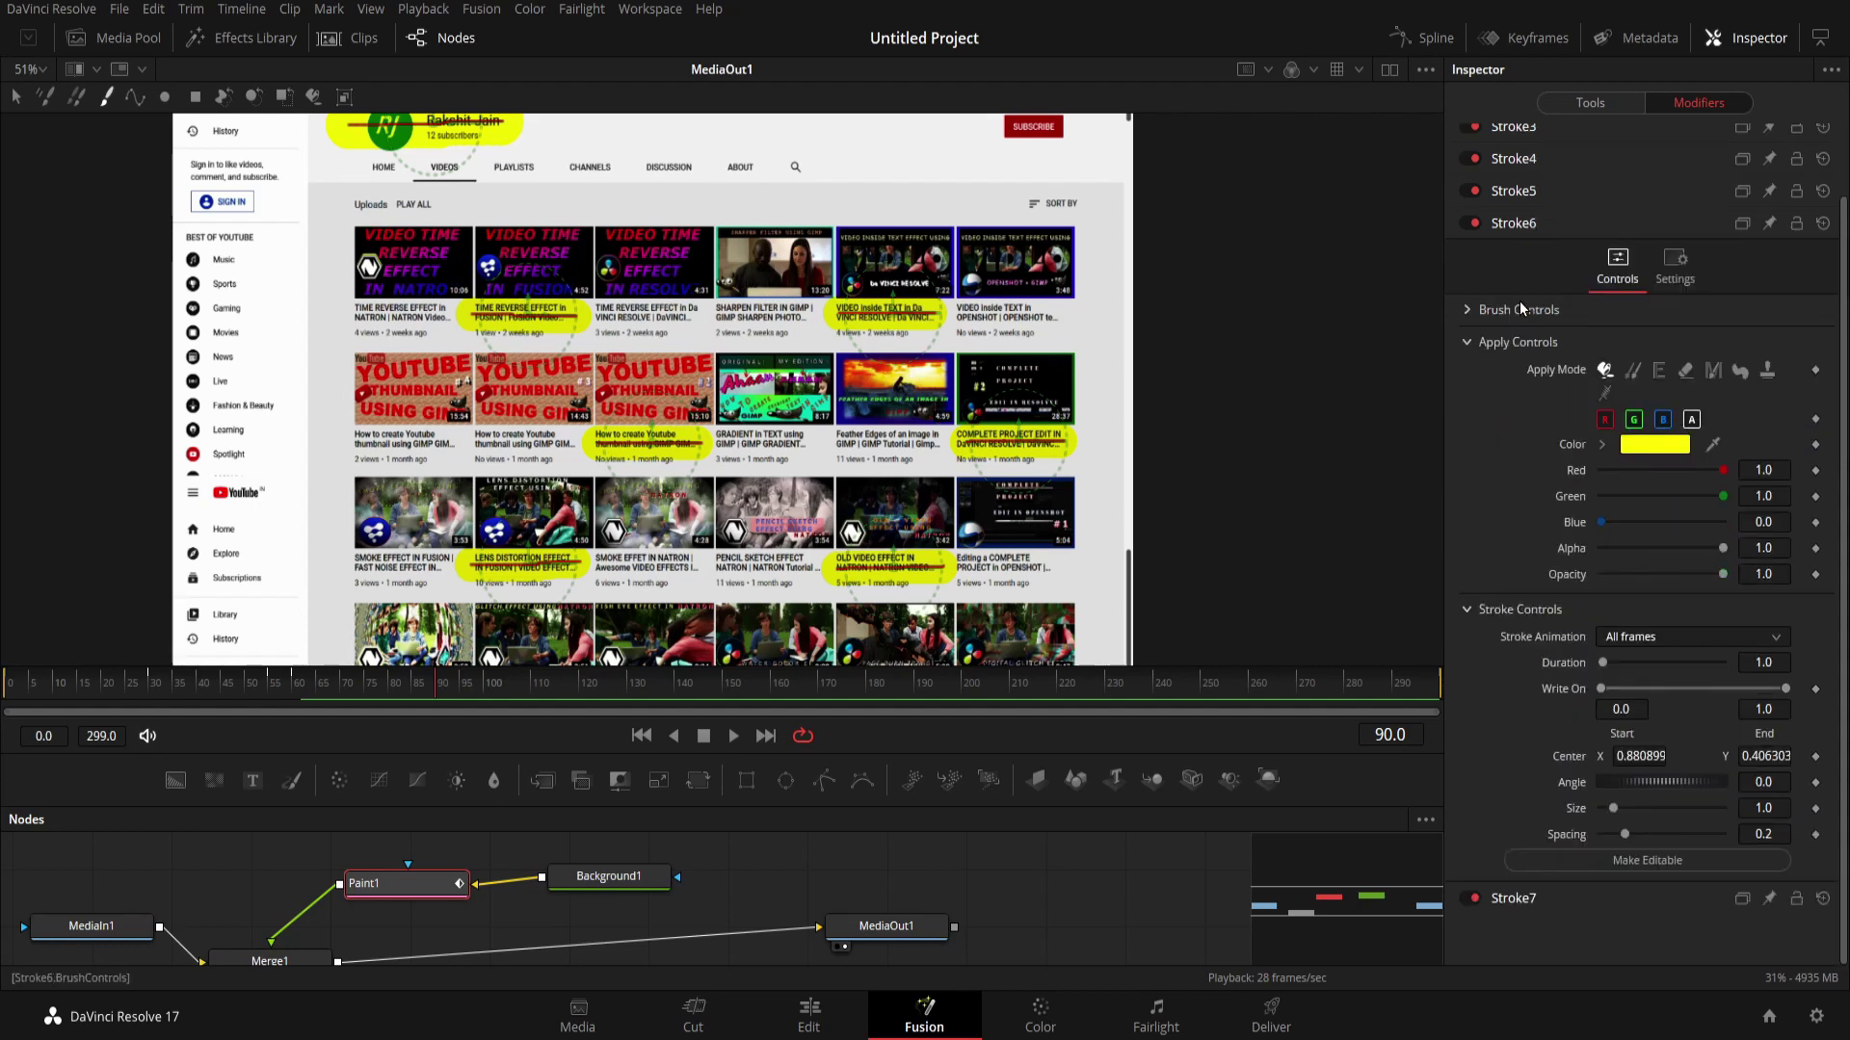
{"action": "left_click", "coordinate": [1522, 227]}
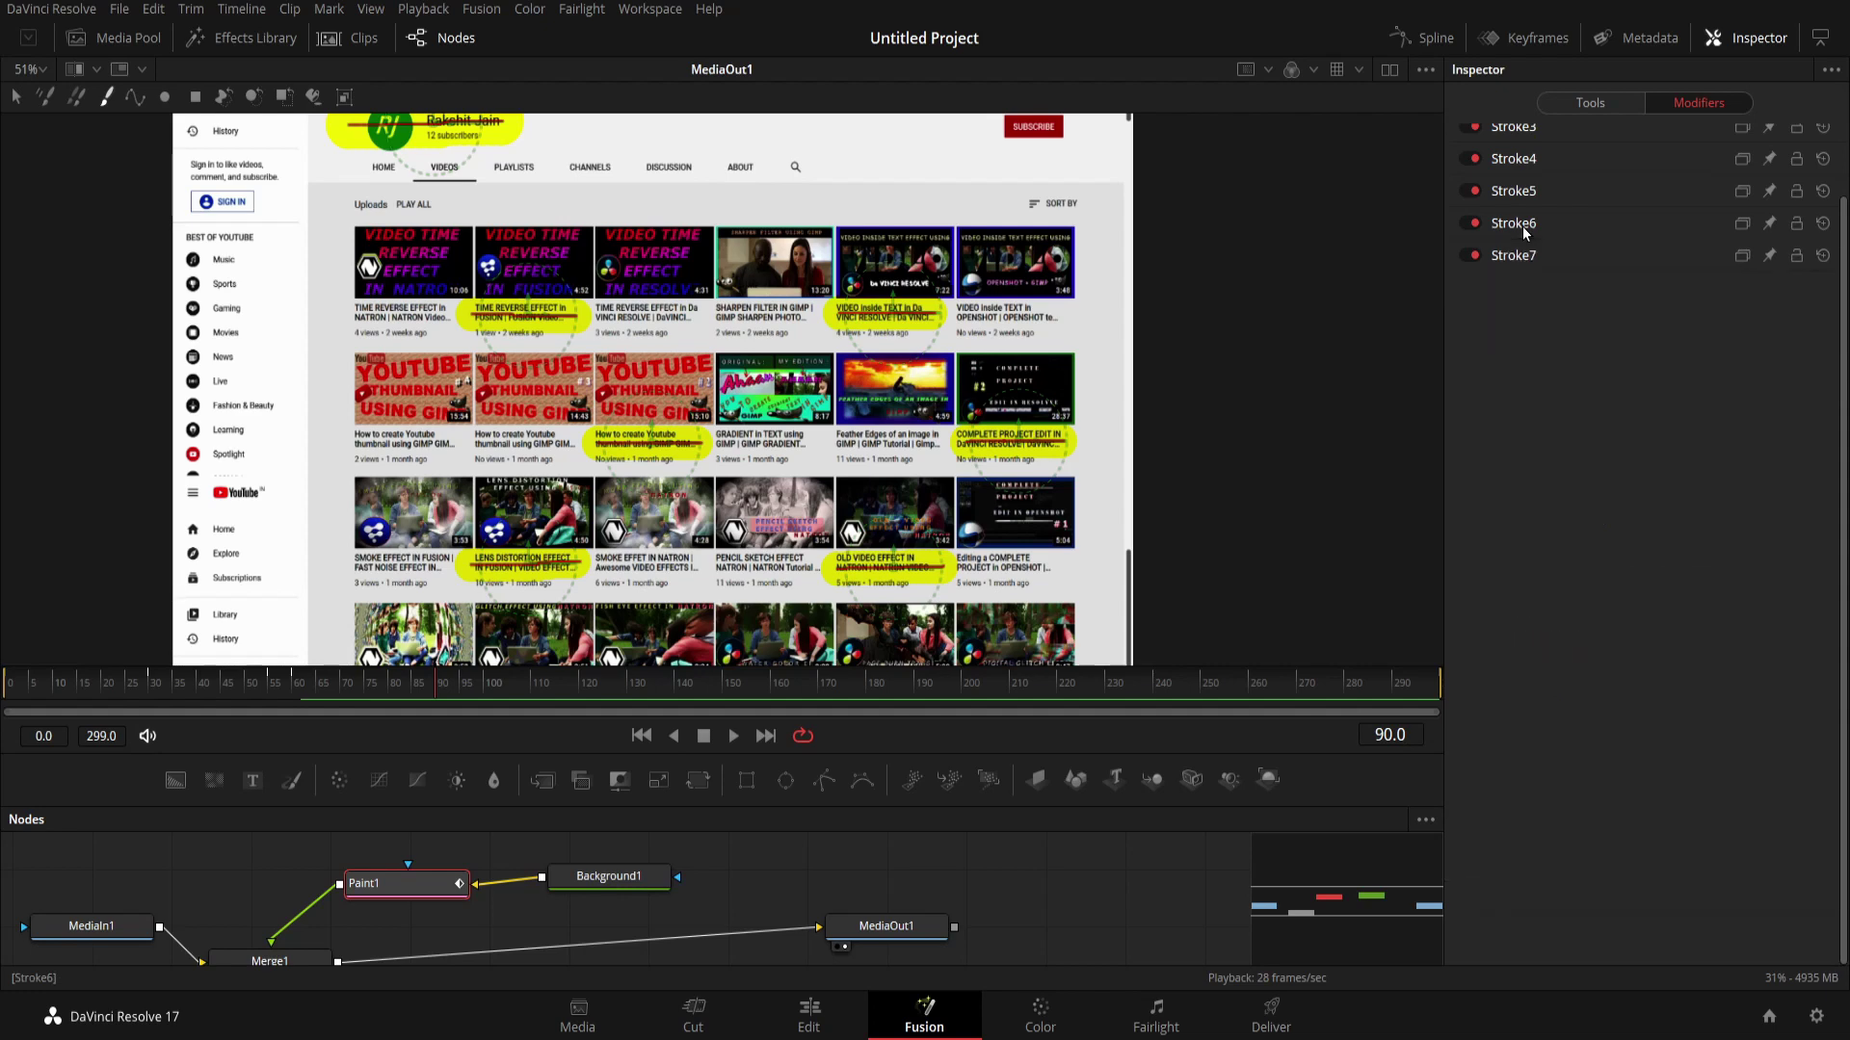
{"action": "left_click", "coordinate": [1522, 228]}
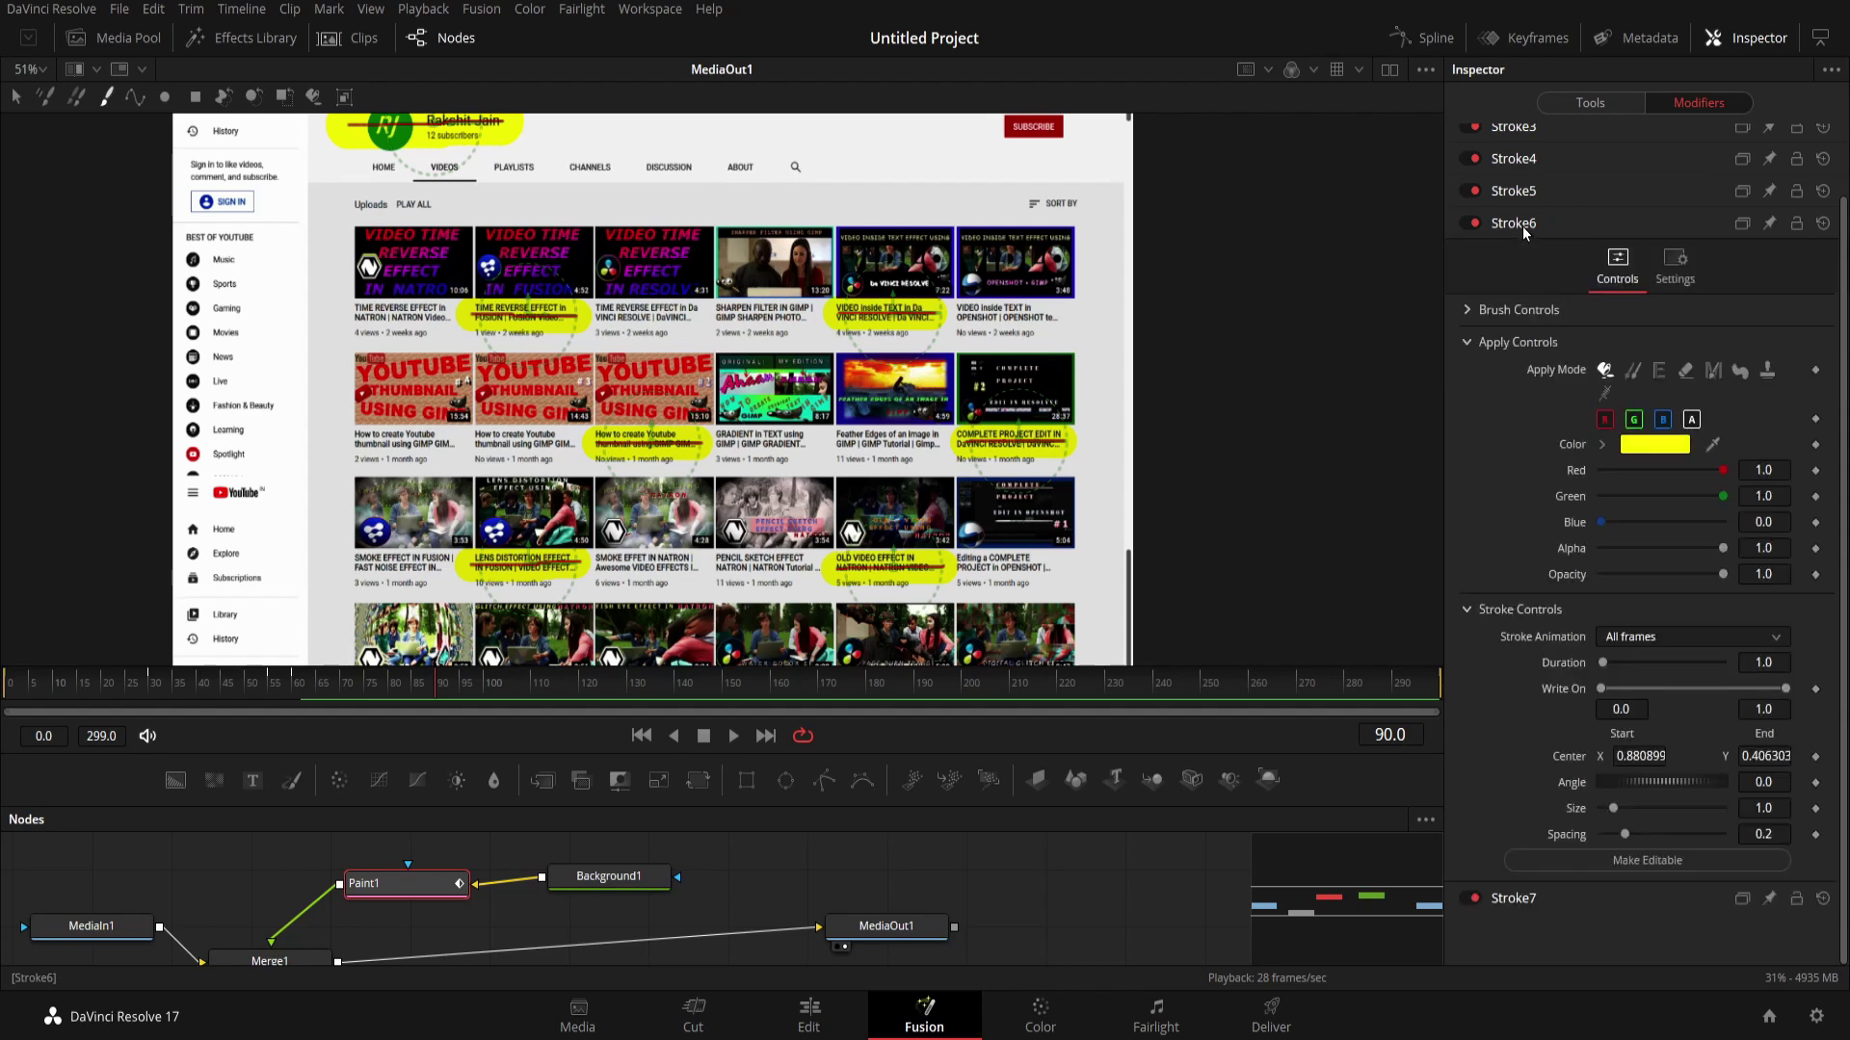
{"action": "scroll", "coordinate": [1835, 192], "scroll_direction": "up", "scroll_amount": 2}
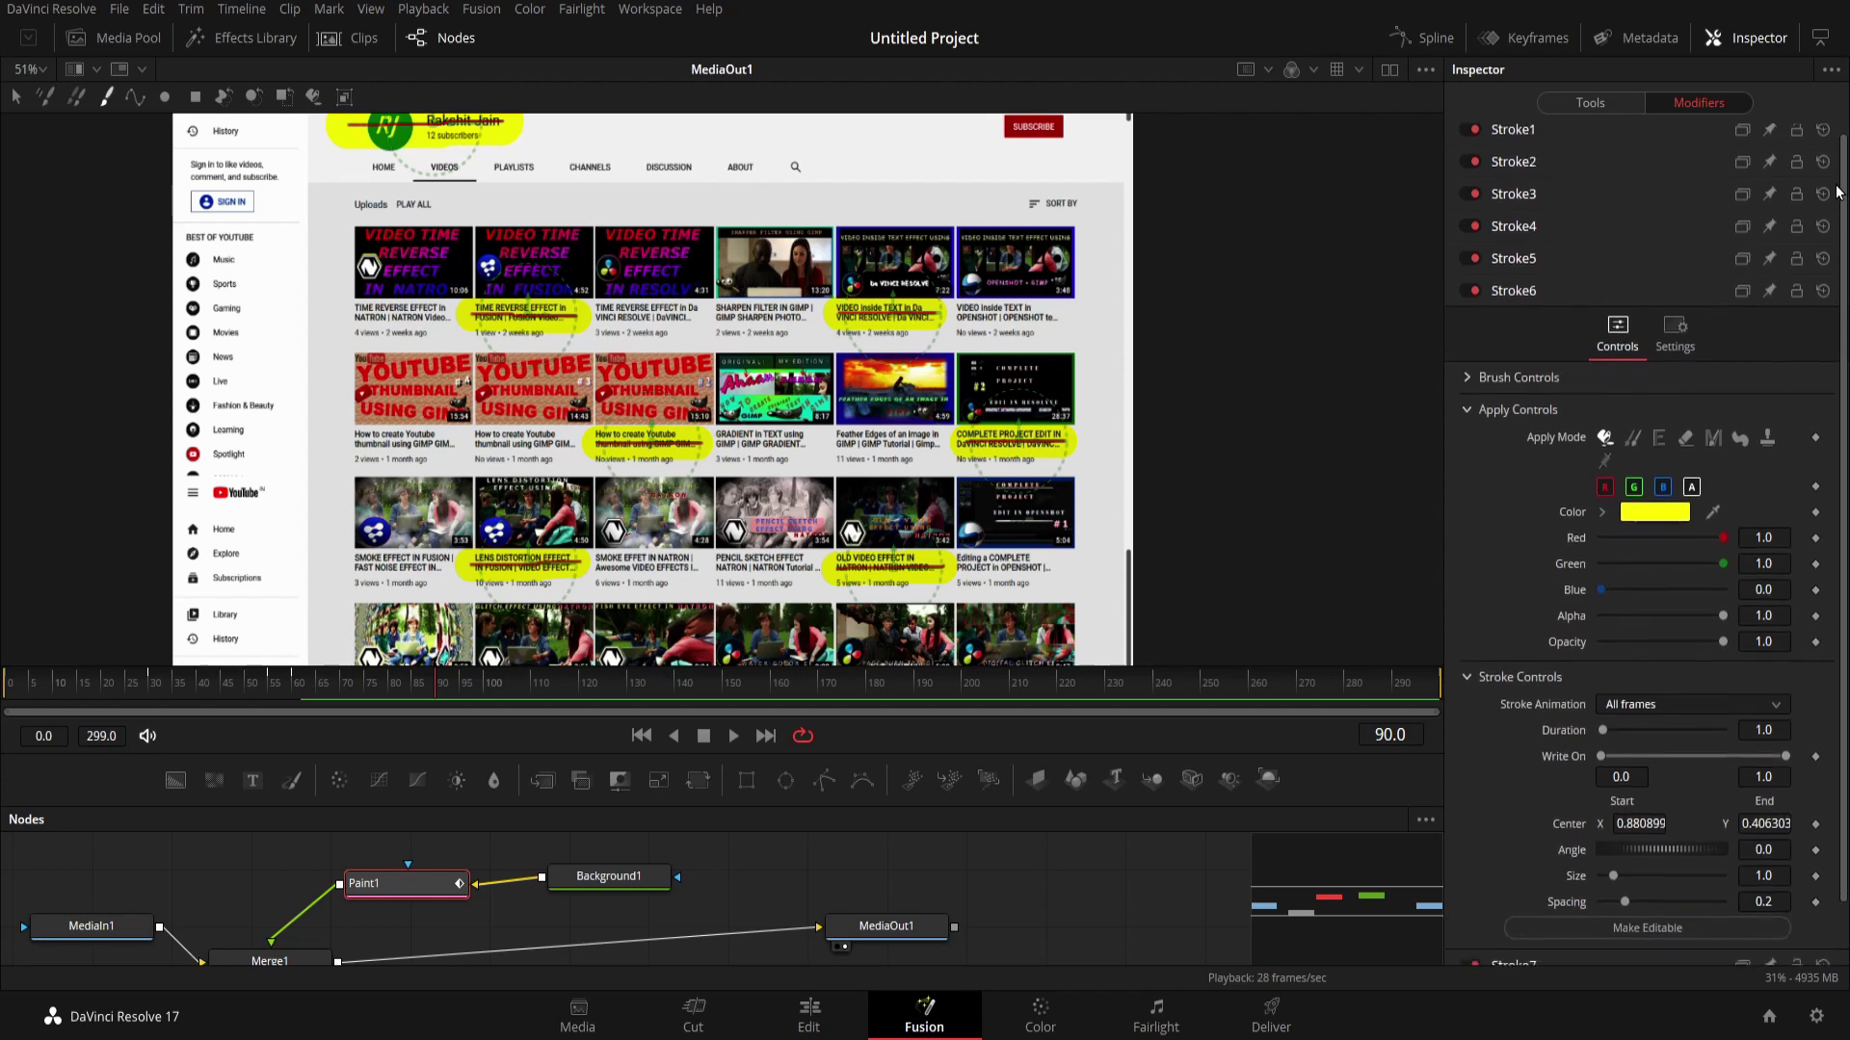
{"action": "left_click", "coordinate": [1517, 302]}
{"action": "left_click", "coordinate": [1513, 332]}
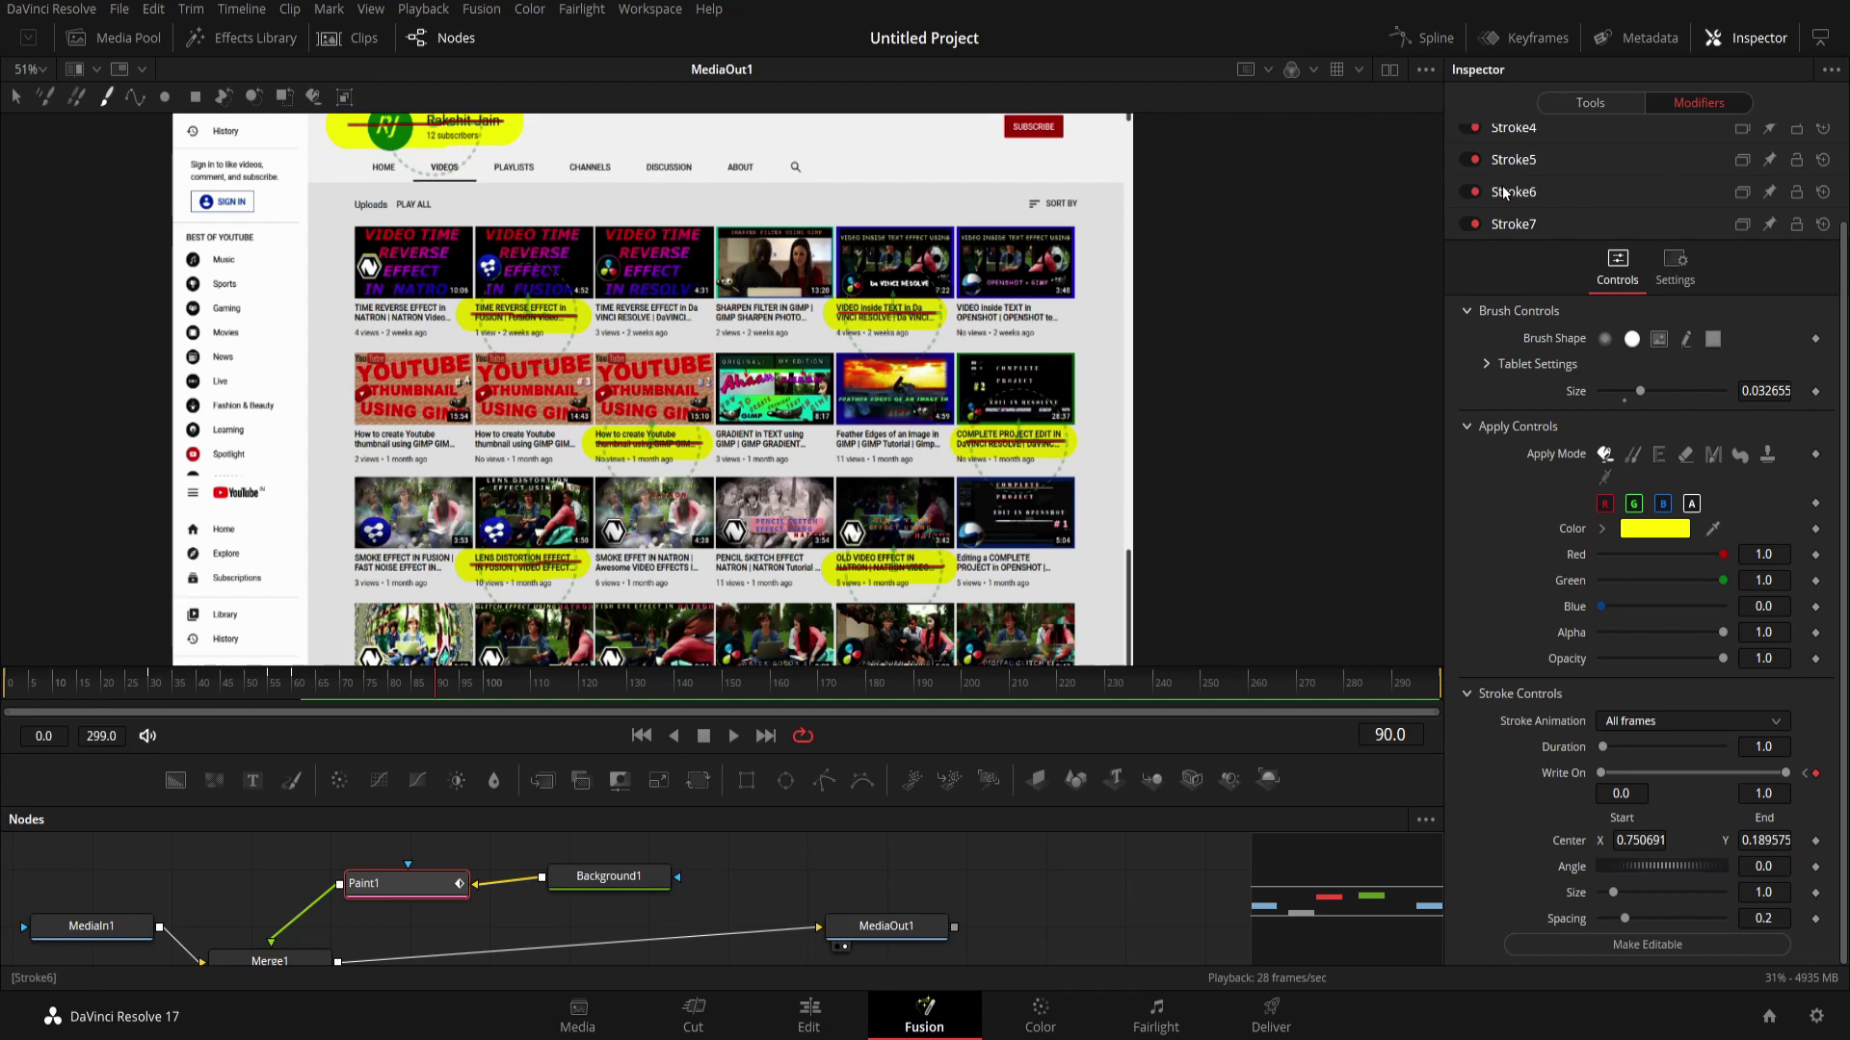
{"action": "left_click", "coordinate": [1592, 102]}
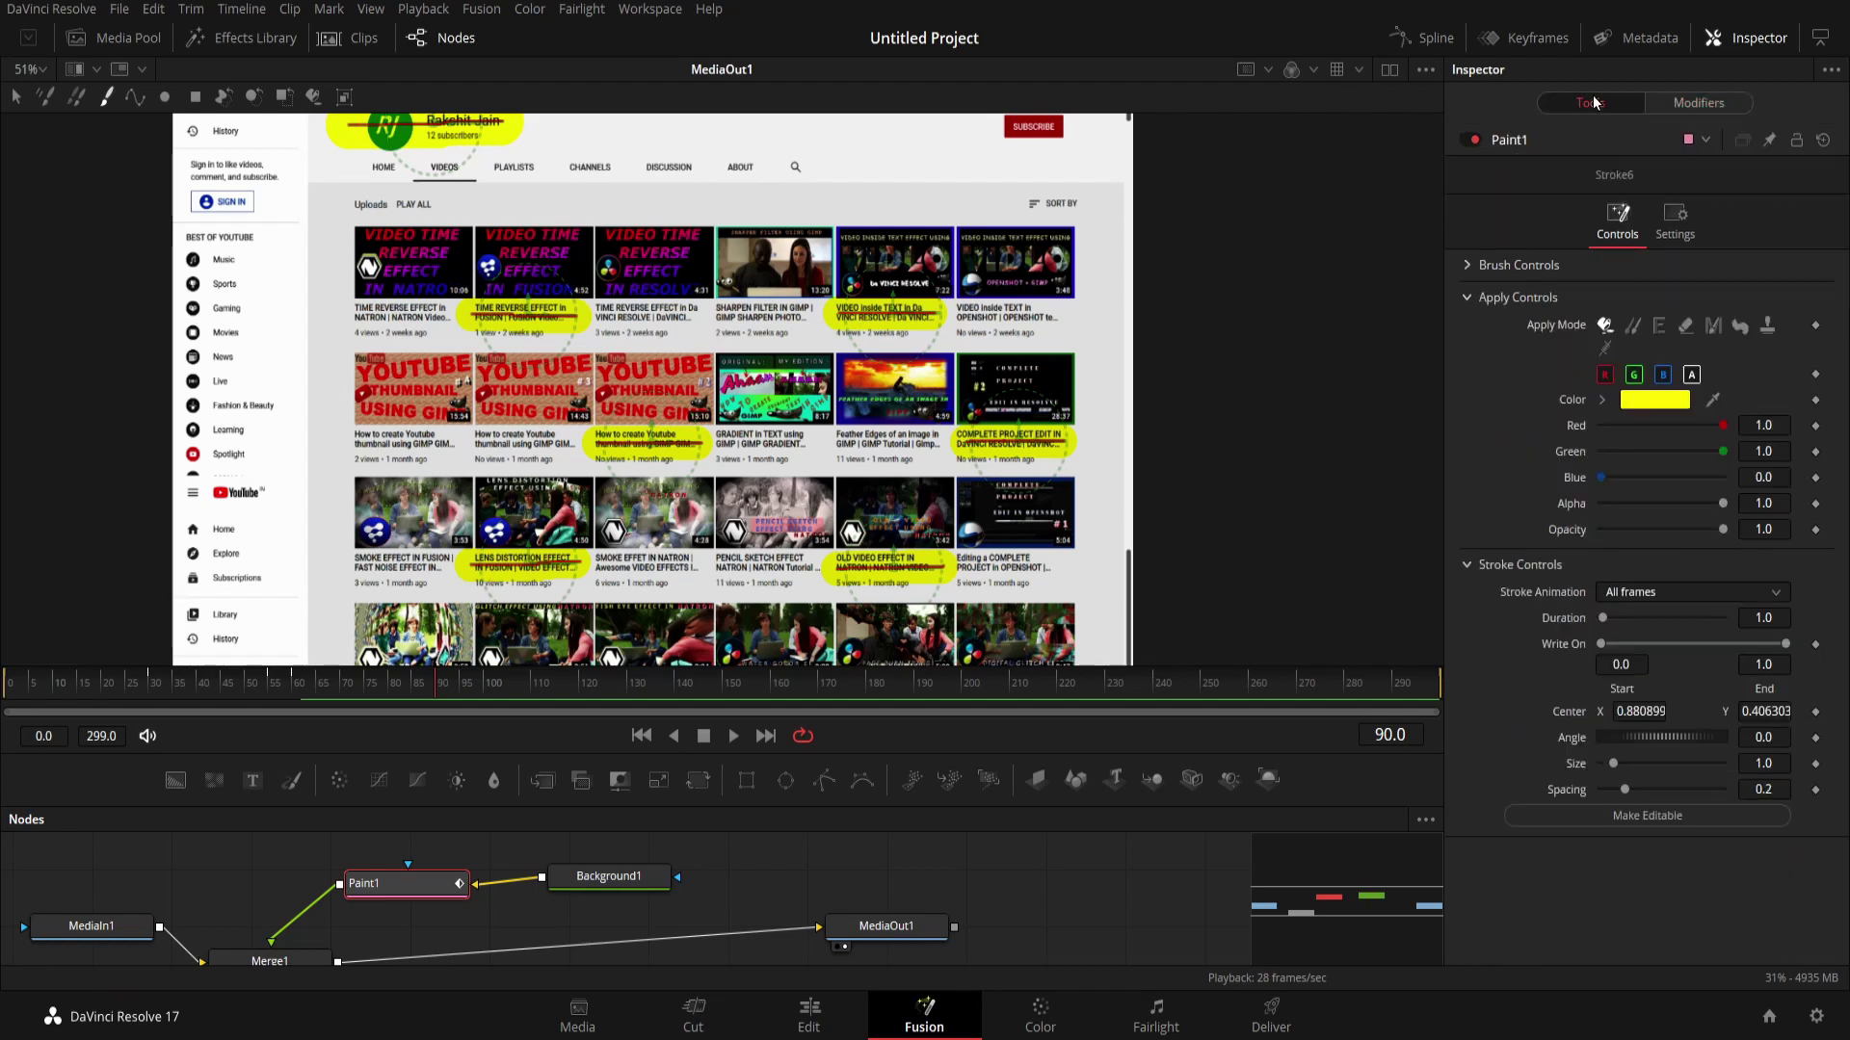
{"action": "left_click", "coordinate": [1692, 101]}
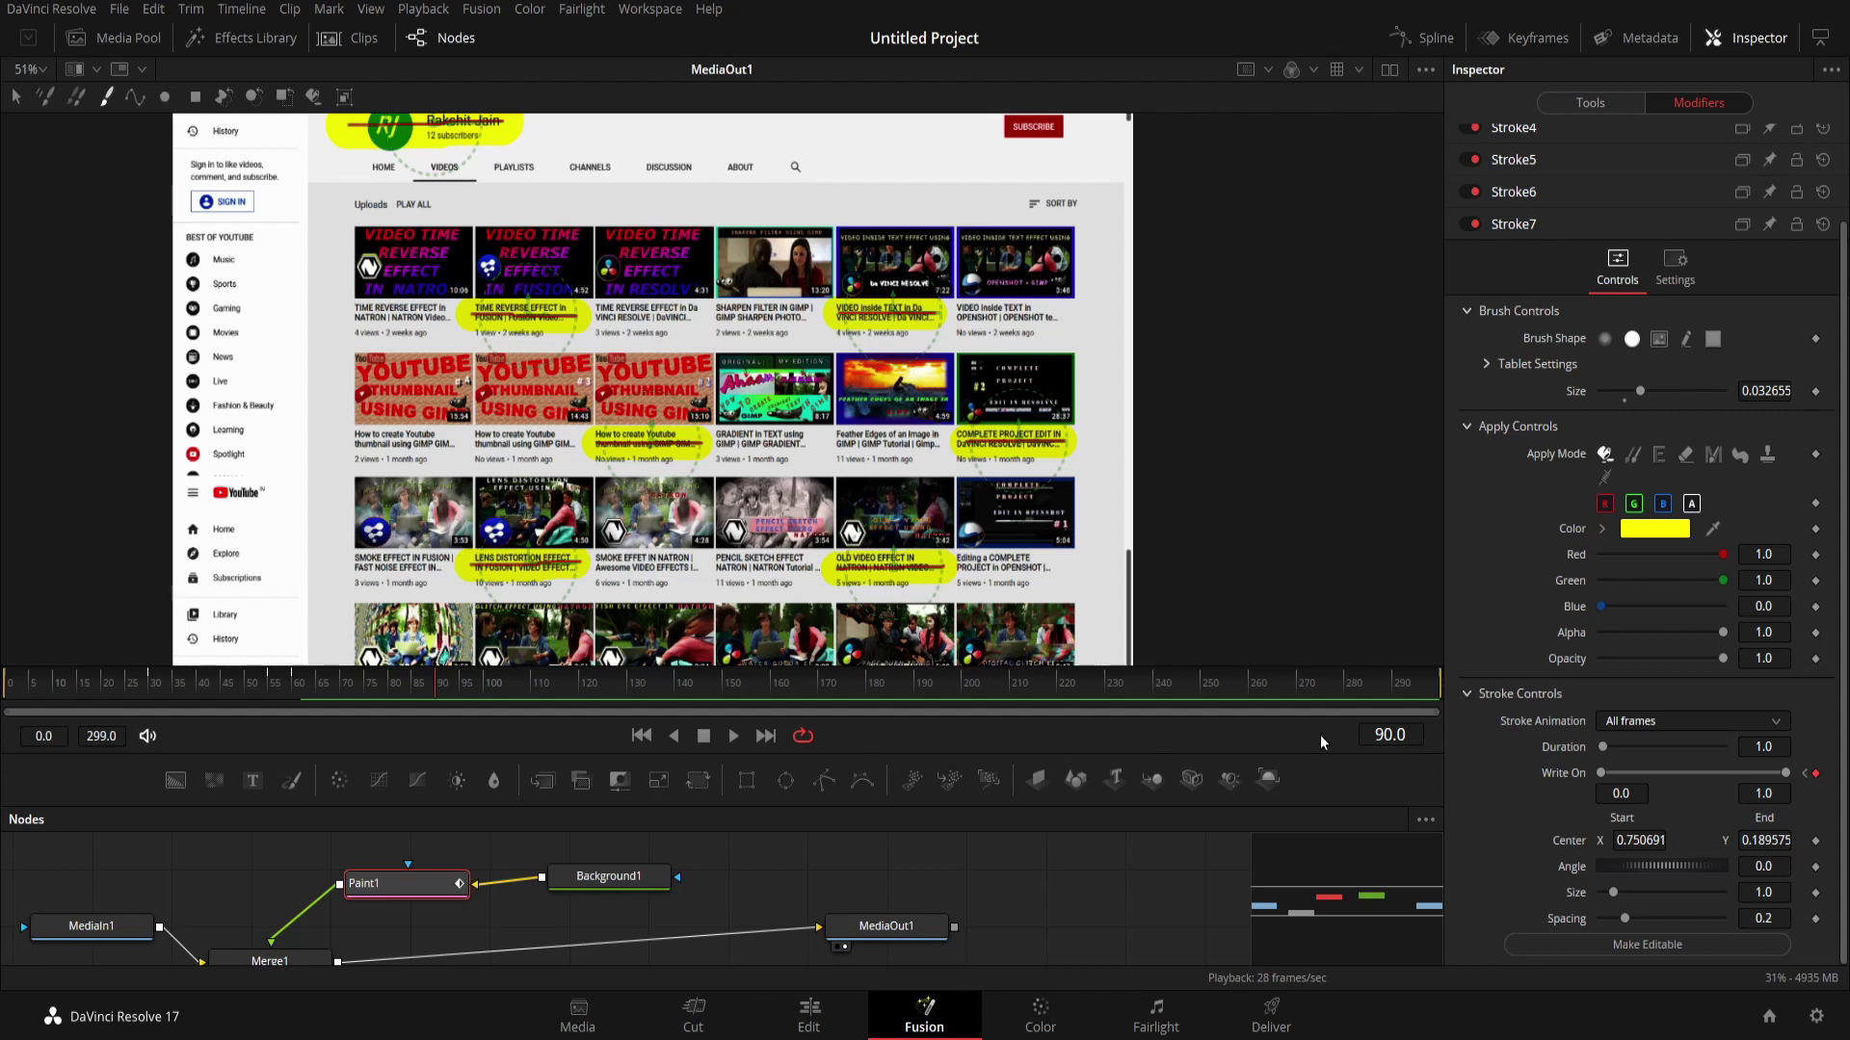
Open Stroke6's modifier controls at frame 0, set its Write On end to 0 and keyframe Write On.
{"action": "left_click", "coordinate": [641, 735]}
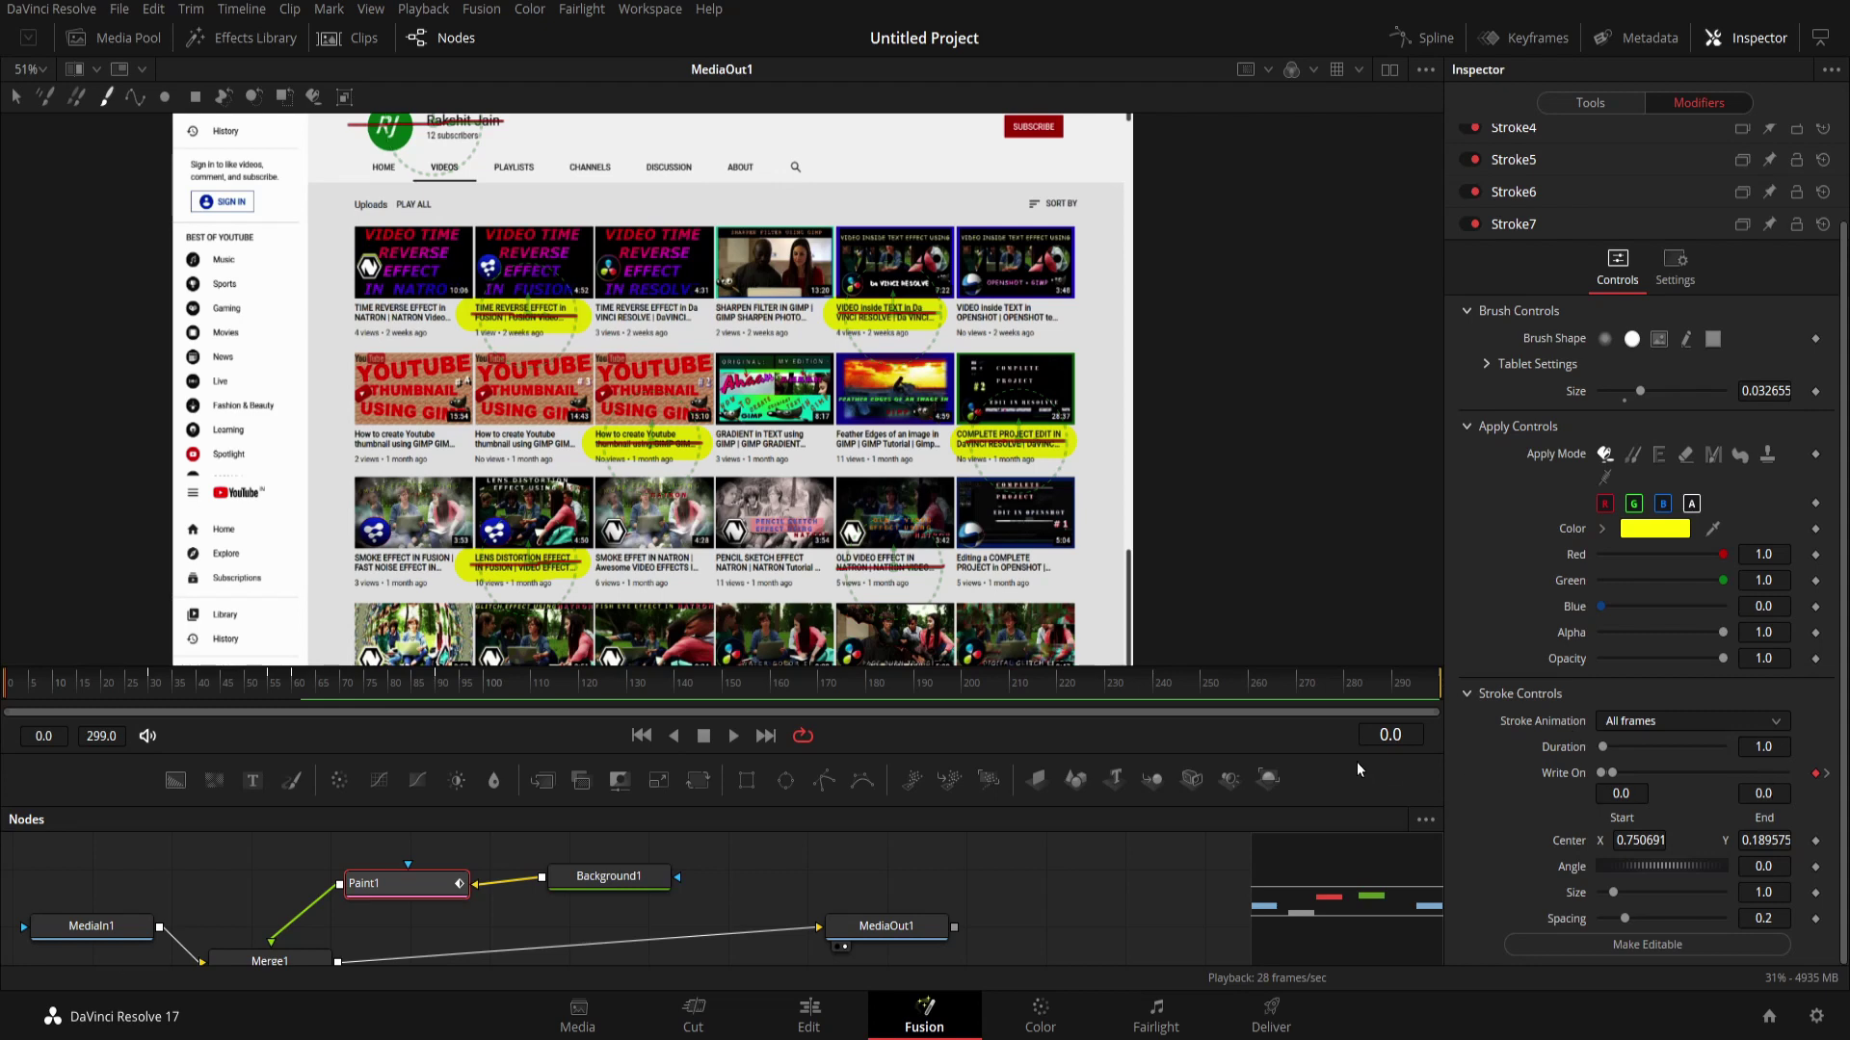
{"action": "left_click", "coordinate": [1518, 192]}
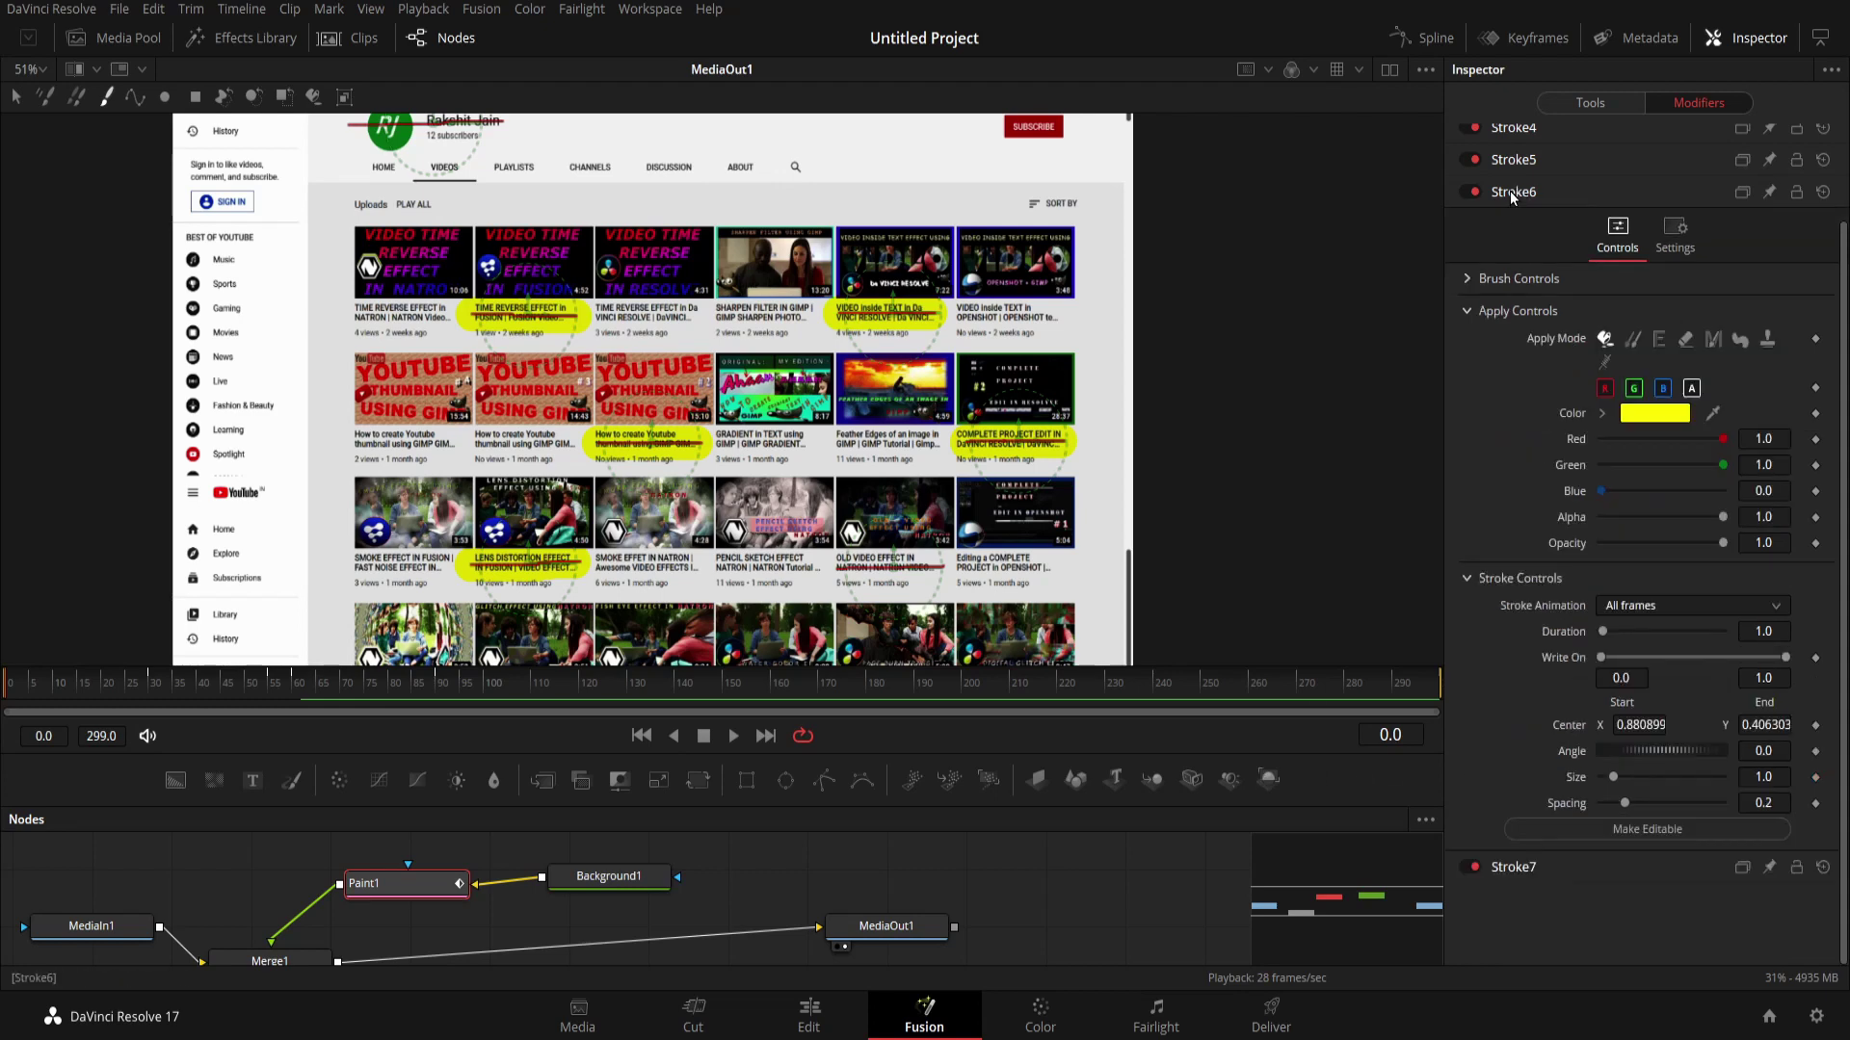
{"action": "left_click", "coordinate": [1511, 198]}
{"action": "left_click", "coordinate": [1512, 197]}
{"action": "left_click", "coordinate": [1617, 108]}
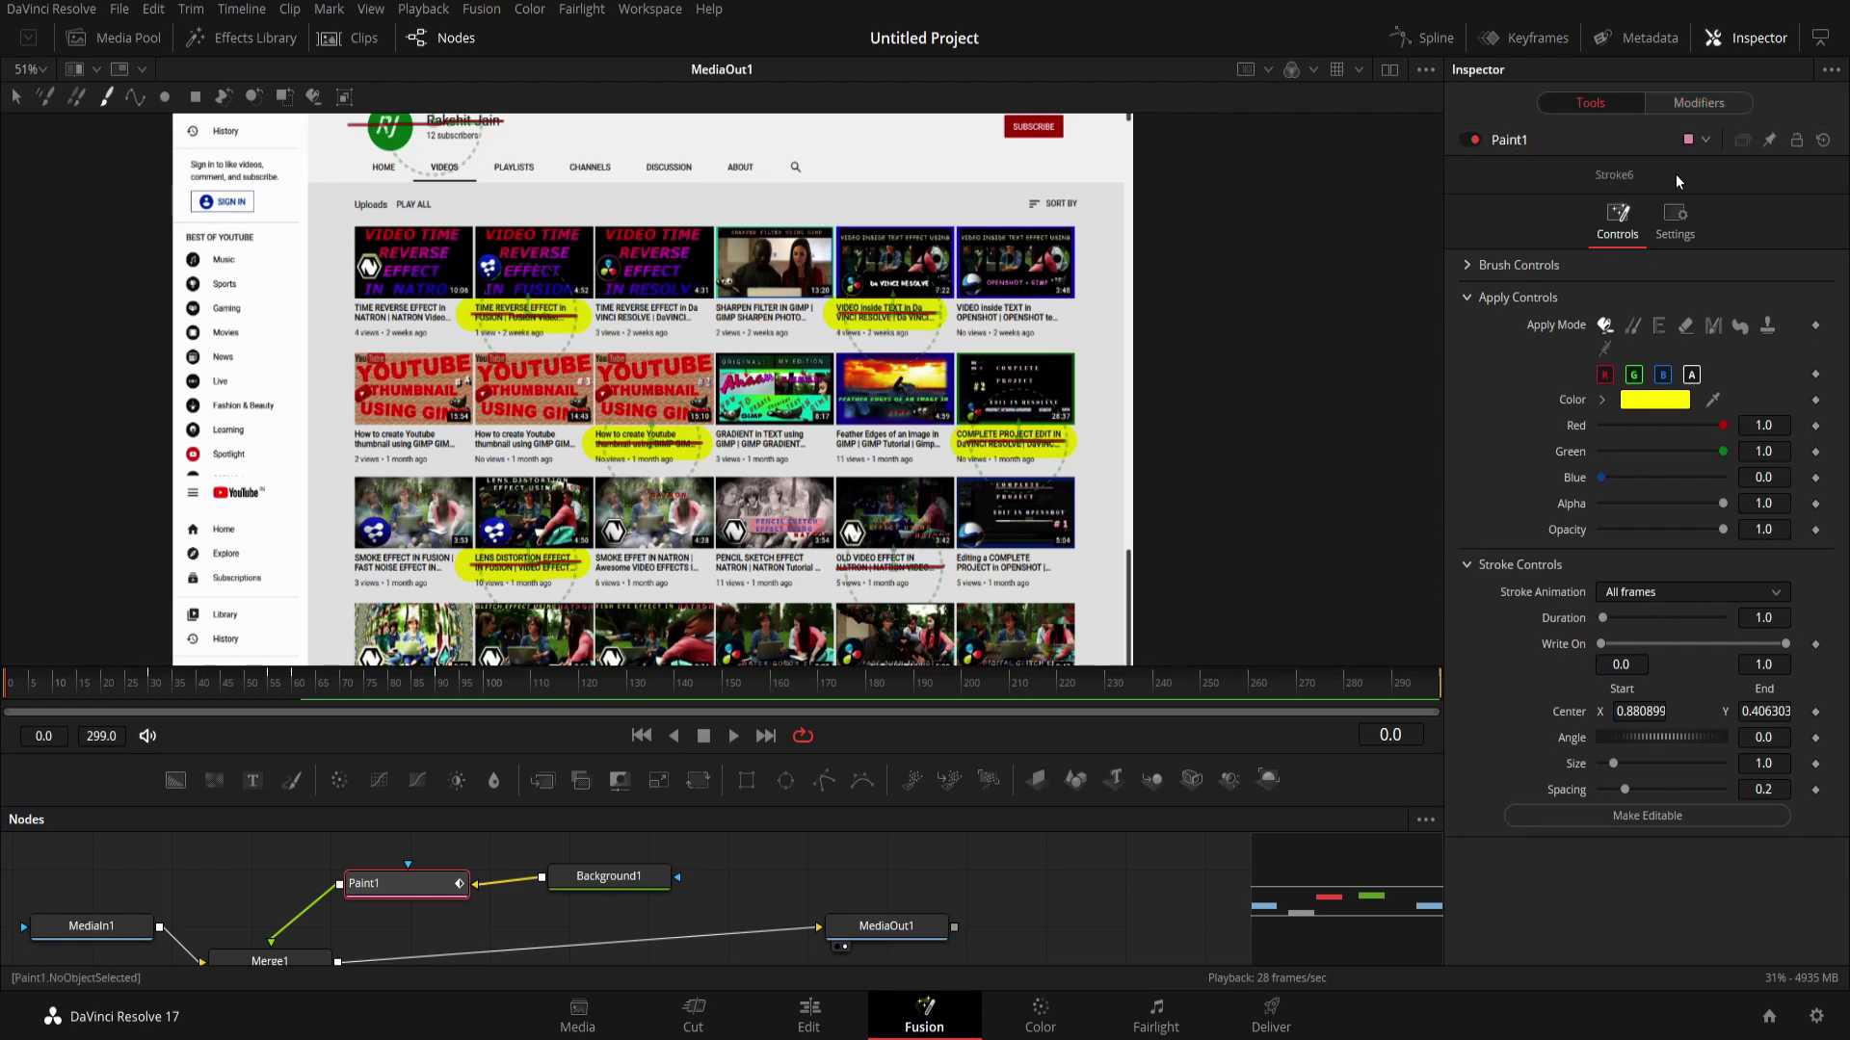
{"action": "left_click", "coordinate": [1688, 106]}
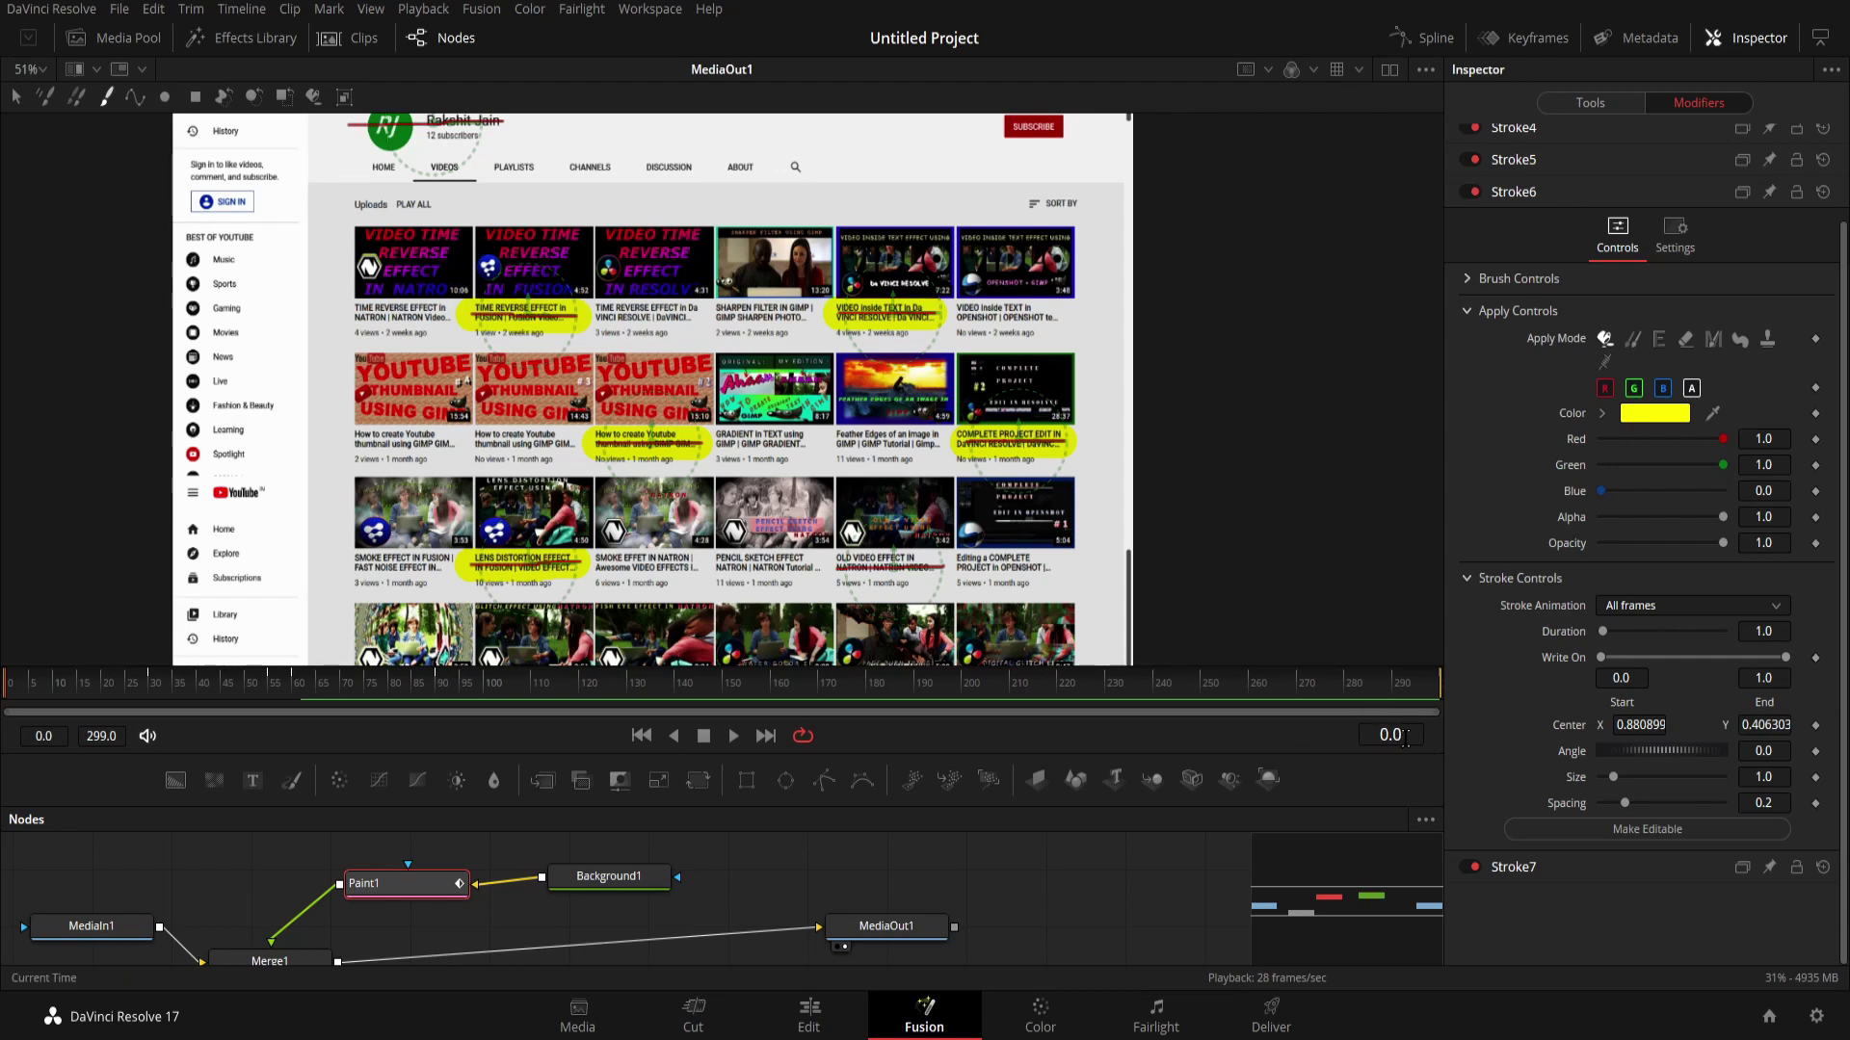
{"action": "left_click", "coordinate": [1777, 677]}
{"action": "type", "text": "0"}
{"action": "key", "text": "Return"}
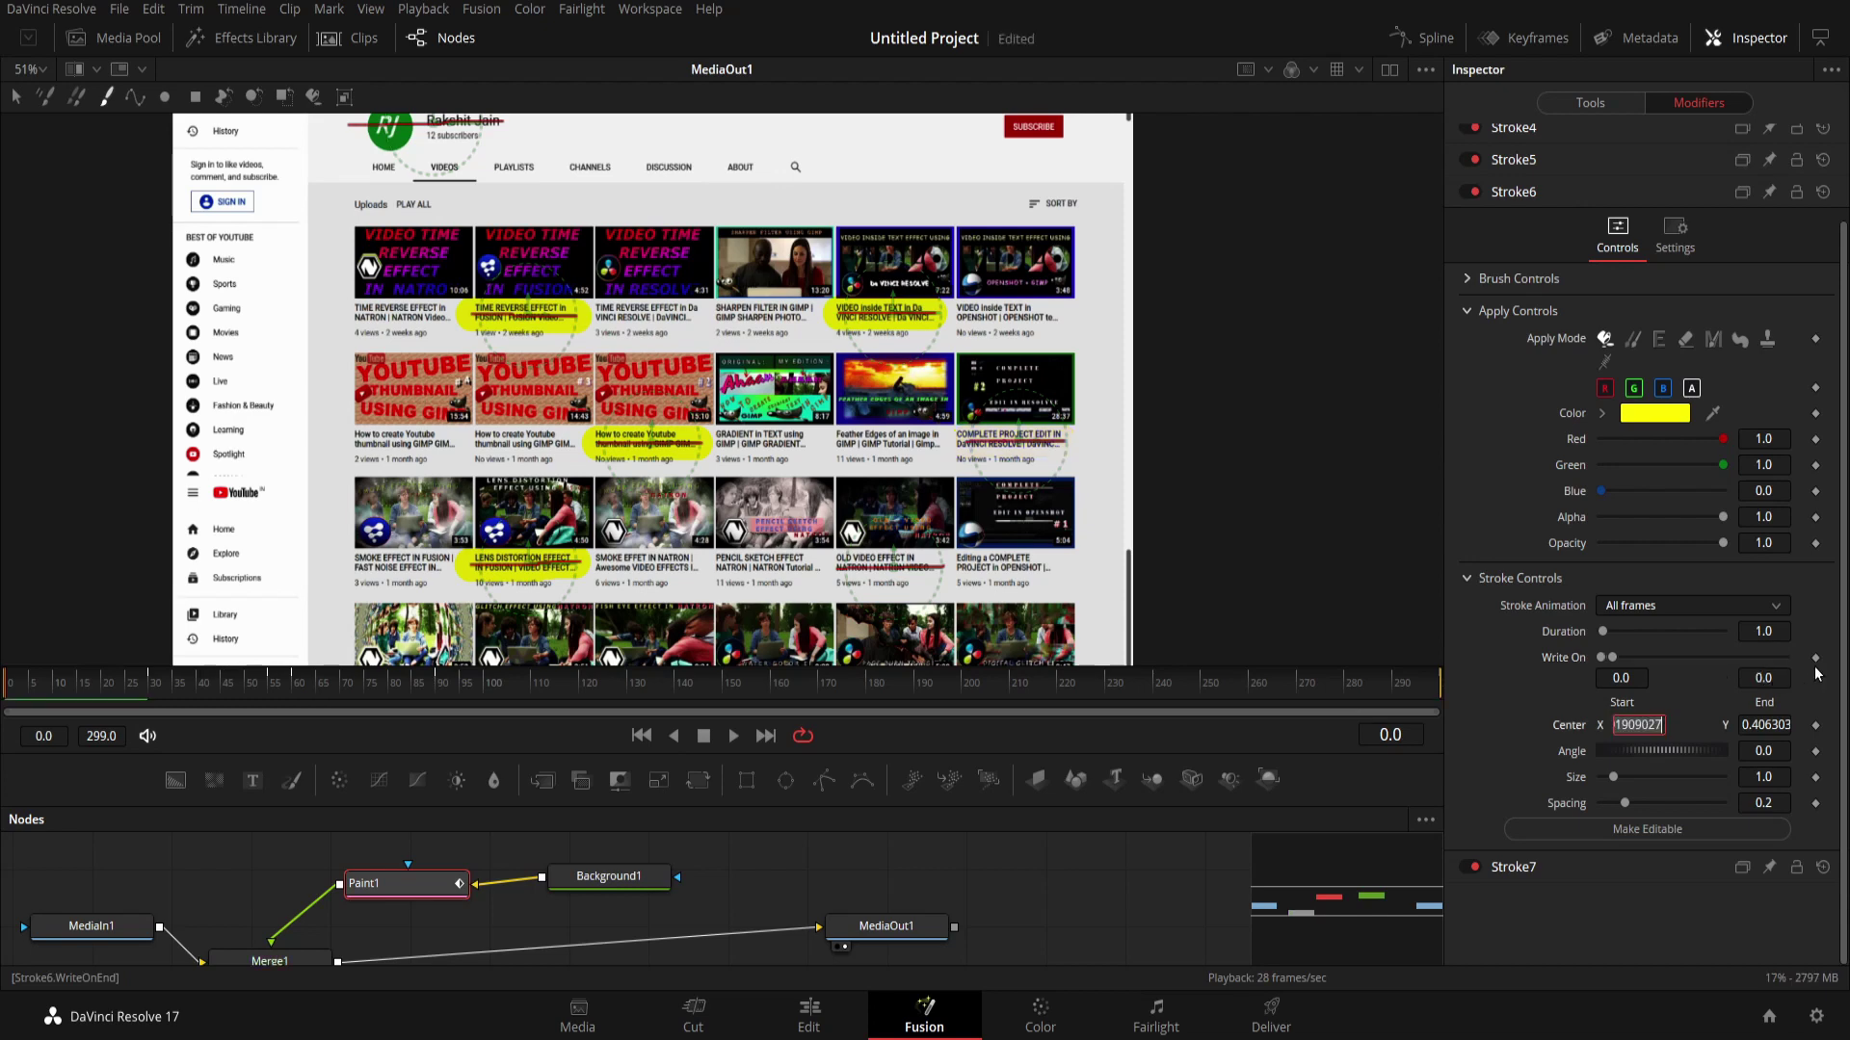
{"action": "left_click", "coordinate": [1816, 663]}
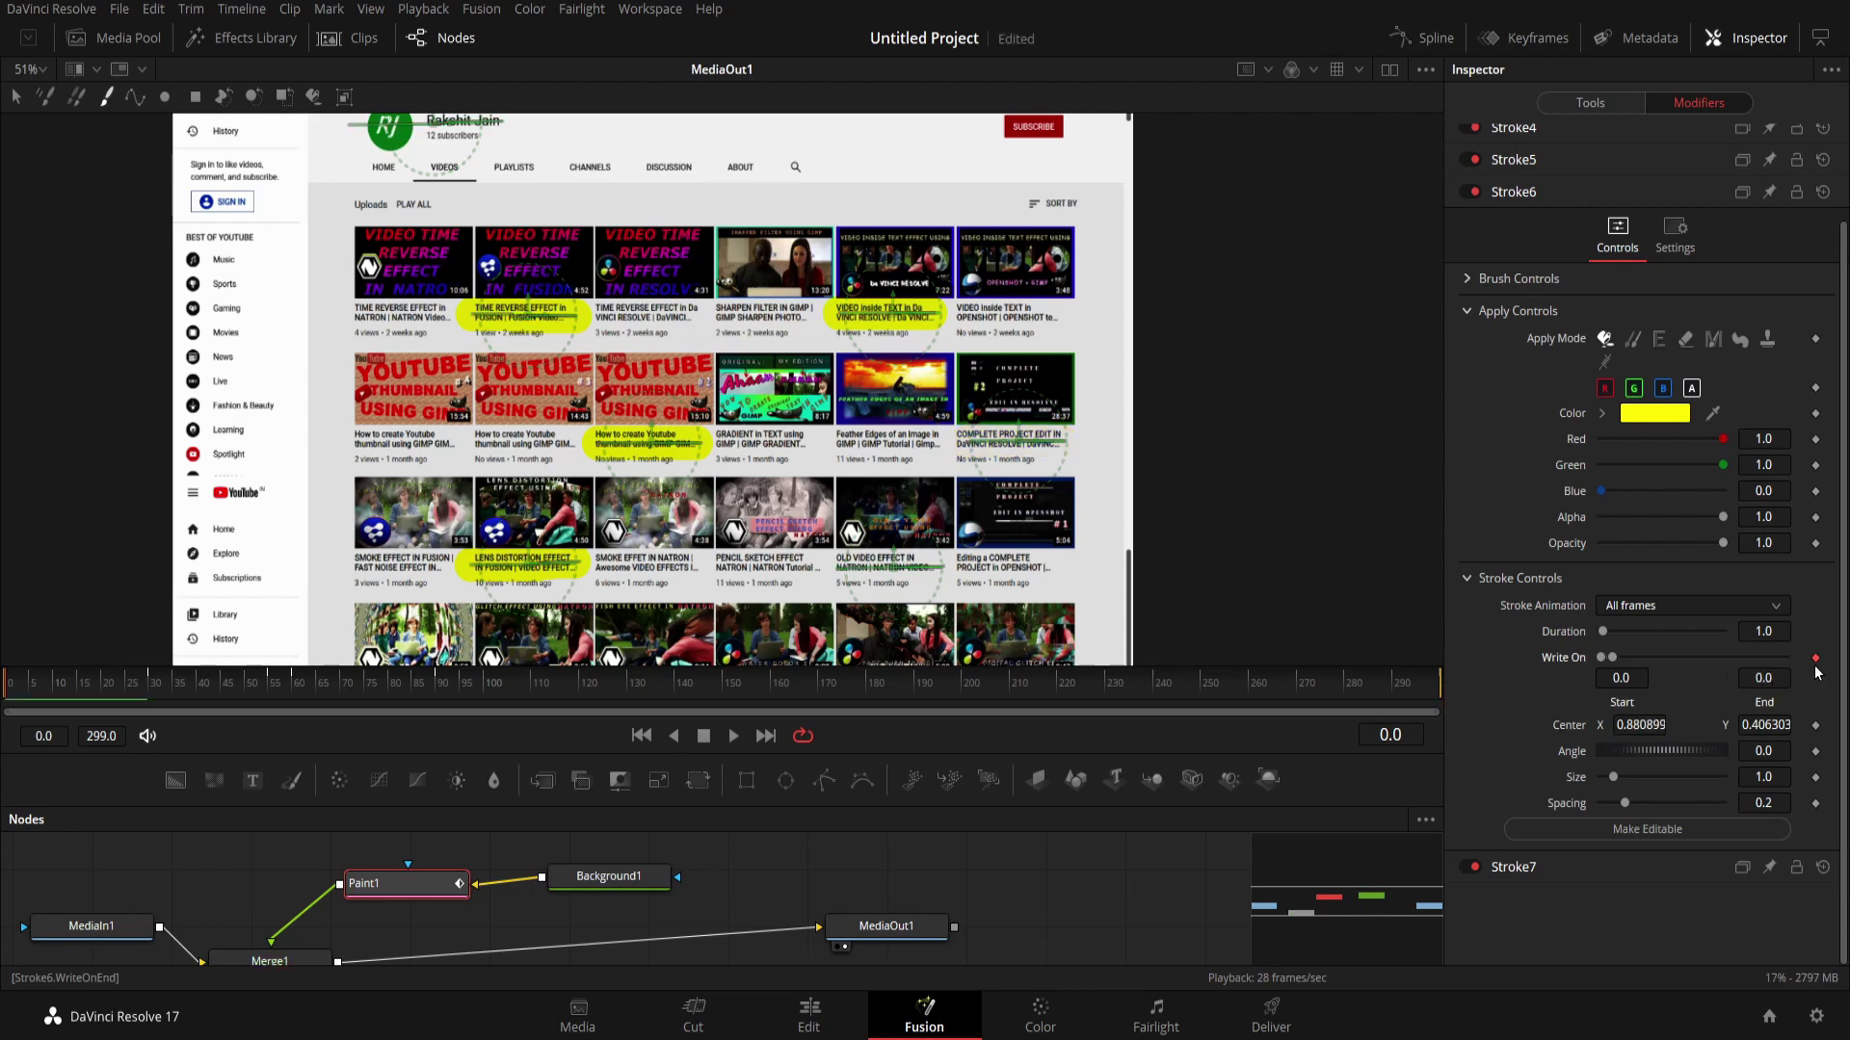
Add a Write On keyframe for Stroke6 at frame 85, holding the end value at 0.
{"action": "left_click", "coordinate": [1382, 734]}
{"action": "type", "text": "85"}
{"action": "key", "text": "Return"}
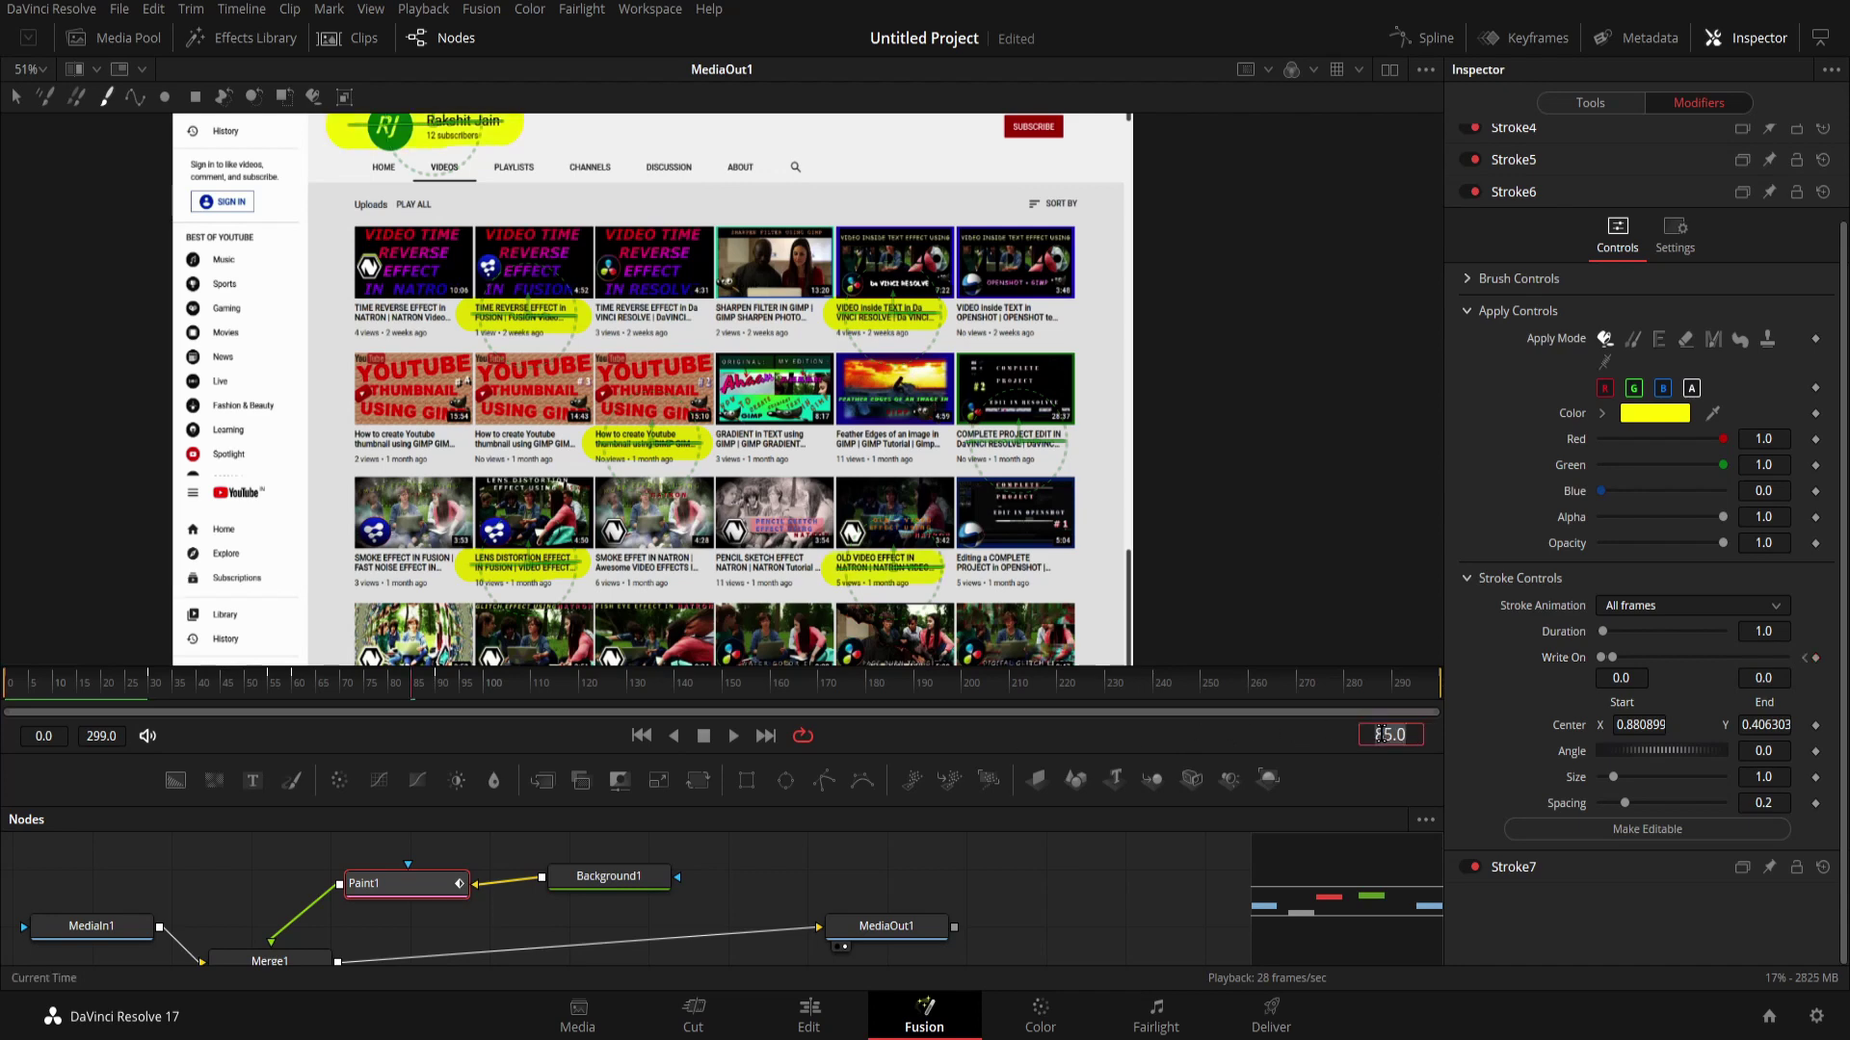
{"action": "left_click", "coordinate": [1815, 659]}
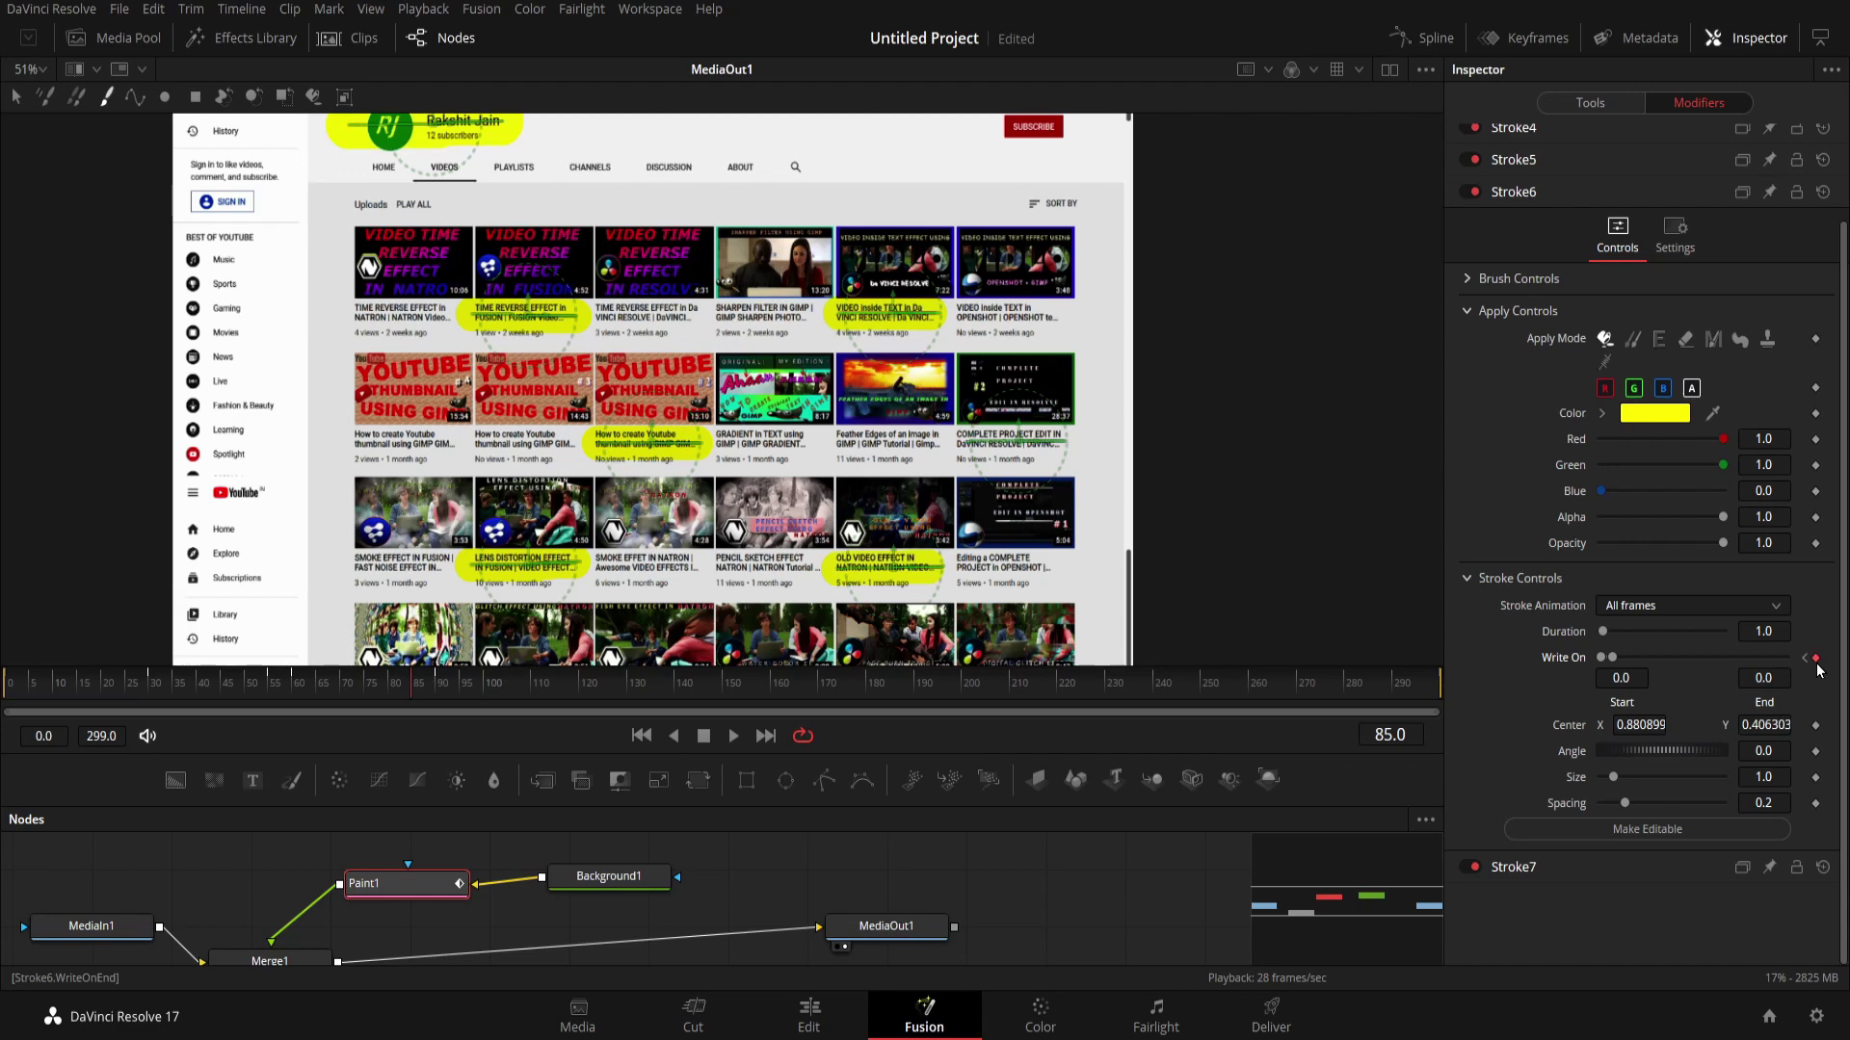
Go to frame 120 and set Stroke6's Write On end to 1.
{"action": "left_click", "coordinate": [1391, 734]}
{"action": "type", "text": "120"}
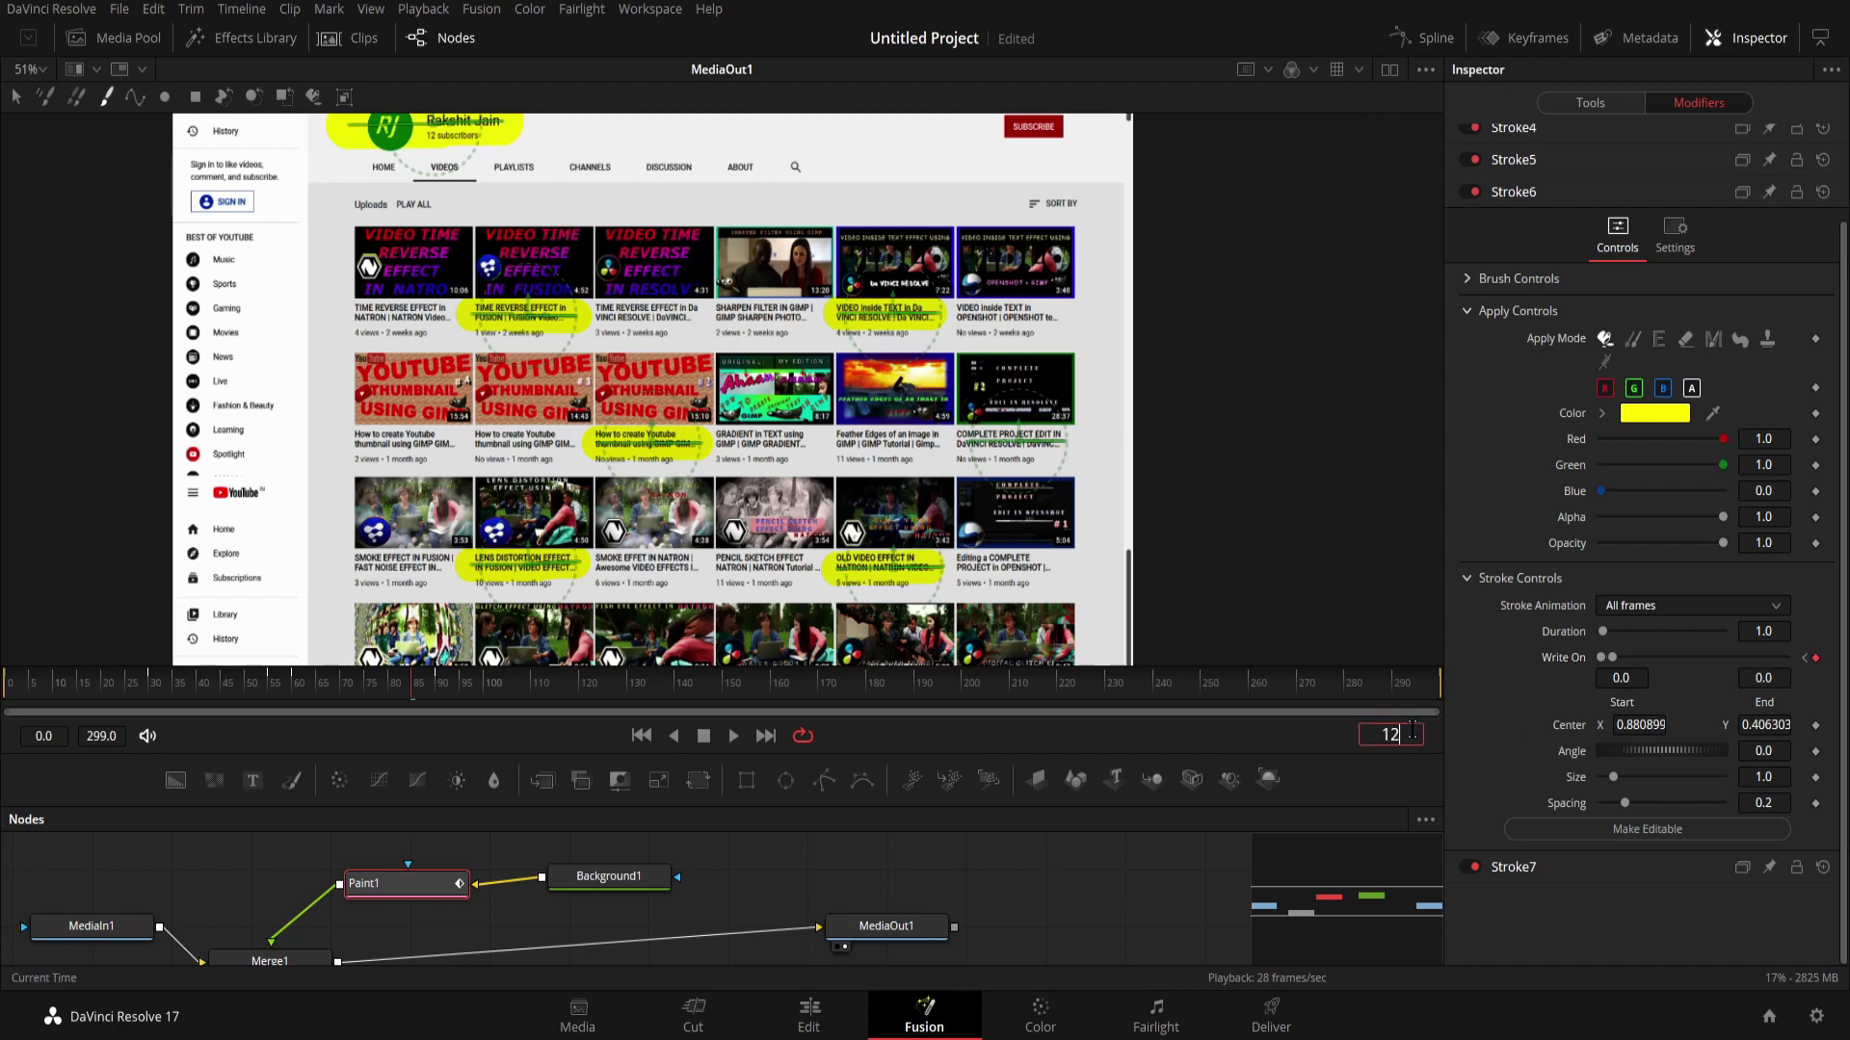
{"action": "key", "text": "Return"}
{"action": "left_click", "coordinate": [1751, 678]}
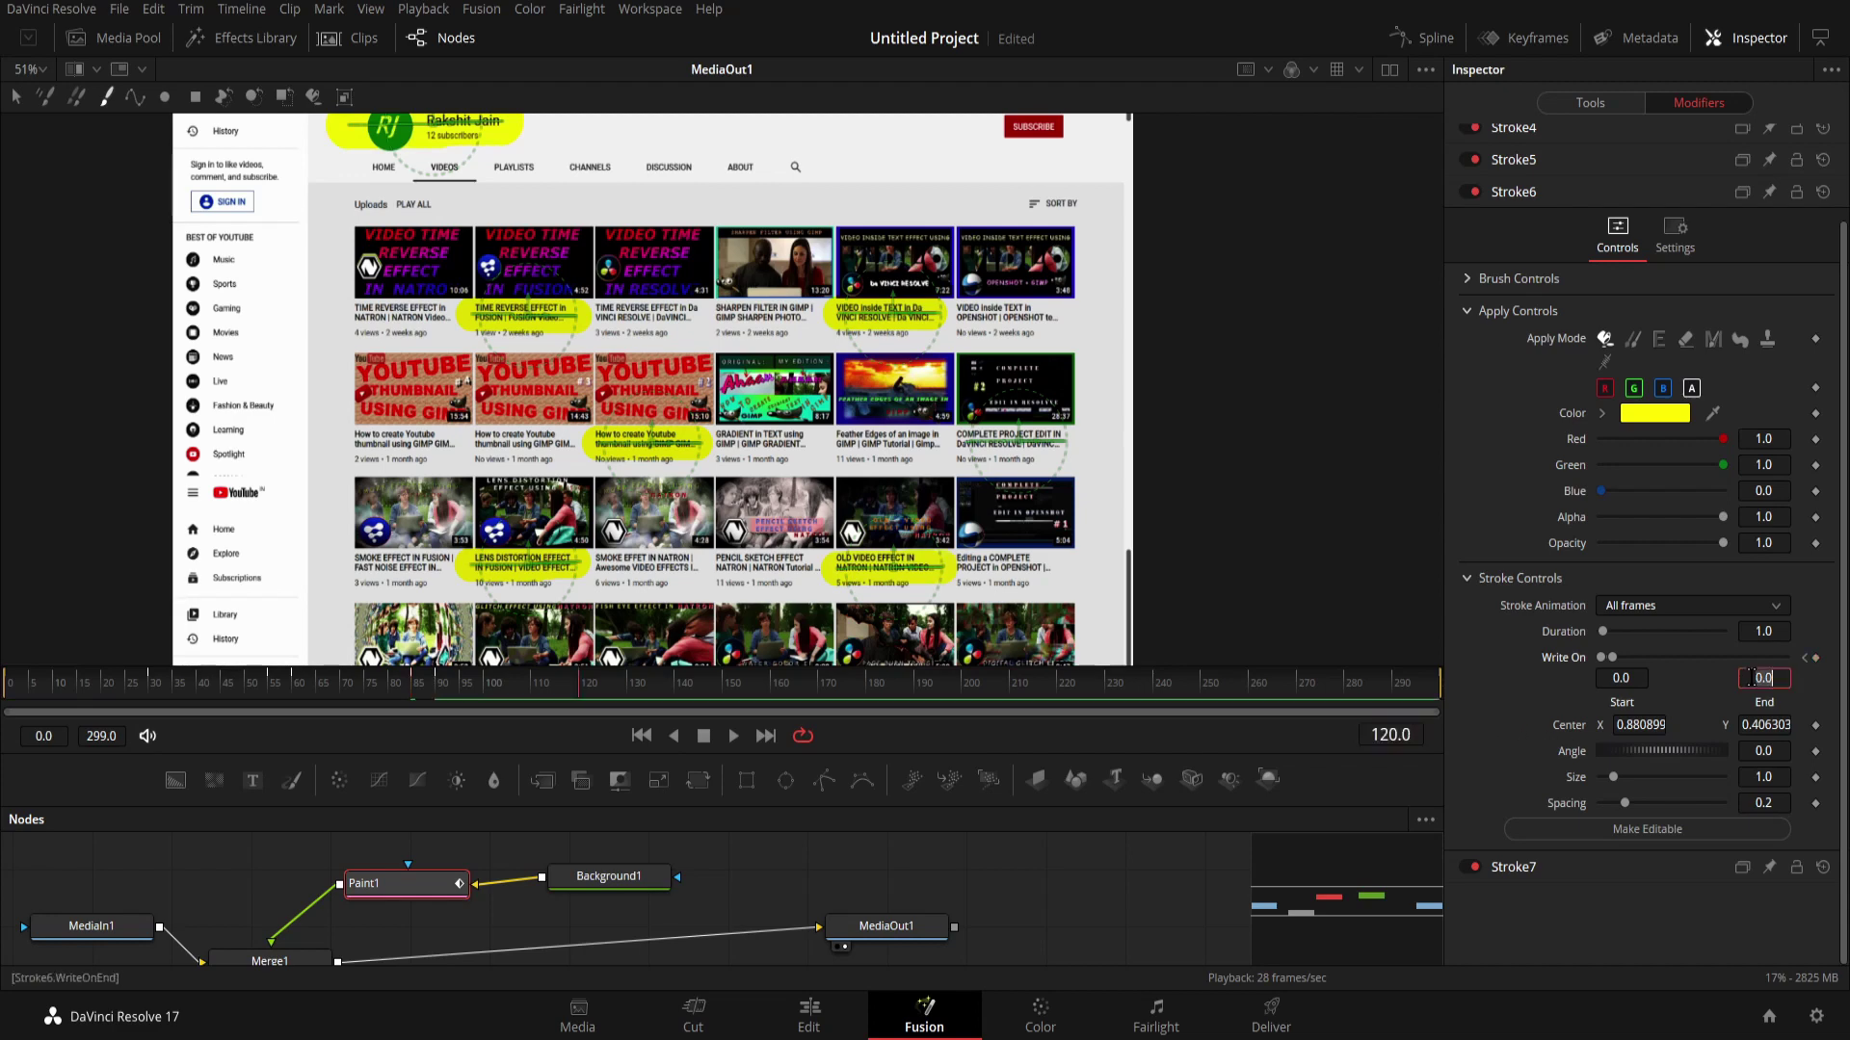
{"action": "type", "text": "1"}
{"action": "key", "text": "Tab"}
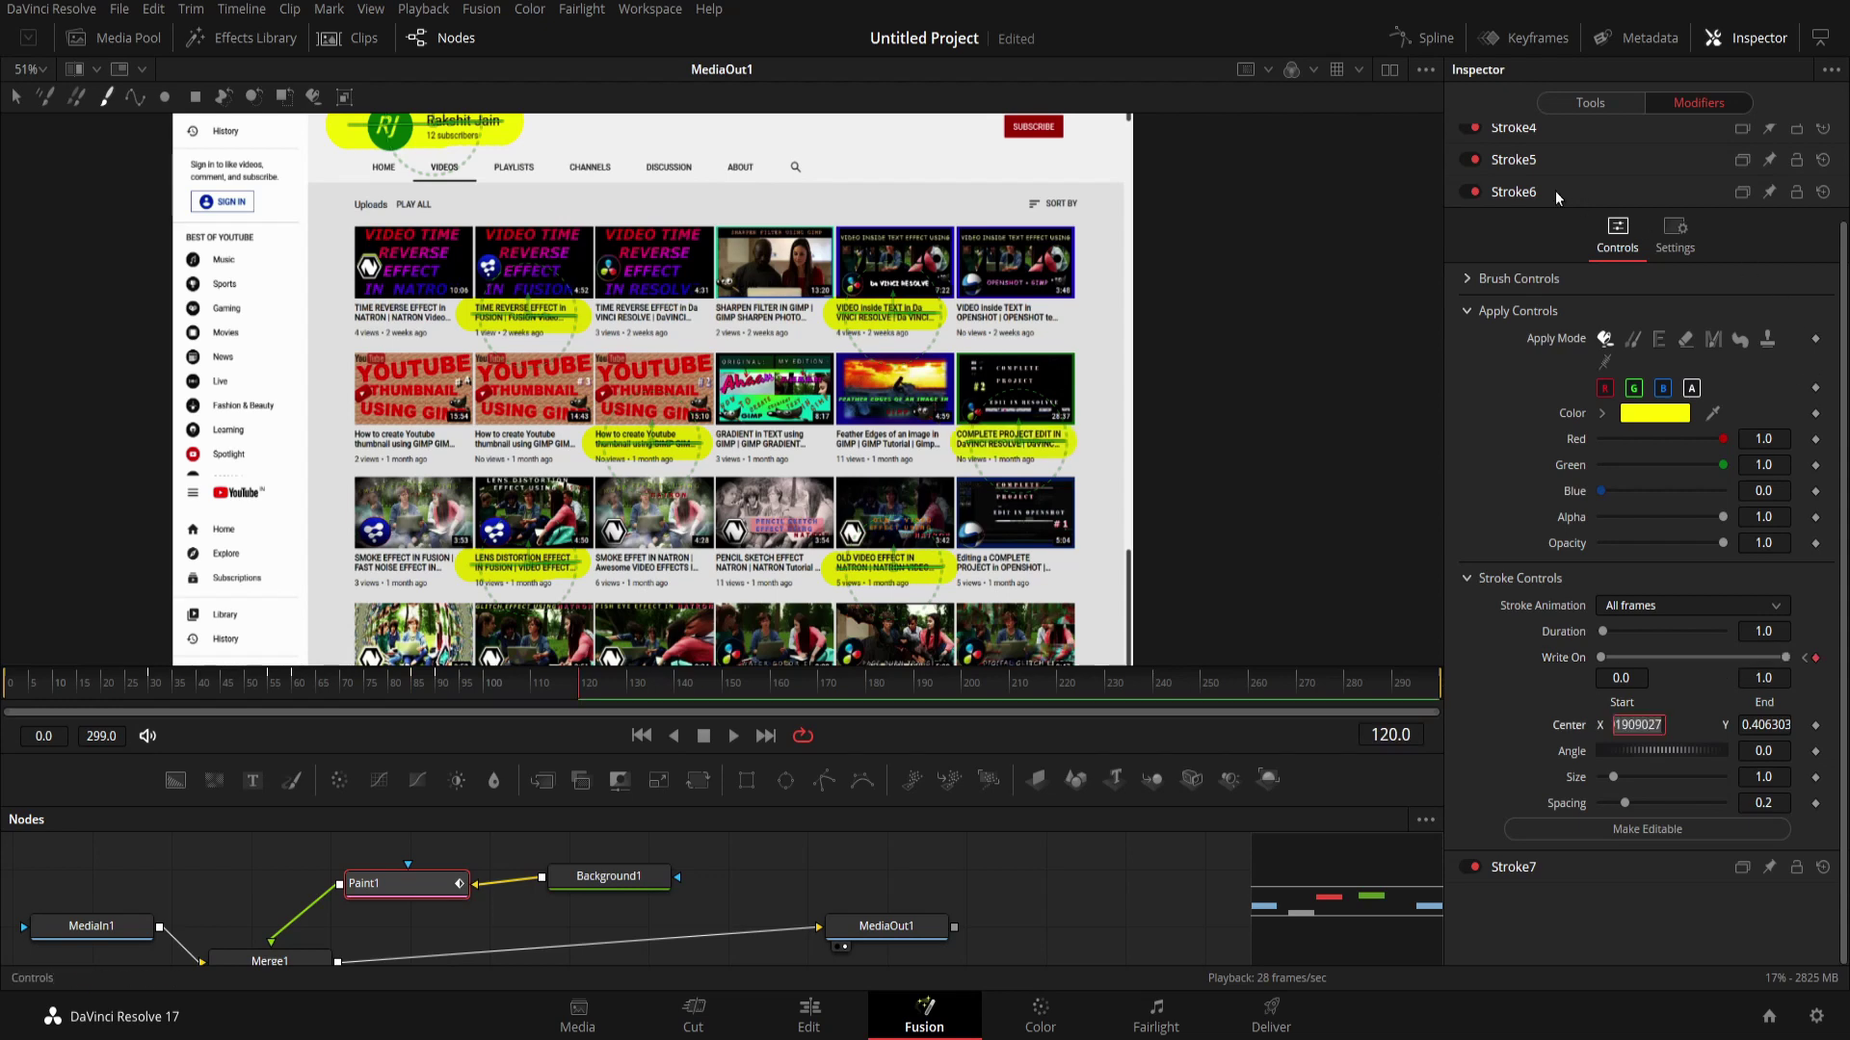
Open Stroke5's modifier controls, keyframe its Write On at frame 0 and set the end value to 0.
{"action": "left_click", "coordinate": [1508, 159]}
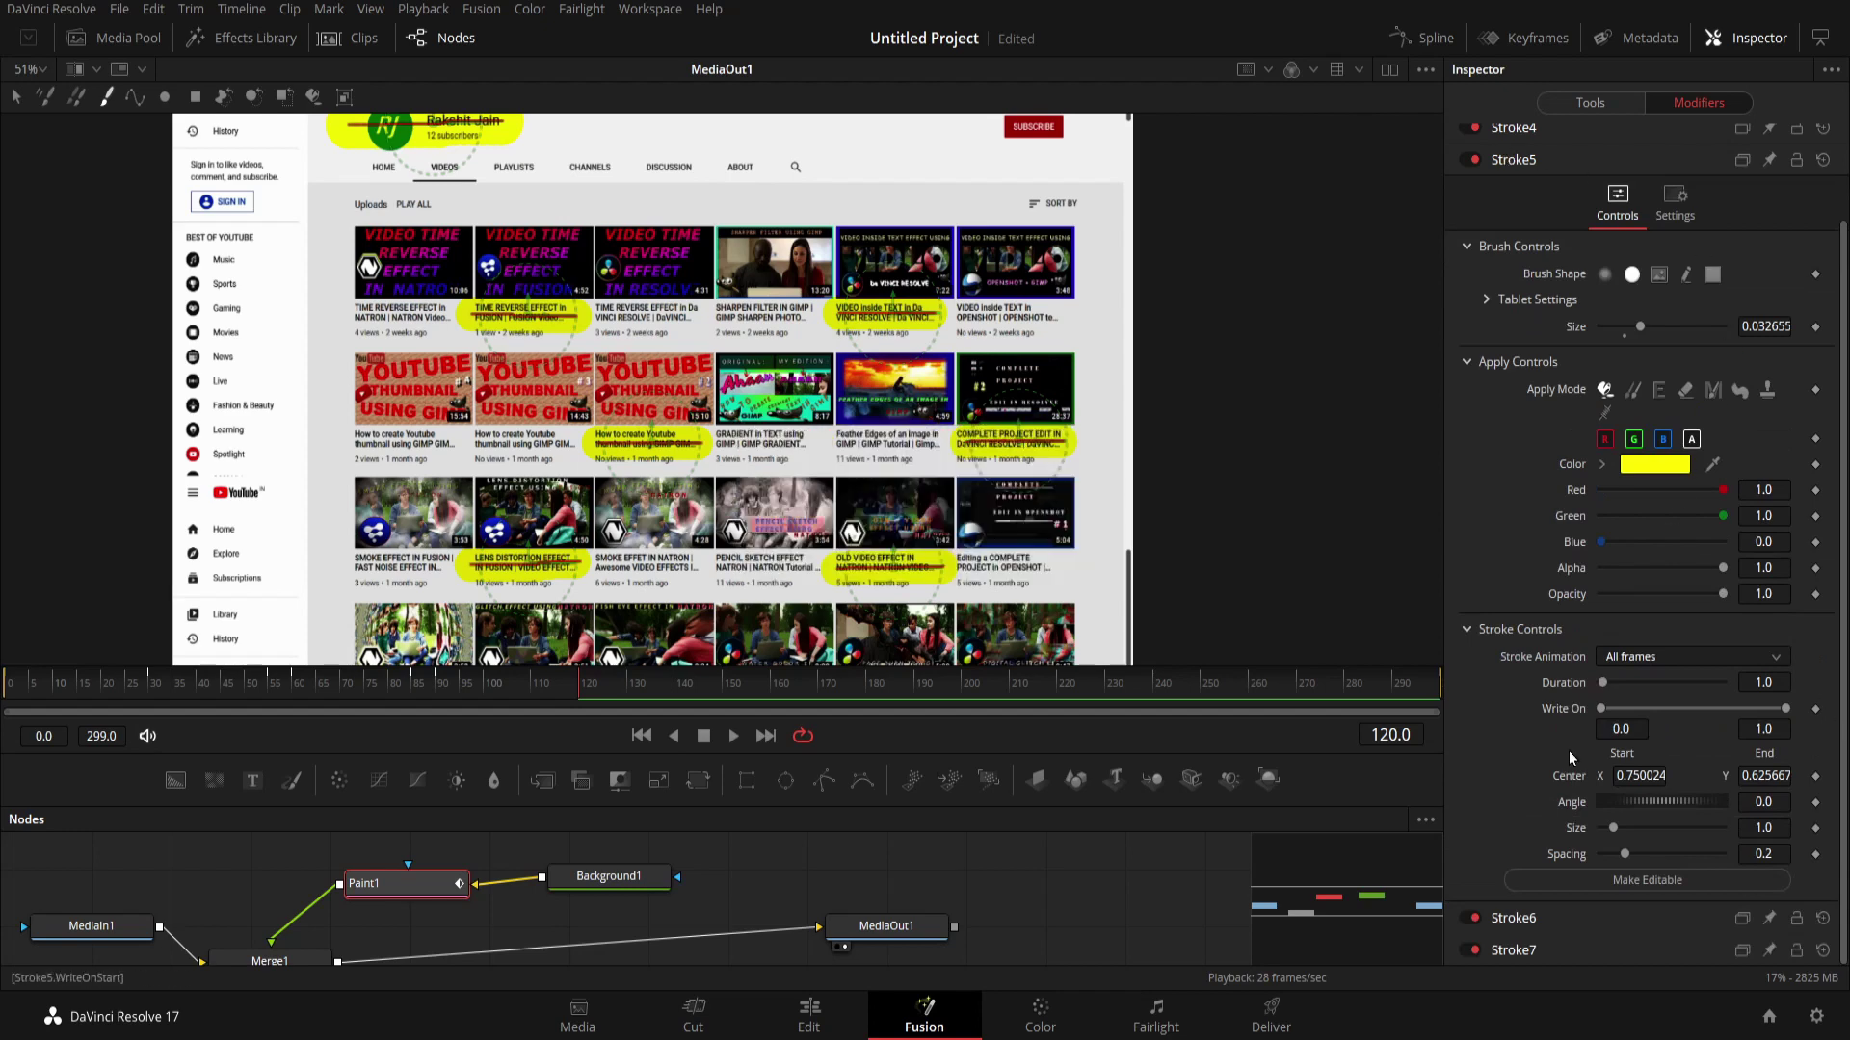
{"action": "left_click", "coordinate": [640, 735]}
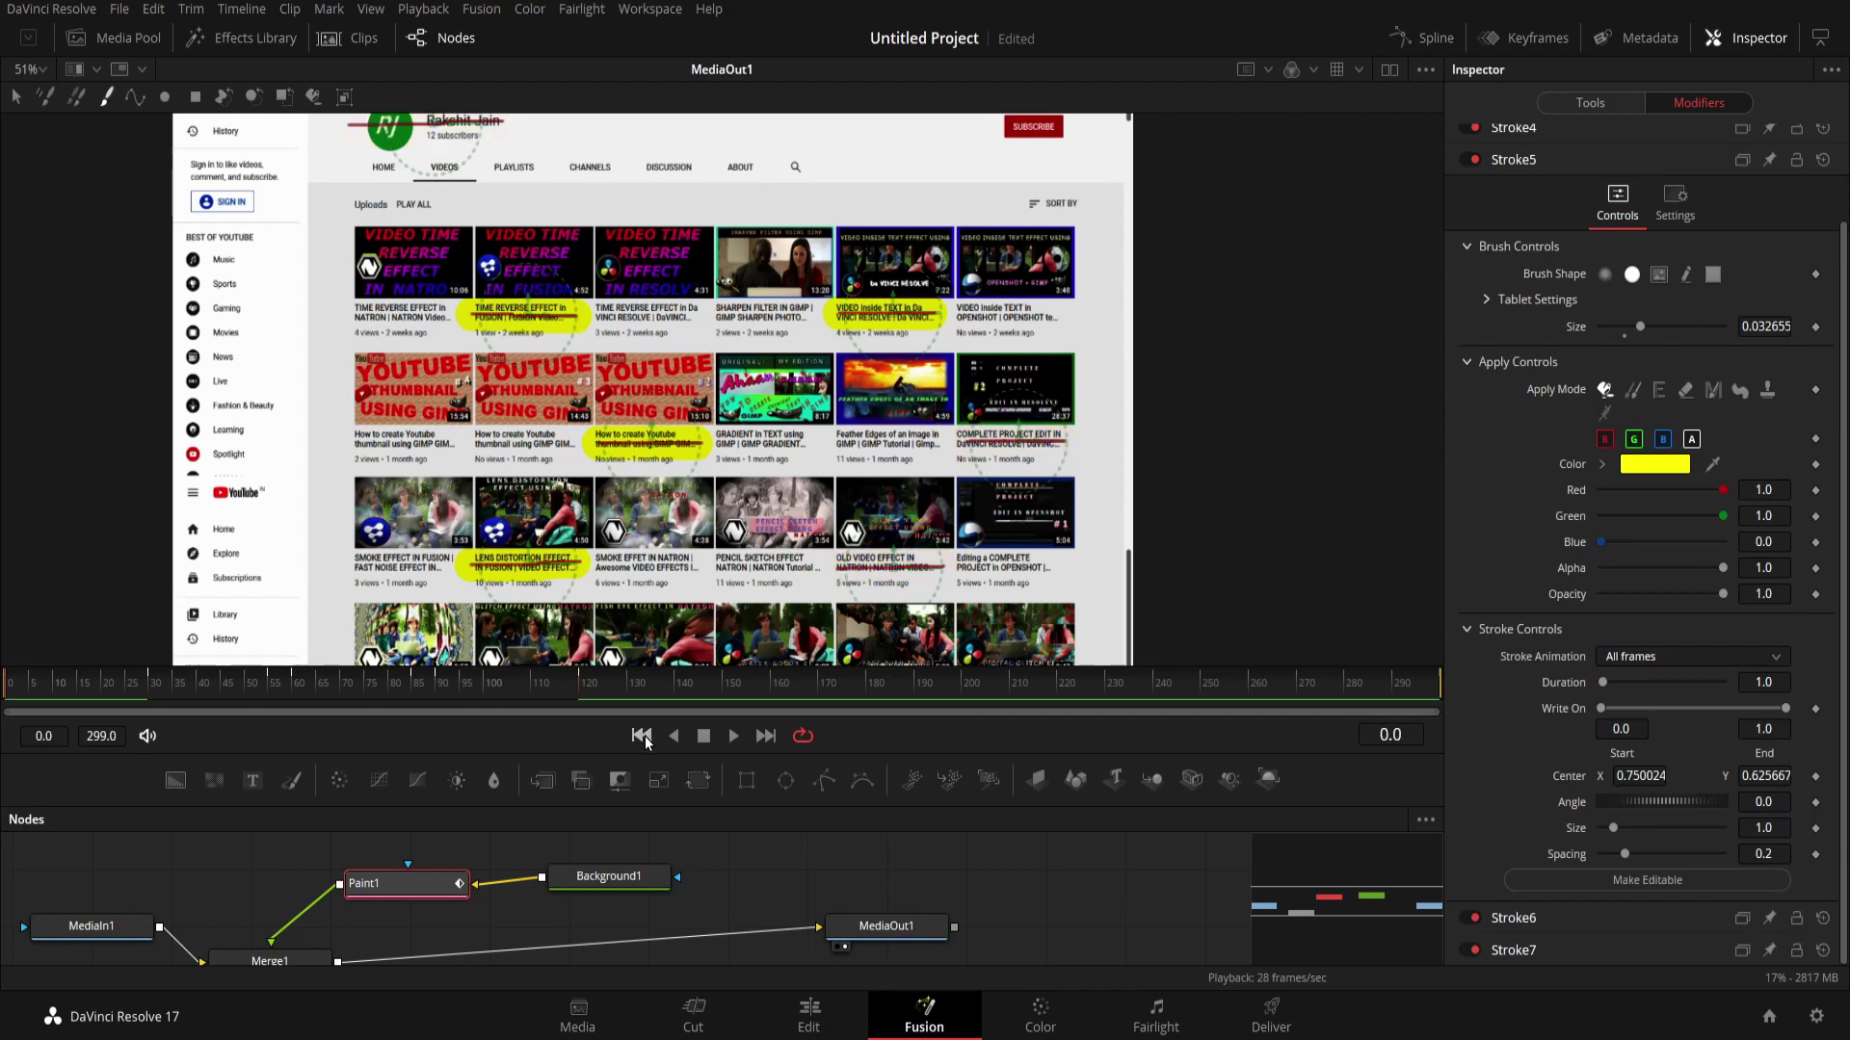
{"action": "left_click", "coordinate": [1815, 708]}
{"action": "left_click", "coordinate": [1780, 729]}
{"action": "type", "text": "0"}
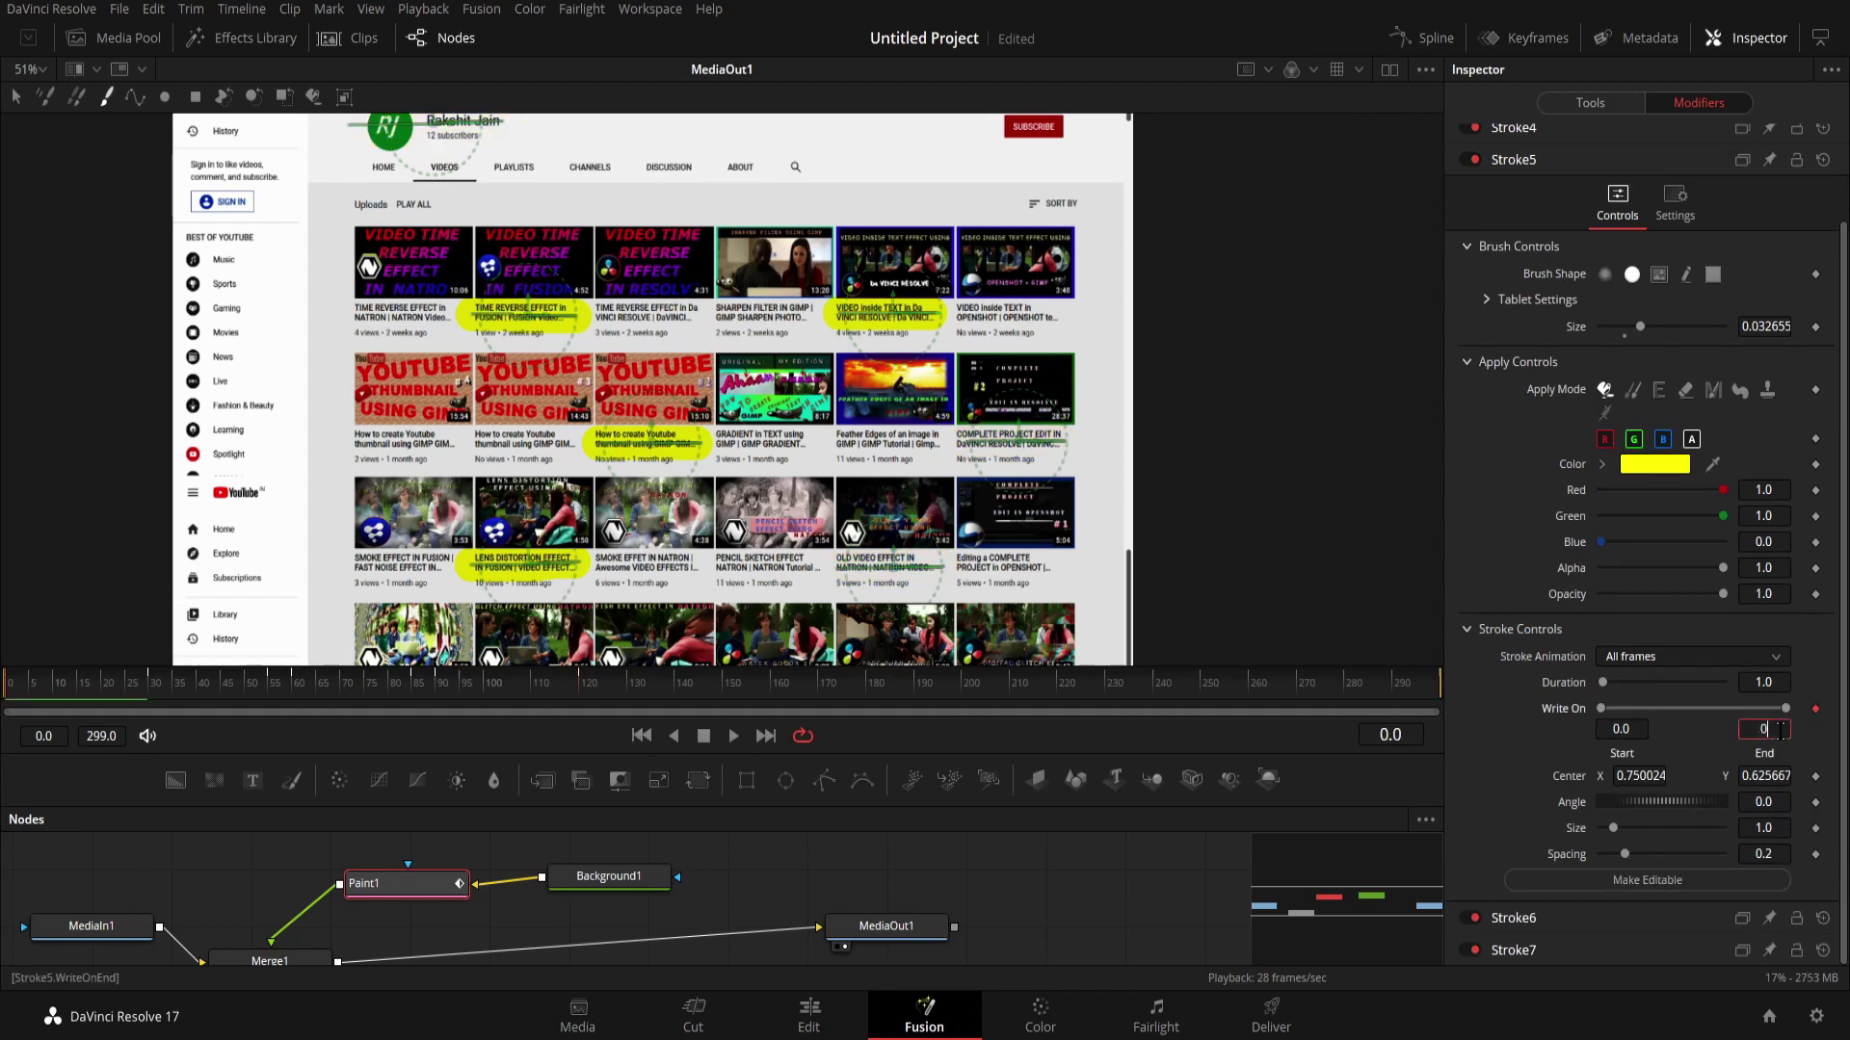
{"action": "key", "text": "Tab"}
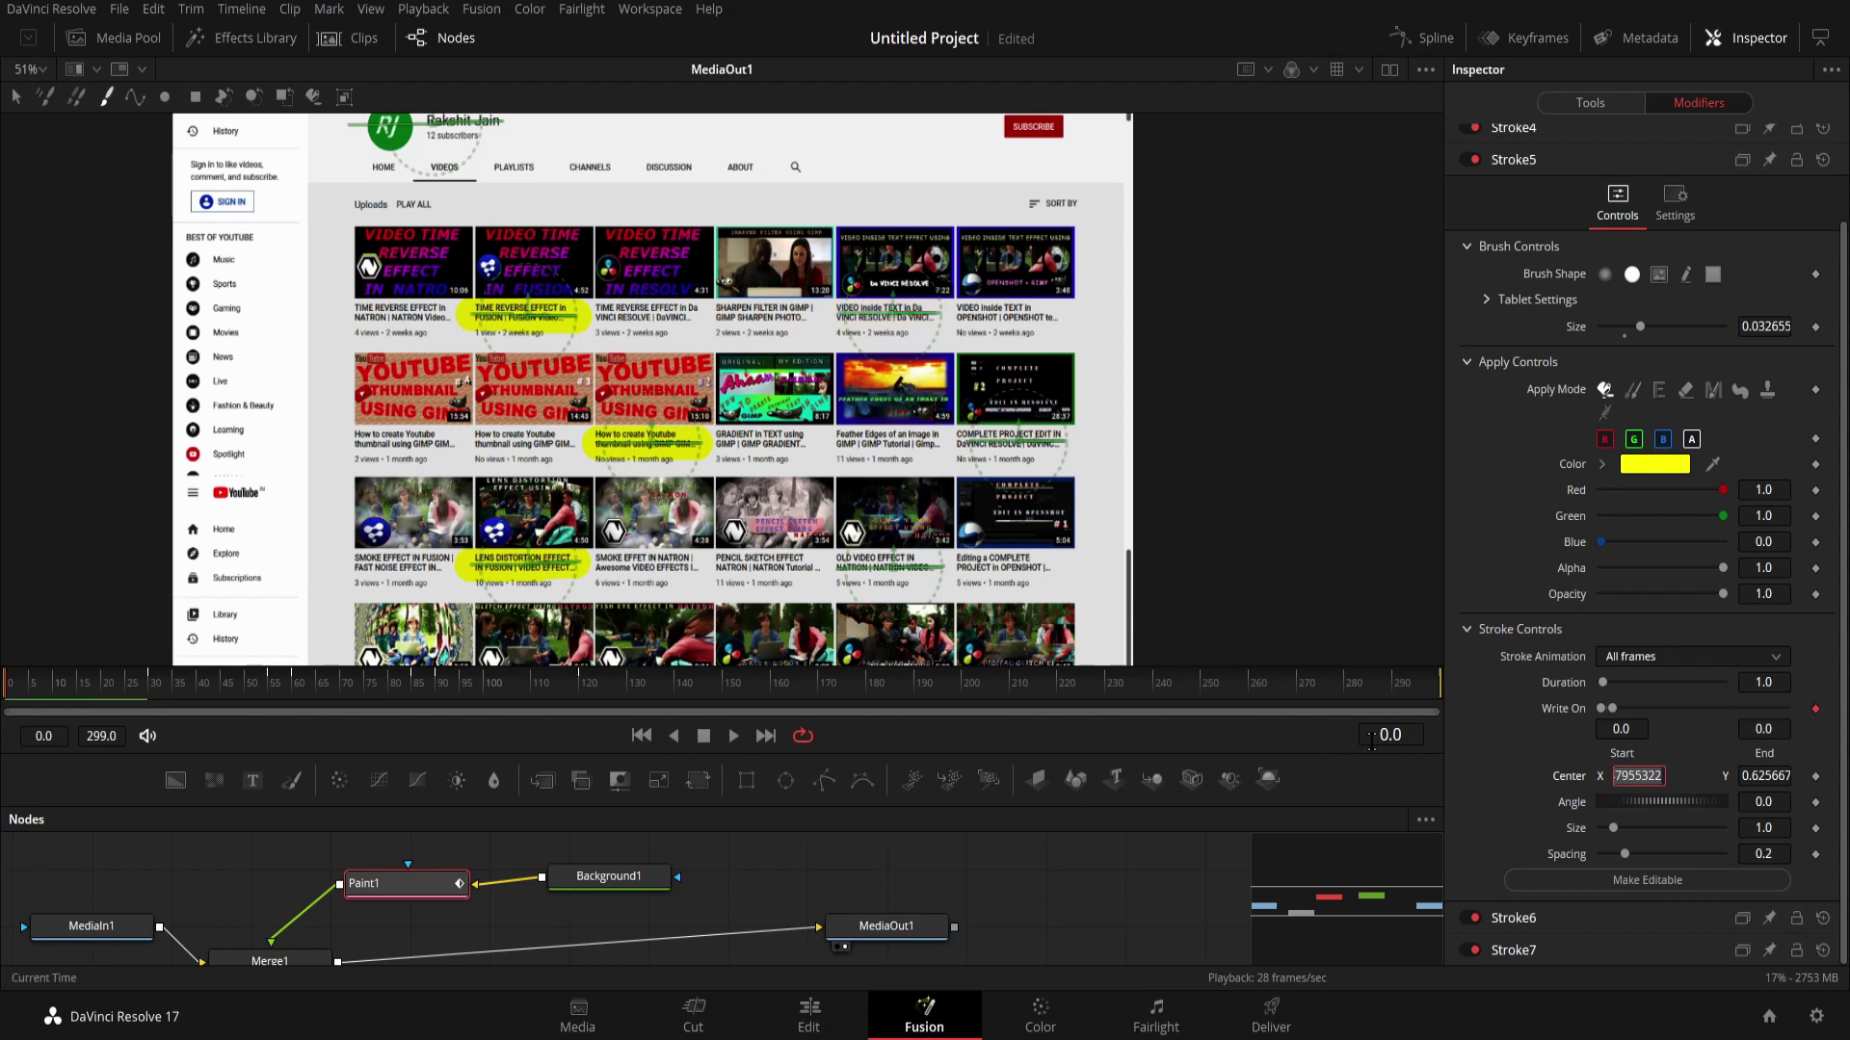
Add a Write On keyframe for Stroke5 at frame 115, holding the end value at 0.
{"action": "left_click", "coordinate": [1392, 736]}
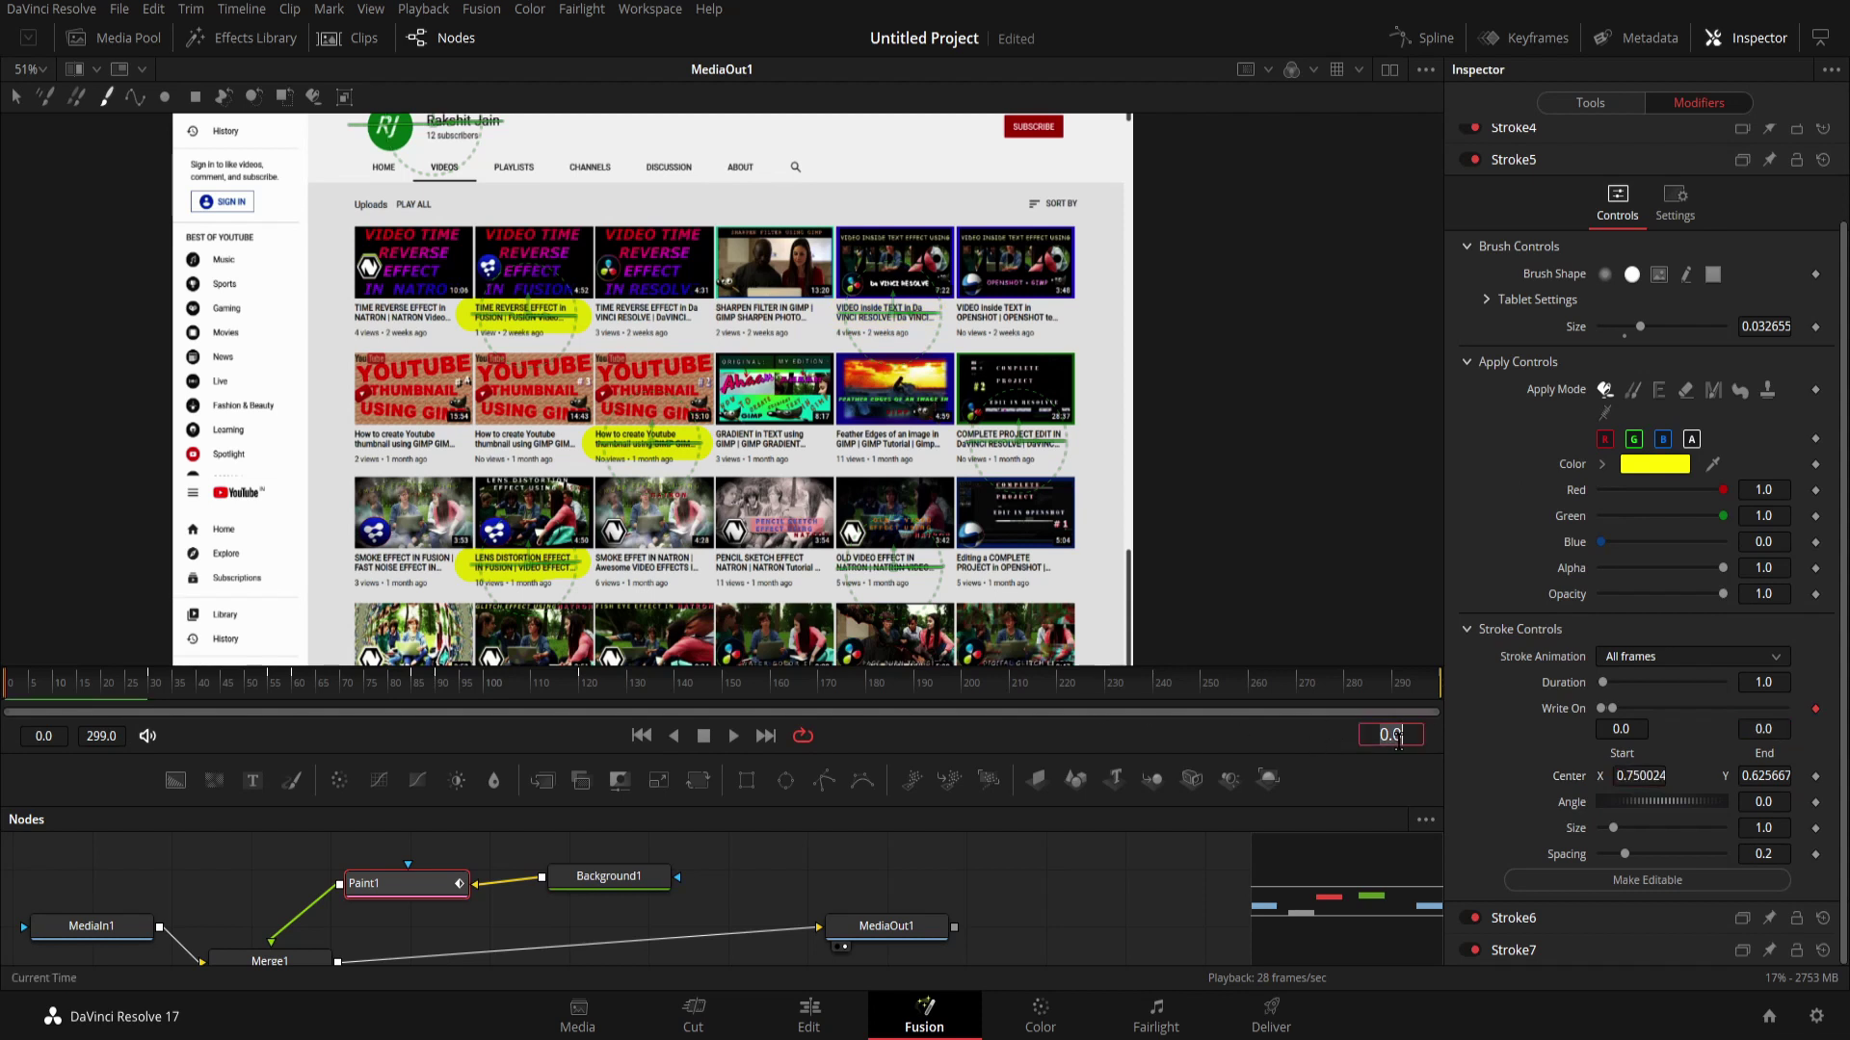
{"action": "type", "text": "115"}
{"action": "key", "text": "Return"}
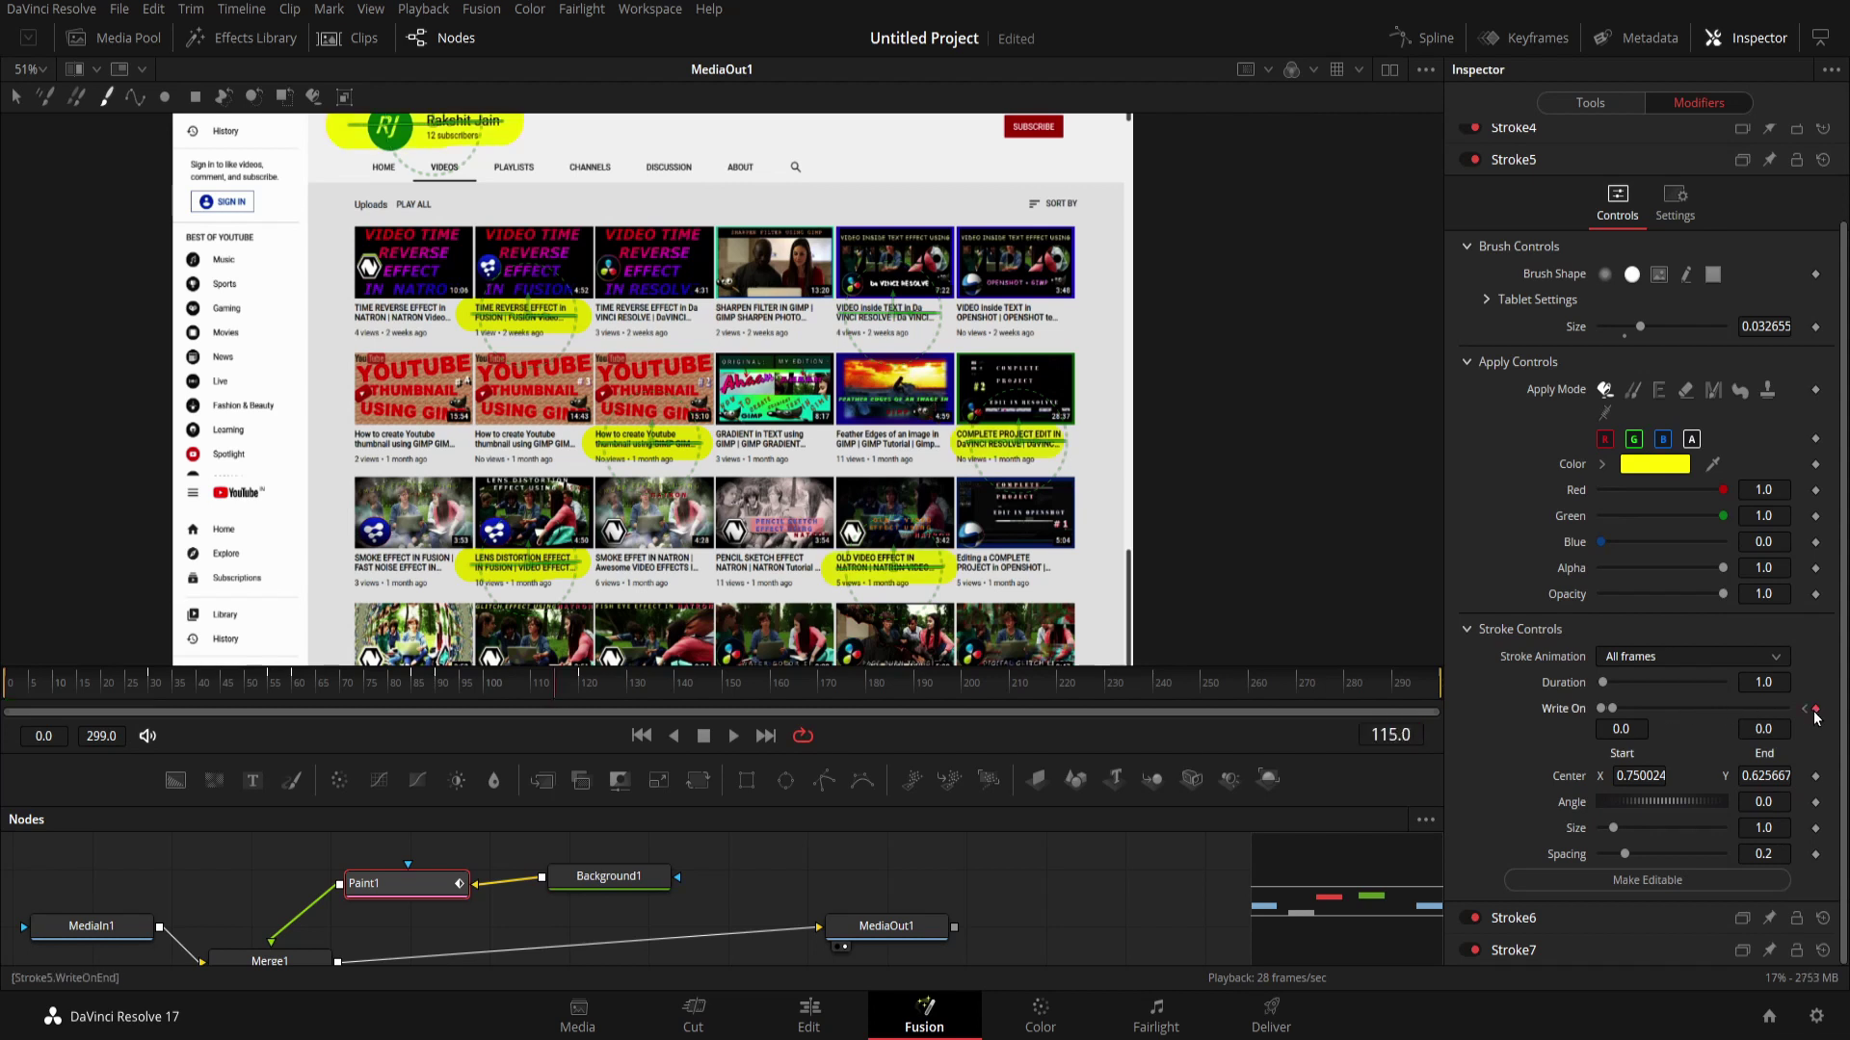
Go to frame 150 and set Stroke5's Write On end to 1.
{"action": "left_click", "coordinate": [1400, 737]}
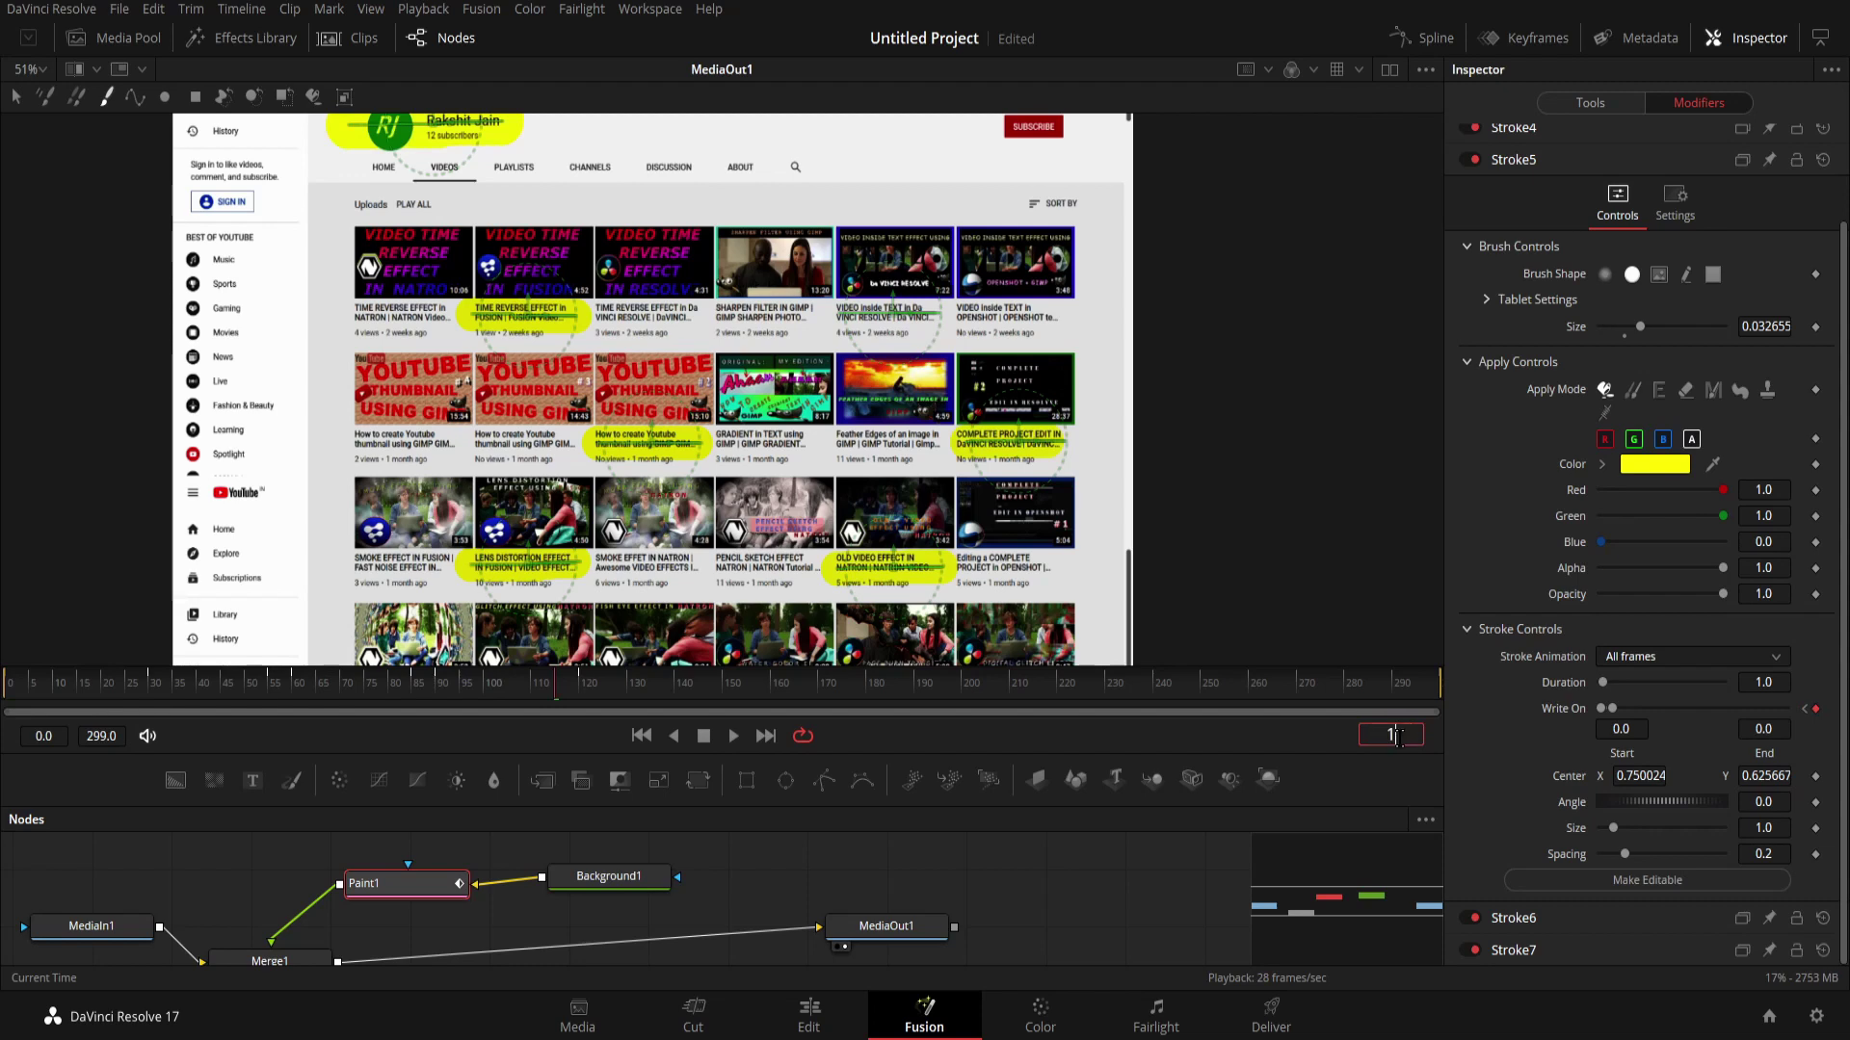
{"action": "type", "text": "150"}
{"action": "key", "text": "Return"}
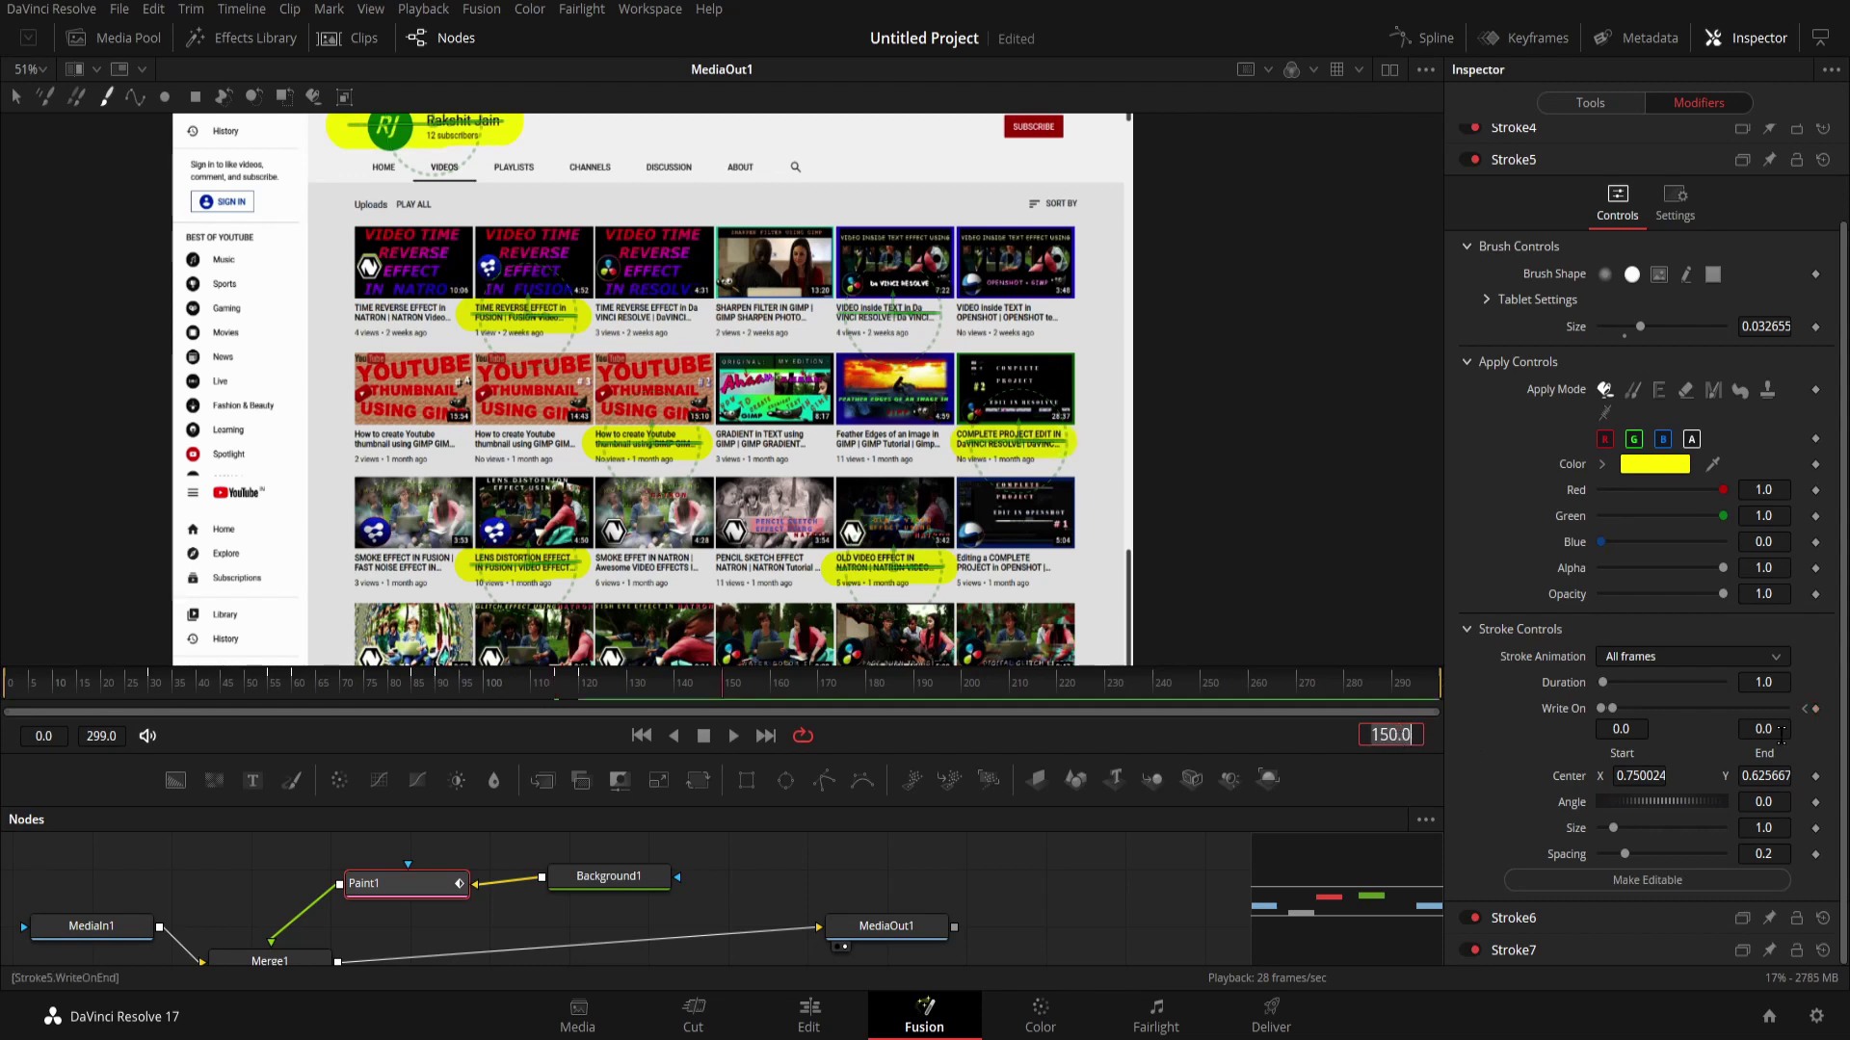
{"action": "left_click", "coordinate": [1779, 730]}
{"action": "type", "text": "1"}
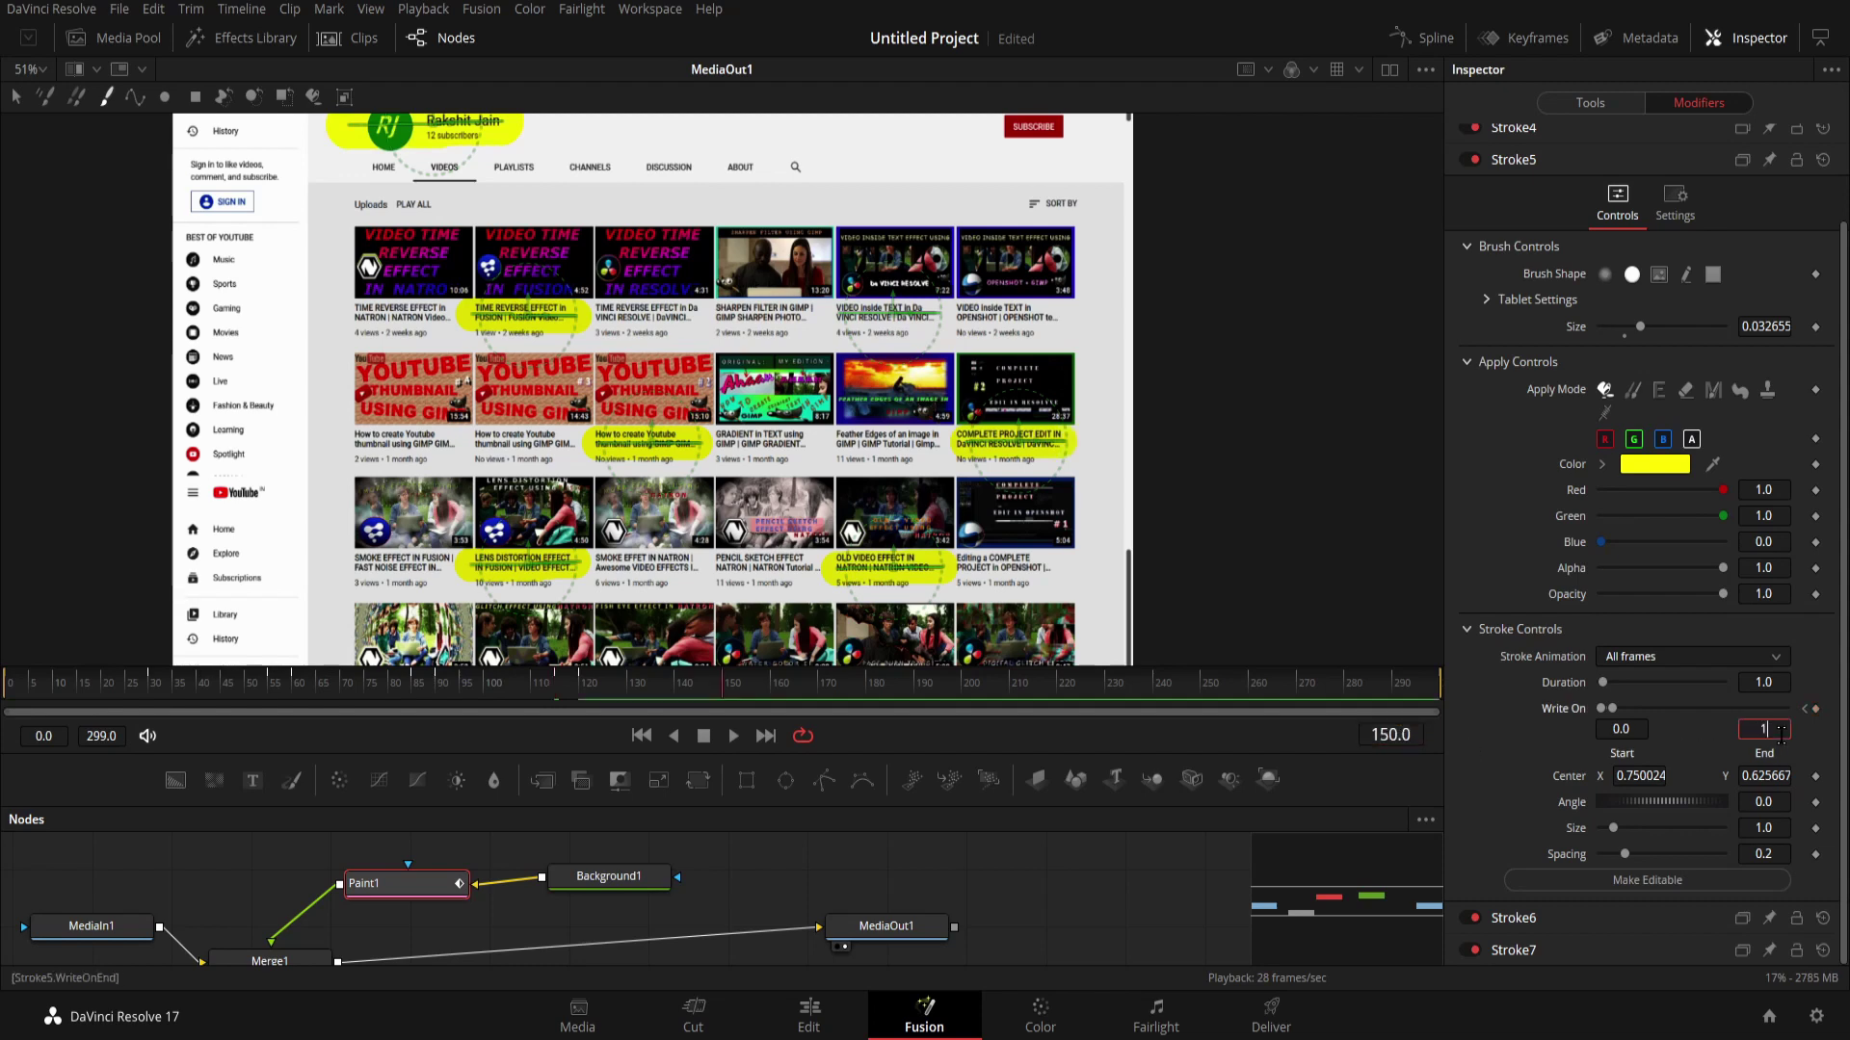
{"action": "key", "text": "Tab"}
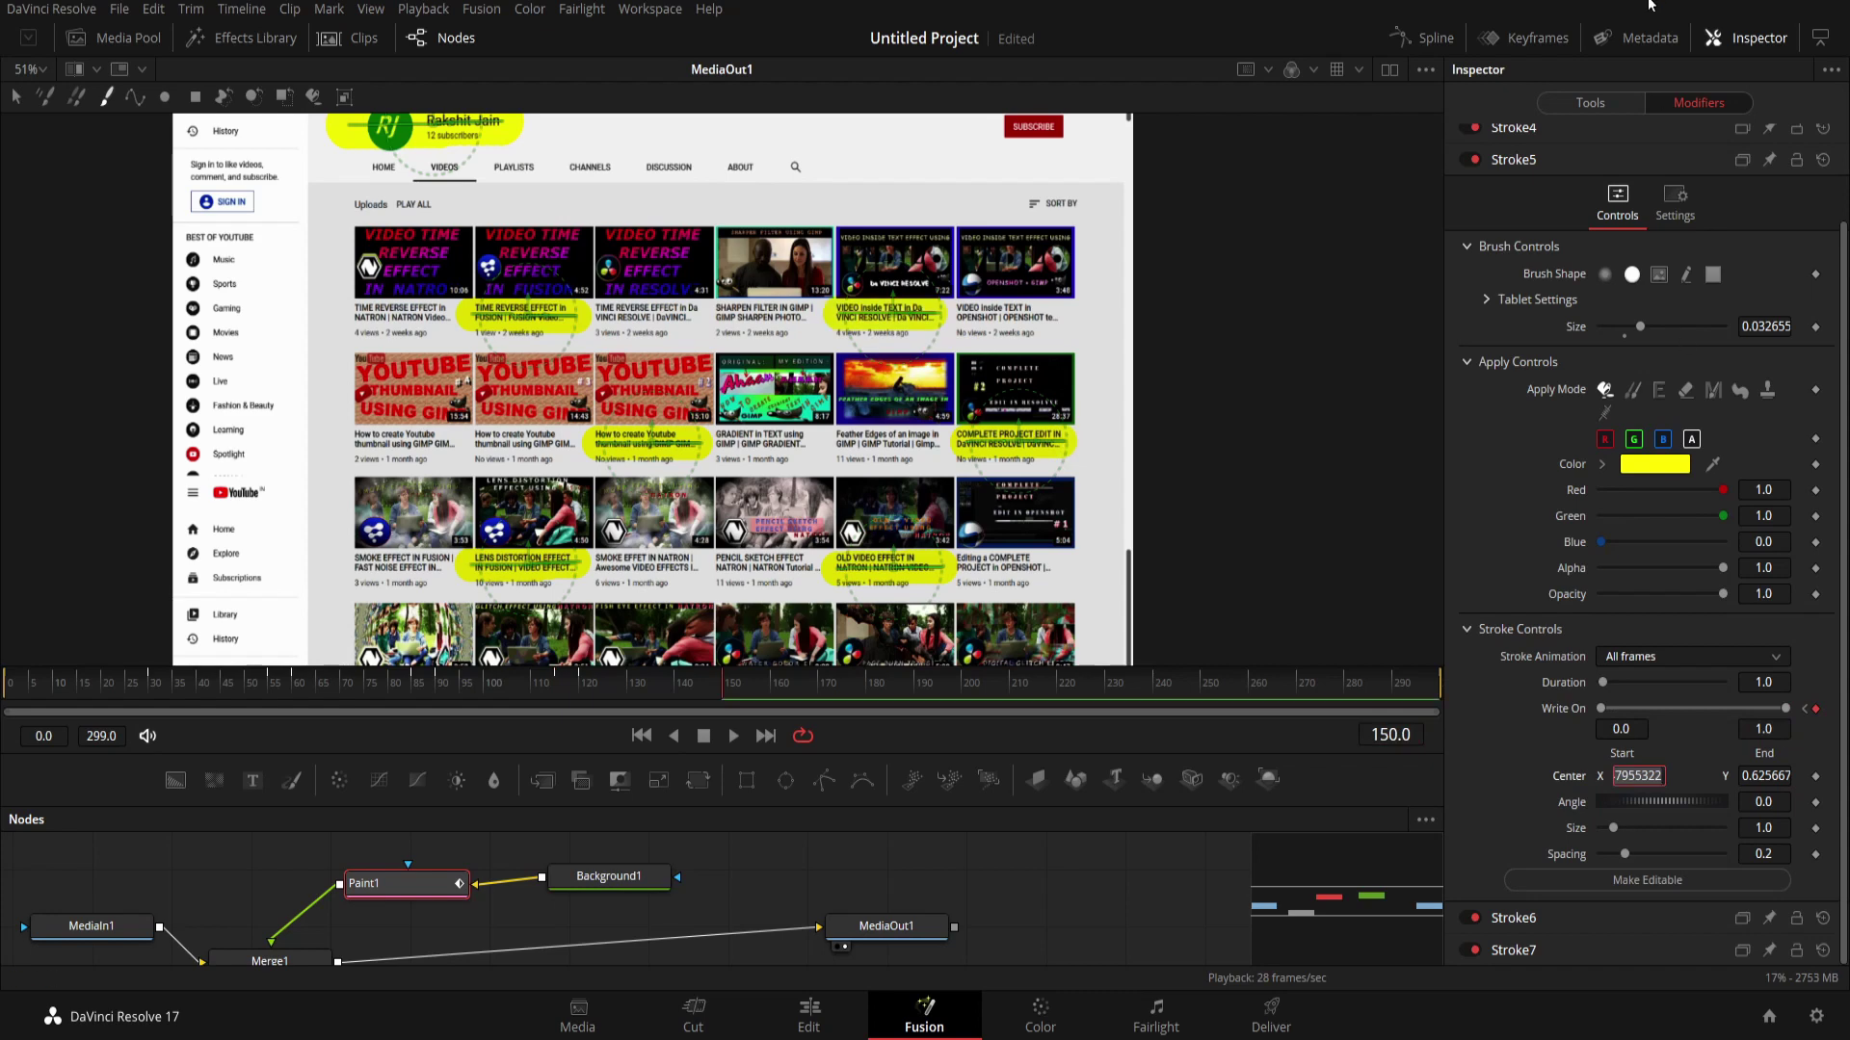
Open Stroke4's modifier controls, set its Write On end to 0 at frame 0 and keyframe Write On.
{"action": "left_click", "coordinate": [1516, 136]}
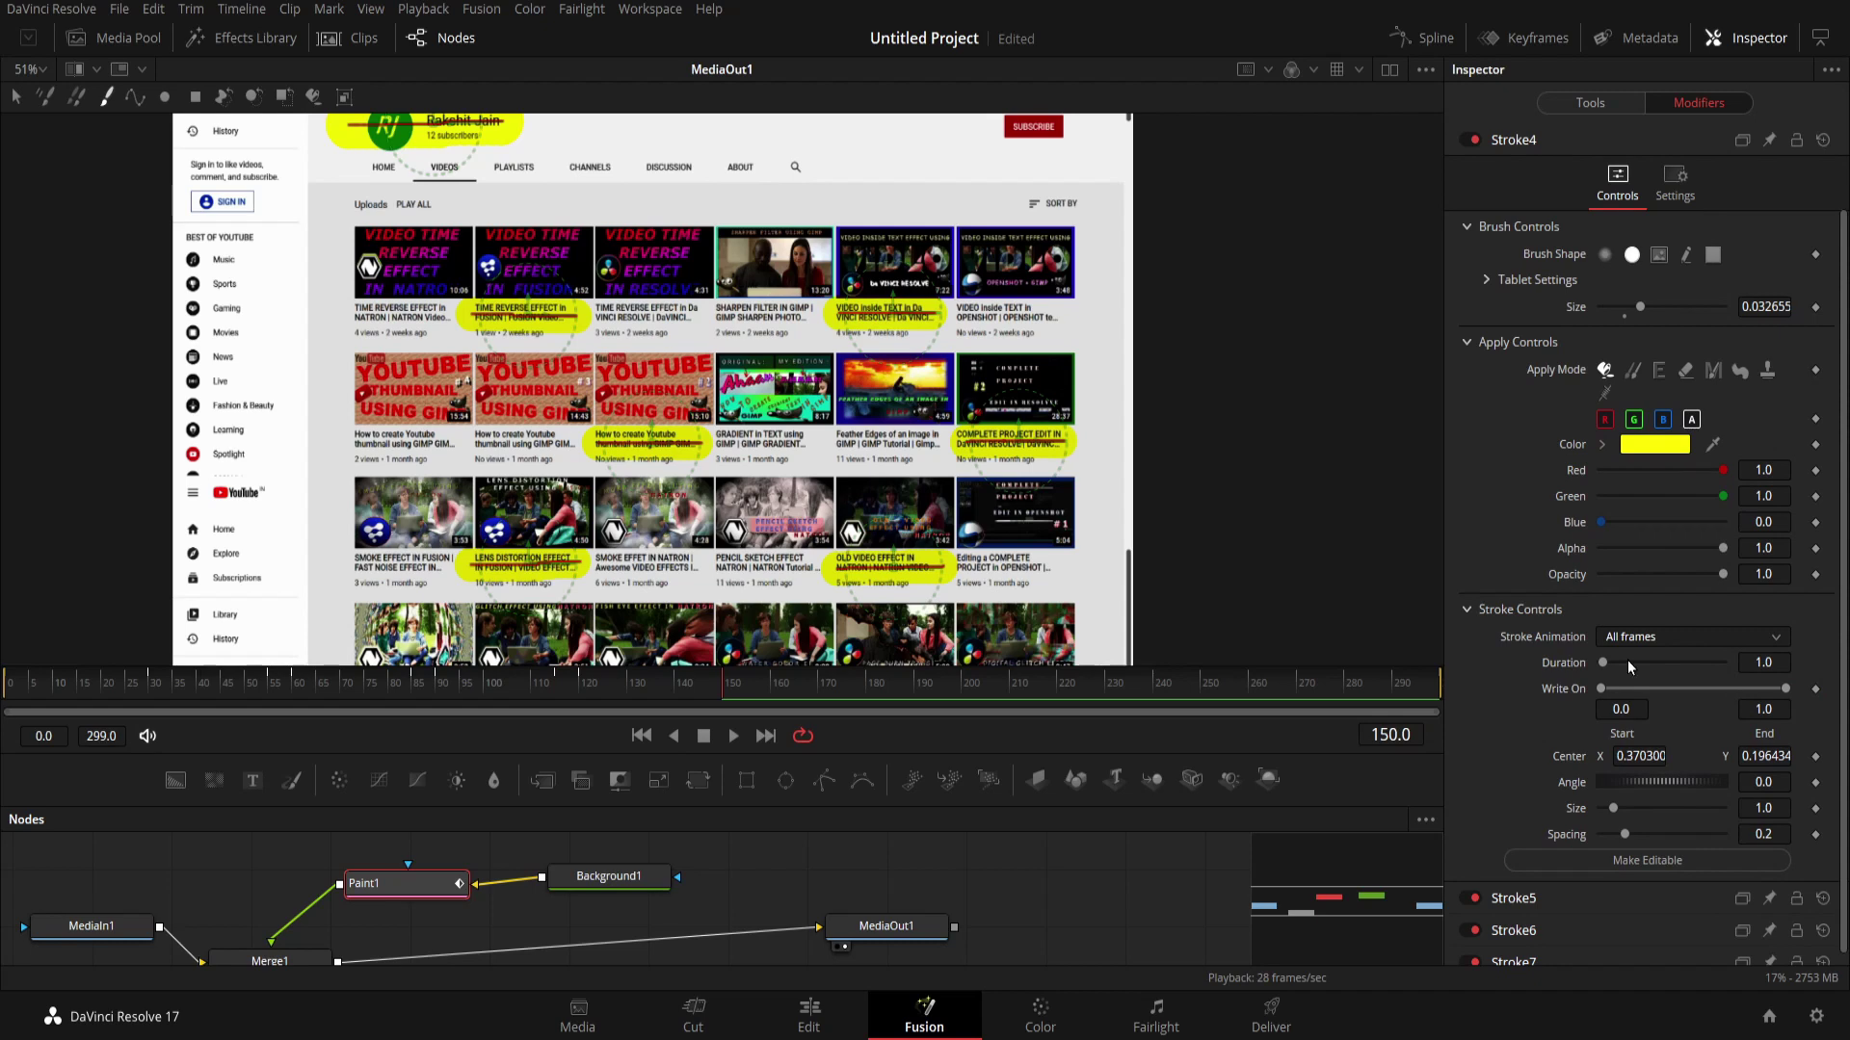
{"action": "key", "text": "Home"}
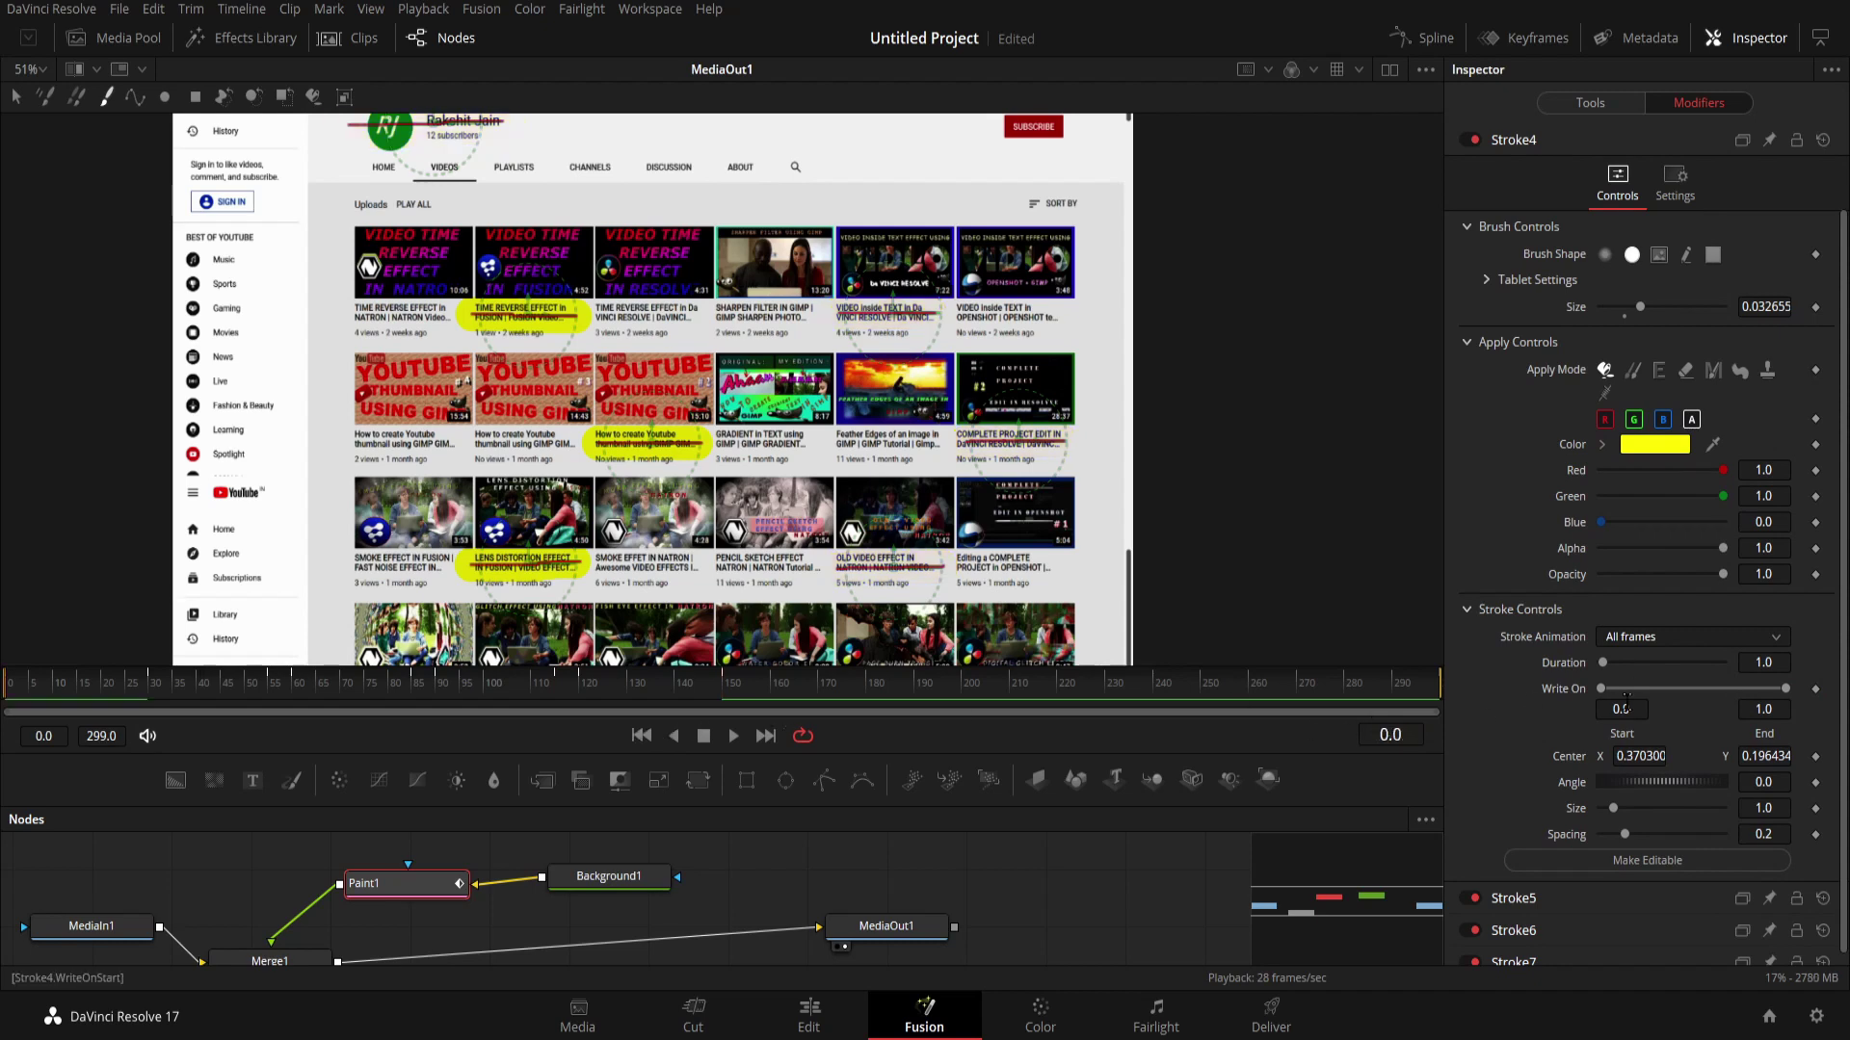
{"action": "left_click", "coordinate": [1763, 709]}
{"action": "type", "text": "0"}
{"action": "key", "text": "Tab"}
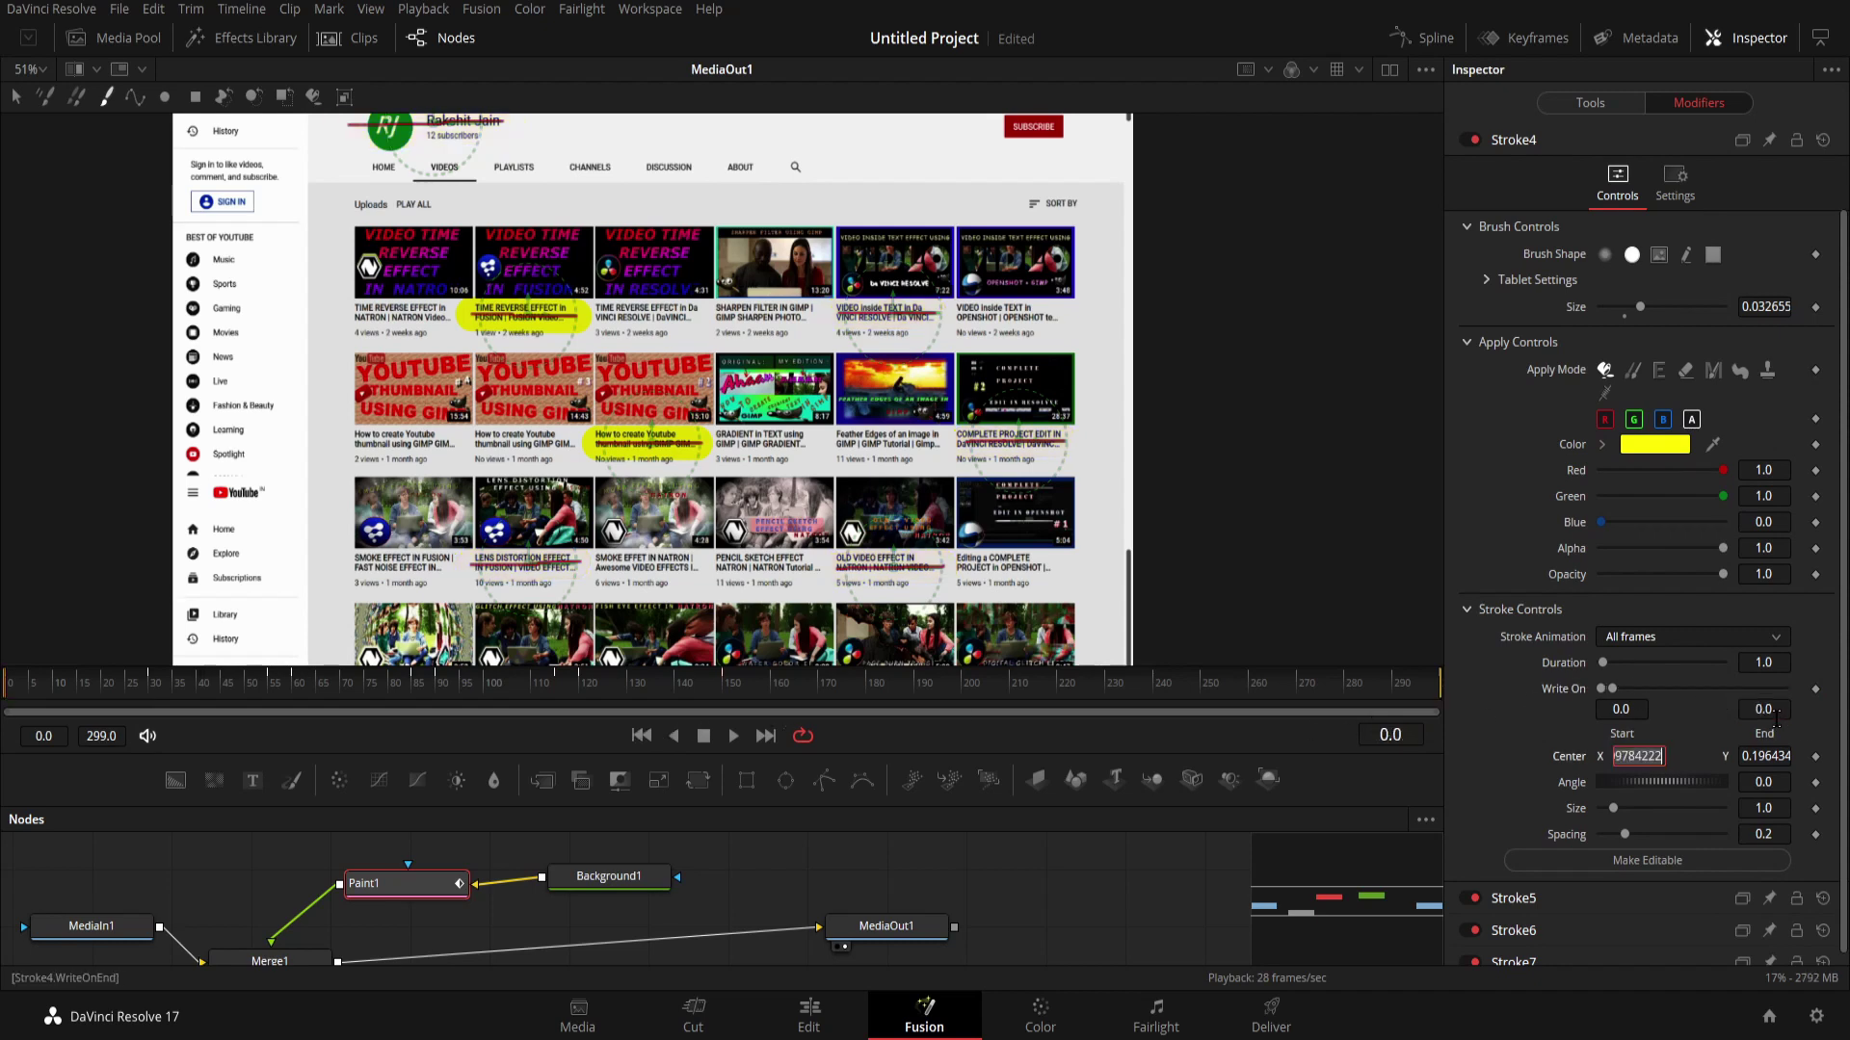
{"action": "left_click", "coordinate": [1815, 689]}
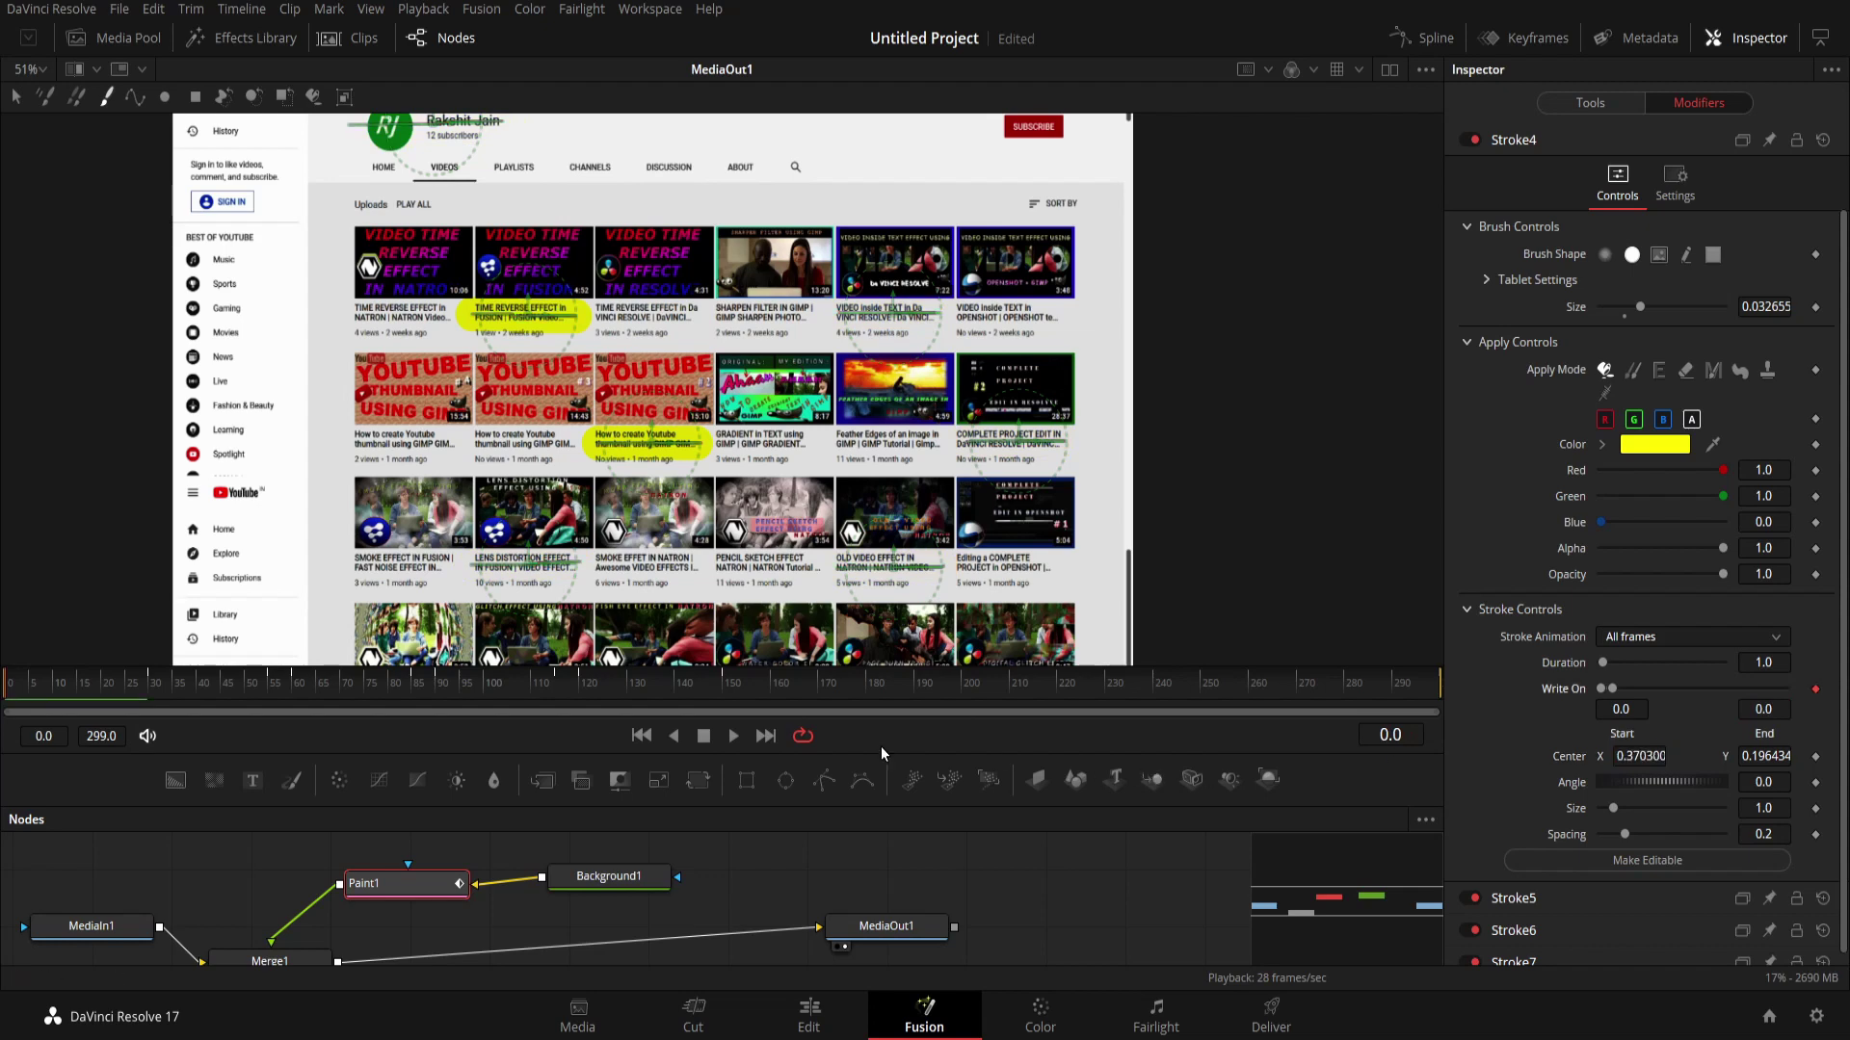
Add a Write On keyframe for Stroke4 at frame 145, holding the end value at 0.
{"action": "left_click", "coordinate": [1390, 735]}
{"action": "type", "text": "145"}
{"action": "key", "text": "Return"}
{"action": "left_click", "coordinate": [1815, 688]}
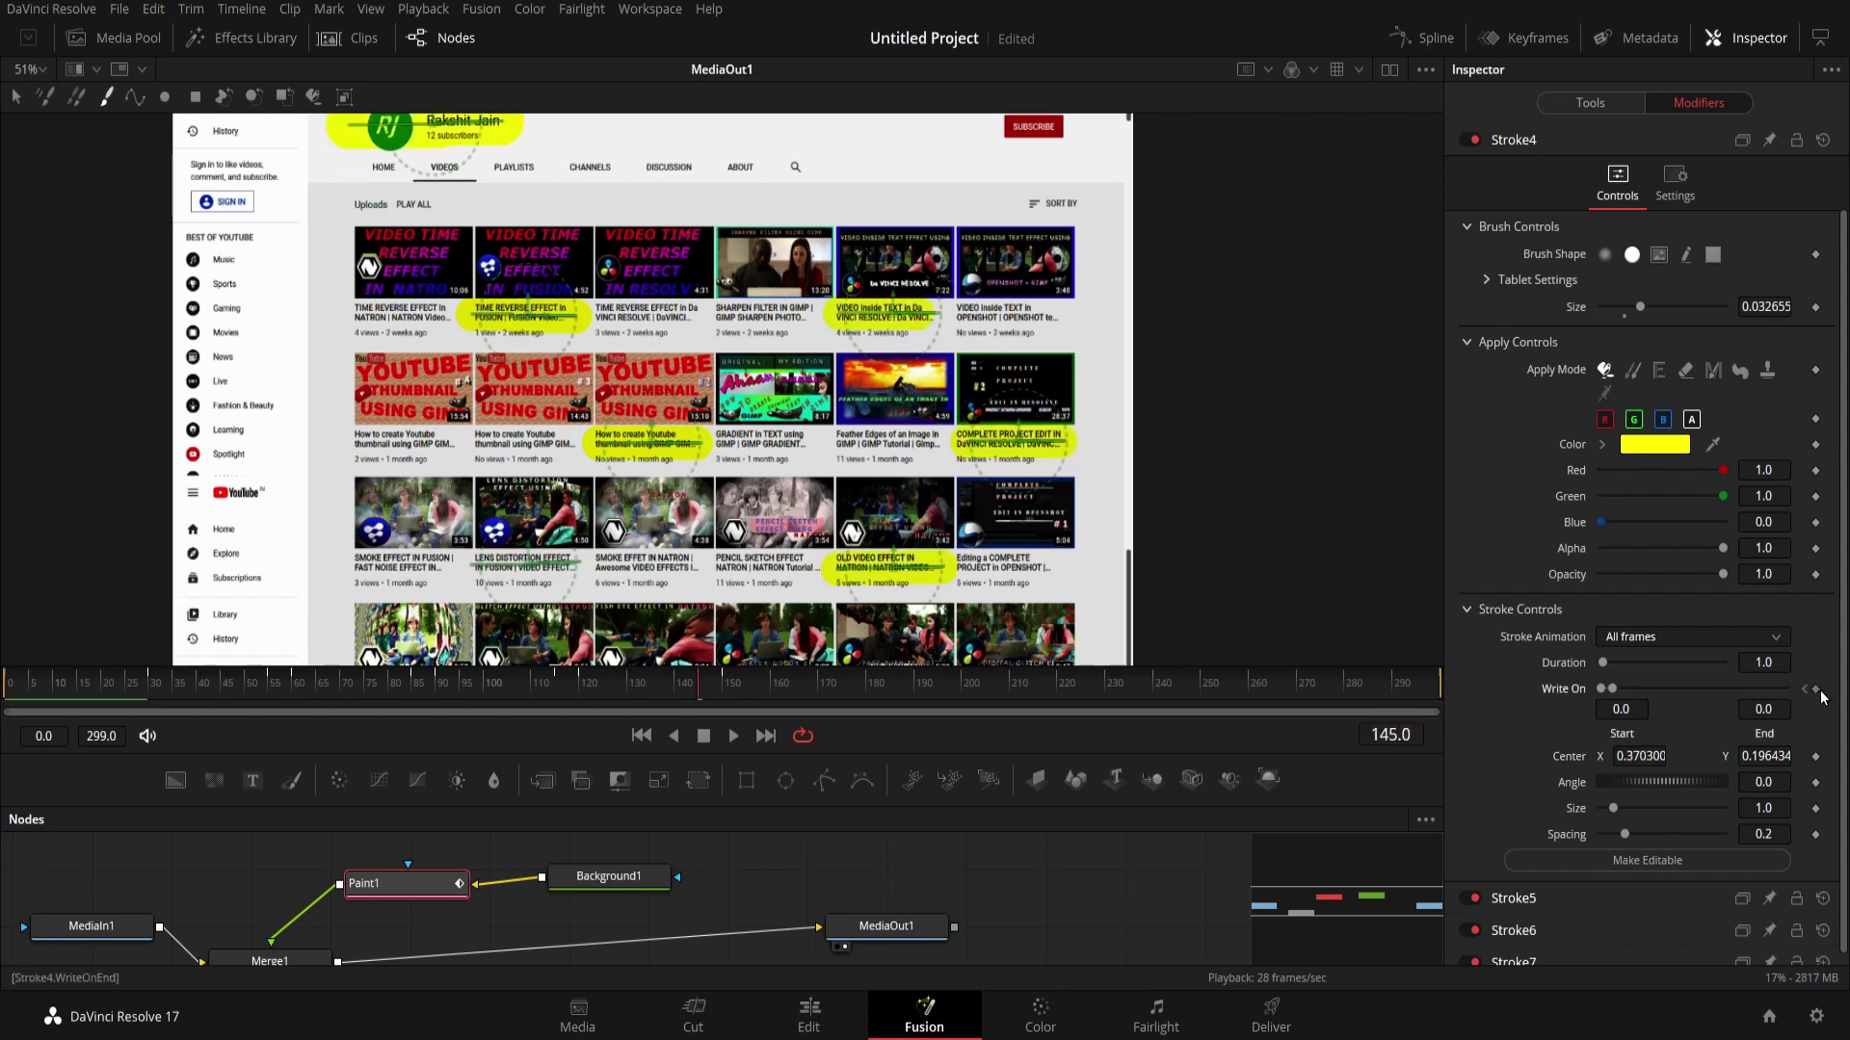
Go to frame 180 and set Stroke4's Write On end to 1.
{"action": "left_click", "coordinate": [1412, 736]}
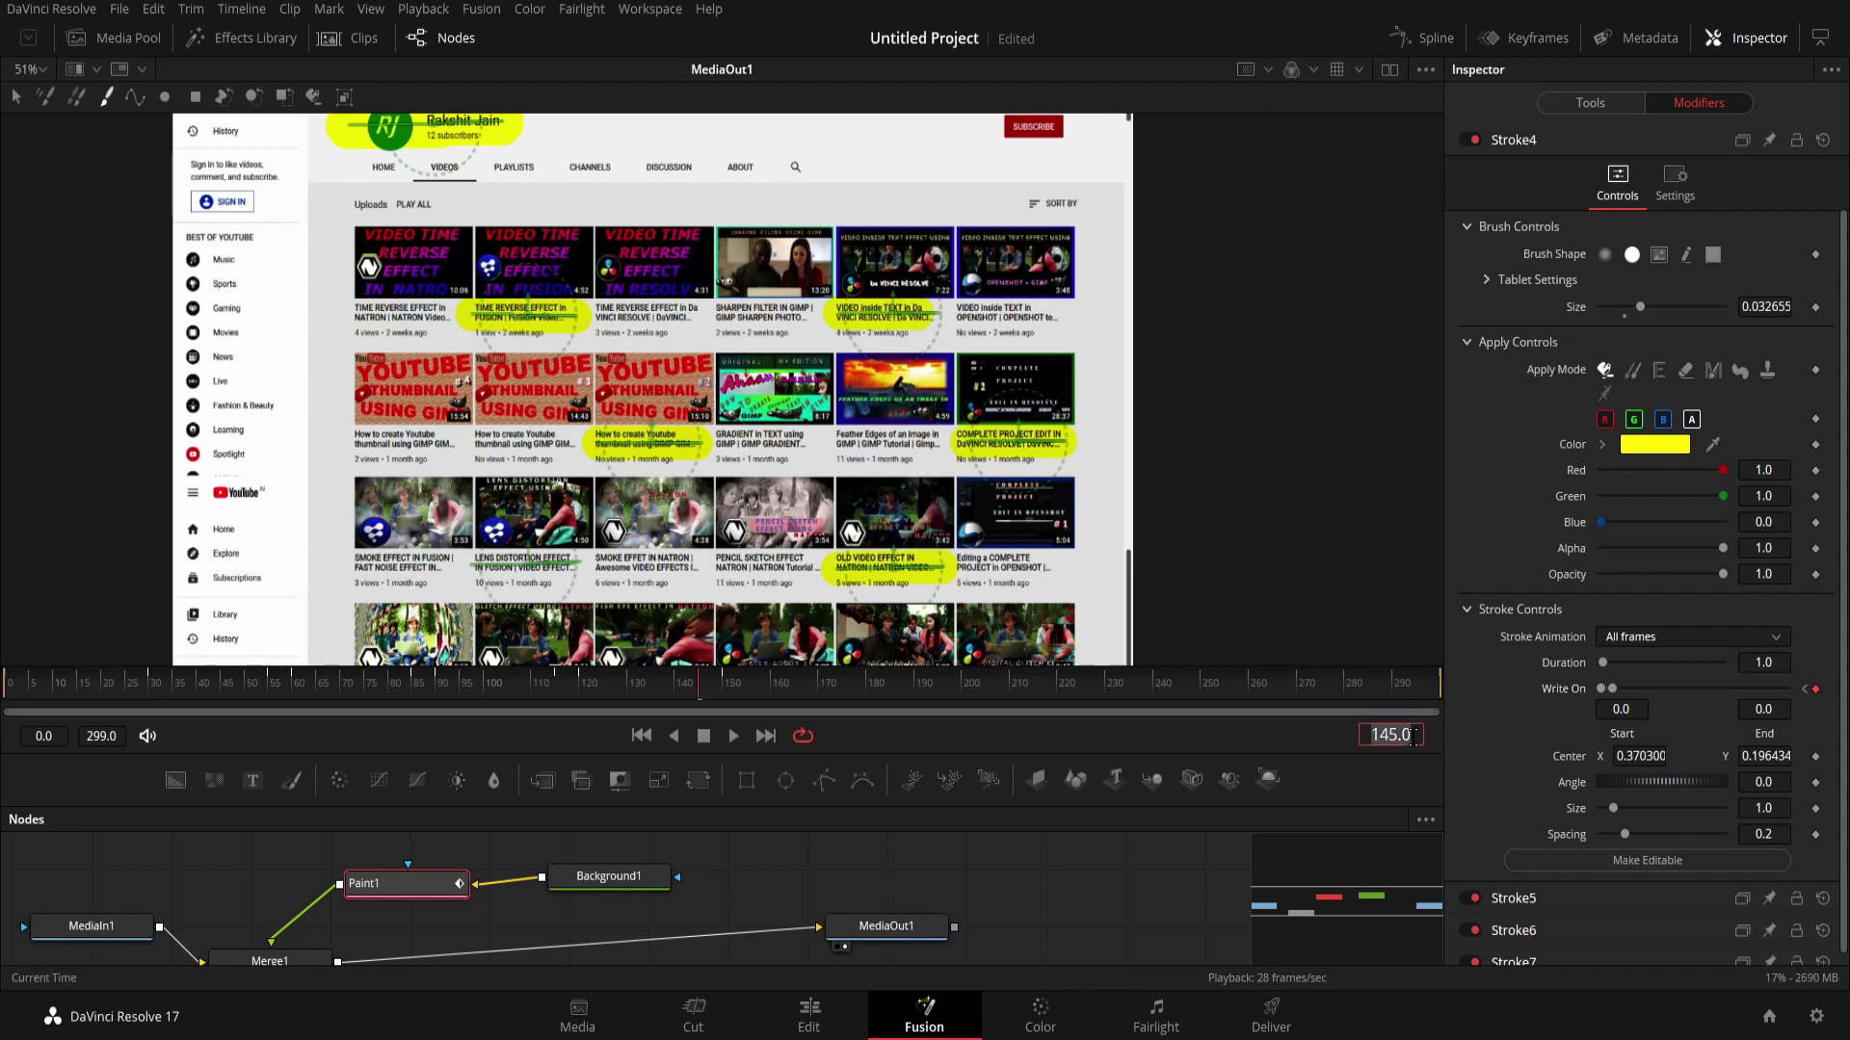
{"action": "type", "text": "180"}
{"action": "key", "text": "Return"}
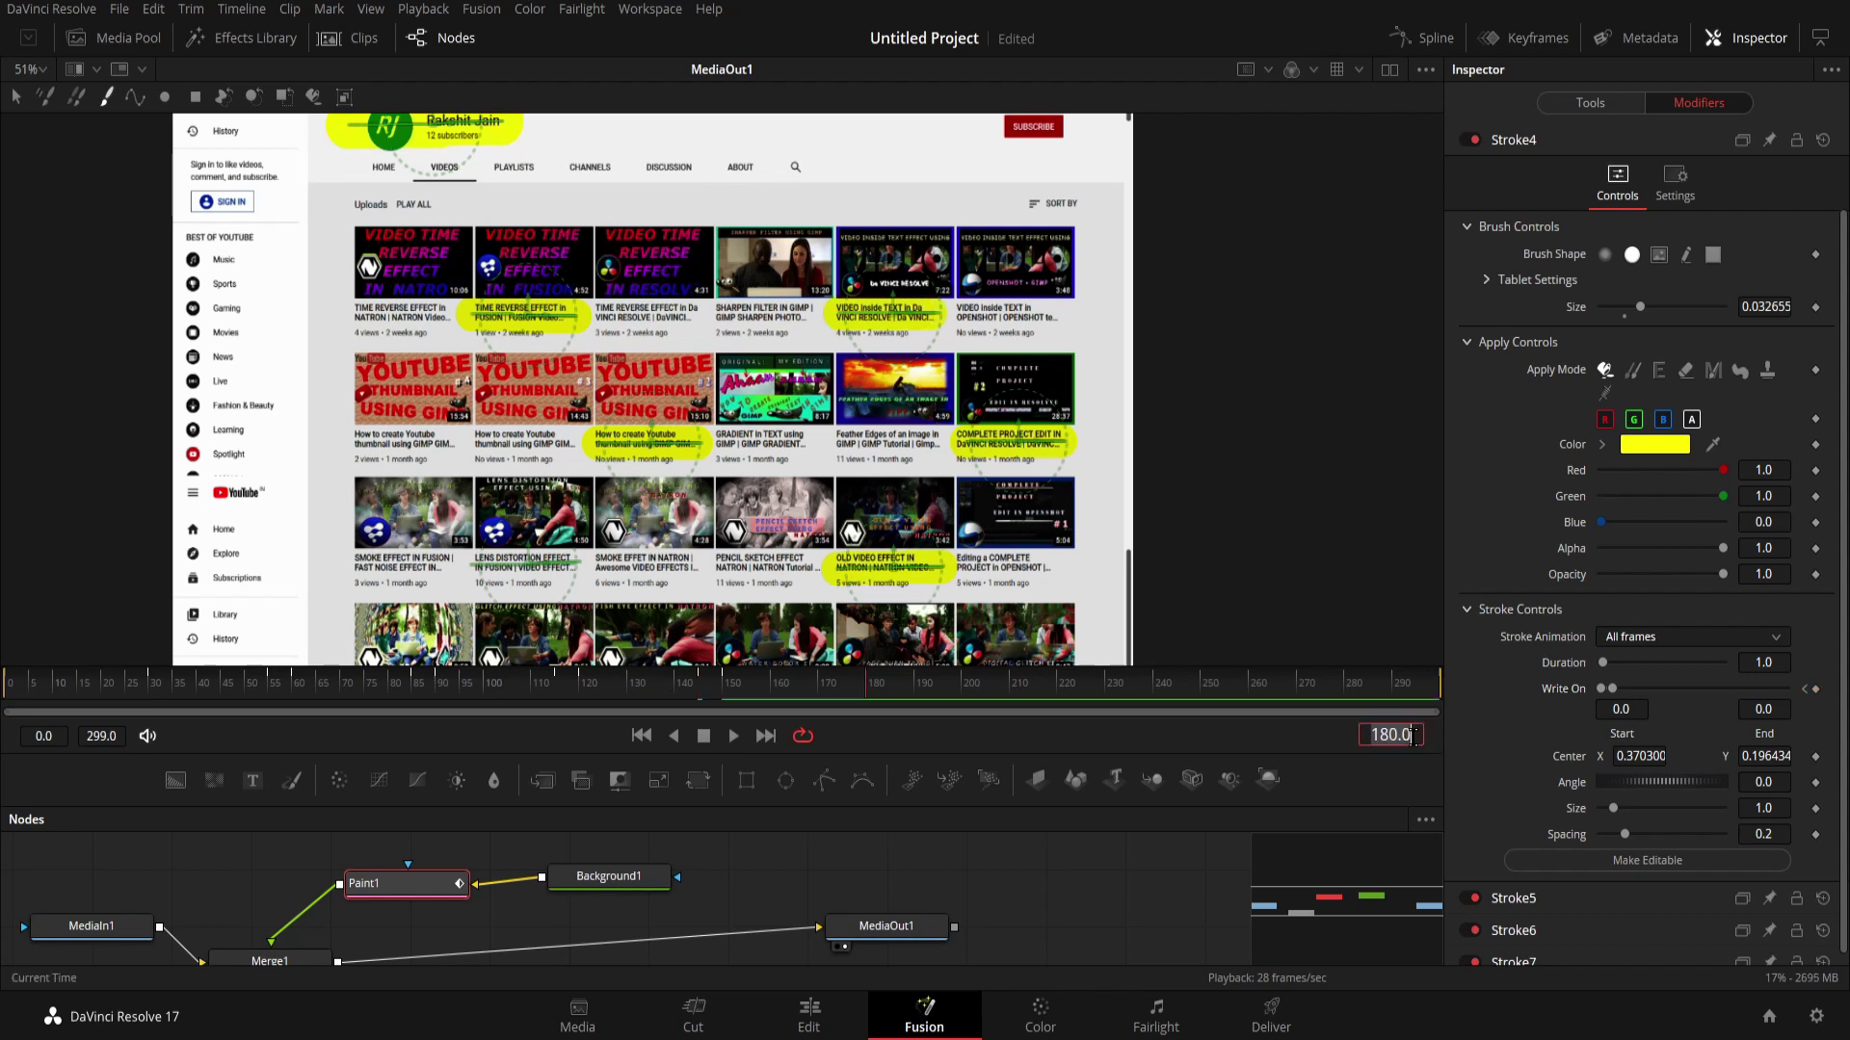
{"action": "left_click", "coordinate": [1750, 708]}
{"action": "type", "text": "1"}
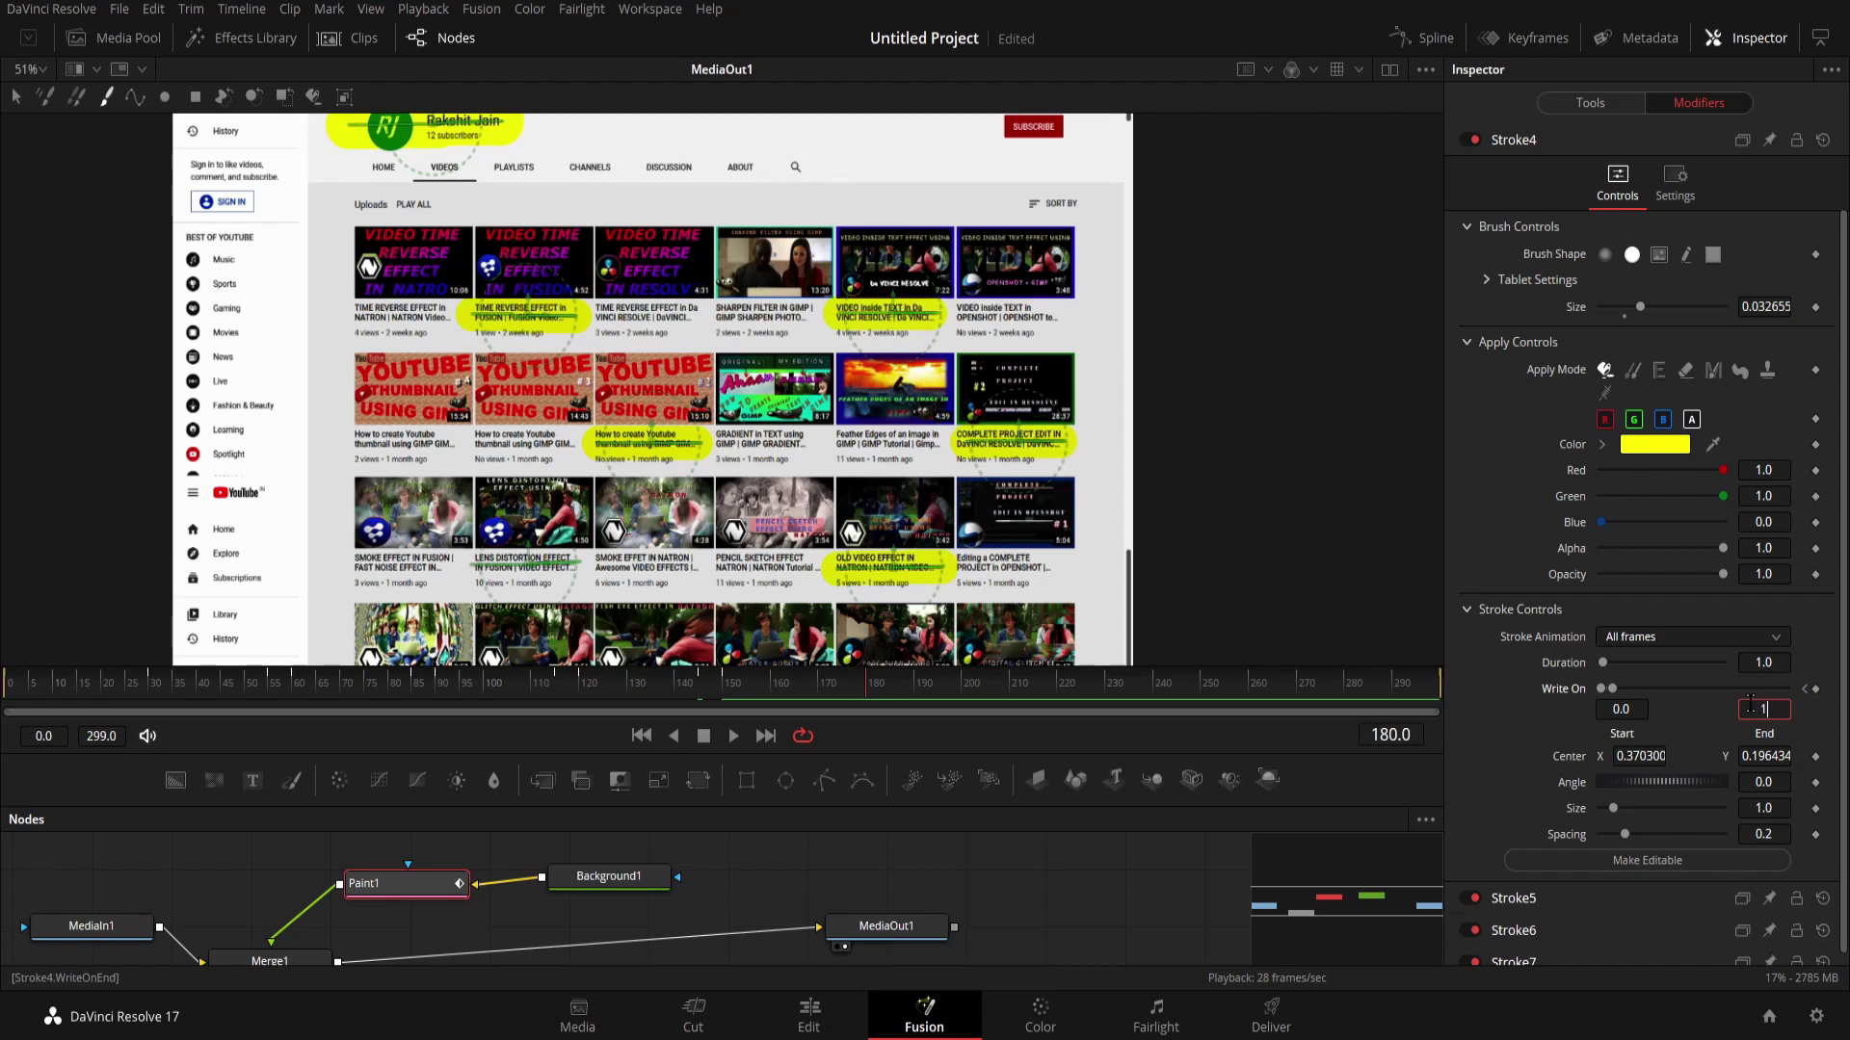
{"action": "key", "text": "Tab"}
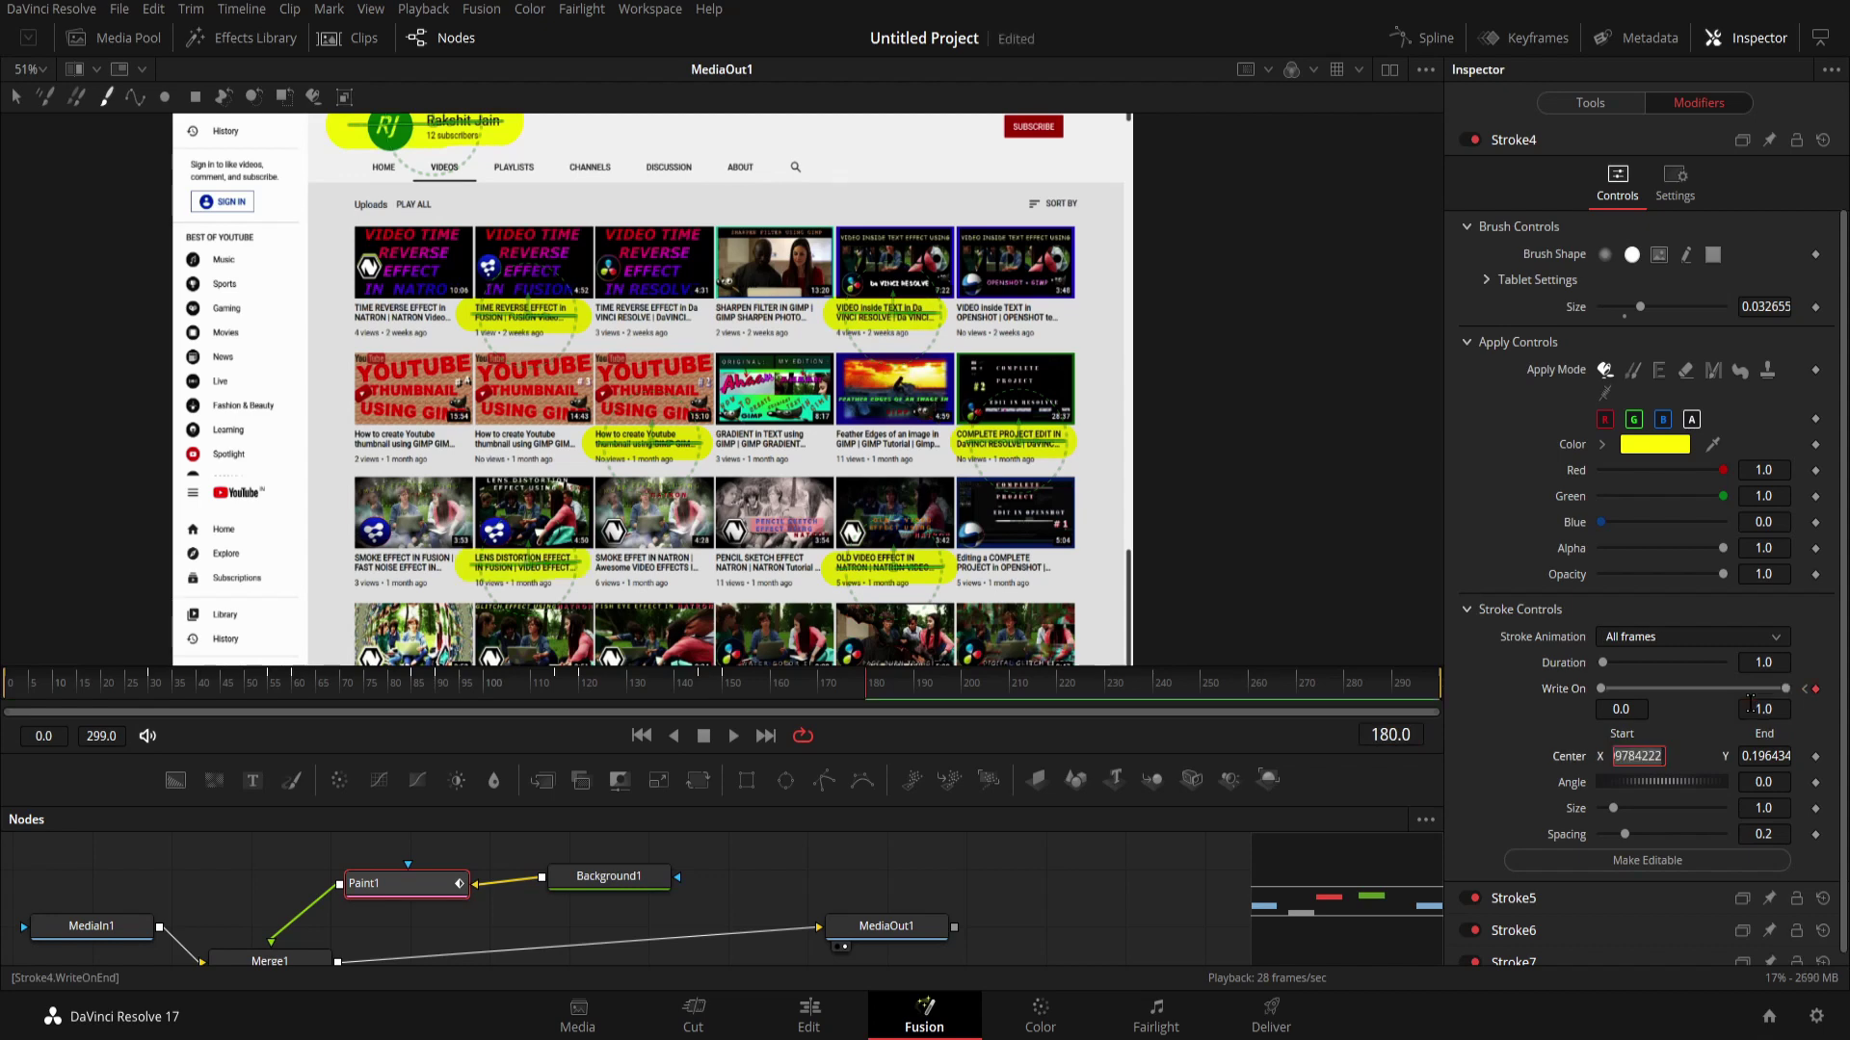
Open Stroke3's modifier controls, keyframe its Write On at frame 0 and set the end value to 0.
{"action": "scroll", "coordinate": [1830, 539], "scroll_direction": "up", "scroll_amount": 2}
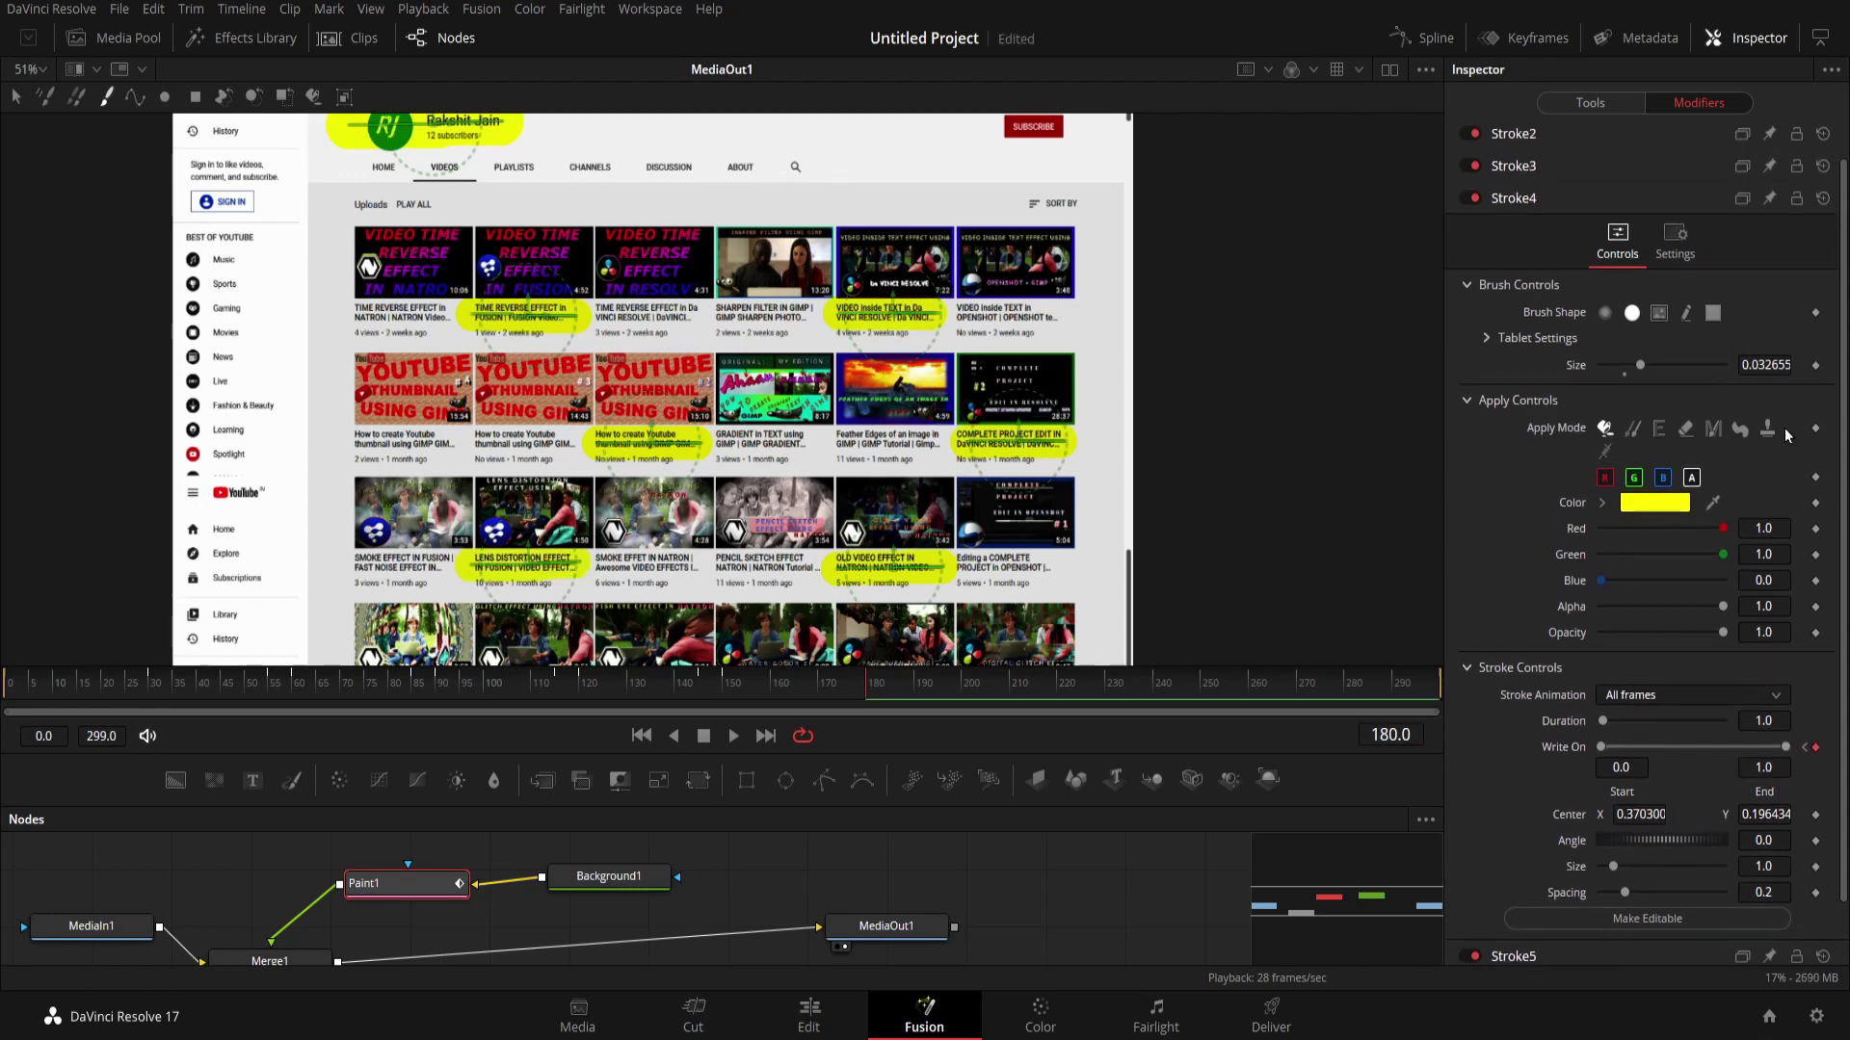
{"action": "left_click", "coordinate": [1525, 172]}
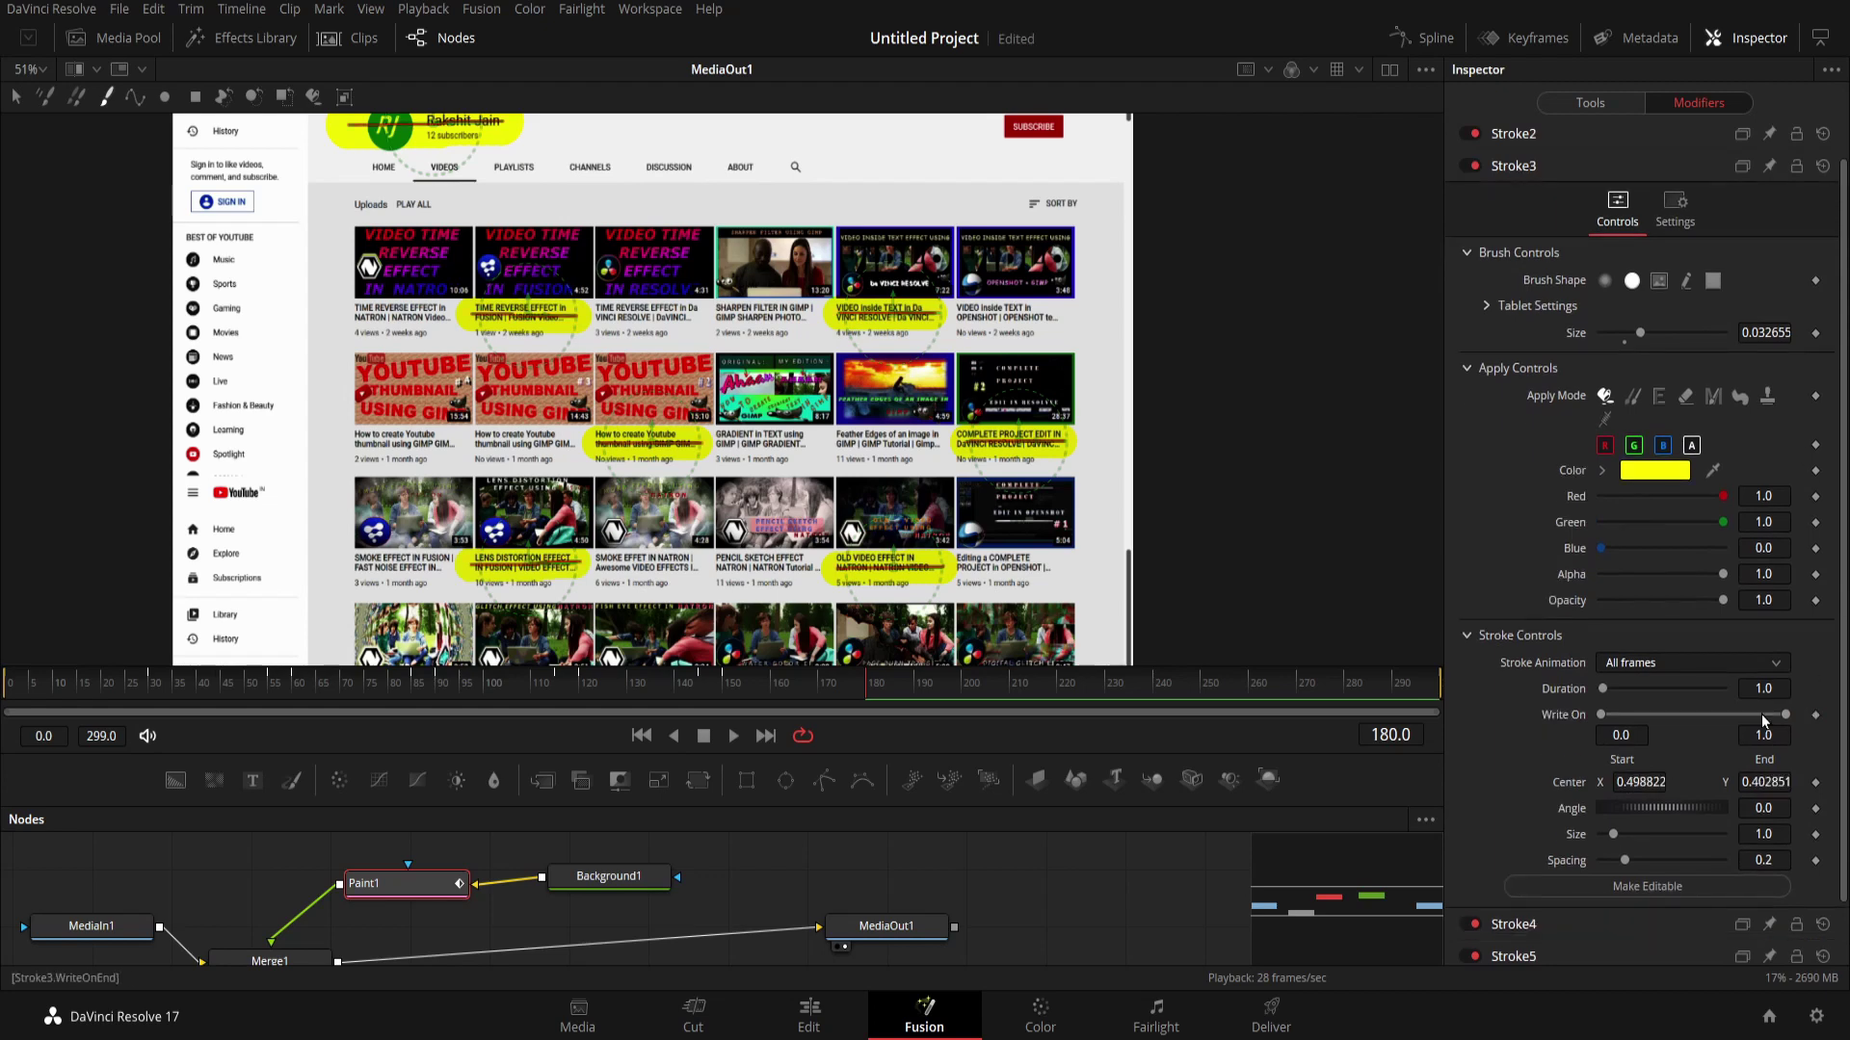
{"action": "left_click", "coordinate": [641, 735]}
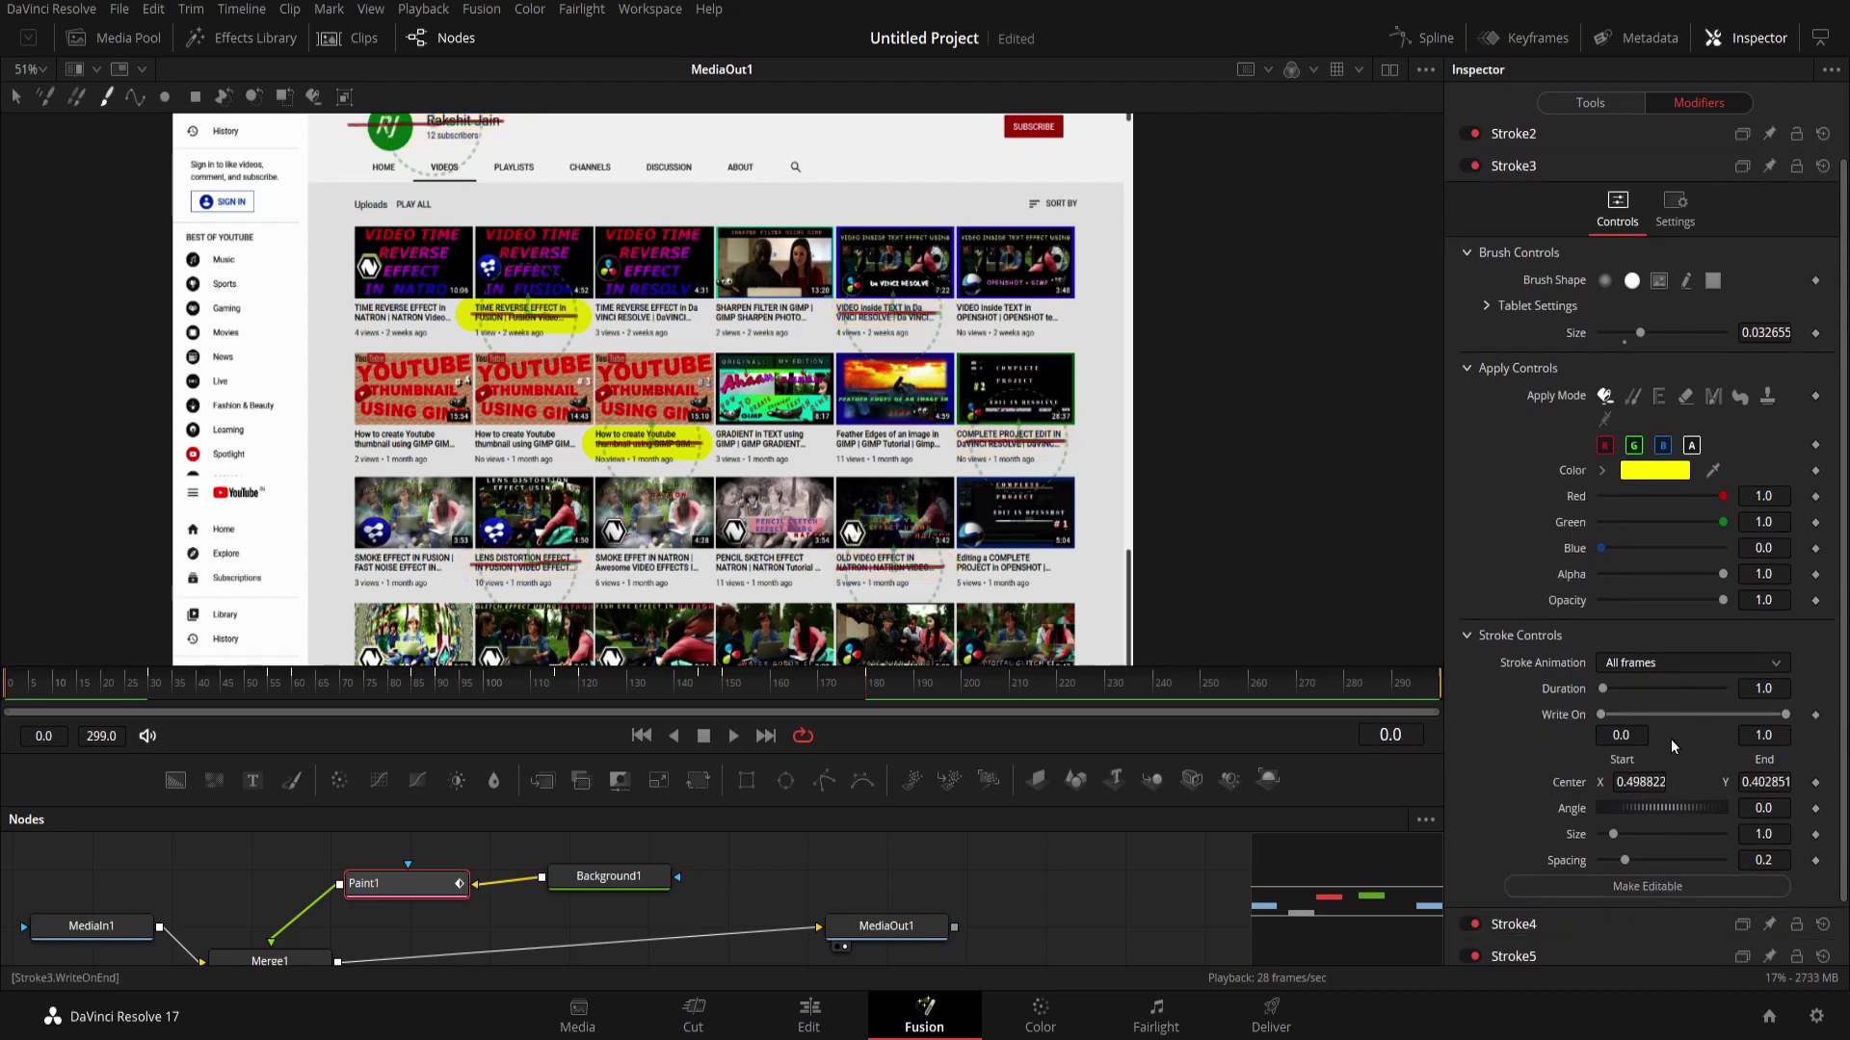
{"action": "left_click", "coordinate": [1815, 716]}
{"action": "left_click", "coordinate": [1770, 735]}
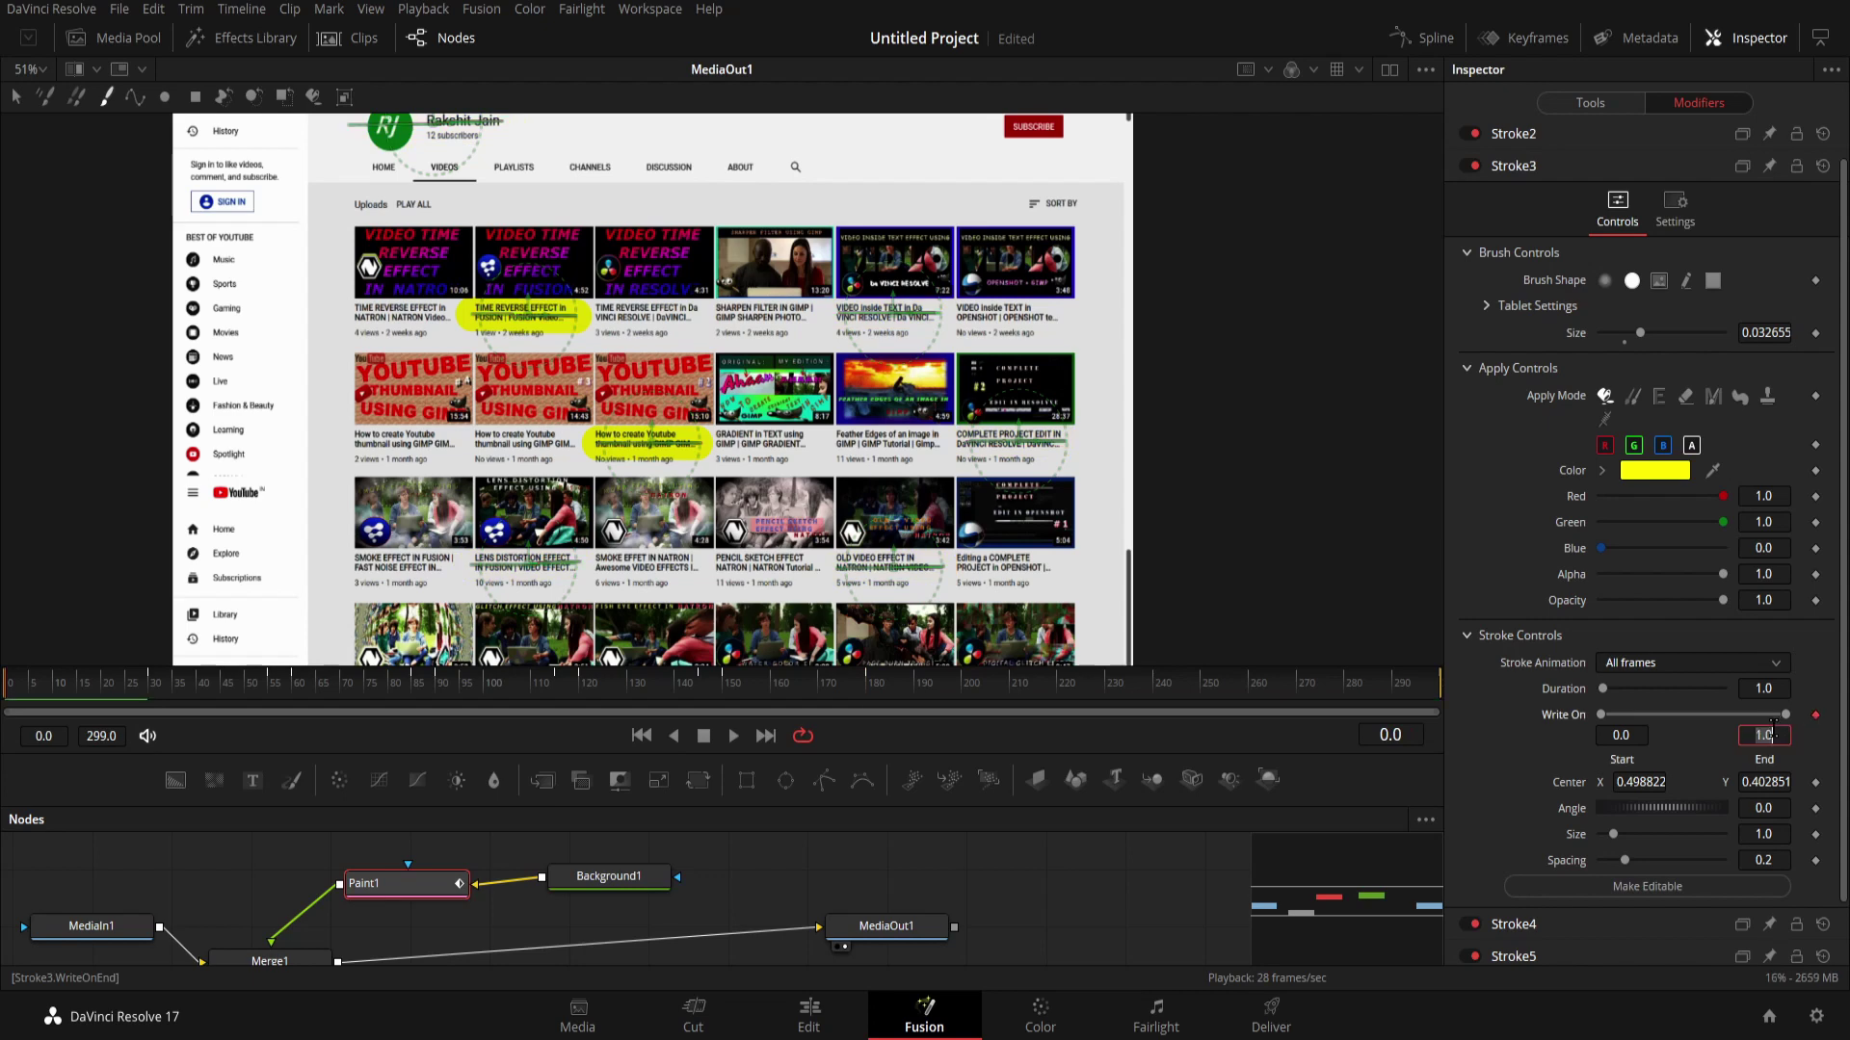
{"action": "type", "text": "0"}
{"action": "key", "text": "Tab"}
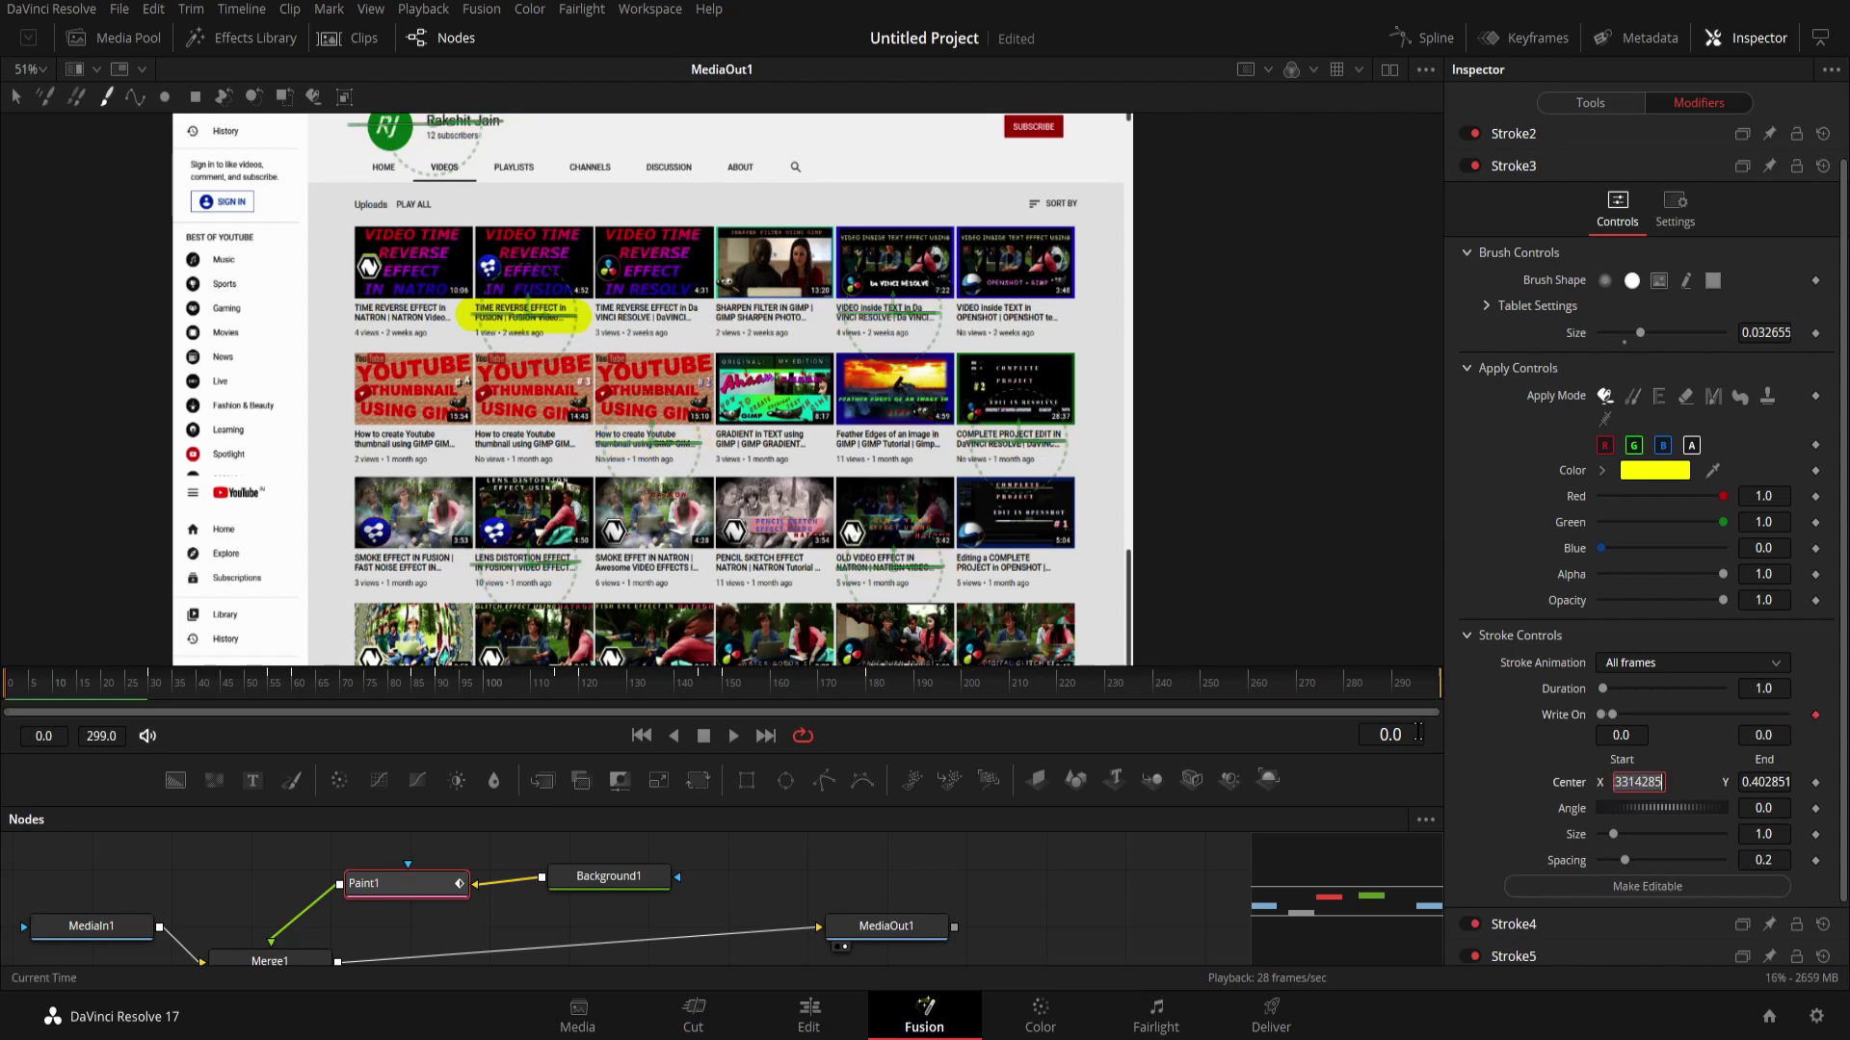
Add a Write On keyframe for Stroke3 at frame 175, holding the end value at 0.
{"action": "left_click", "coordinate": [1416, 735]}
{"action": "type", "text": "175"}
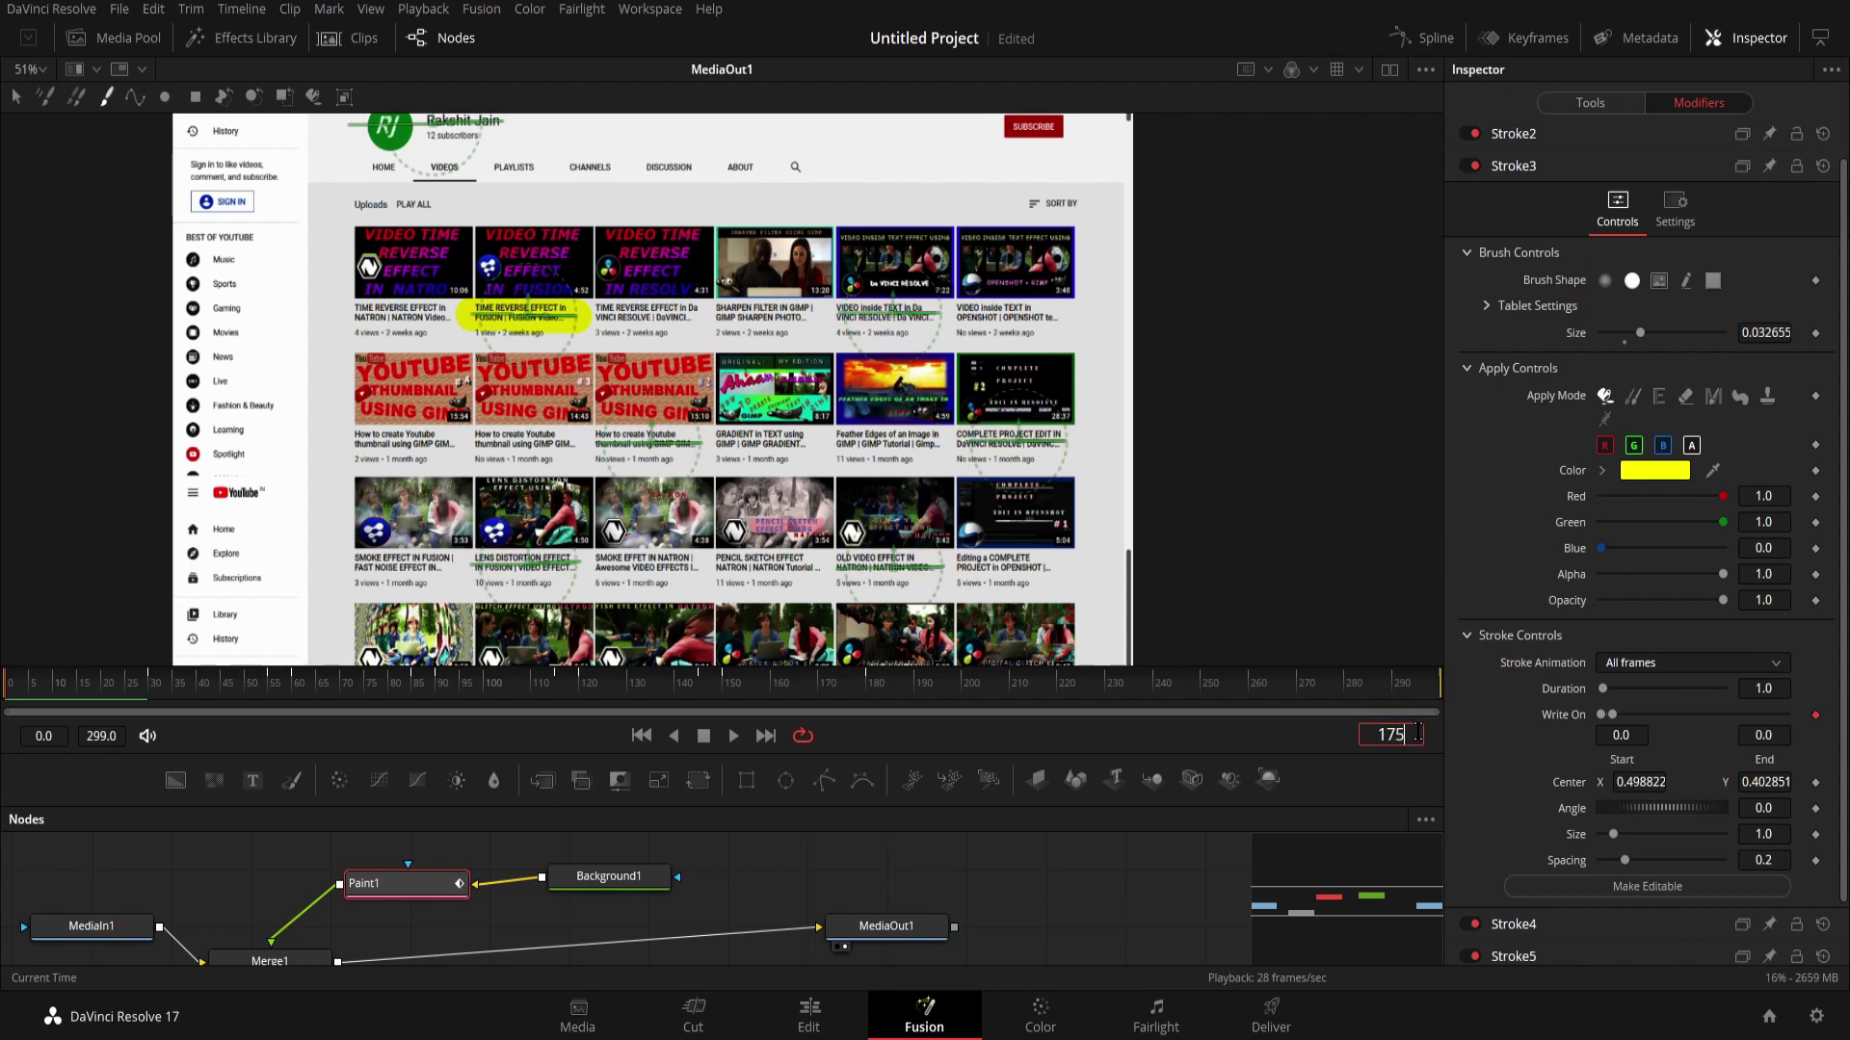
{"action": "key", "text": "Return"}
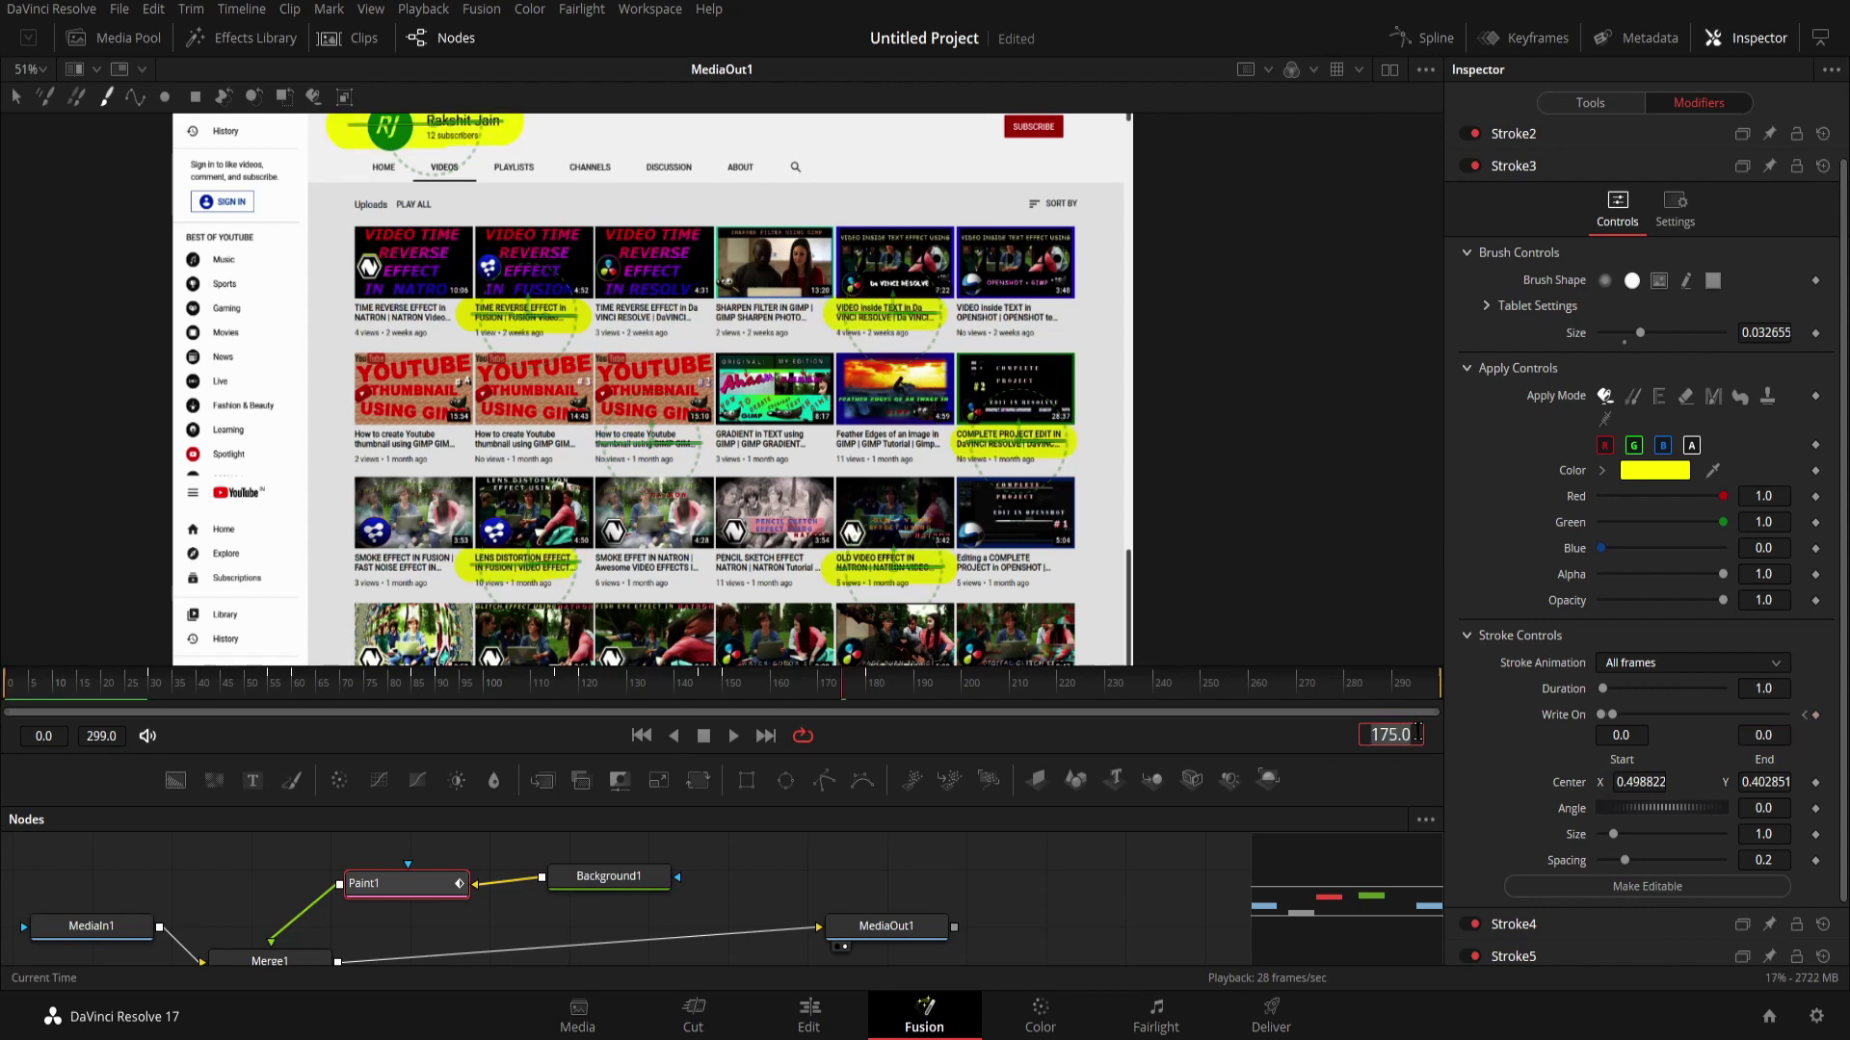
{"action": "left_click", "coordinate": [1816, 717]}
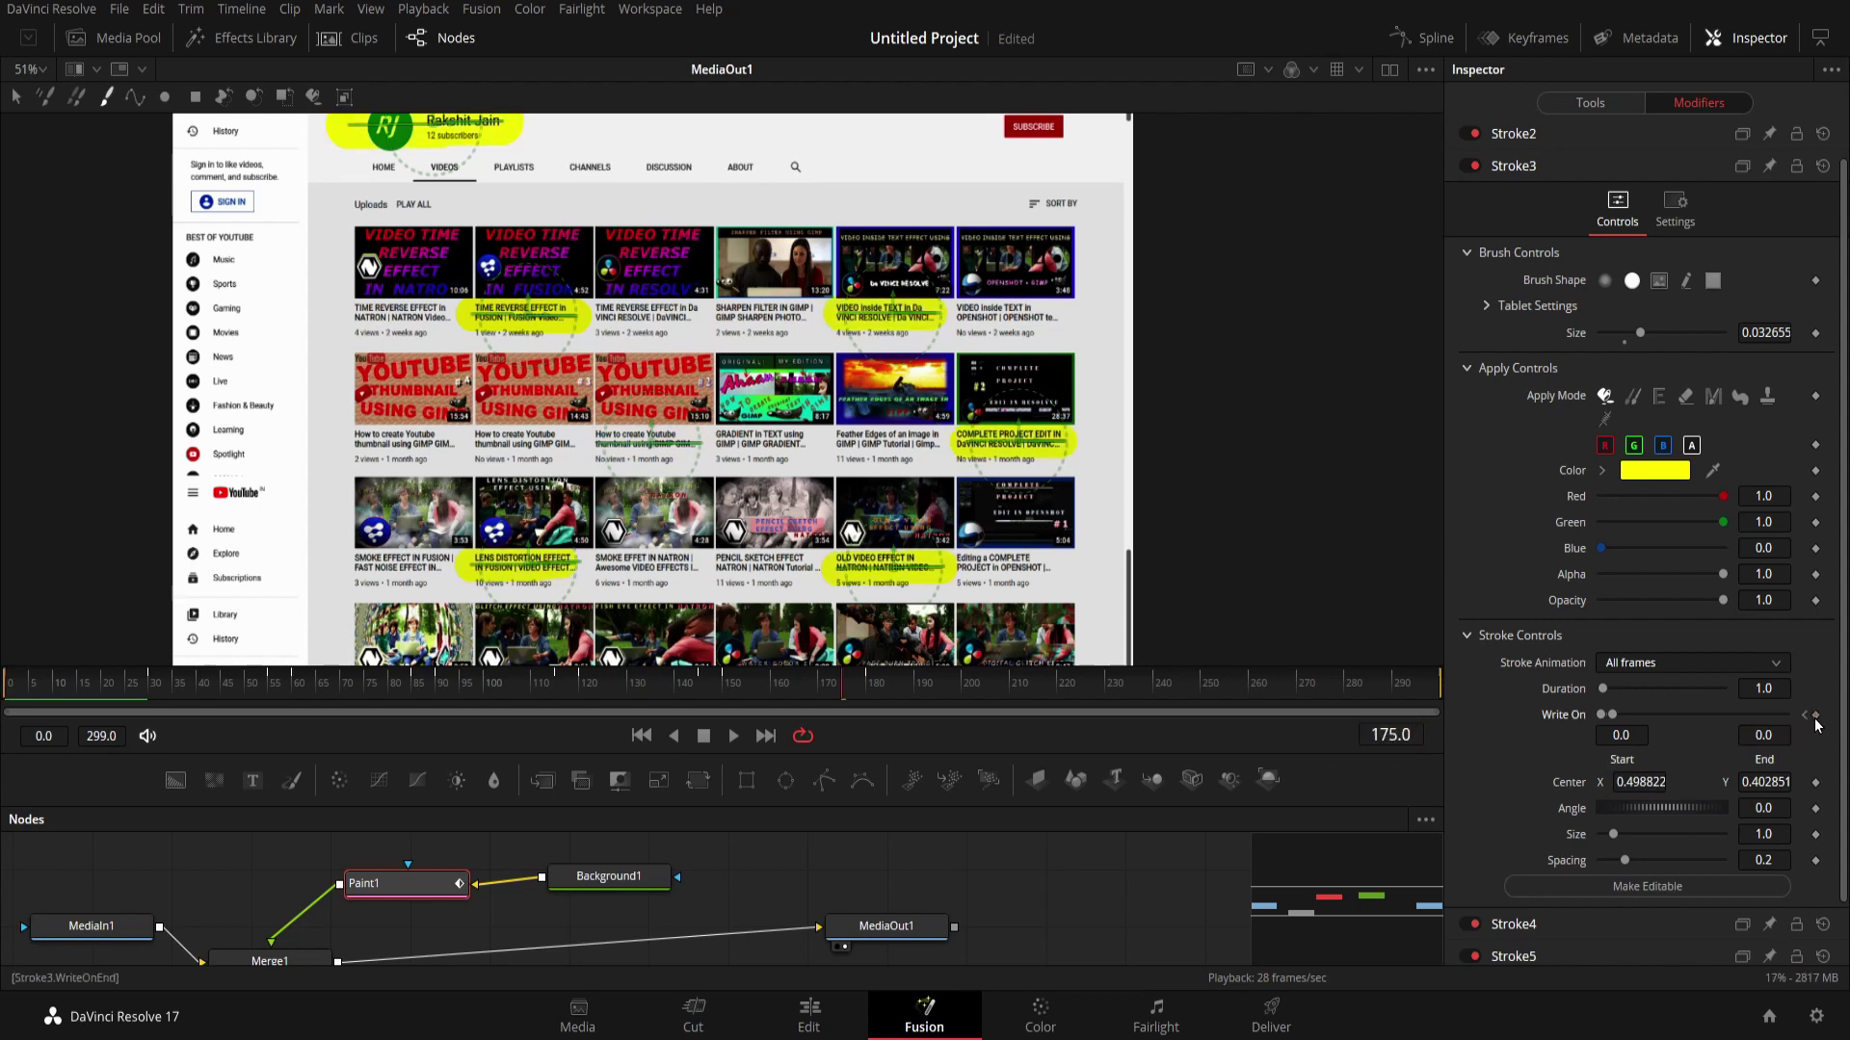
Go to frame 210 and set Stroke3's Write On end to 1.
{"action": "left_click", "coordinate": [1404, 740]}
{"action": "type", "text": "210"}
{"action": "key", "text": "Return"}
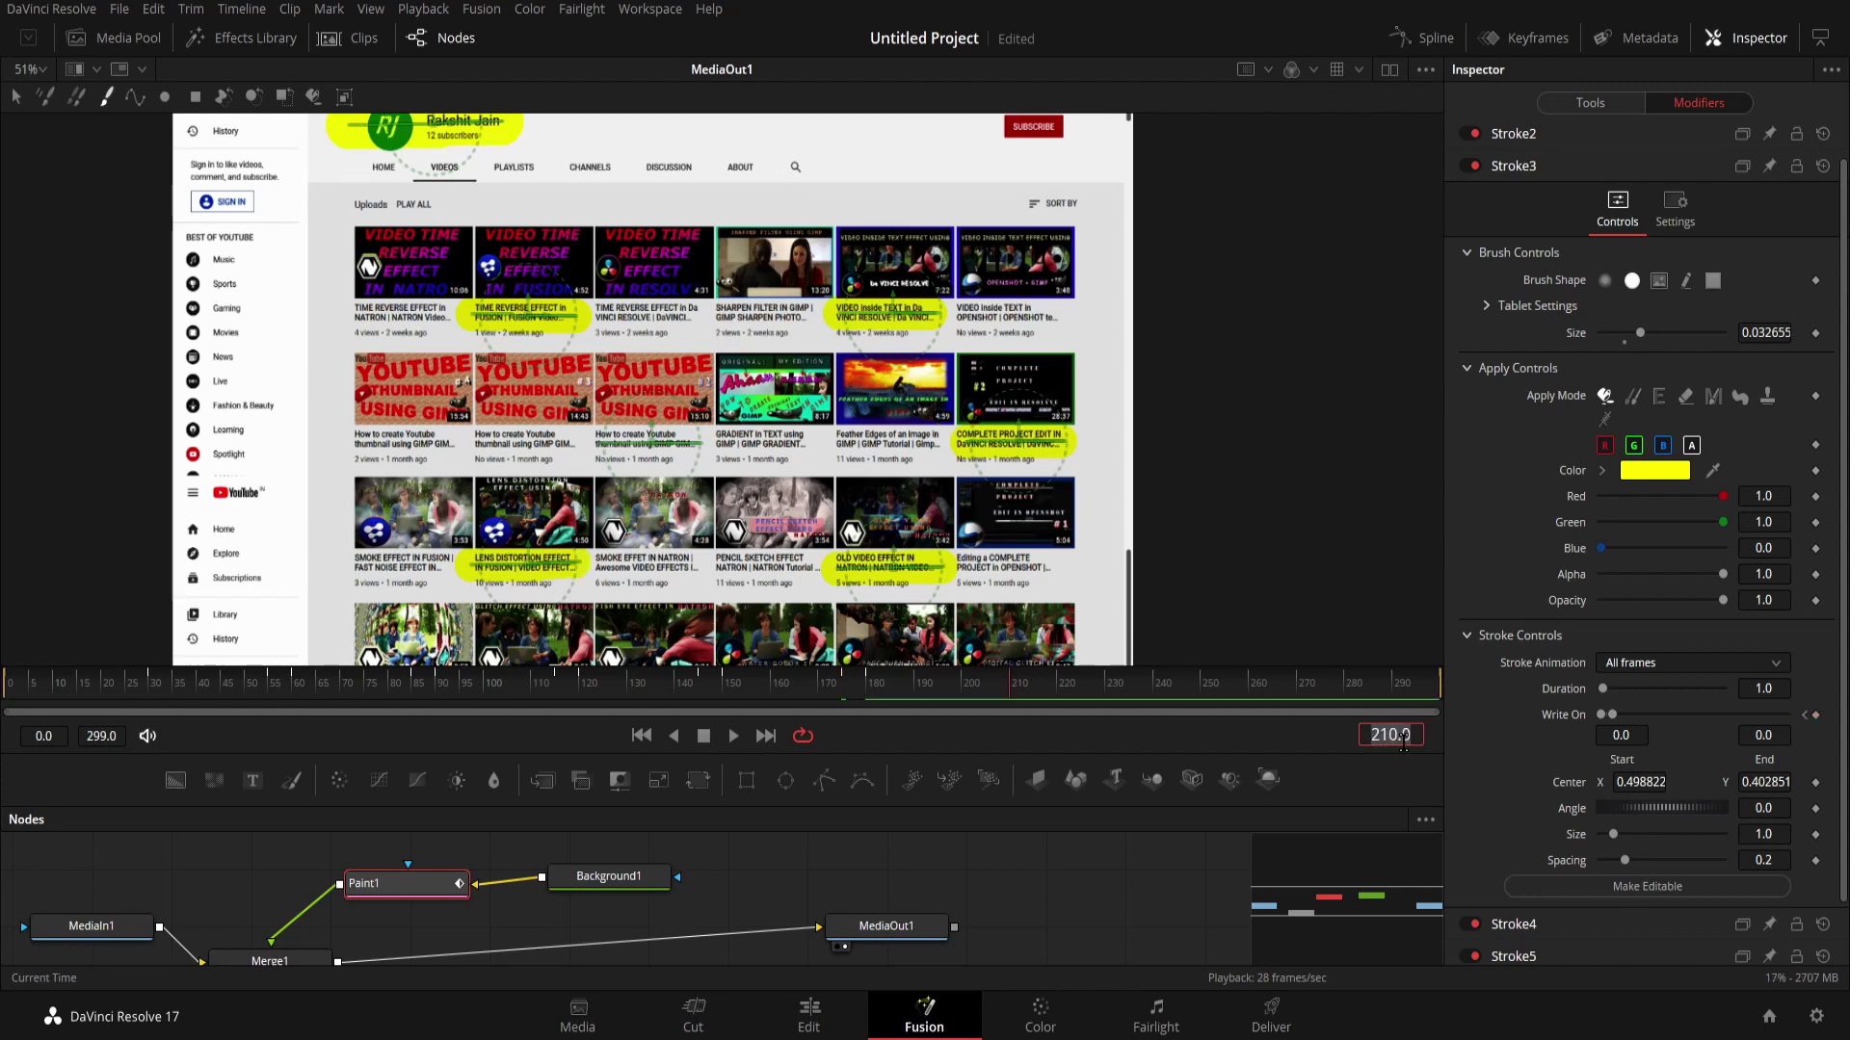
{"action": "left_click", "coordinate": [1768, 734]}
{"action": "type", "text": "1"}
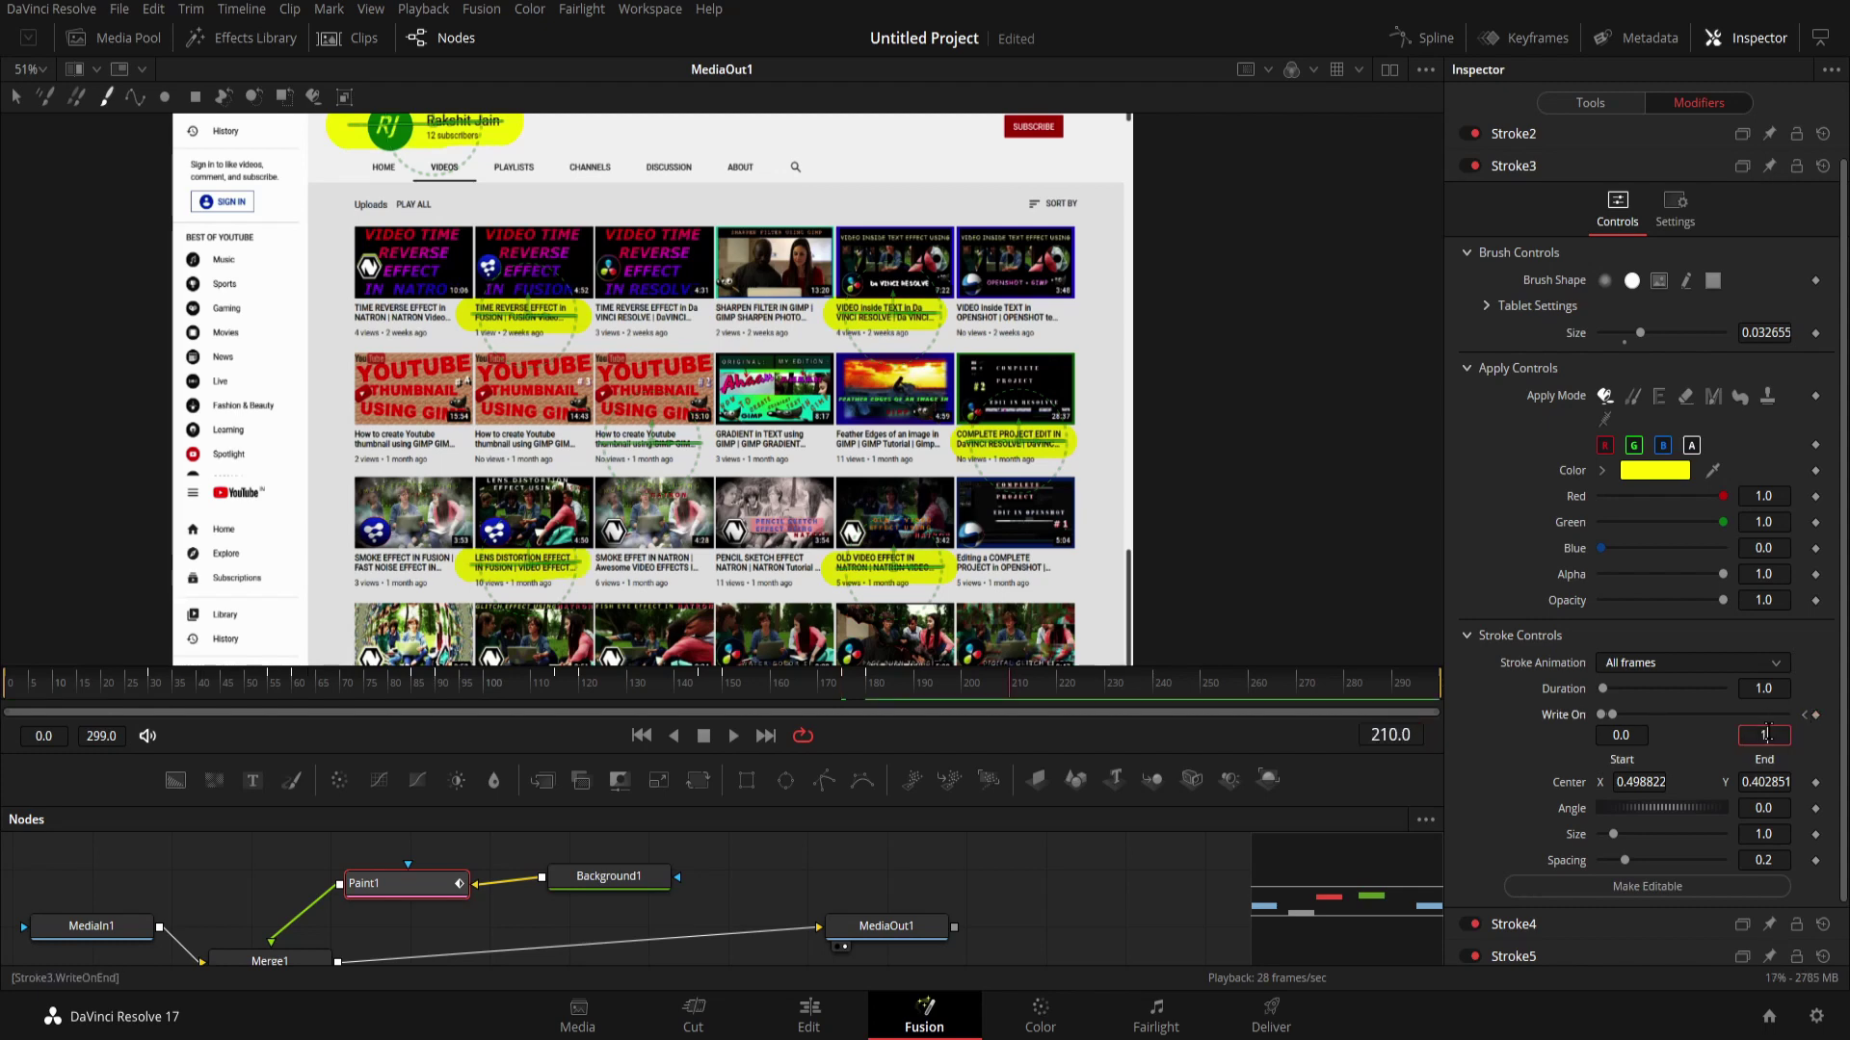
{"action": "key", "text": "Tab"}
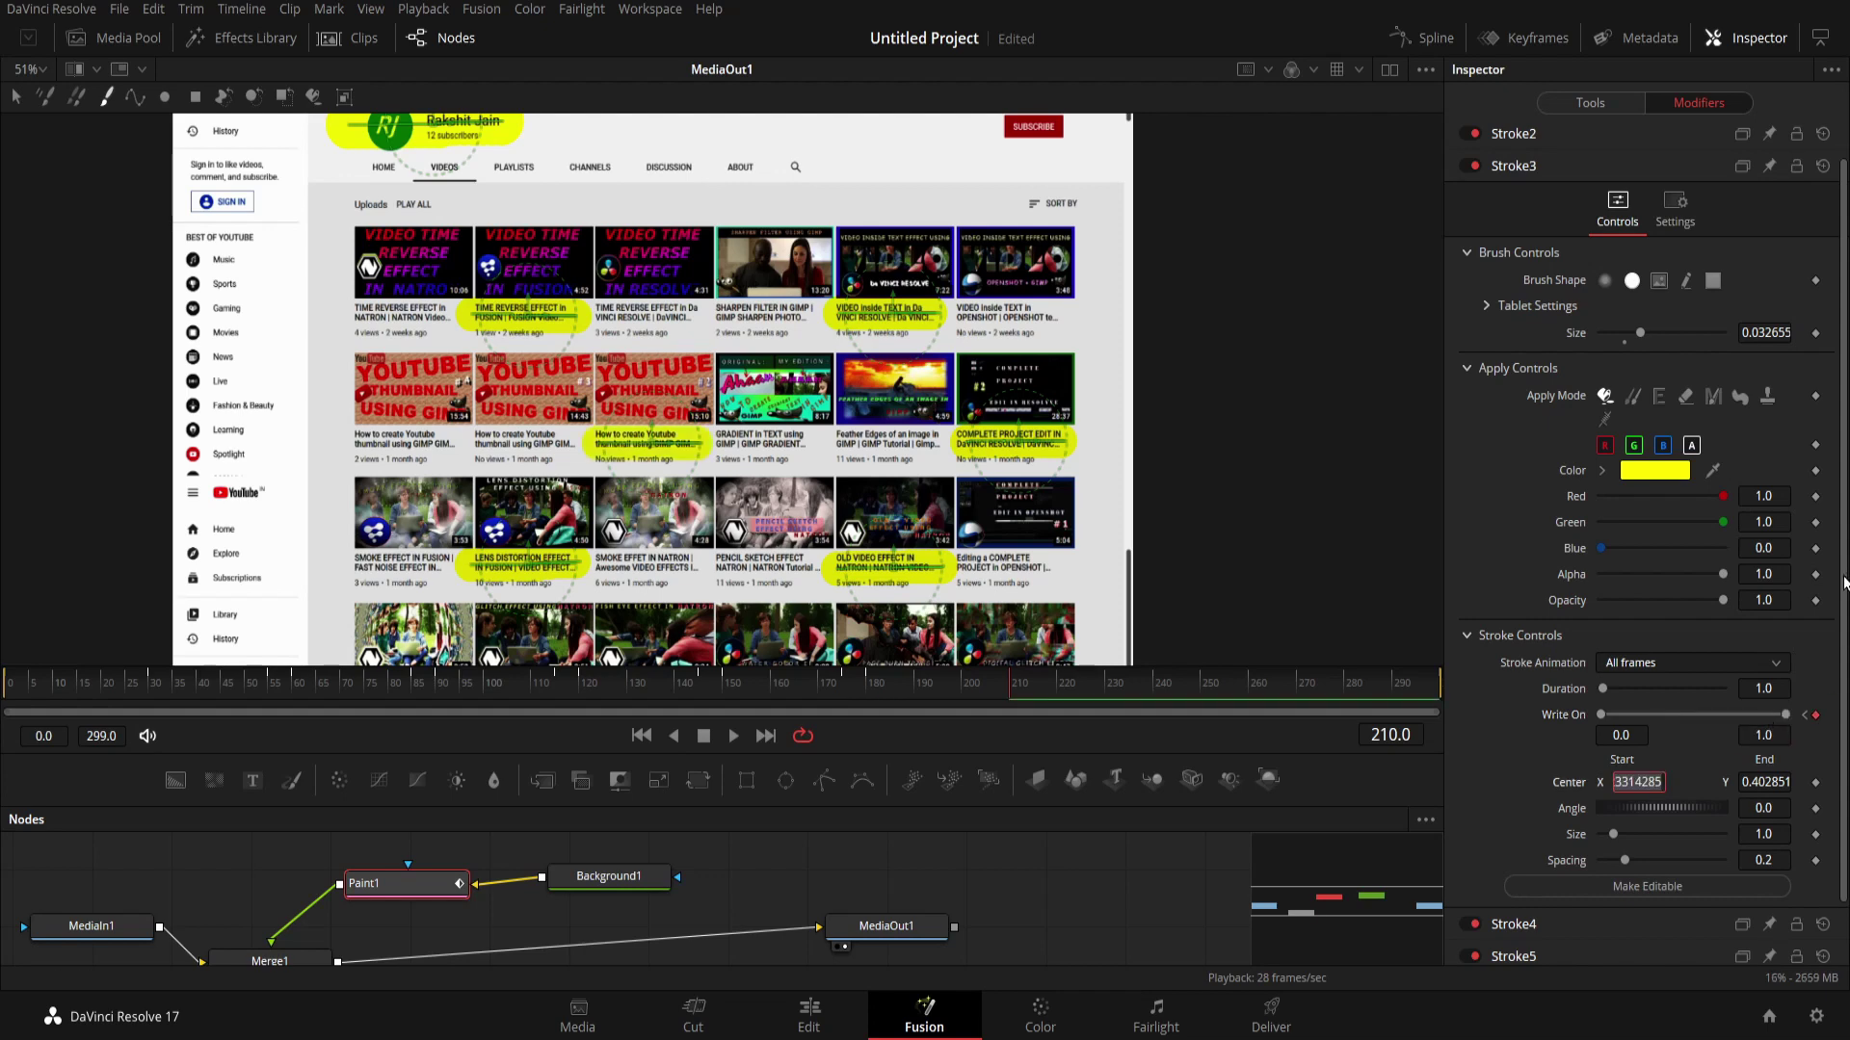
Open Stroke2's modifier controls, set its Write On end to 0 at frame 0 and keyframe Write On.
{"action": "scroll", "coordinate": [1619, 294], "scroll_direction": "up", "scroll_amount": 1}
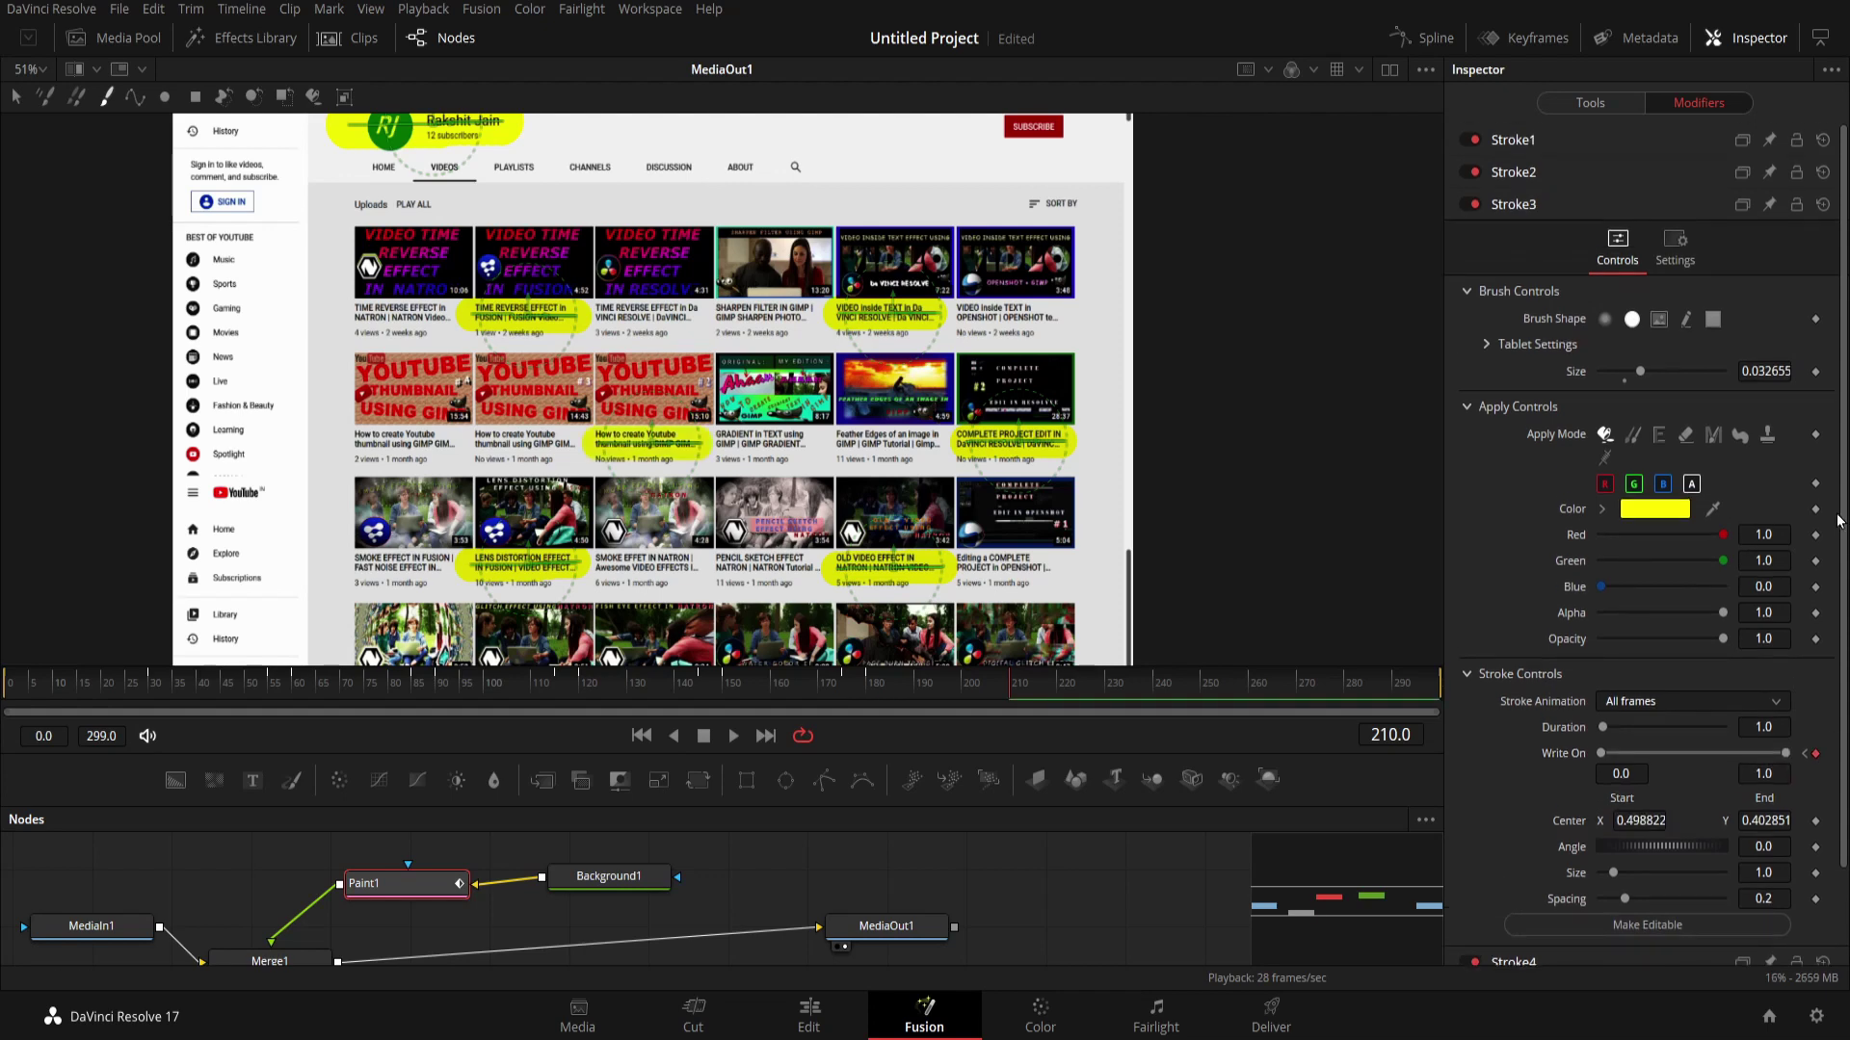
{"action": "left_click", "coordinate": [1532, 174]}
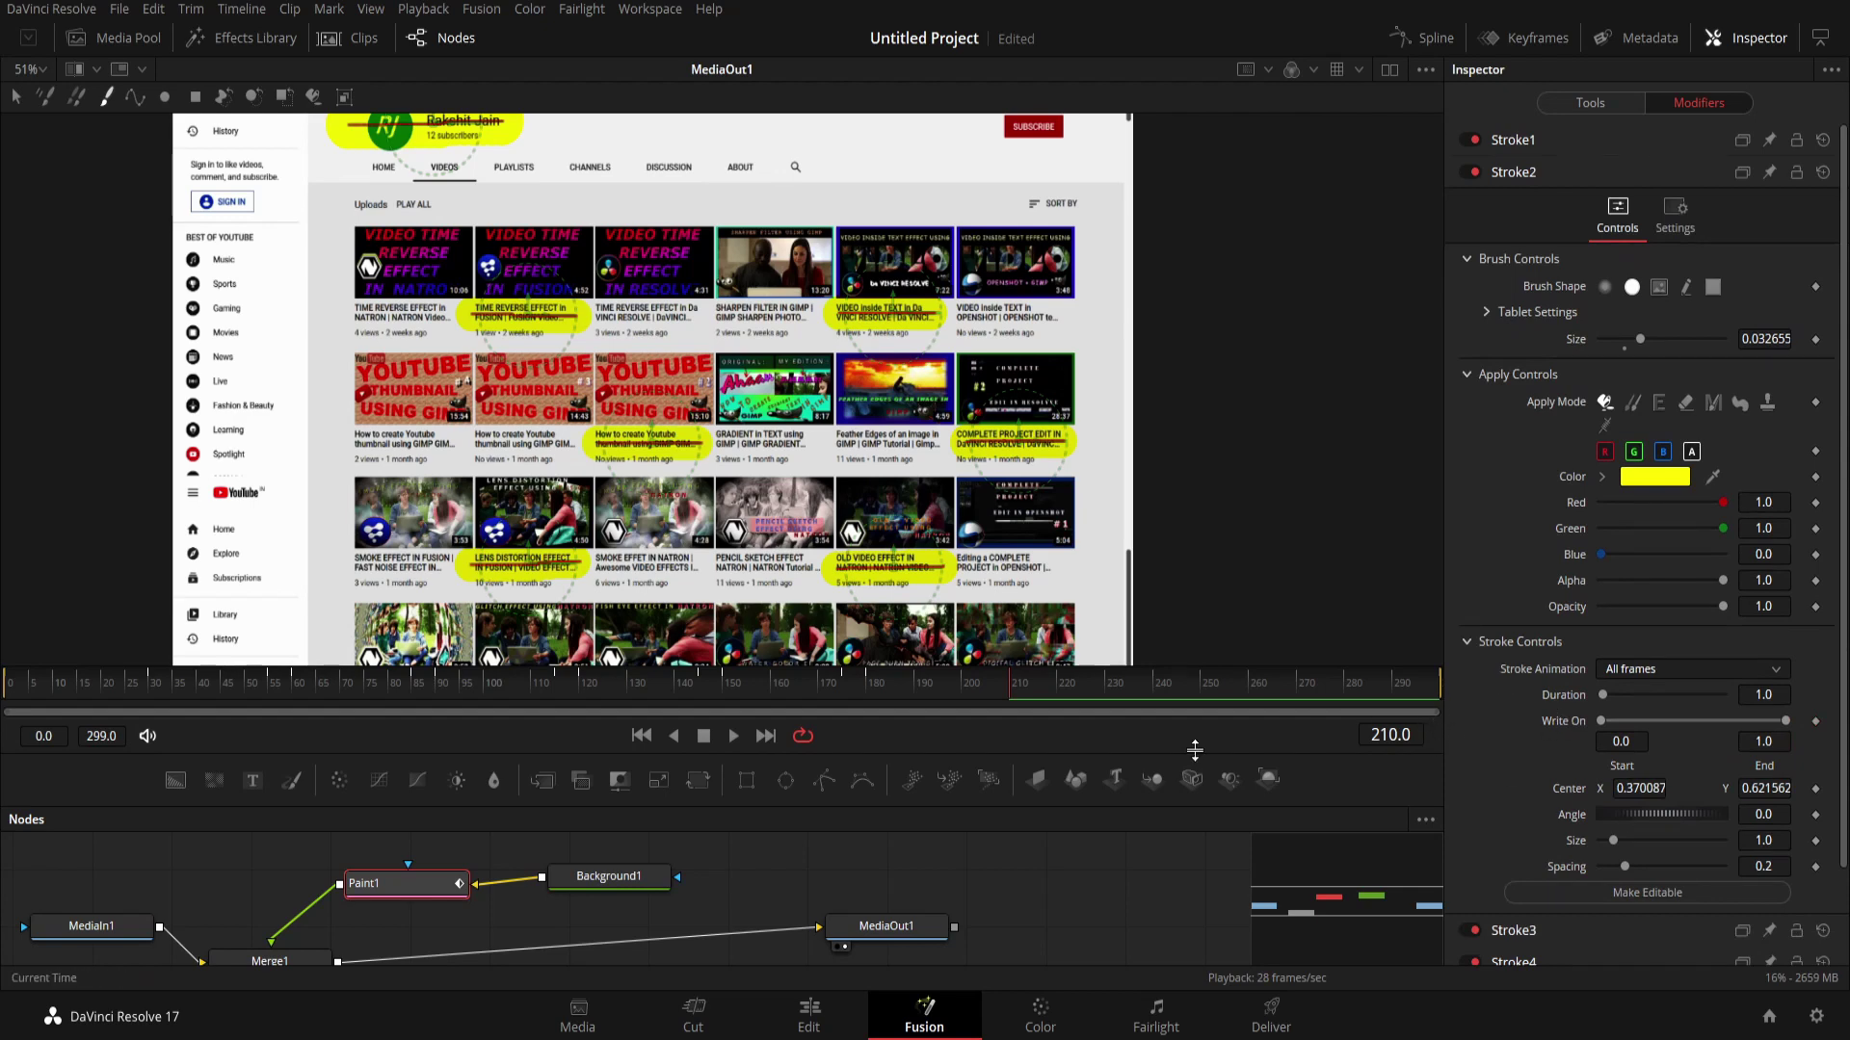
{"action": "left_click", "coordinate": [640, 735]}
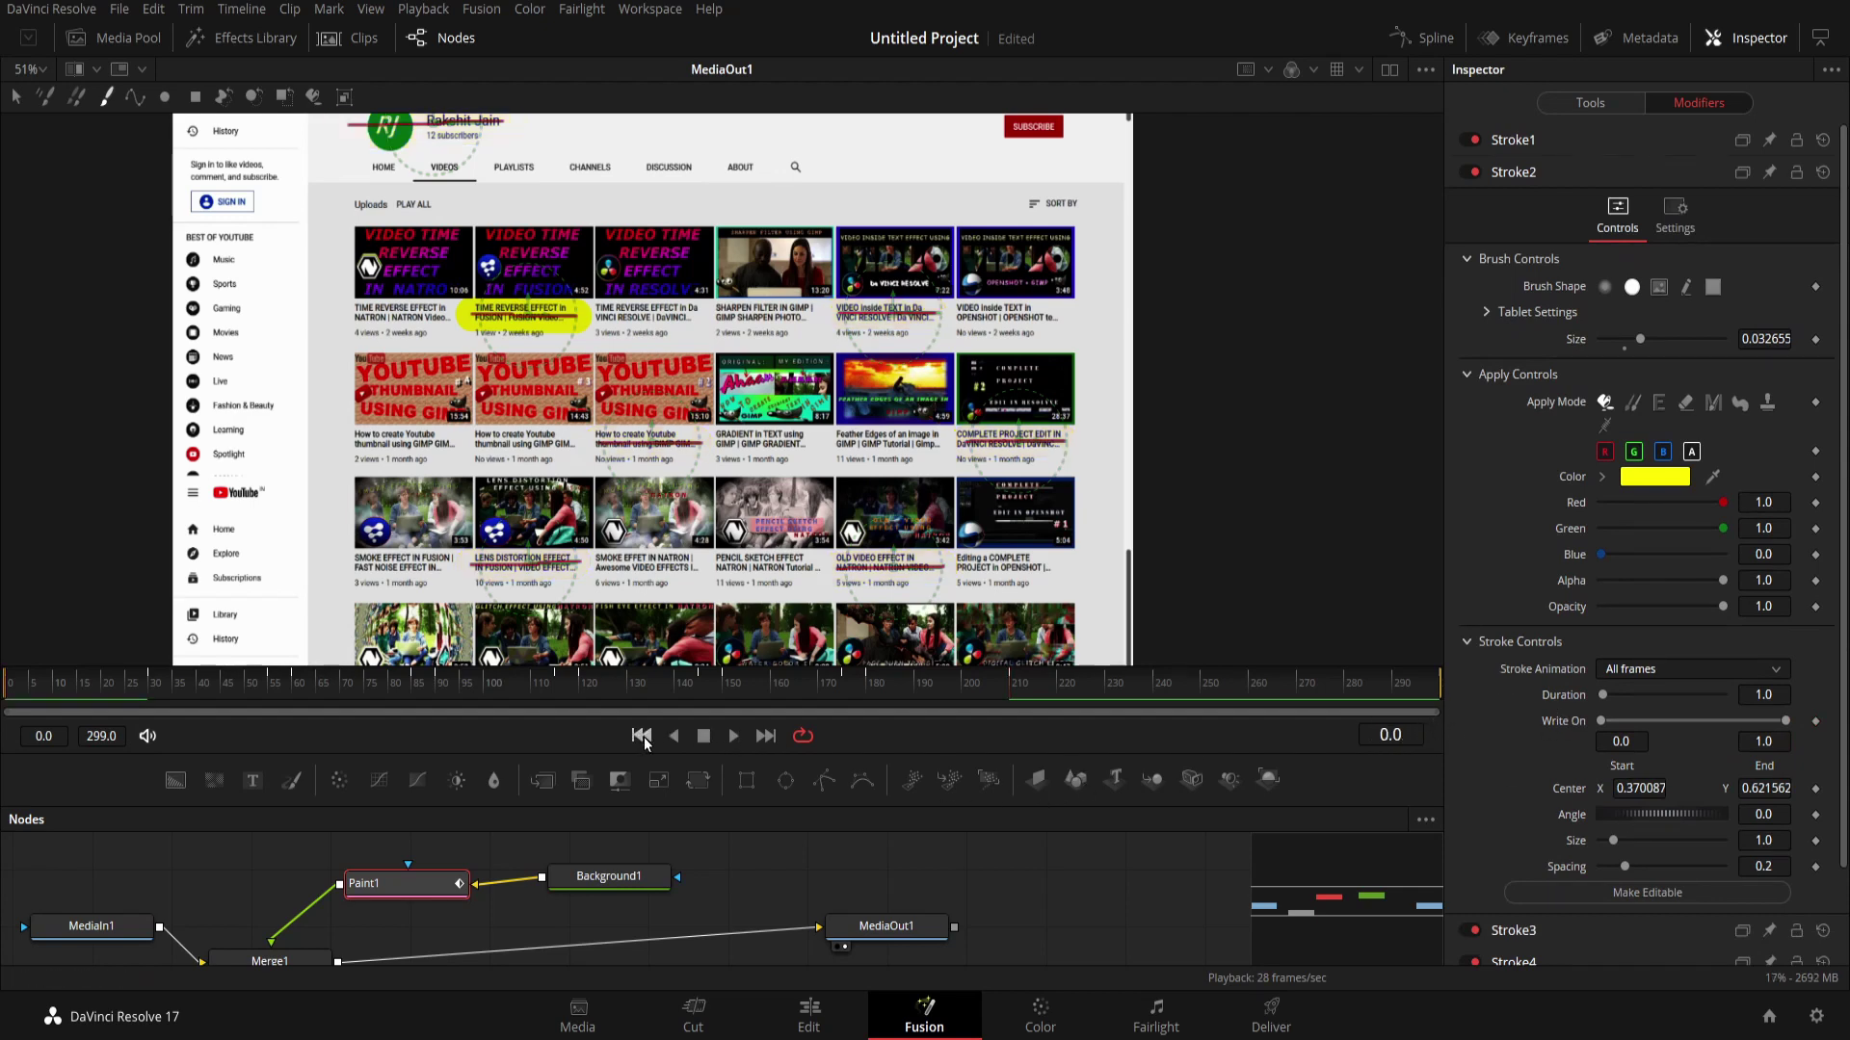
{"action": "double_click", "coordinate": [1763, 741]}
{"action": "type", "text": "0"}
{"action": "key", "text": "Tab"}
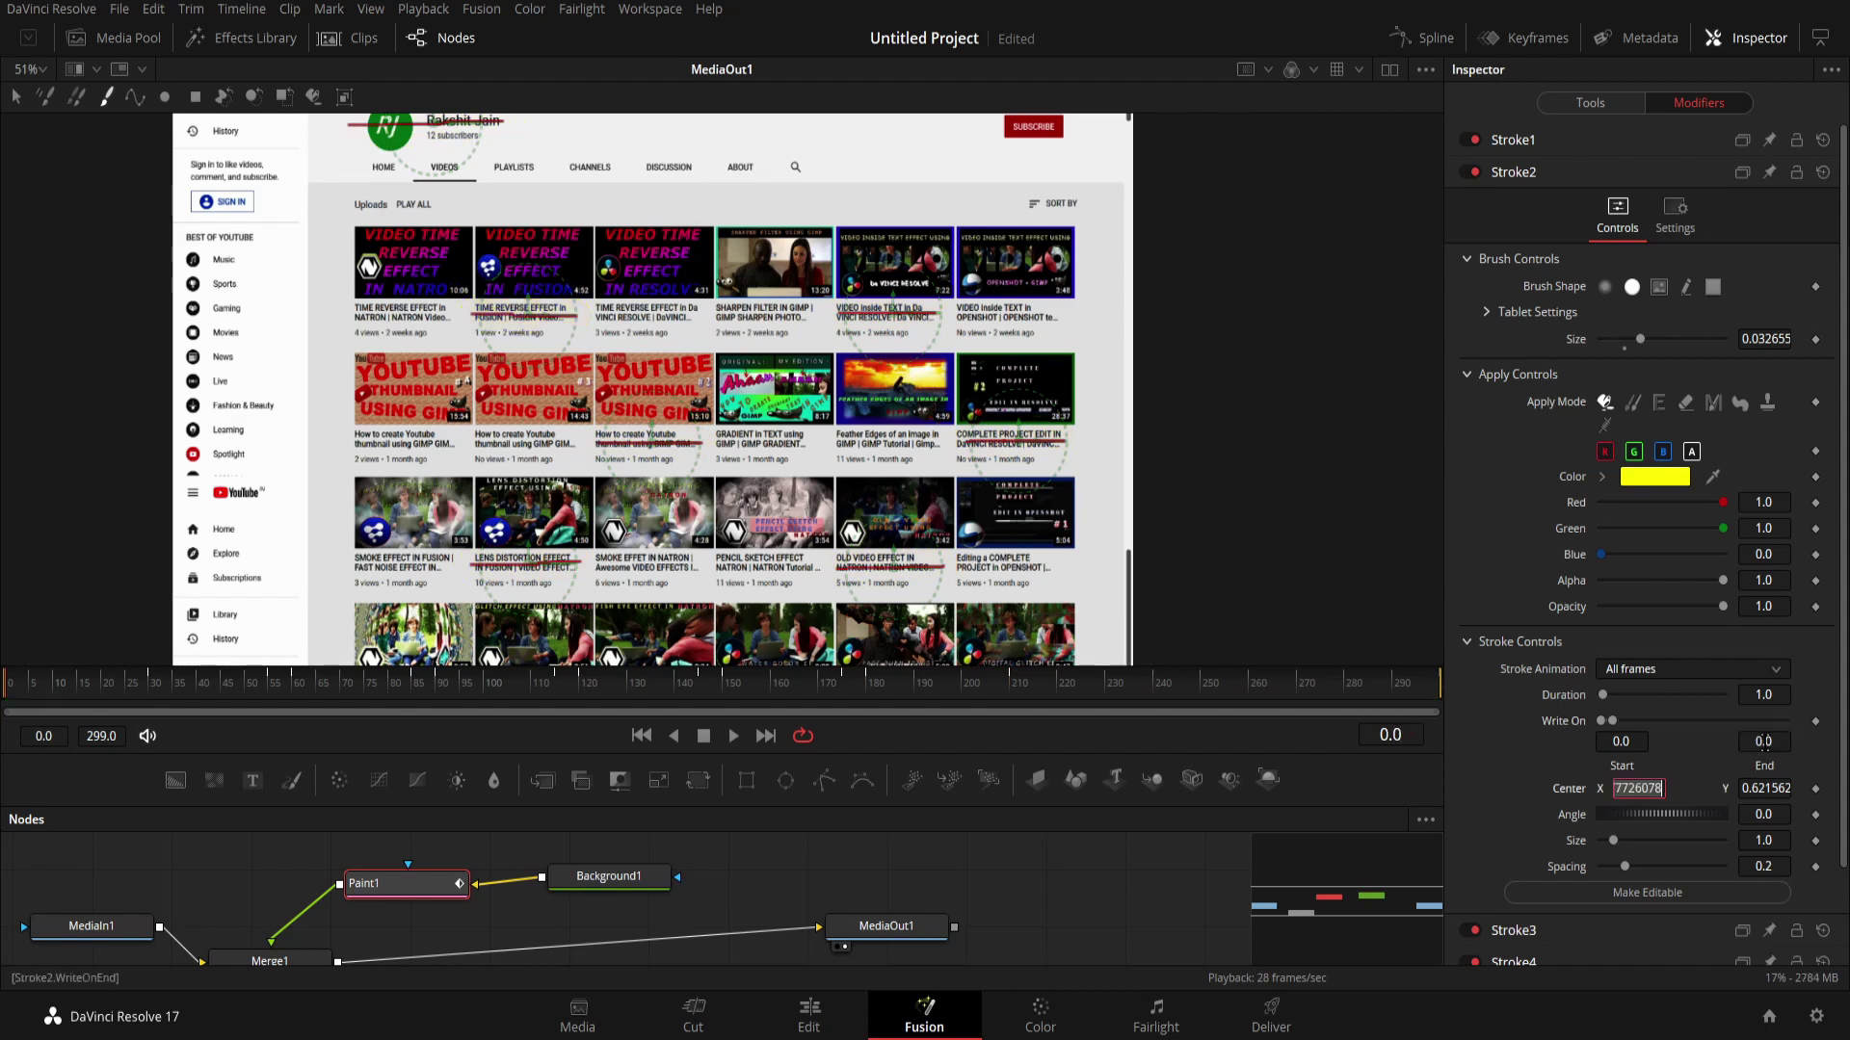
{"action": "left_click", "coordinate": [1816, 721]}
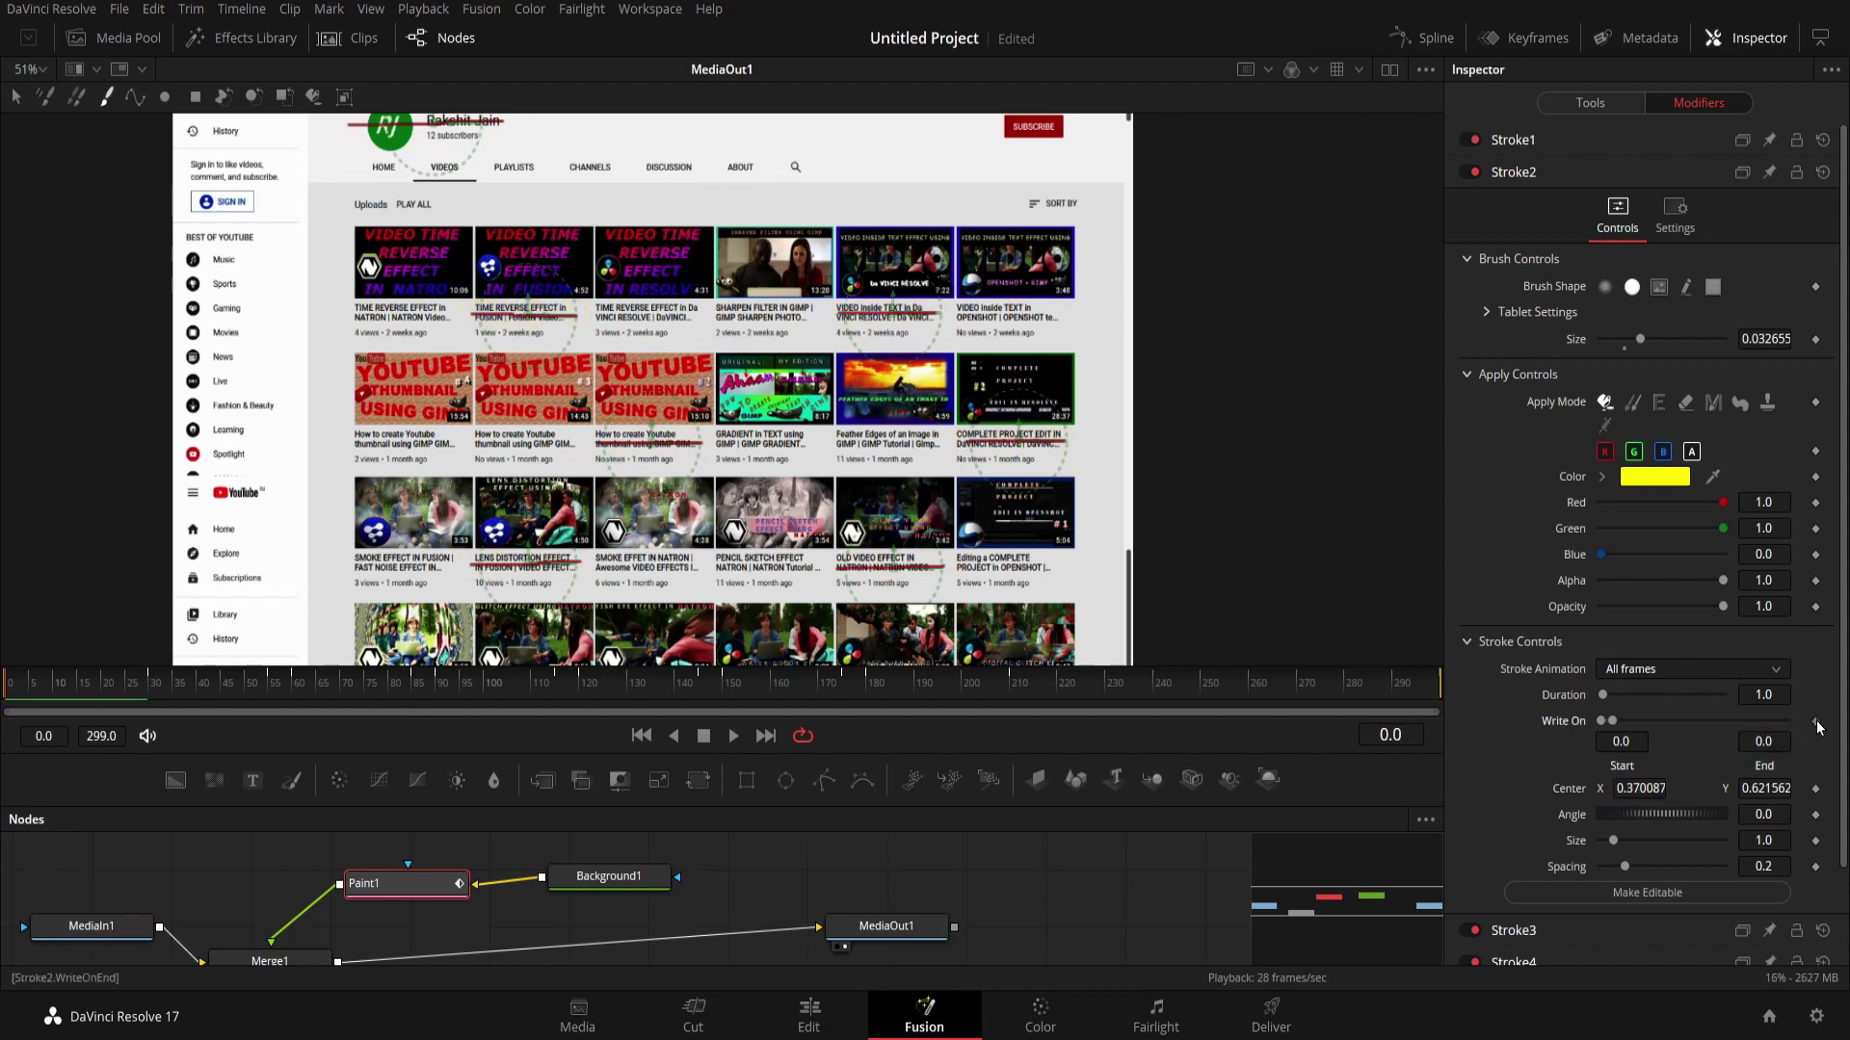
Add a Write On keyframe for Stroke2 at frame 205, holding the end value at 0.
{"action": "left_click", "coordinate": [1414, 734]}
{"action": "type", "text": "205"}
{"action": "key", "text": "Return"}
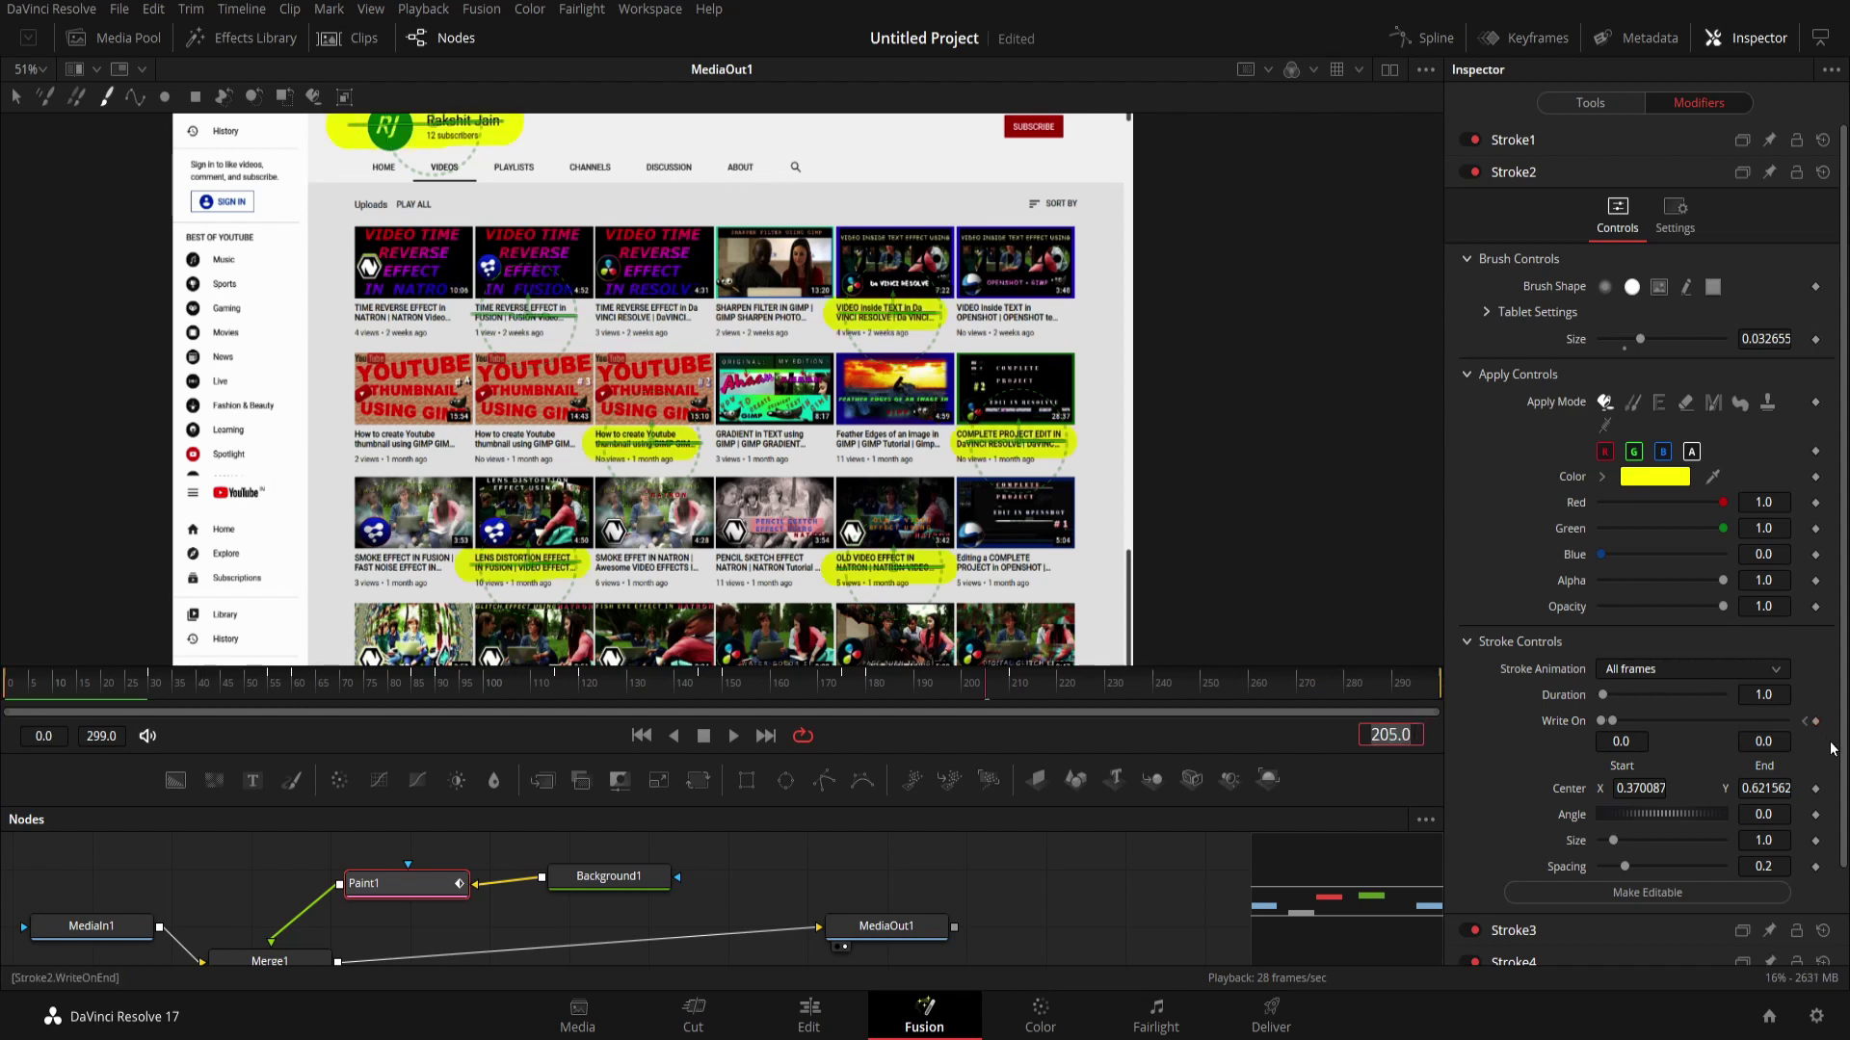
Go to frame 240 and set Stroke2's Write On end to 1.
{"action": "left_click", "coordinate": [1414, 734]}
{"action": "type", "text": "240"}
{"action": "key", "text": "Return"}
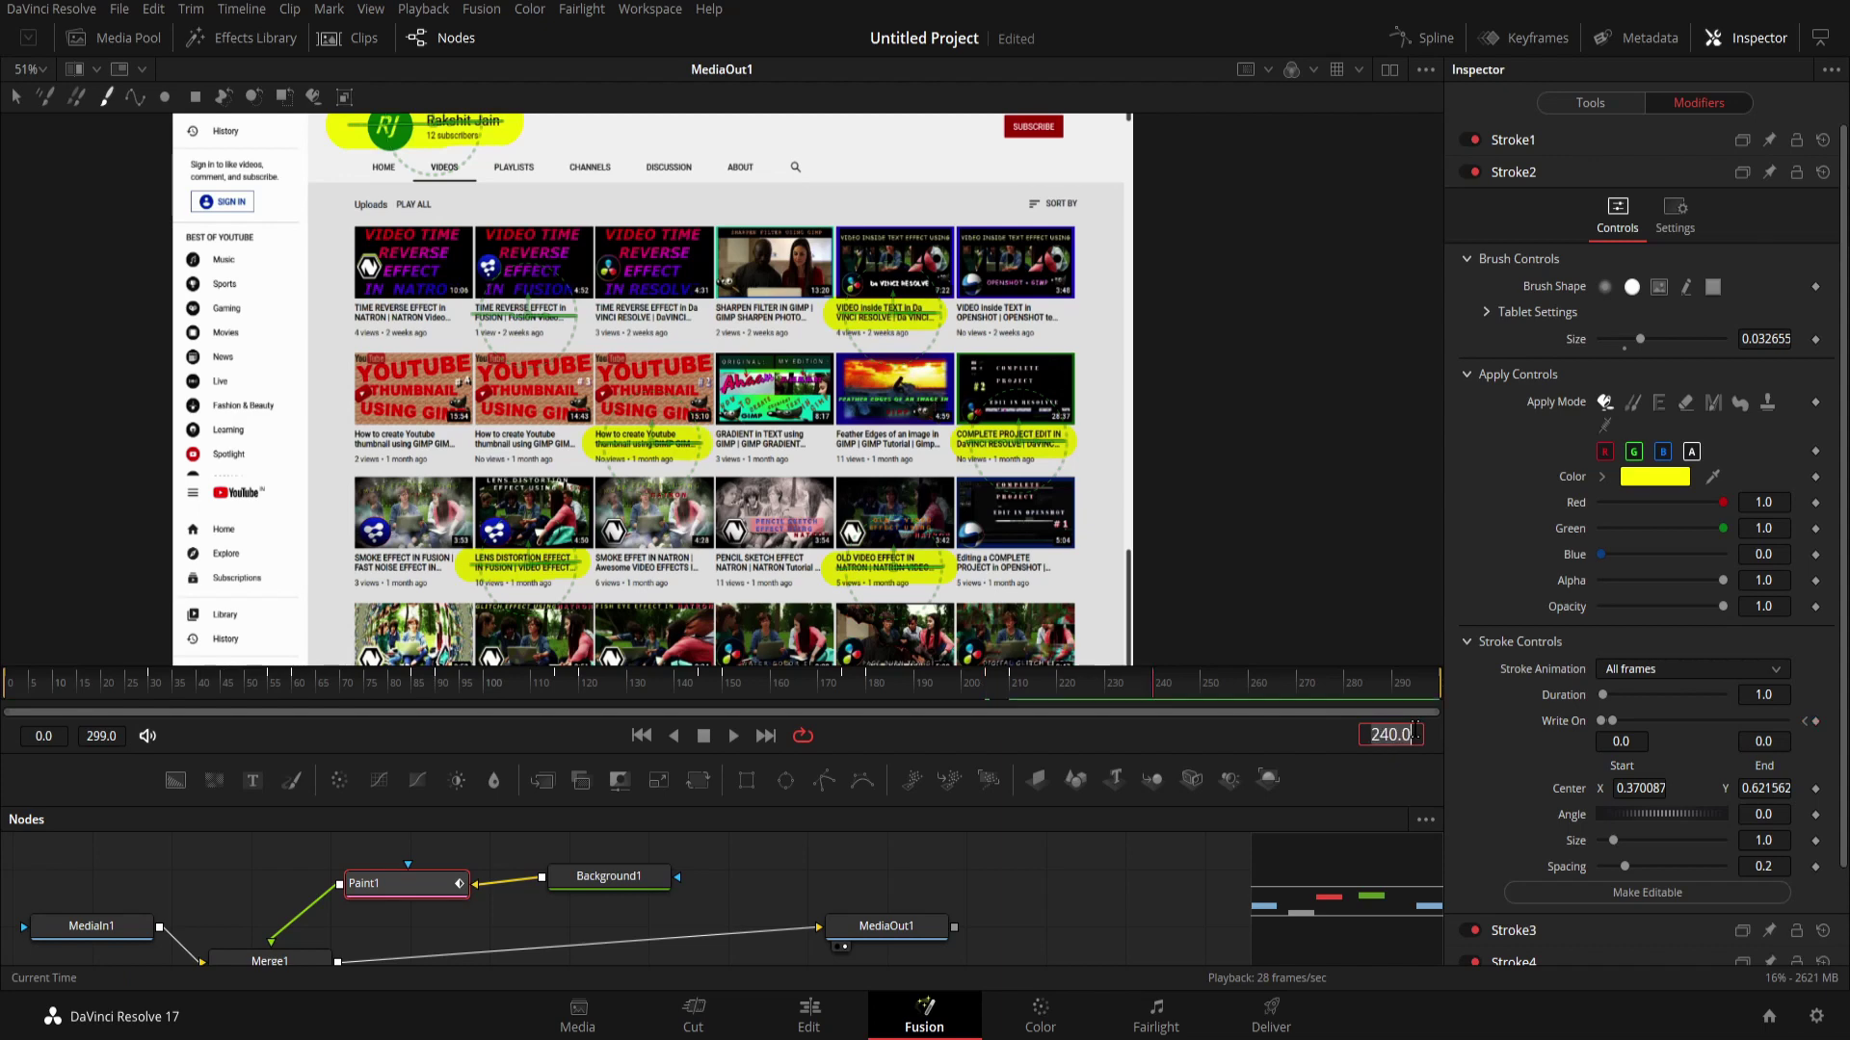
{"action": "left_click", "coordinate": [1763, 741]}
{"action": "type", "text": "1"}
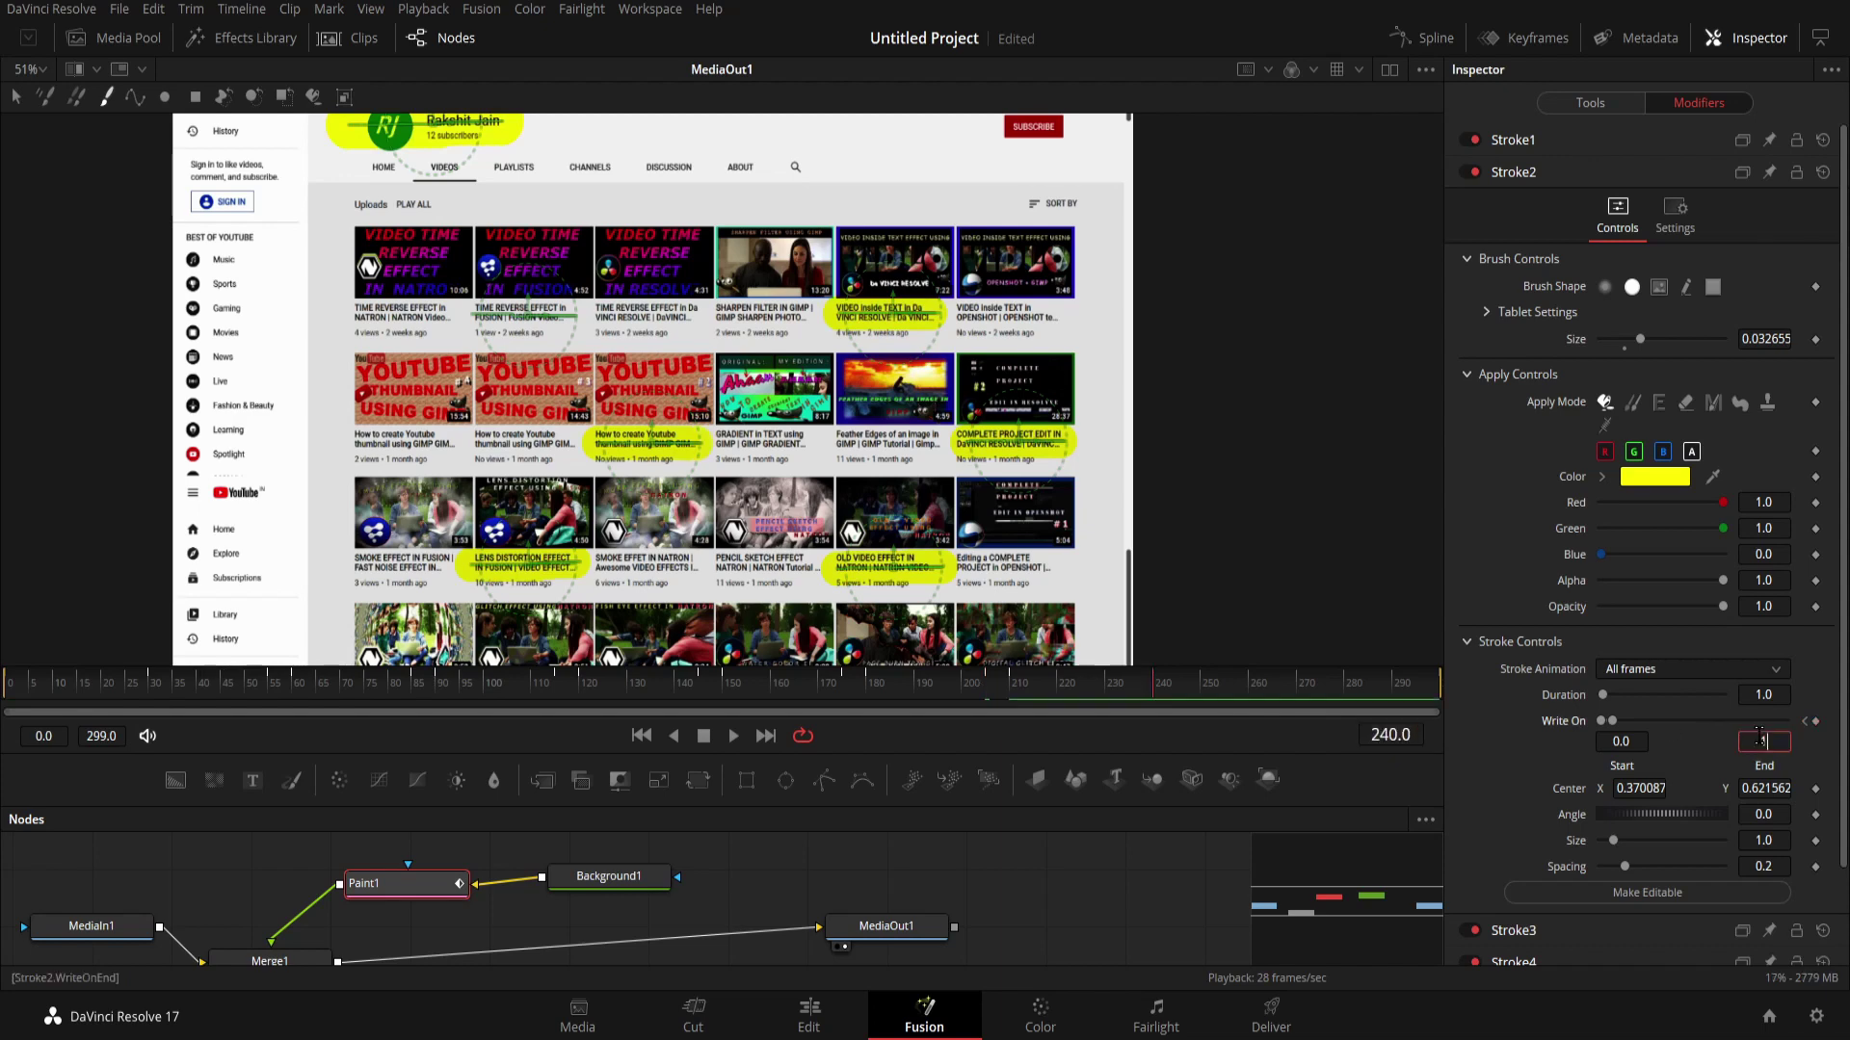
{"action": "key", "text": "Tab"}
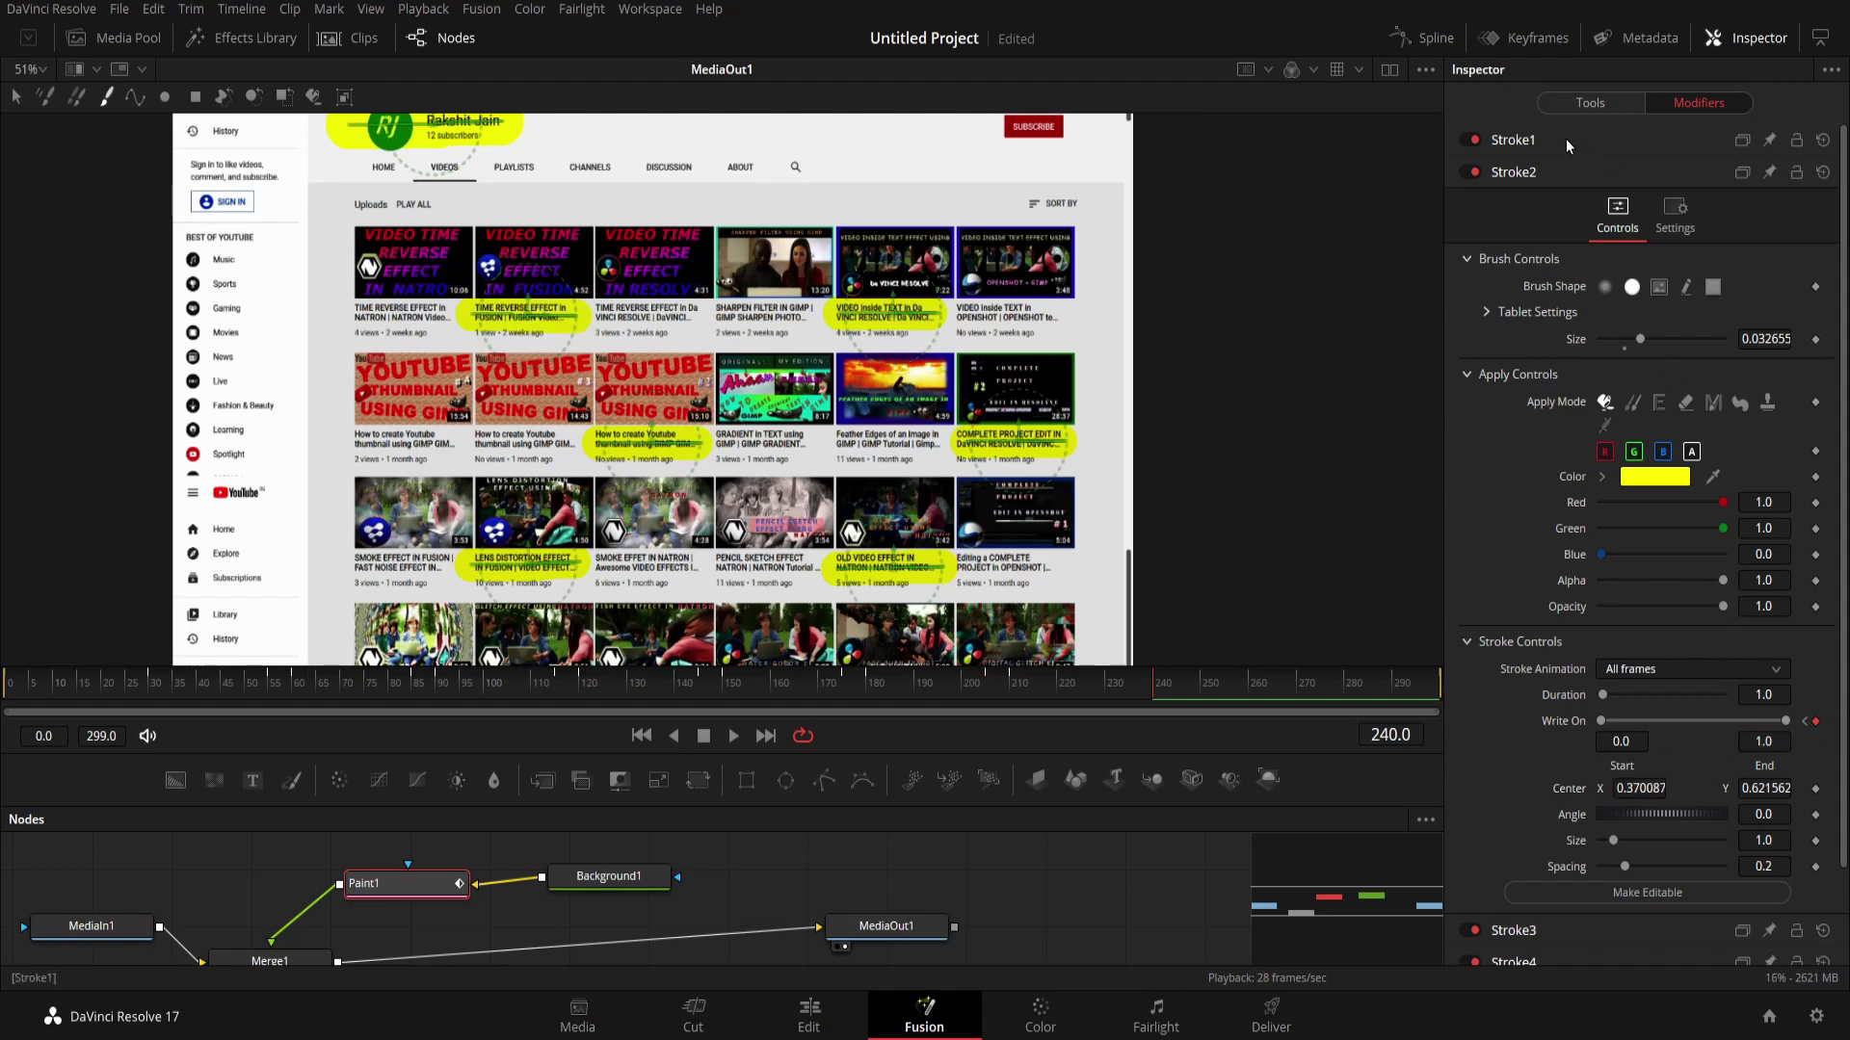
Open an enlarged Spline editor, enable all of Paint1's stroke curves and fit them to the view.
{"action": "left_click", "coordinate": [1522, 141]}
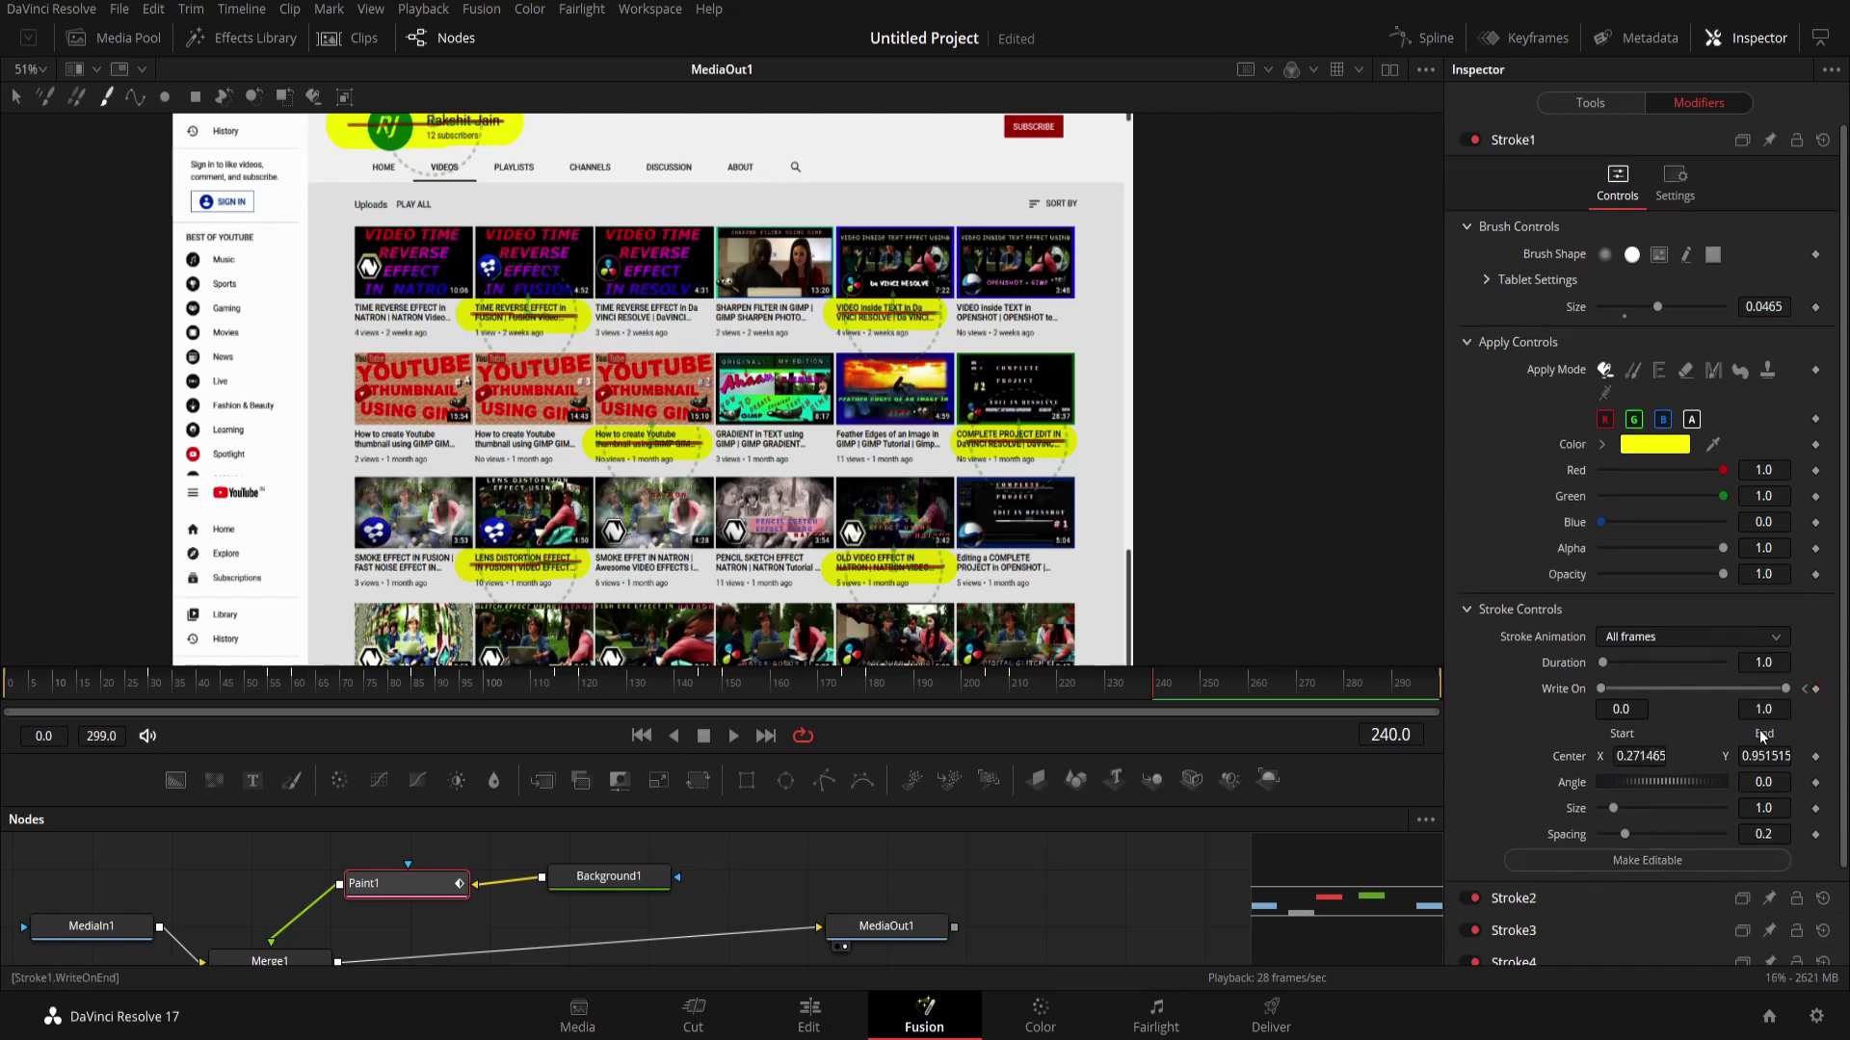
{"action": "left_click", "coordinate": [1436, 41]}
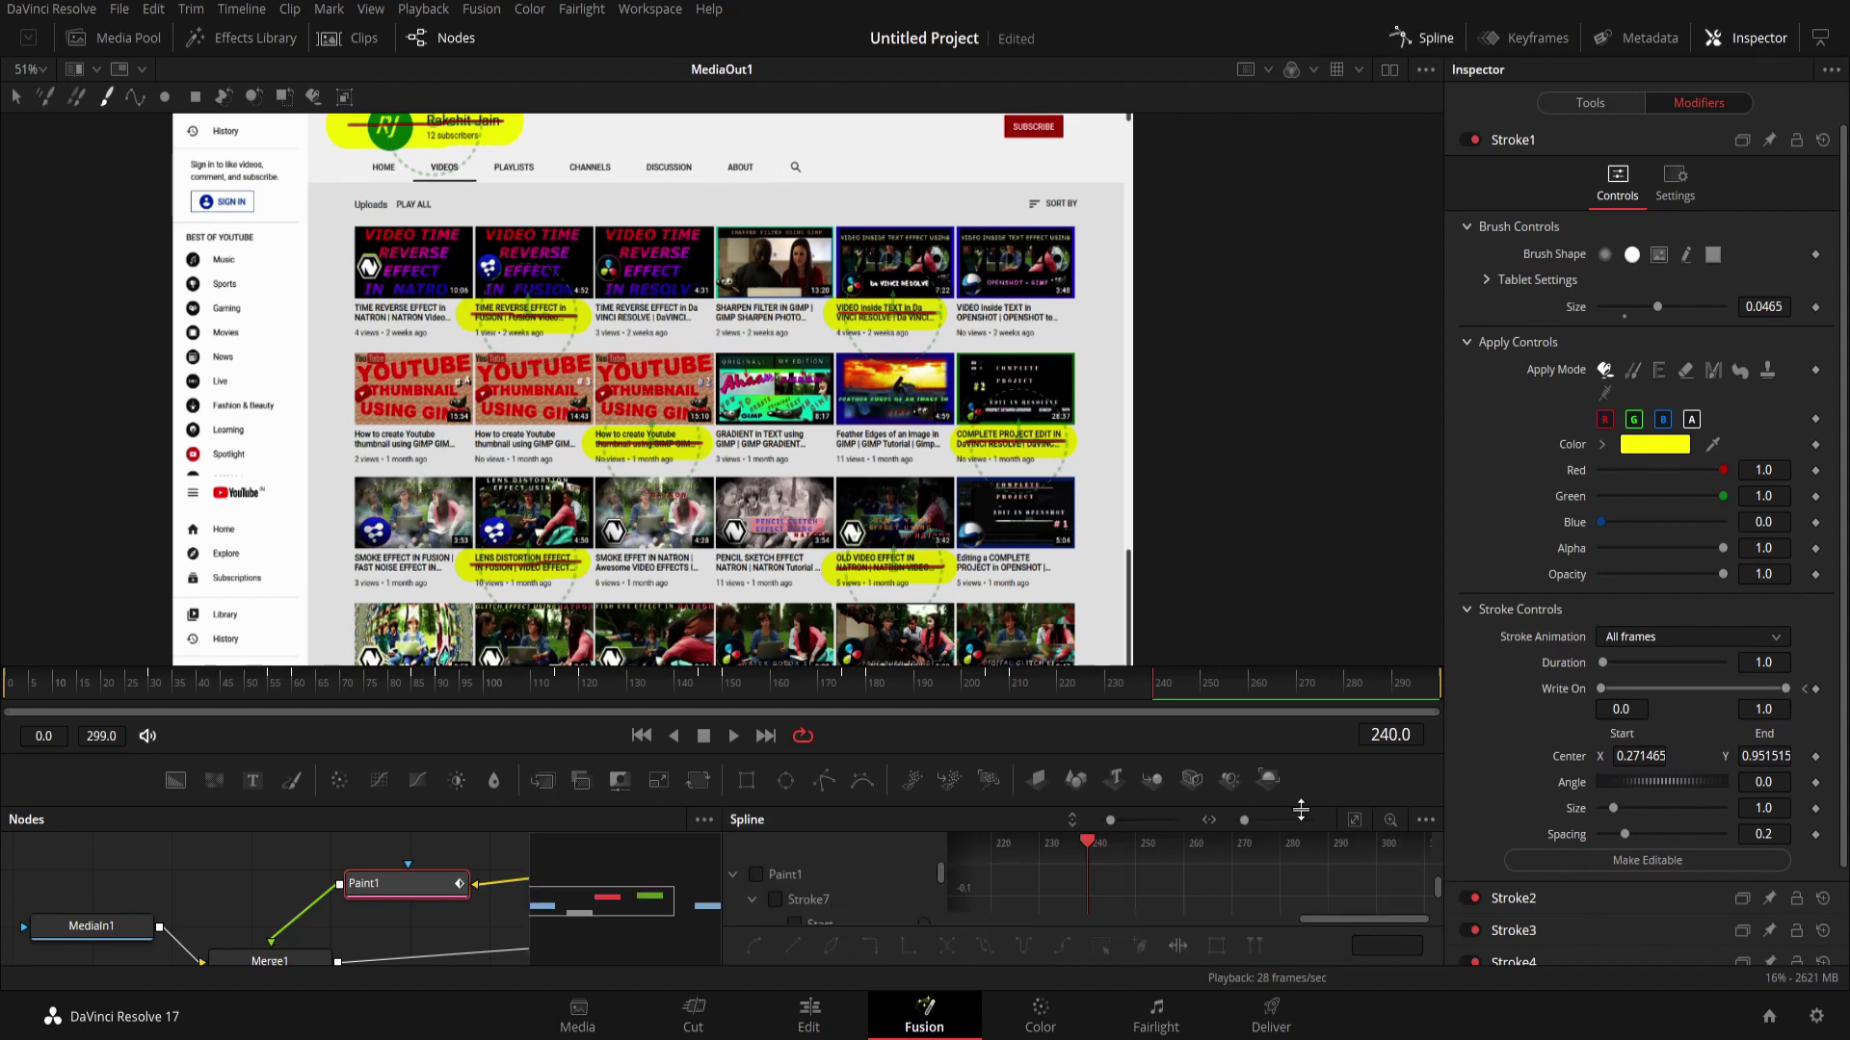
{"action": "left_click_drag", "start_coordinate": [1304, 803], "coordinate": [1248, 402]}
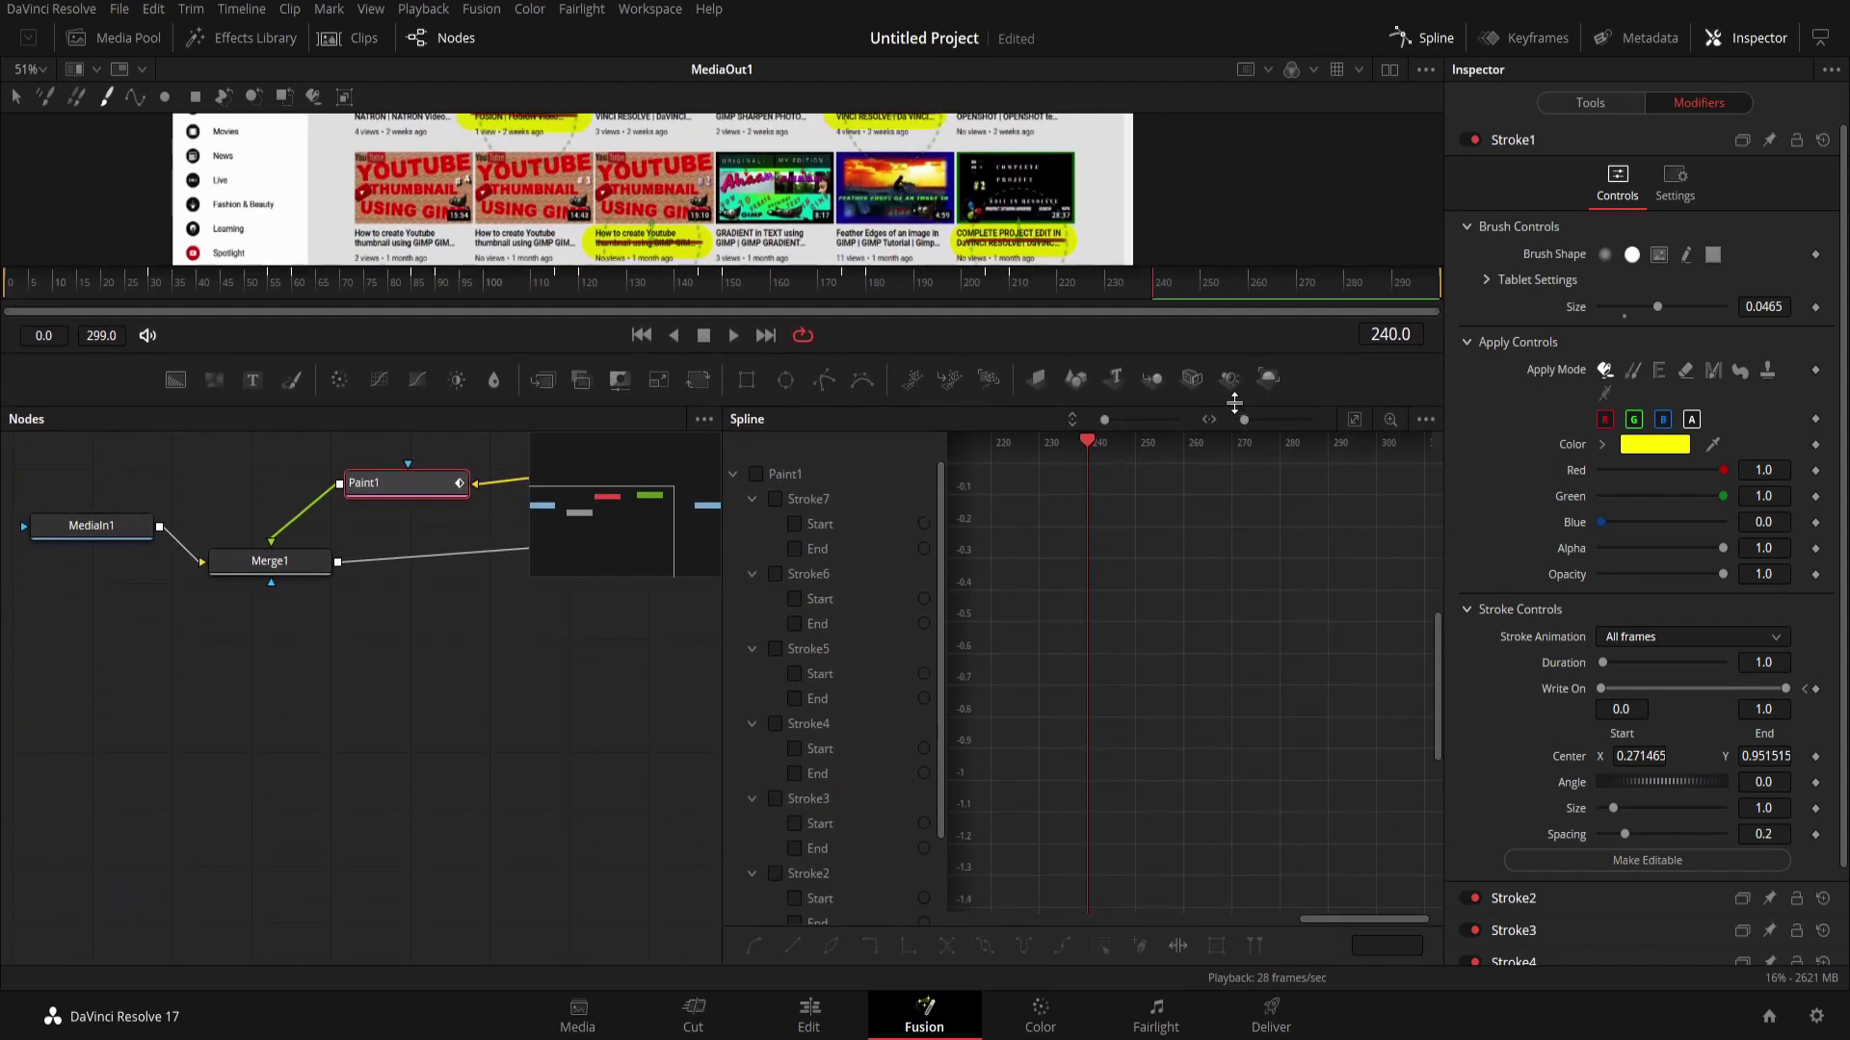
{"action": "left_click", "coordinate": [756, 474]}
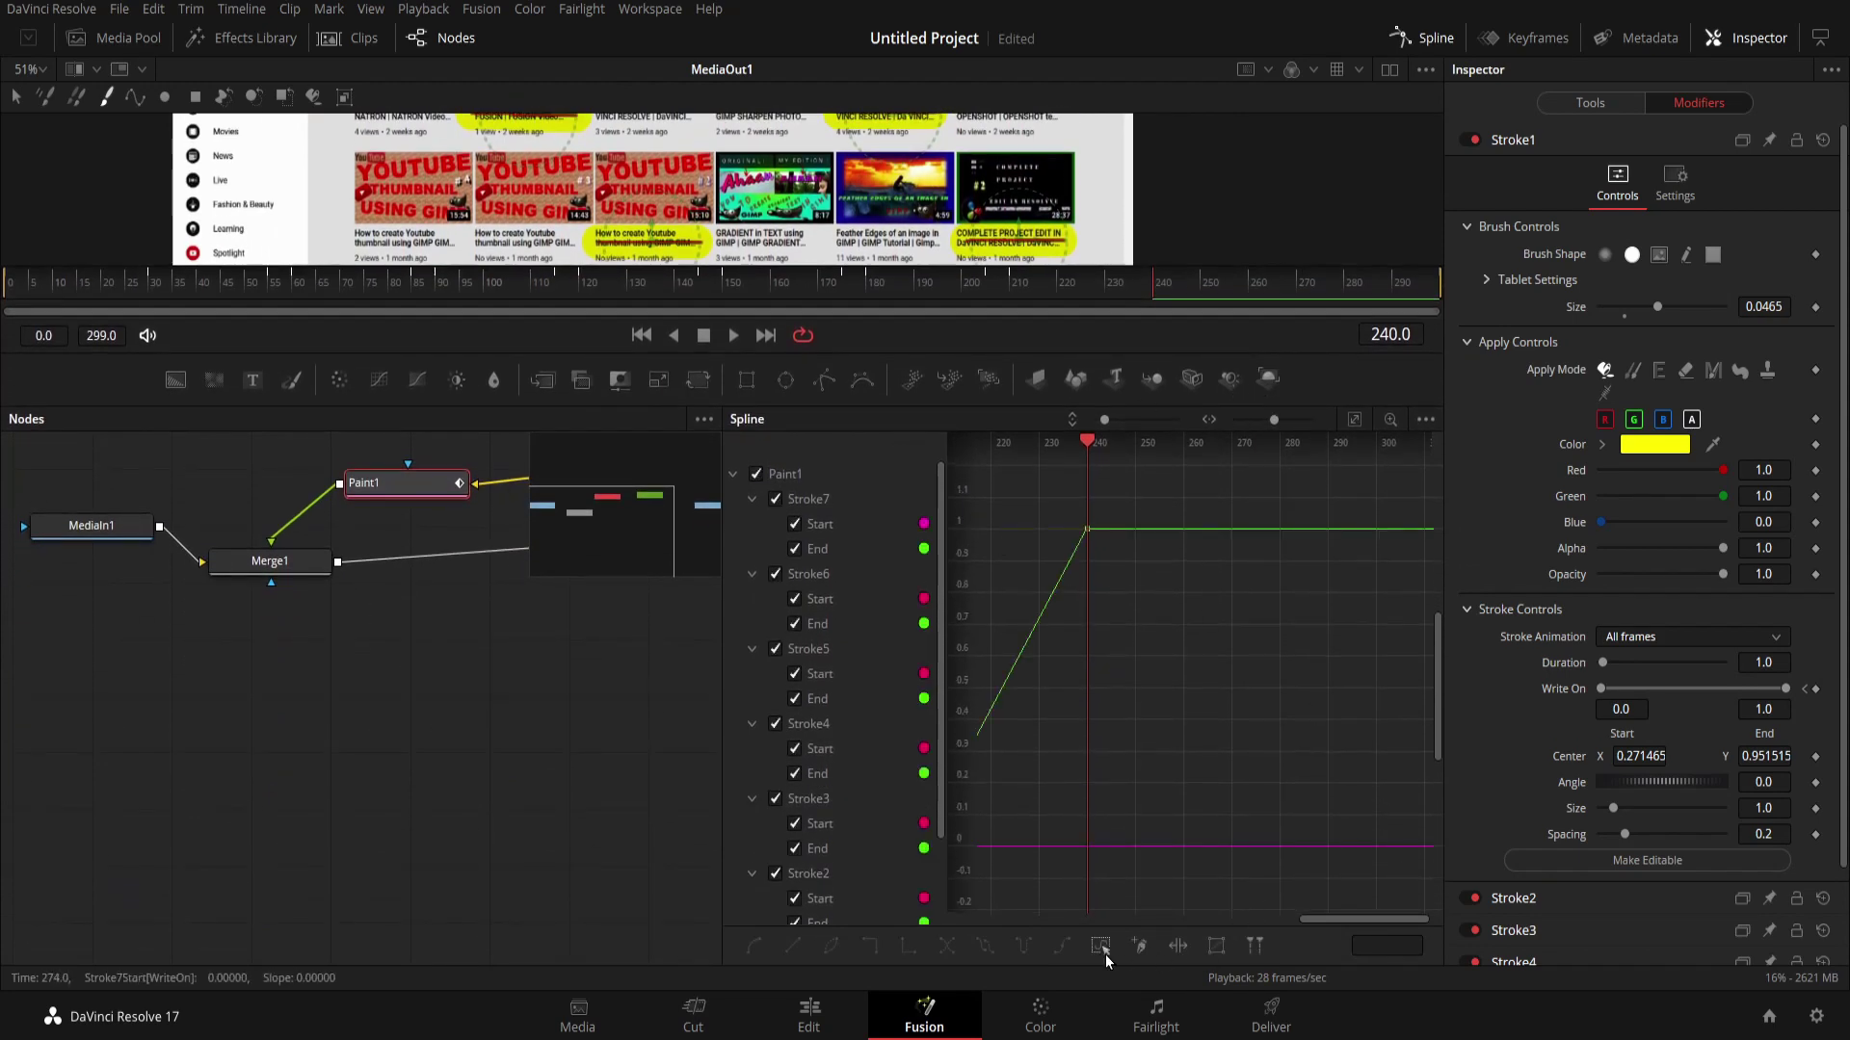
{"action": "left_click", "coordinate": [1354, 421]}
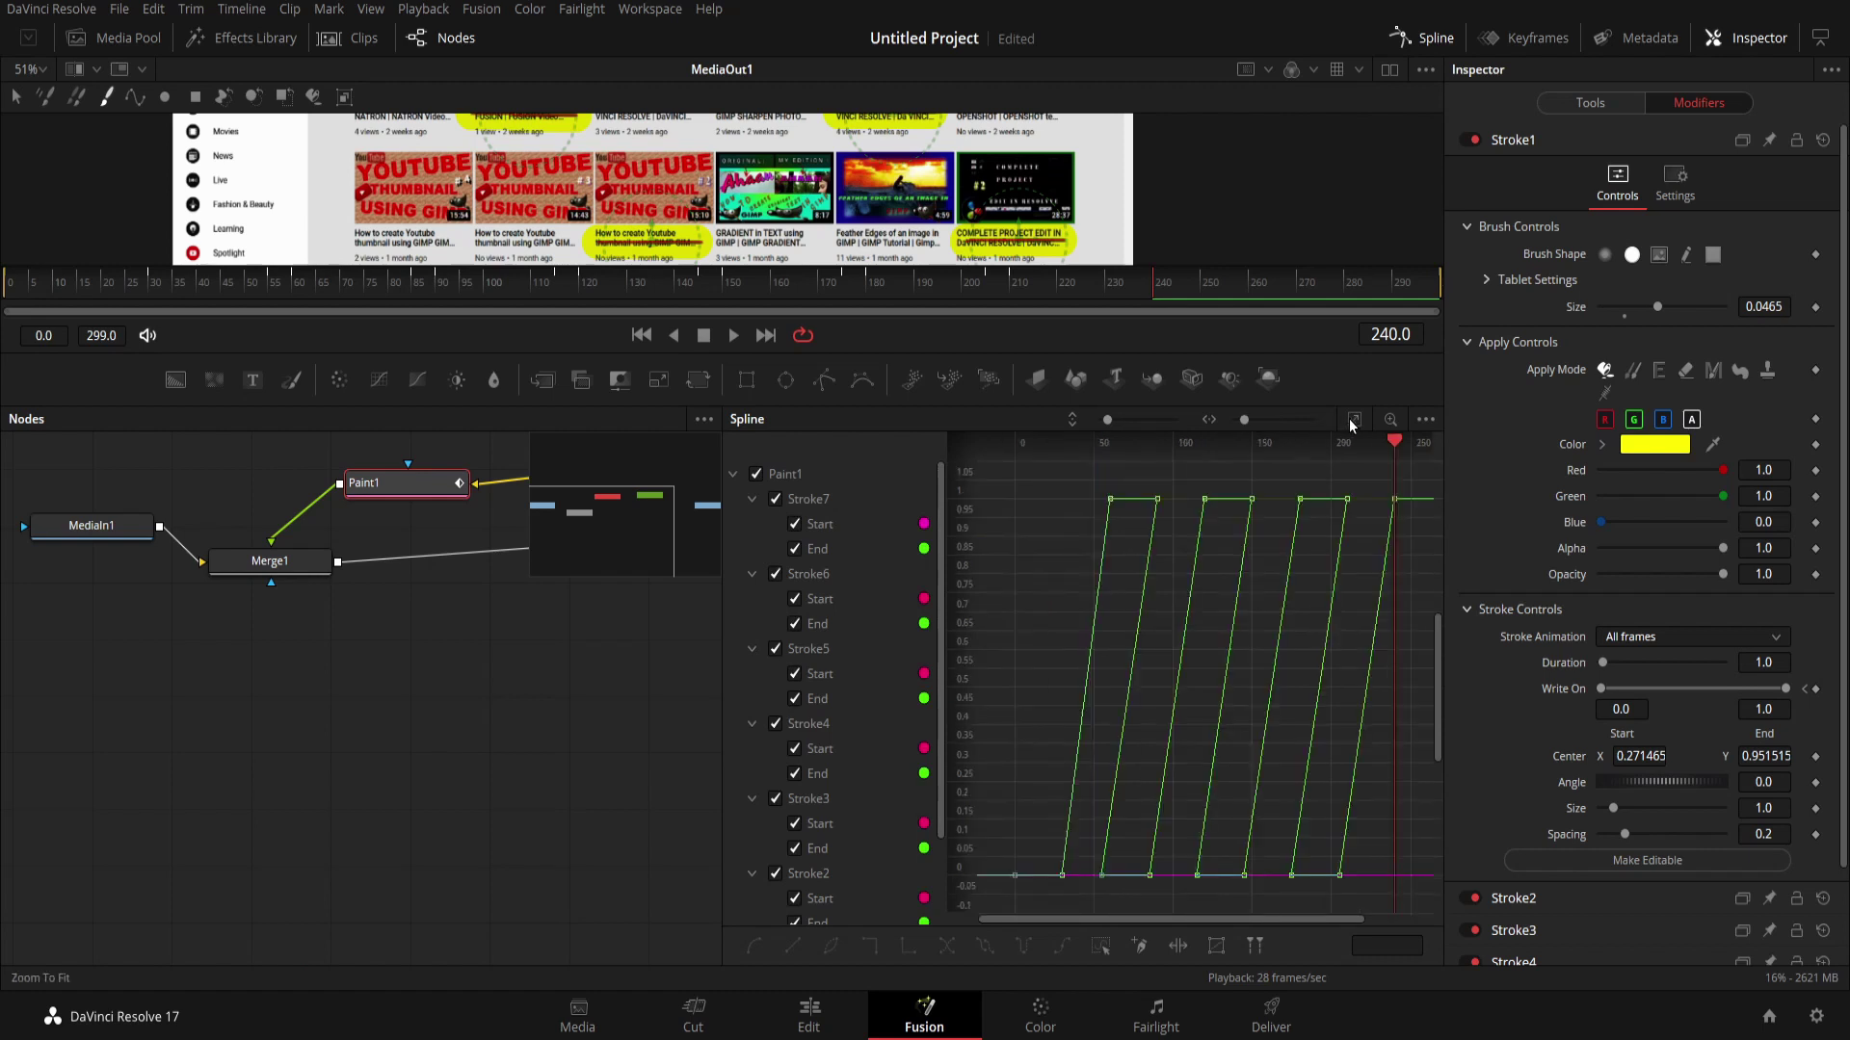
Select all keyframes of Paint1's Write On curves and smooth them.
{"action": "left_click", "coordinate": [1110, 947]}
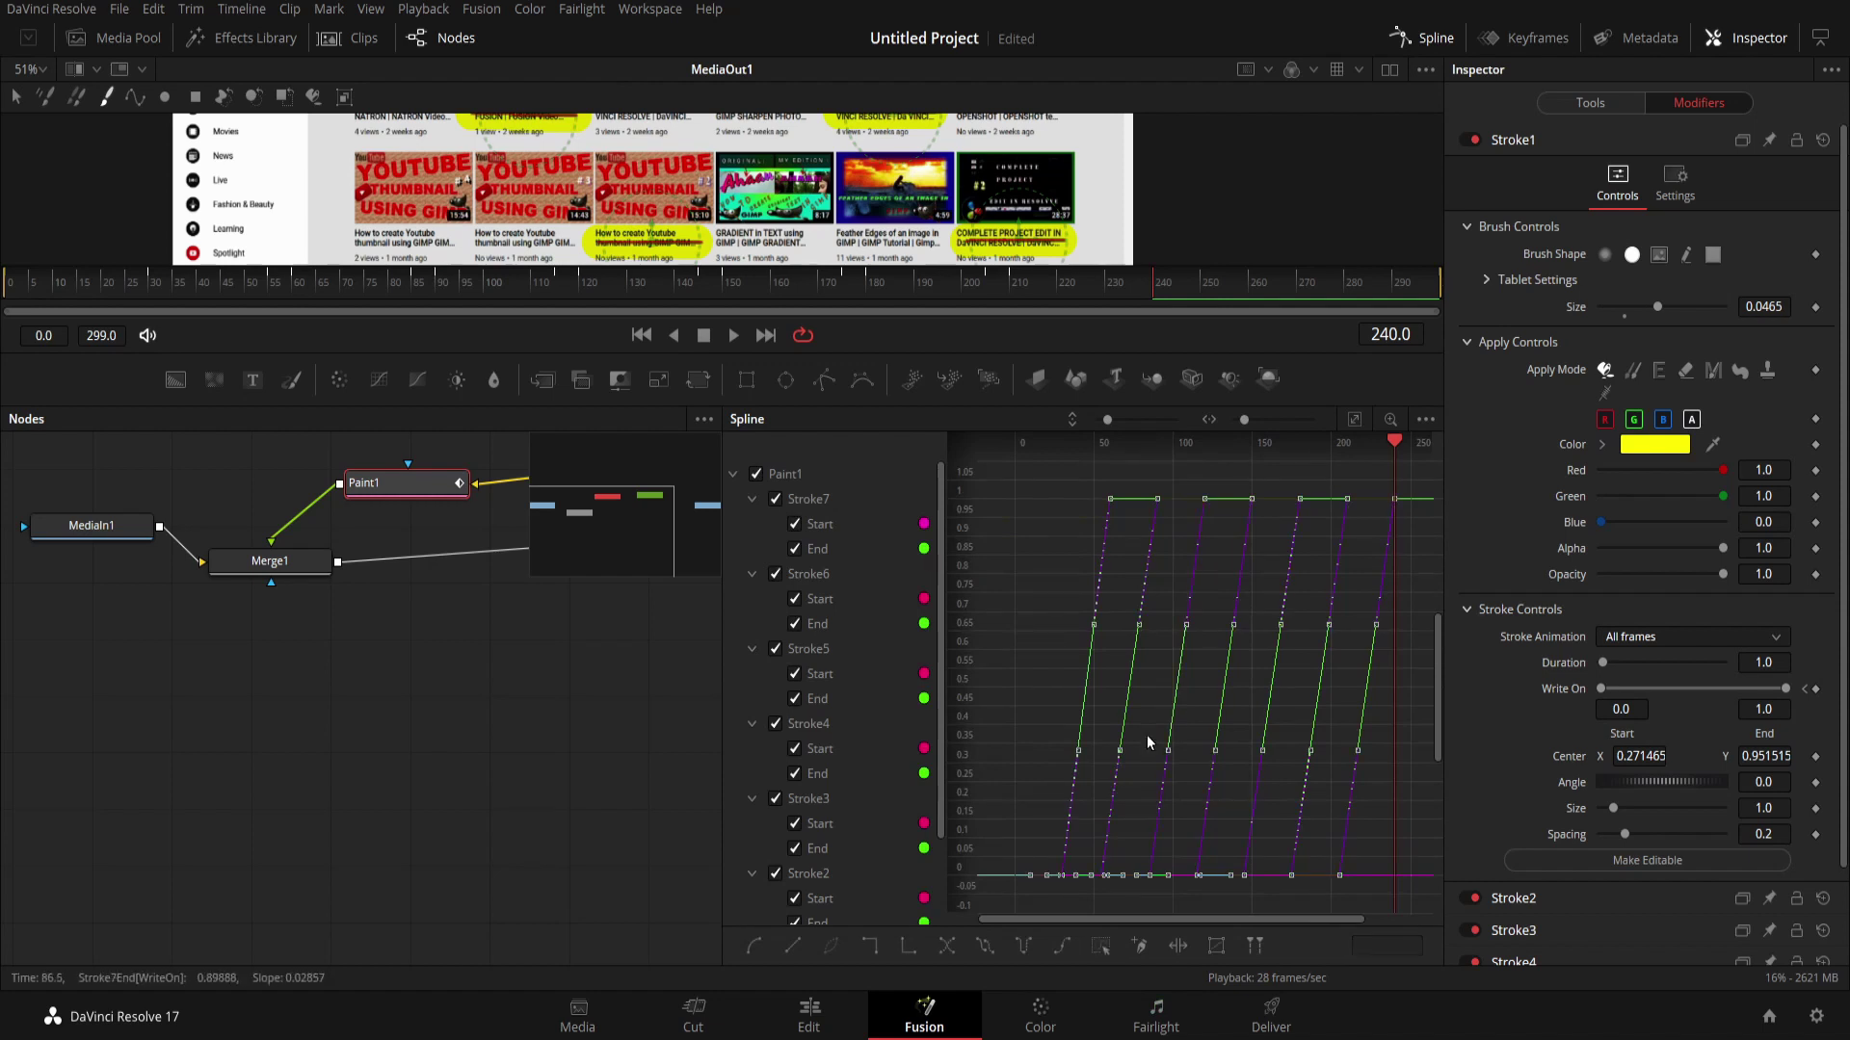
{"action": "key", "text": "s"}
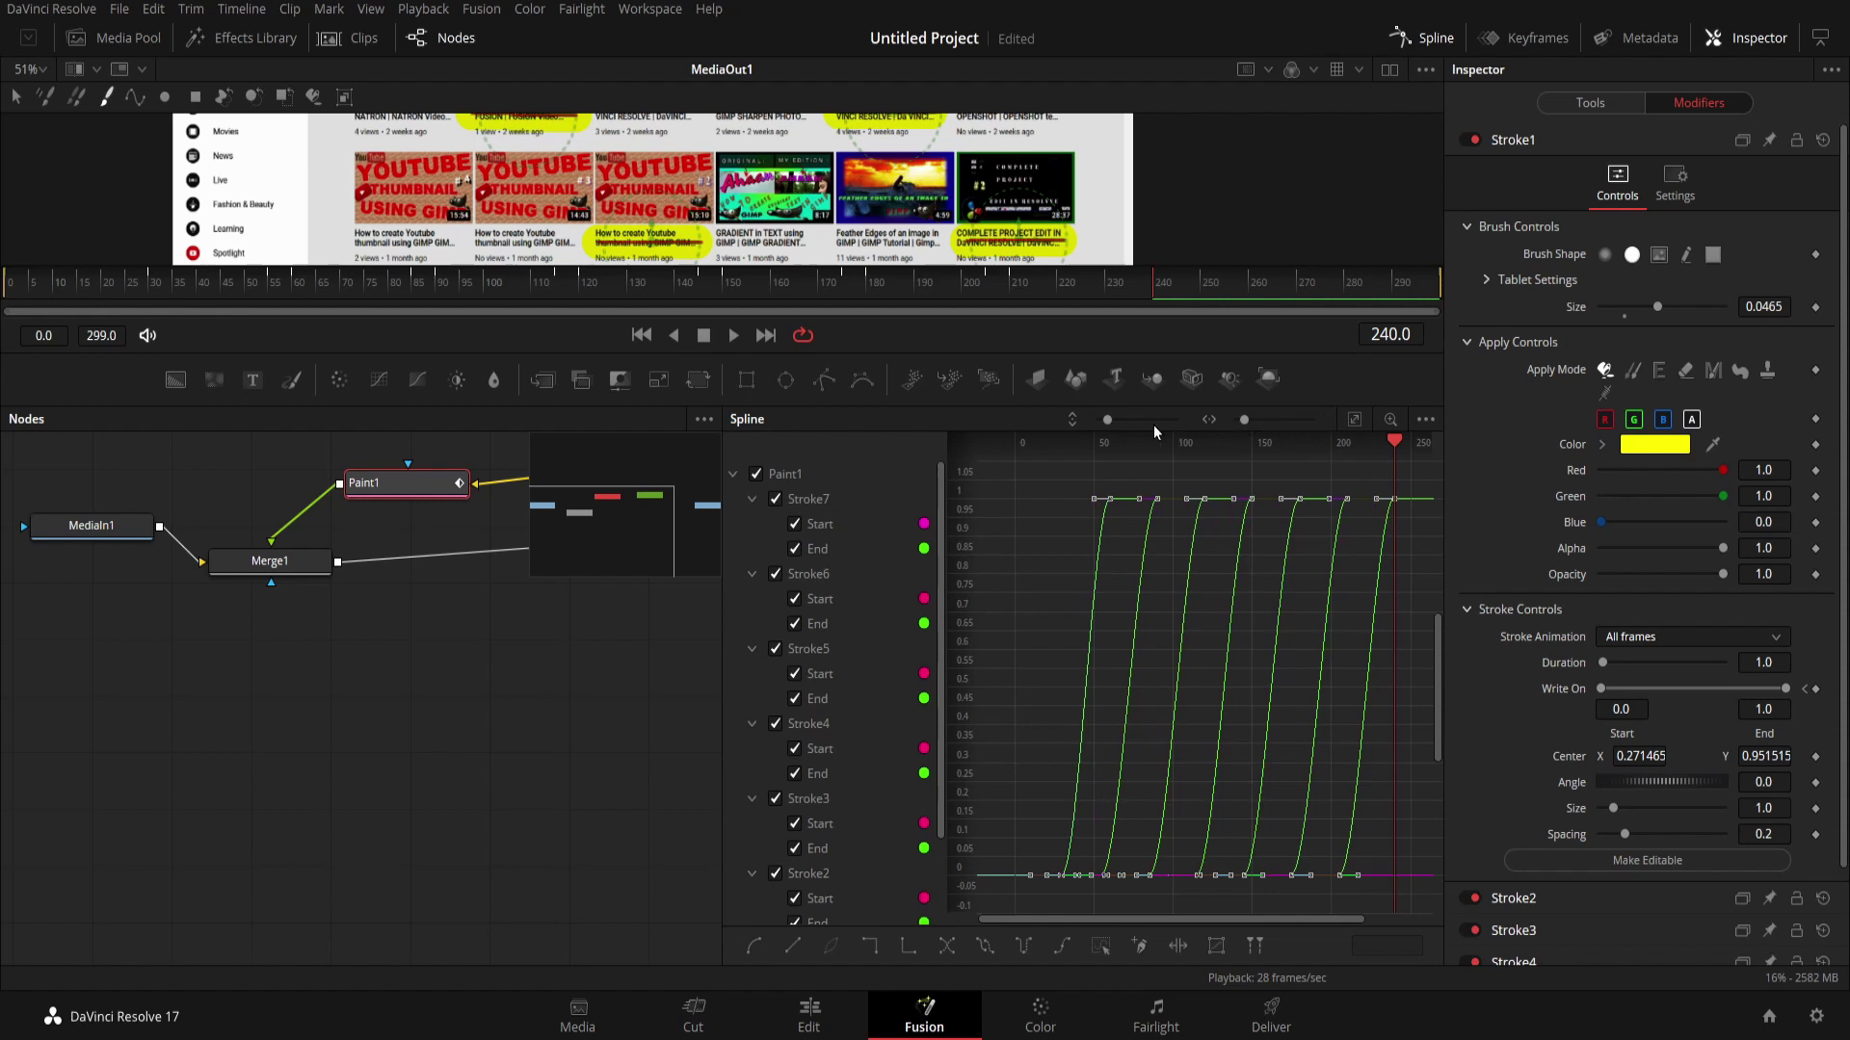
{"action": "left_click_drag", "start_coordinate": [1113, 416], "coordinate": [1102, 425]}
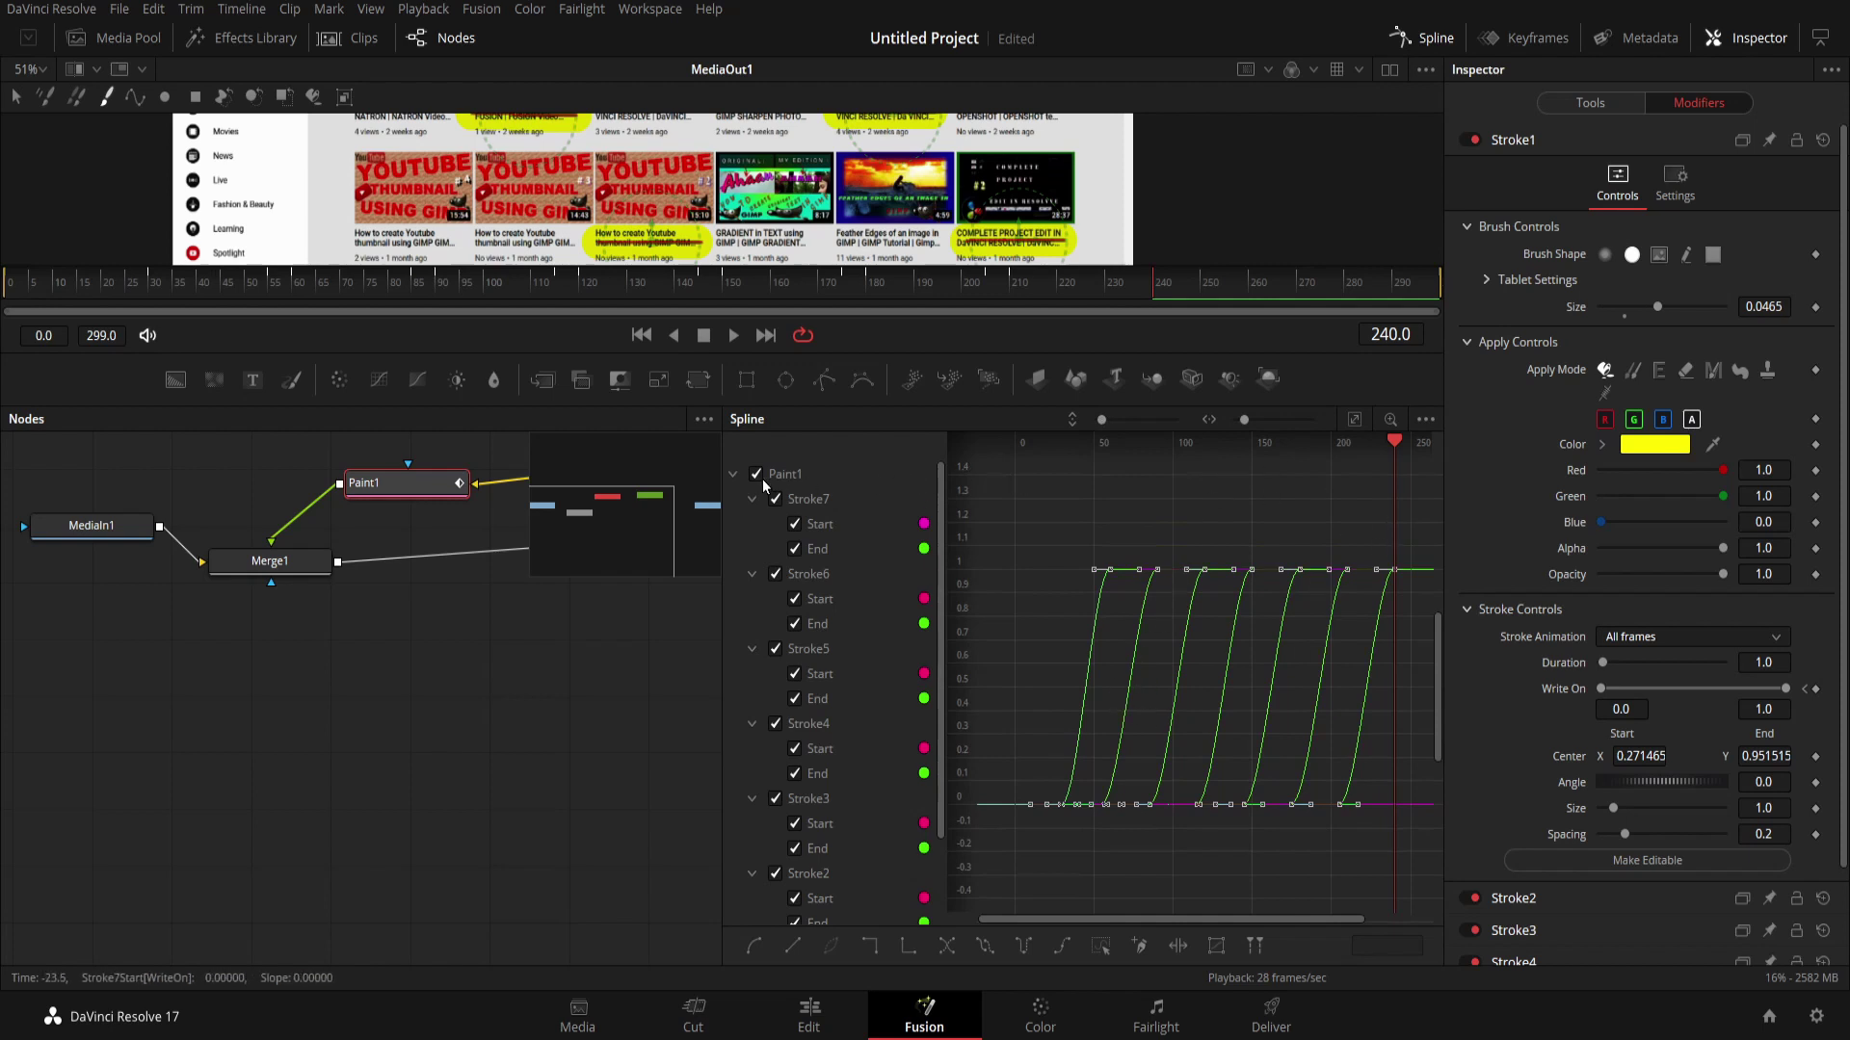
Close the Spline editor, enlarge the viewer again and return to frame 0.
{"action": "left_click", "coordinate": [1429, 41]}
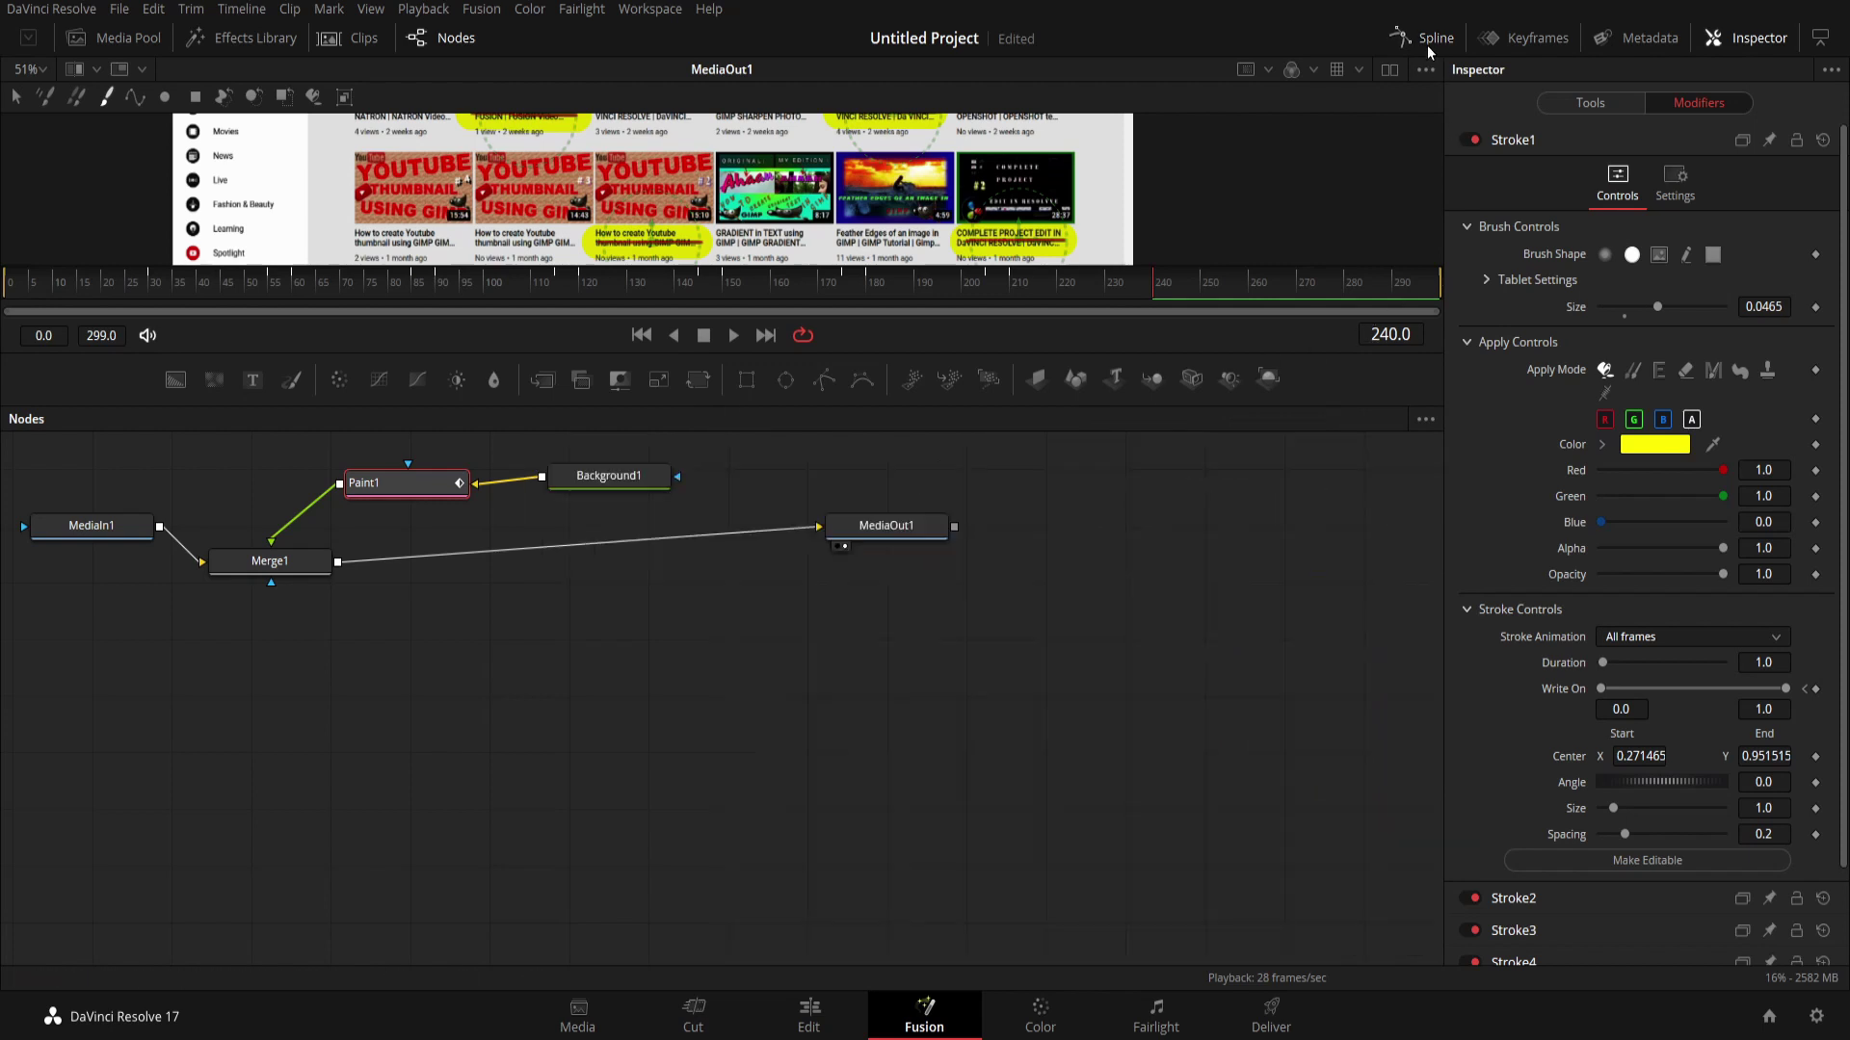
{"action": "left_click_drag", "start_coordinate": [1310, 356], "coordinate": [1309, 730]}
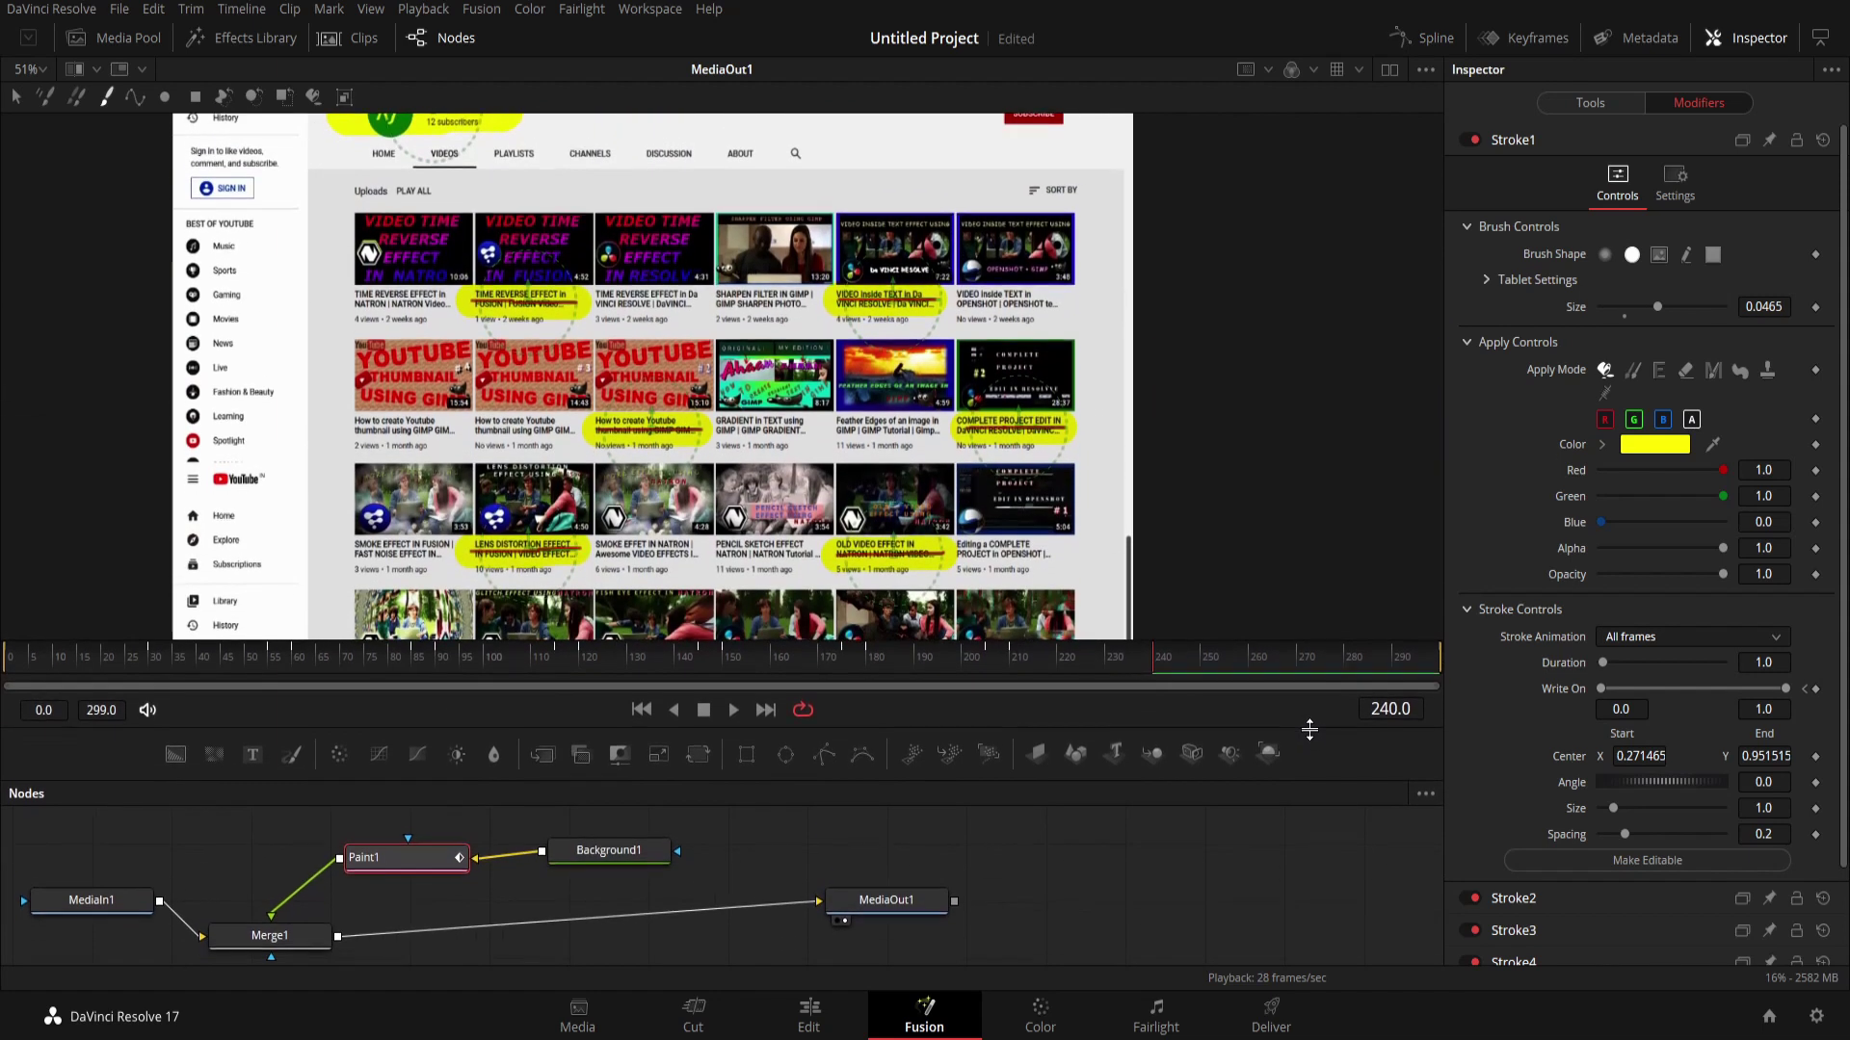
{"action": "left_click", "coordinate": [640, 711]}
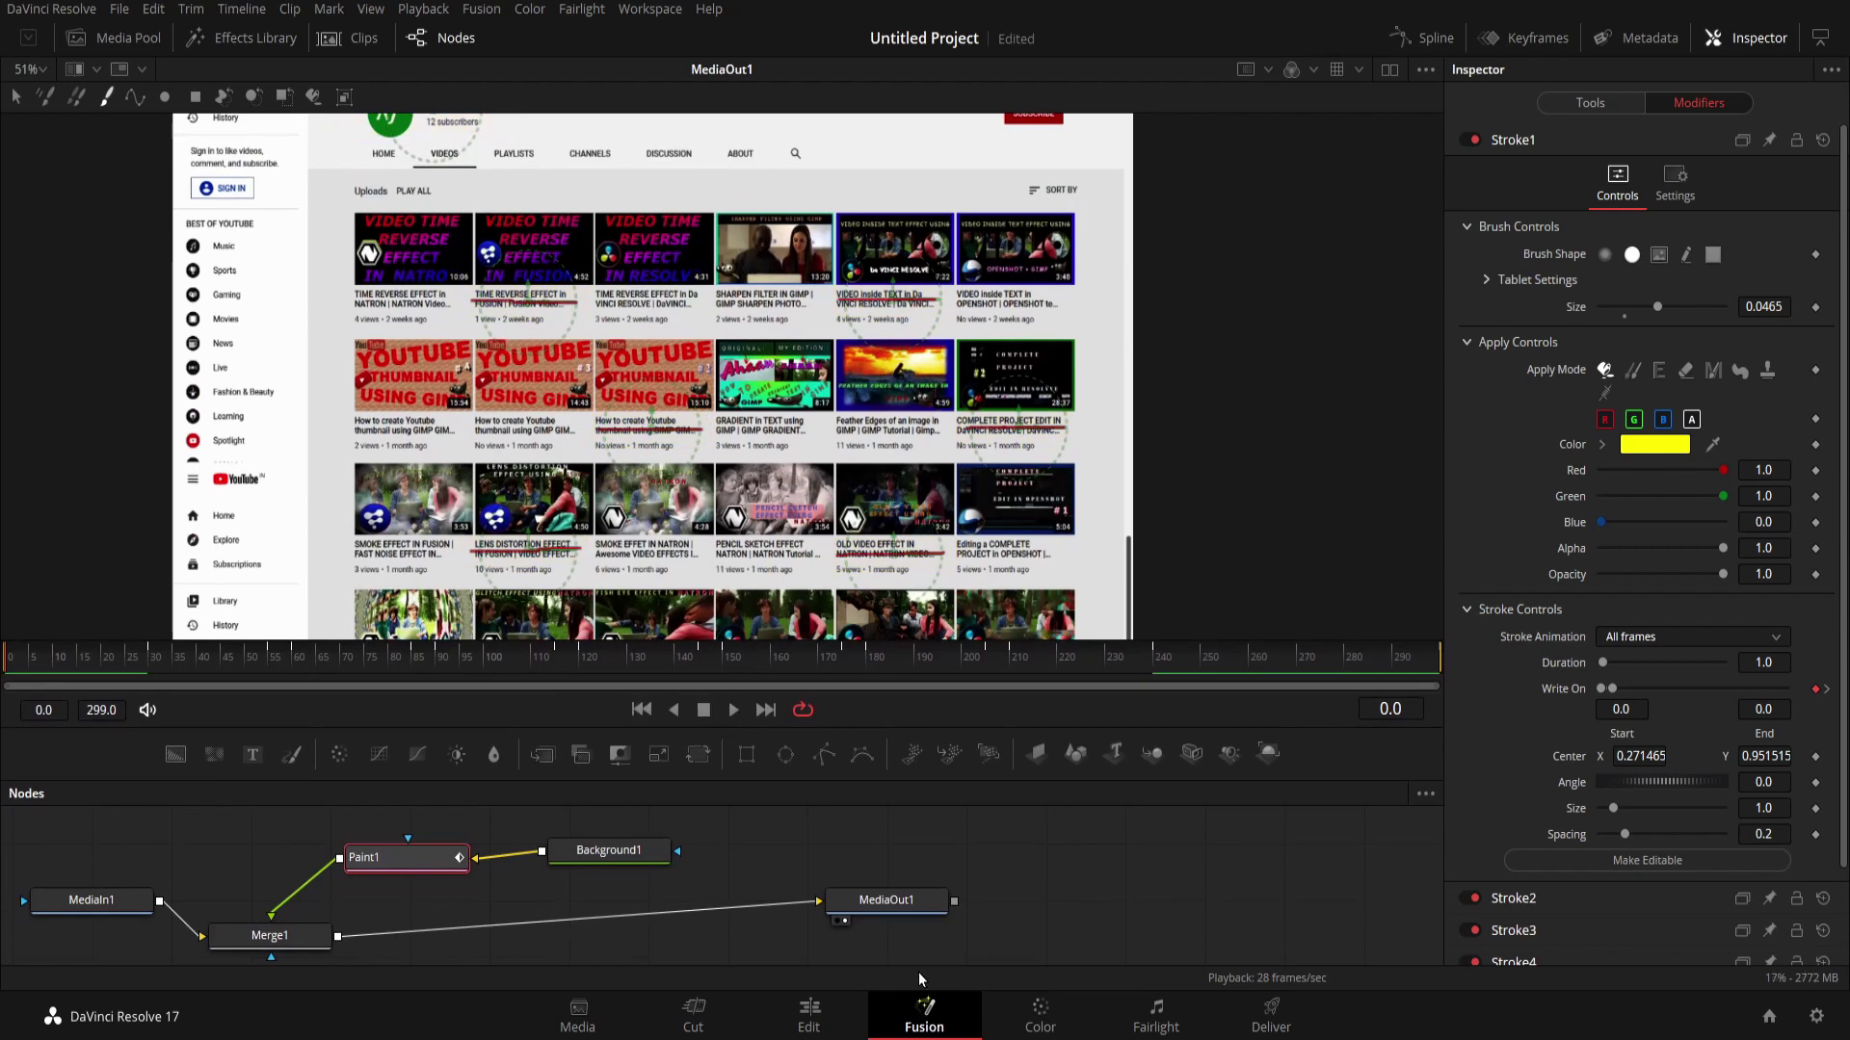
Switch to the Edit page, enlarge the timeline viewer and play back the highlighter animation.
{"action": "left_click", "coordinate": [818, 1014]}
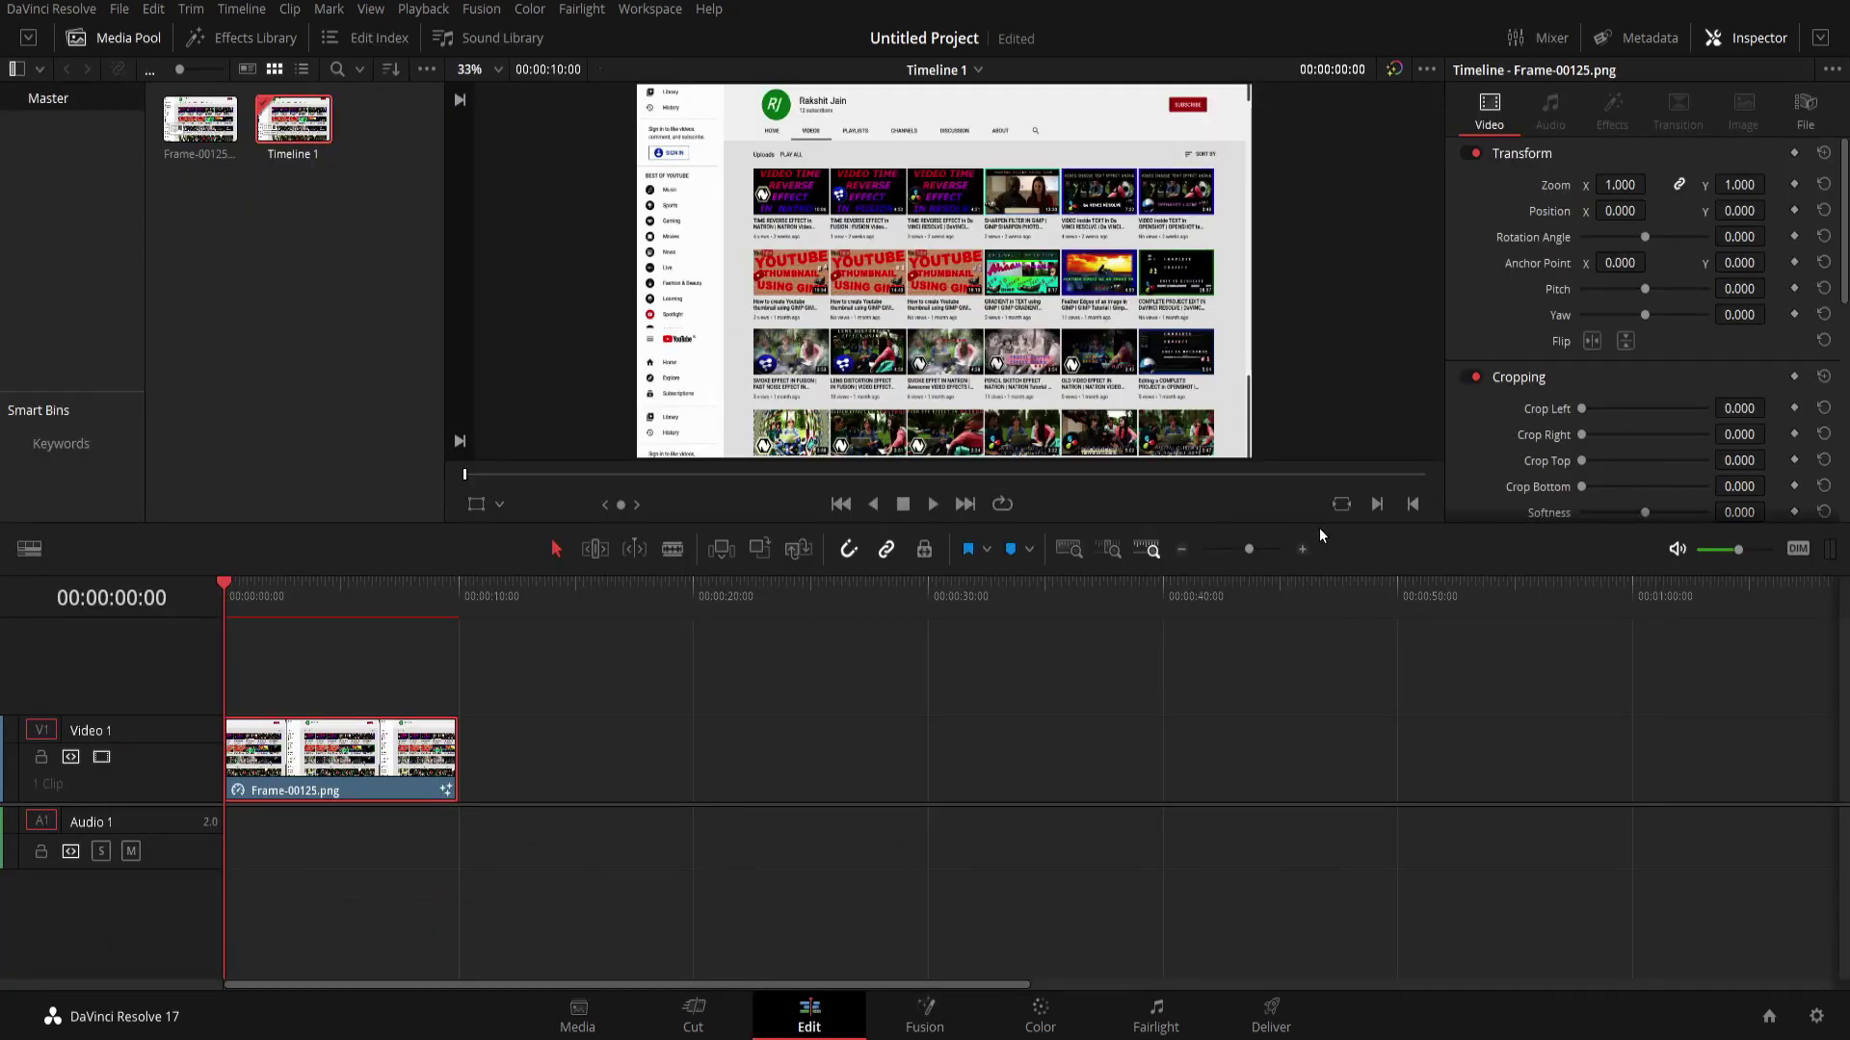
{"action": "left_click_drag", "start_coordinate": [1374, 526], "coordinate": [1371, 691]}
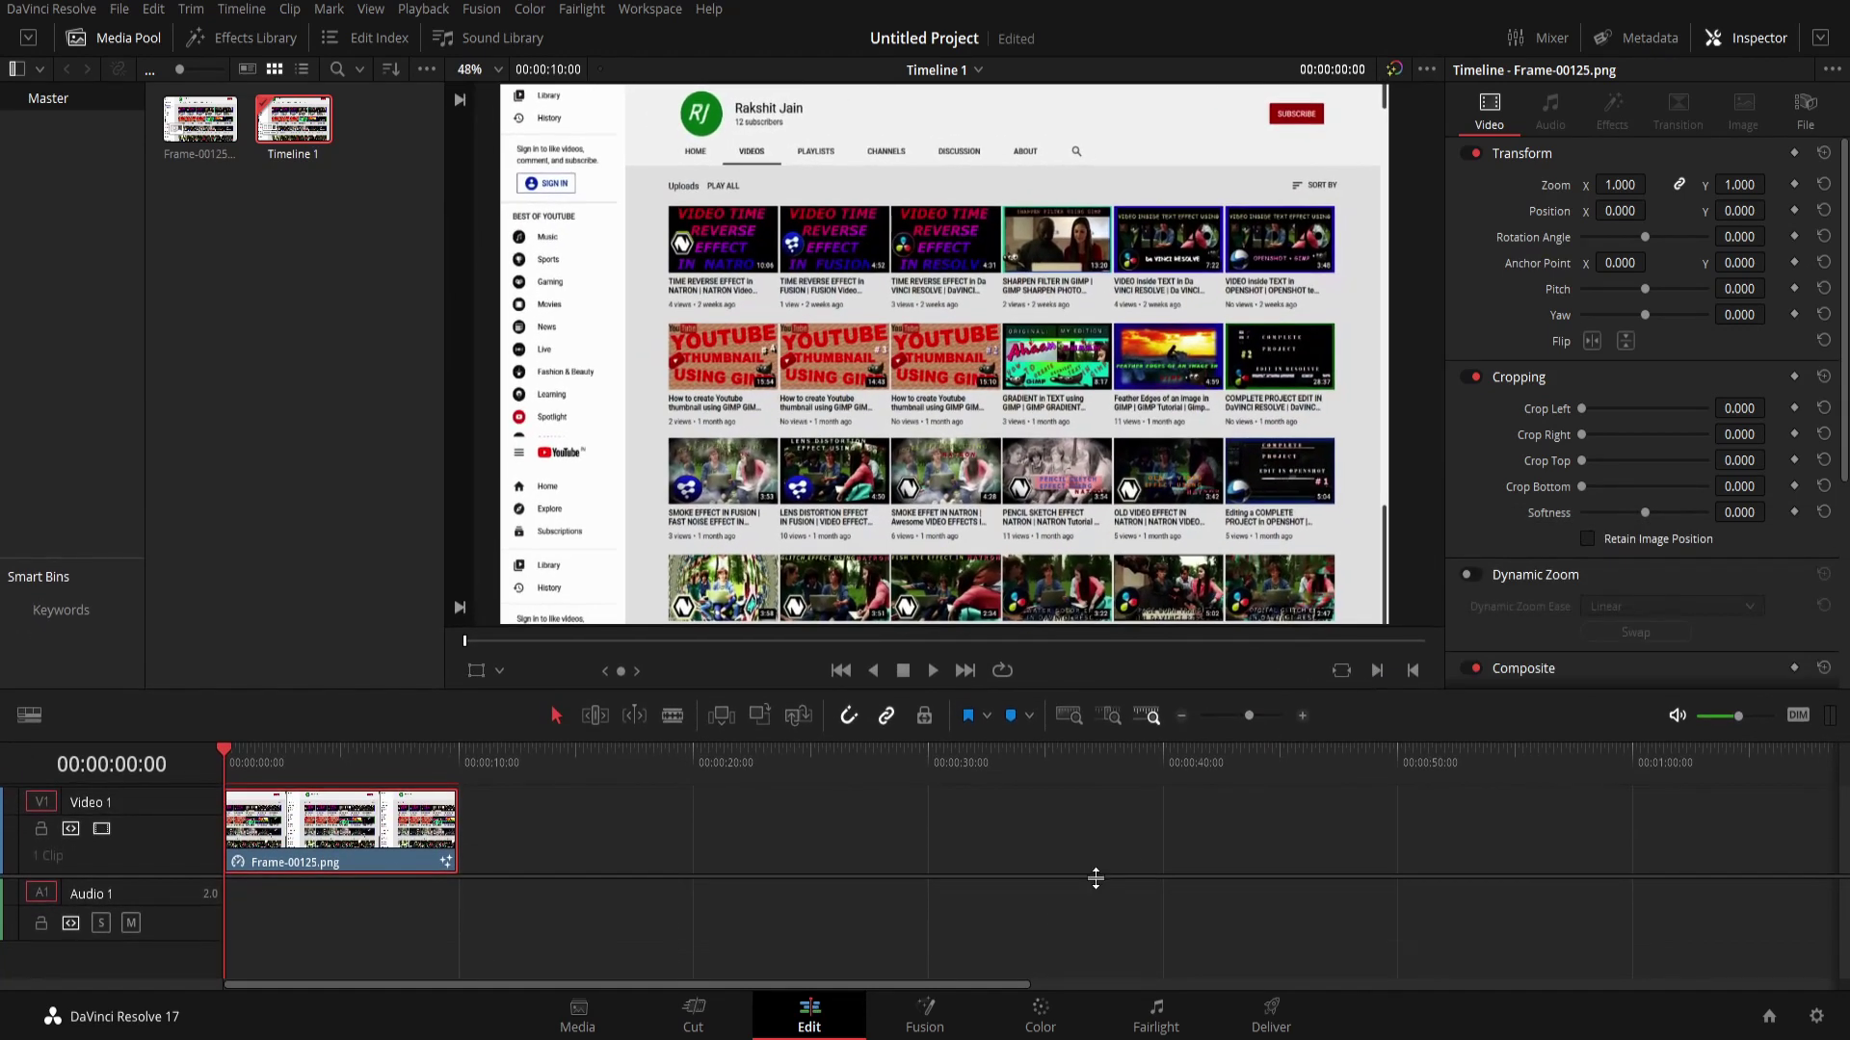
{"action": "left_click_drag", "start_coordinate": [1095, 877], "coordinate": [1086, 945]}
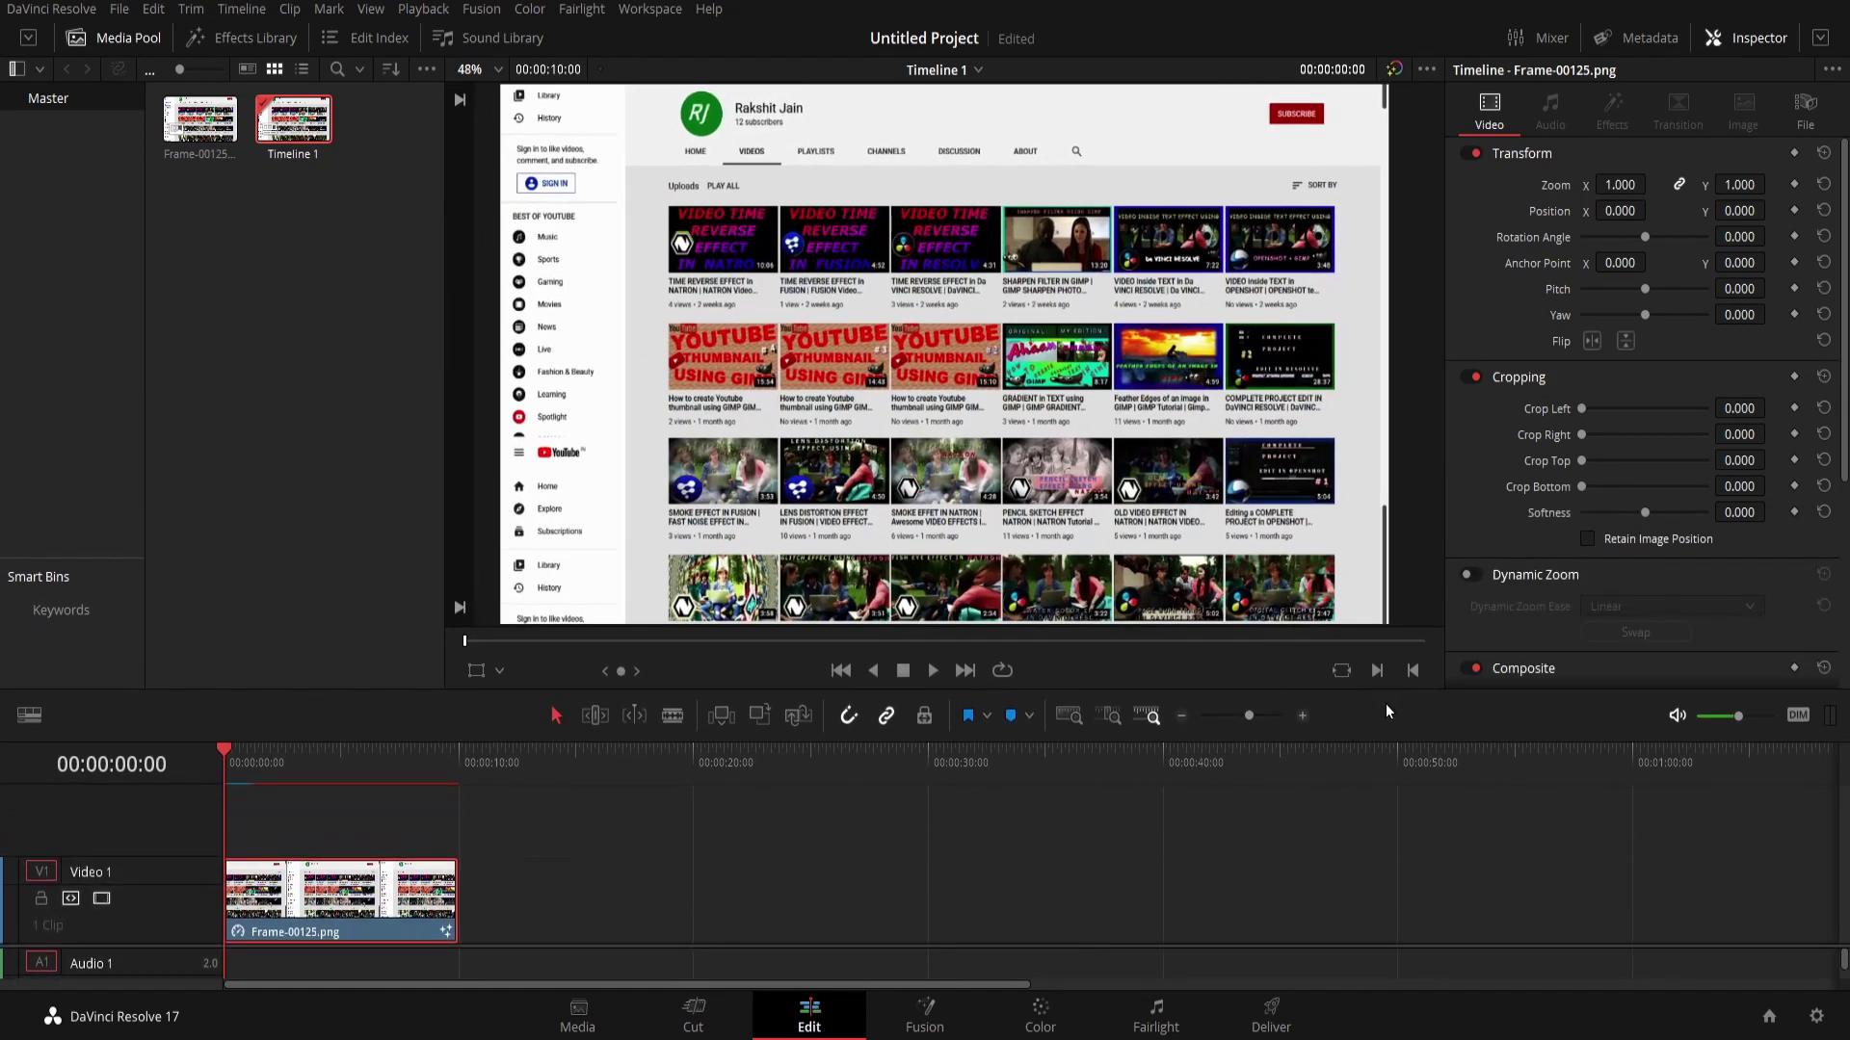
{"action": "left_click_drag", "start_coordinate": [1385, 690], "coordinate": [1379, 730]}
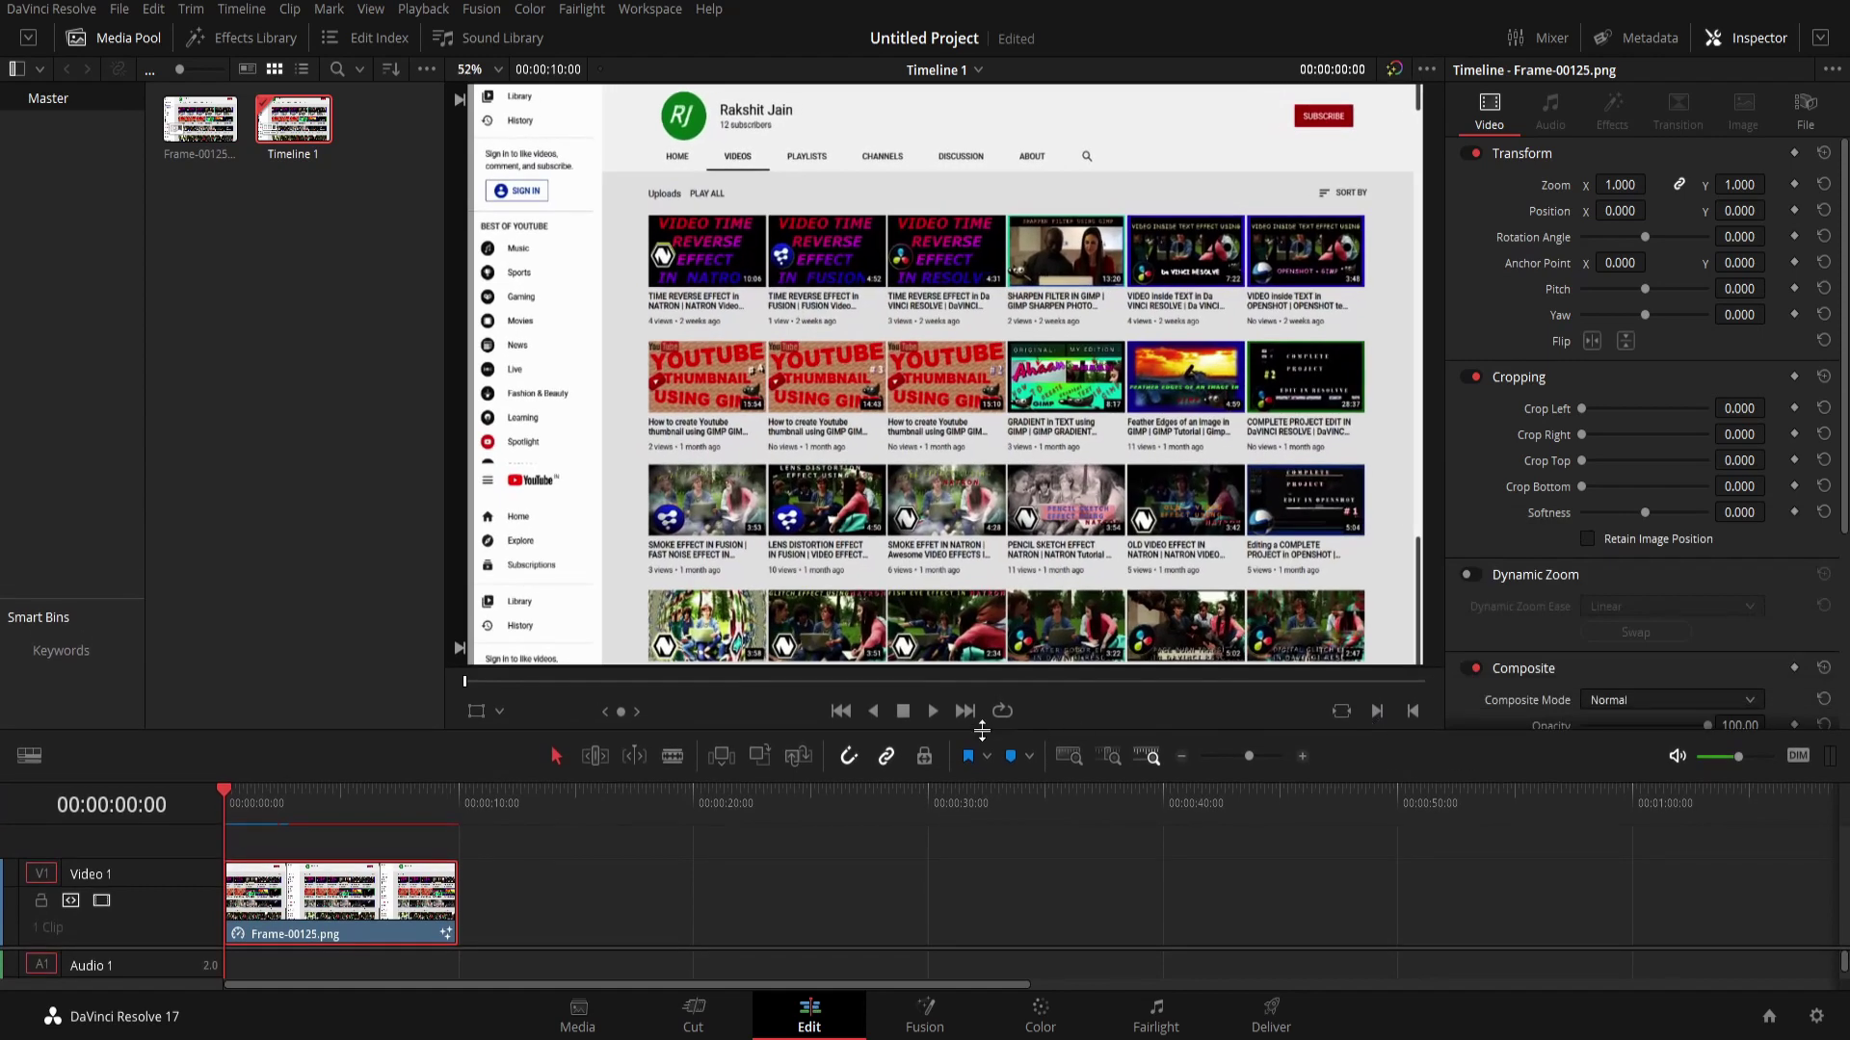
{"action": "left_click", "coordinate": [931, 717]}
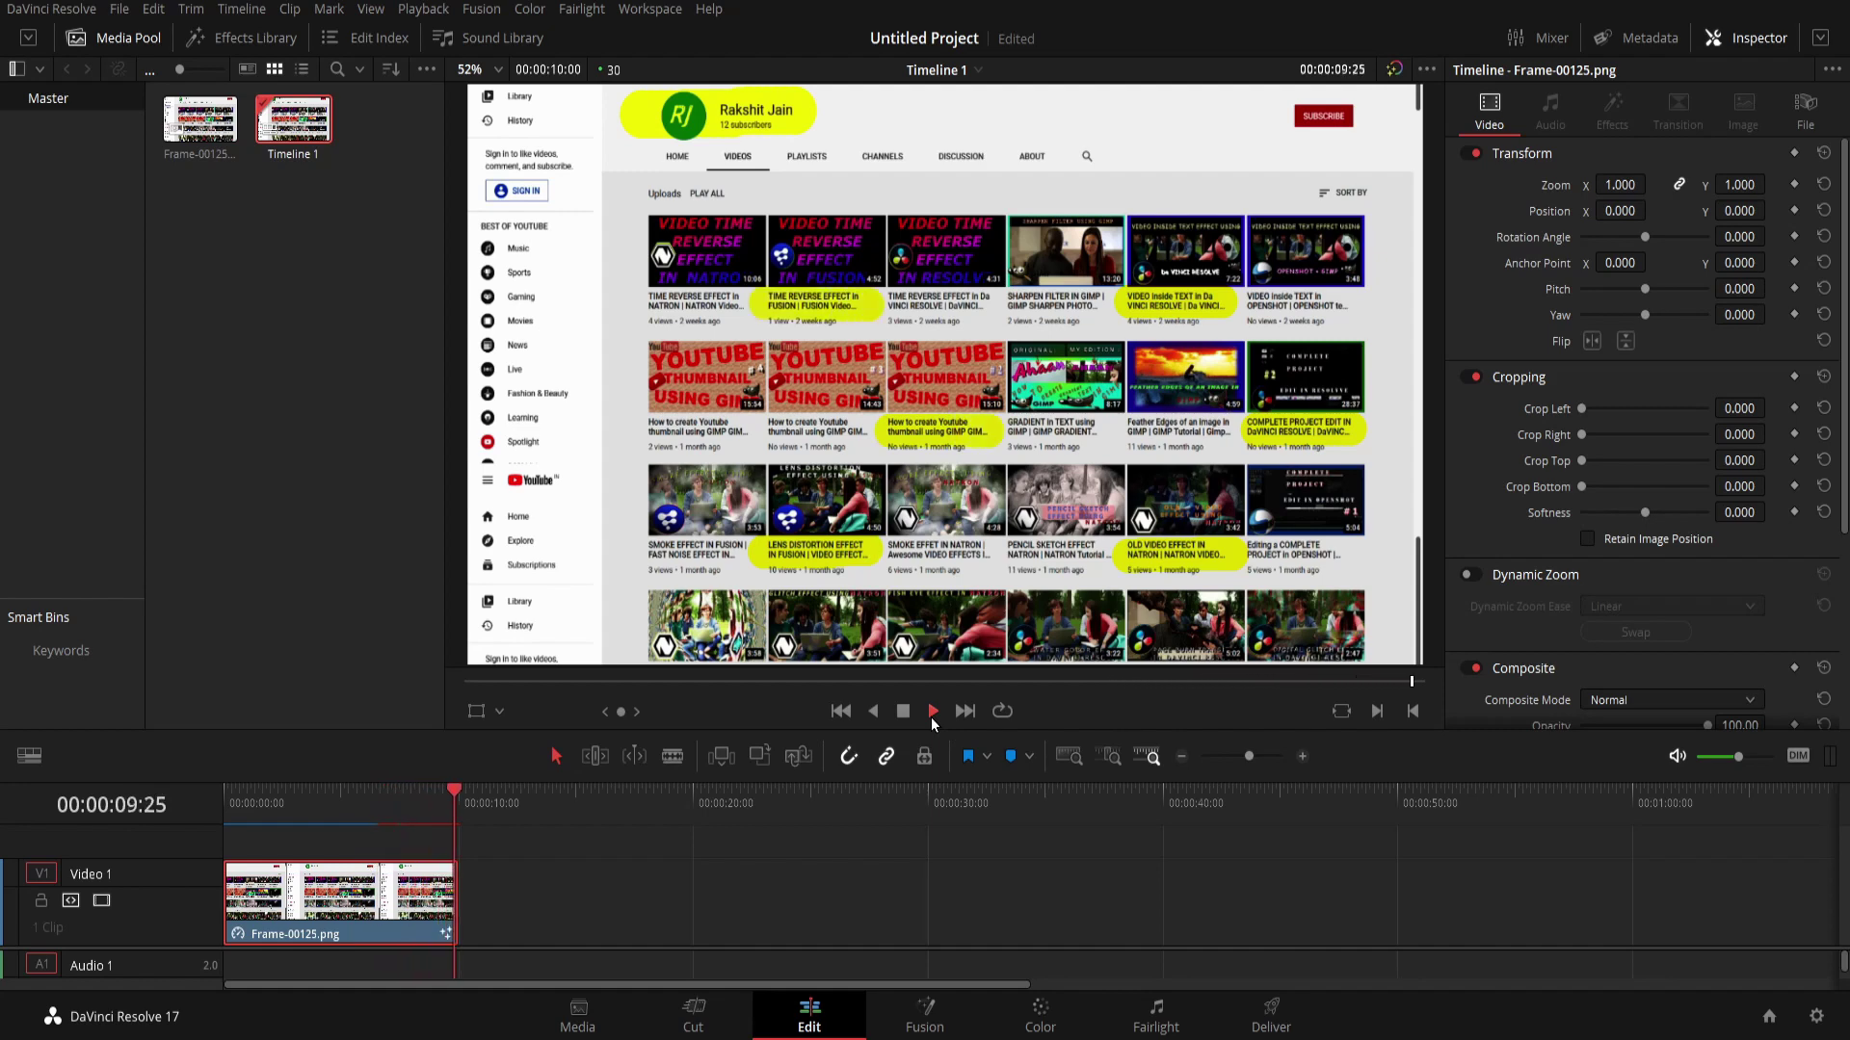
Switch to the Deliver page and clear the existing render file name.
{"action": "left_click", "coordinate": [1273, 1021]}
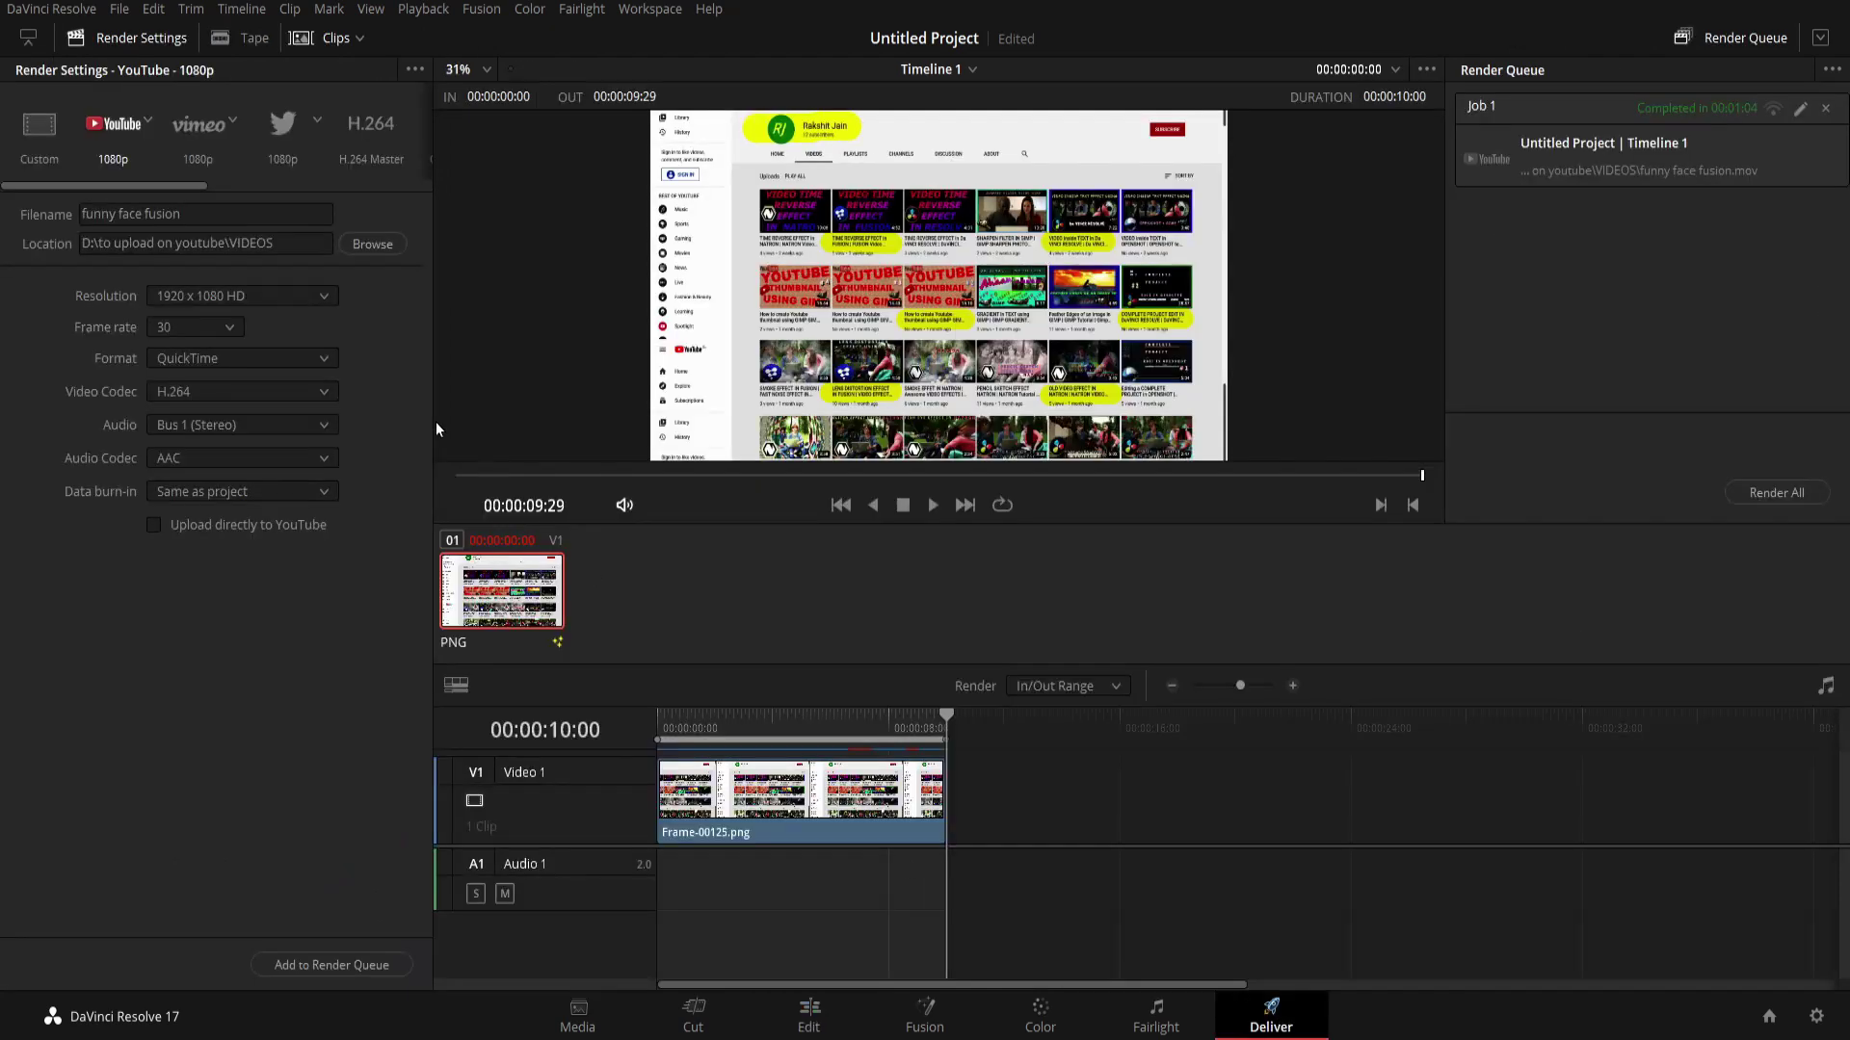
{"action": "left_click", "coordinate": [279, 212]}
{"action": "key", "text": "ctrl+a"}
{"action": "key", "text": "BackSpace"}
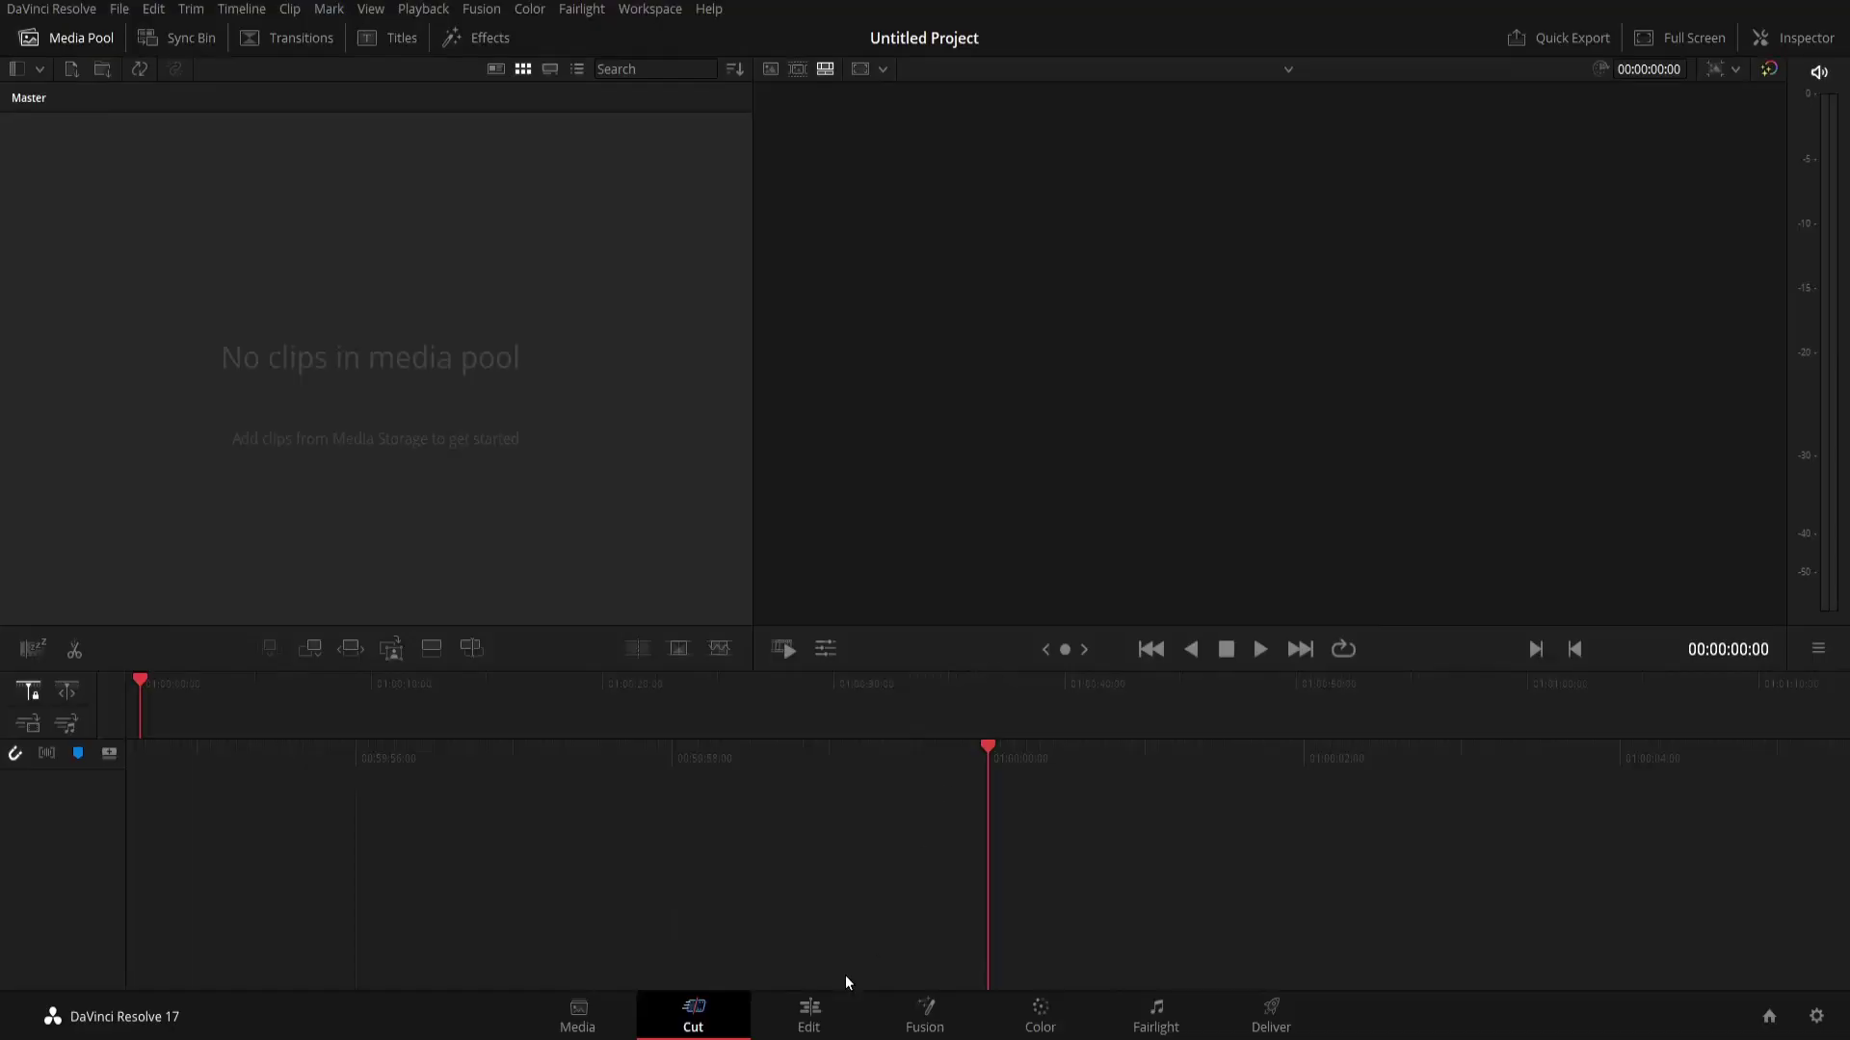
Switch to the Edit page and set the project's timeline frame rate to 30 frames per second.
{"action": "left_click", "coordinate": [808, 1010]}
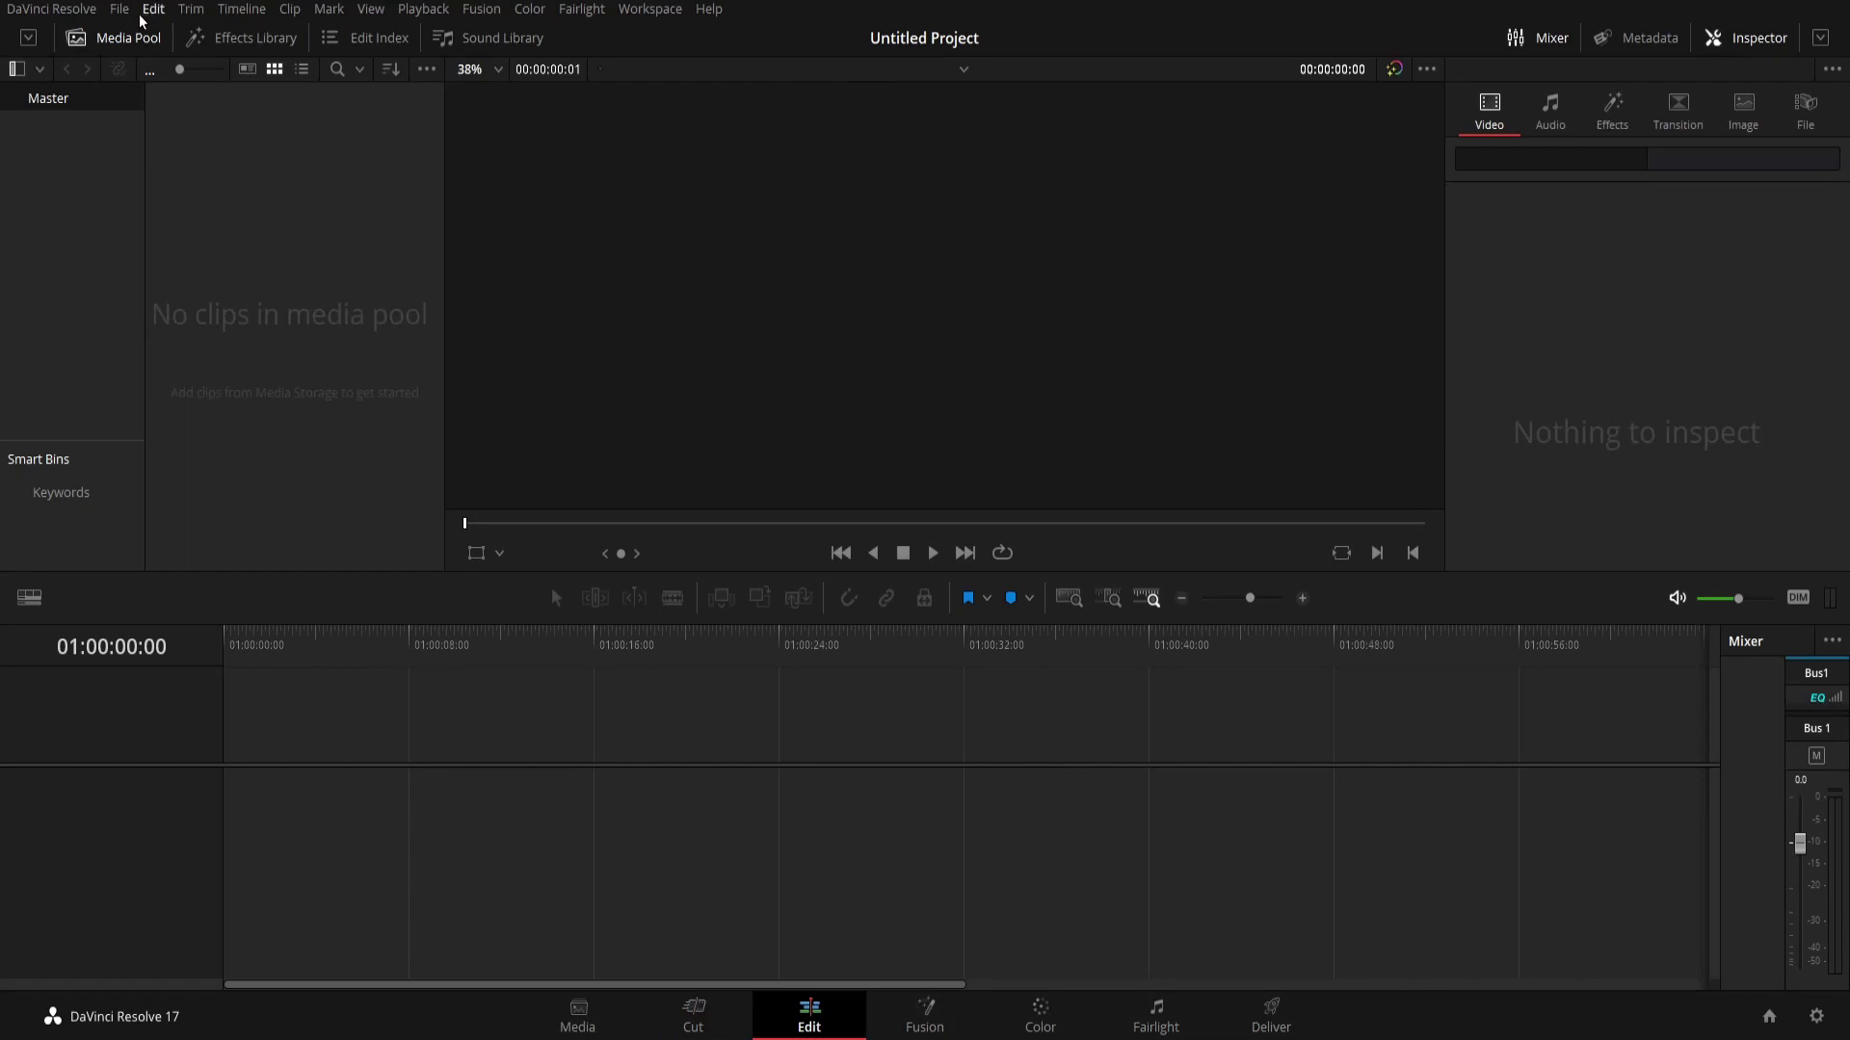
{"action": "left_click", "coordinate": [119, 9]}
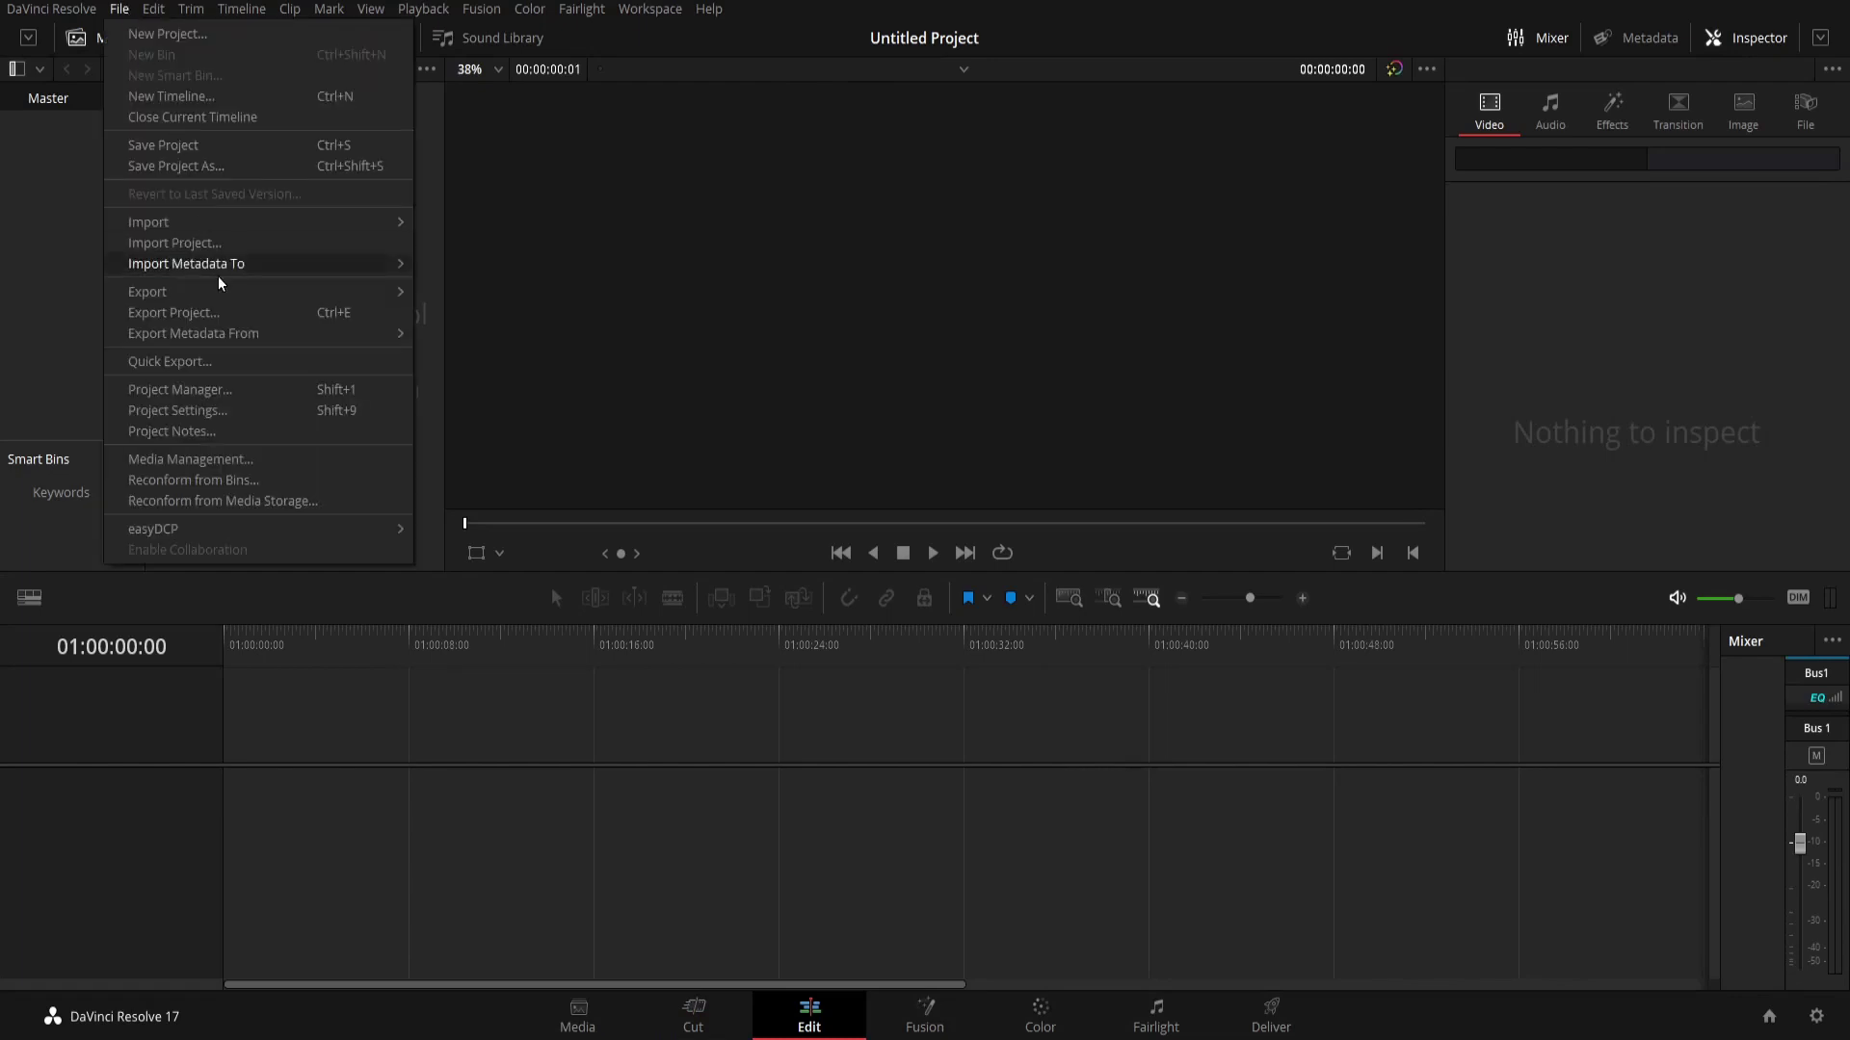
{"action": "left_click", "coordinate": [214, 413]}
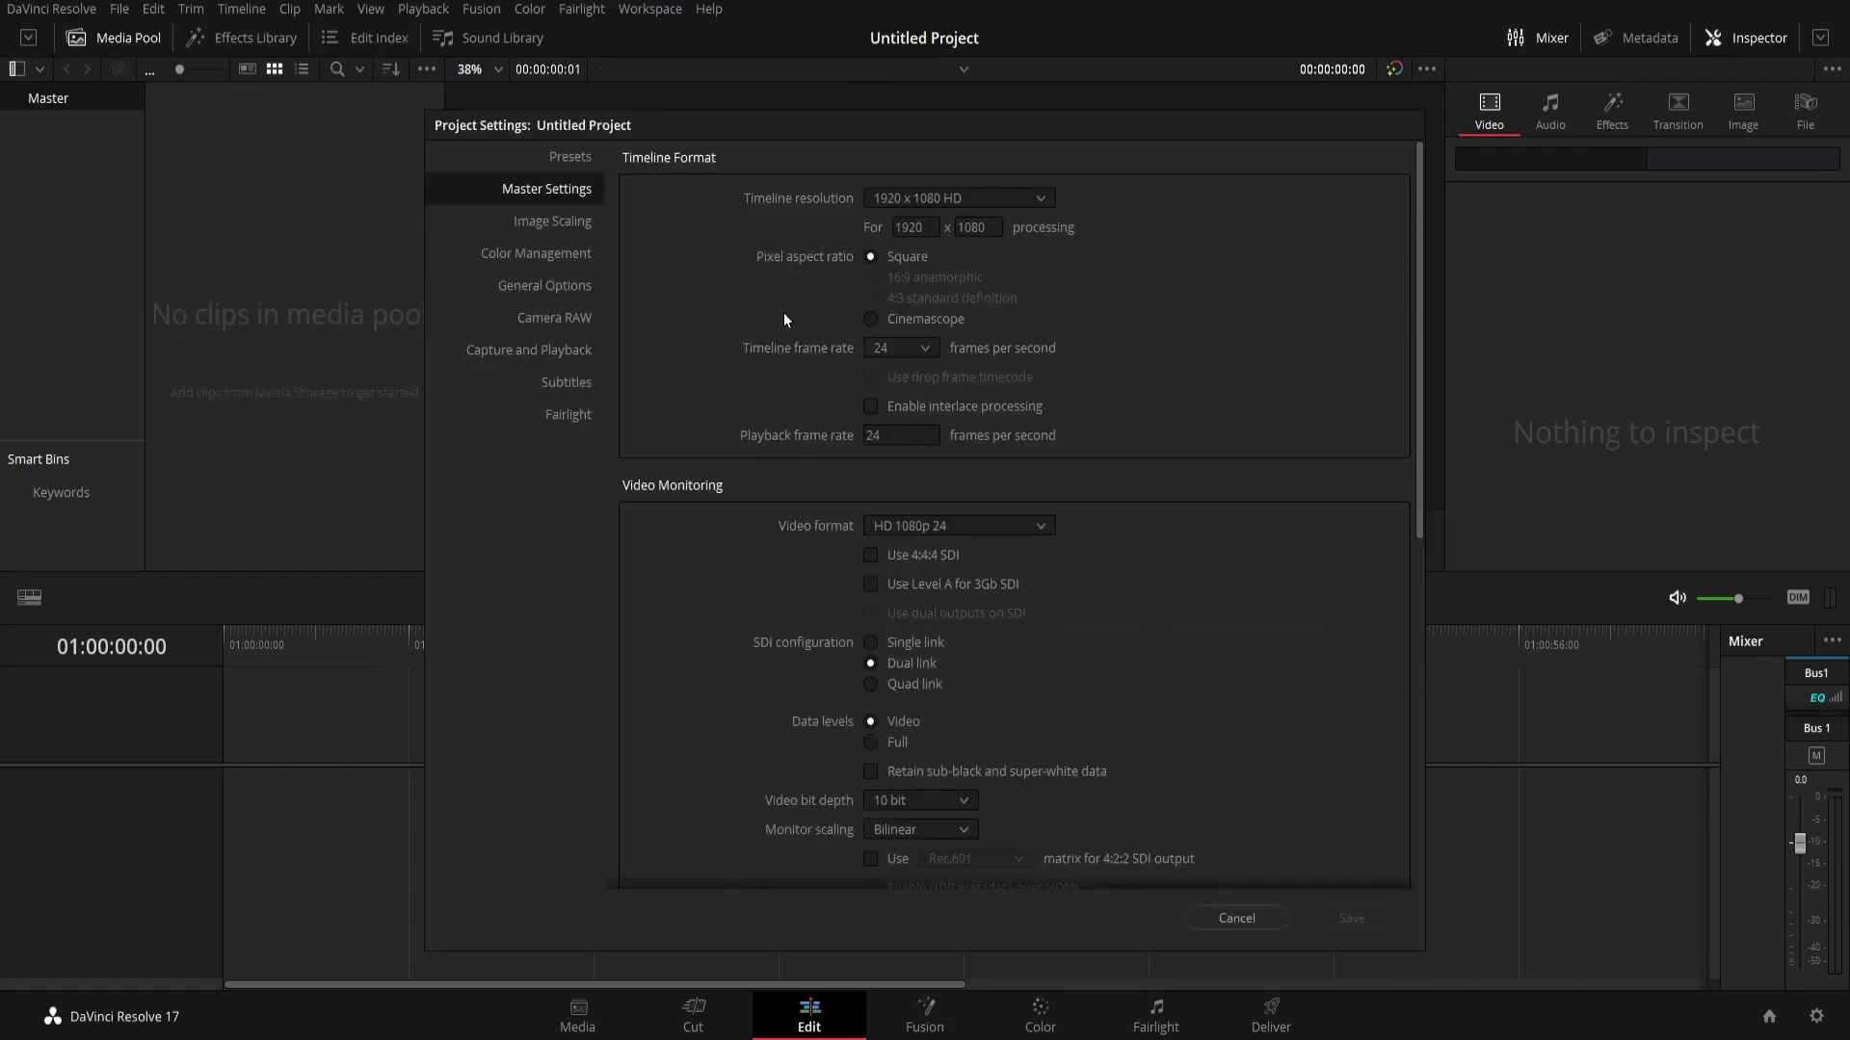
{"action": "left_click", "coordinate": [883, 353]}
{"action": "left_click", "coordinate": [904, 508]}
{"action": "left_click", "coordinate": [1346, 916]}
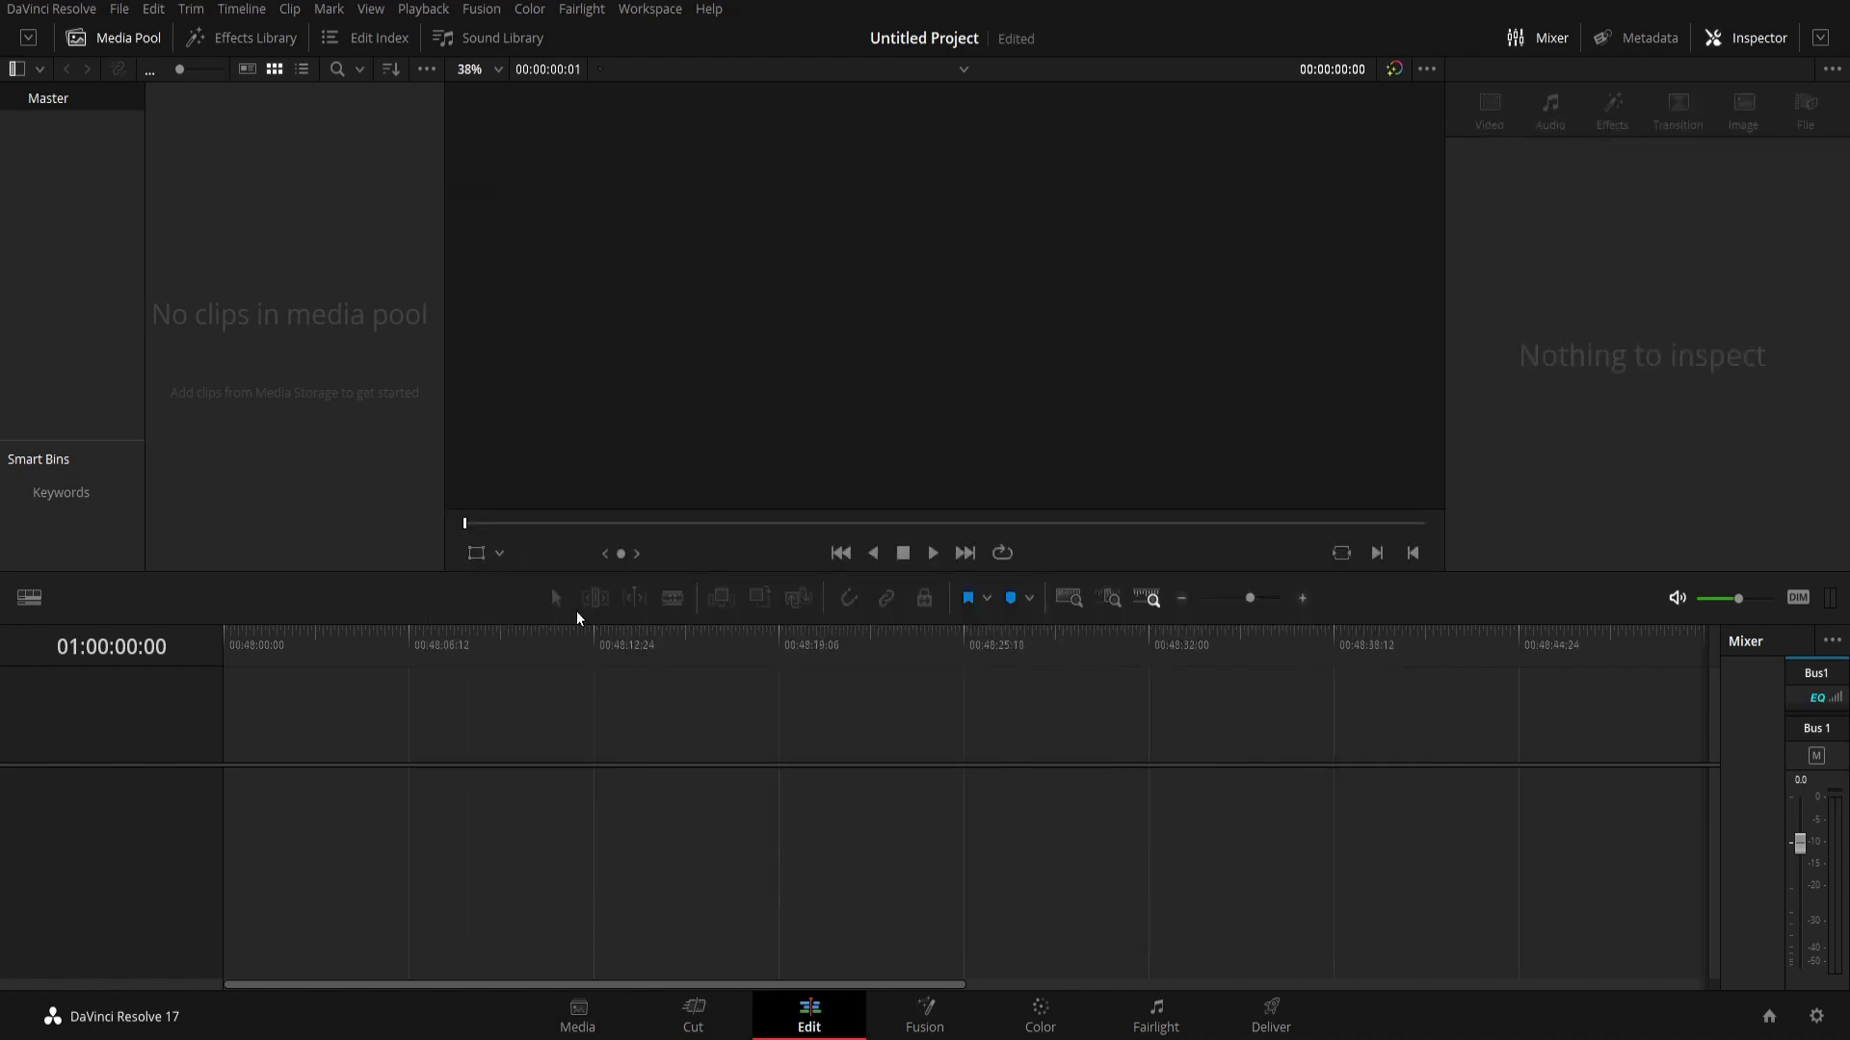
Import the Frame-00125 image from the Desktop and place it at the start of a new timeline.
{"action": "right_click", "coordinate": [191, 125]}
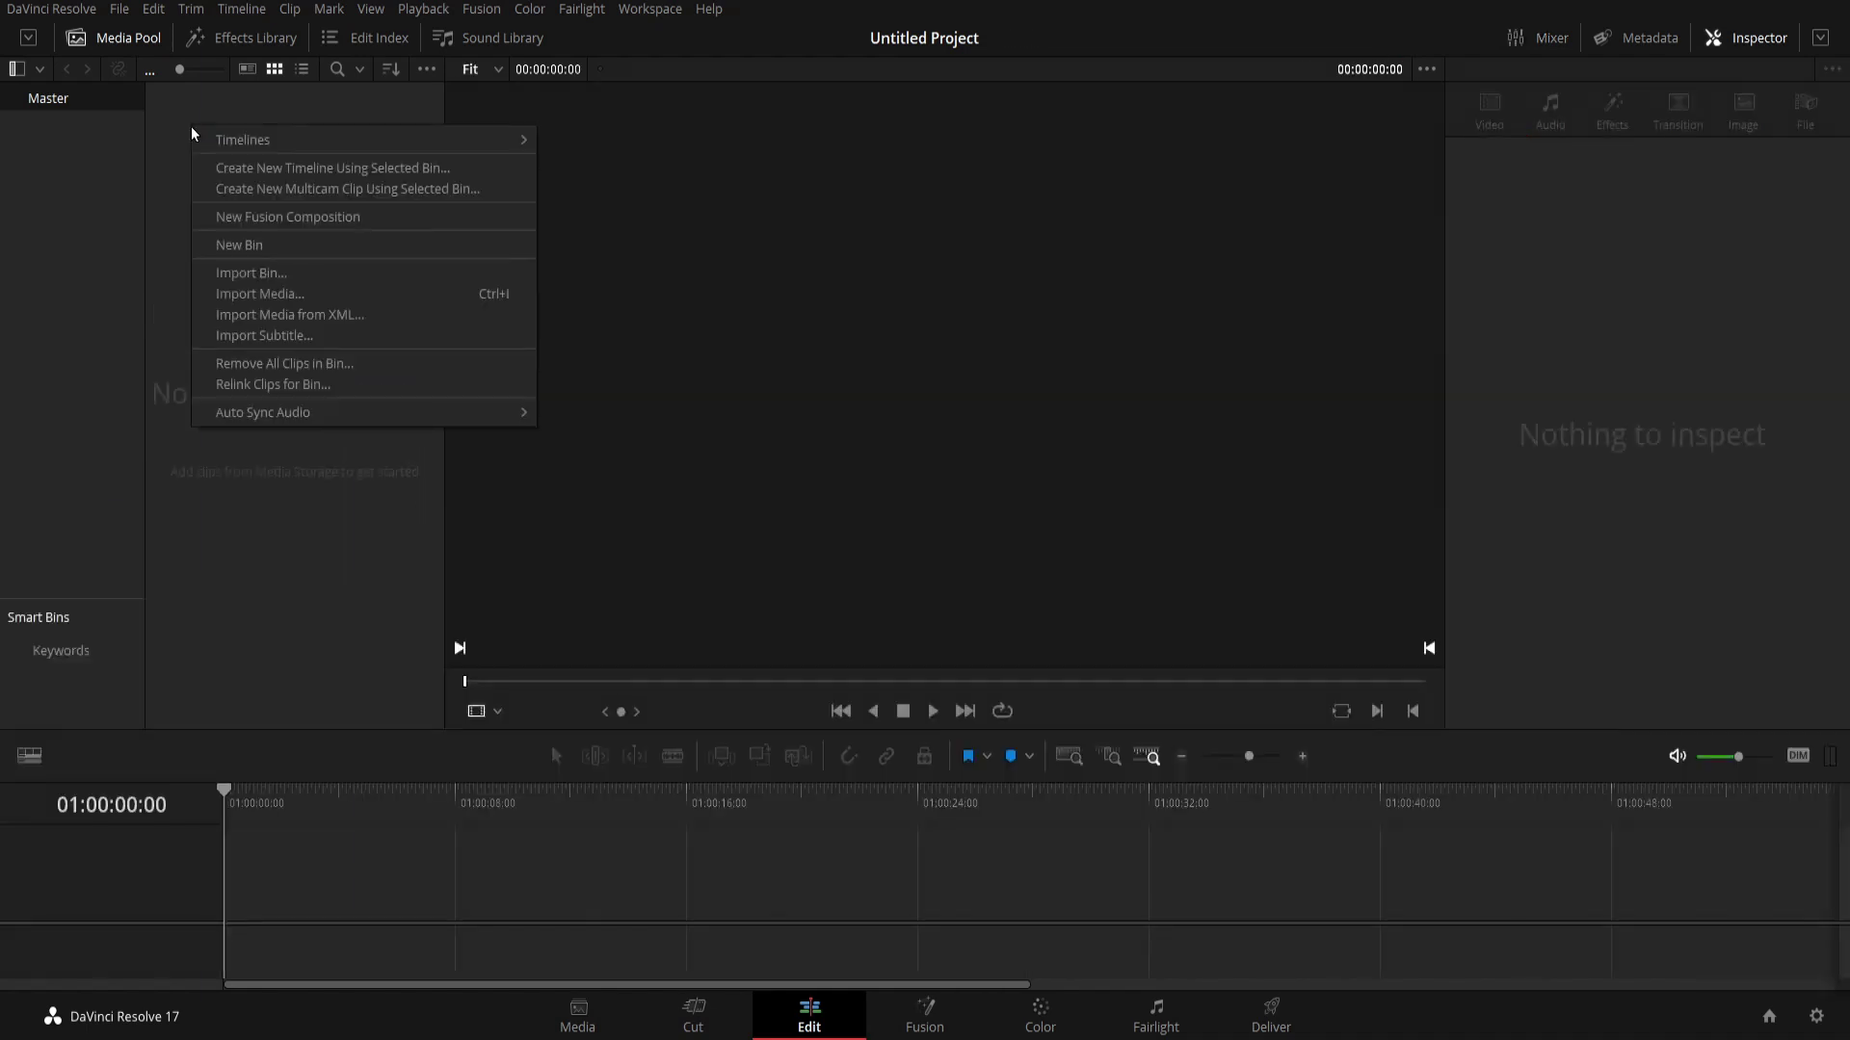
{"action": "left_click", "coordinate": [327, 294]}
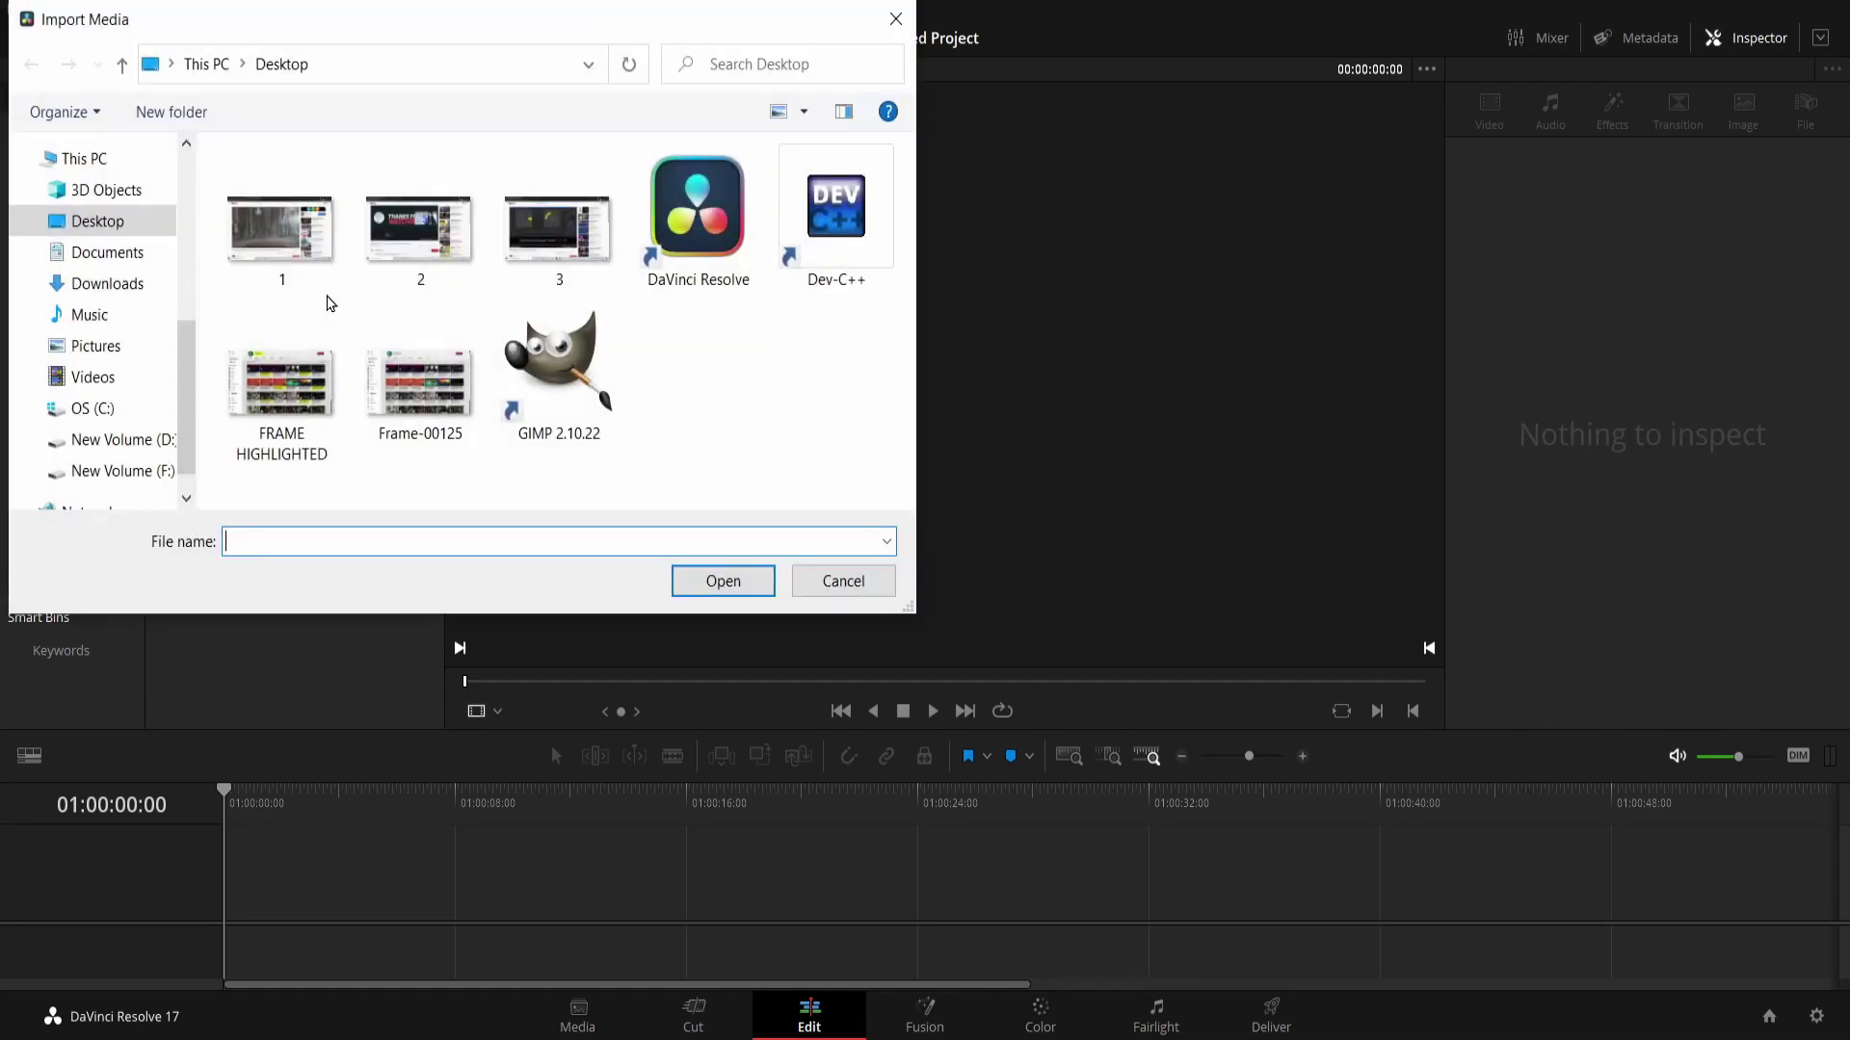
{"action": "double_click", "coordinate": [392, 393]}
{"action": "left_click_drag", "start_coordinate": [200, 118], "coordinate": [274, 865]}
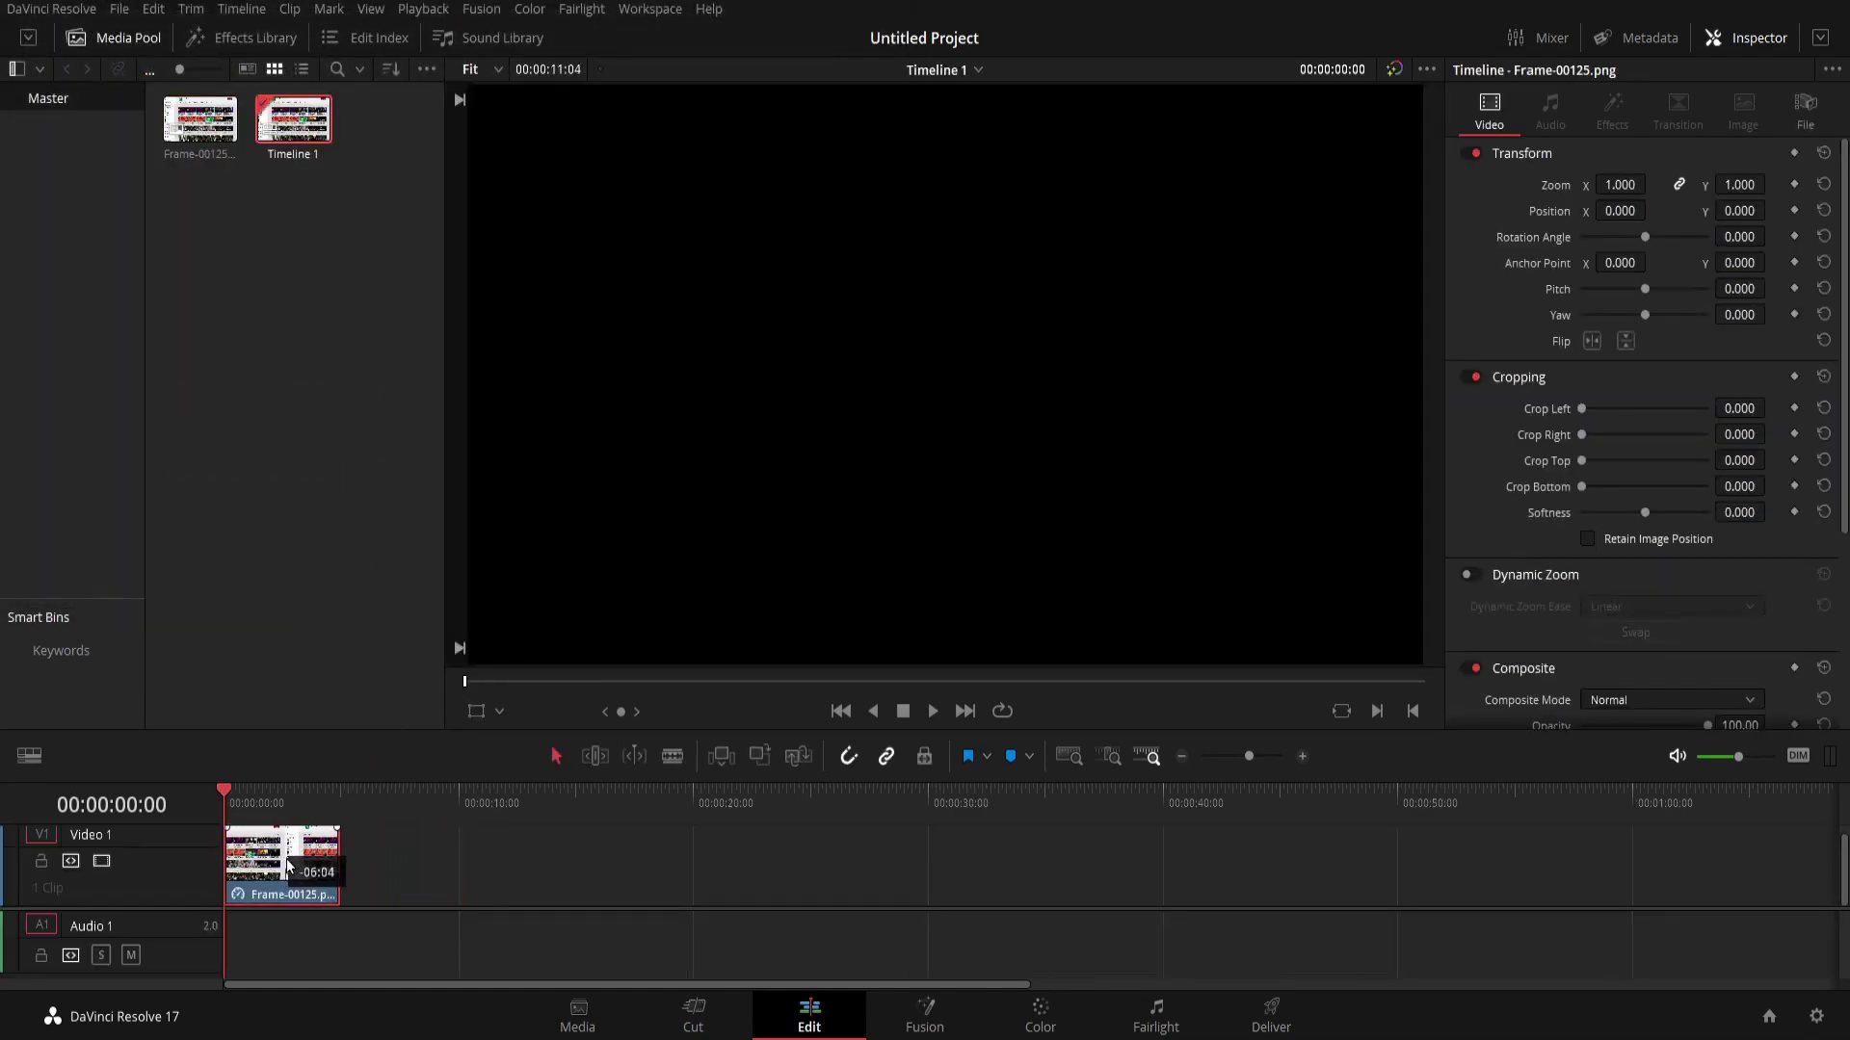
Change the duration of the Frame-00125.png clip on Video 1 to 10 seconds.
{"action": "right_click", "coordinate": [274, 865]}
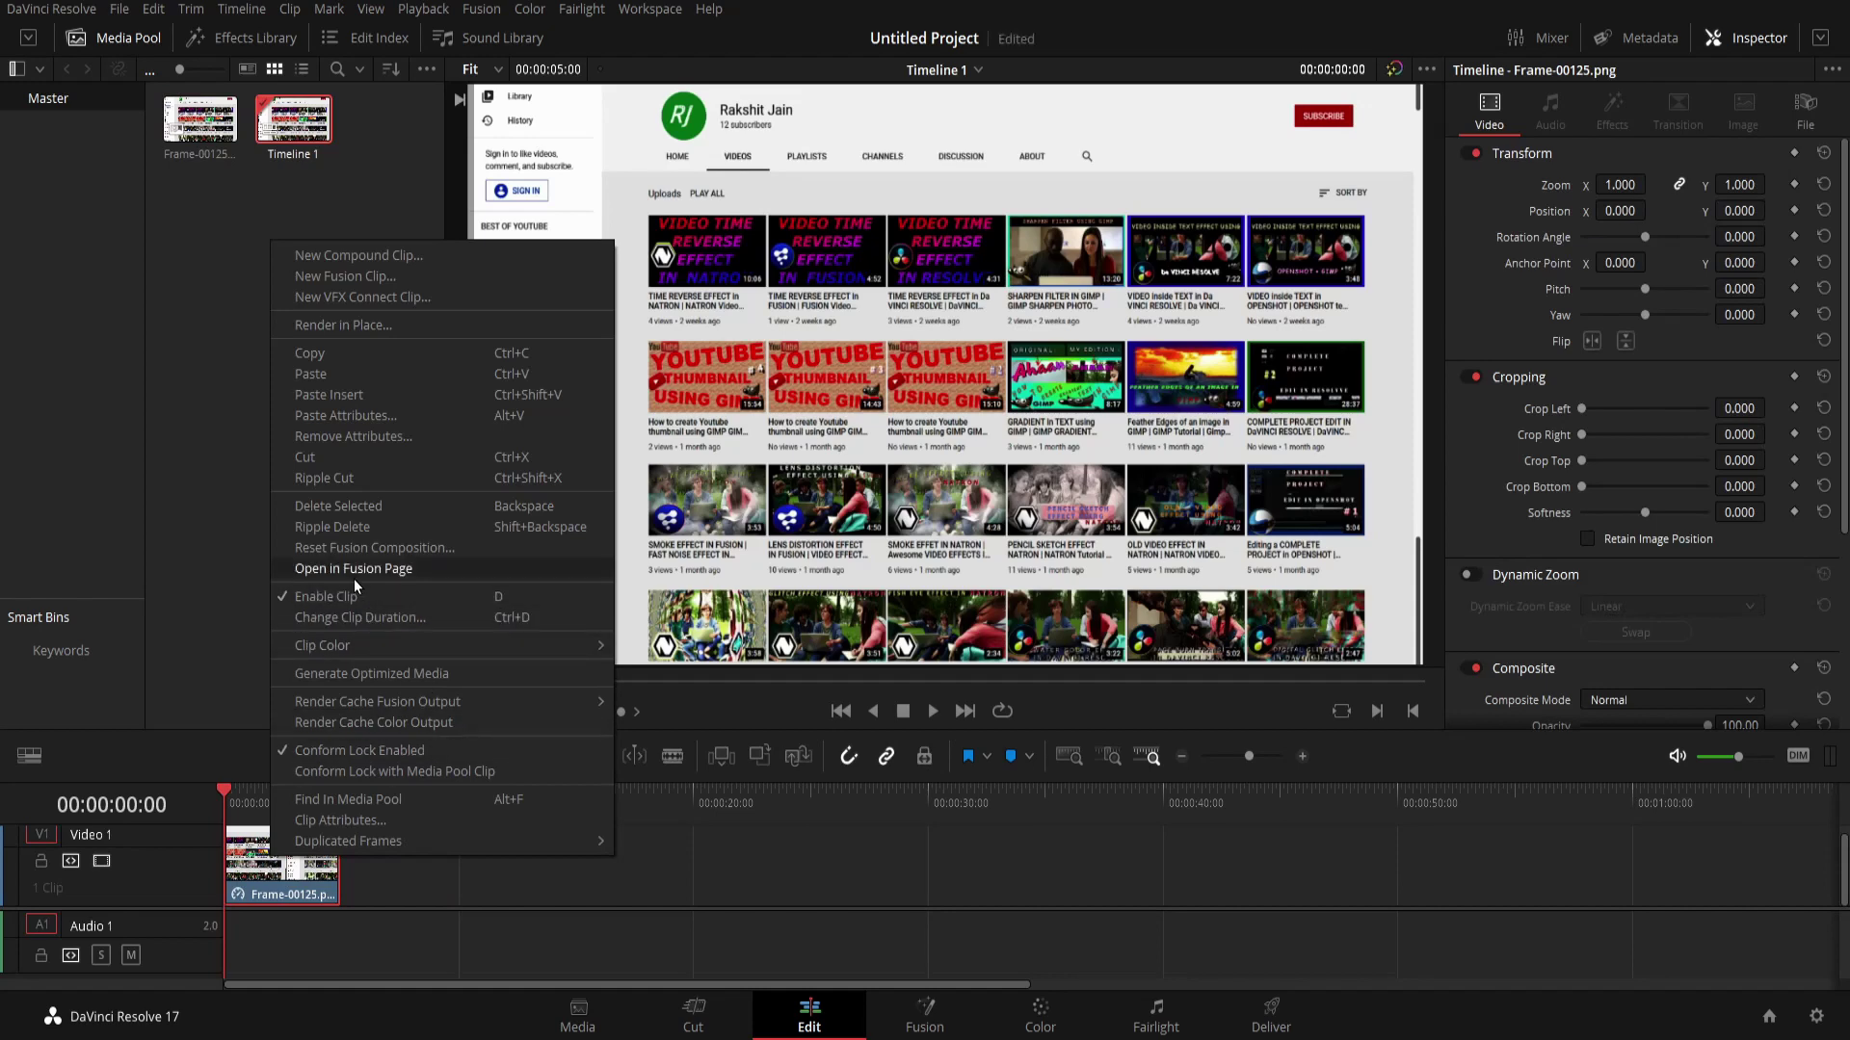
{"action": "left_click", "coordinate": [337, 547]}
{"action": "right_click", "coordinate": [298, 860]}
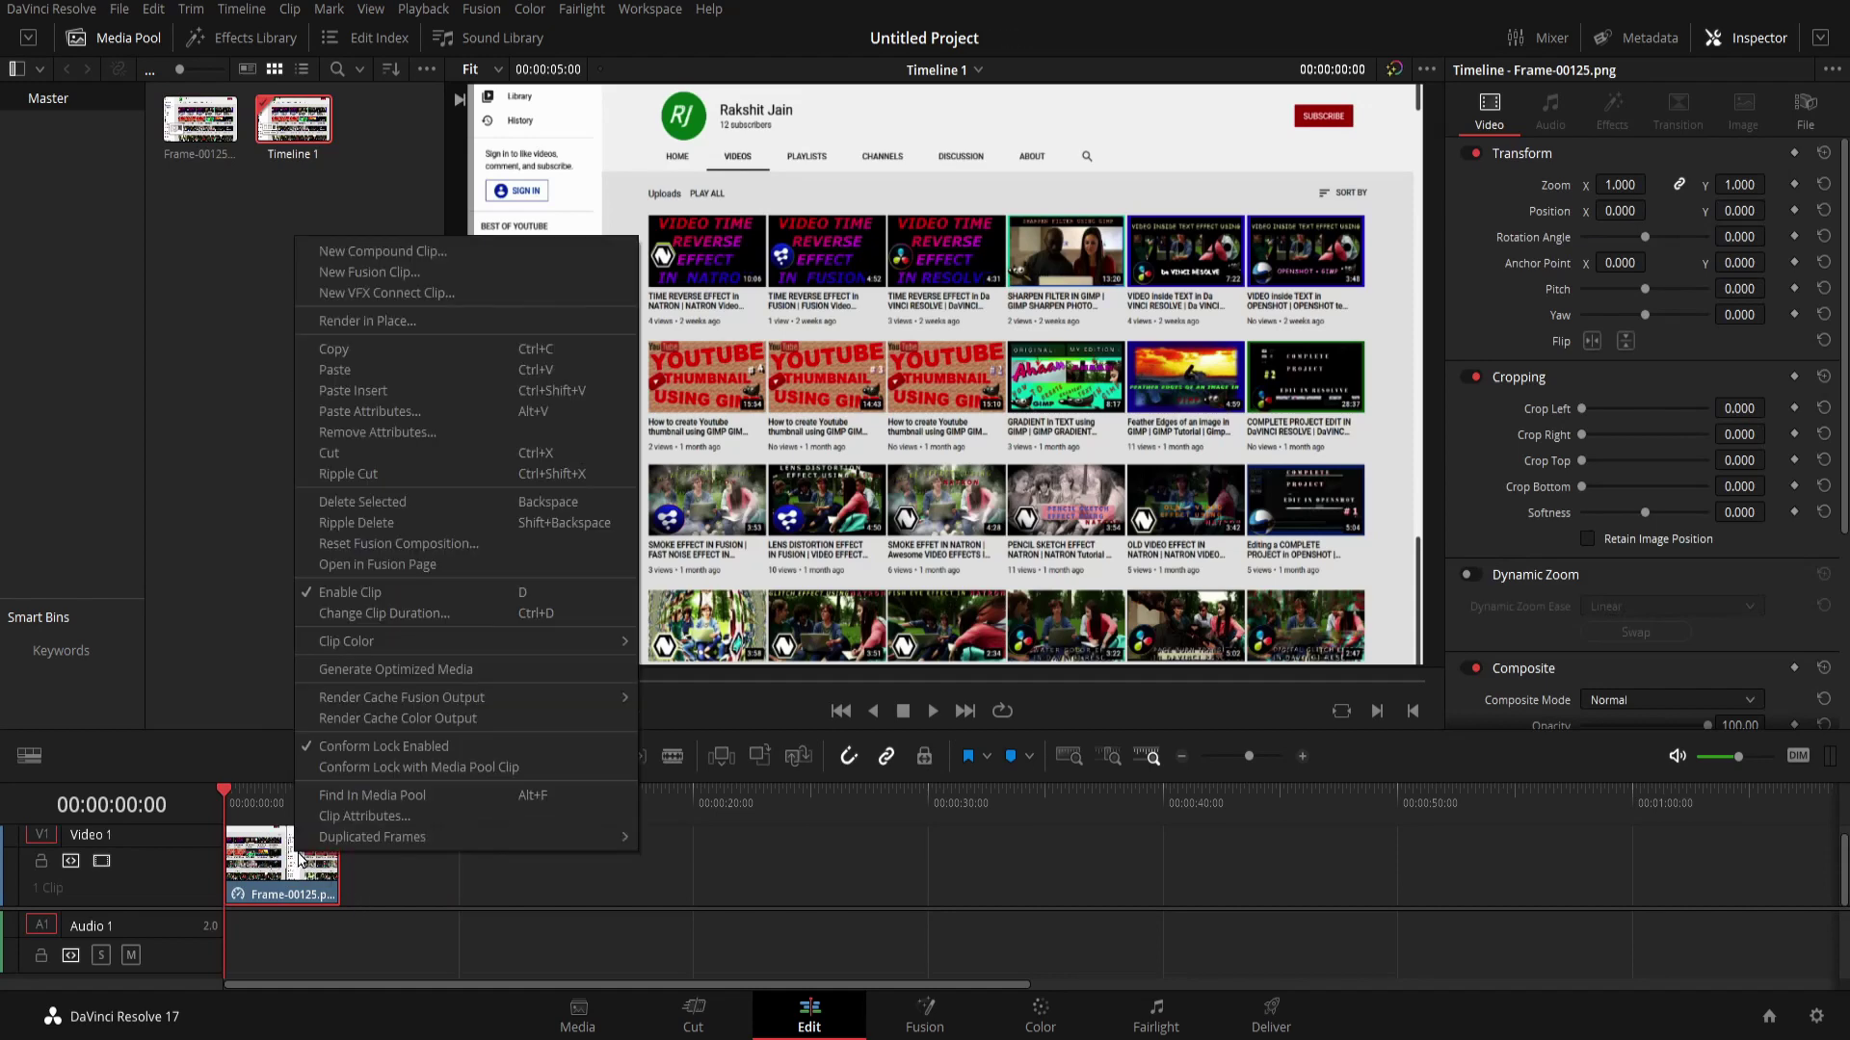
{"action": "left_click", "coordinate": [486, 613]}
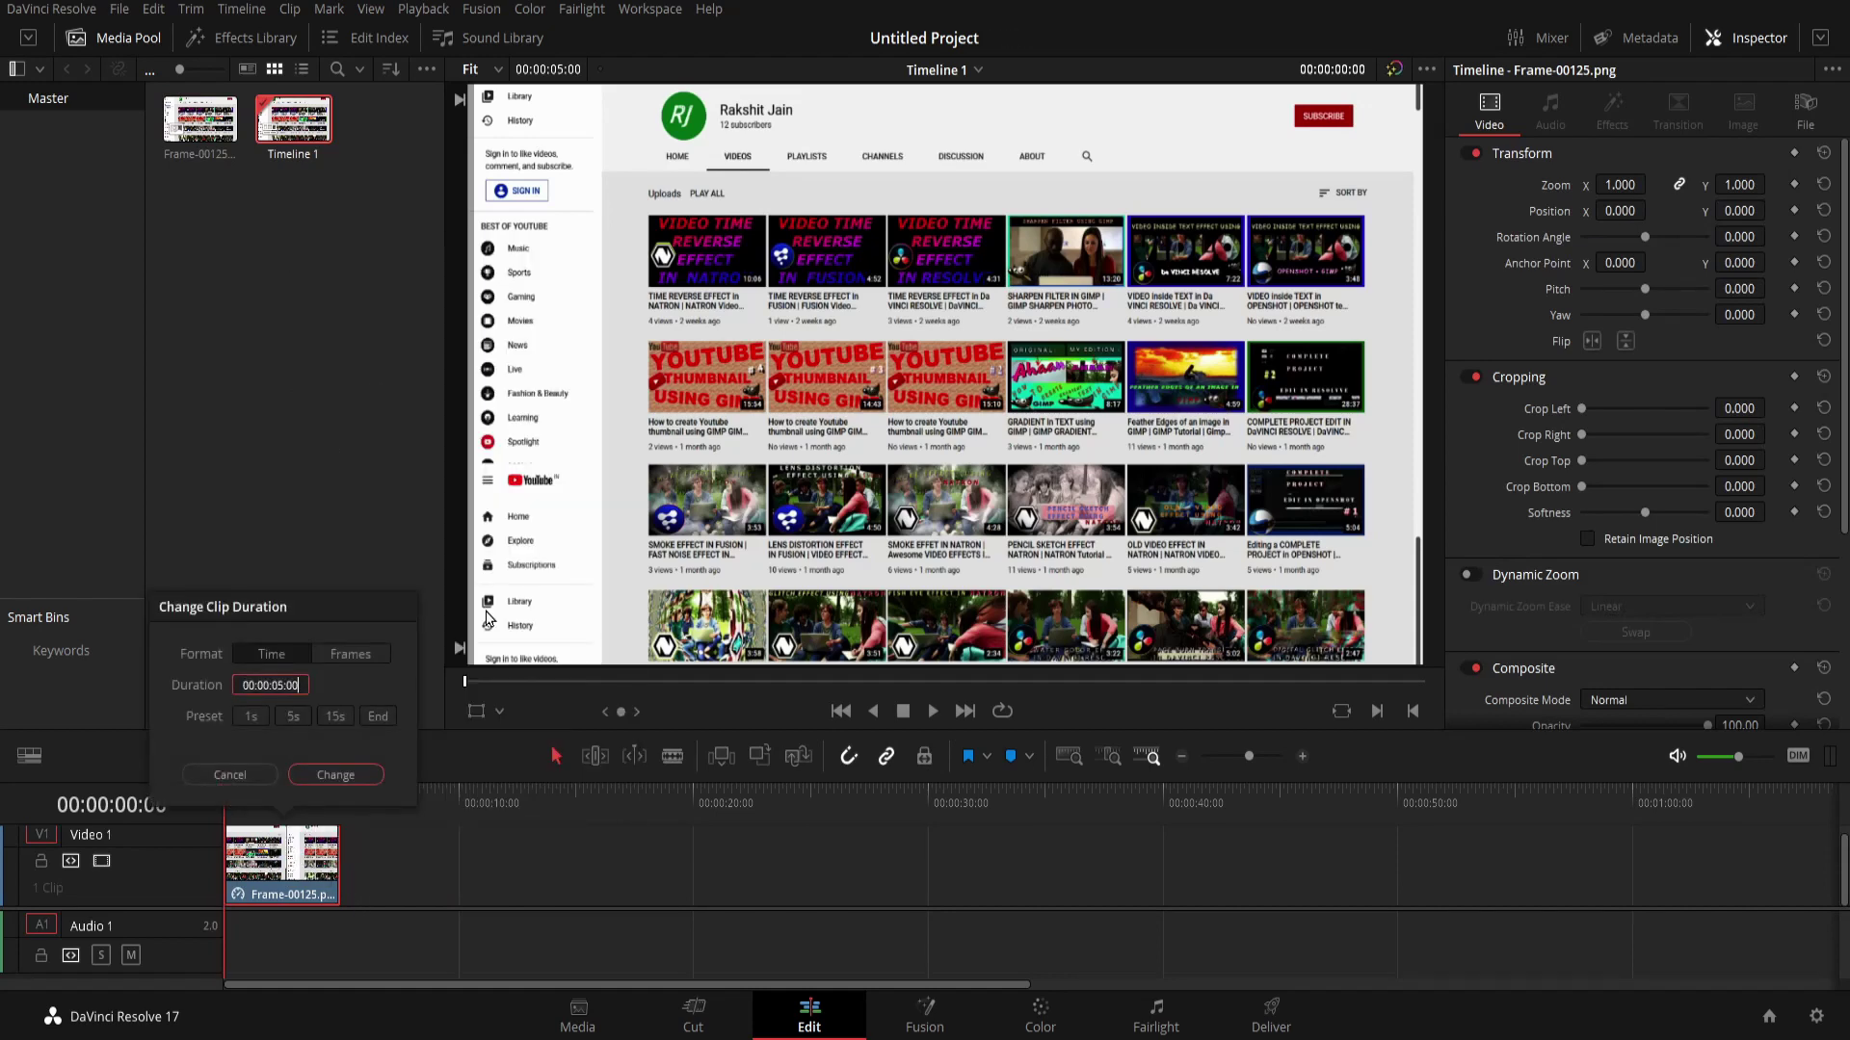
{"action": "key", "text": "BackSpace"}
{"action": "type", "text": "10"}
{"action": "key", "text": "Return"}
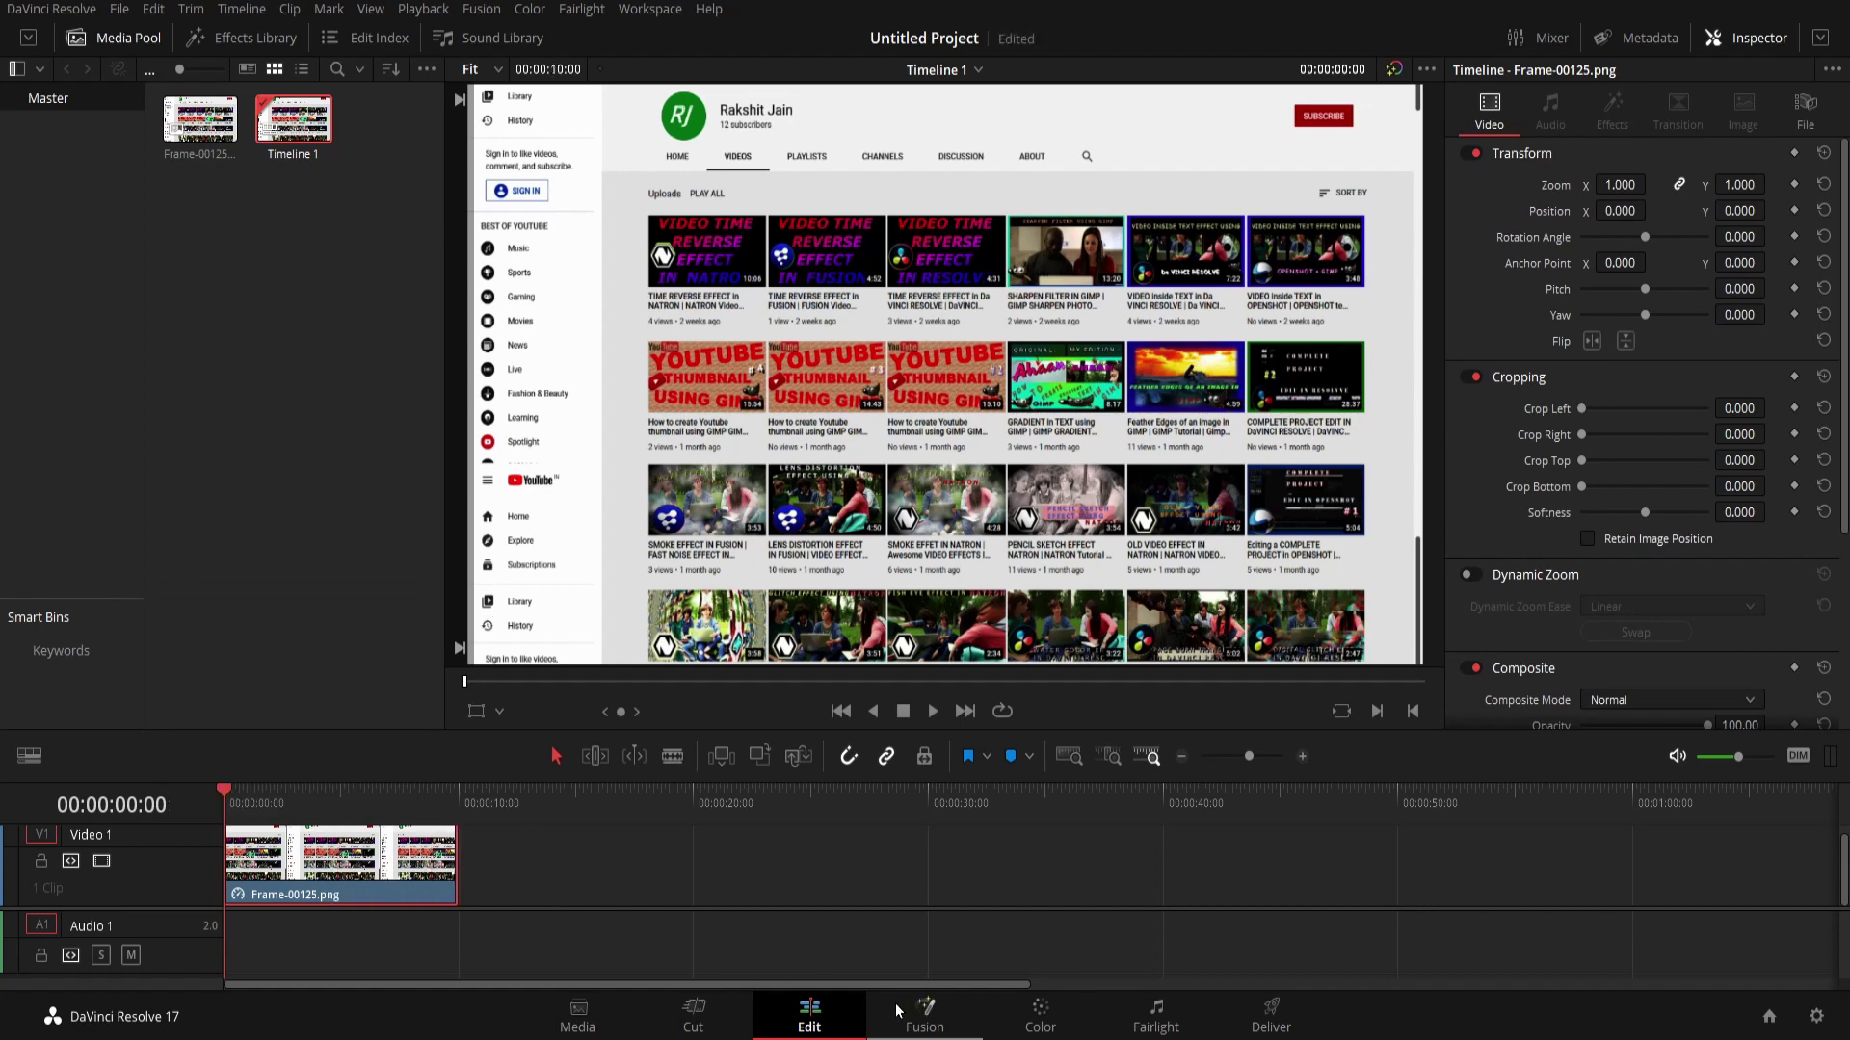
Switch to the Fusion page and enlarge the viewer area above the node graph.
{"action": "left_click", "coordinate": [907, 1017]}
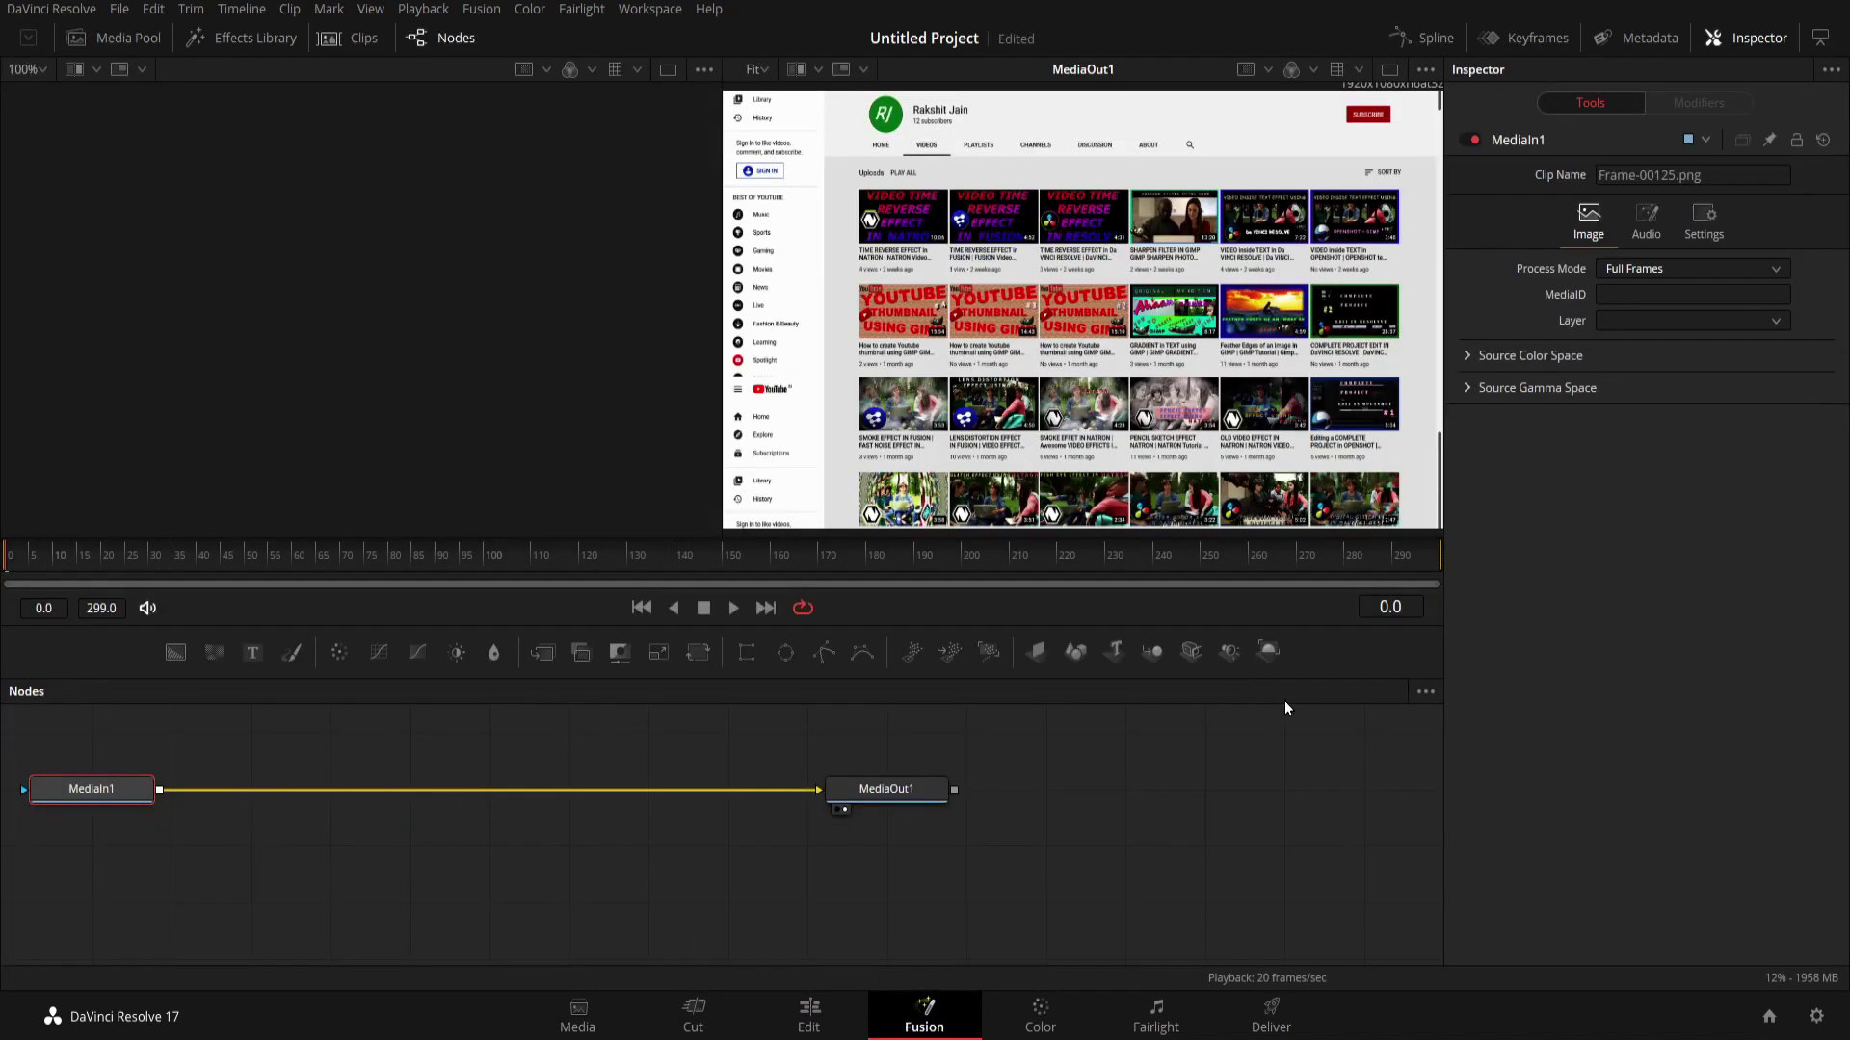
{"action": "left_click_drag", "start_coordinate": [1303, 681], "coordinate": [1305, 777]}
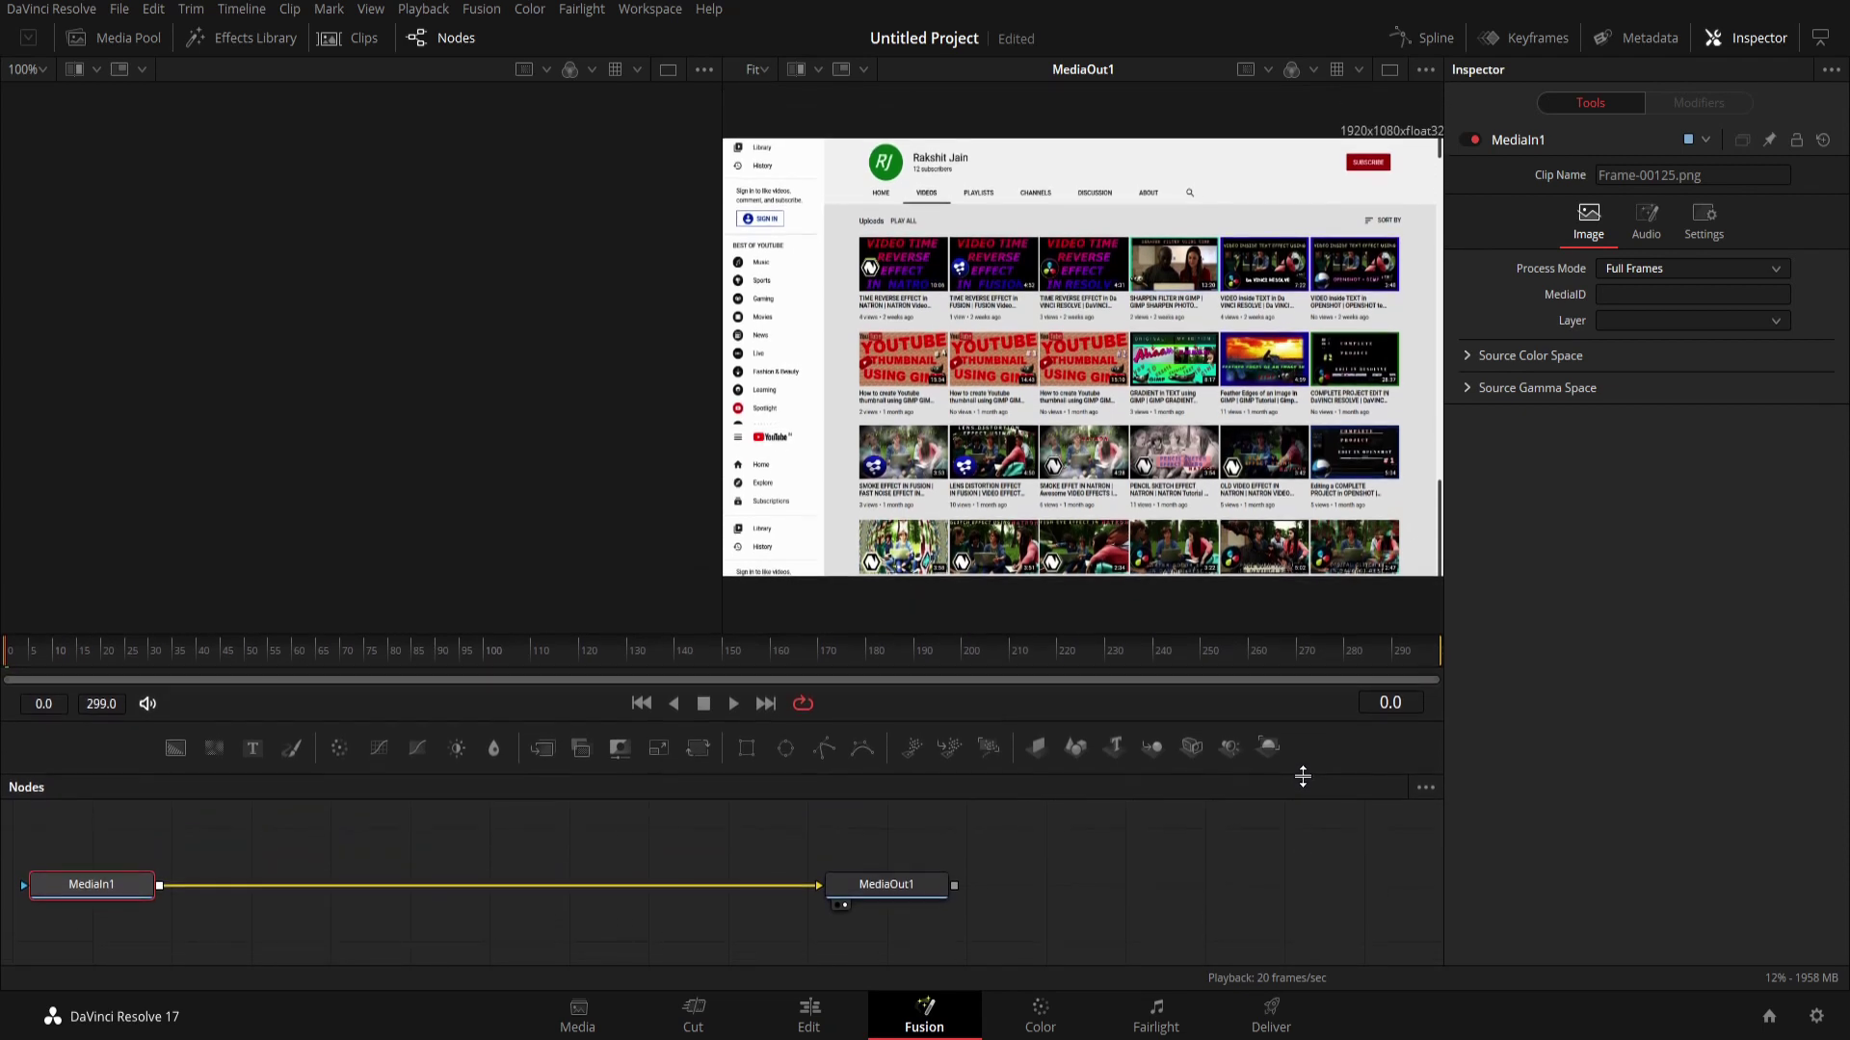
Add a Merge node directly after MediaIn1, between it and MediaOut1.
{"action": "left_click_drag", "start_coordinate": [142, 895], "coordinate": [143, 909]}
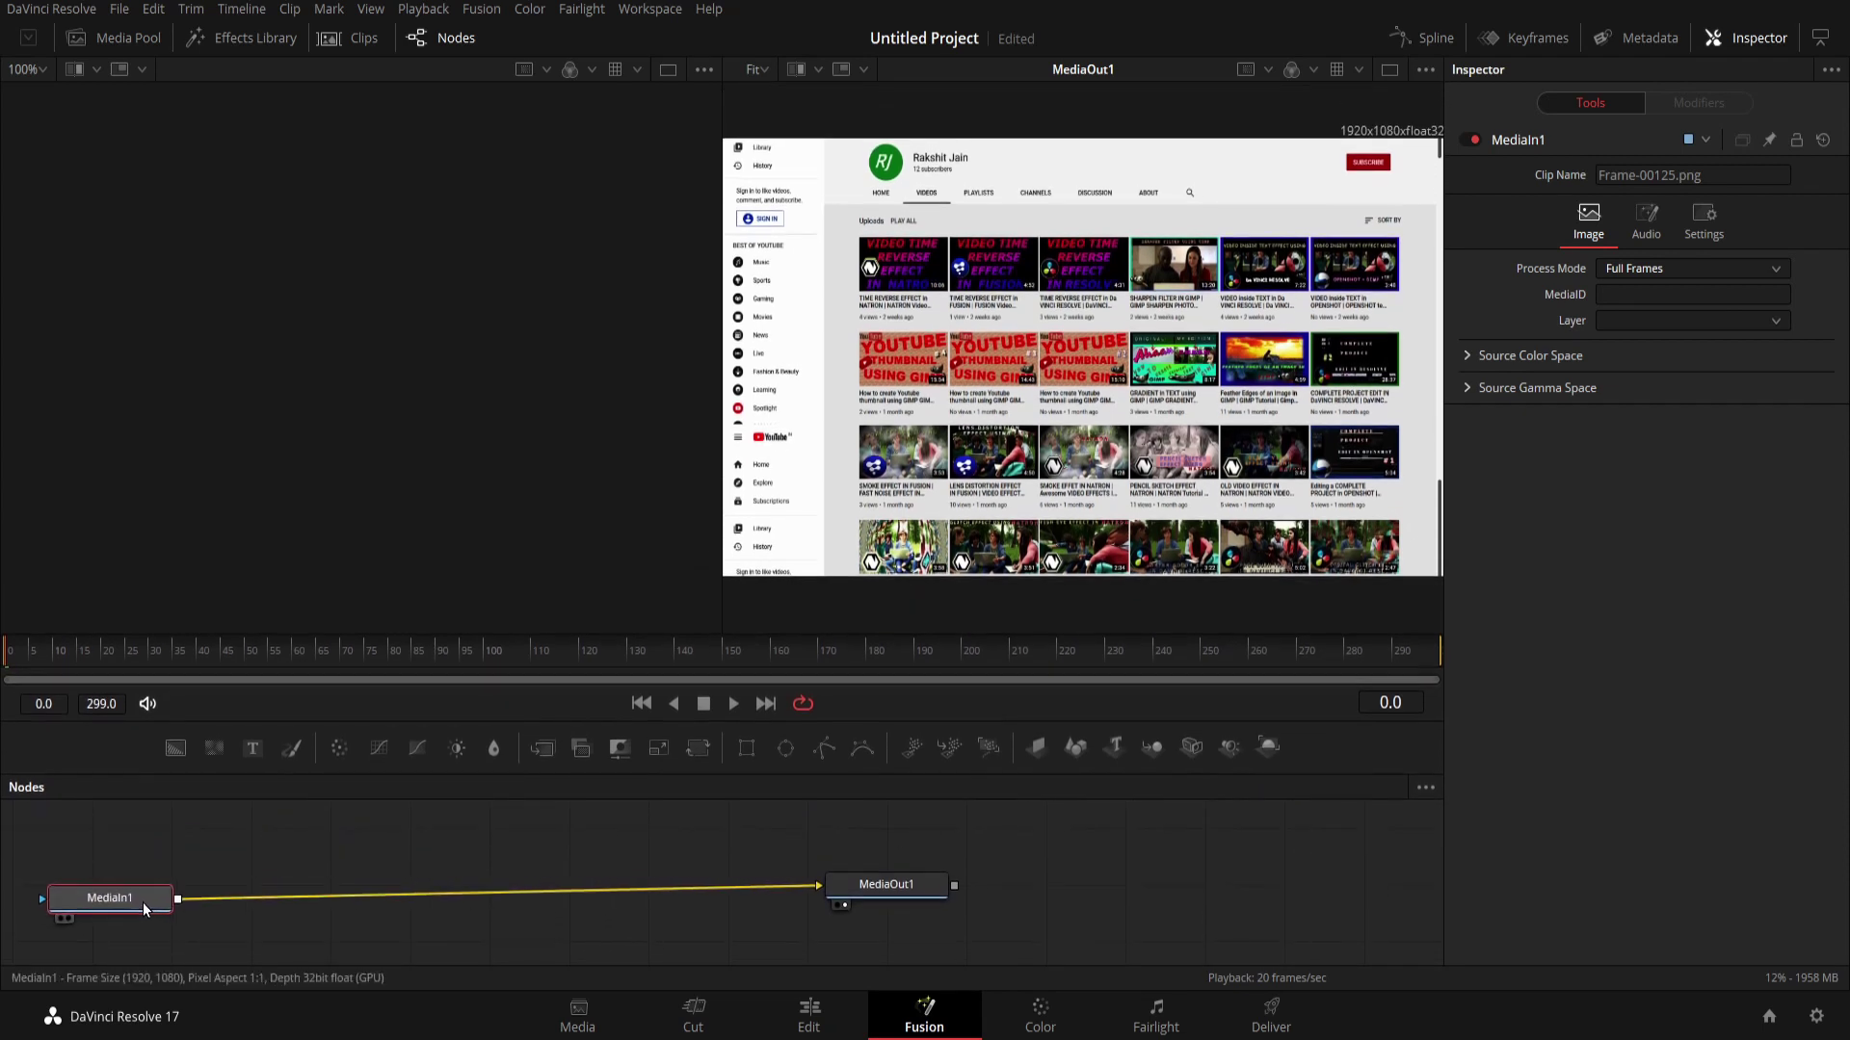
{"action": "key", "text": "shift+space"}
{"action": "type", "text": "pa"}
{"action": "key", "text": "BackSpace"}
{"action": "key", "text": "BackSpace"}
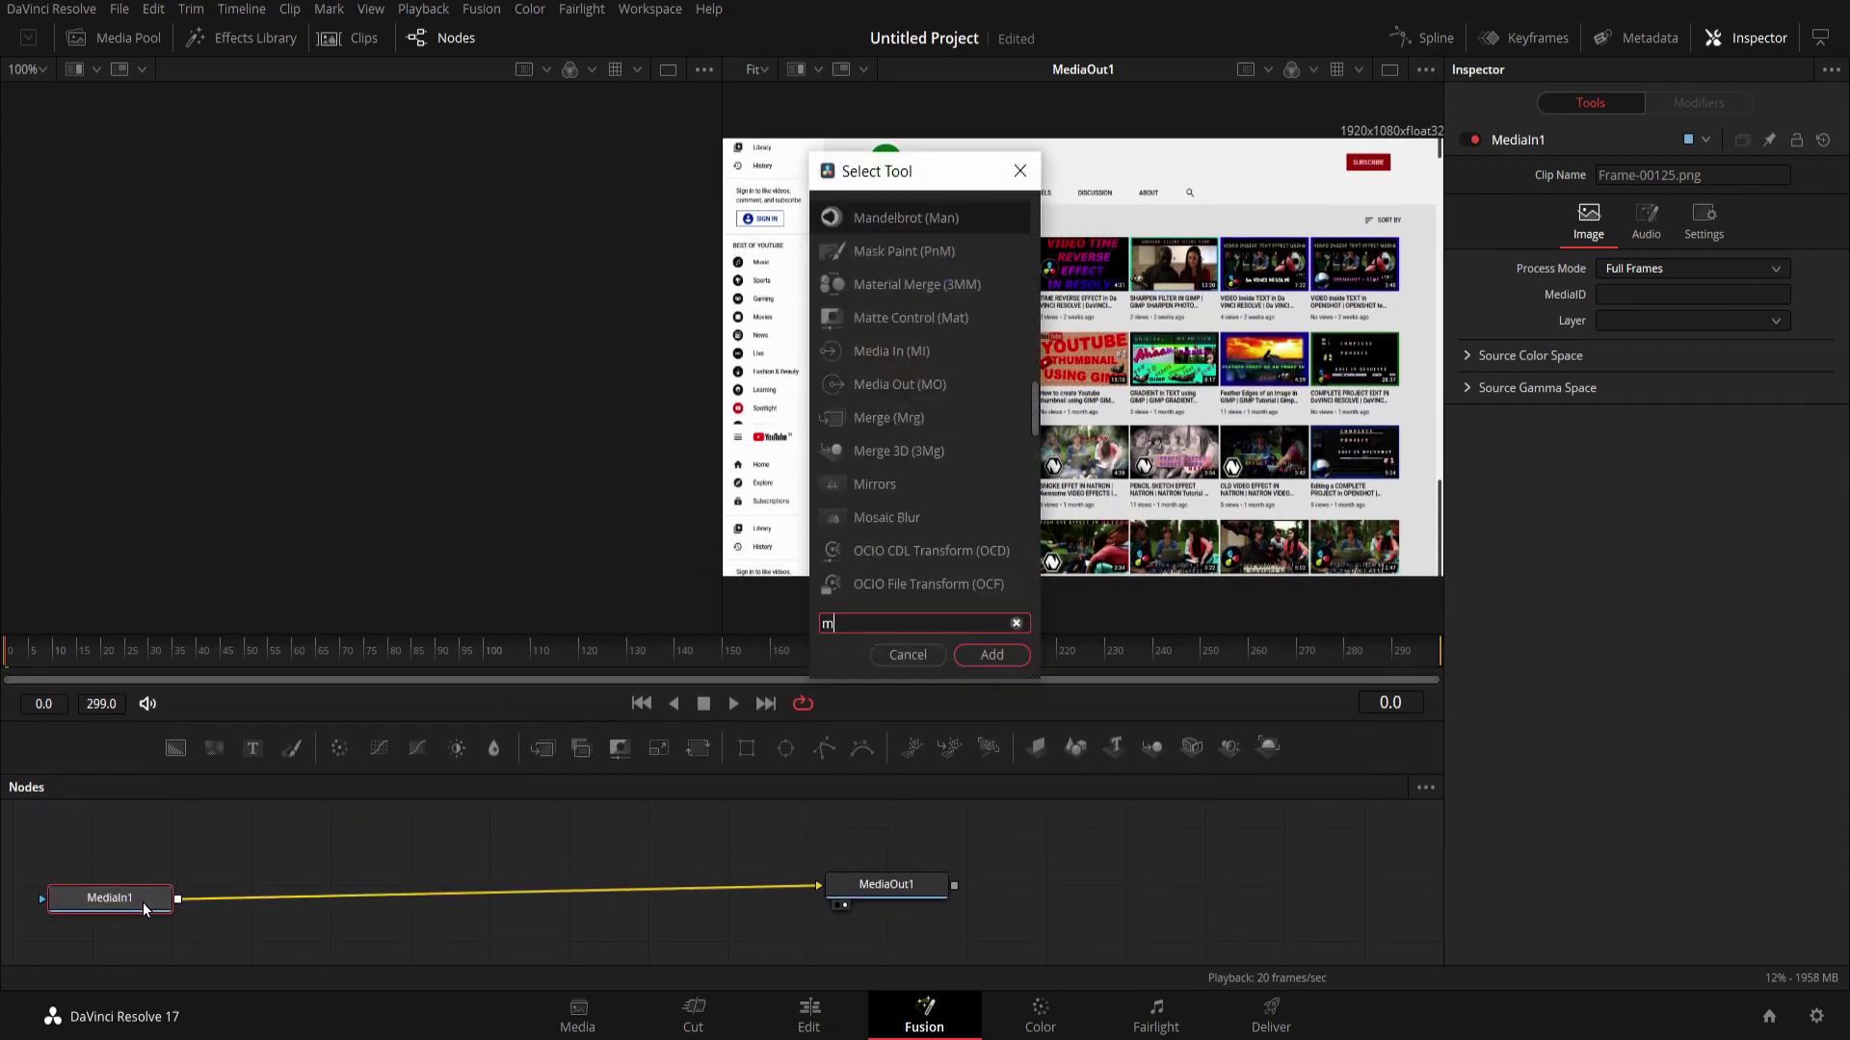
{"action": "type", "text": "mer"}
{"action": "key", "text": "Return"}
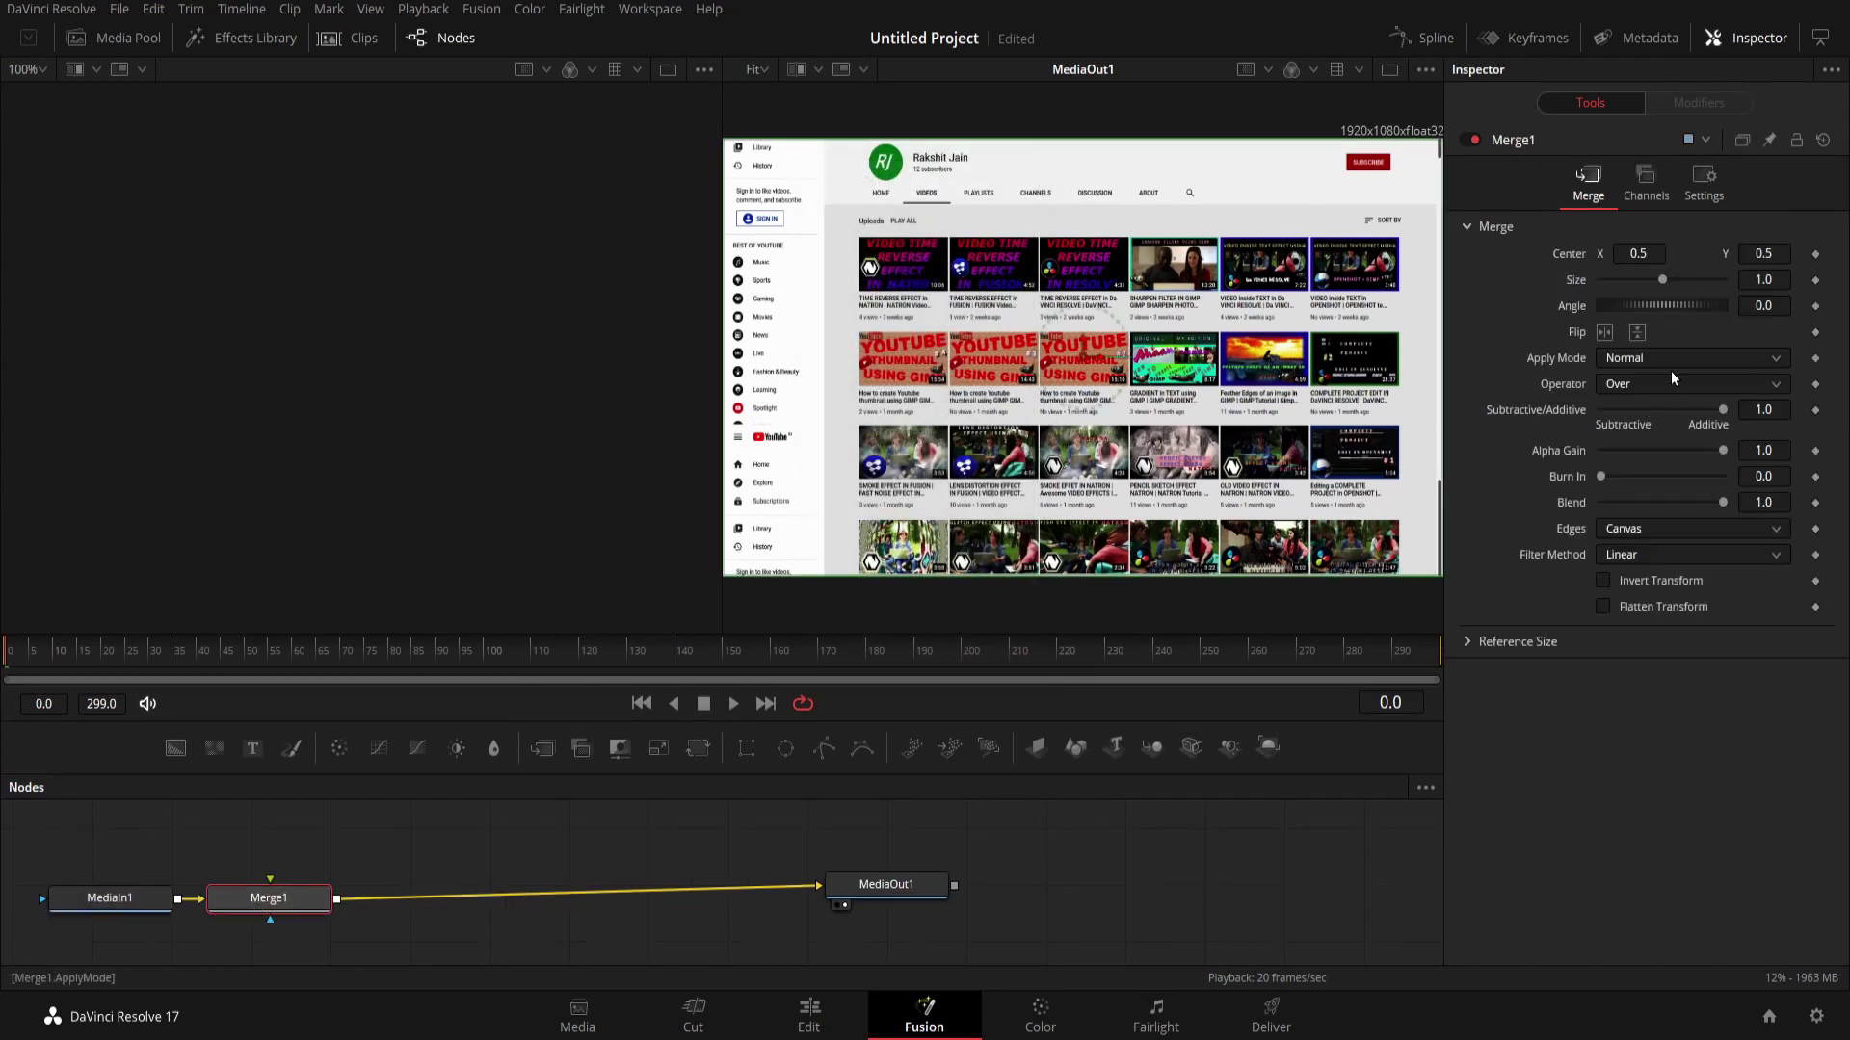
Set Merge1's apply mode to Multiply and shift the node slightly lower in the graph.
{"action": "left_click", "coordinate": [1699, 371]}
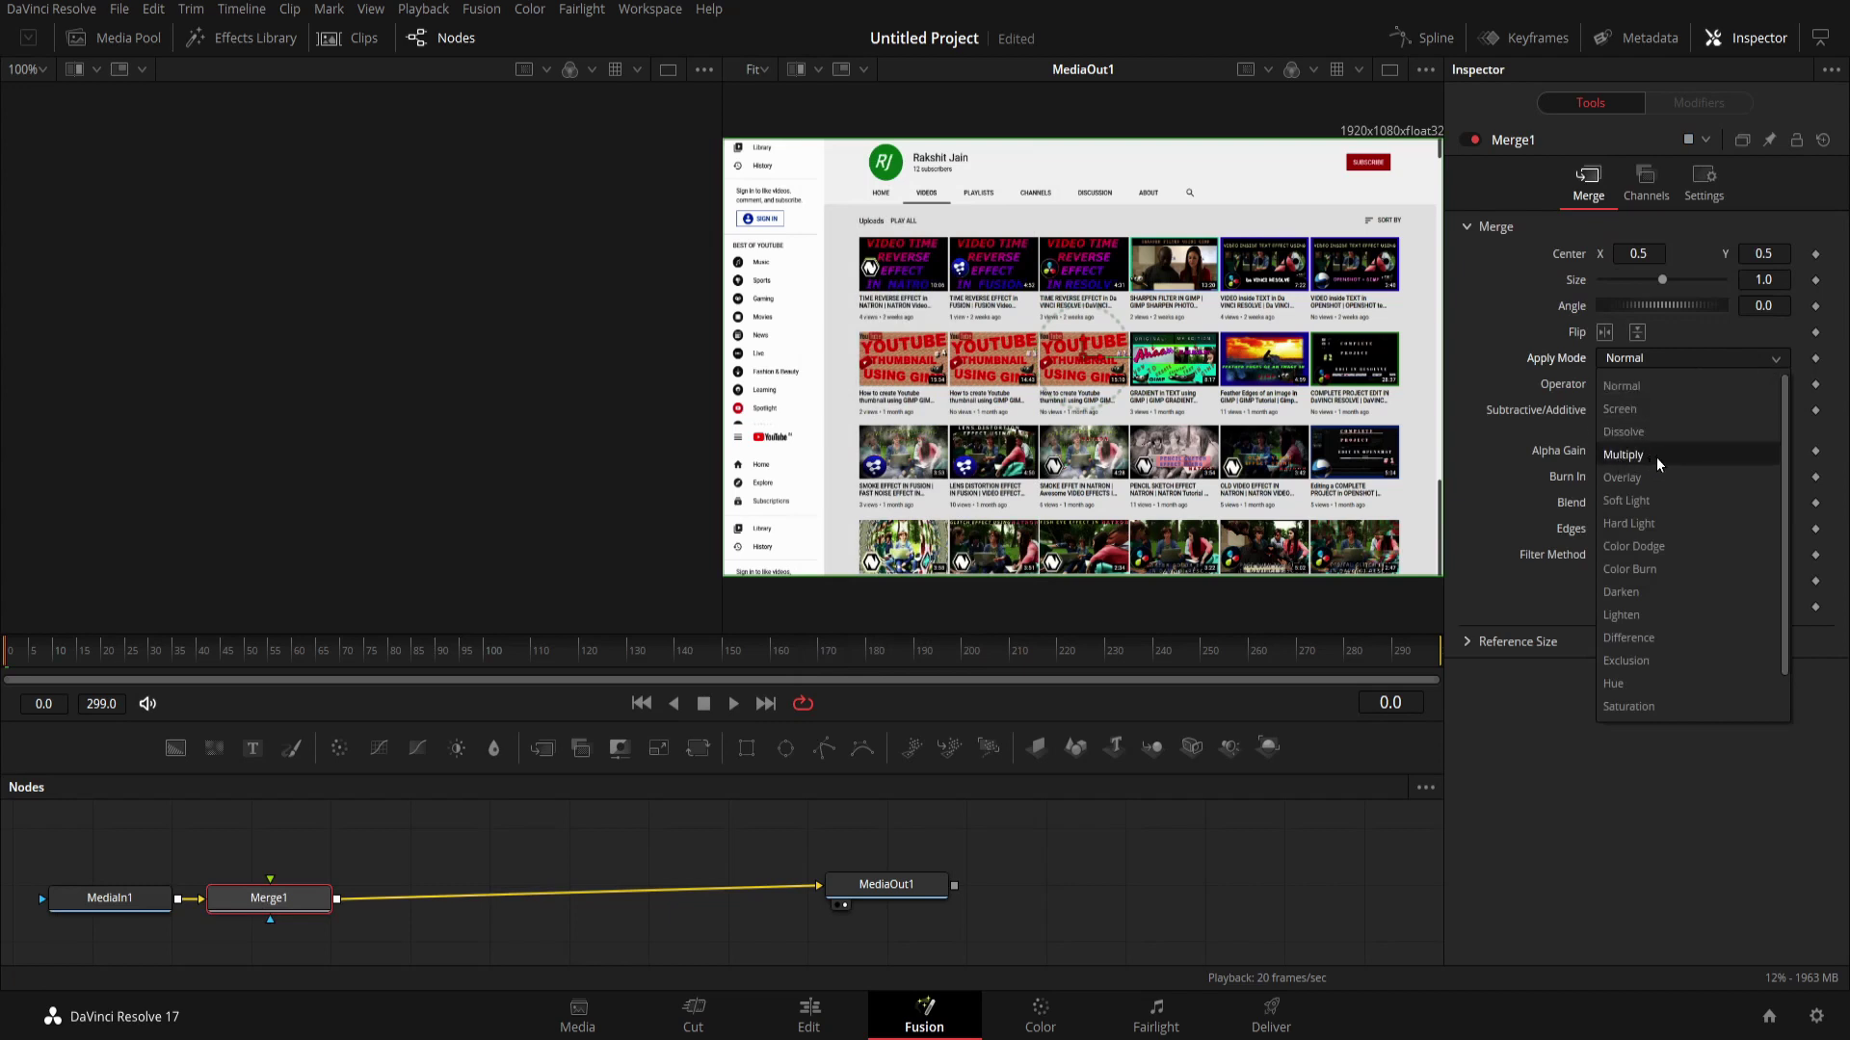
{"action": "left_click", "coordinate": [1656, 456]}
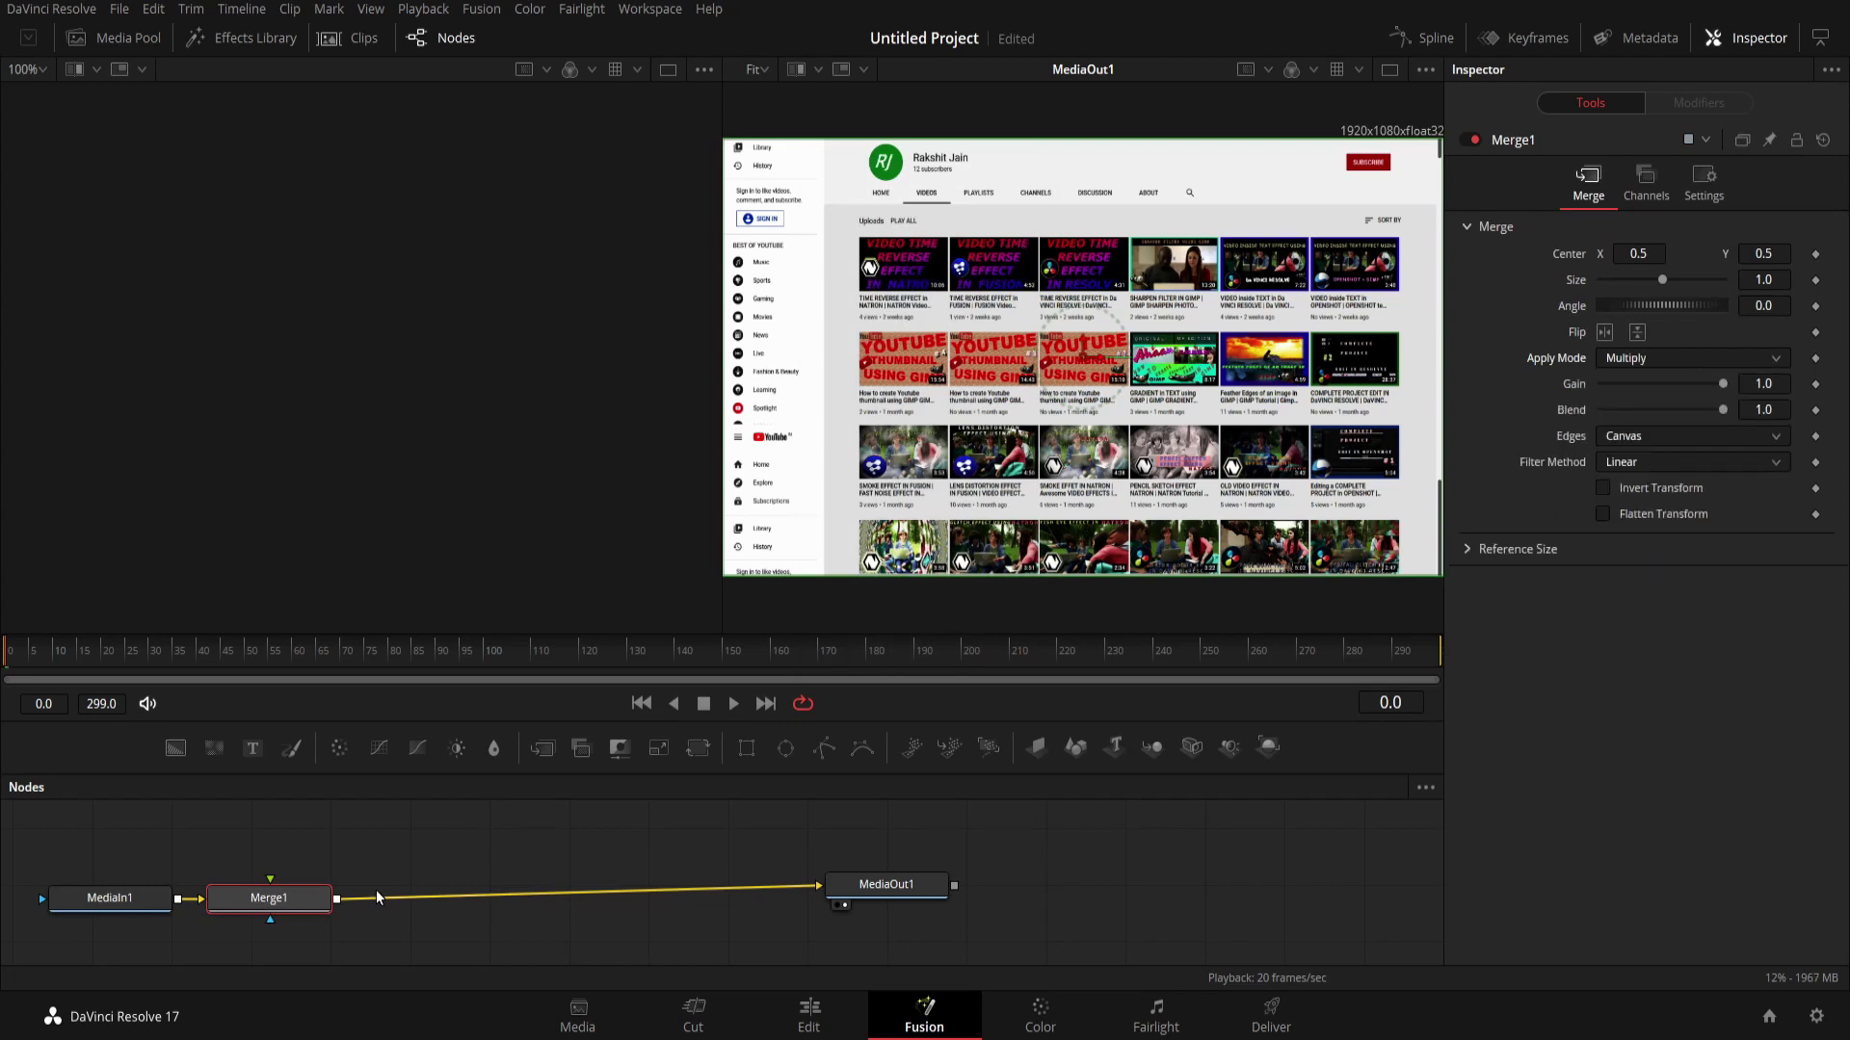
{"action": "left_click_drag", "start_coordinate": [321, 891], "coordinate": [348, 908]}
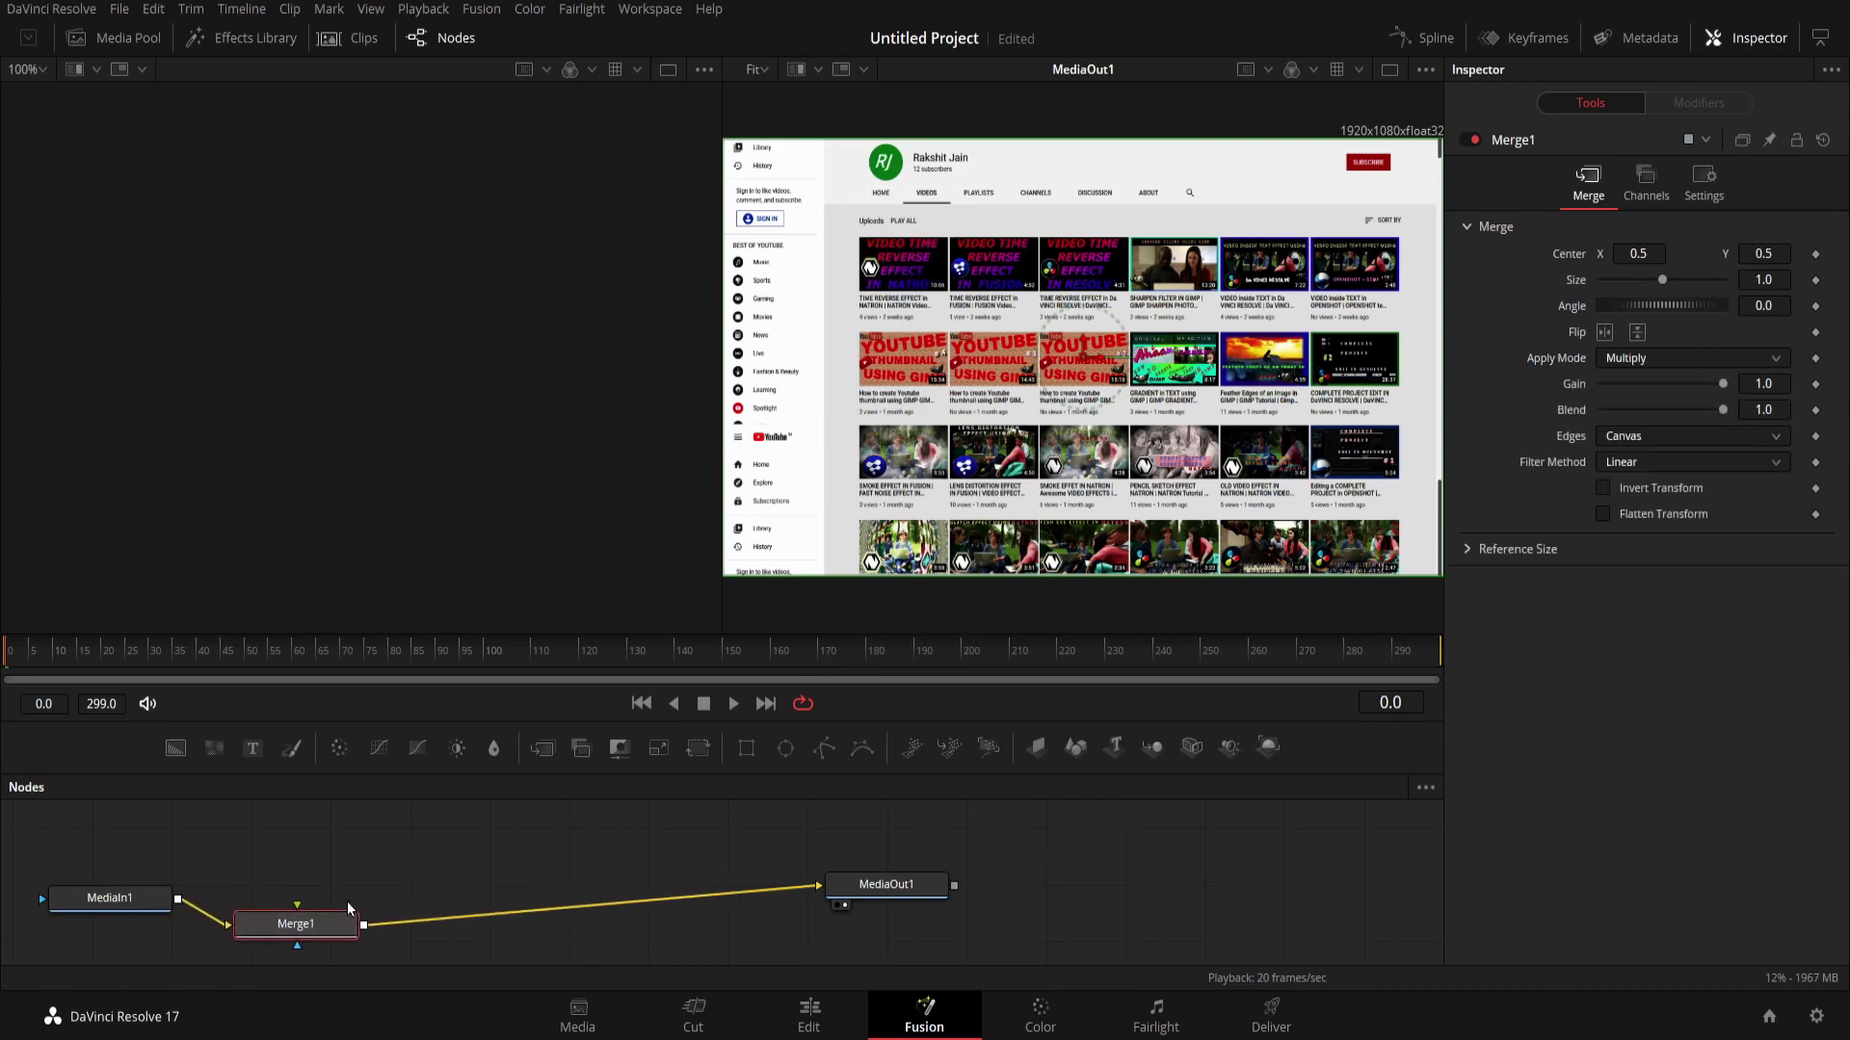
Add an unconnected Paint node above Merge1 in the node graph.
{"action": "left_click", "coordinate": [430, 846]}
{"action": "key", "text": "shift+space"}
{"action": "type", "text": "pa"}
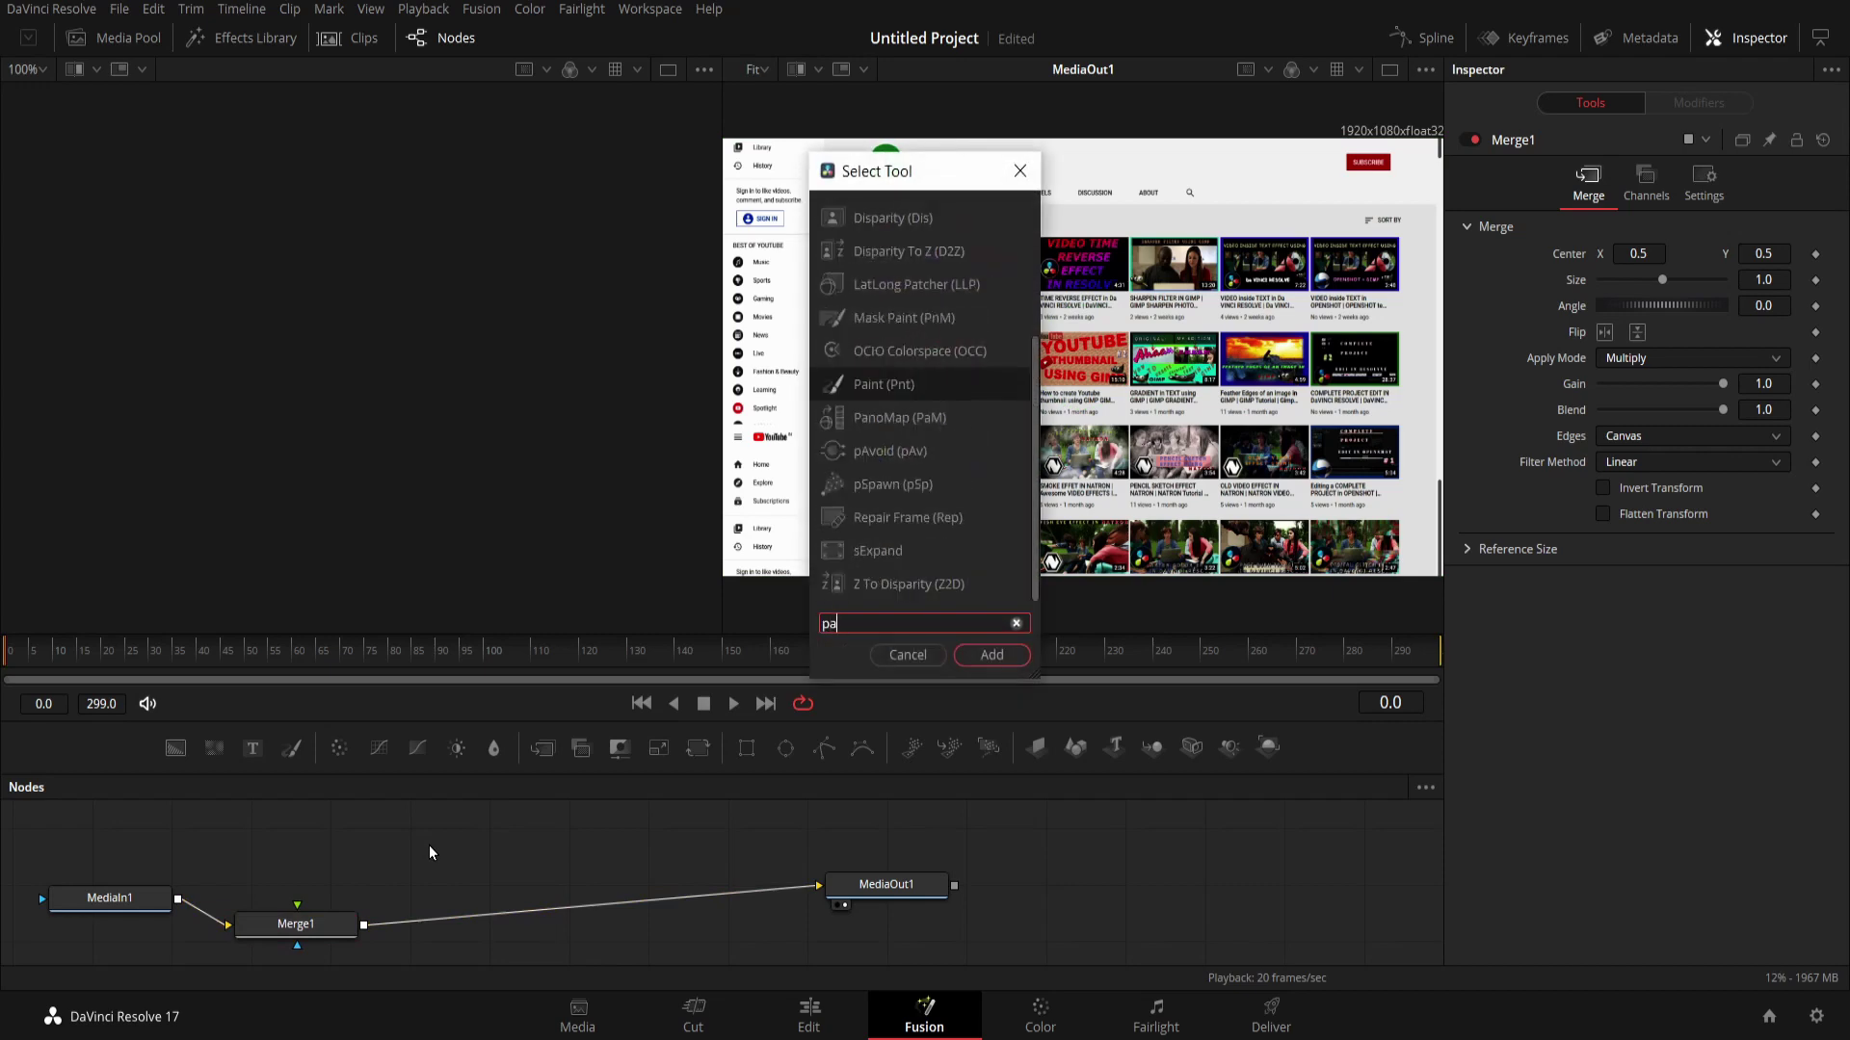
{"action": "key", "text": "Return"}
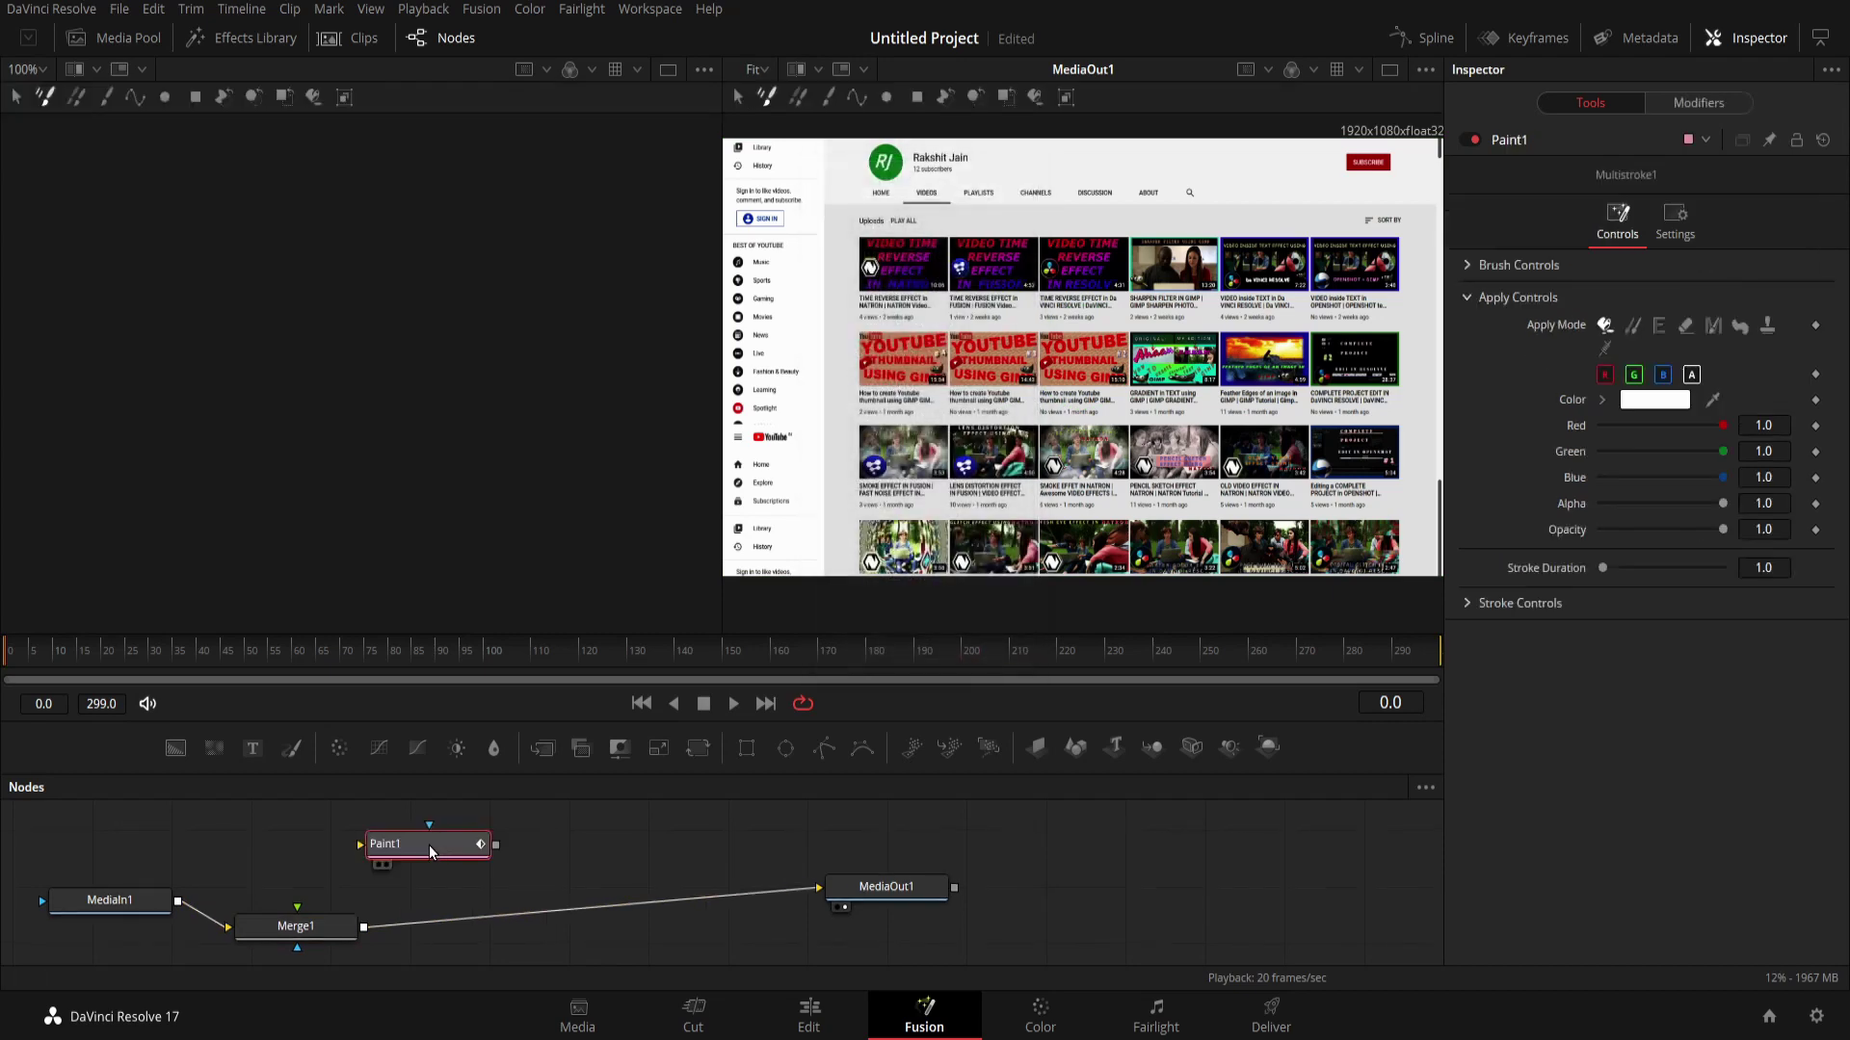
{"action": "left_click_drag", "start_coordinate": [430, 845], "coordinate": [424, 853]}
{"action": "key", "text": "shift+space"}
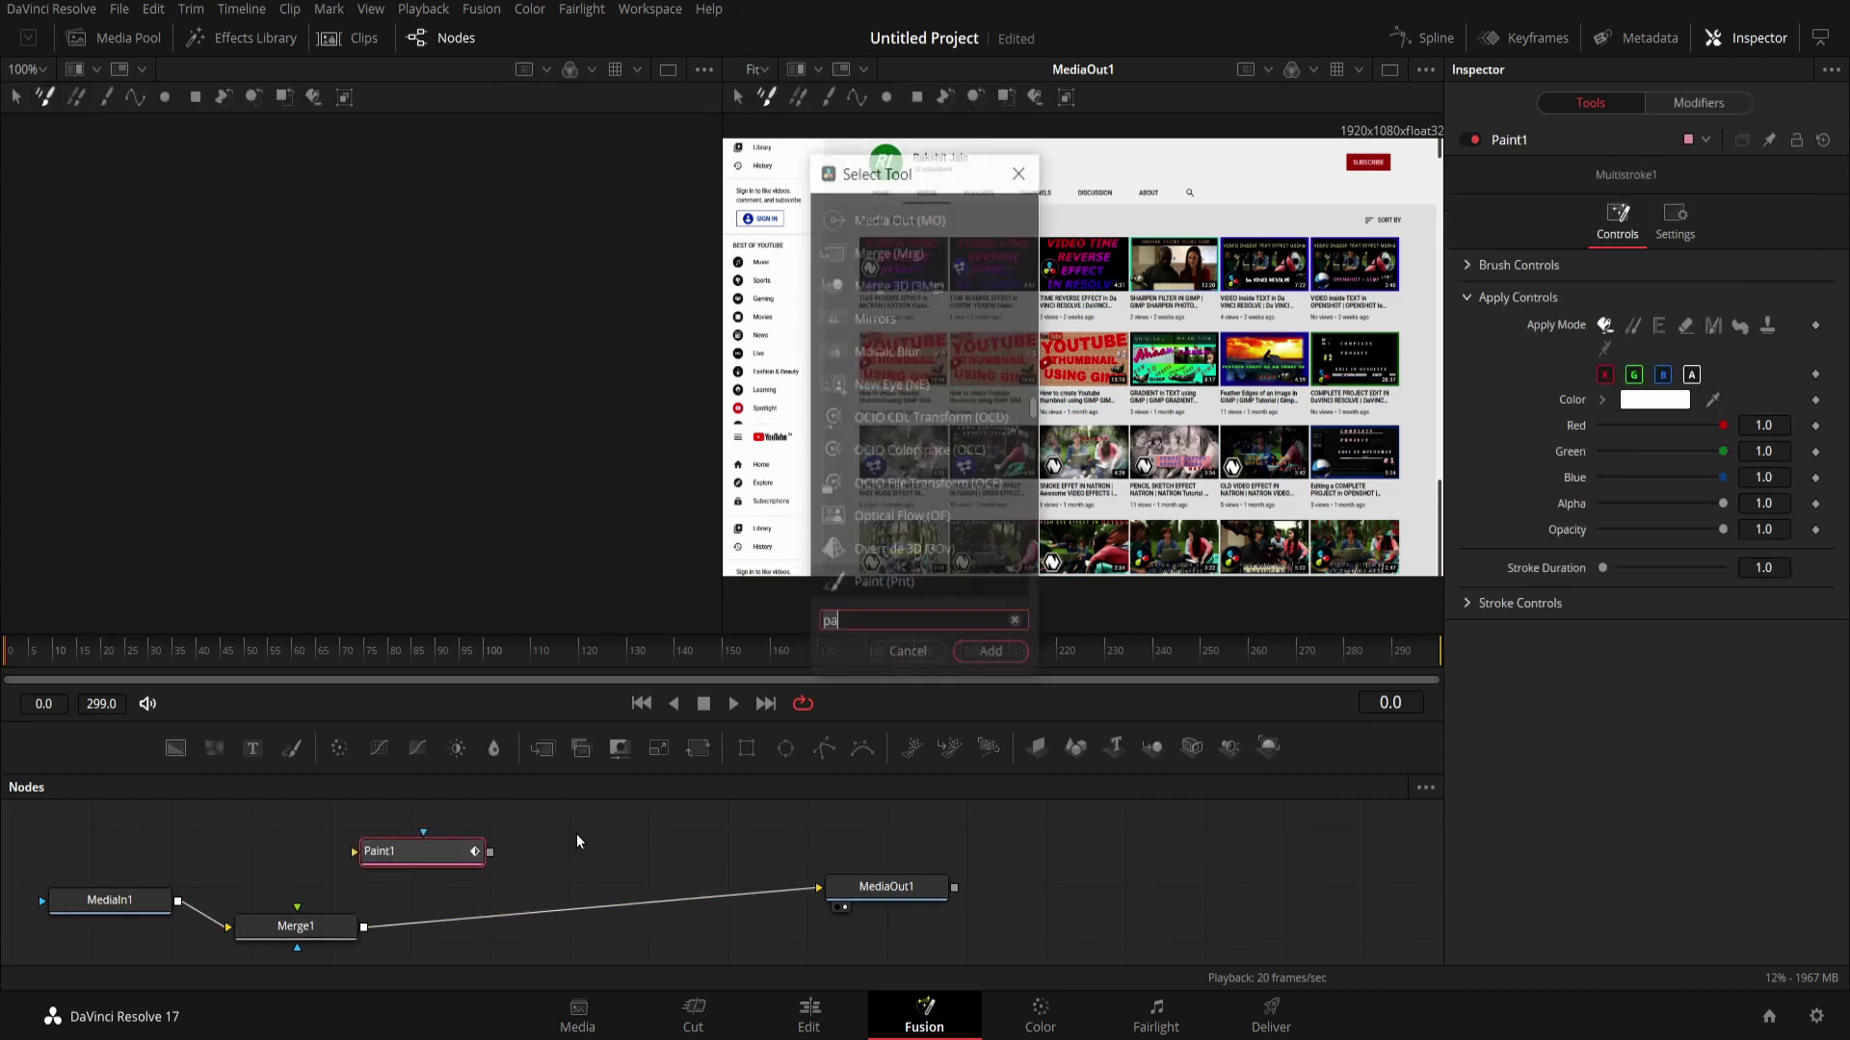
{"action": "type", "text": "pa"}
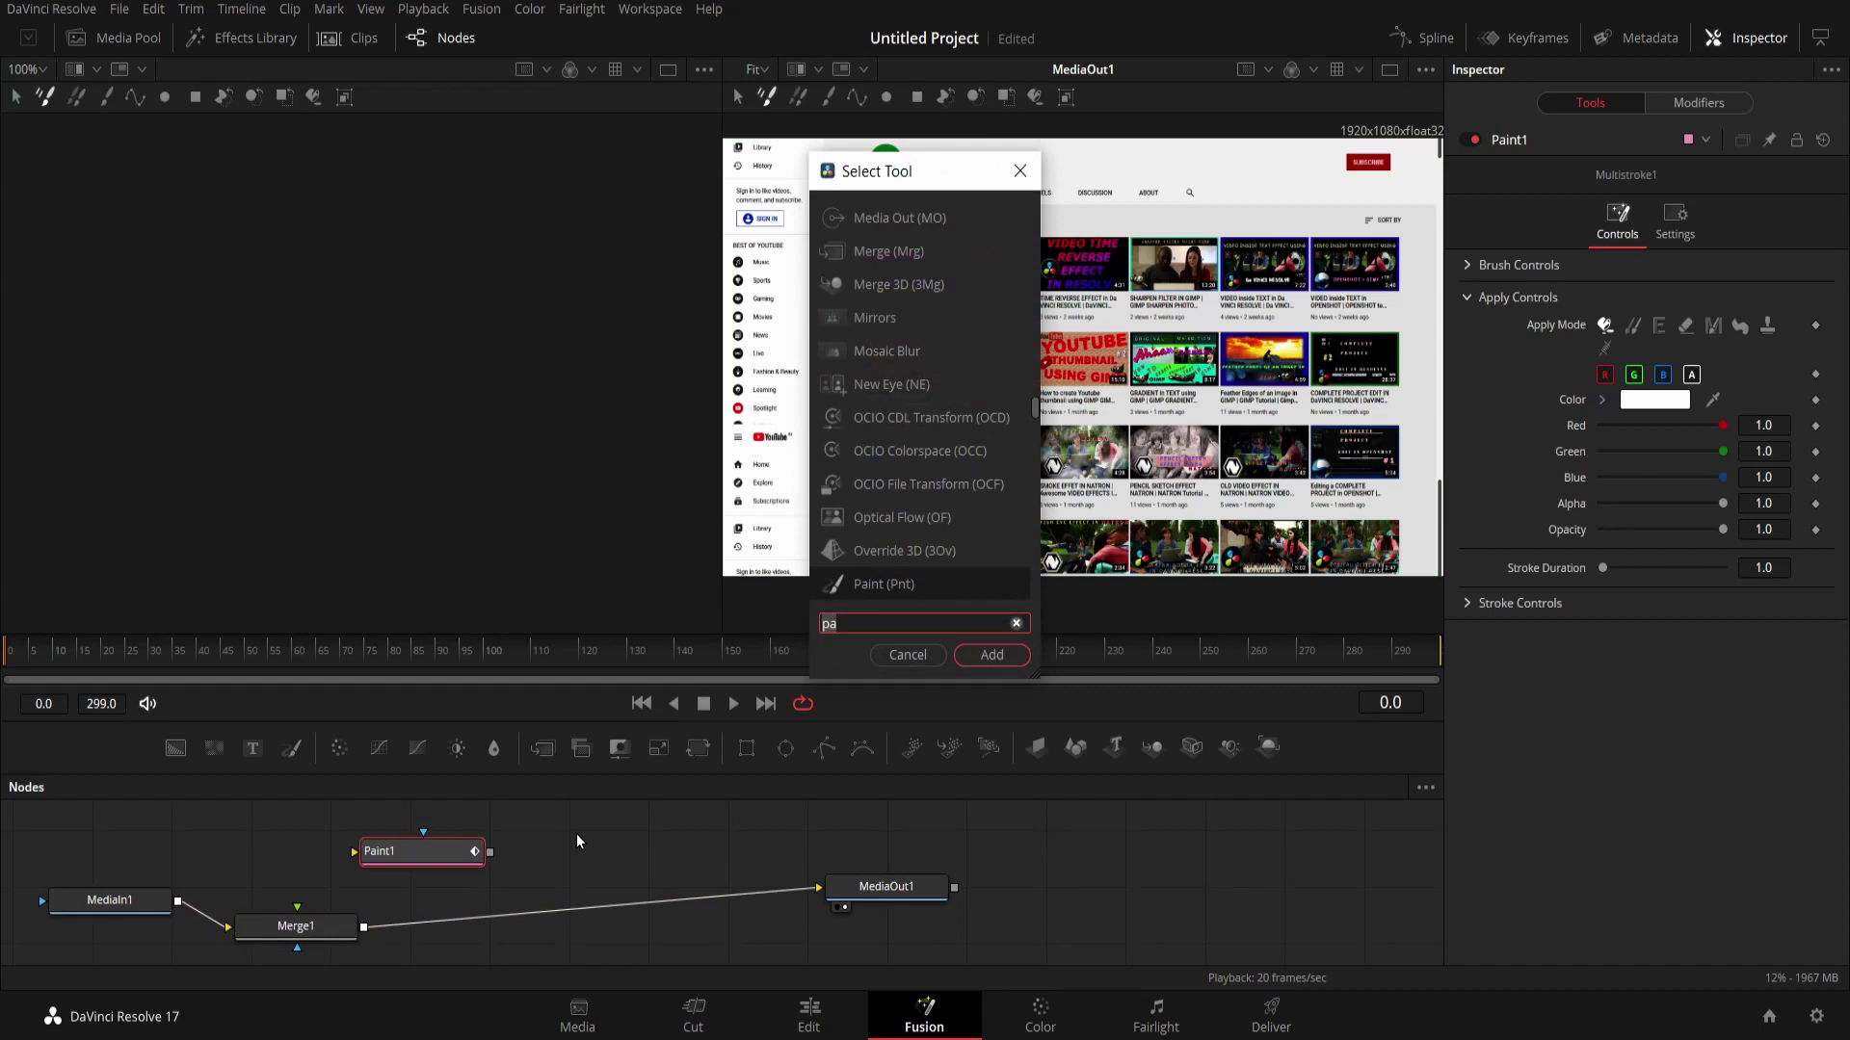
{"action": "left_click", "coordinate": [912, 656]}
Add a Background node with its alpha at 0.0 and connect its output to Paint1's input.
{"action": "mouse_move", "coordinate": [176, 755]}
{"action": "left_mouse_down"}
{"action": "mouse_move", "coordinate": [609, 850]}
{"action": "mouse_move", "coordinate": [442, 855]}
{"action": "left_mouse_up"}
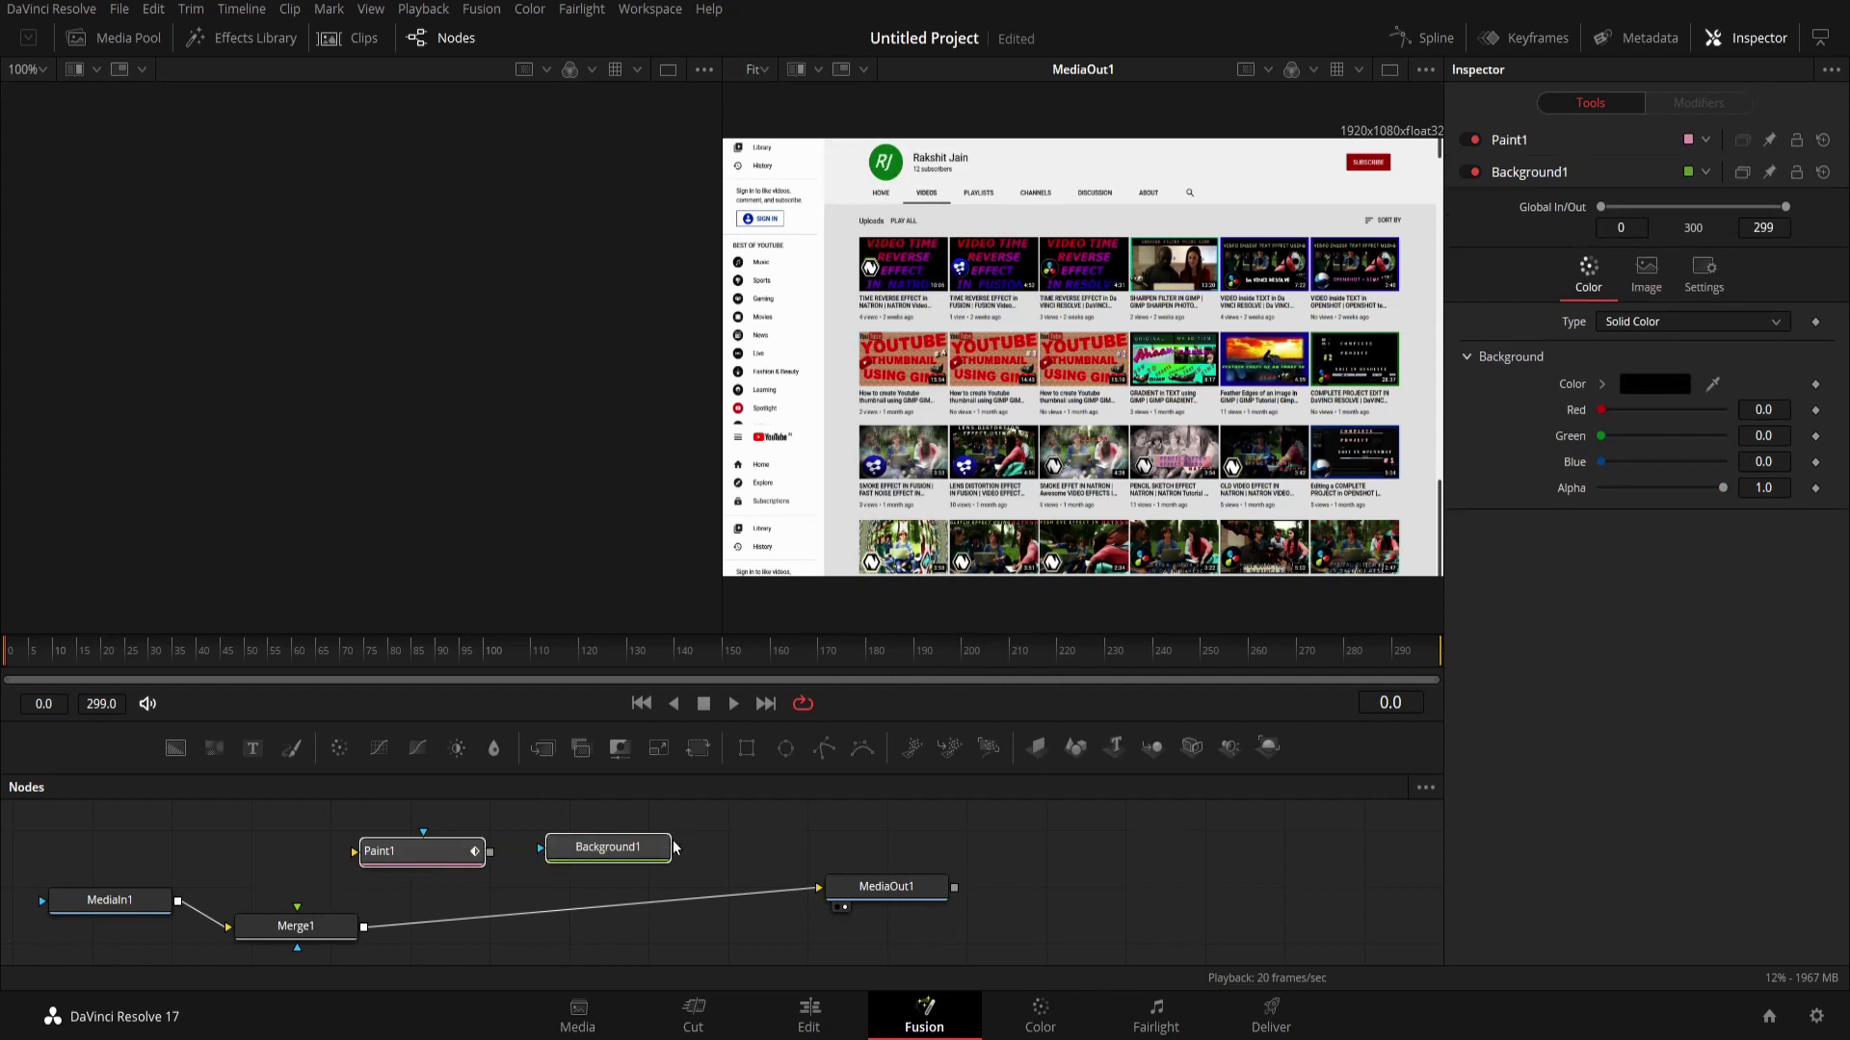
{"action": "left_click_drag", "start_coordinate": [676, 848], "coordinate": [443, 855]}
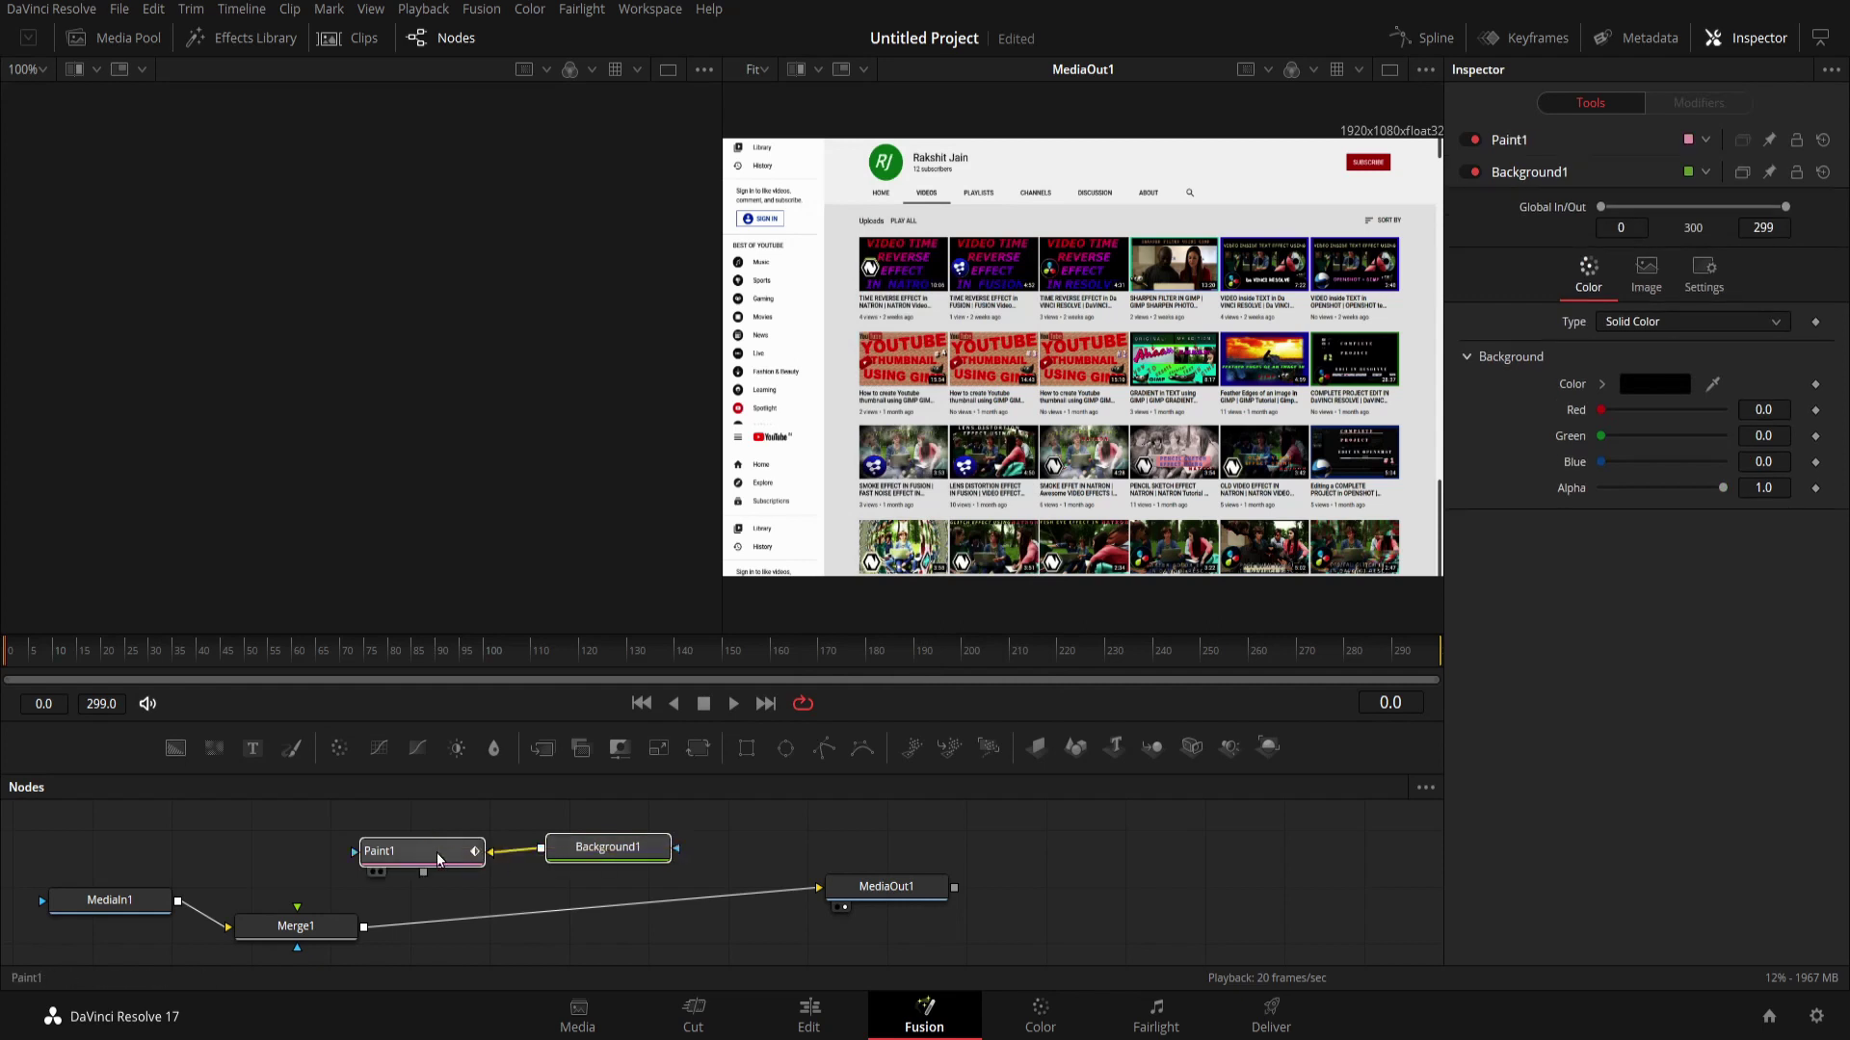
{"action": "left_click", "coordinate": [568, 852]}
{"action": "left_click_drag", "start_coordinate": [1724, 489], "coordinate": [1465, 494]}
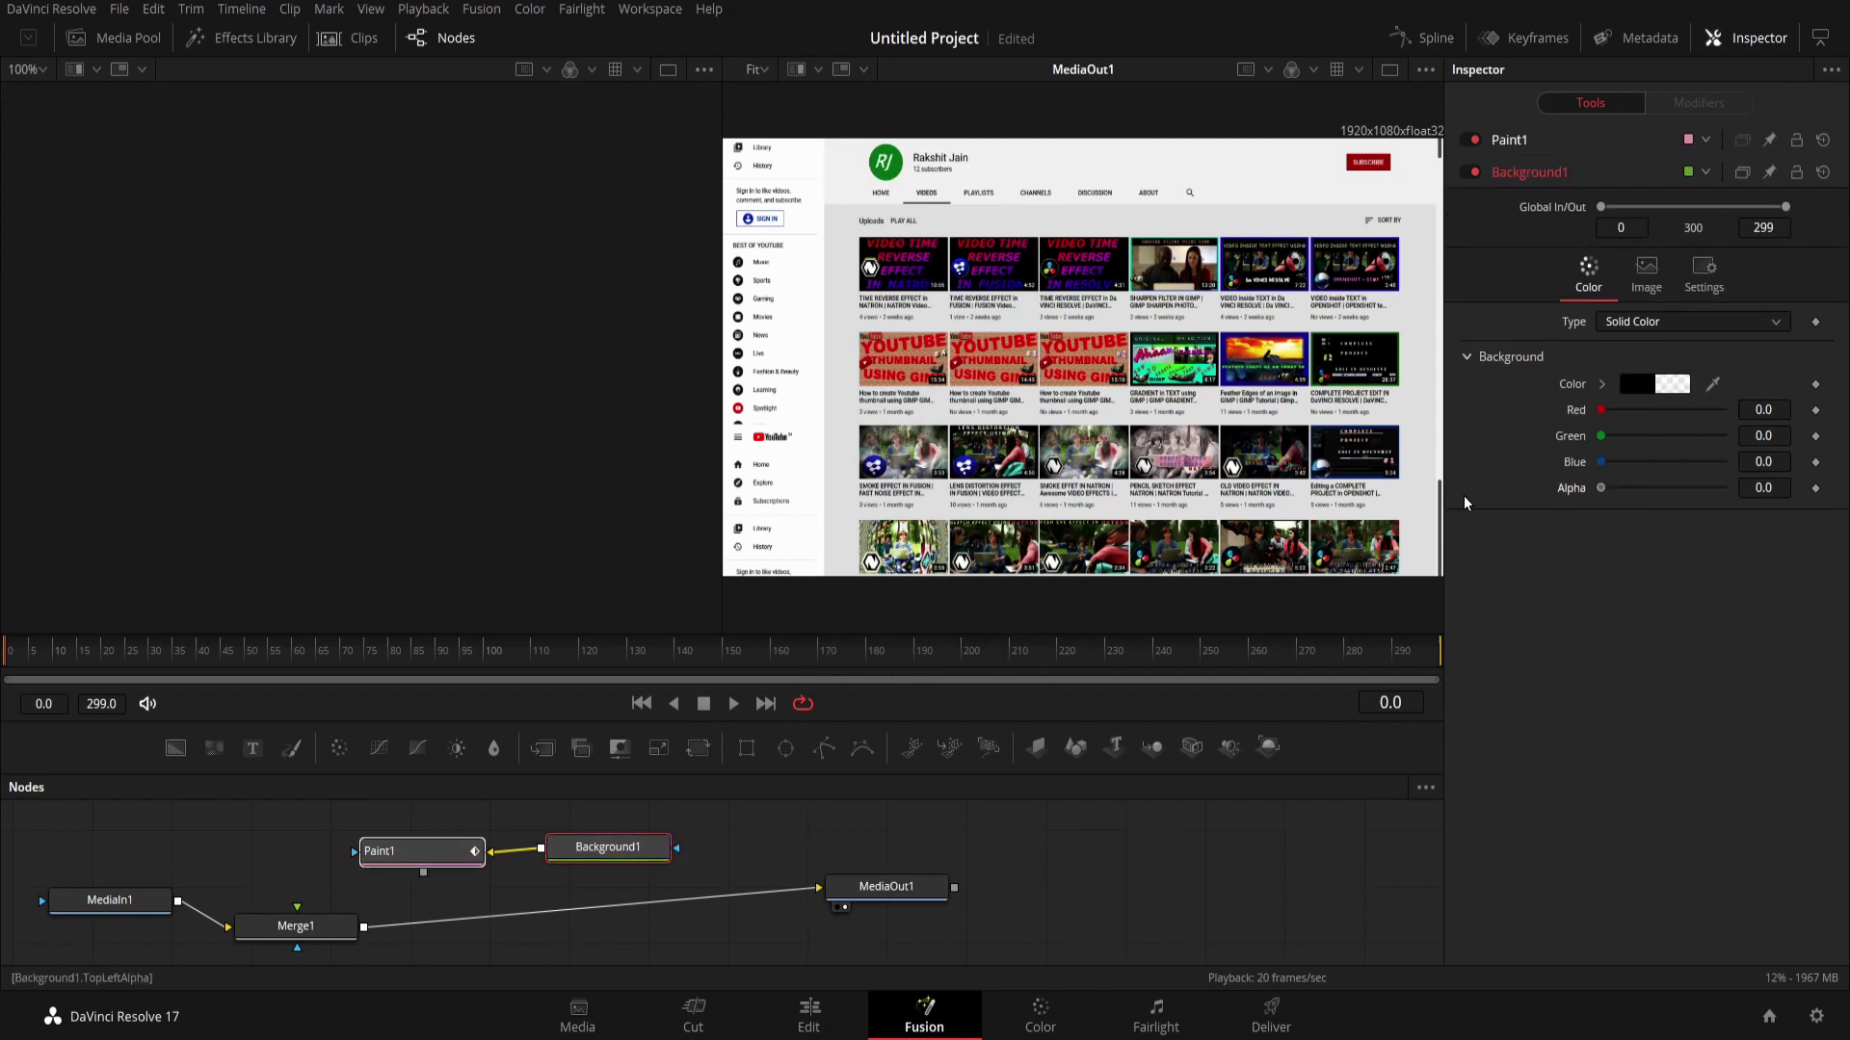
Connect Paint1's output to Merge1's foreground input.
{"action": "left_click", "coordinate": [435, 854]}
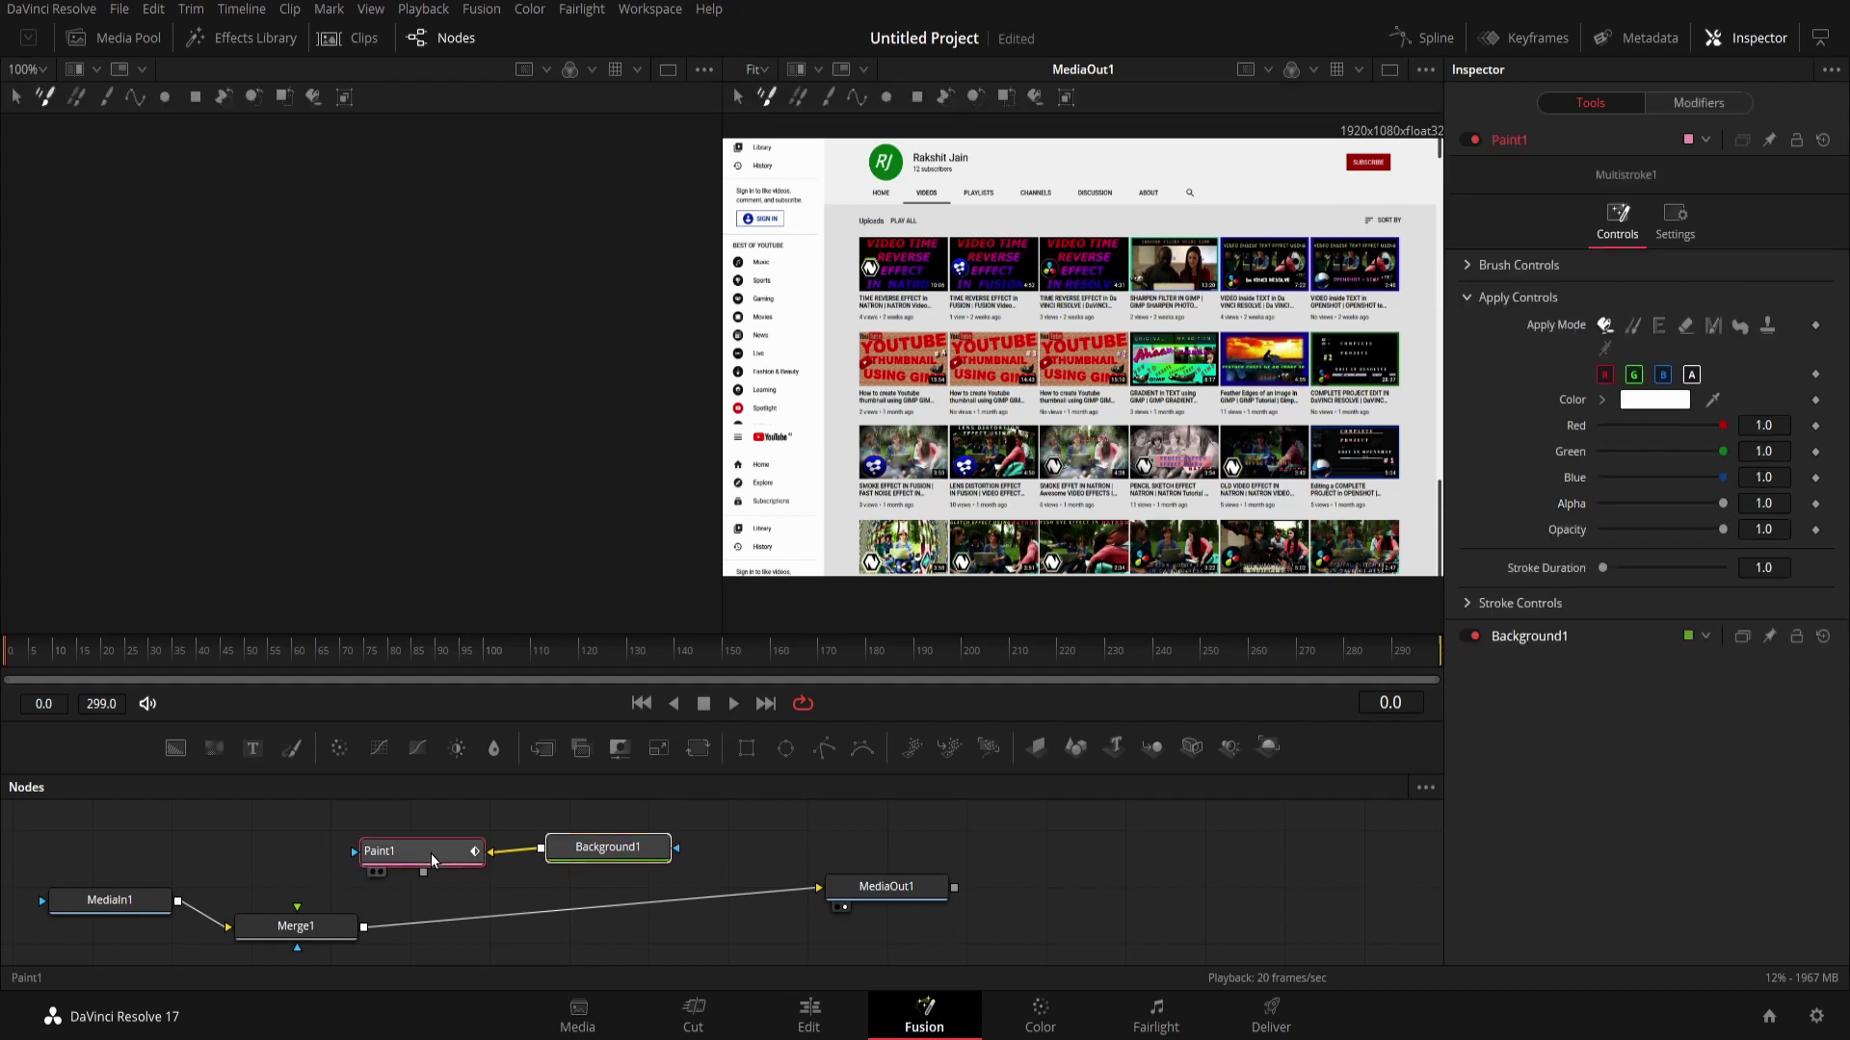
{"action": "mouse_move", "coordinate": [423, 871]}
{"action": "left_mouse_down"}
{"action": "mouse_move", "coordinate": [323, 928]}
{"action": "mouse_move", "coordinate": [318, 907]}
{"action": "left_mouse_up"}
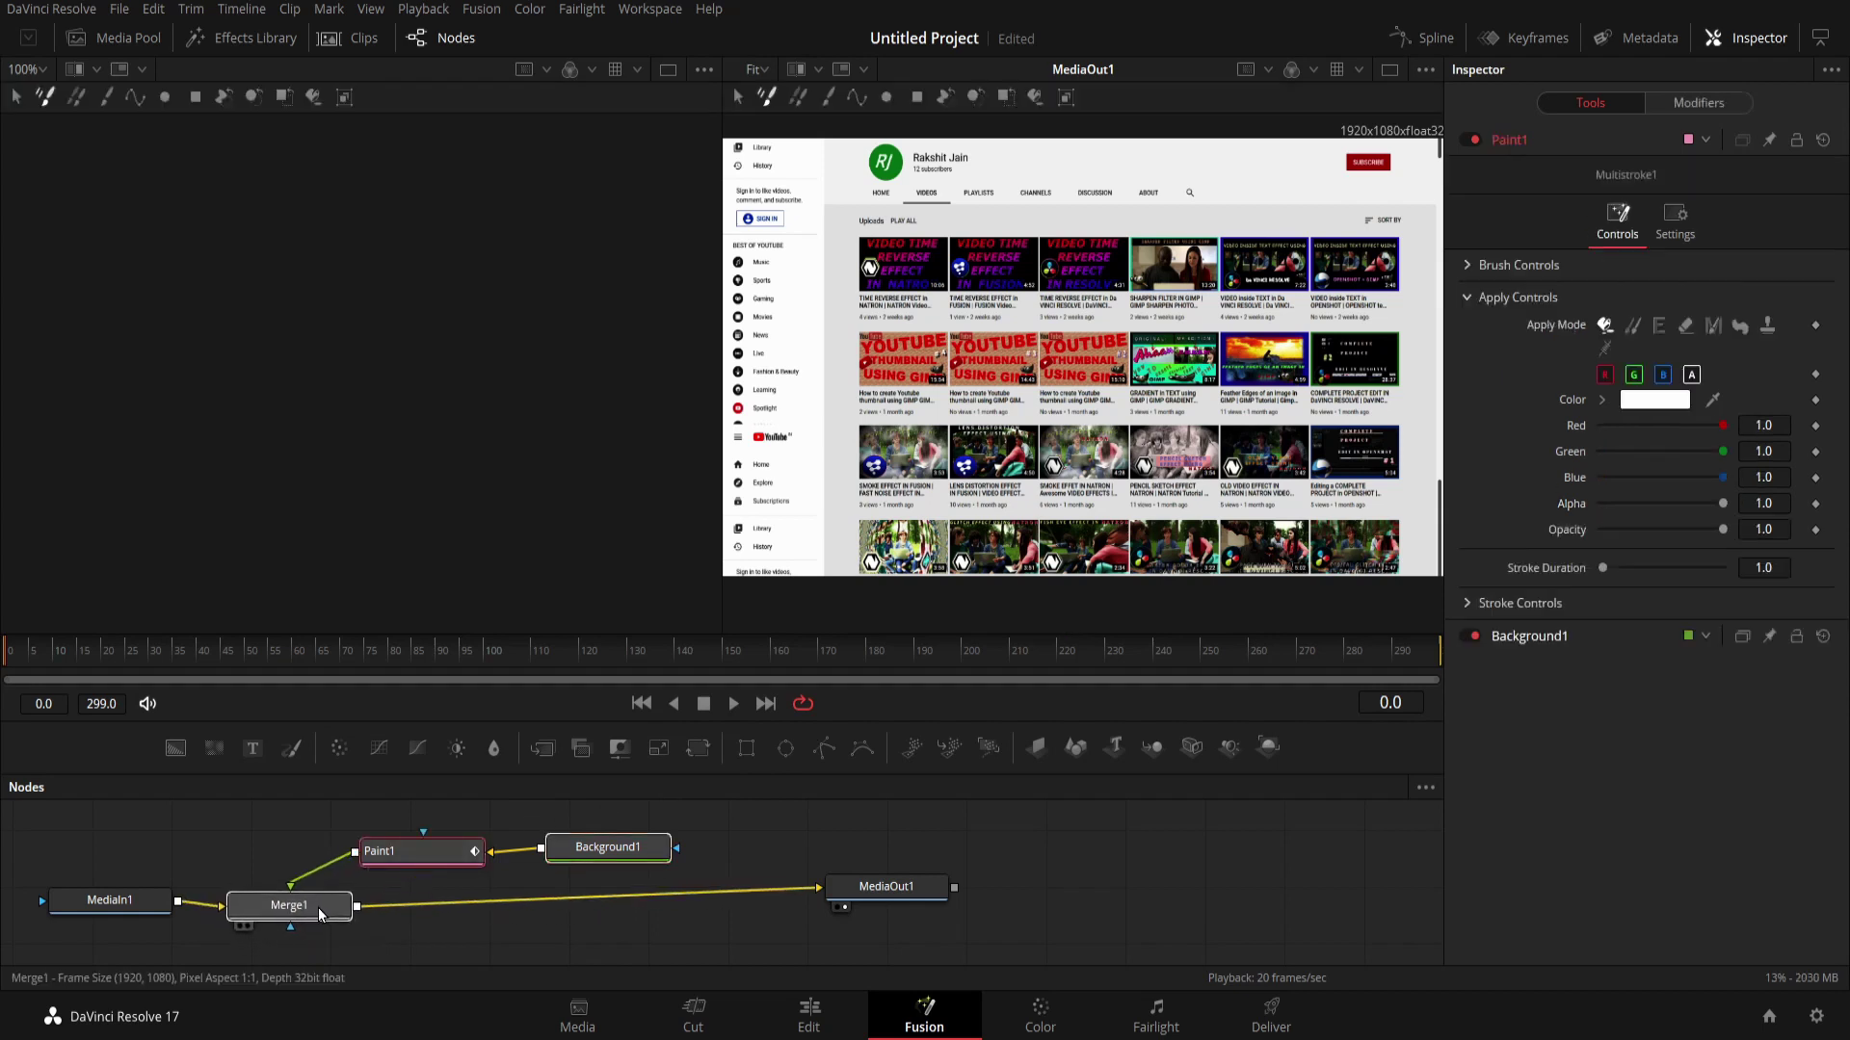
Draw a yellow (#ffff00) rectangle in Paint1 over the channel avatar and name at the top of the web page image.
{"action": "left_click", "coordinate": [408, 863]}
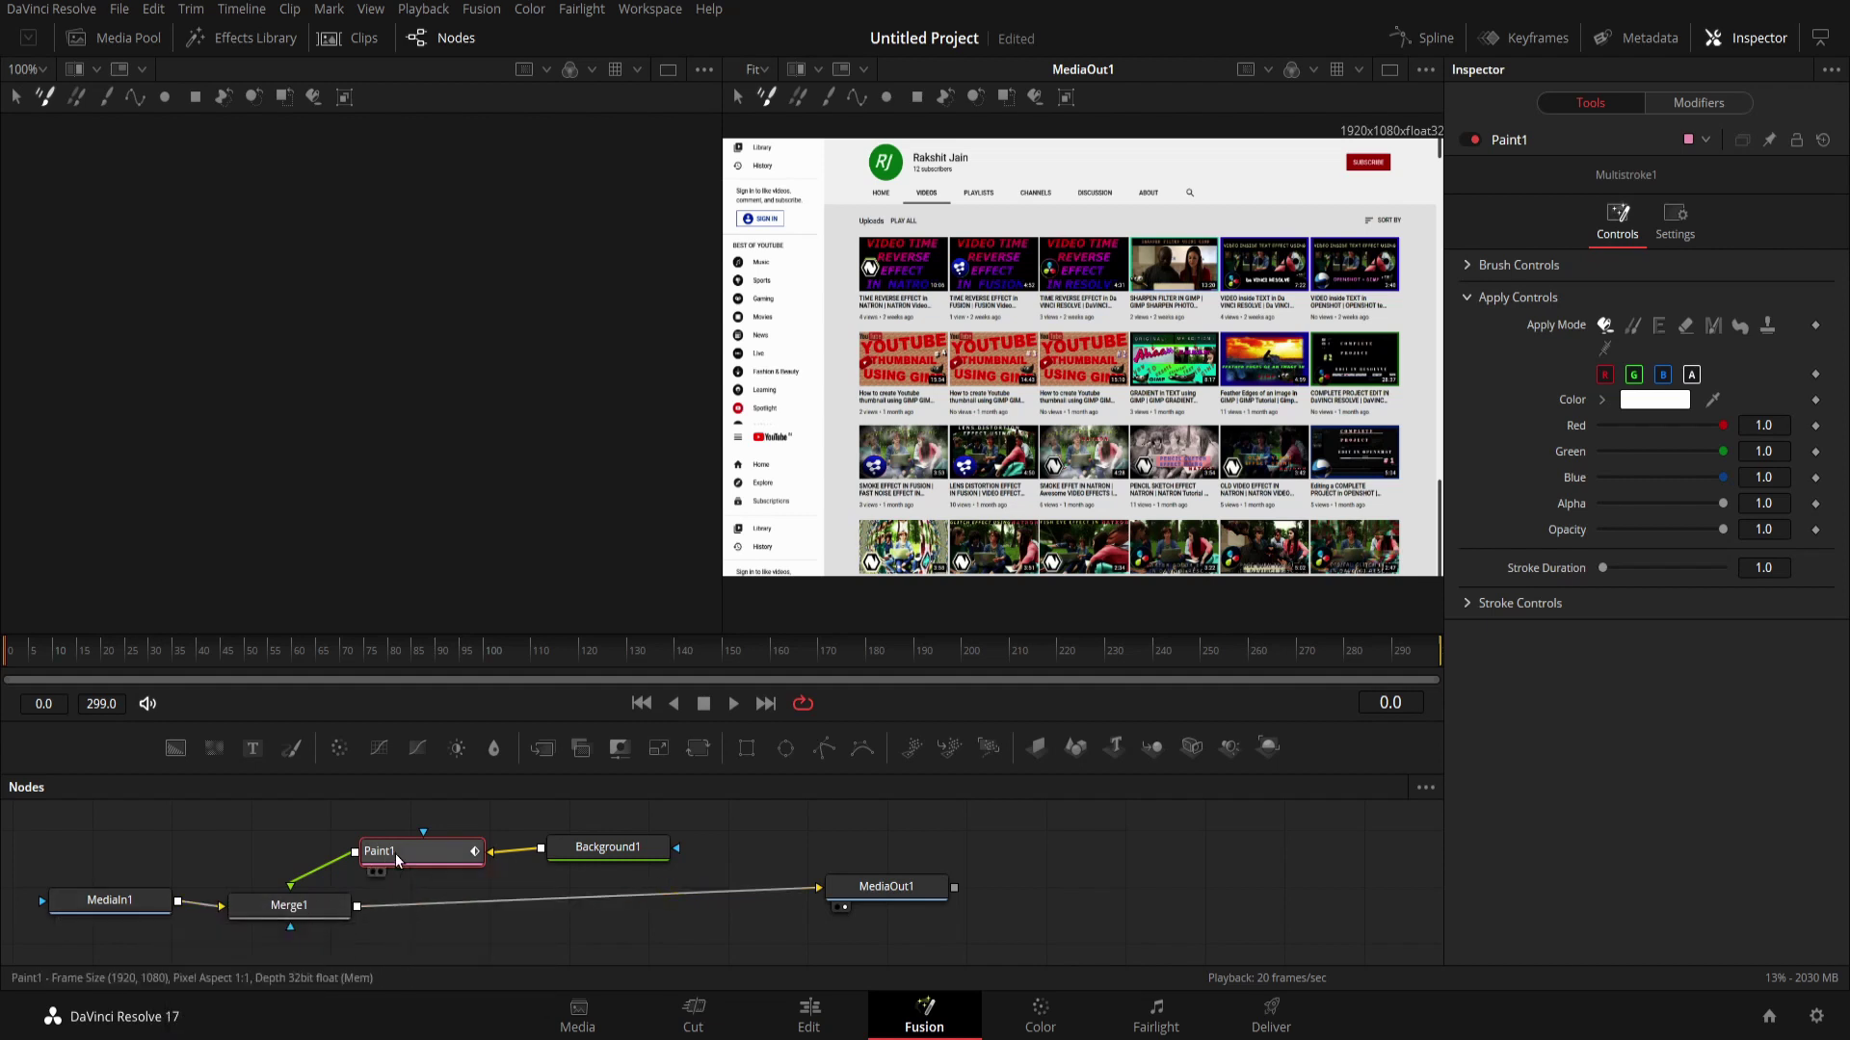
{"action": "left_click", "coordinate": [917, 96]}
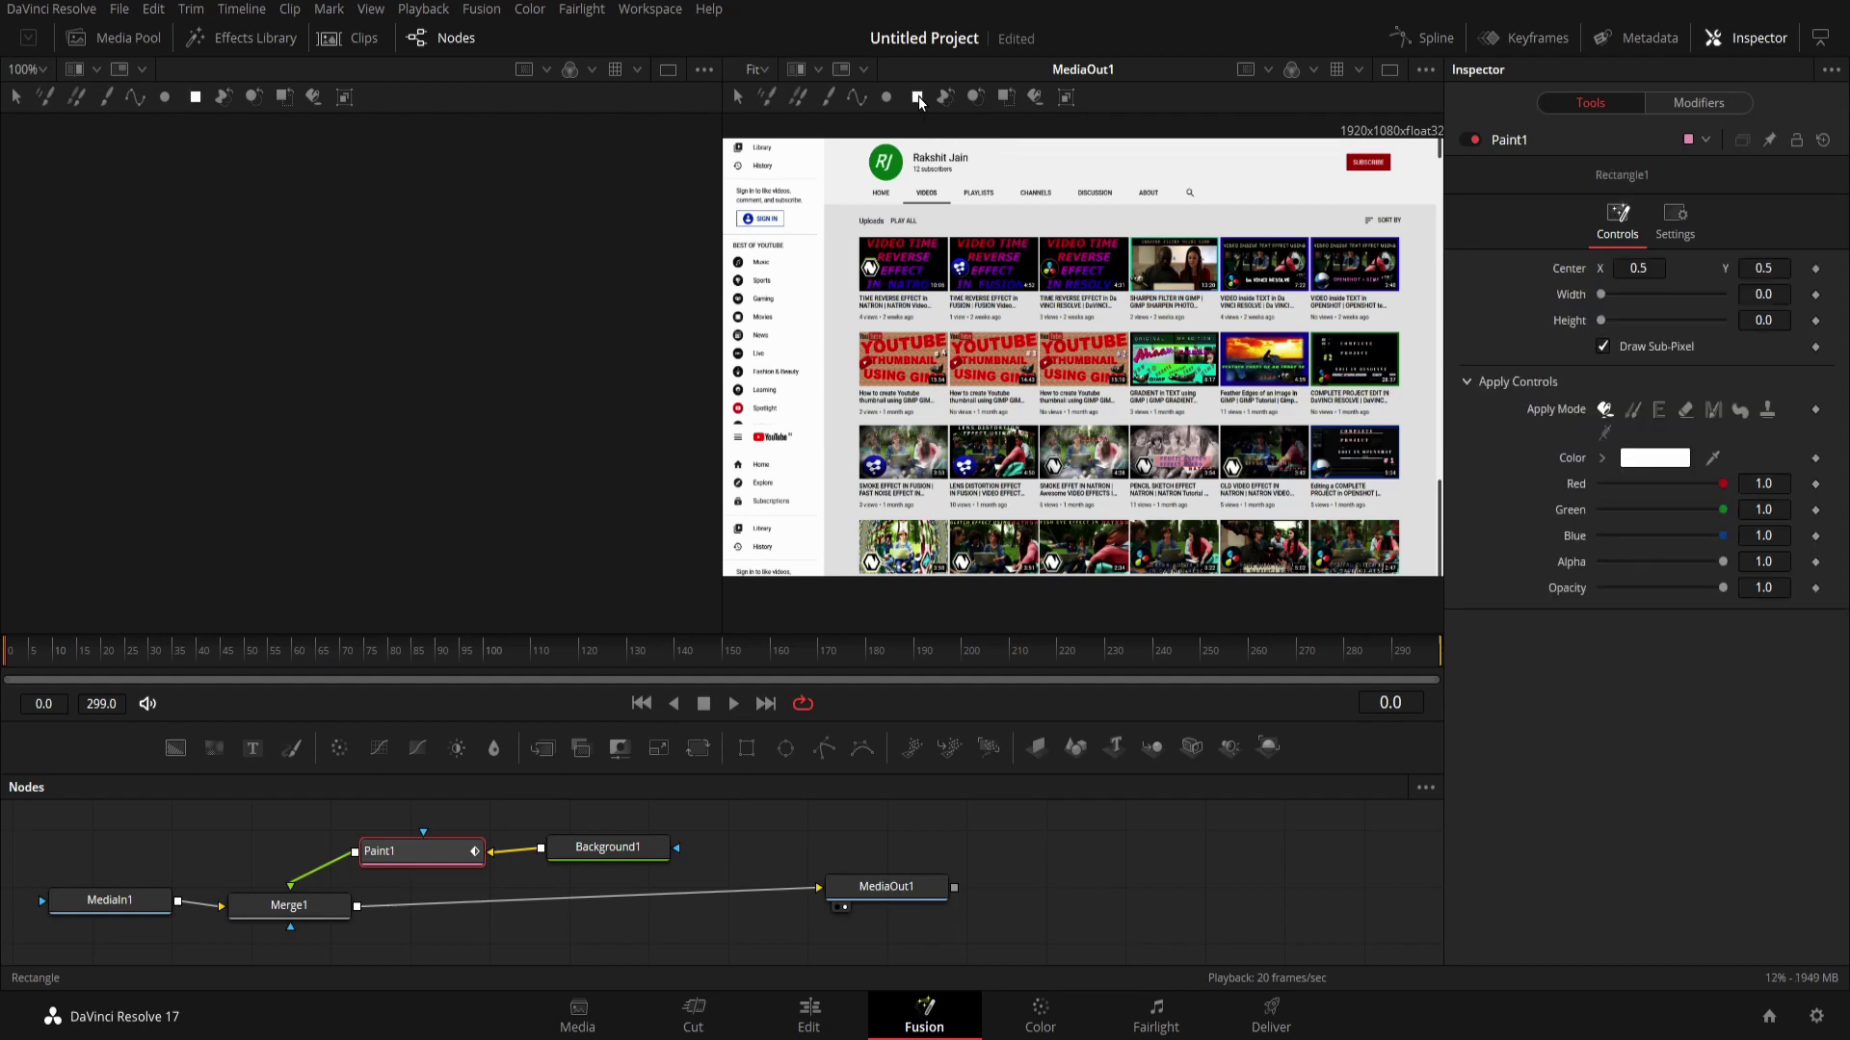
{"action": "left_click", "coordinate": [1654, 458]}
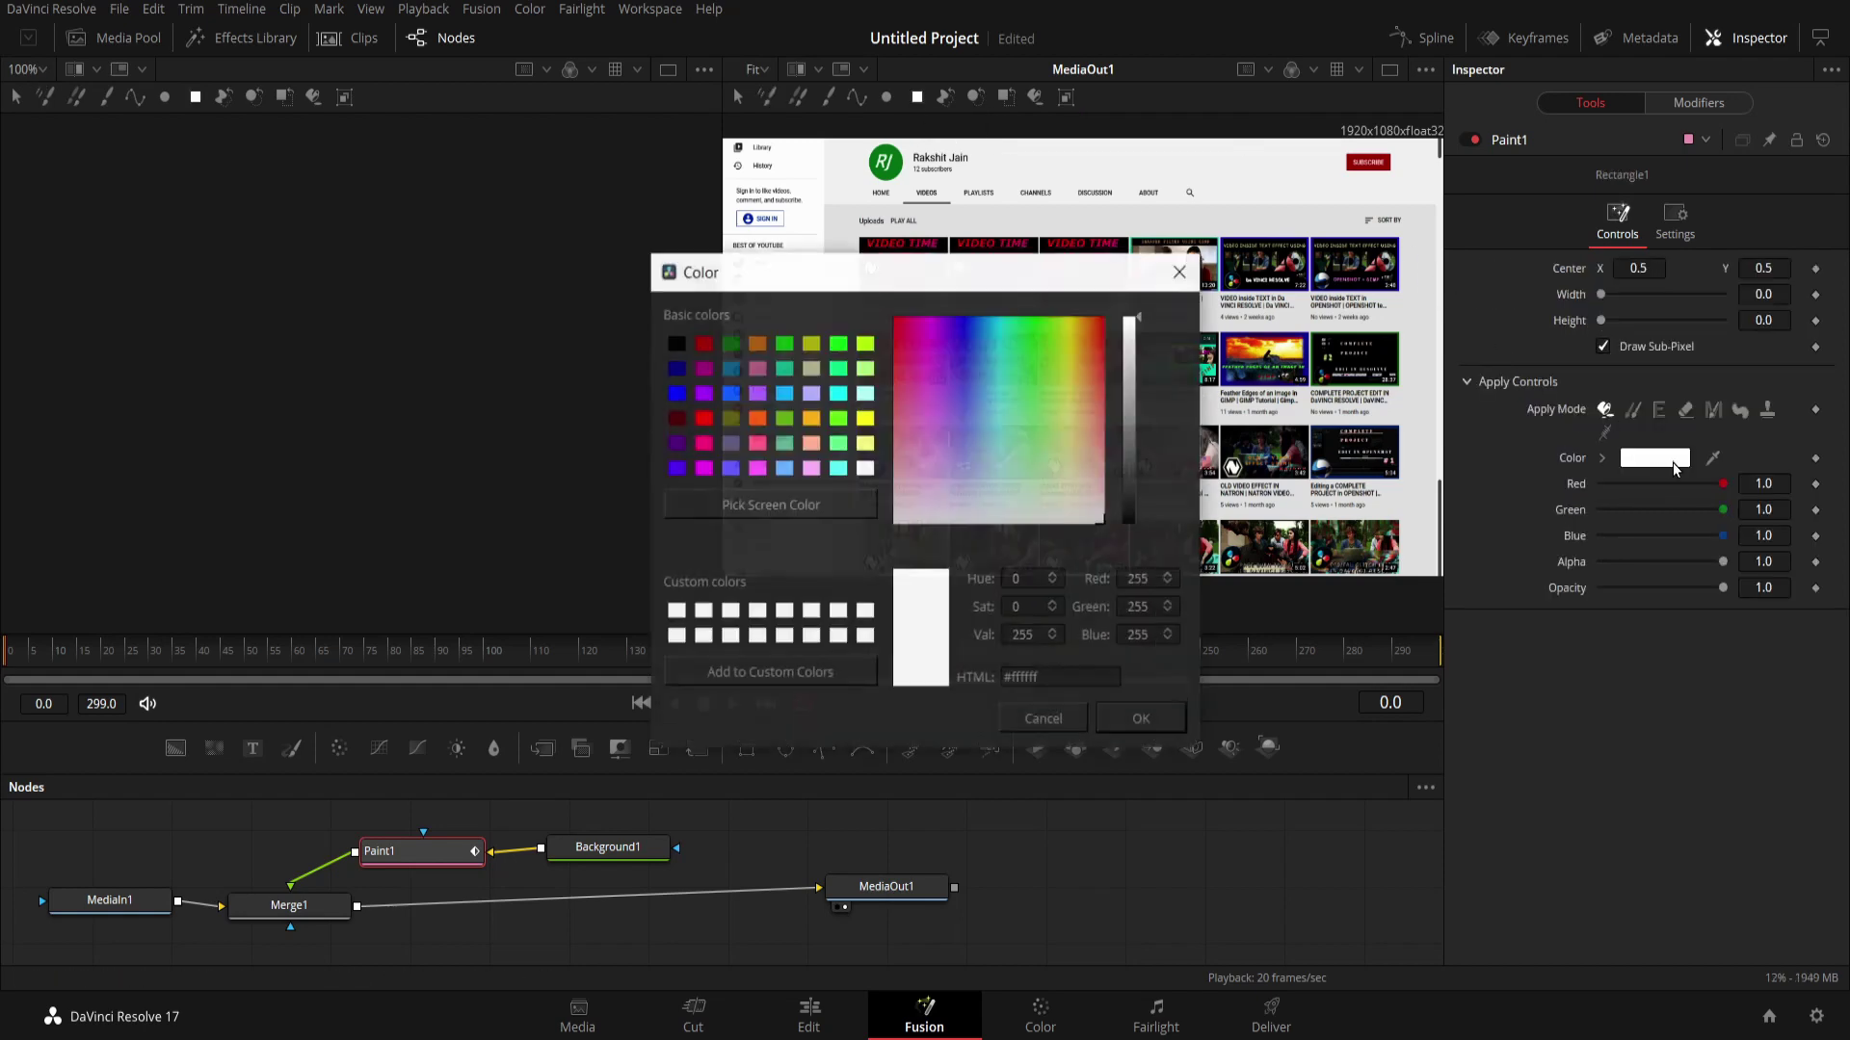
{"action": "left_click", "coordinate": [864, 418]}
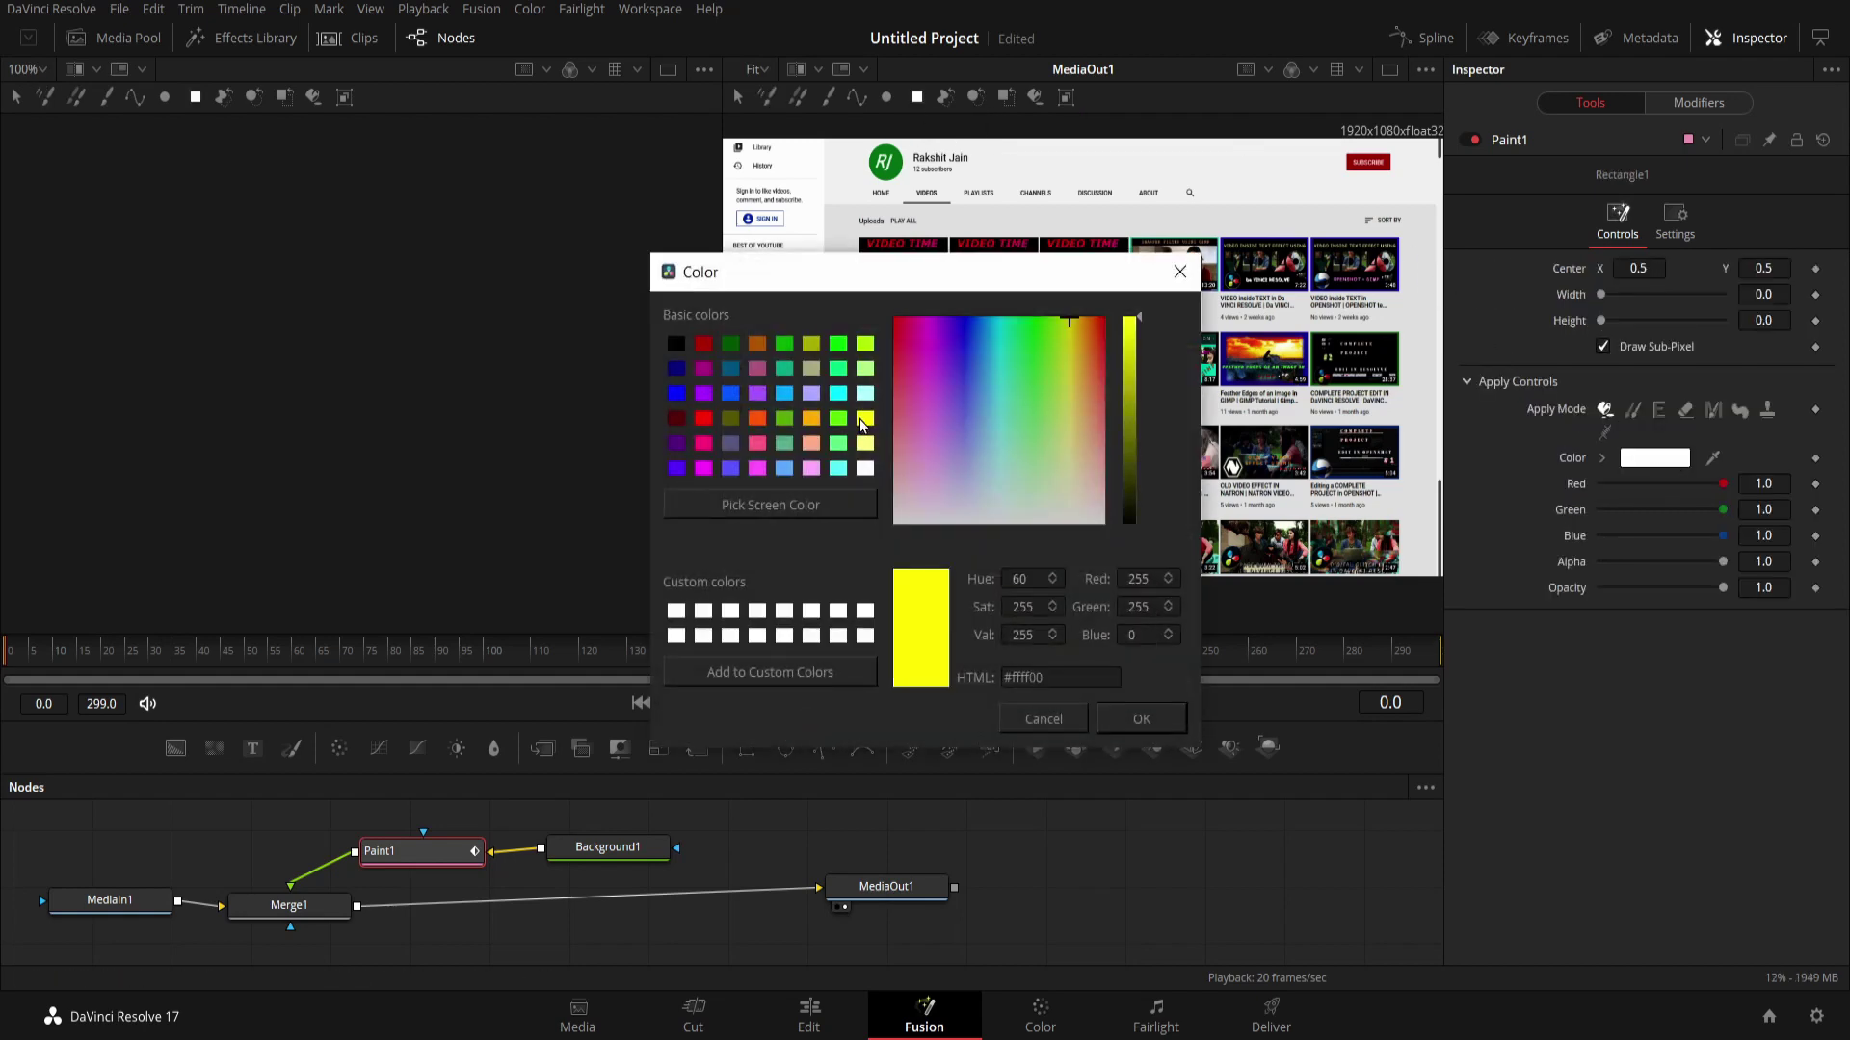
{"action": "left_click", "coordinate": [1141, 725]}
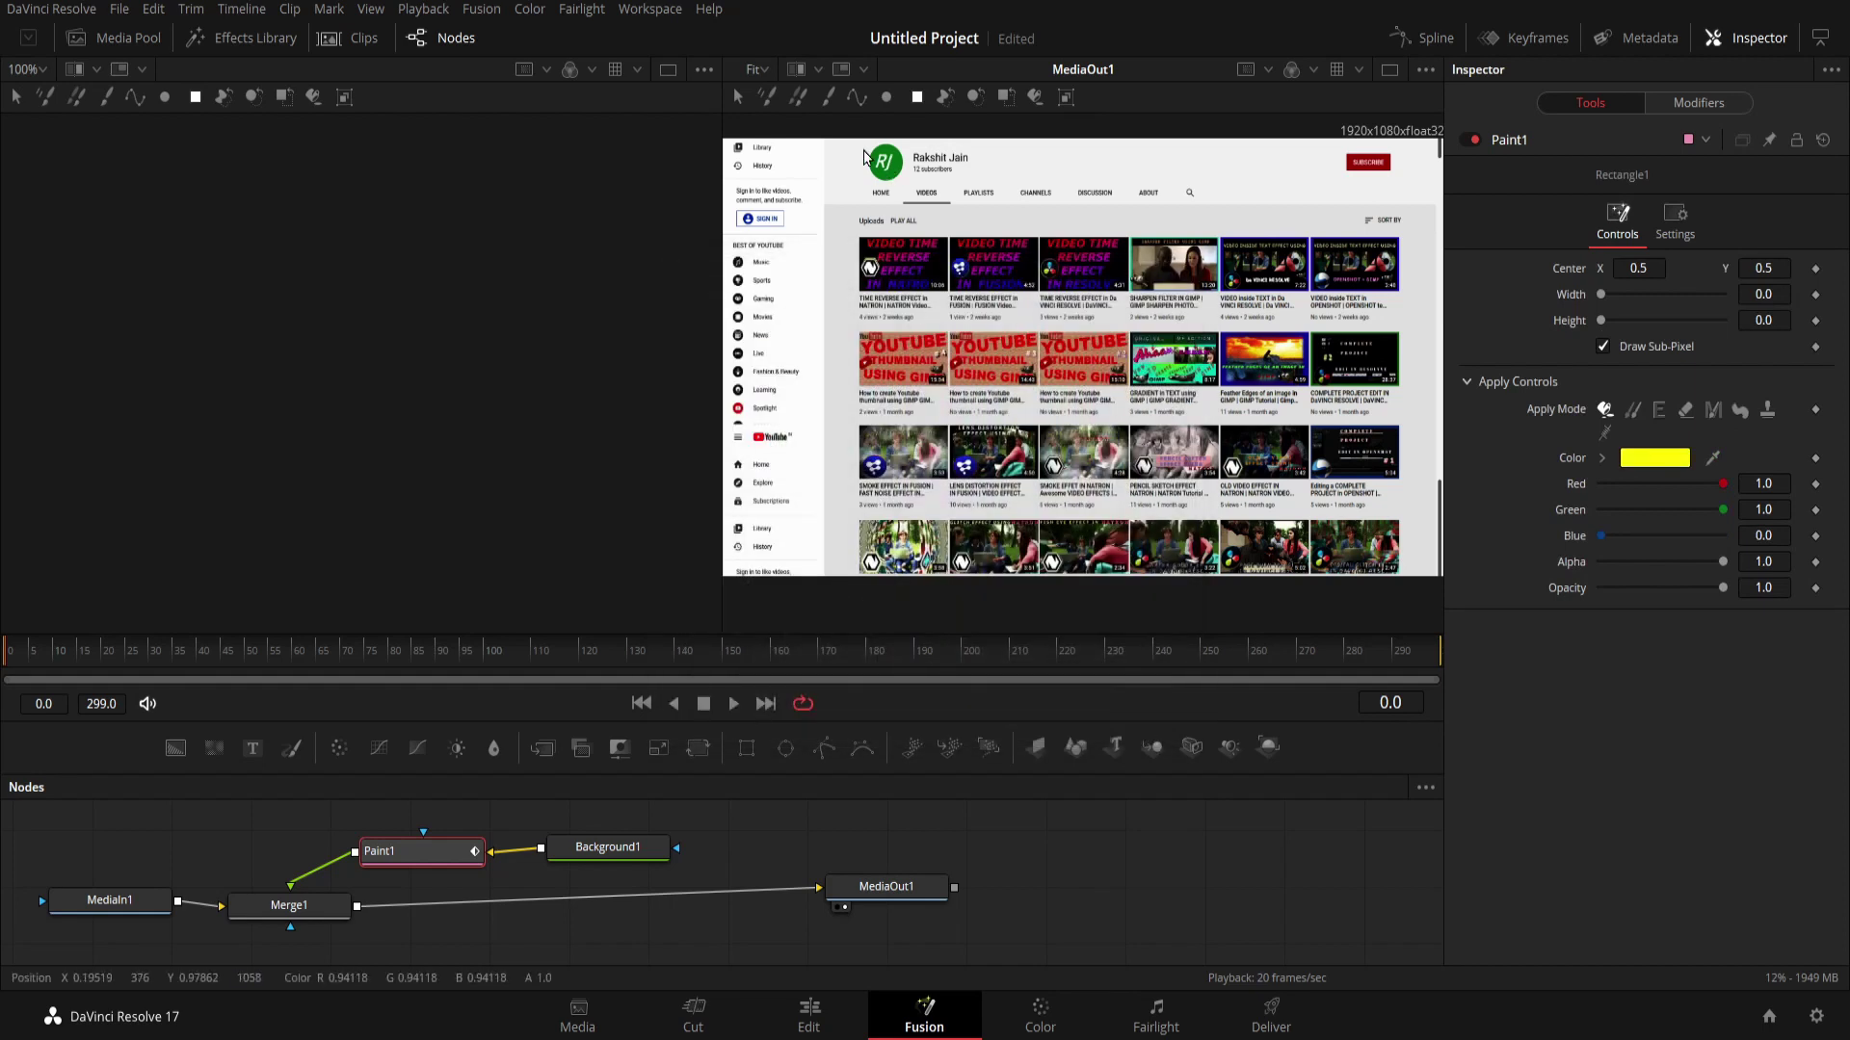
{"action": "left_click_drag", "start_coordinate": [860, 146], "coordinate": [982, 189]}
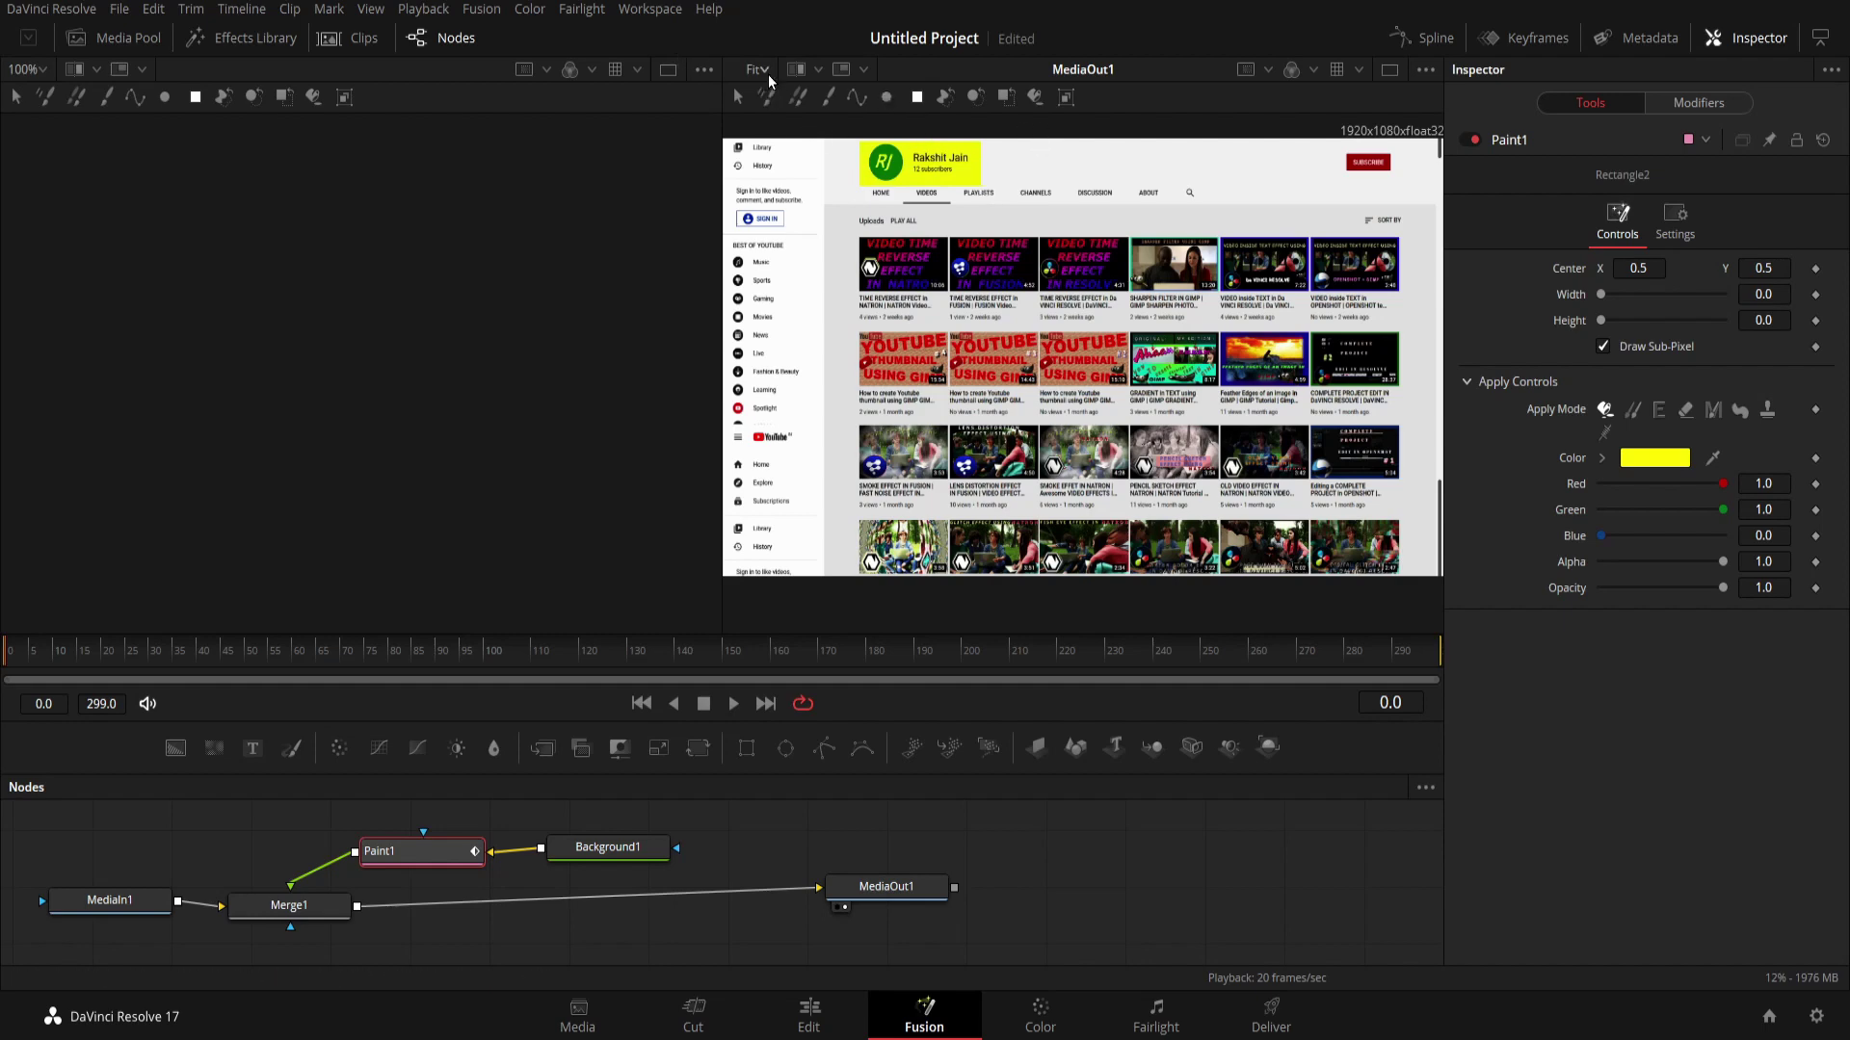
{"action": "scroll", "coordinate": [971, 302], "scroll_direction": "up", "scroll_amount": 2}
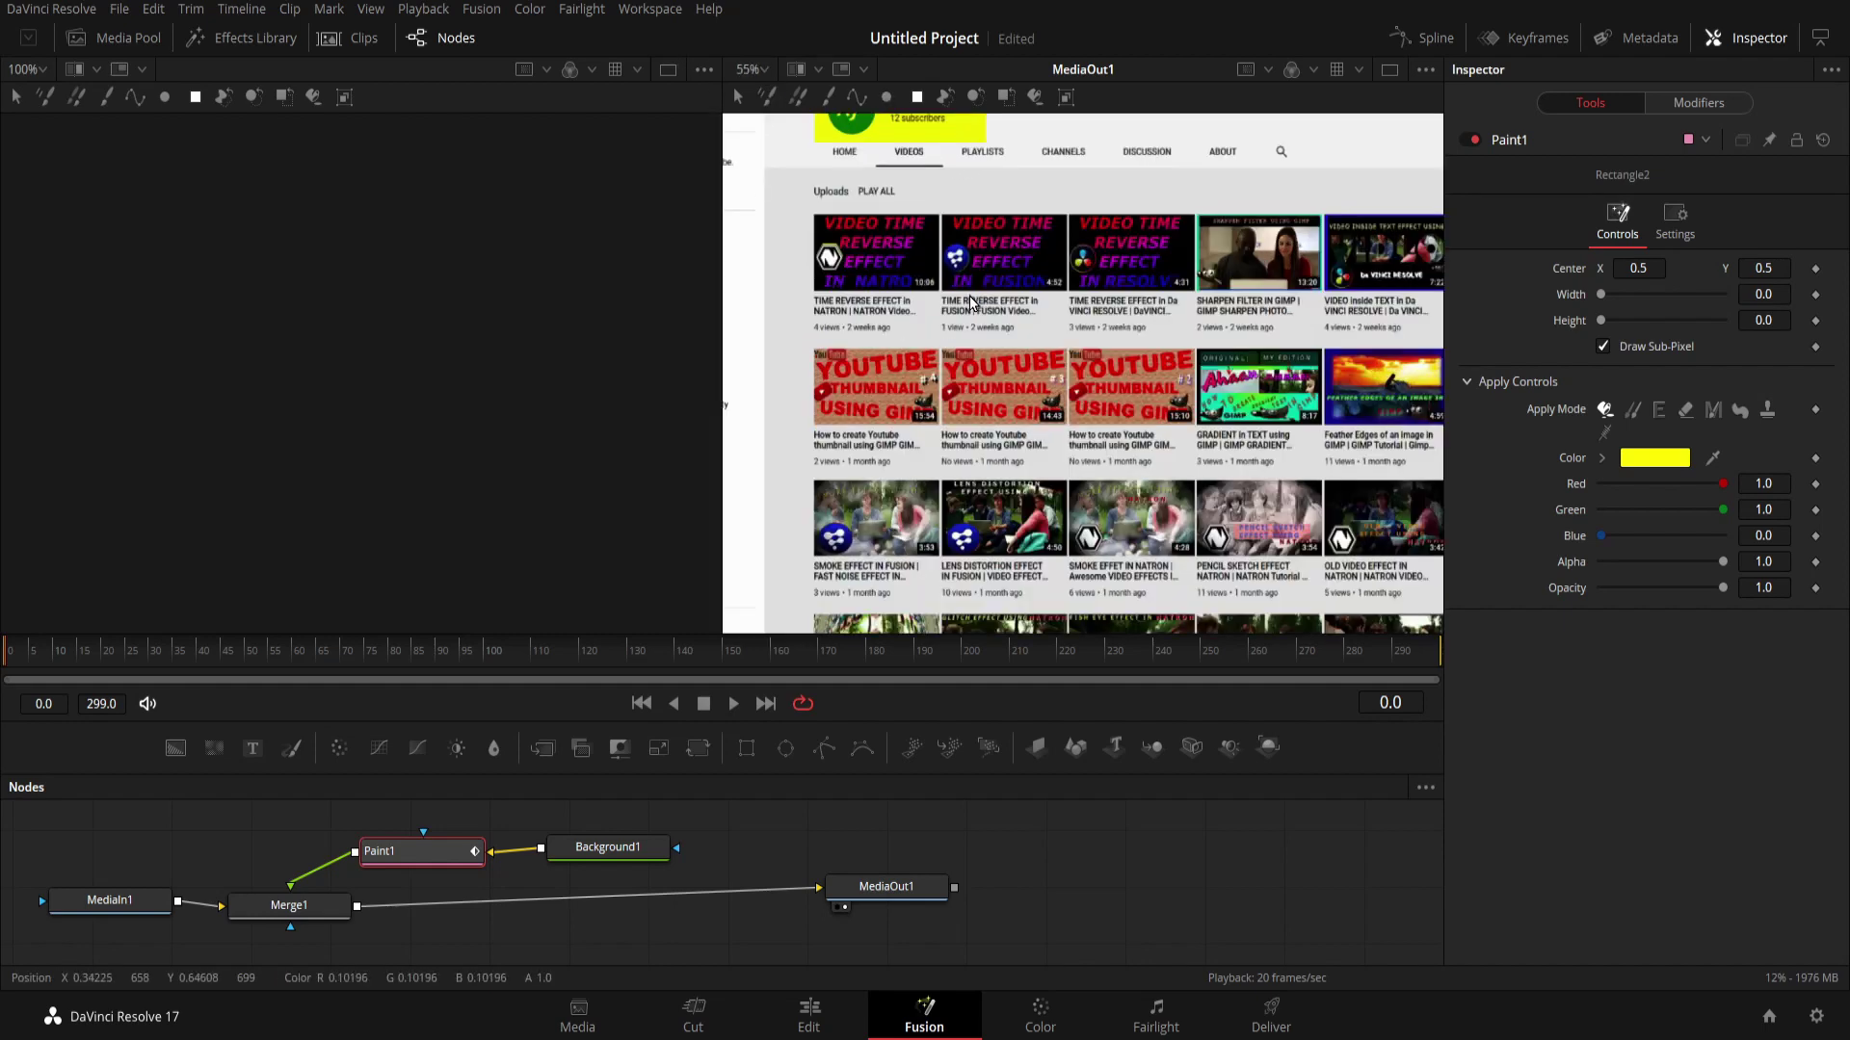
Draw yellow Paint1 rectangles over the second title in row one, the third in row two, and the second in row three.
{"action": "scroll", "coordinate": [971, 302], "scroll_direction": "up", "scroll_amount": 2}
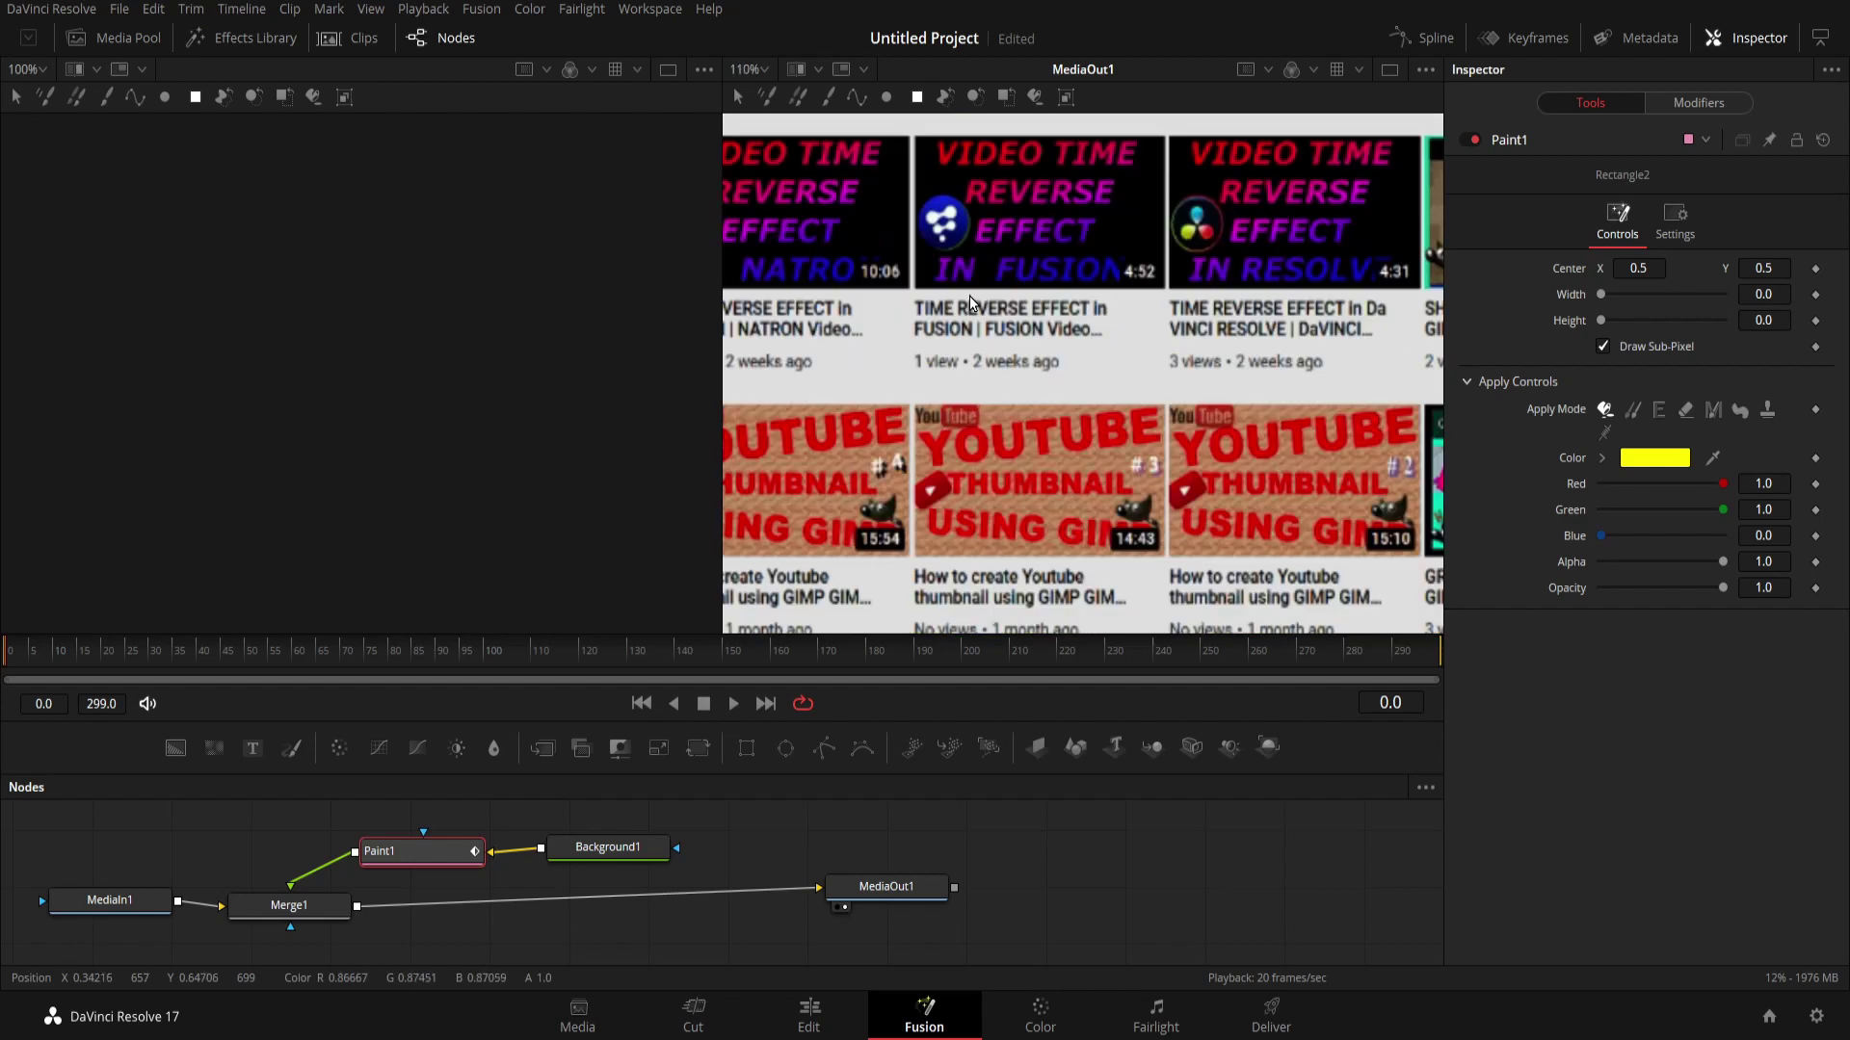
{"action": "scroll", "coordinate": [971, 303], "scroll_direction": "down", "scroll_amount": 2}
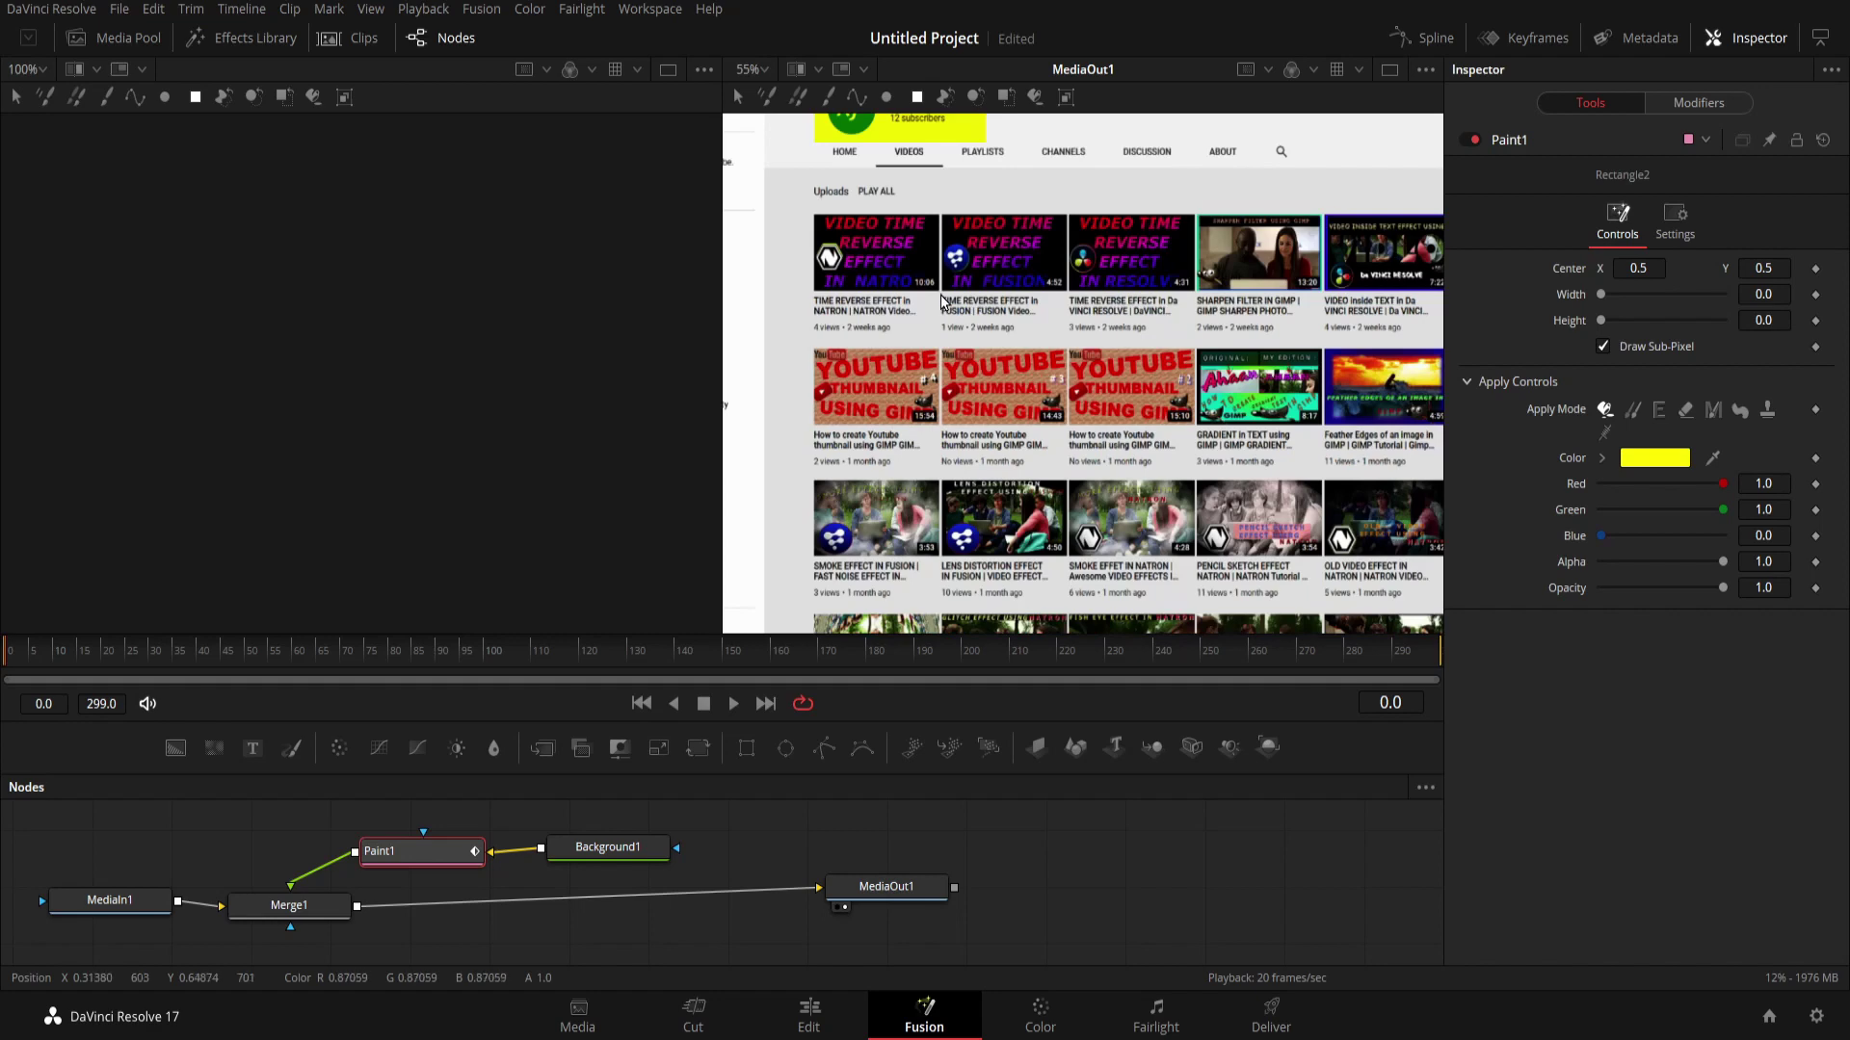
{"action": "left_click_drag", "start_coordinate": [939, 296], "coordinate": [1054, 323]}
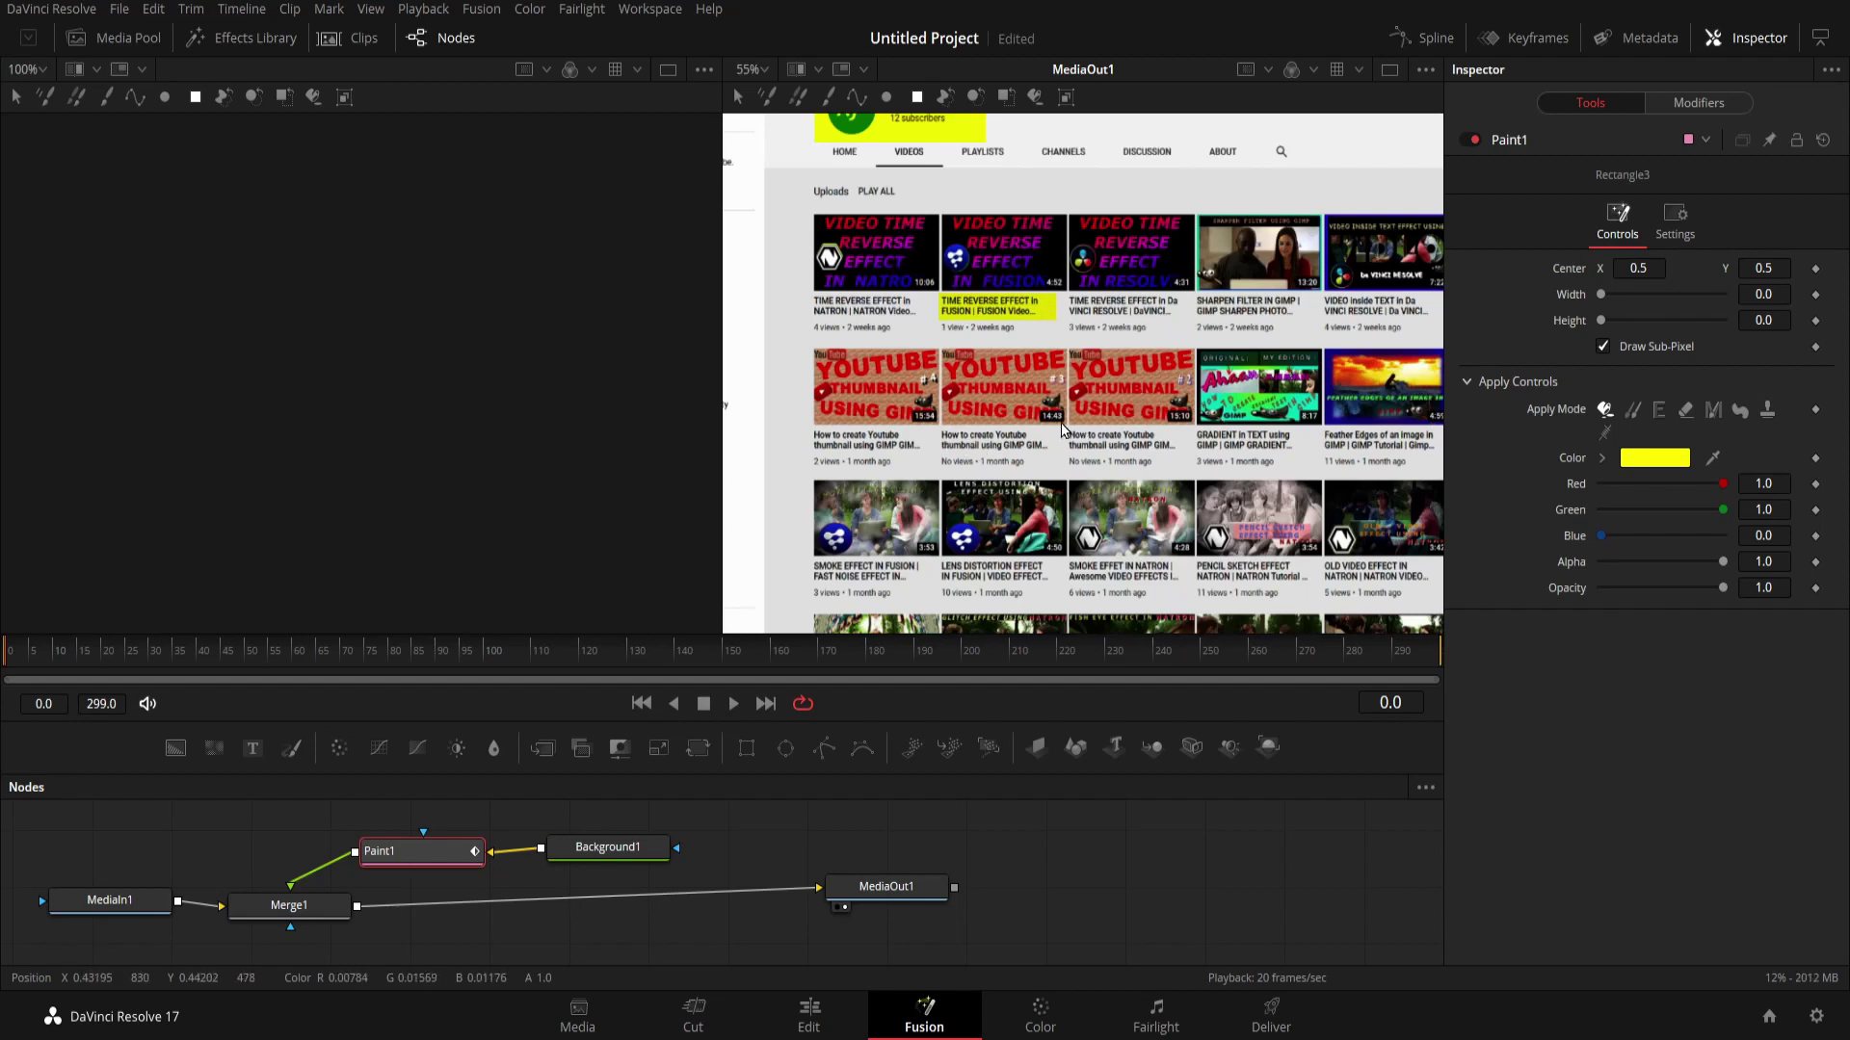
{"action": "left_click_drag", "start_coordinate": [1063, 427], "coordinate": [1195, 464]}
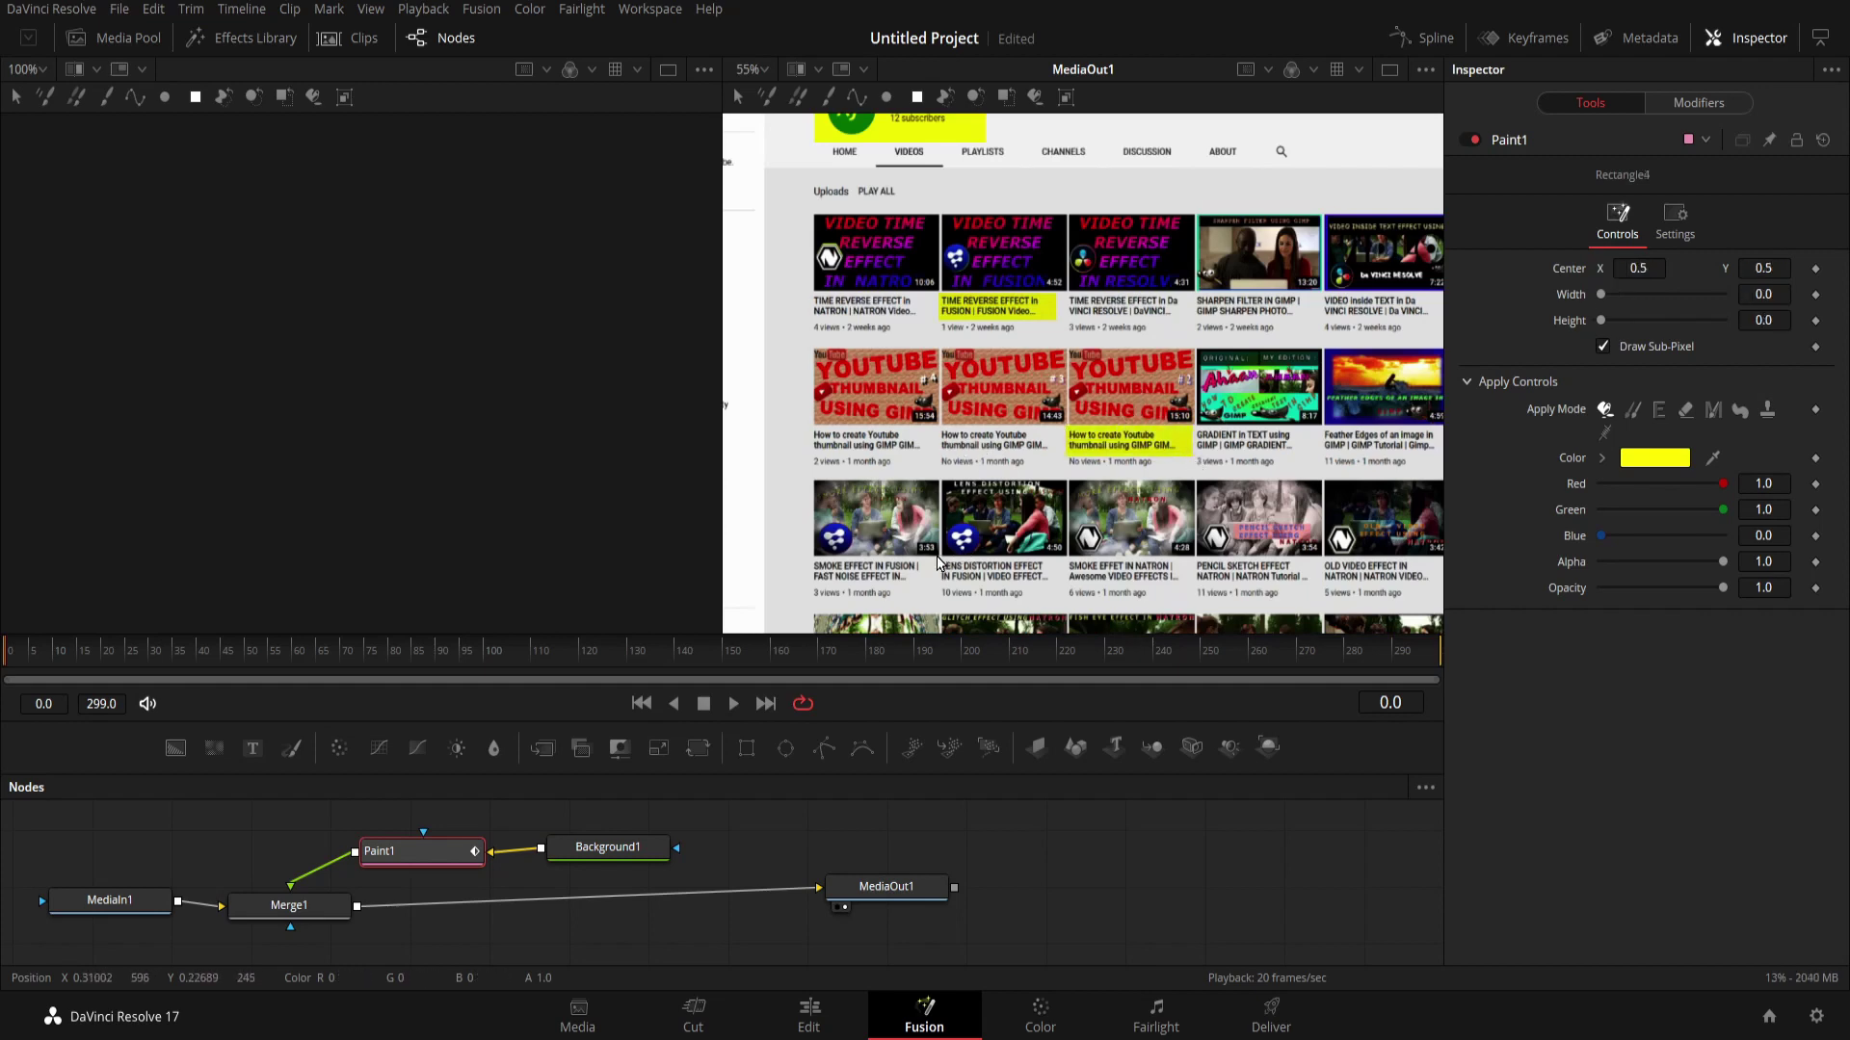
{"action": "left_click_drag", "start_coordinate": [936, 561], "coordinate": [1063, 584]}
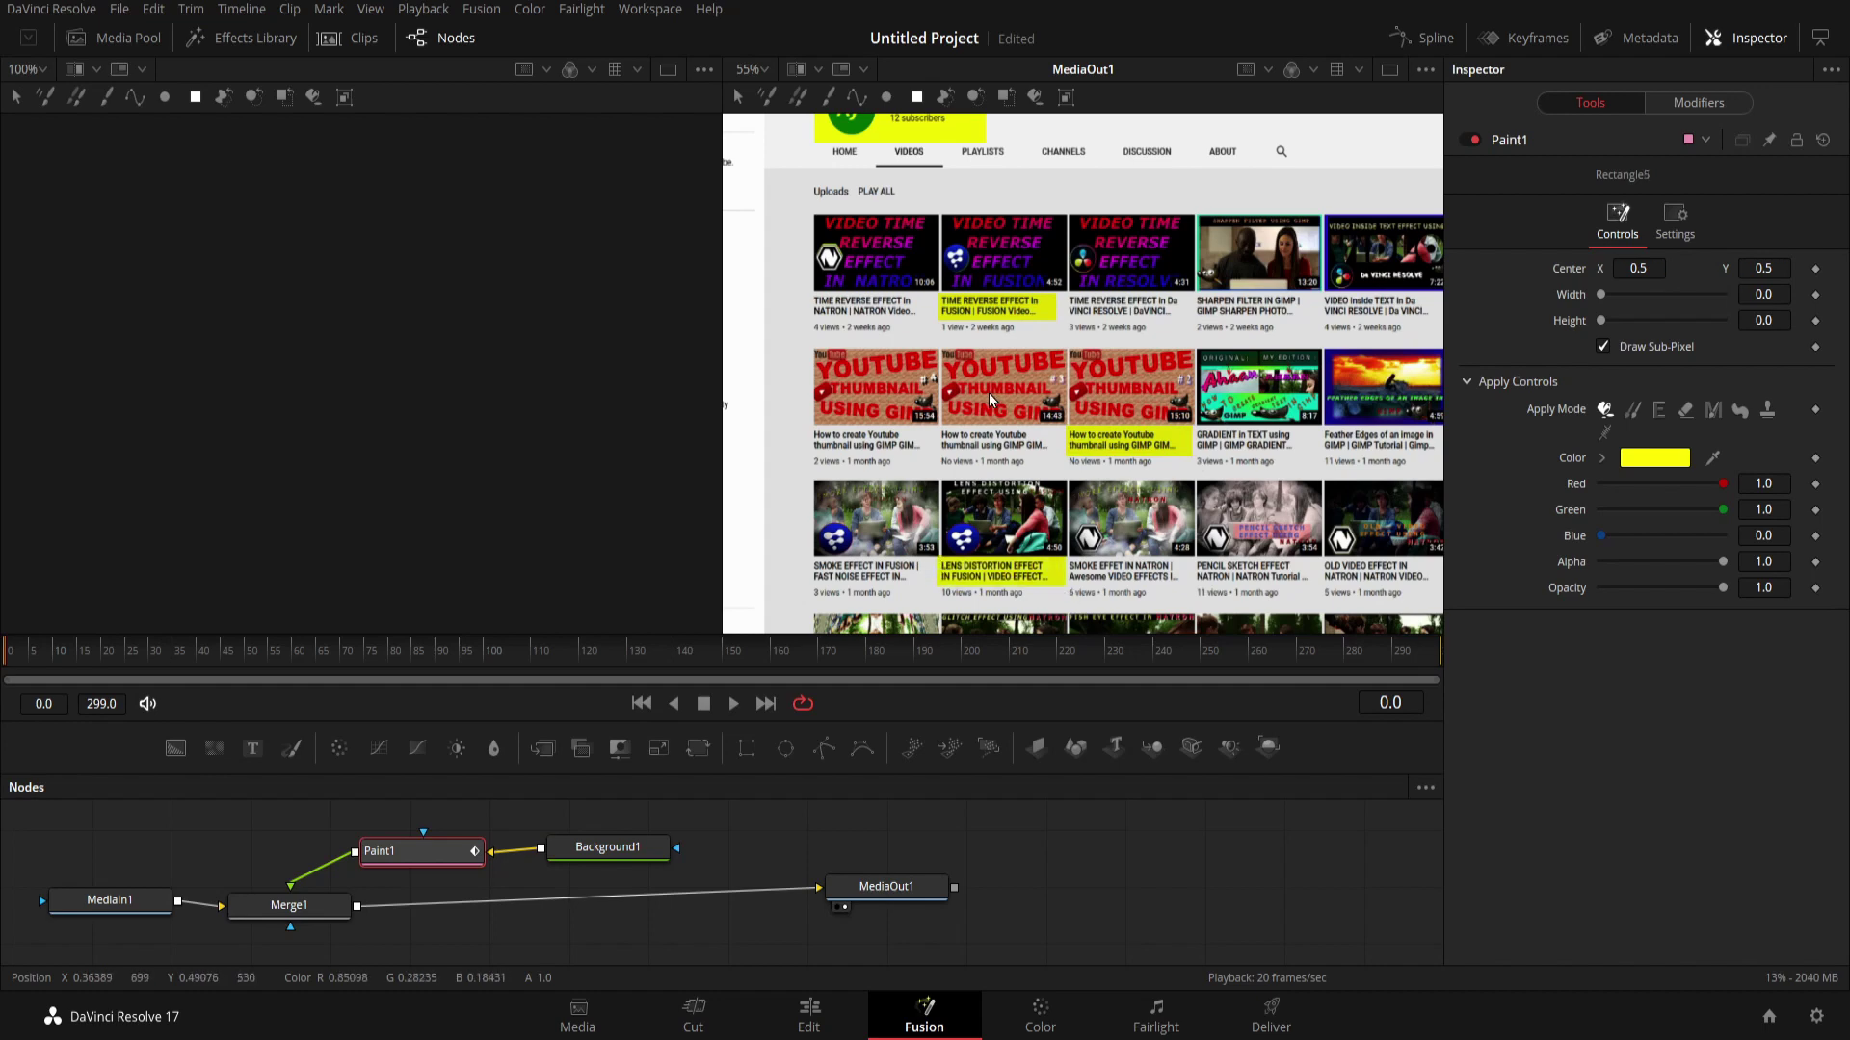
Draw yellow Paint1 rectangles over the "VIDEO inside TEXT in Da VINCI RESOLVE", "COMPLETE PROJECT EDIT IN DaVINCI RESOLVE" and "OLD VIDEO EFFECT IN NATRON" titles.
{"action": "scroll", "coordinate": [989, 400], "scroll_direction": "down", "scroll_amount": 3}
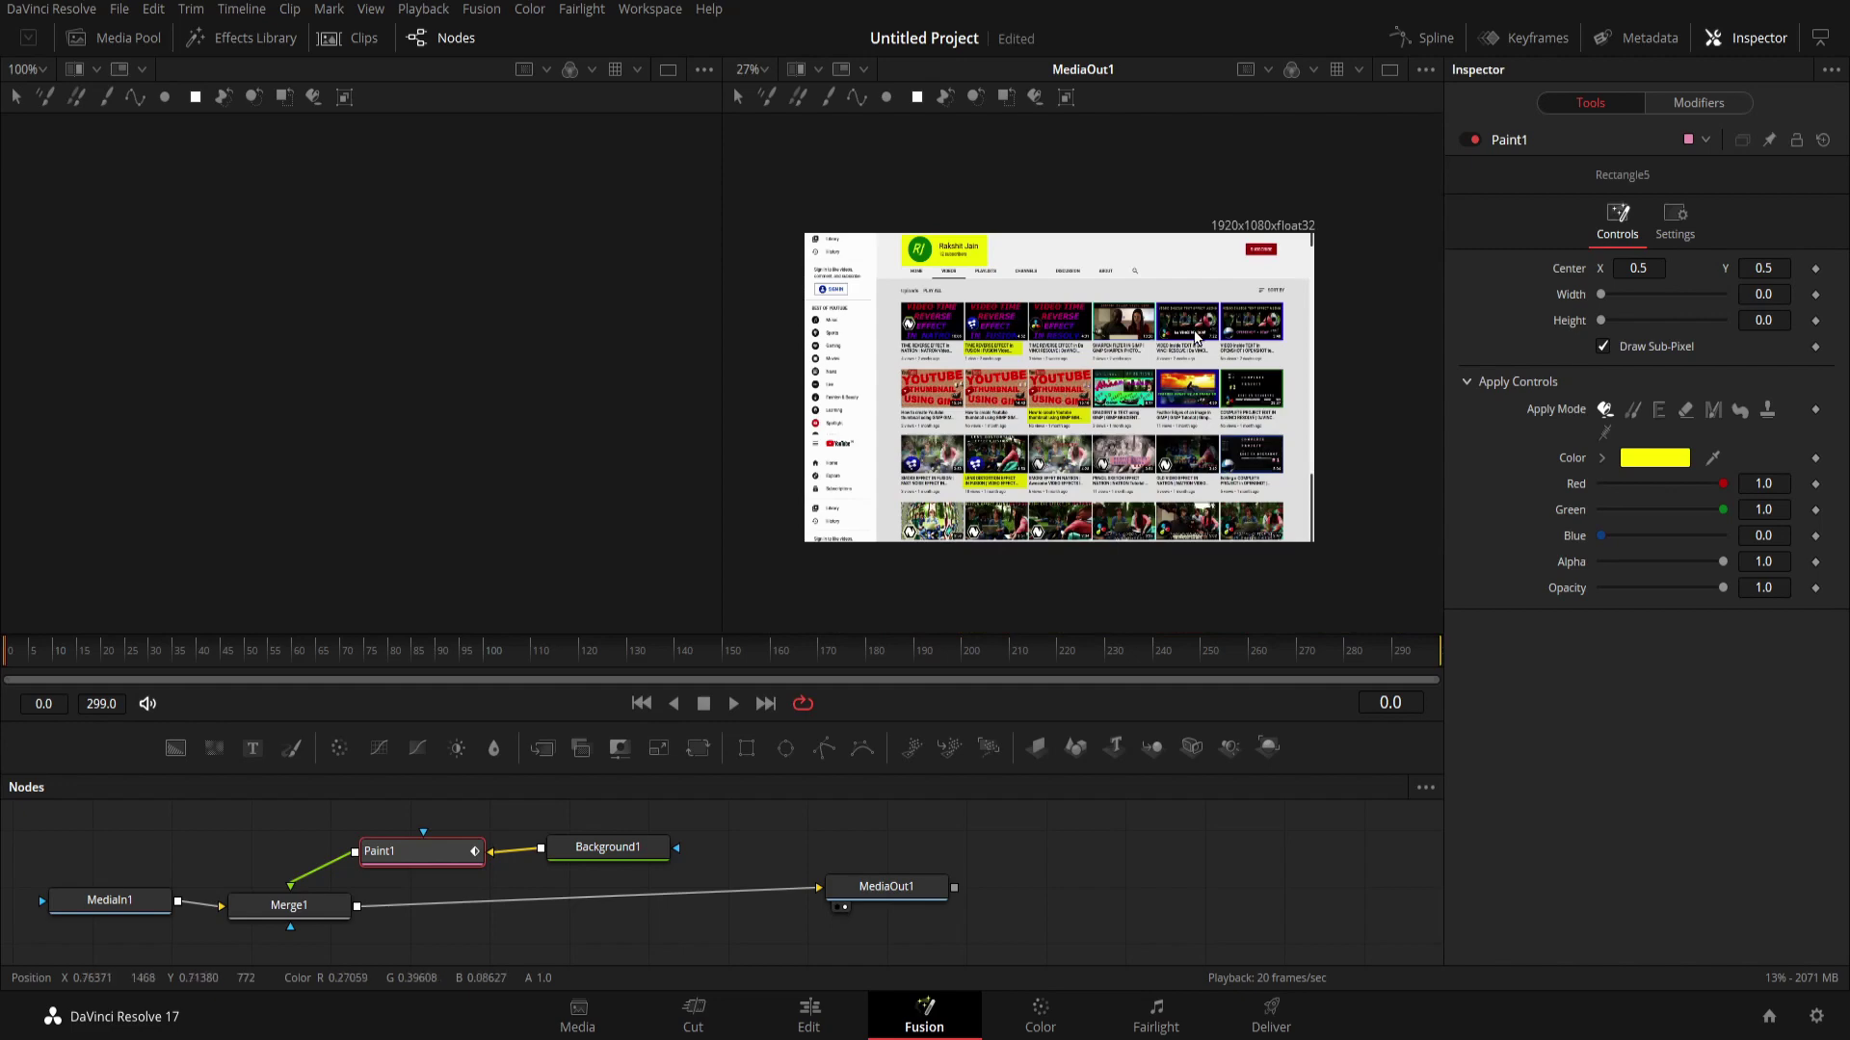
{"action": "scroll", "coordinate": [1194, 337], "scroll_direction": "up", "scroll_amount": 2}
{"action": "scroll", "coordinate": [1197, 339], "scroll_direction": "up", "scroll_amount": 2}
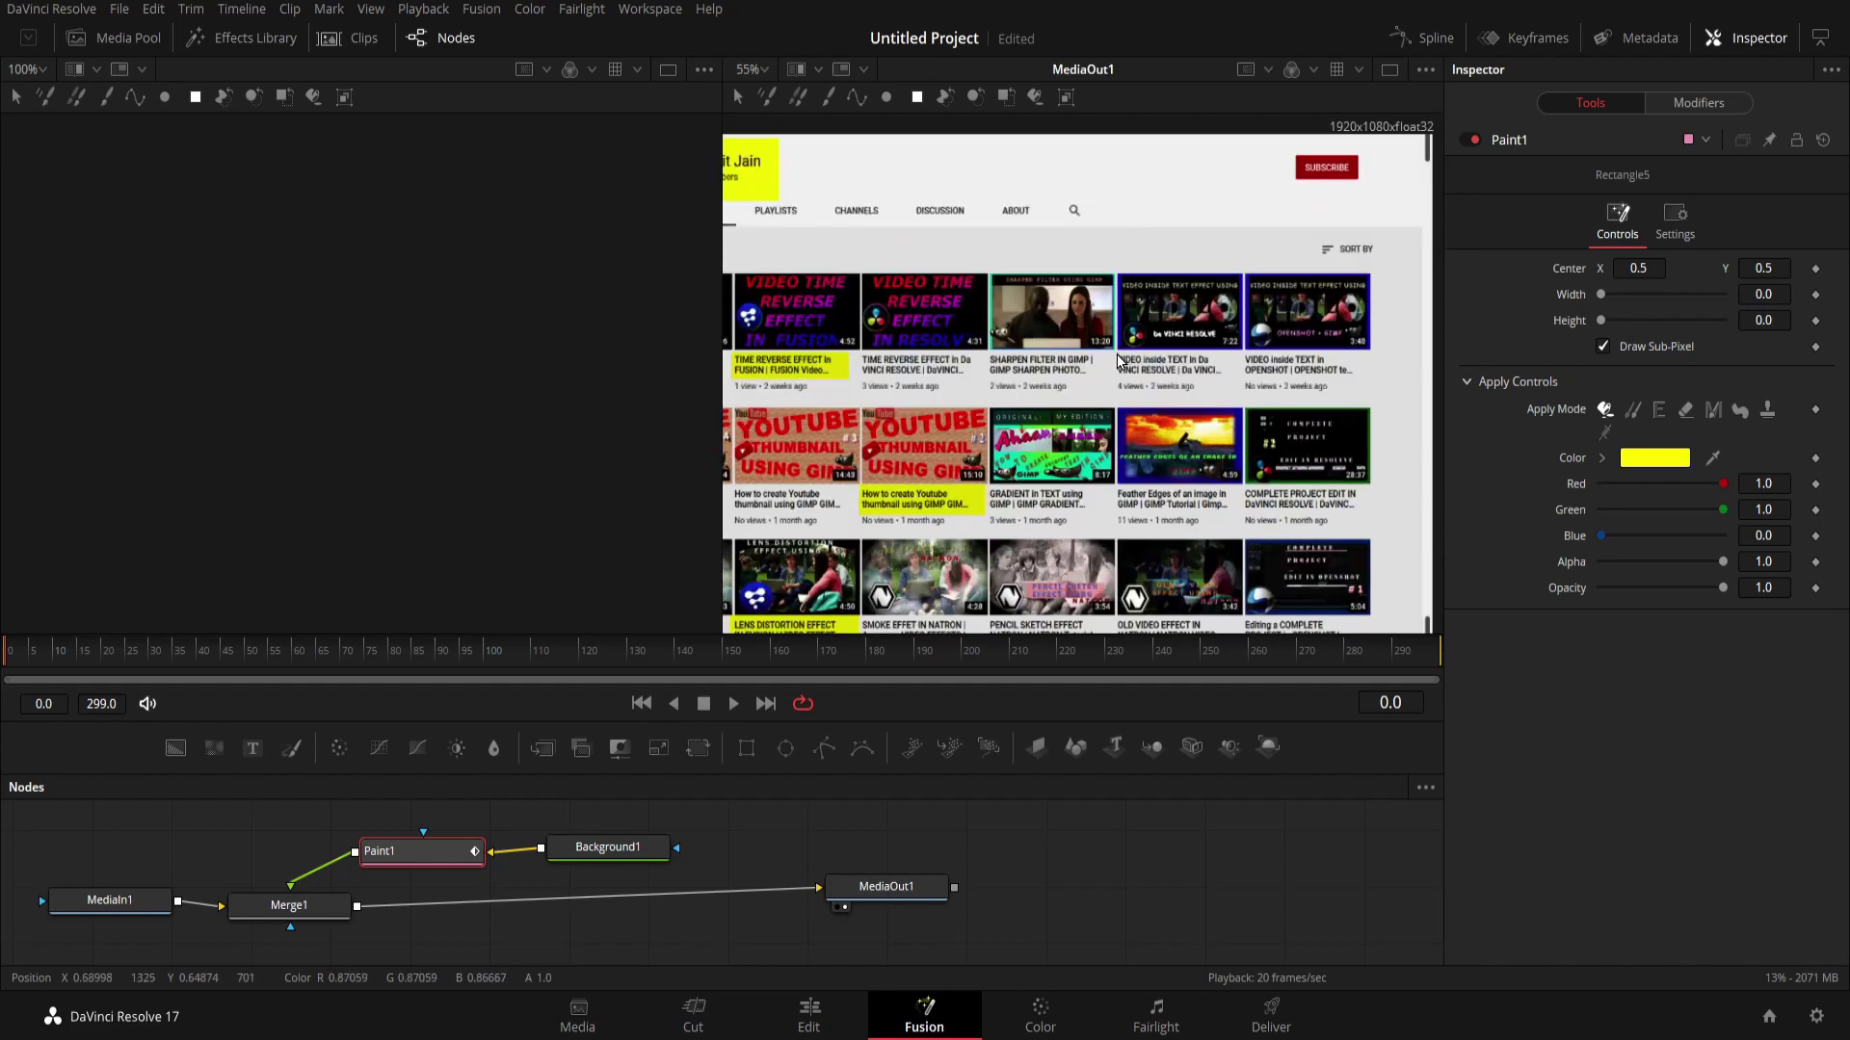
{"action": "left_click_drag", "start_coordinate": [1121, 355], "coordinate": [1240, 387]}
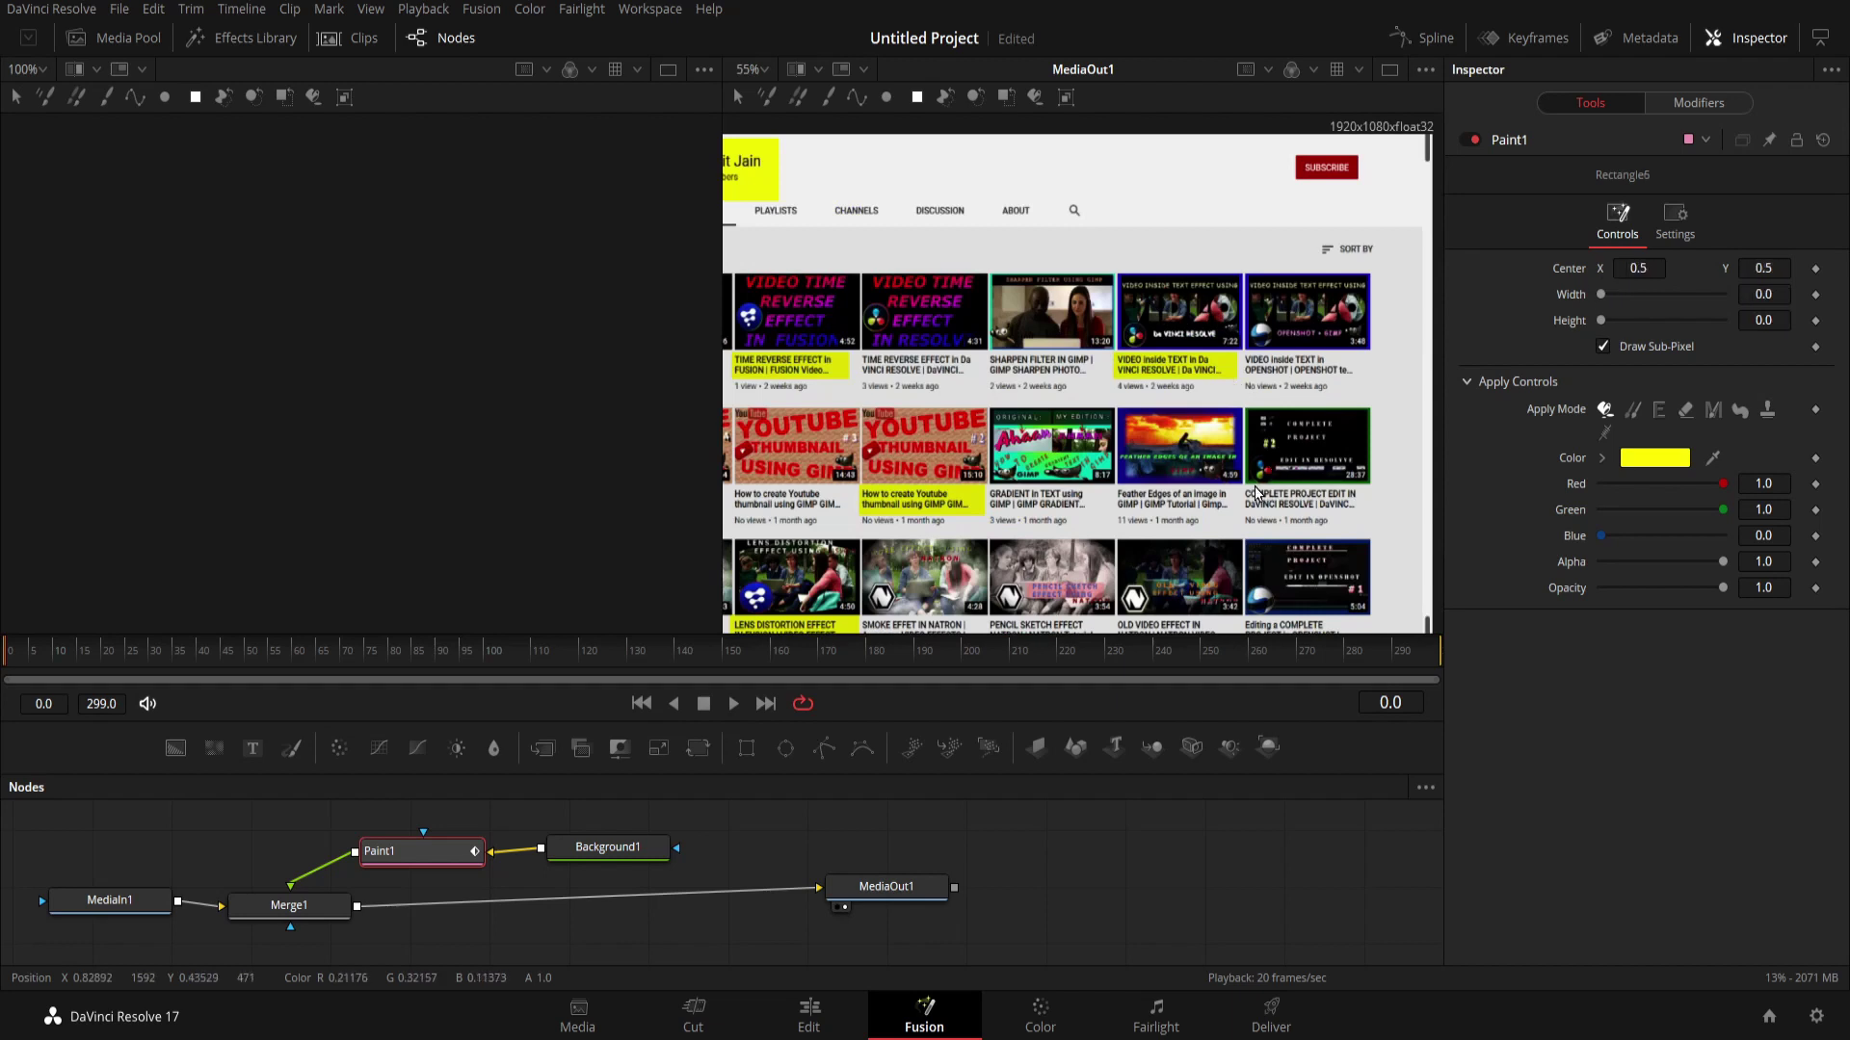
{"action": "left_click_drag", "start_coordinate": [1241, 494], "coordinate": [1376, 526]}
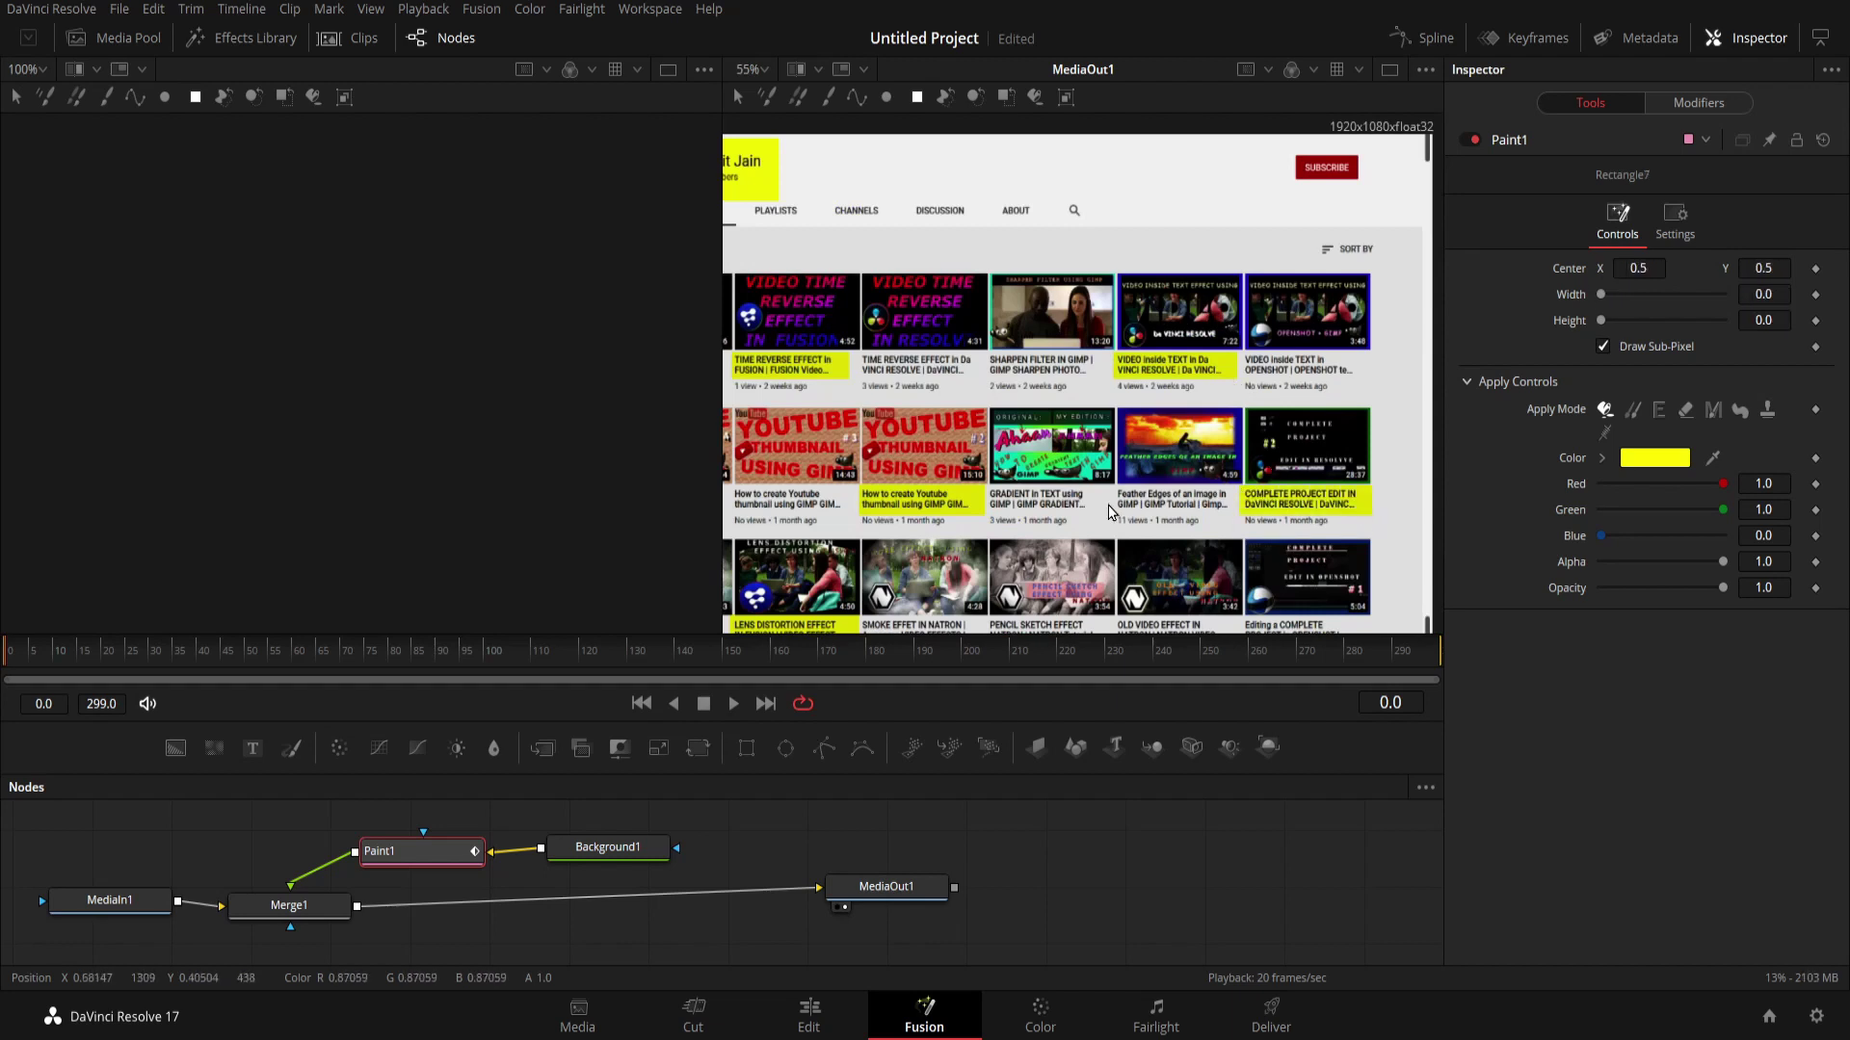
{"action": "scroll", "coordinate": [1109, 511], "scroll_direction": "down", "scroll_amount": 2}
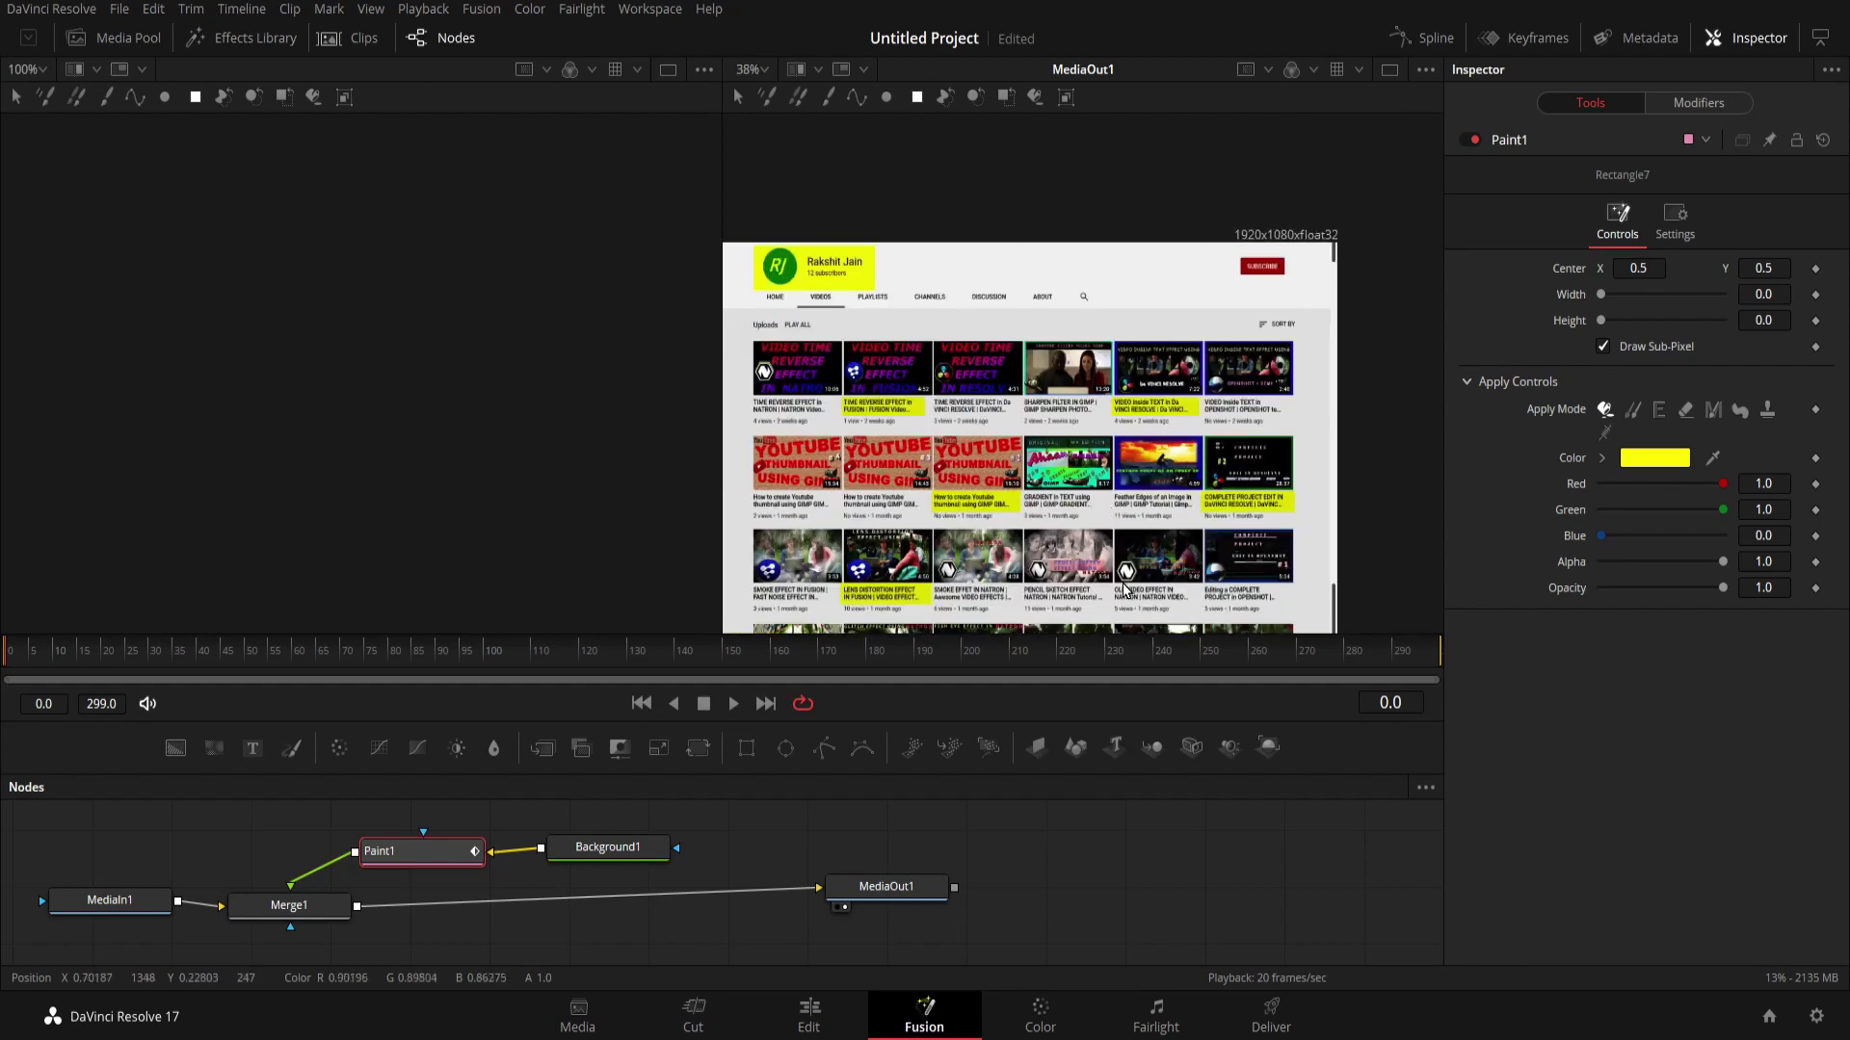
{"action": "scroll", "coordinate": [1118, 593], "scroll_direction": "up", "scroll_amount": 3}
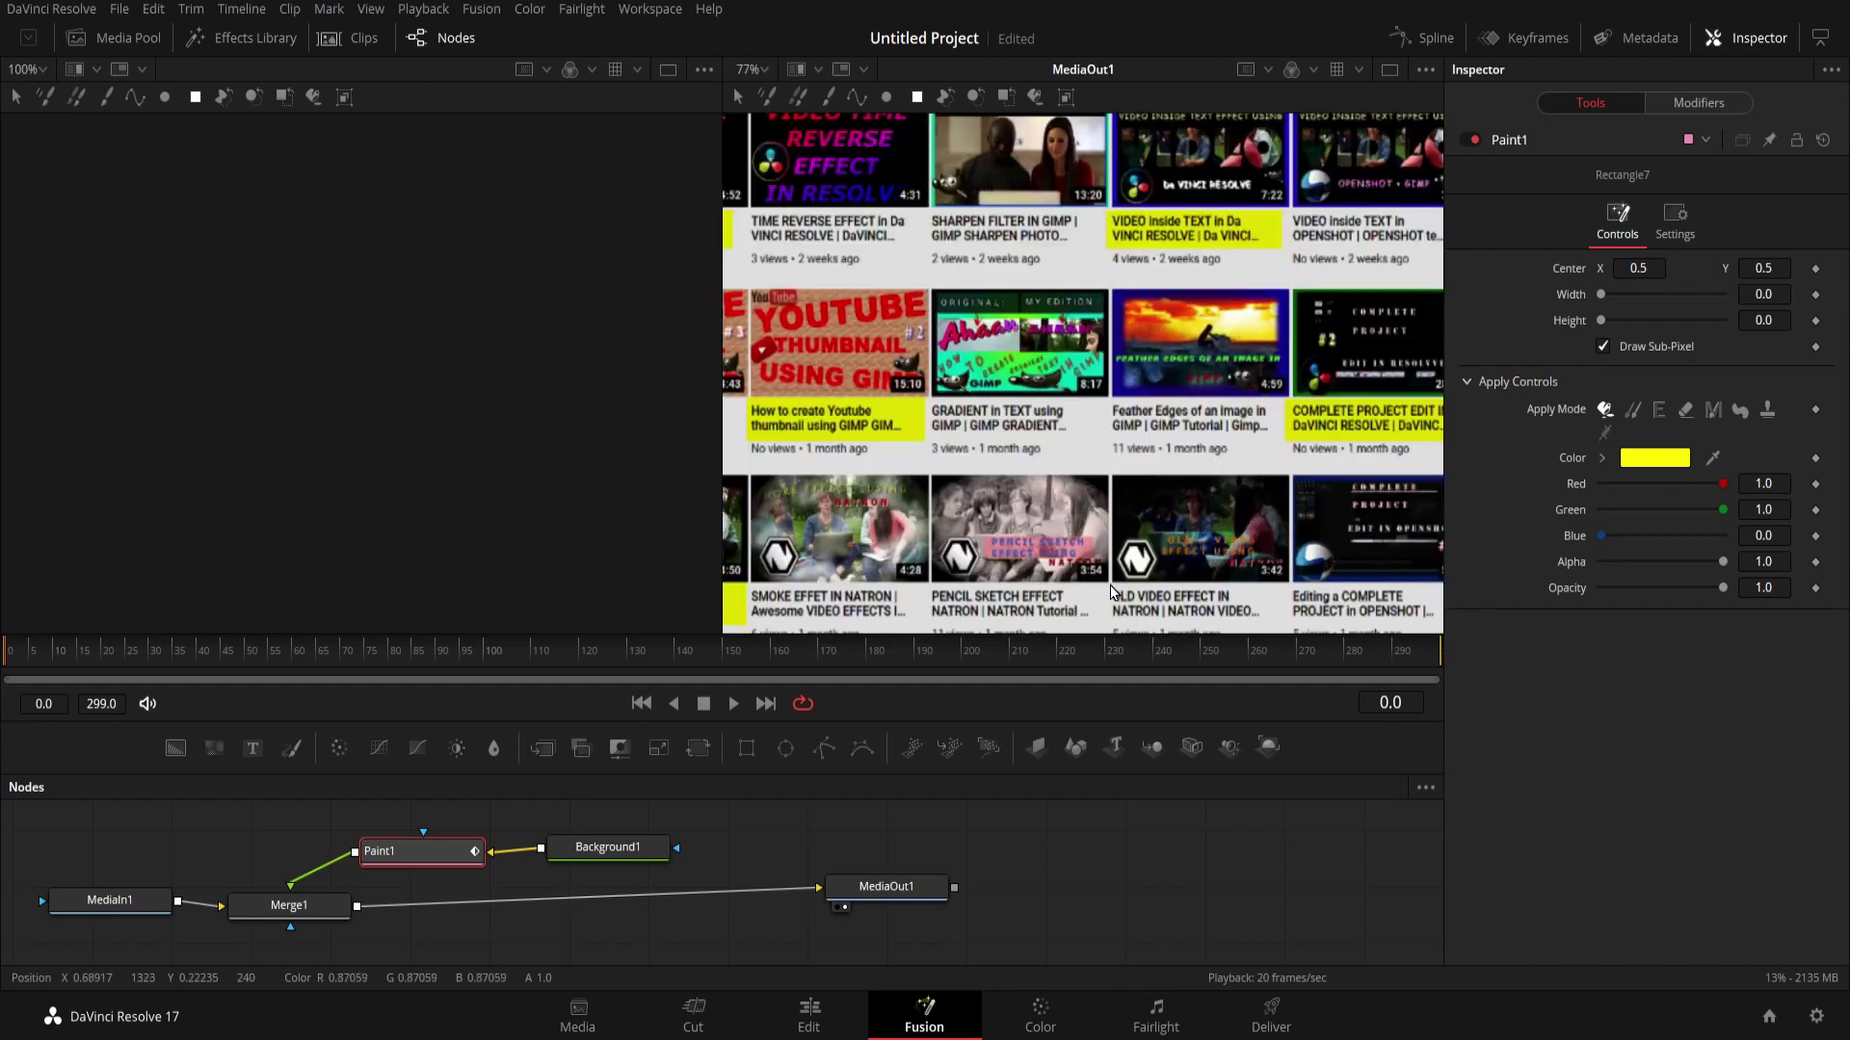
{"action": "left_click_drag", "start_coordinate": [1109, 591], "coordinate": [1280, 622]}
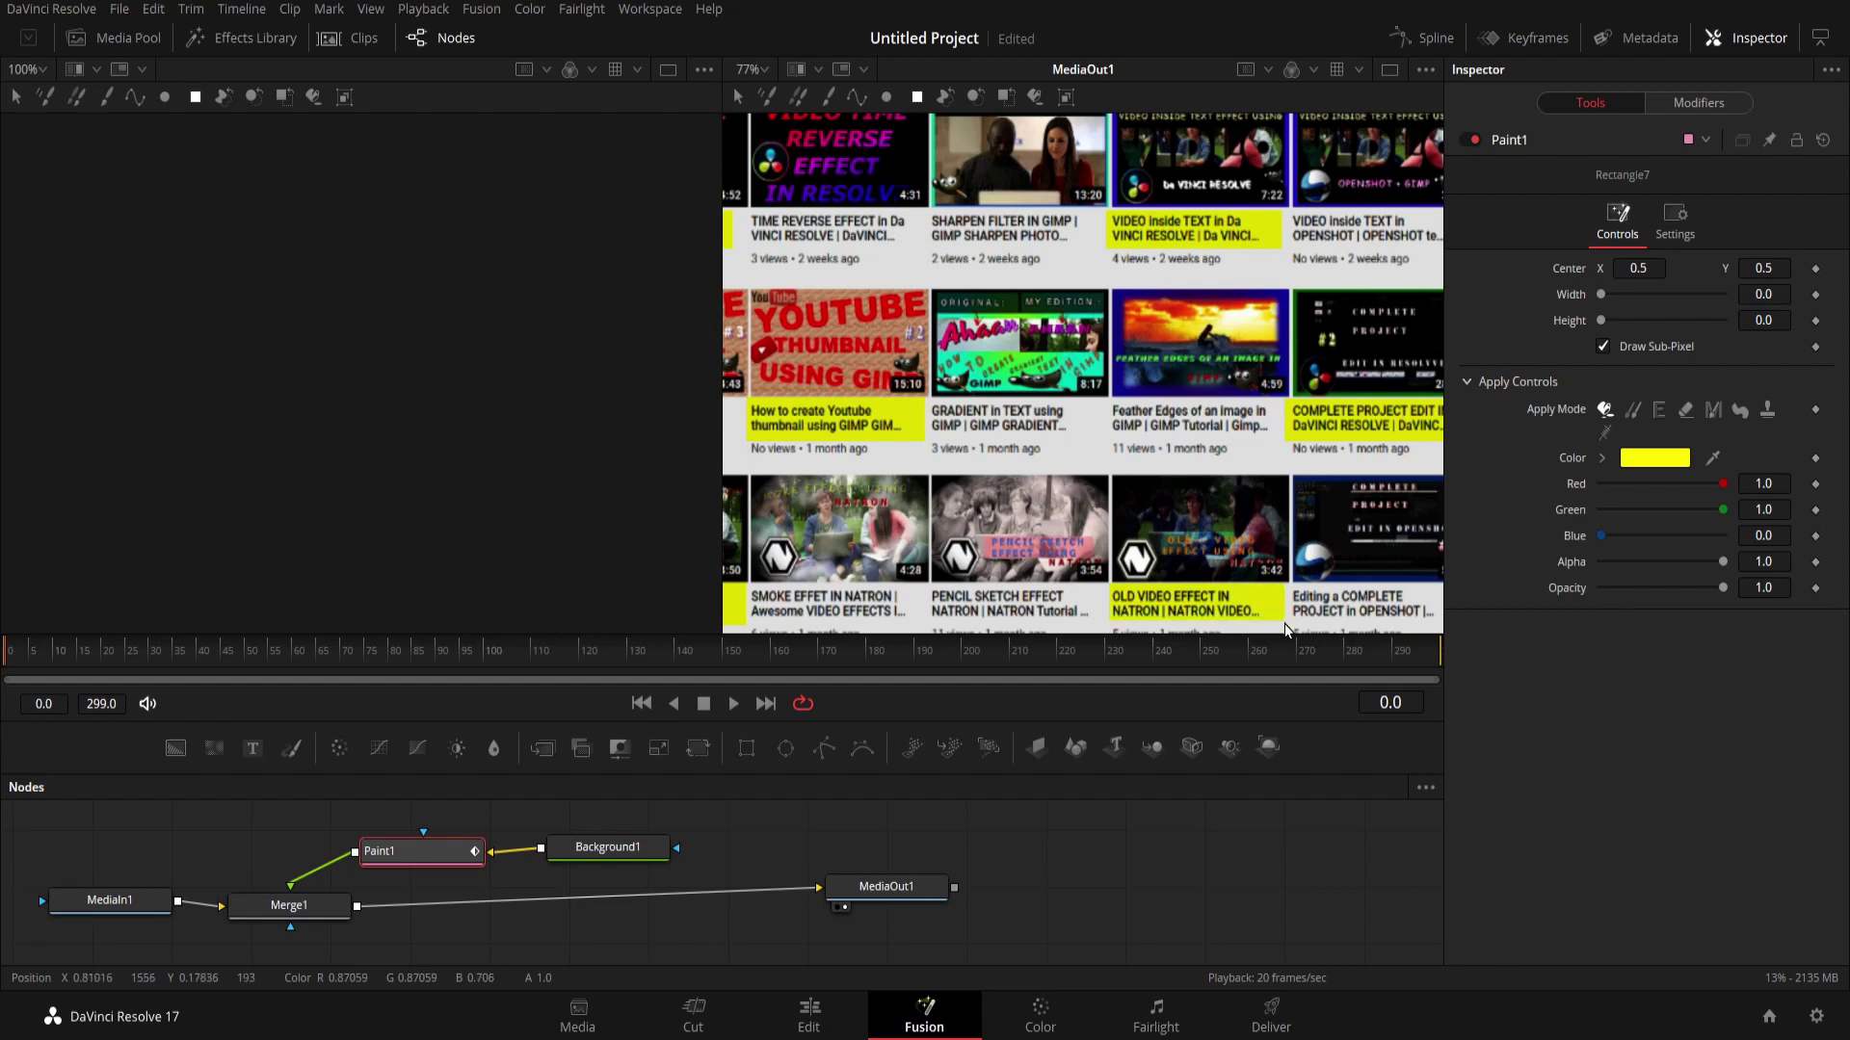
Open the modifier controls of Rectangle7, the highlight over the "OLD VIDEO EFFECT IN NATRON" title.
{"action": "left_click", "coordinate": [1686, 102]}
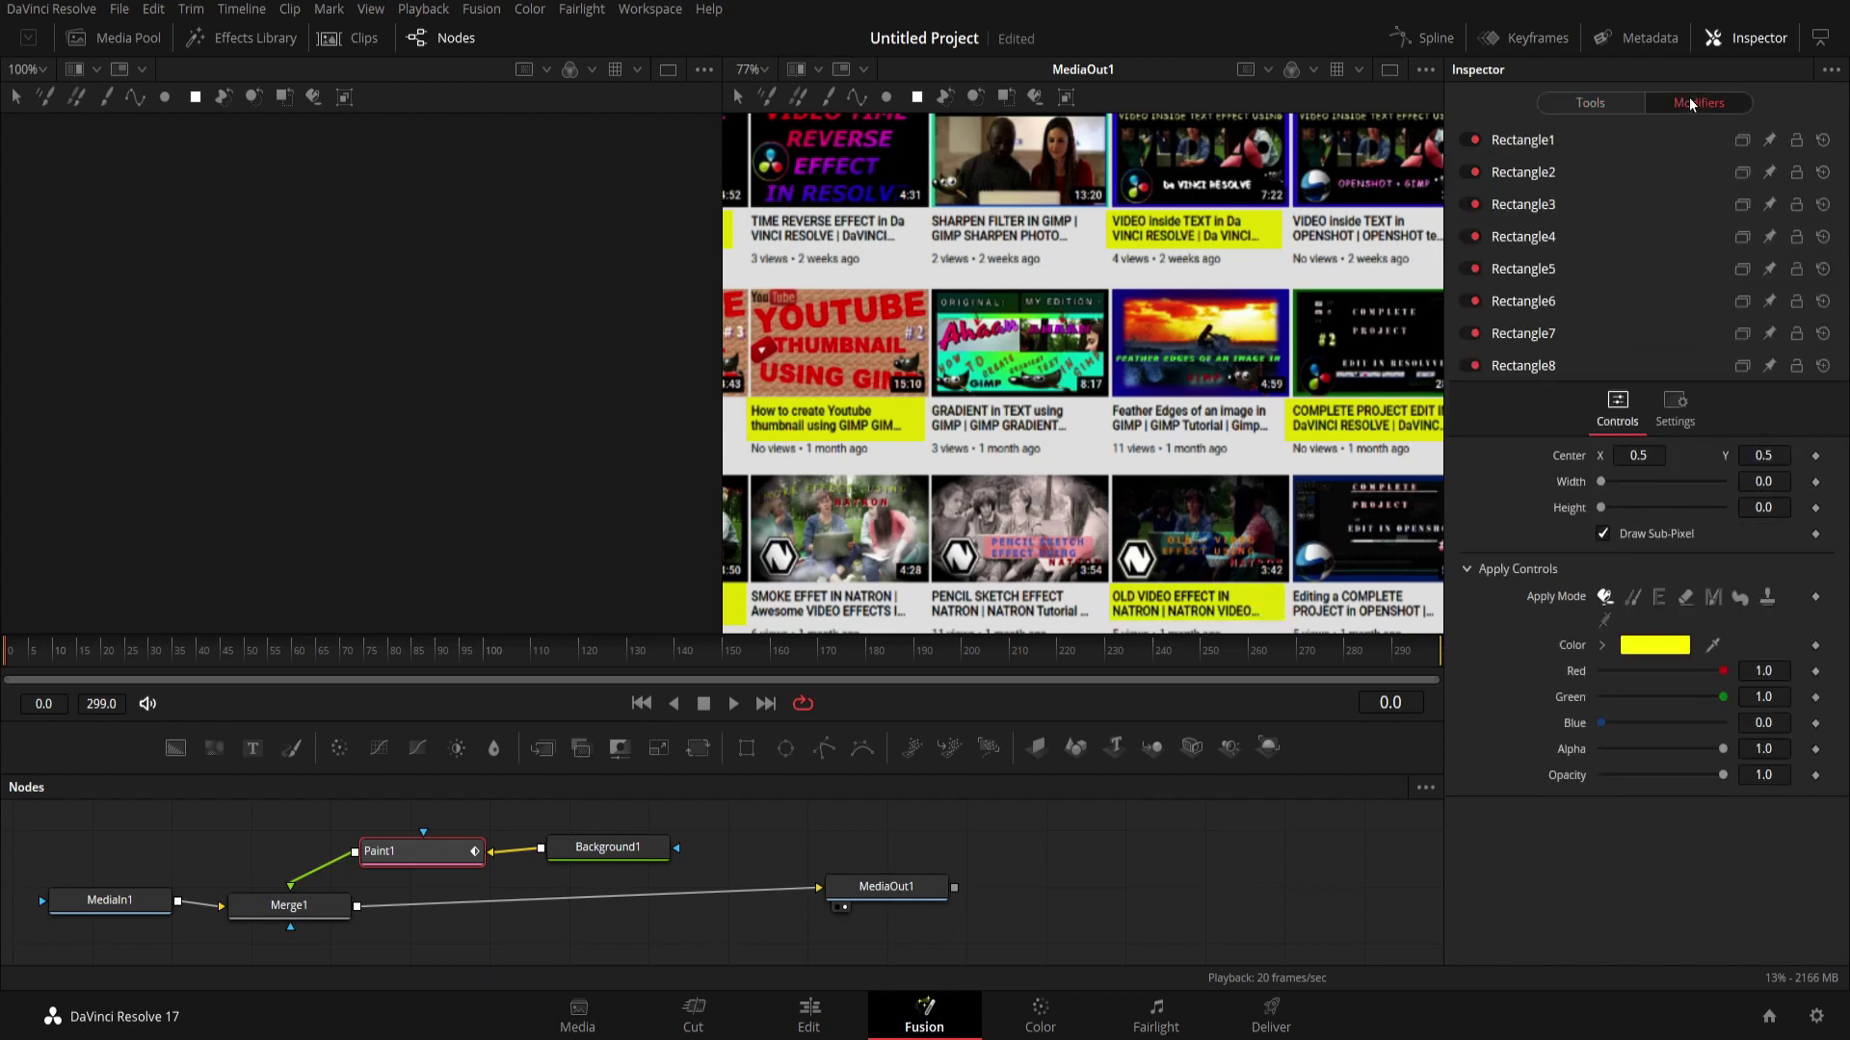
{"action": "left_click", "coordinate": [1517, 333]}
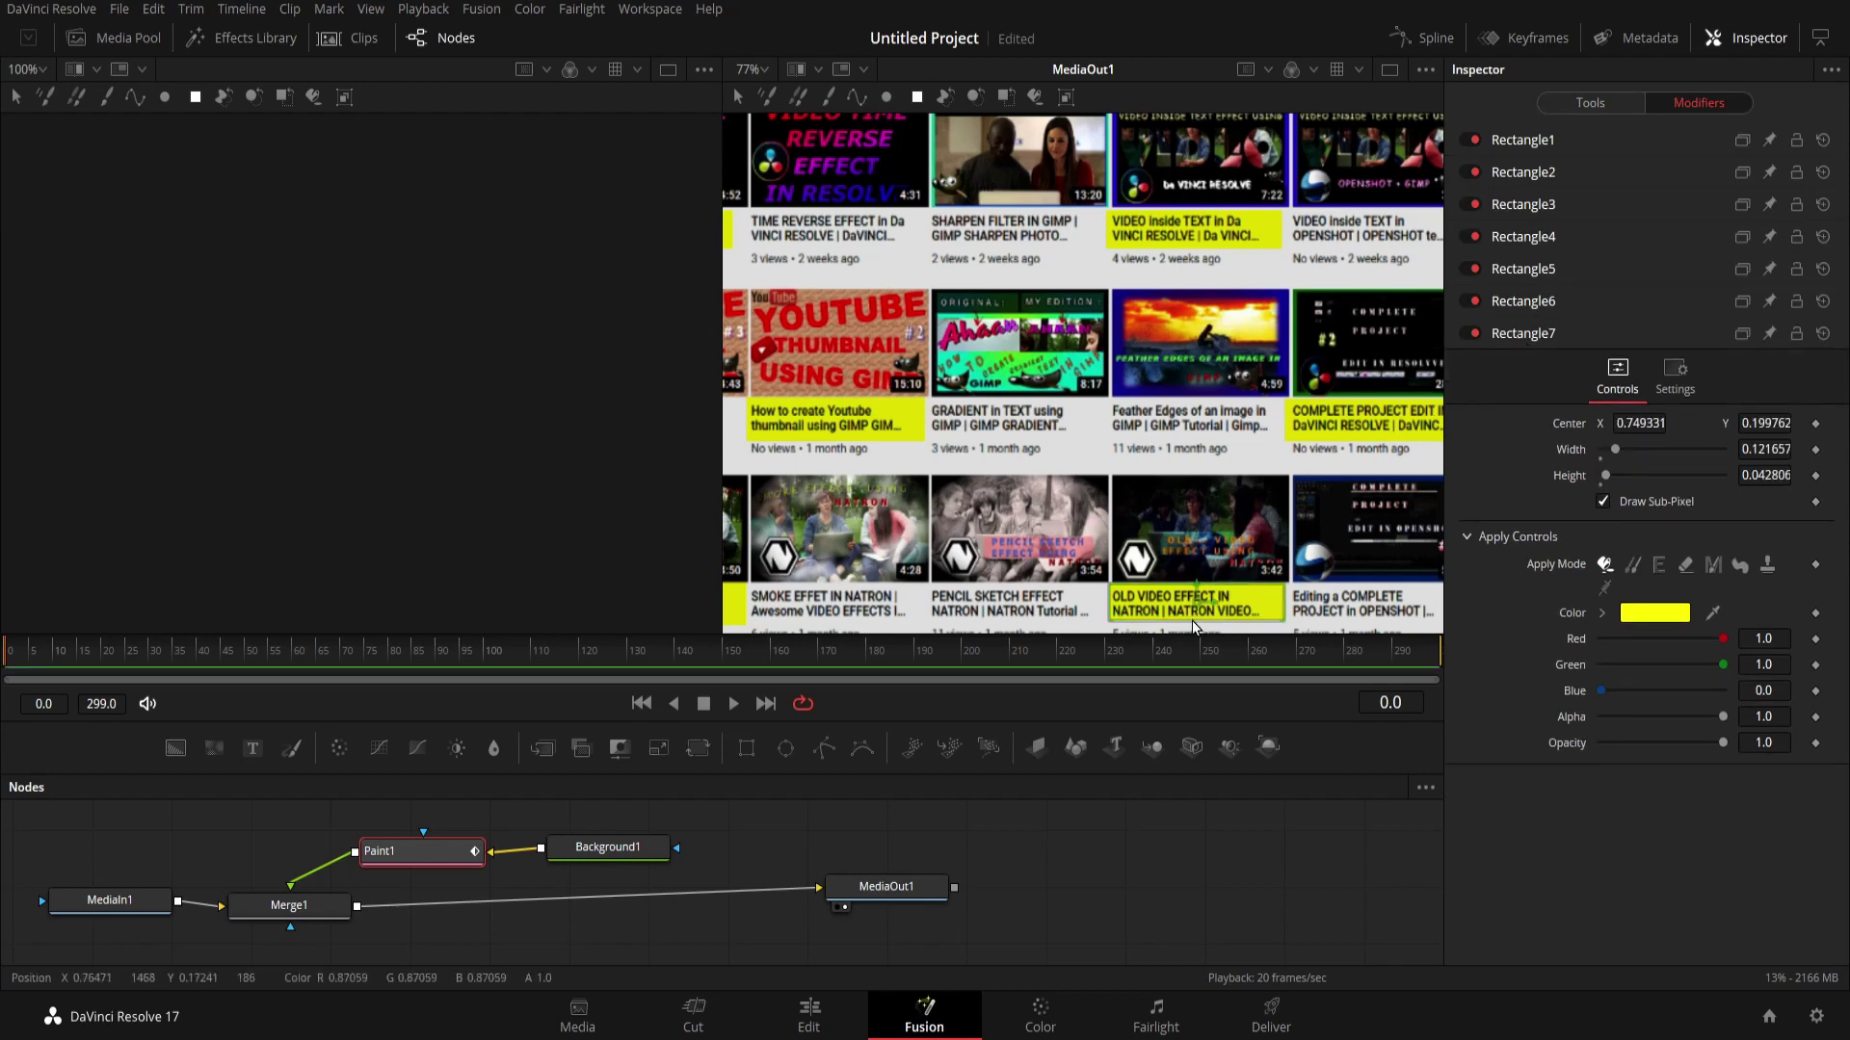